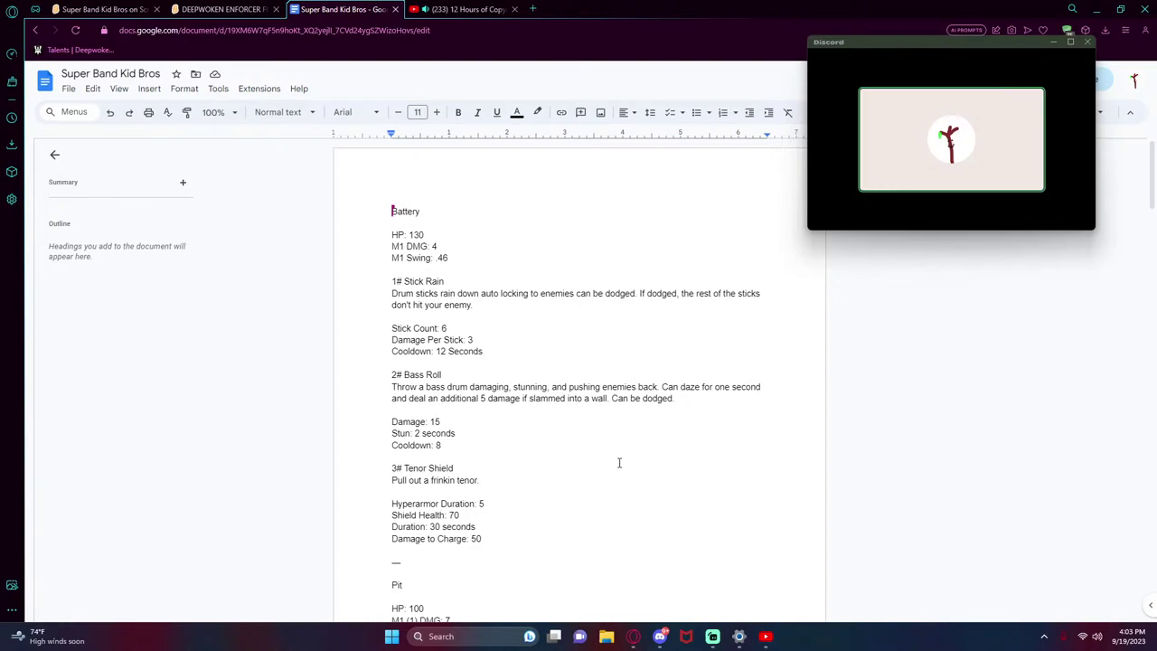
# - Switch to the DEEPWOKEN ENFORCER Scratch project and examine the code of the Sword and Enforcers Axe sprites
pyautogui.click(223, 9)
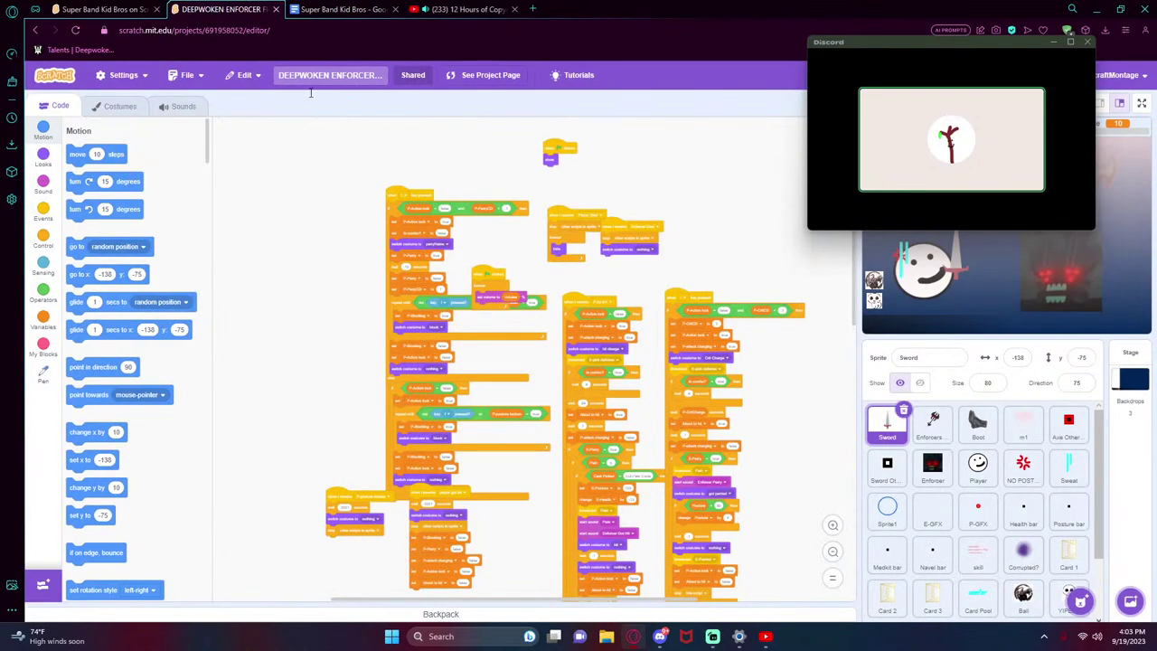
pyautogui.click(832, 524)
pyautogui.click(832, 524)
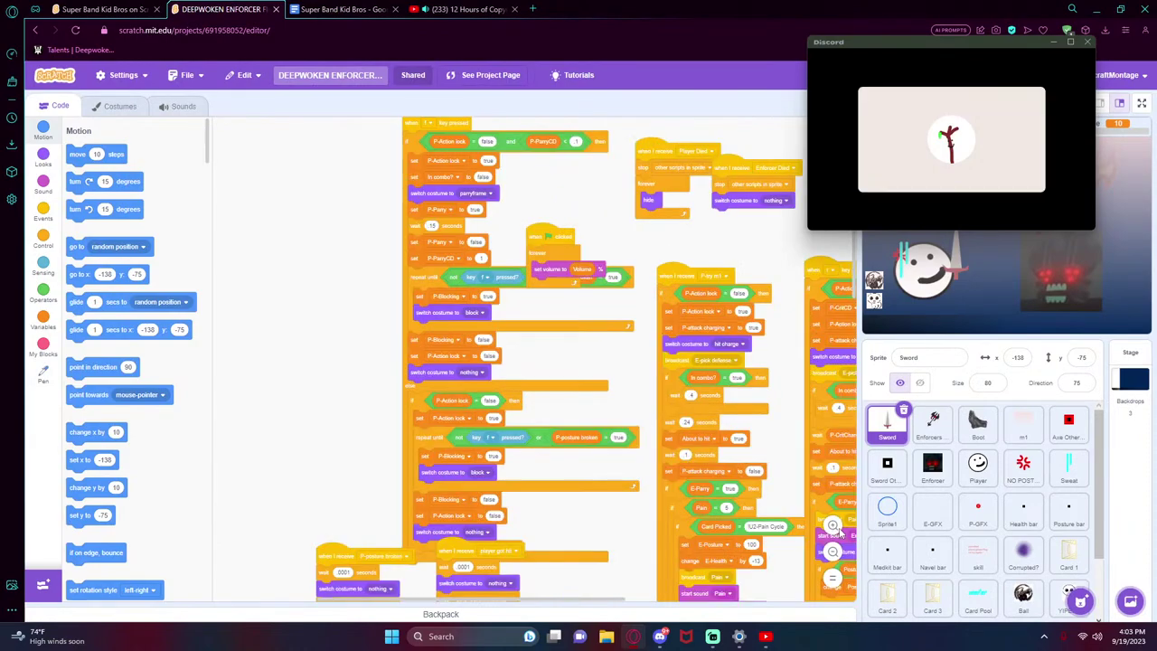
pyautogui.click(832, 551)
pyautogui.moveTo(684, 259); pyautogui.dragTo(513, 244)
pyautogui.click(935, 439)
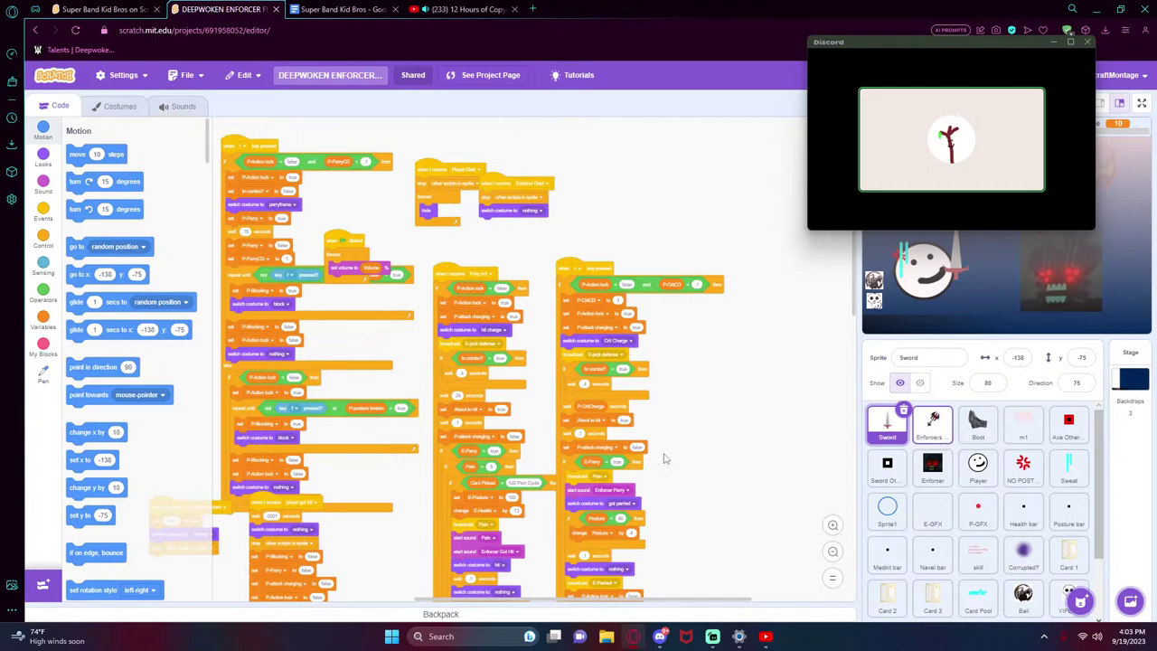
pyautogui.scroll(2, 801, 474)
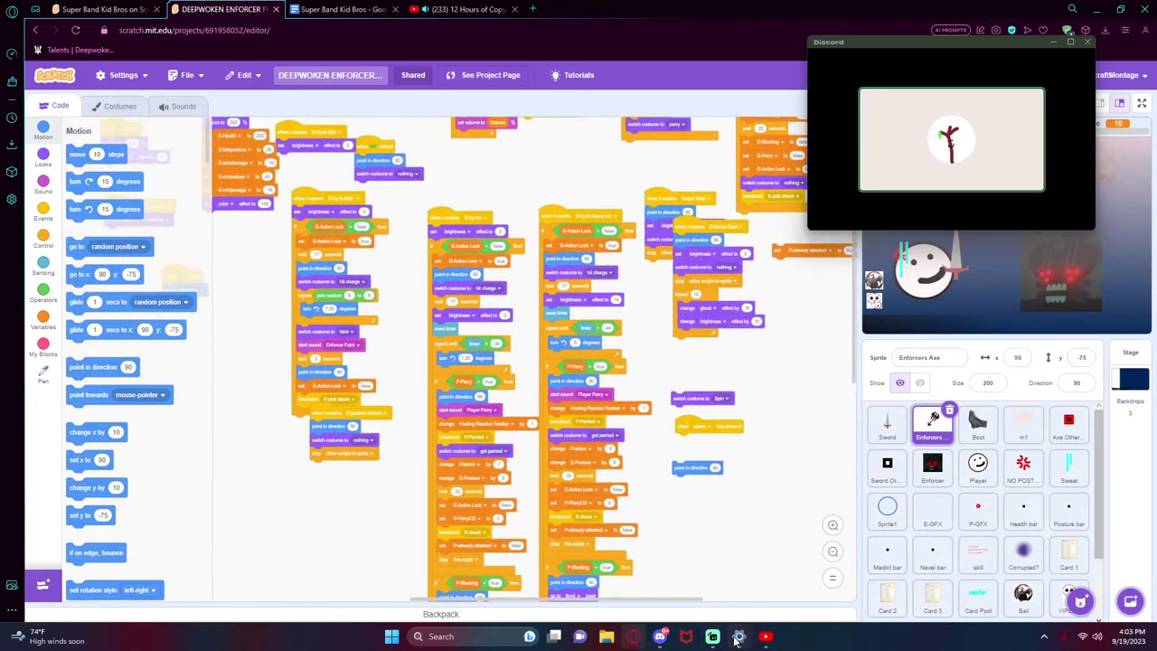
pyautogui.moveTo(740, 636)
pyautogui.click(773, 533)
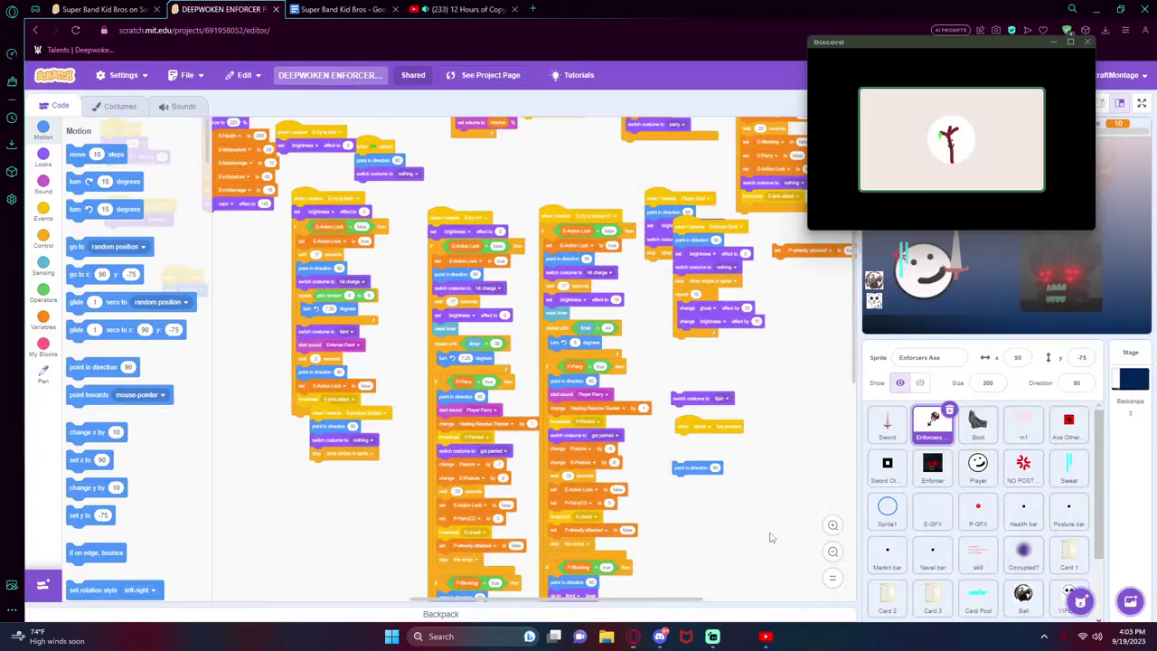
pyautogui.scroll(1, 633, 424)
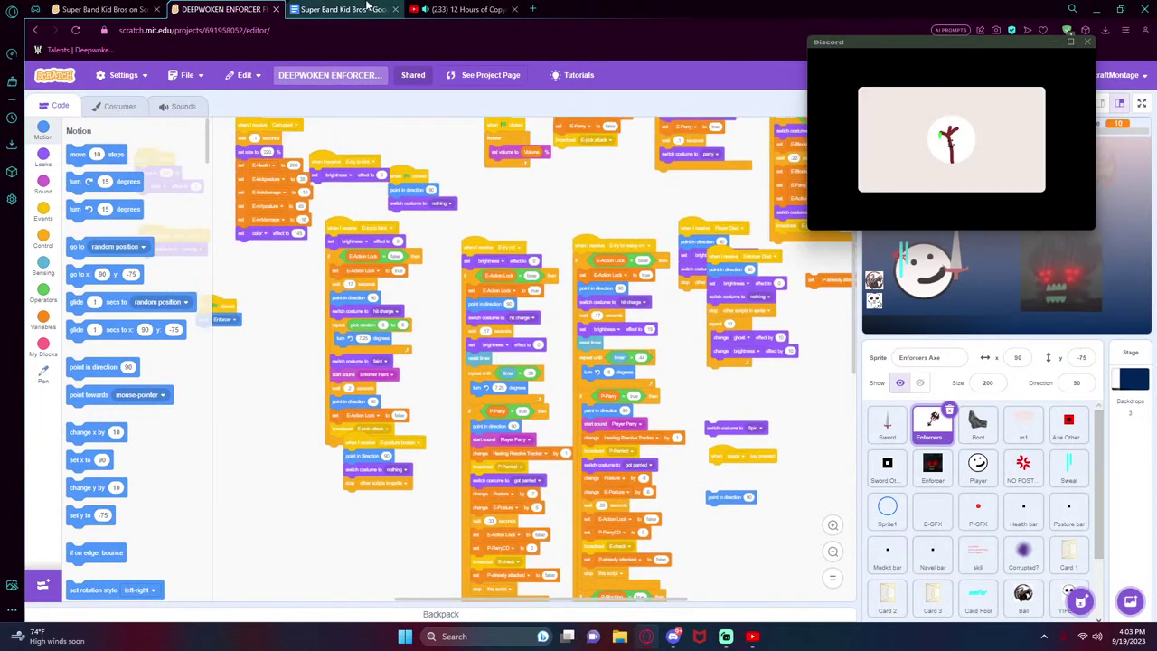
# - Switch to the Super Band Kid Bros Scratch project and review Player1's Pit, HighBrass and LowBrass costumes
pyautogui.click(75, 8)
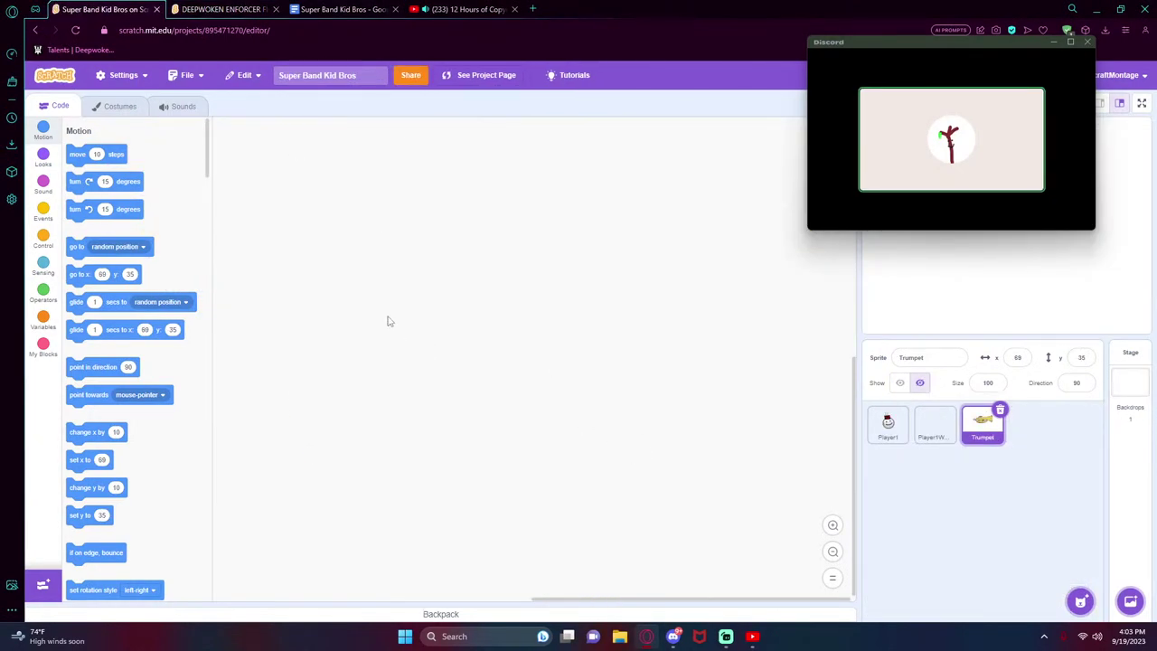
pyautogui.click(892, 436)
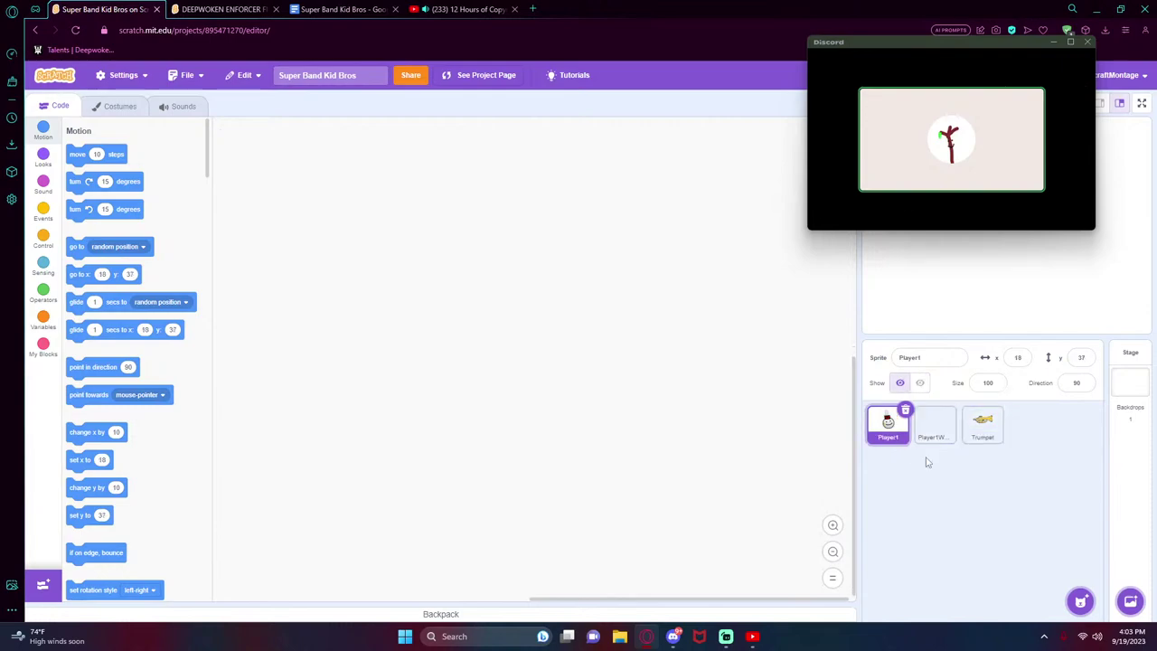
pyautogui.click(116, 106)
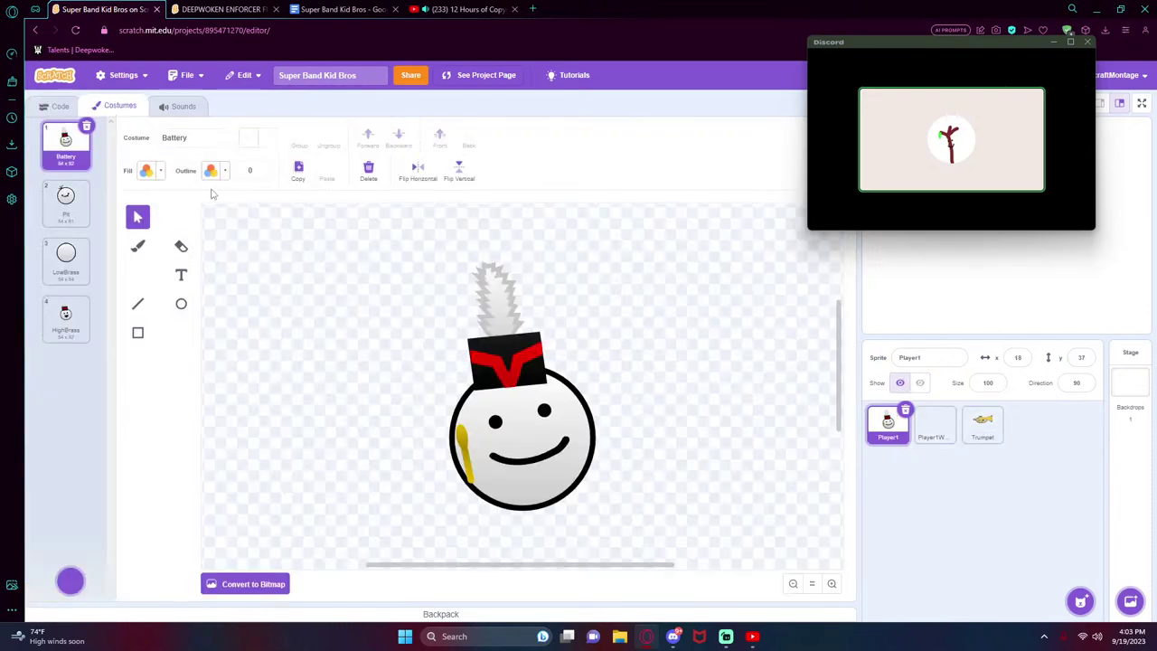
pyautogui.click(77, 200)
pyautogui.click(72, 308)
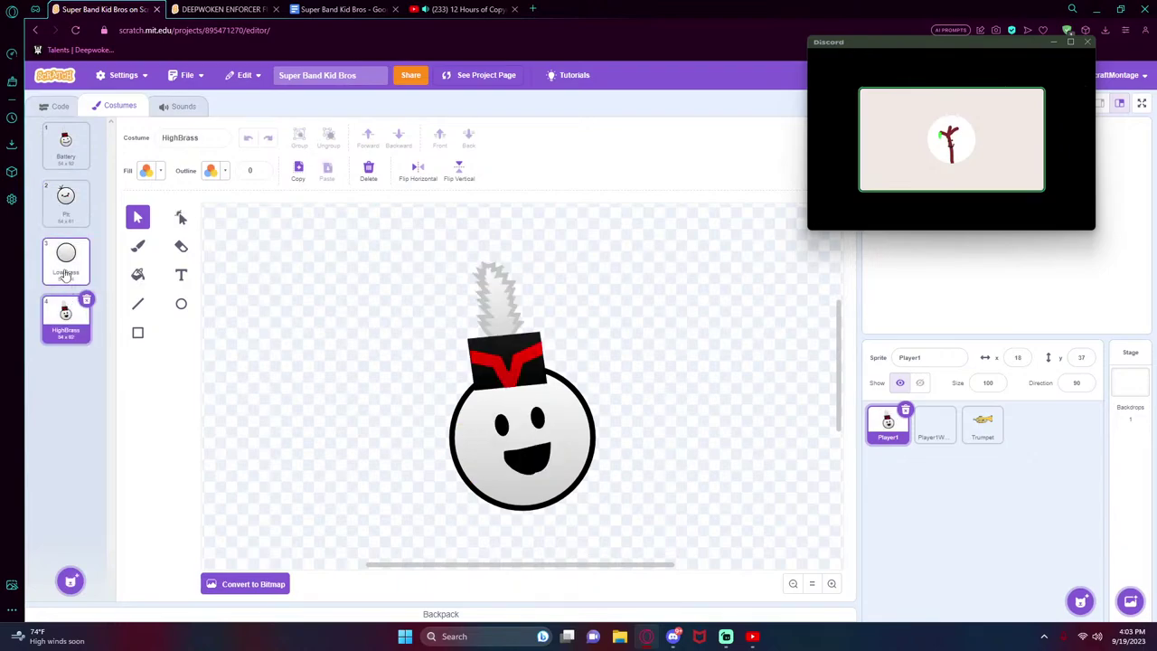
pyautogui.click(65, 271)
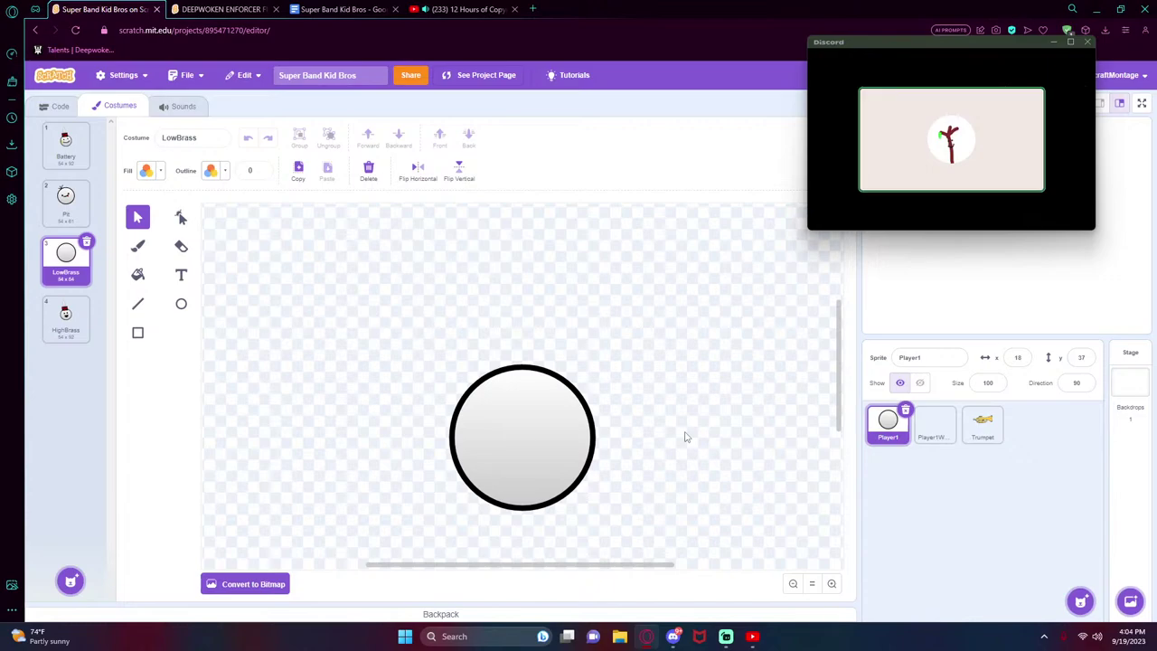
# - Read the Battery and Pit character stats and abilities in the Super Band Kid Bros design document
pyautogui.click(344, 10)
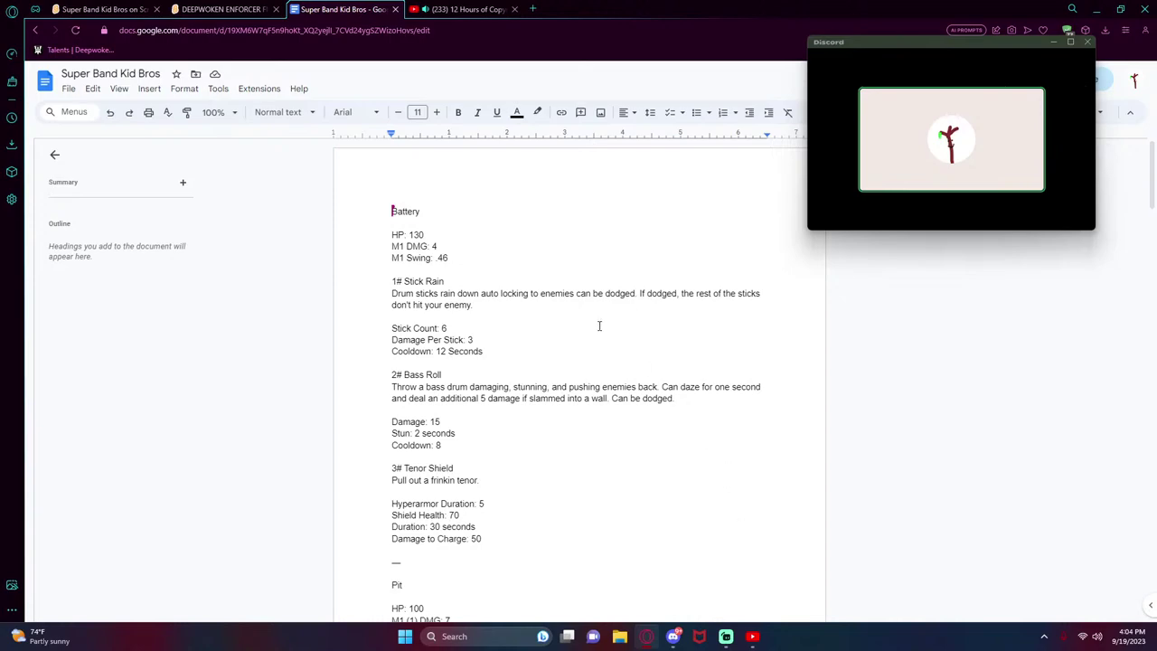
pyautogui.scroll(-1, 442, 258)
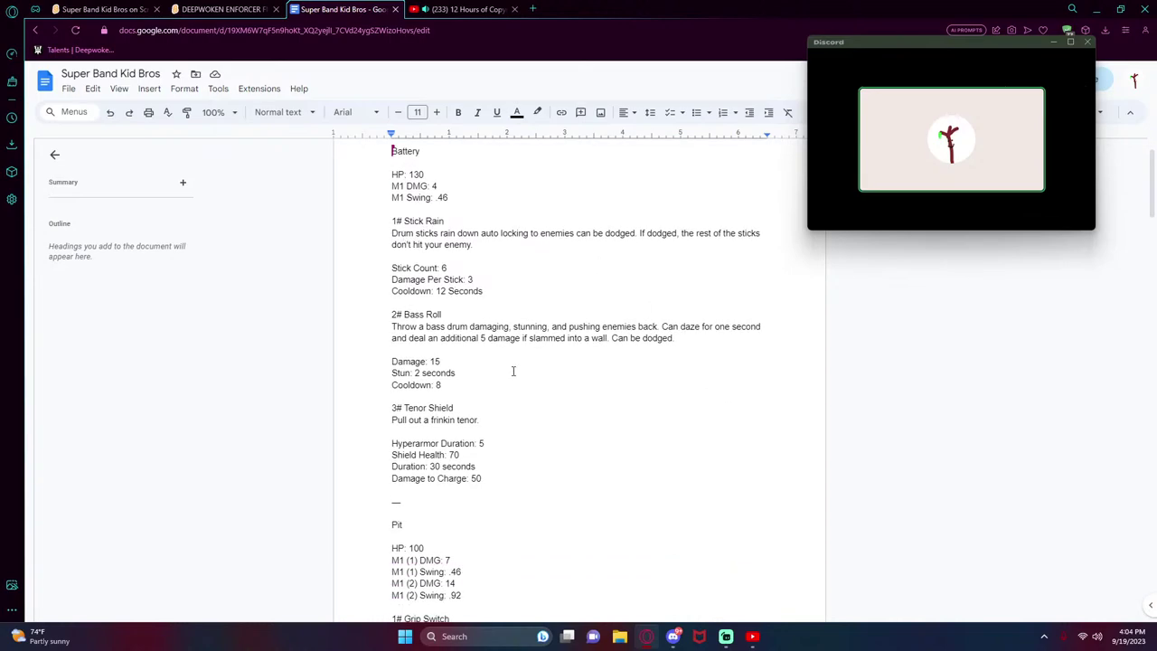
pyautogui.scroll(-2, 422, 264)
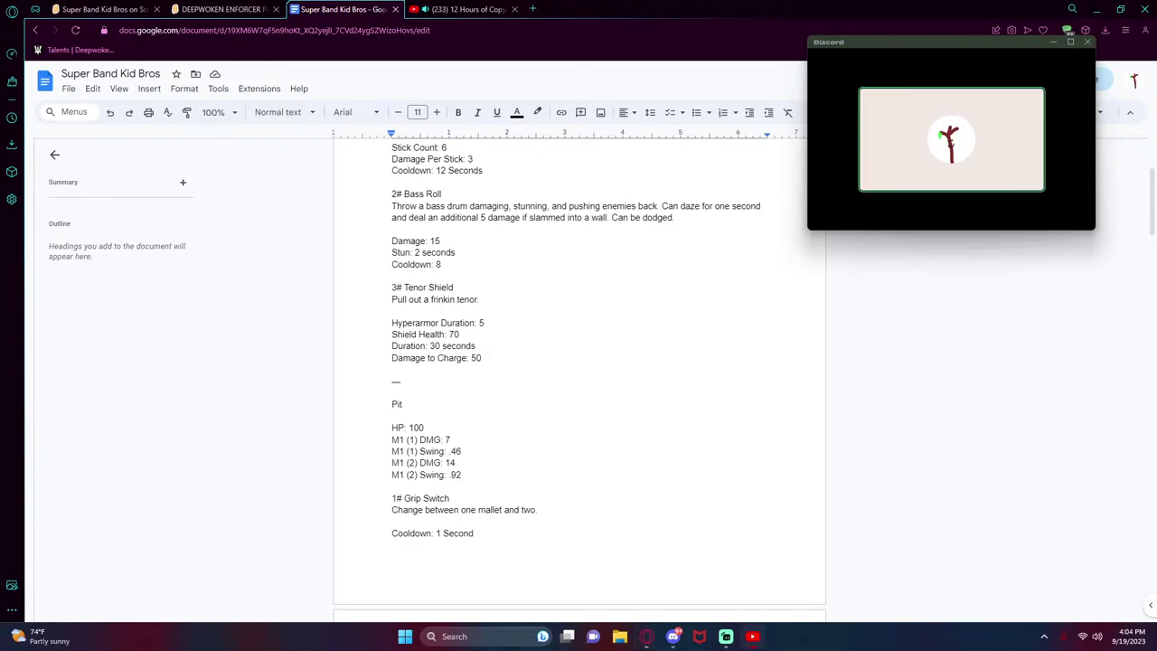
# - Return to the Super Band Kid Bros project, browse the backpack for the arrow-key movement script, and add it to Player1's code
pyautogui.click(219, 9)
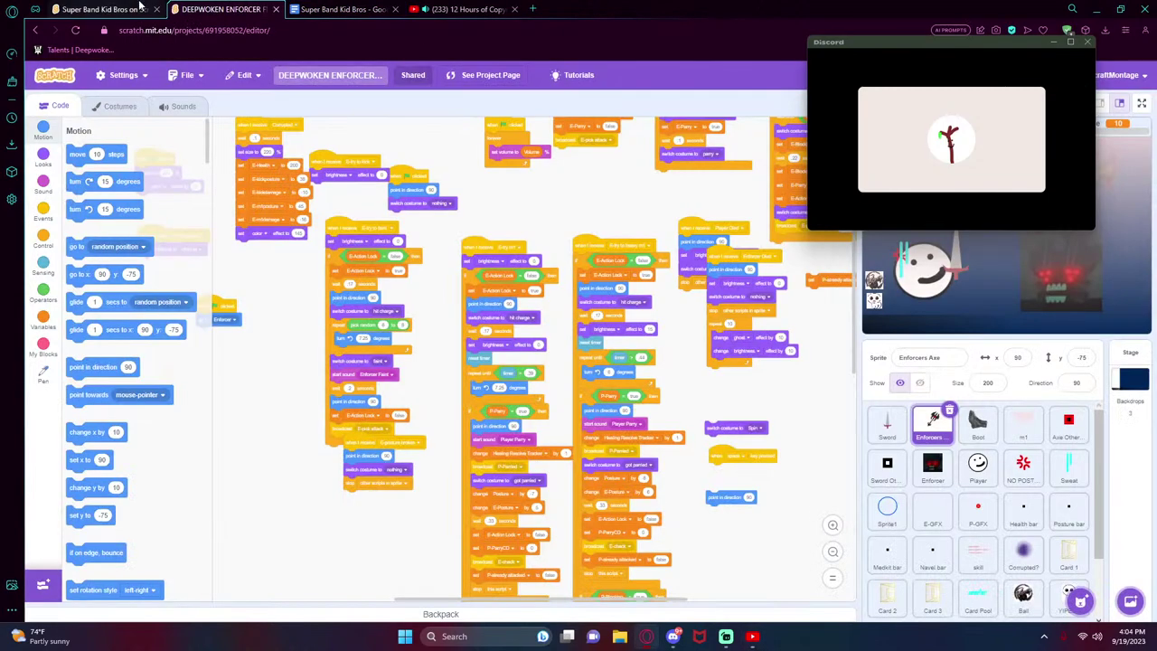
pyautogui.click(131, 9)
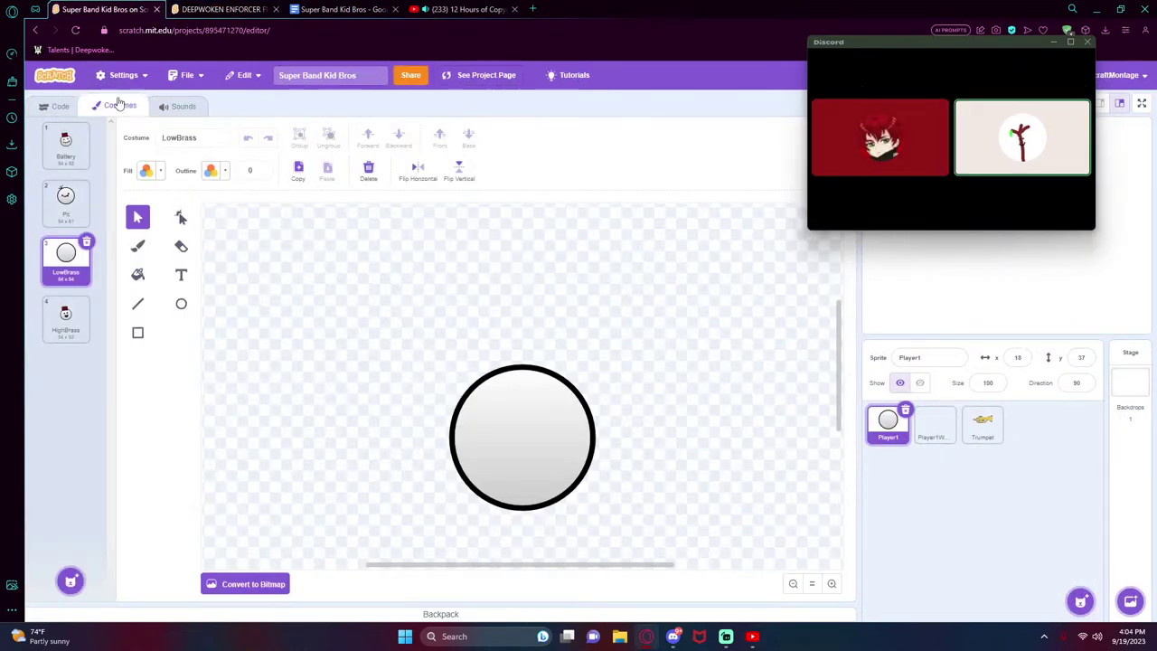
pyautogui.click(54, 106)
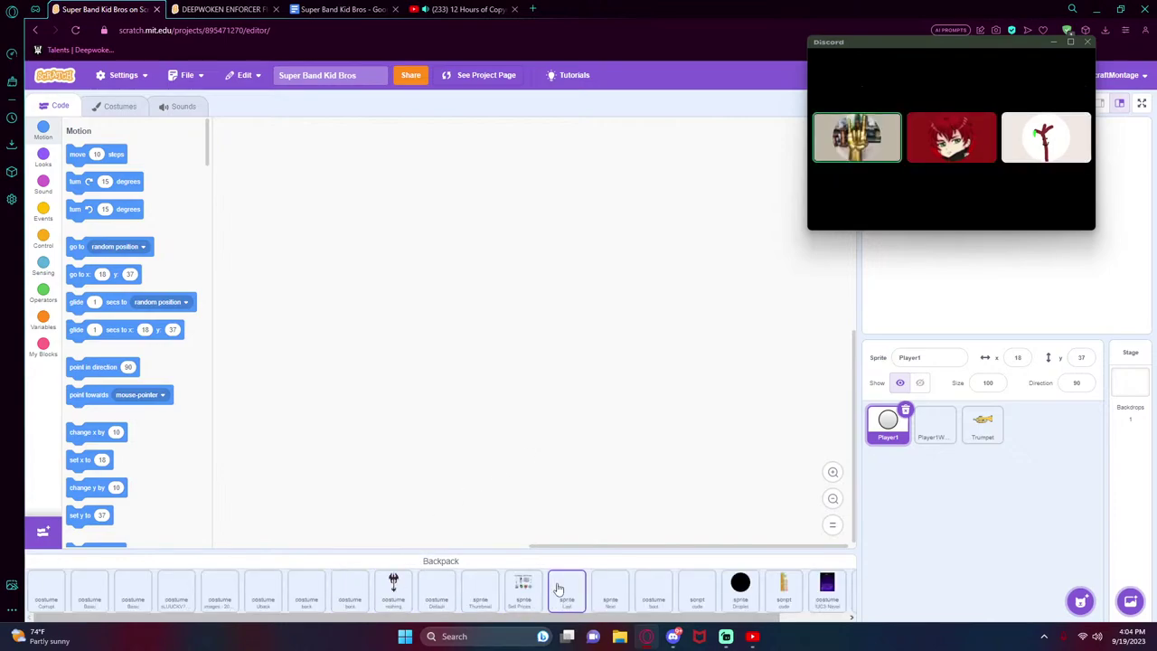
pyautogui.moveTo(667, 621); pyautogui.dragTo(743, 620)
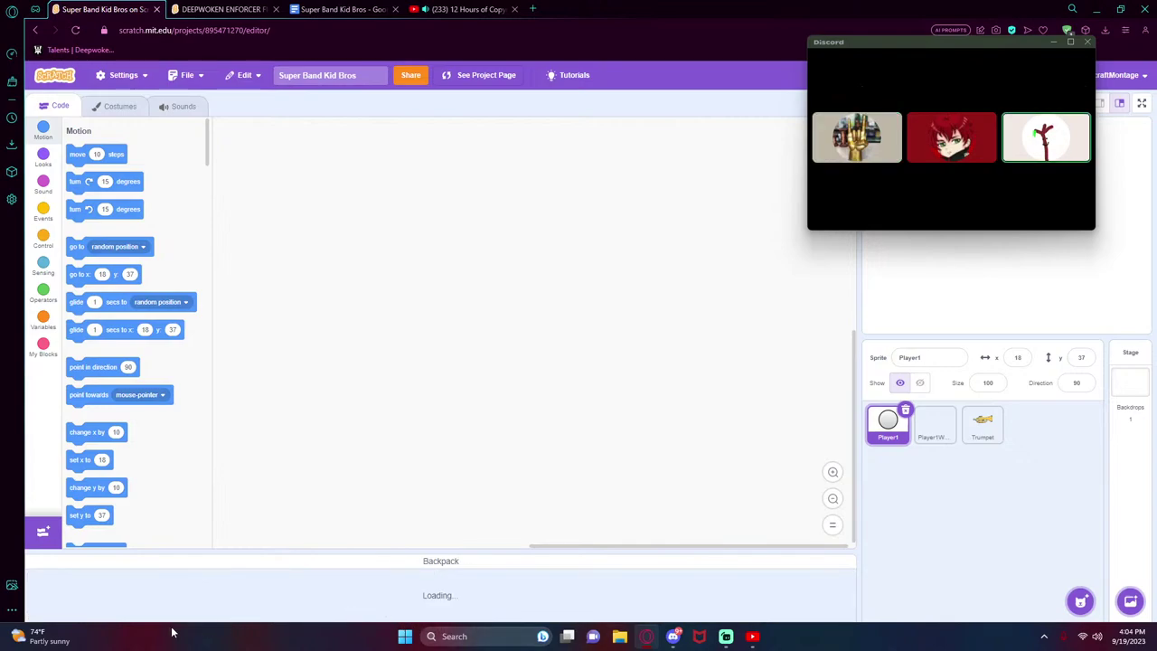
pyautogui.moveTo(161, 620); pyautogui.dragTo(560, 617)
pyautogui.click(836, 591)
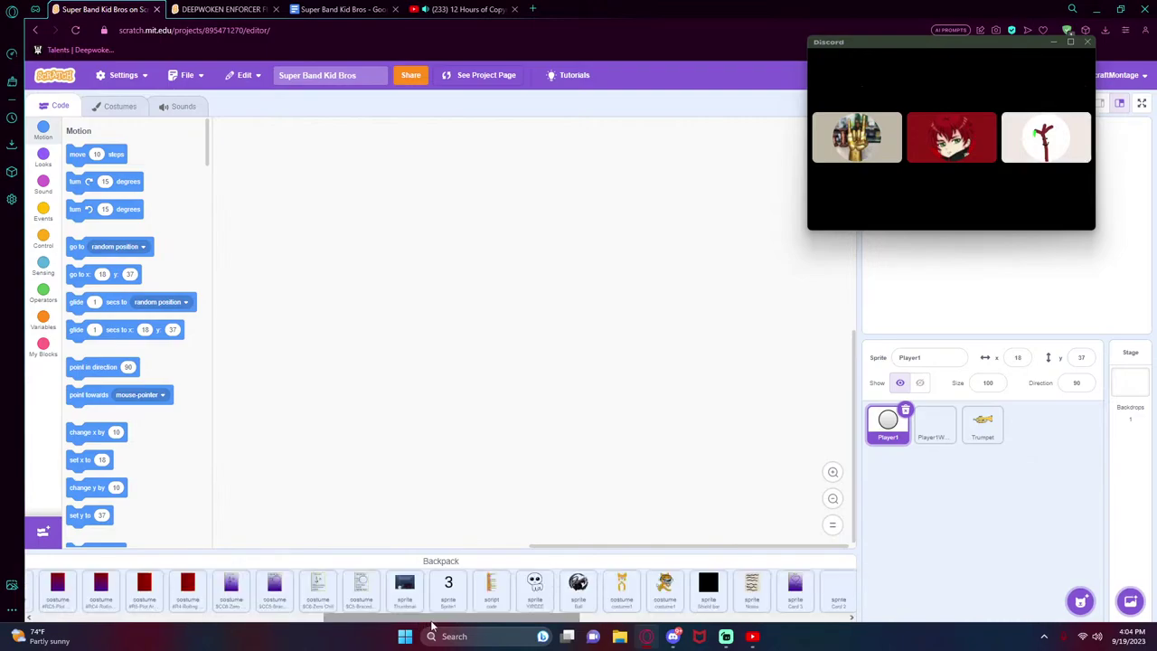
pyautogui.moveTo(432, 622); pyautogui.dragTo(846, 620)
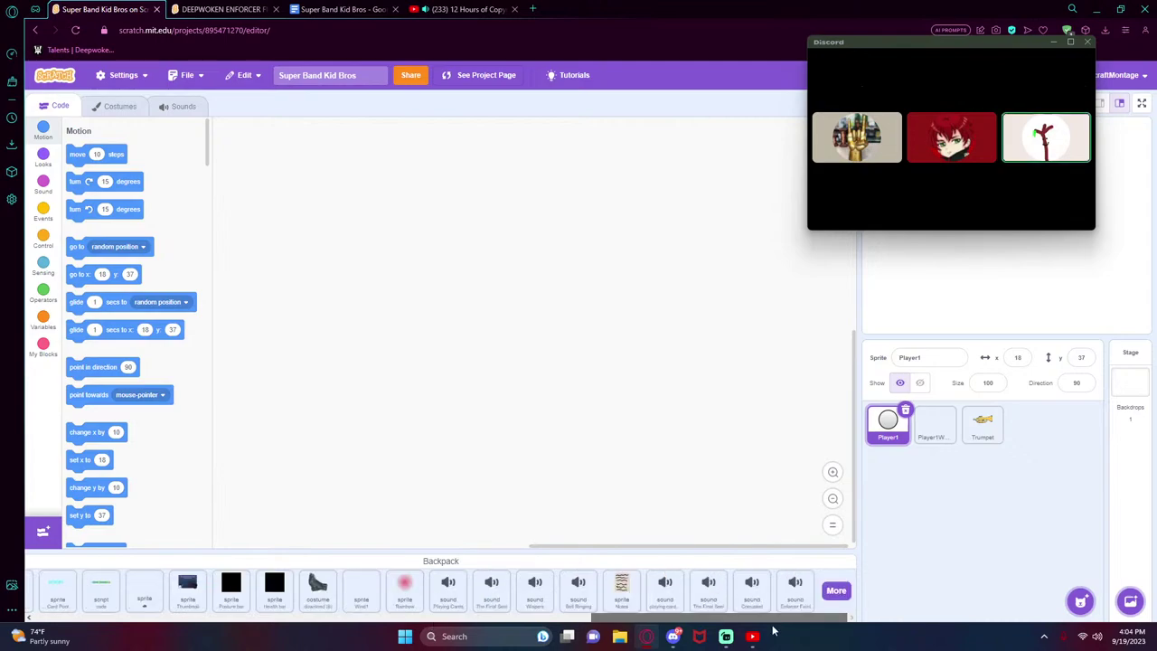
pyautogui.click(839, 595)
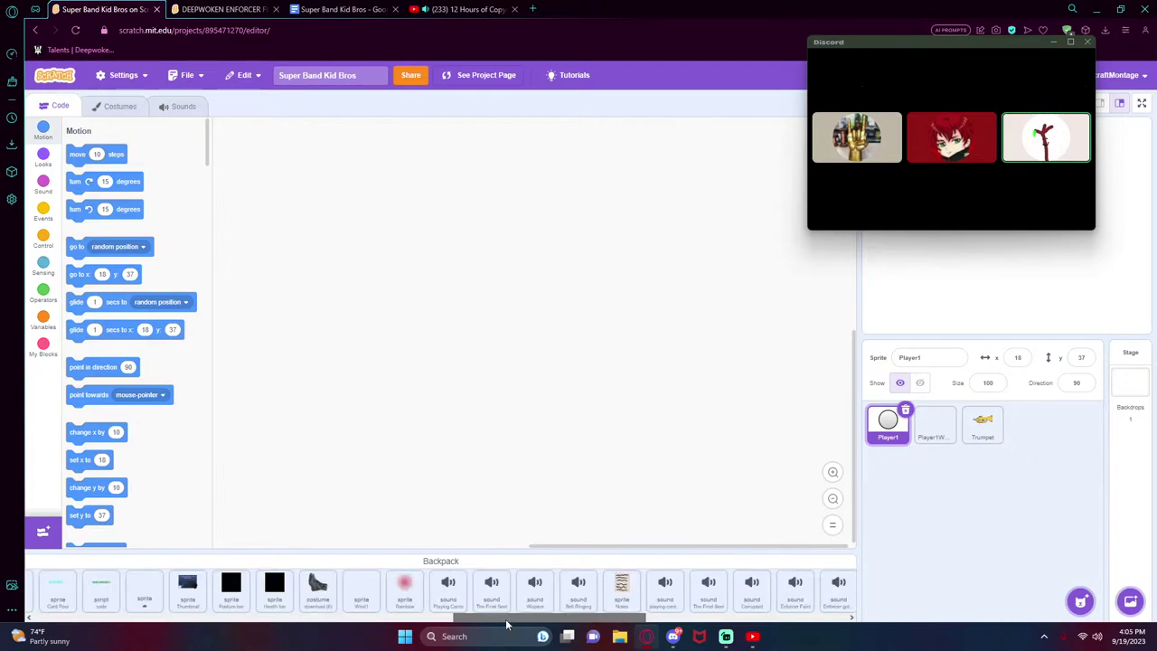
pyautogui.moveTo(509, 620); pyautogui.dragTo(784, 623)
pyautogui.click(837, 594)
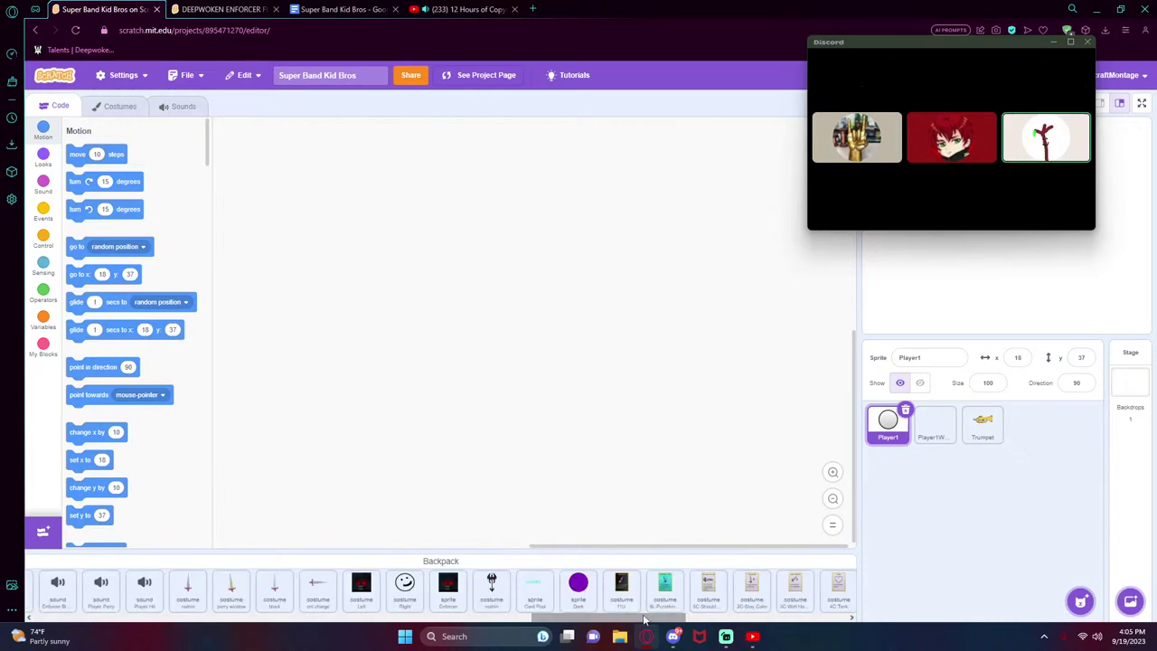
pyautogui.moveTo(645, 618); pyautogui.dragTo(811, 626)
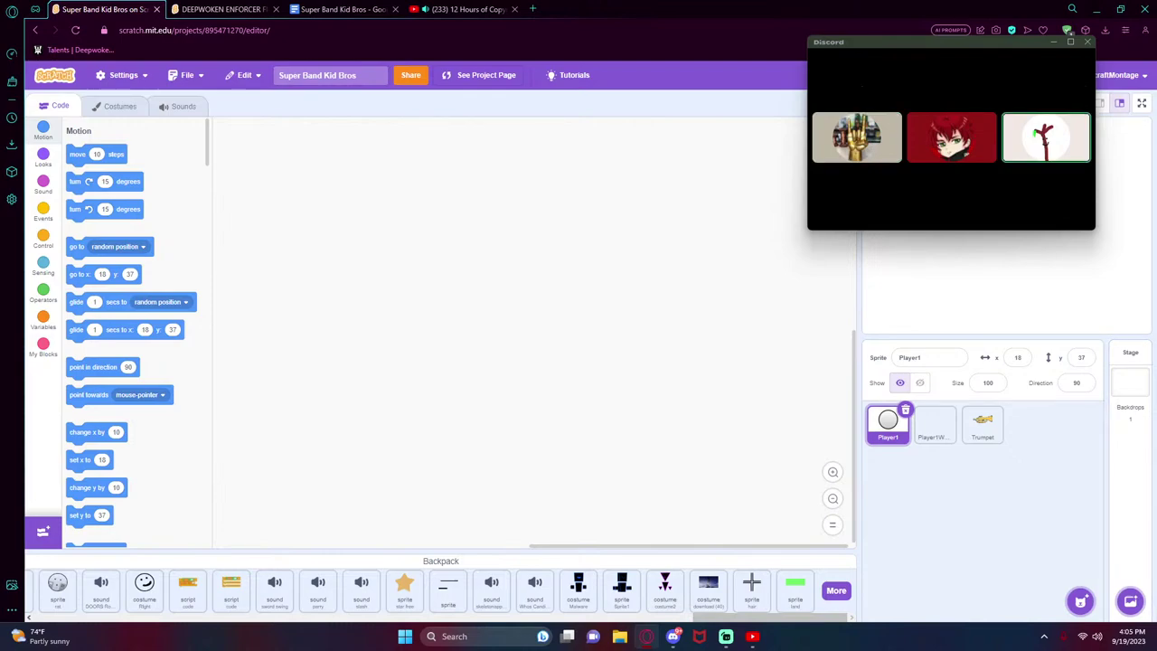
pyautogui.click(841, 597)
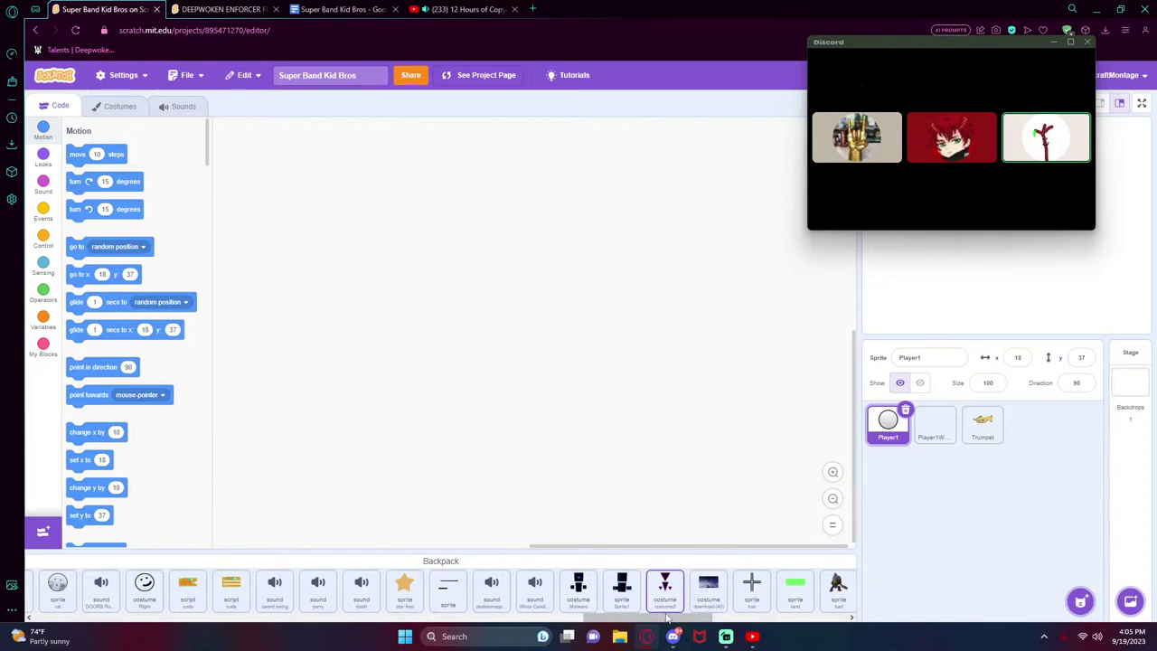
pyautogui.moveTo(666, 618); pyautogui.dragTo(772, 611)
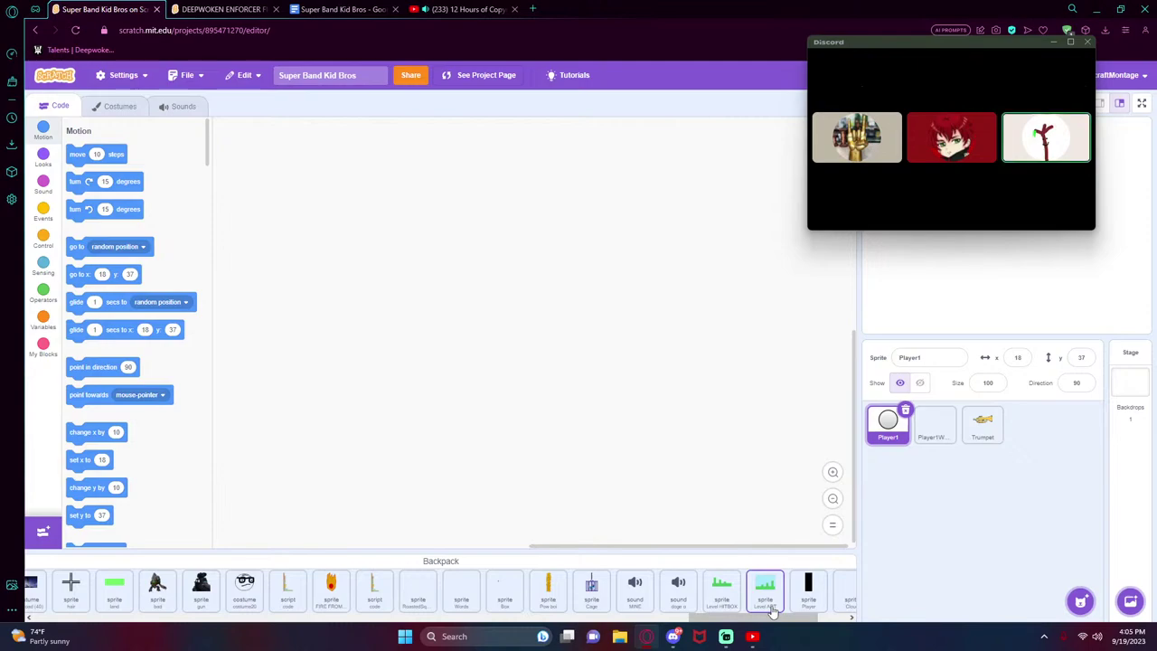
pyautogui.moveTo(773, 615); pyautogui.dragTo(845, 611)
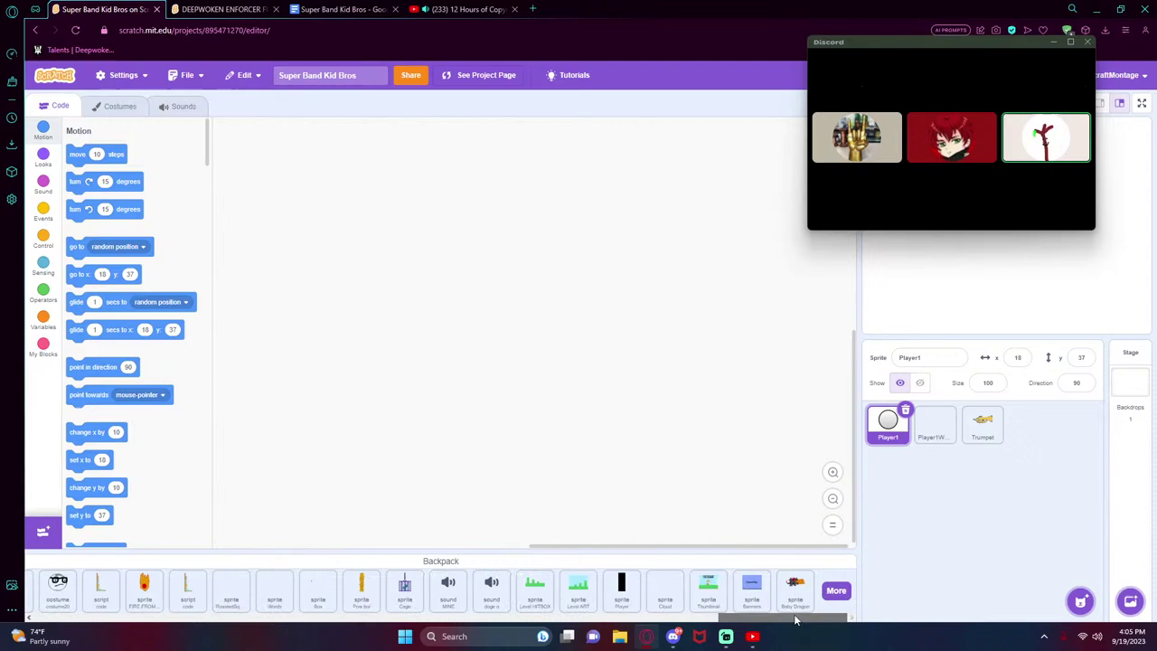
pyautogui.click(836, 592)
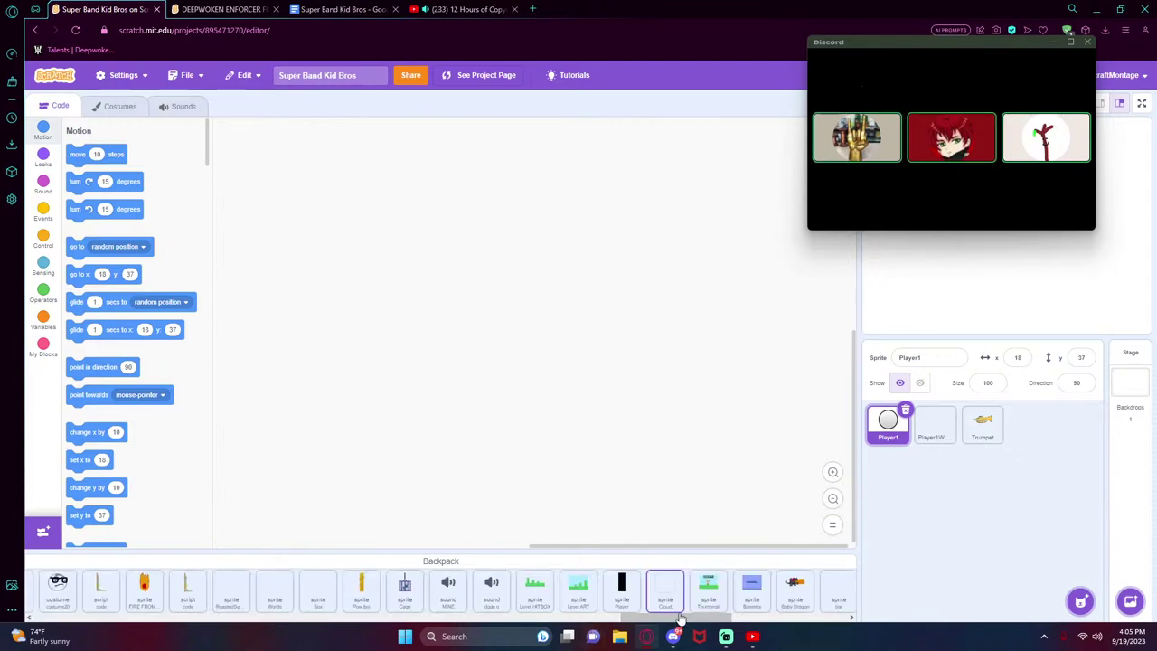
pyautogui.moveTo(687, 618); pyautogui.dragTo(805, 619)
pyautogui.click(834, 592)
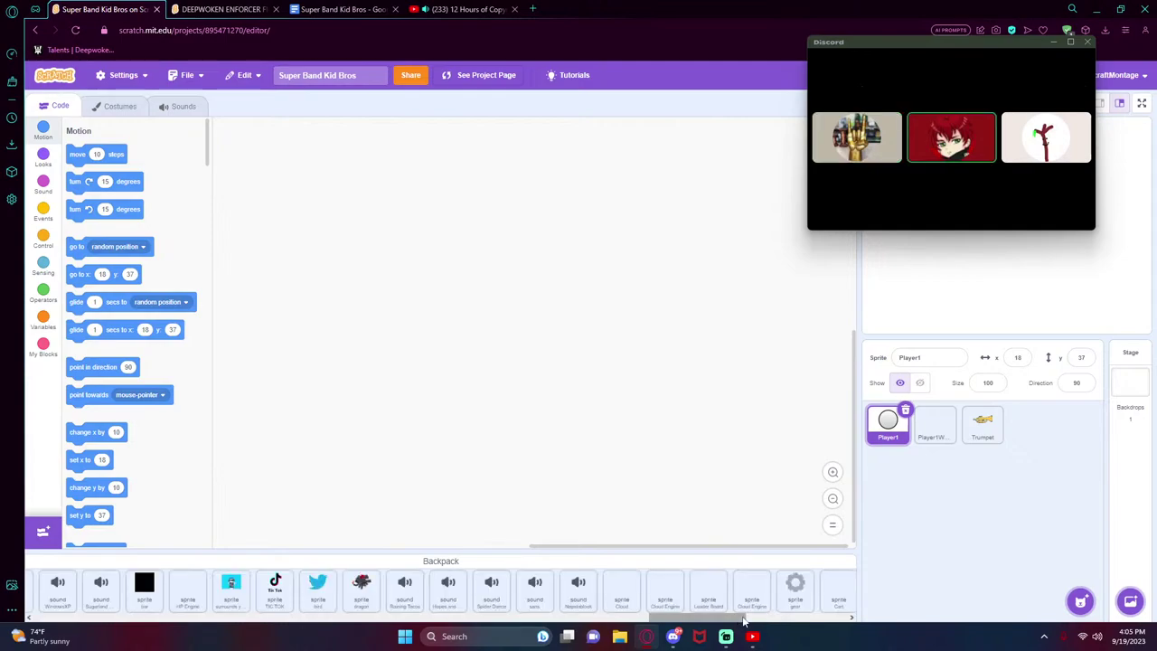
pyautogui.moveTo(746, 620); pyautogui.dragTo(837, 618)
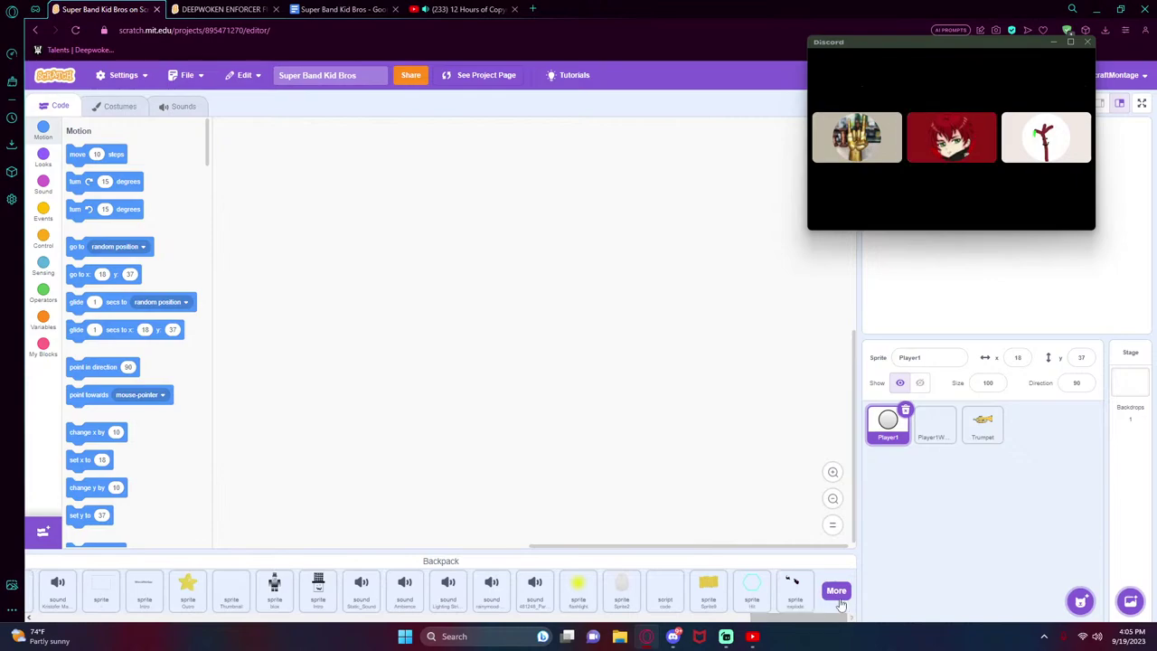
pyautogui.click(834, 595)
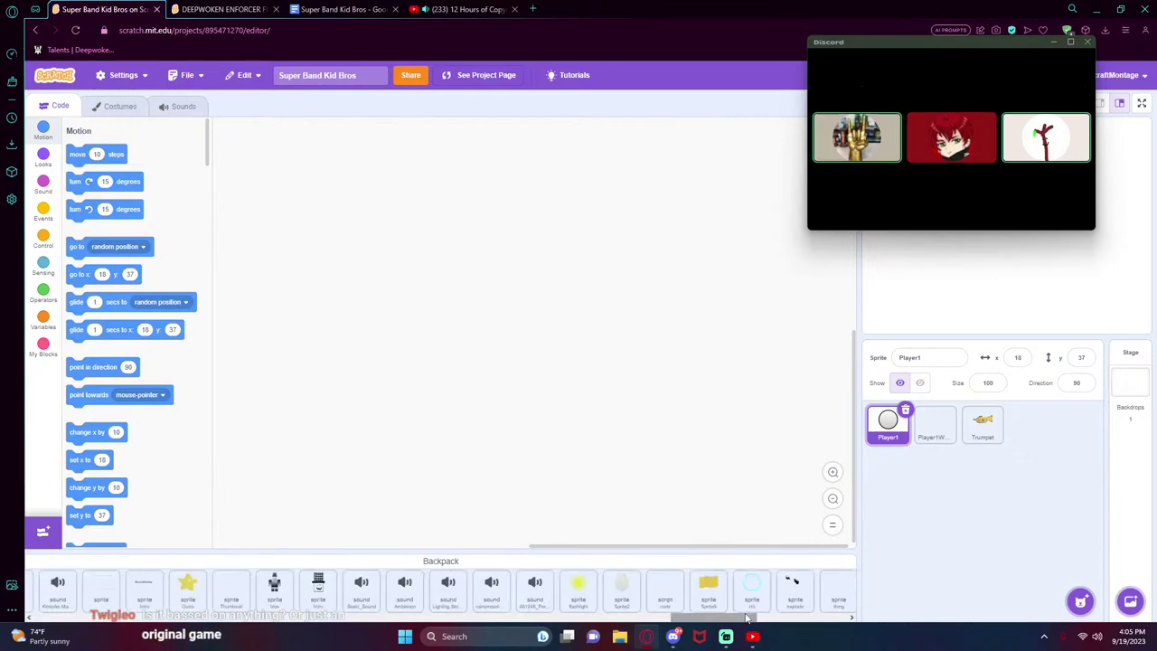
pyautogui.moveTo(753, 618); pyautogui.dragTo(836, 617)
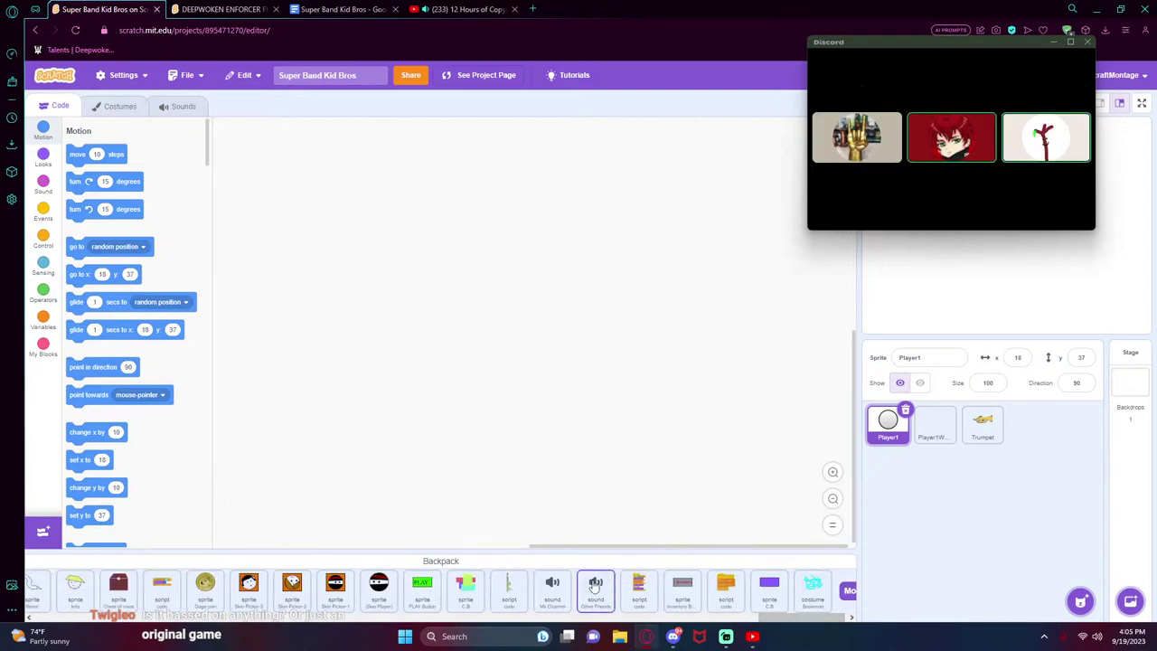
pyautogui.moveTo(509, 587); pyautogui.dragTo(939, 461)
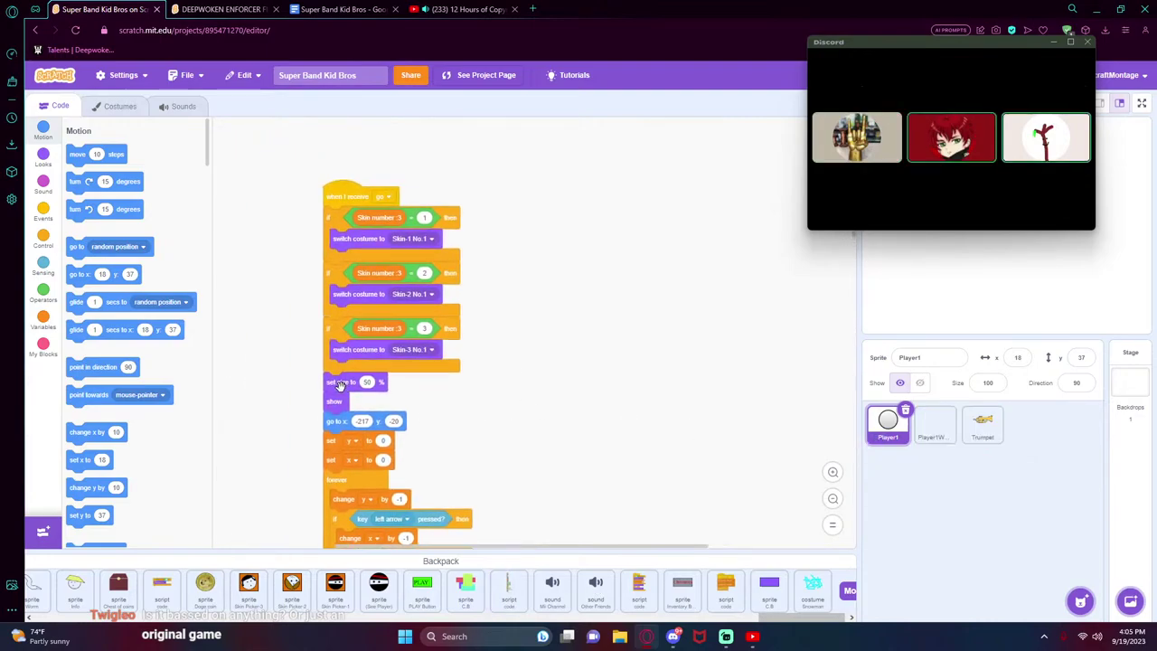
# - Detach the movement blocks from "set size to 50 %" down and delete the "when I receive go" hat with its three skin-costume checks
pyautogui.moveTo(340, 387); pyautogui.dragTo(640, 296)
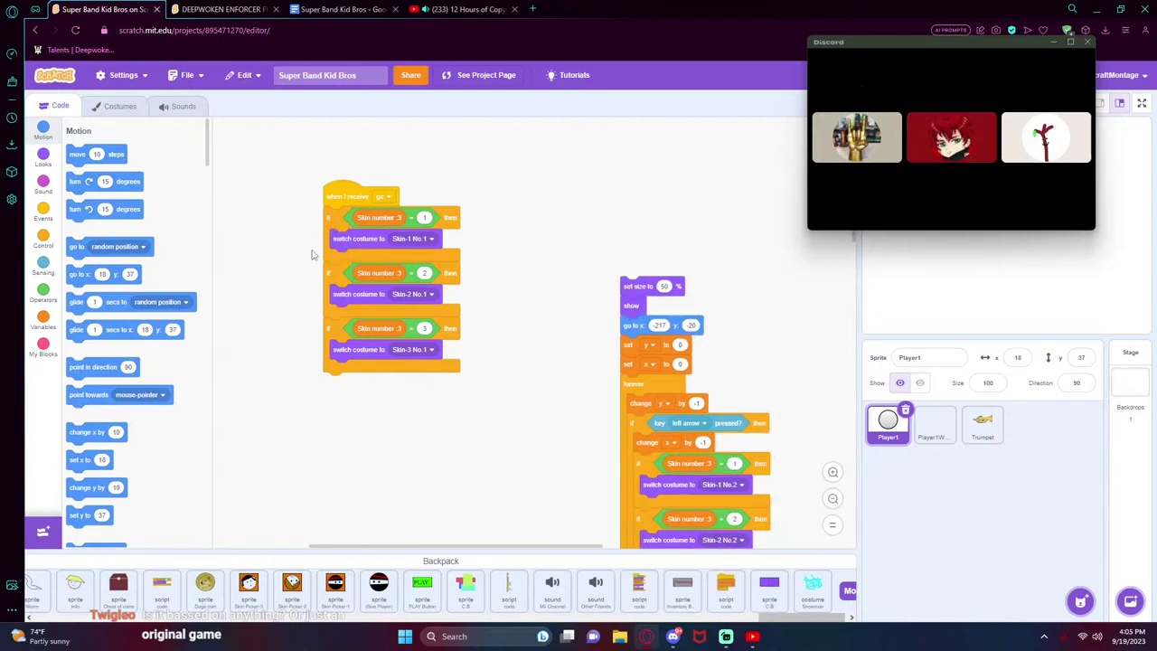
pyautogui.moveTo(329, 217); pyautogui.dragTo(149, 329)
pyautogui.moveTo(338, 199); pyautogui.dragTo(208, 282)
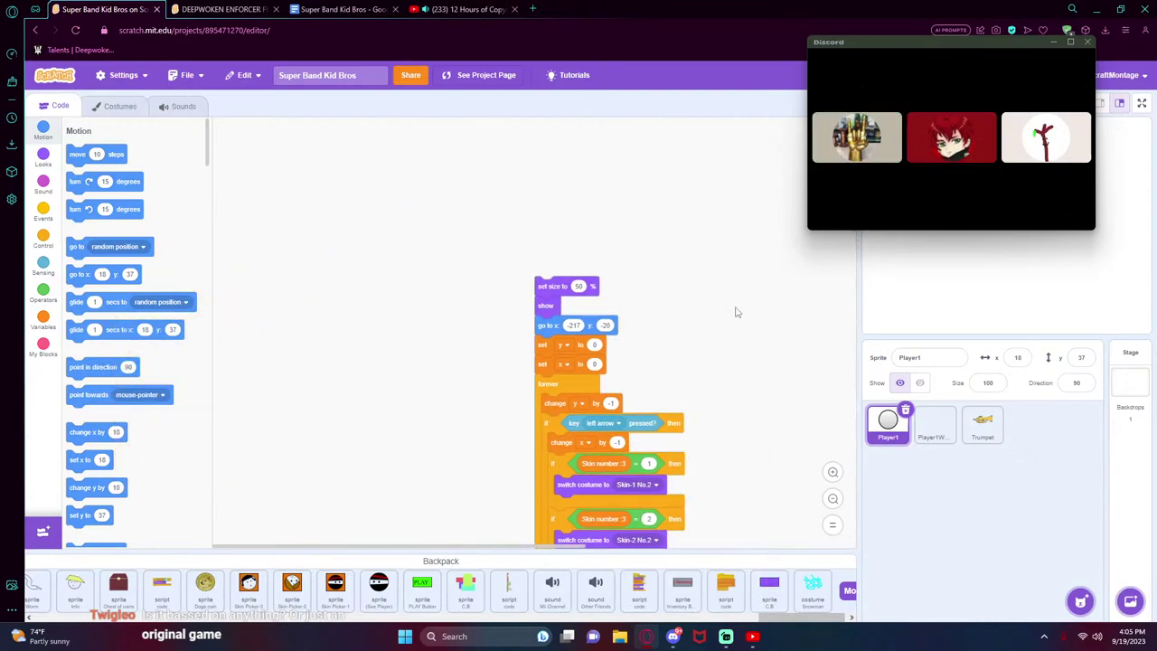
pyautogui.scroll(-3, 389, 272)
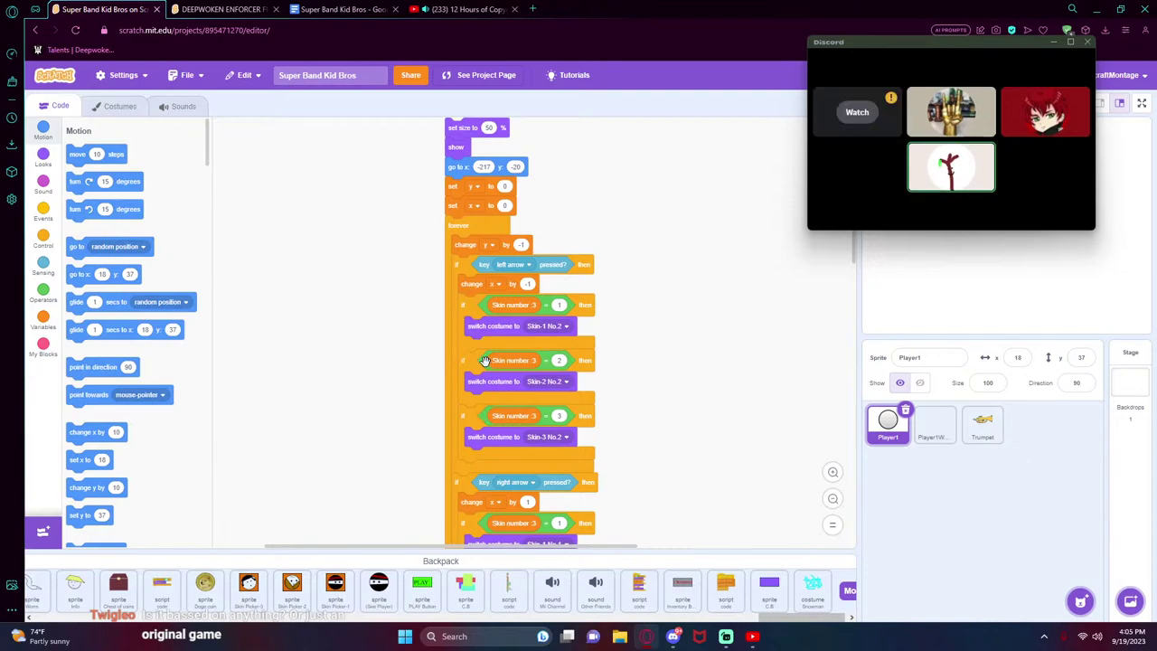
# - Delete the Skin number costume checks from inside the left-arrow and right-arrow key conditions in Player1's forever loop
pyautogui.moveTo(461, 304); pyautogui.dragTo(672, 288)
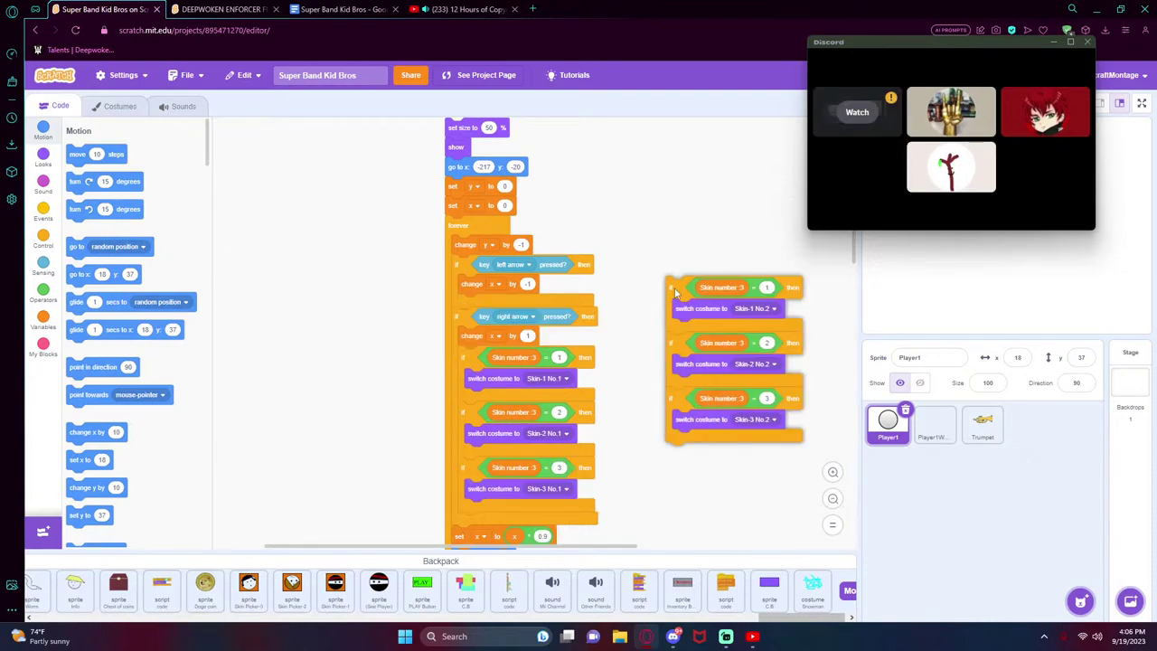
pyautogui.moveTo(479, 360); pyautogui.dragTo(116, 327)
# - Delete the touching-red check and the x-position check with the backdrop switch from the end of the forever loop
pyautogui.scroll(-6, 806, 406)
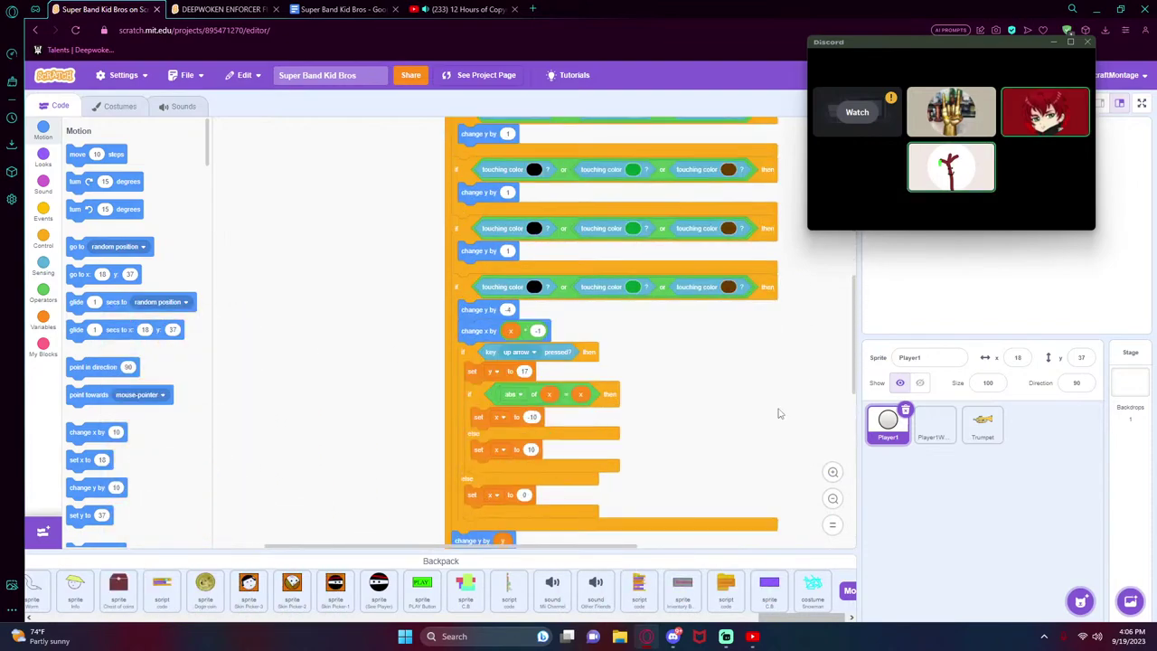
pyautogui.scroll(-3, 729, 420)
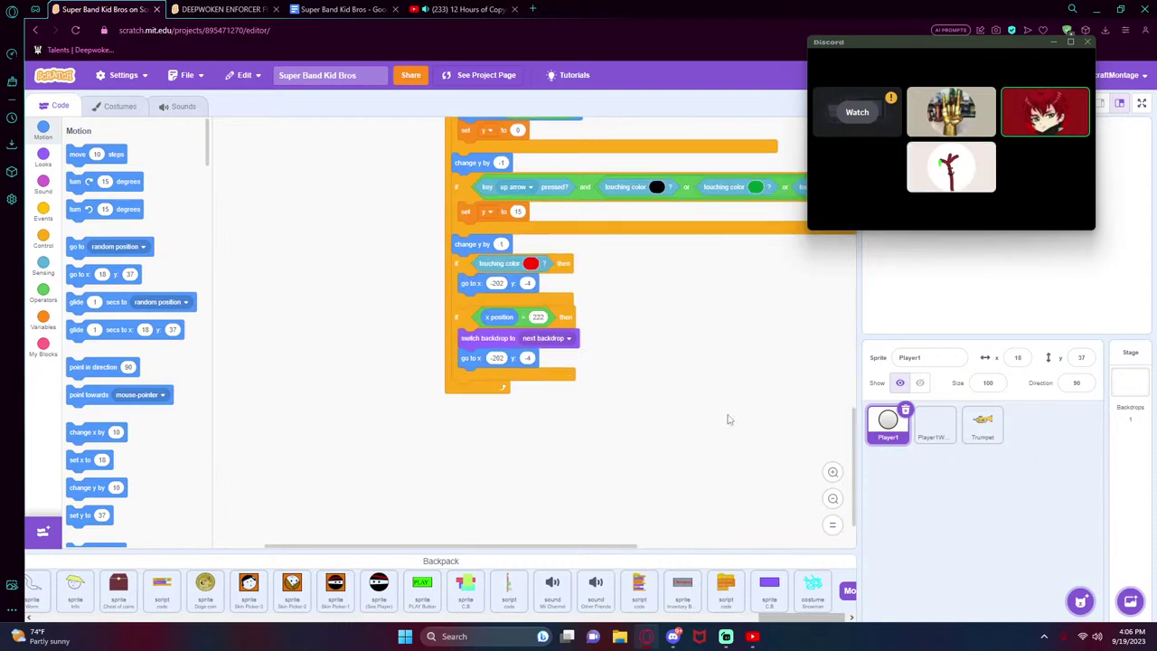
pyautogui.scroll(3, 730, 420)
pyautogui.hscroll(2, 730, 419)
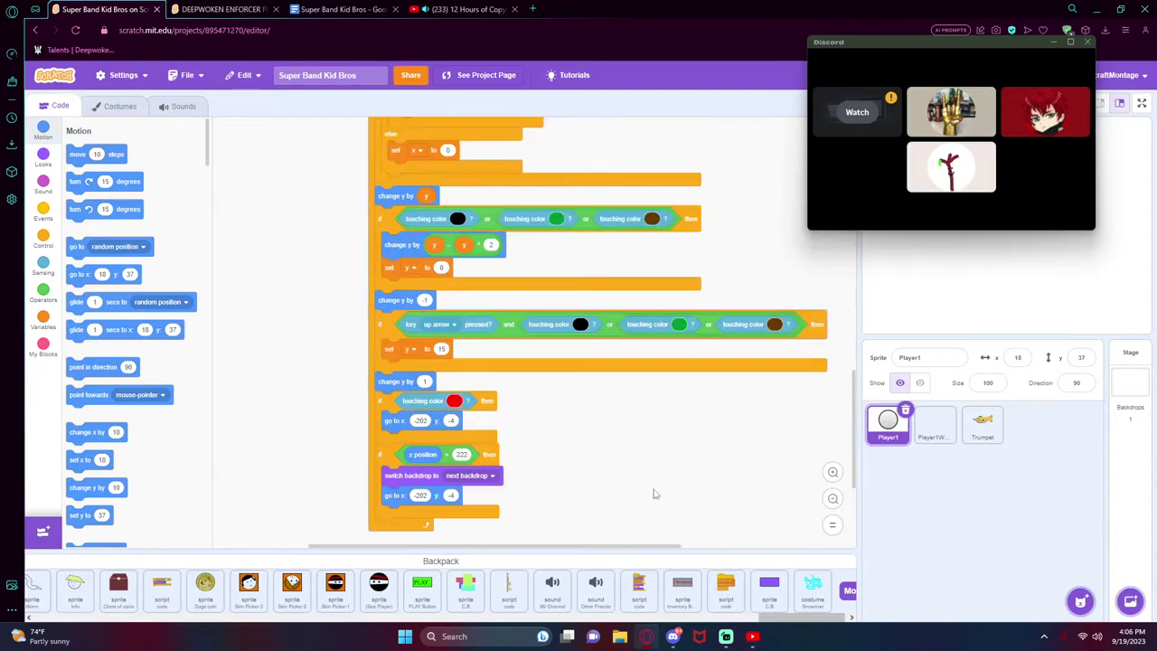
pyautogui.moveTo(438, 404); pyautogui.dragTo(199, 455)
pyautogui.moveTo(367, 470); pyautogui.dragTo(190, 492)
pyautogui.moveTo(413, 409); pyautogui.dragTo(199, 434)
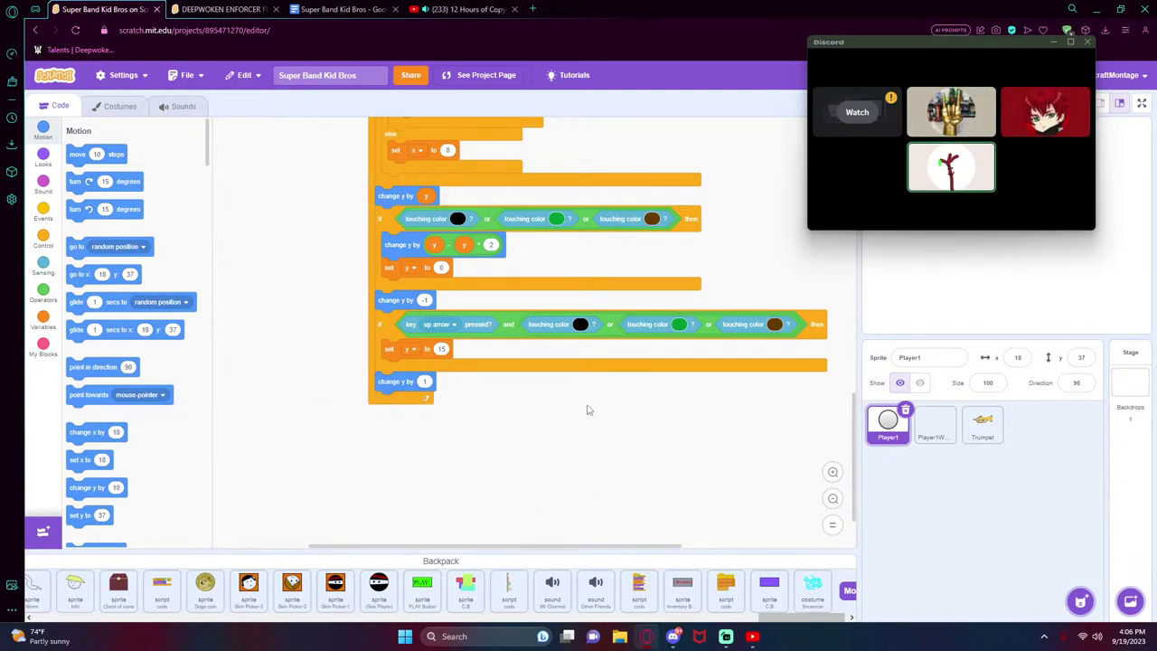
# - Strip the touching-color conditions from all the collision and jump if blocks in the movement script, leaving their condition slots empty
pyautogui.scroll(2, 578, 451)
pyautogui.hscroll(1, 578, 452)
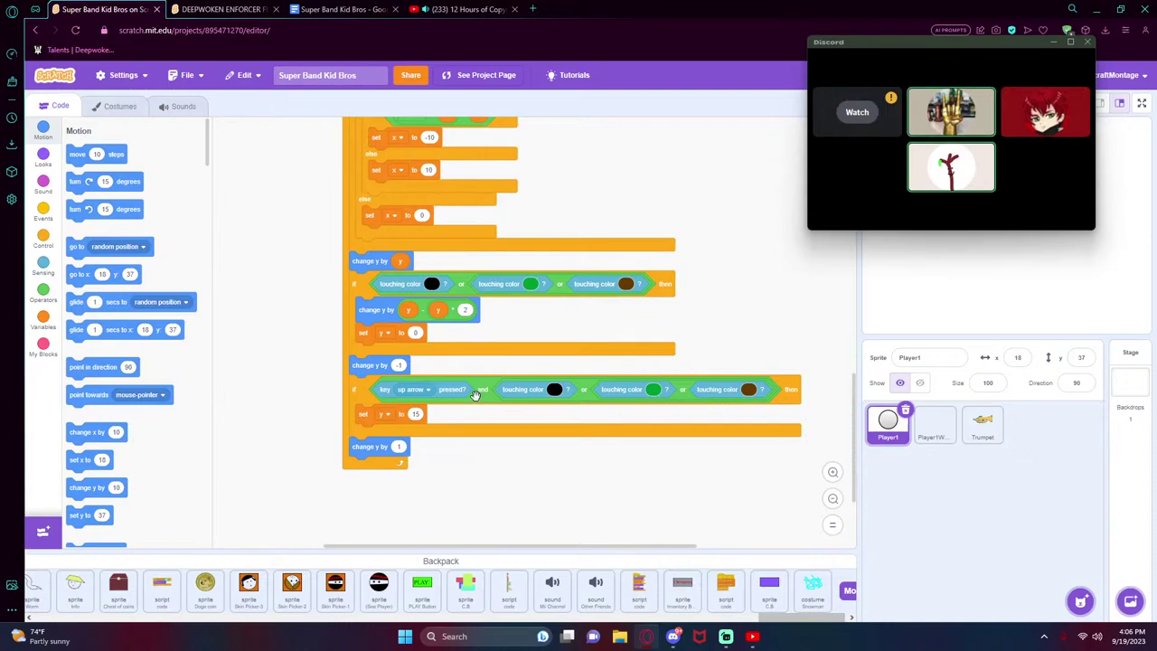
pyautogui.moveTo(480, 395); pyautogui.dragTo(172, 457)
pyautogui.moveTo(461, 287); pyautogui.dragTo(99, 425)
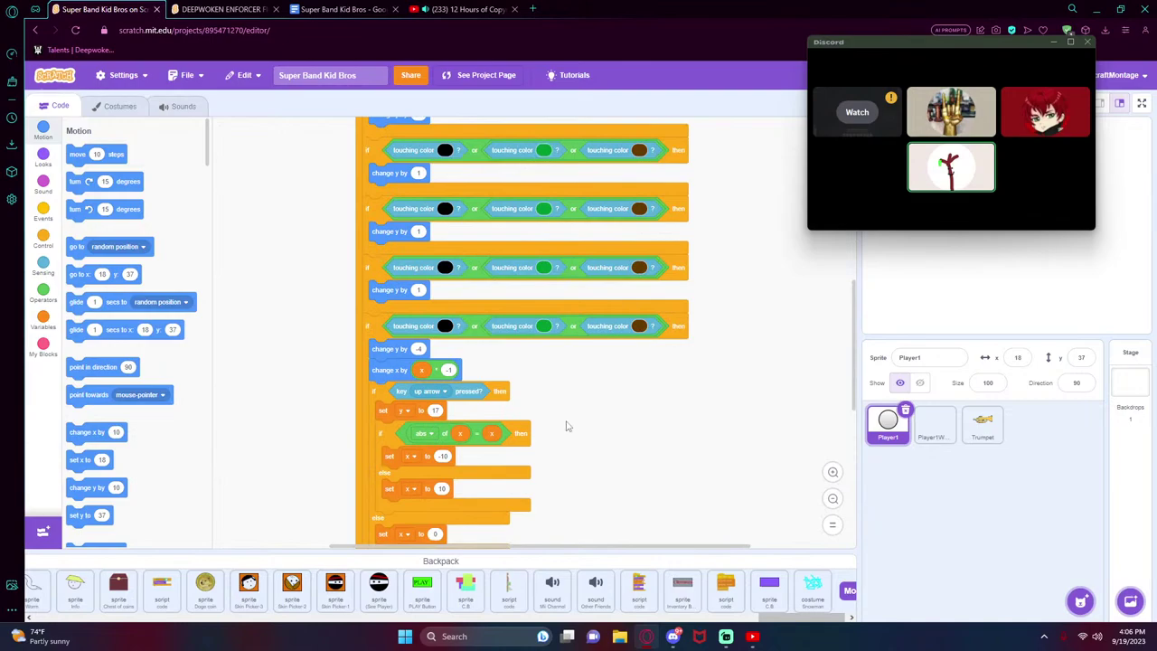
pyautogui.moveTo(567, 426); pyautogui.dragTo(578, 444)
pyautogui.moveTo(484, 345); pyautogui.dragTo(172, 404)
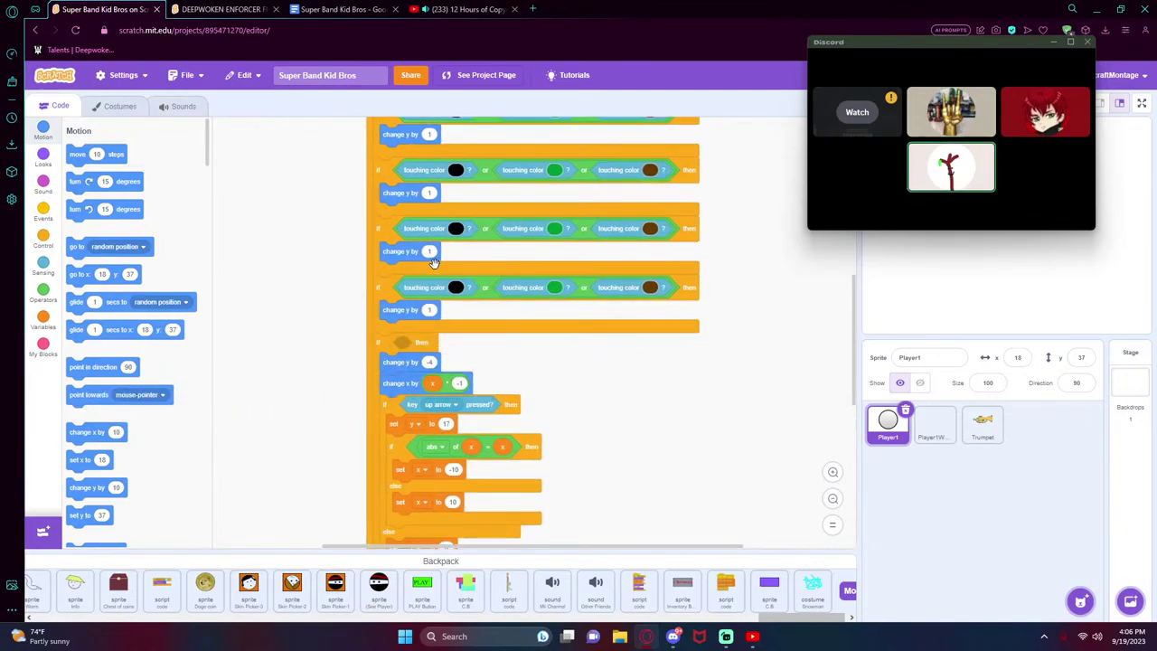
pyautogui.moveTo(479, 289); pyautogui.dragTo(136, 372)
pyautogui.scroll(5, 729, 370)
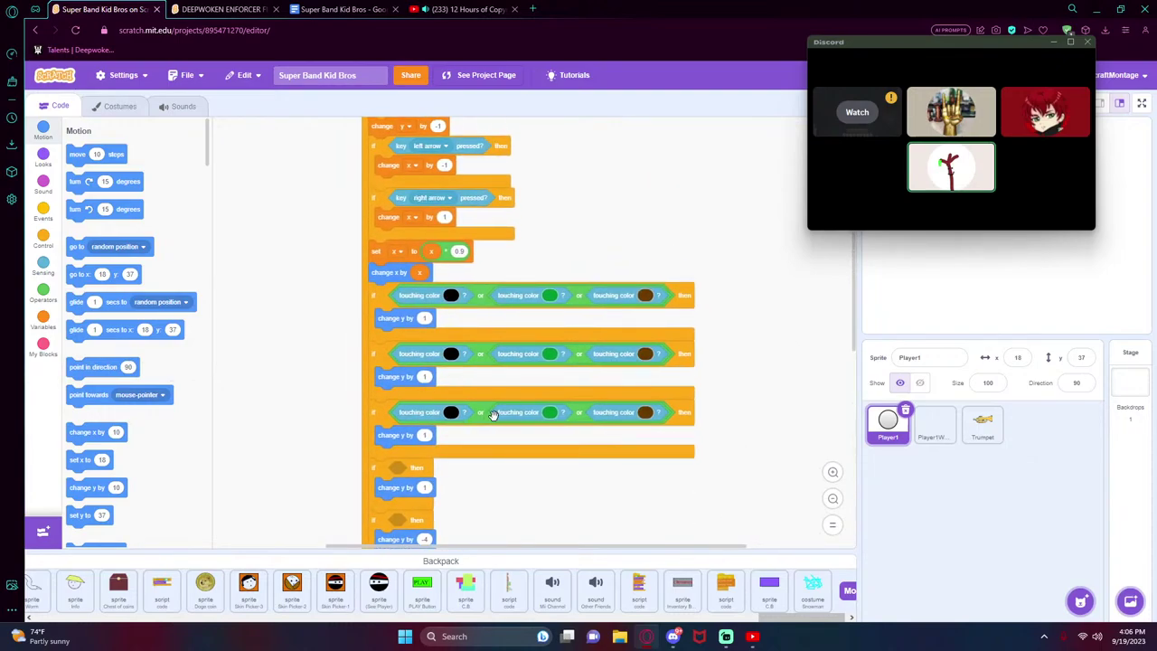
pyautogui.moveTo(493, 414); pyautogui.dragTo(126, 479)
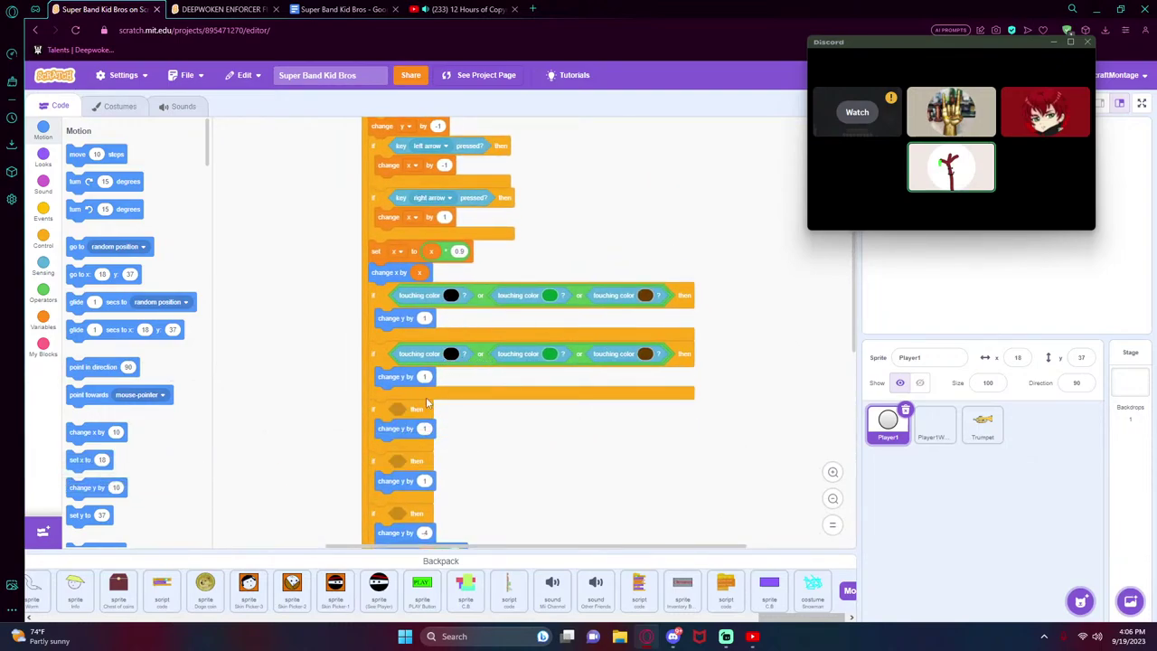
pyautogui.moveTo(484, 354); pyautogui.dragTo(135, 440)
pyautogui.moveTo(476, 297); pyautogui.dragTo(91, 425)
pyautogui.click(519, 299)
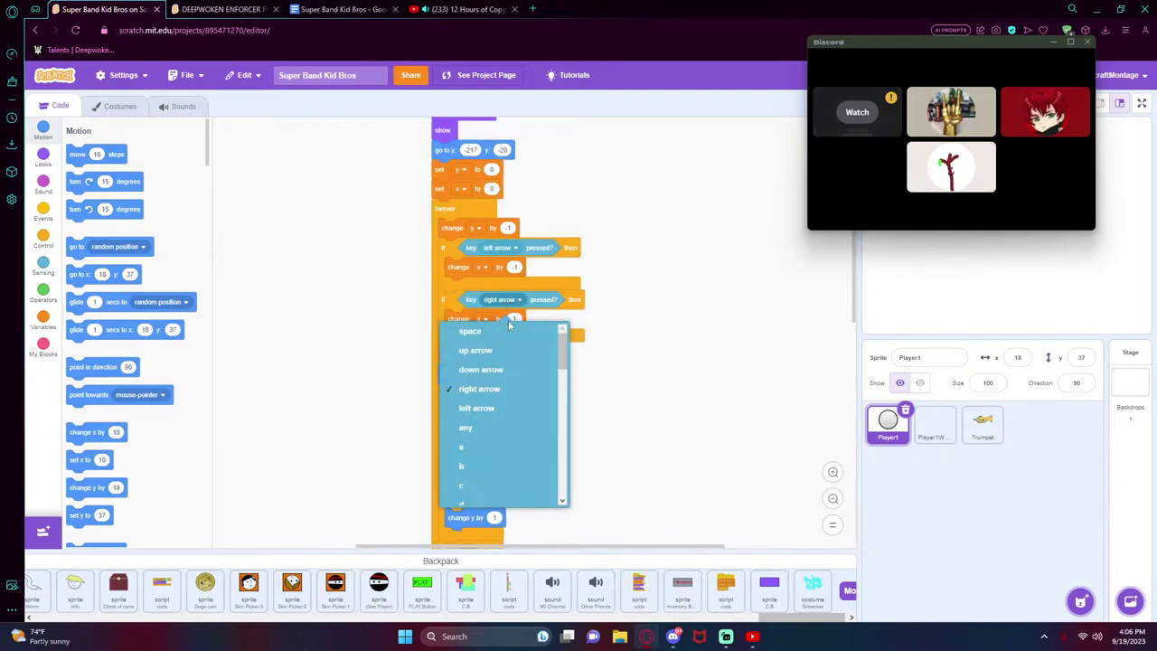
pyautogui.scroll(-1, 497, 385)
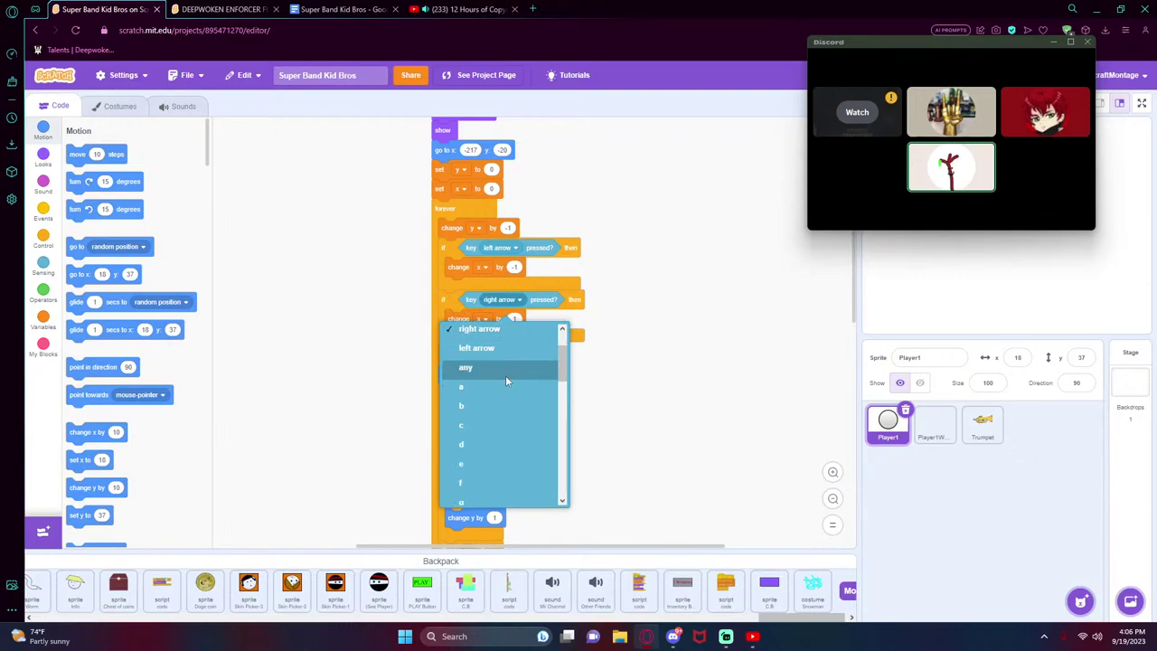
pyautogui.scroll(1, 505, 376)
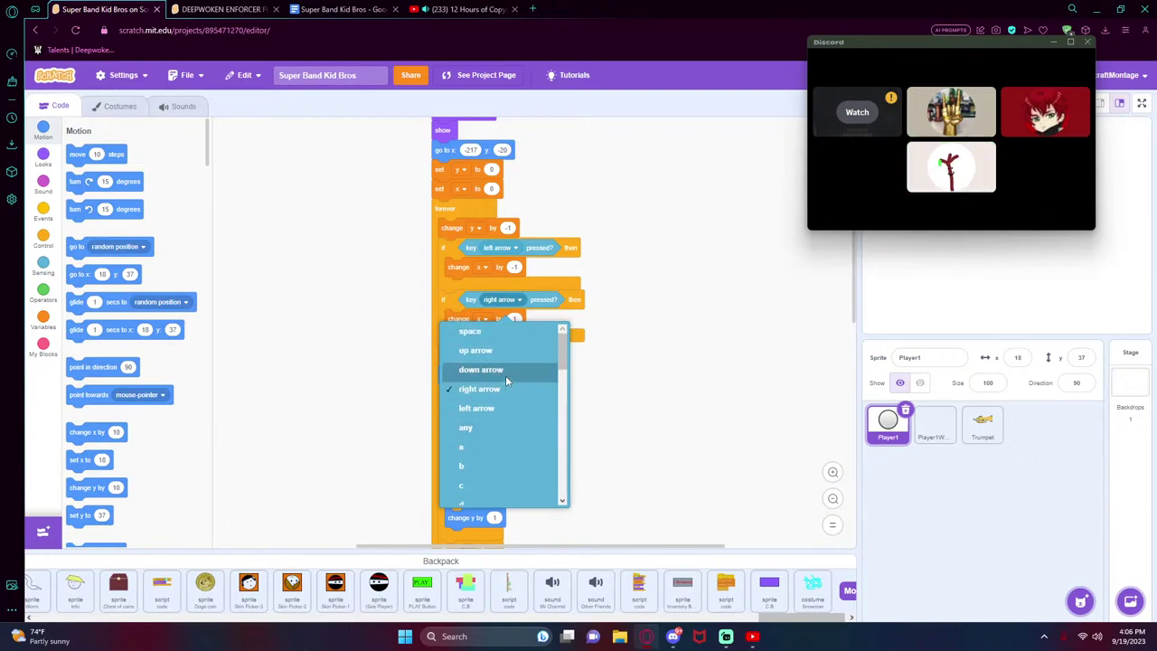
pyautogui.scroll(-1, 505, 378)
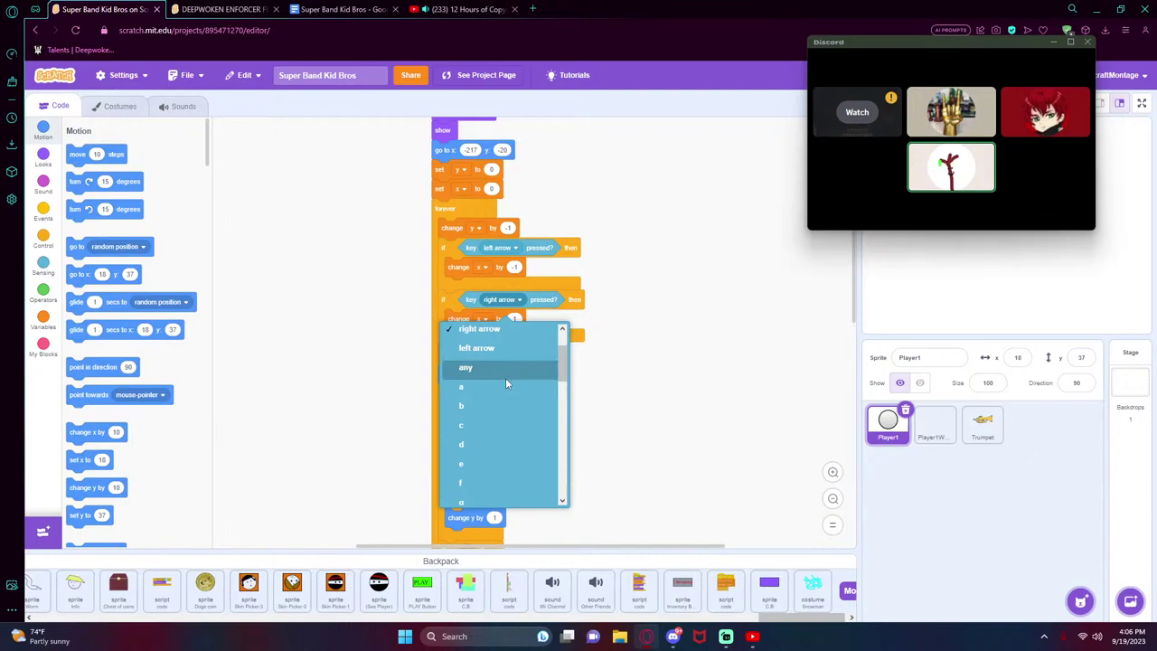
pyautogui.scroll(-1, 506, 383)
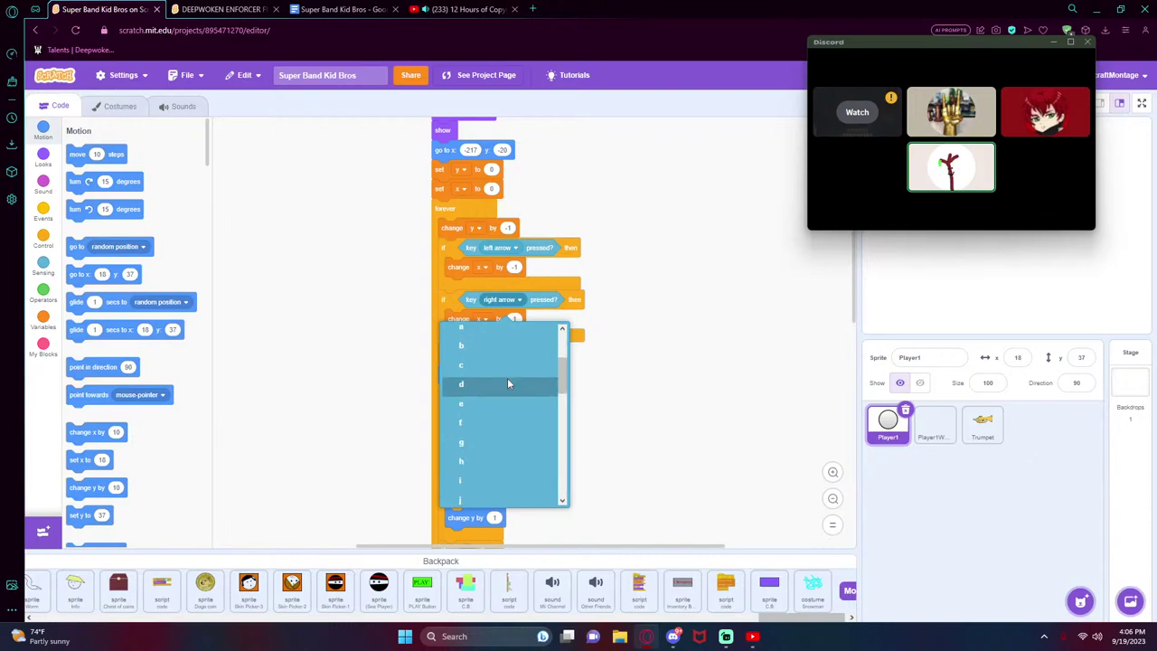
pyautogui.click(766, 459)
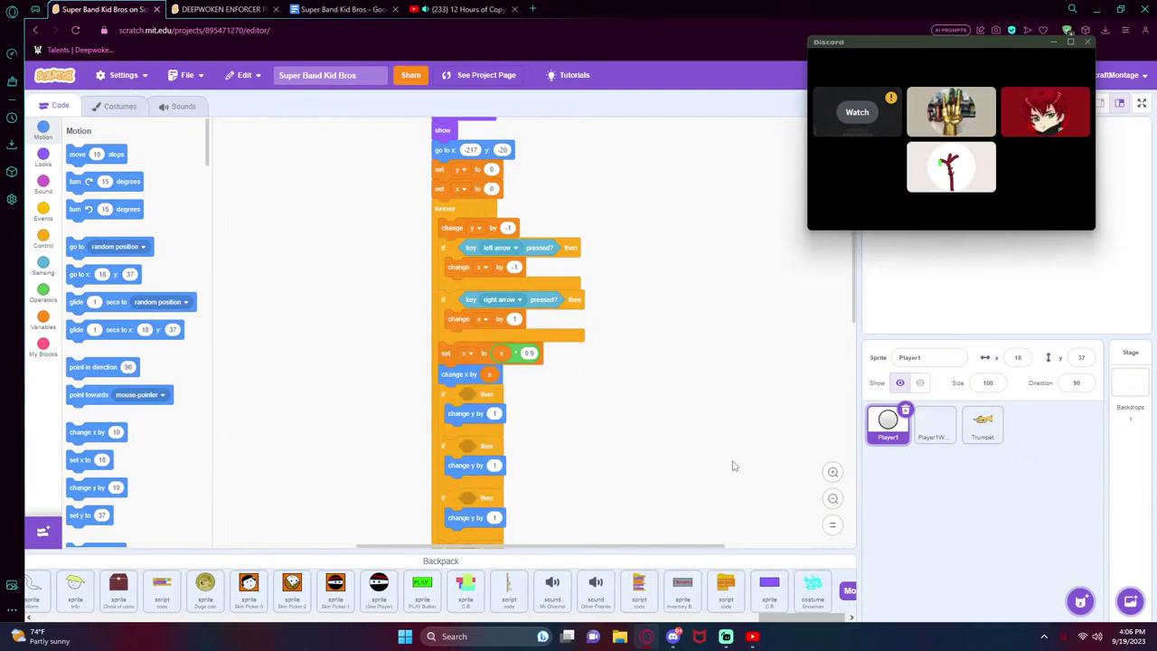
# - Undo the removal of the touching-color conditions throughout the movement script
pyautogui.scroll(-5, 733, 465)
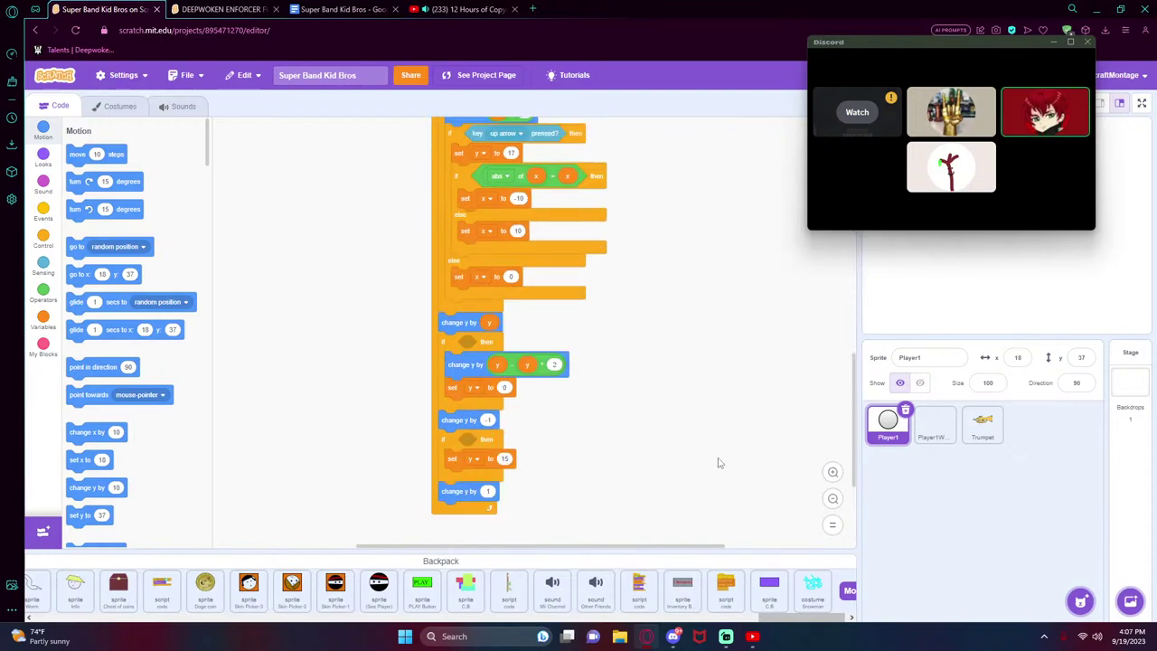
pyautogui.scroll(1, 712, 468)
pyautogui.hotkey('ctrl', 'z')
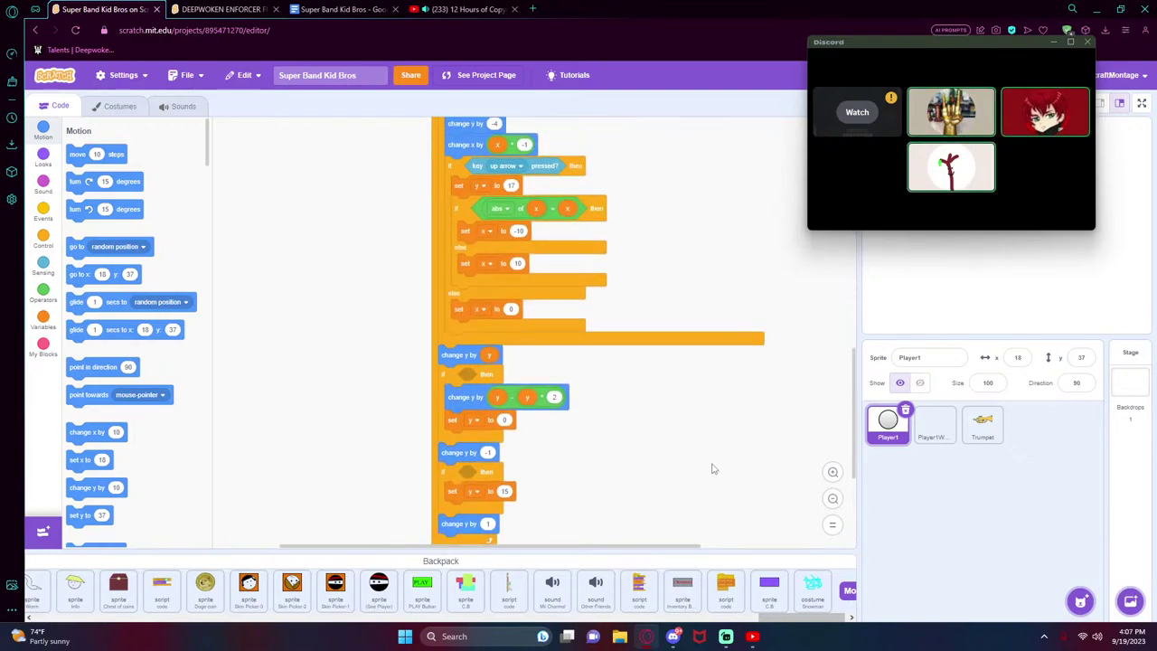
pyautogui.hotkey('ctrl', 'z')
pyautogui.scroll(-4, 684, 356)
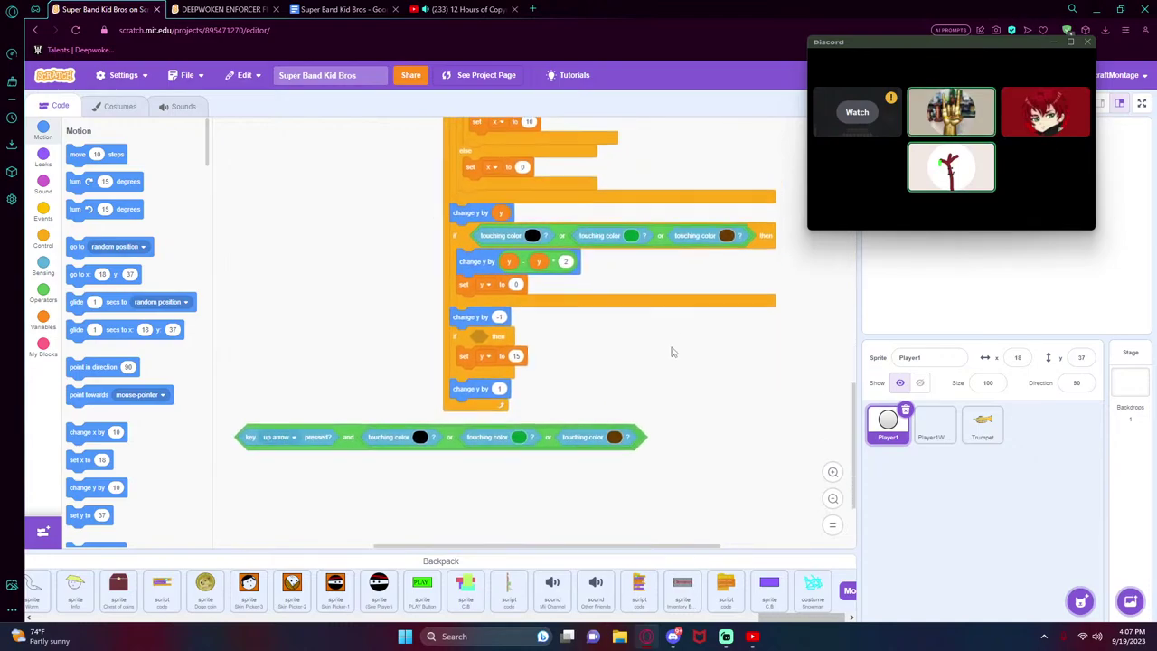
pyautogui.hotkey('ctrl', 'z')
pyautogui.hscroll(3, 672, 482)
# - Create a new blank painted sprite and delete the Trumpet sprite
pyautogui.moveTo(1080, 601)
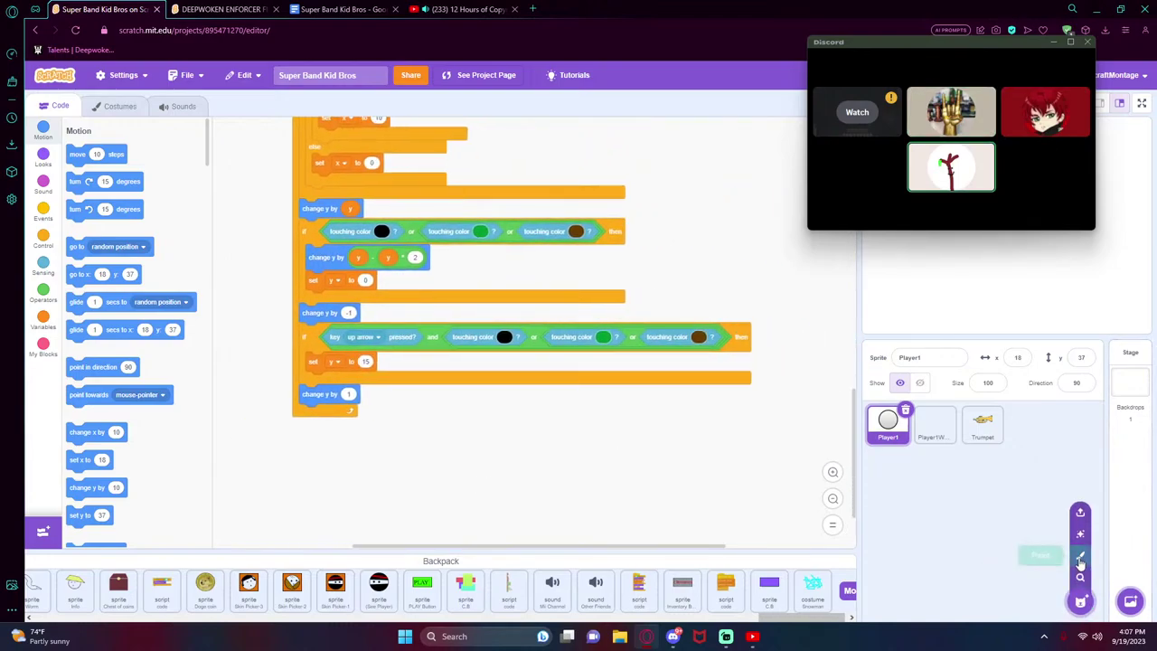
pyautogui.click(1066, 566)
pyautogui.moveTo(1031, 423)
pyautogui.mouseDown()
pyautogui.moveTo(931, 431)
pyautogui.moveTo(1046, 439)
pyautogui.moveTo(984, 425)
pyautogui.mouseUp()
pyautogui.click(1000, 409)
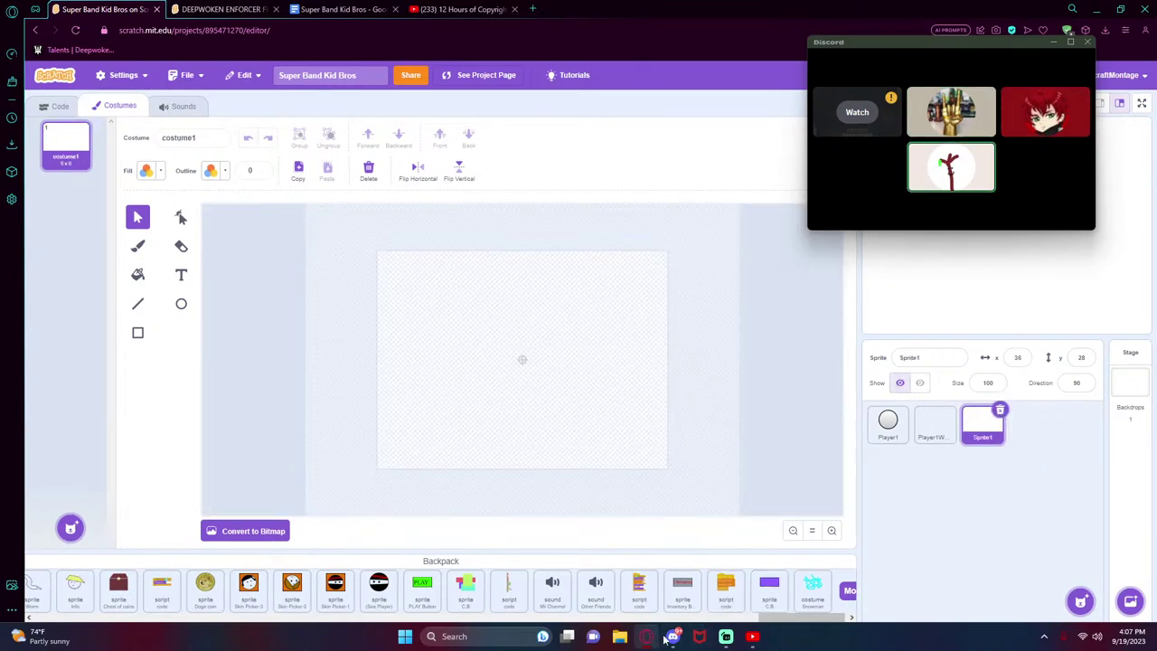
# - Switch to the Discord call window and slightly lower one participant's user volume
pyautogui.moveTo(672, 636)
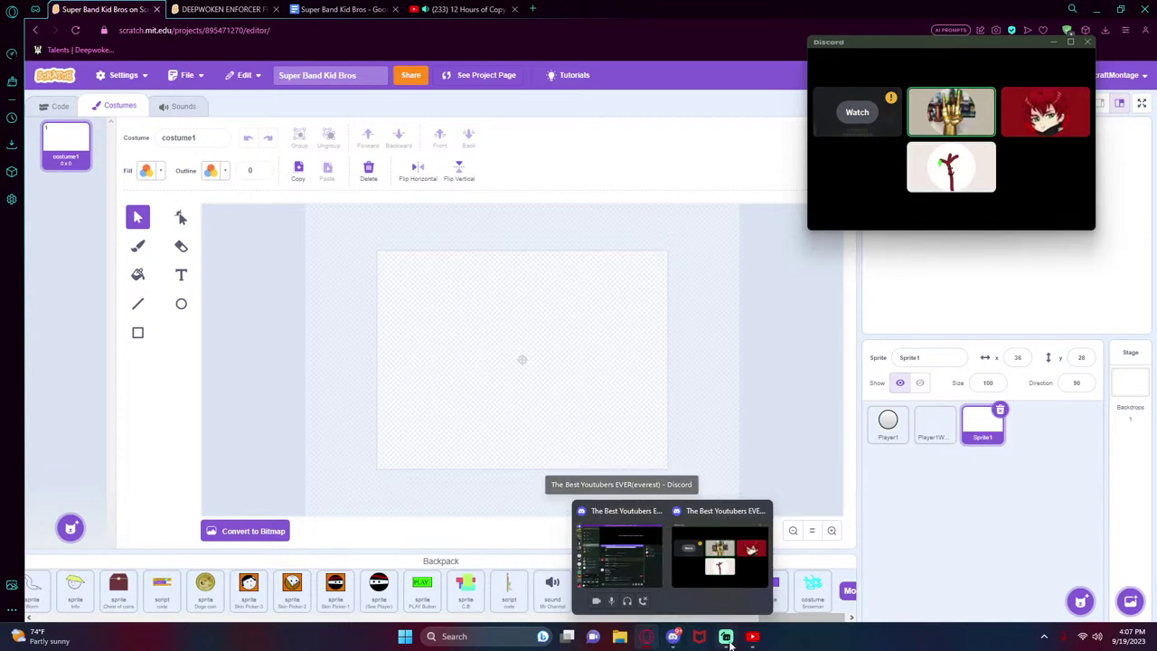
pyautogui.moveTo(734, 640)
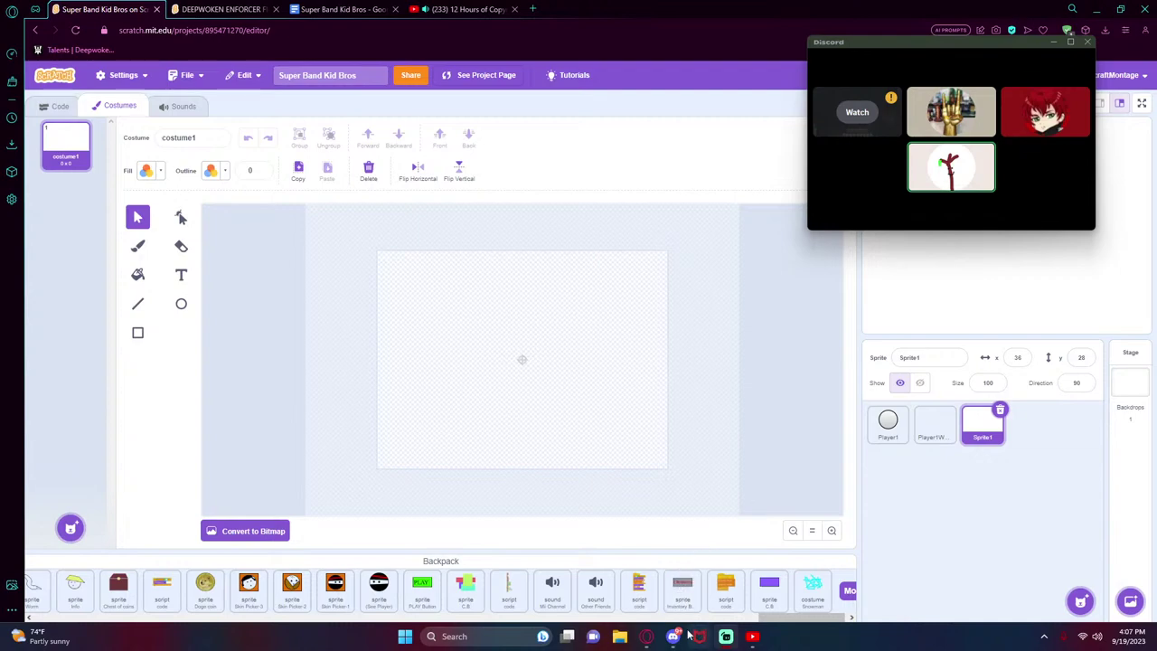
pyautogui.moveTo(648, 575)
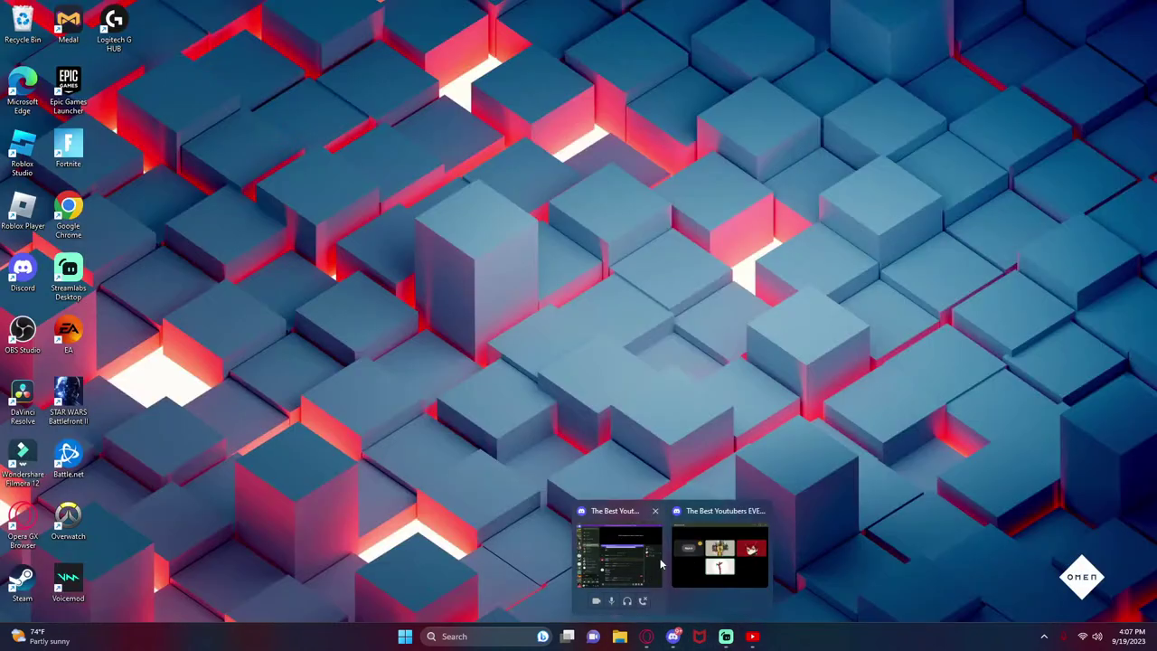
pyautogui.click(730, 556)
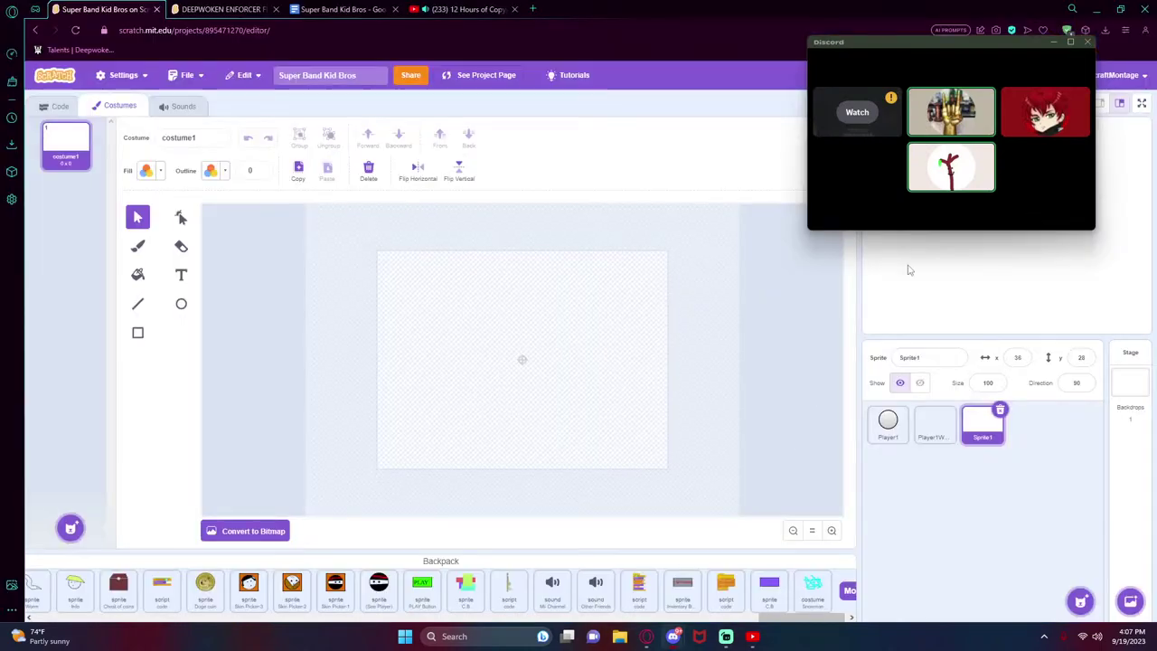
pyautogui.rightClick(958, 127)
pyautogui.moveTo(882, 120); pyautogui.dragTo(873, 121)
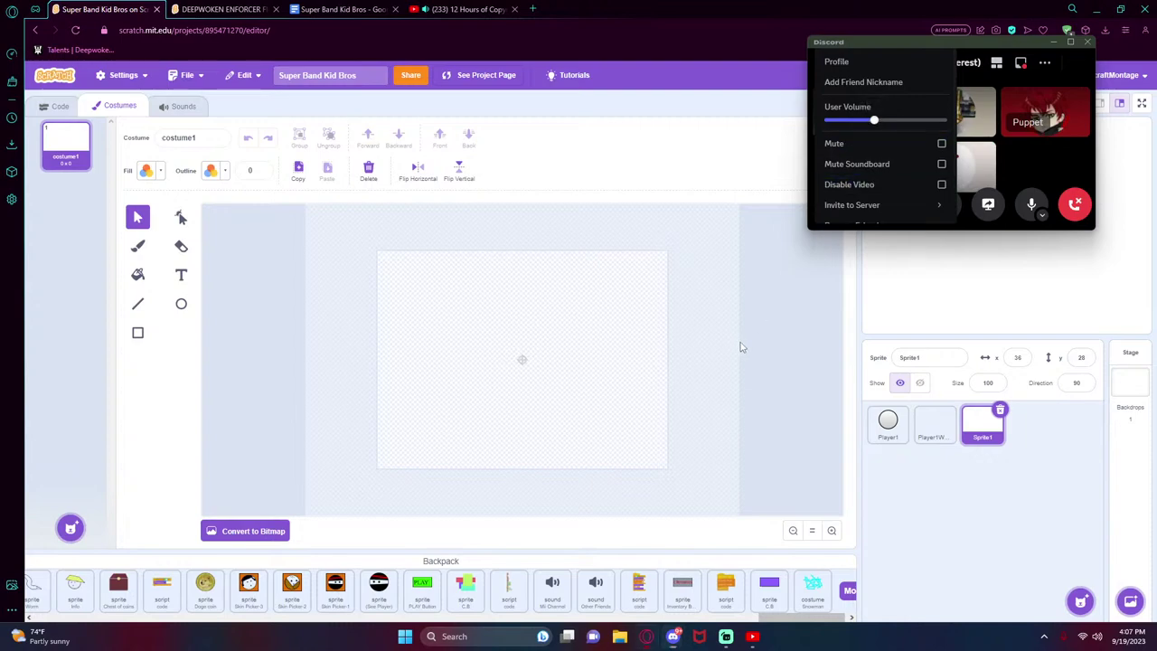
pyautogui.click(949, 354)
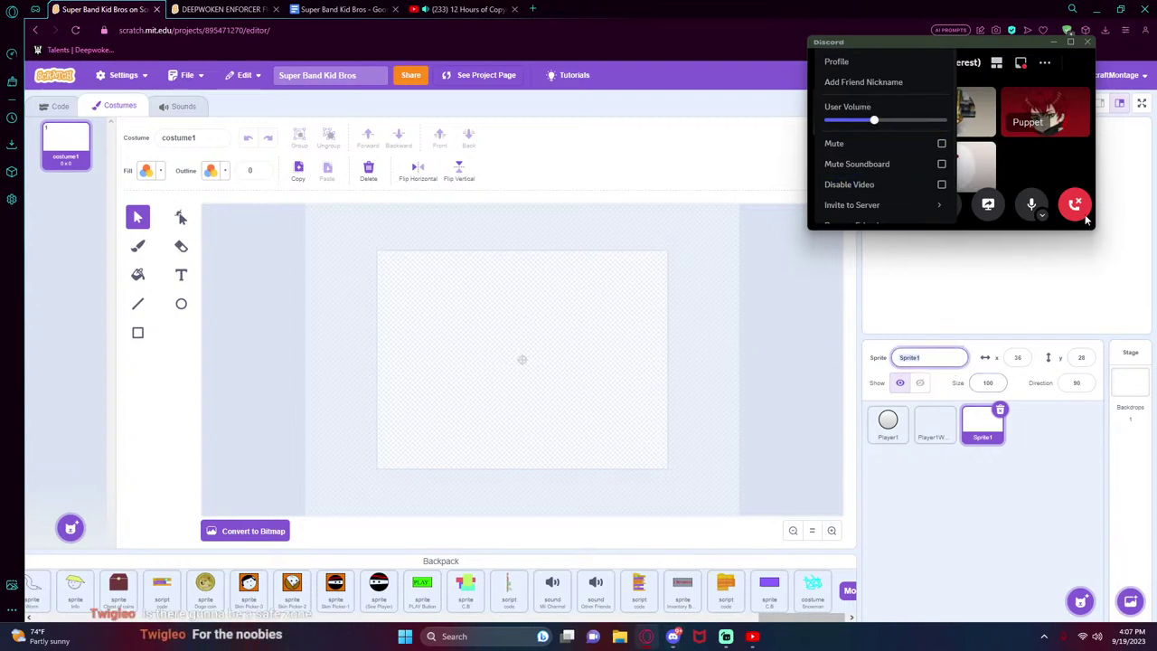
pyautogui.click(1029, 158)
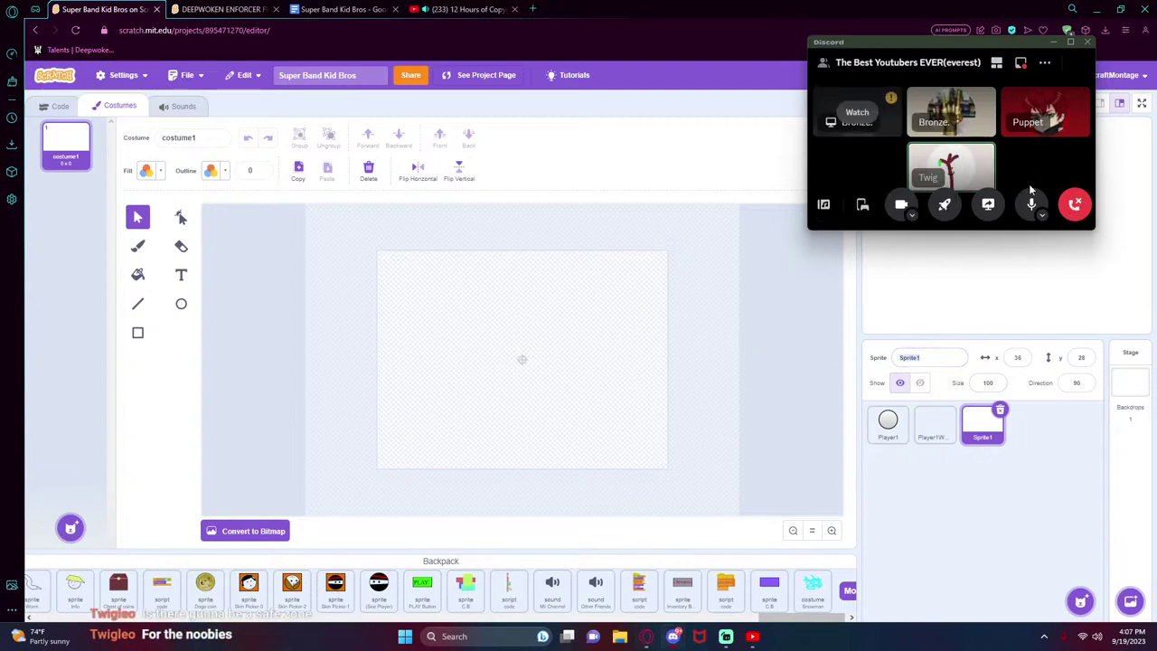
# - Rename the new blank sprite as Field
pyautogui.click(941, 359)
pyautogui.write('F')
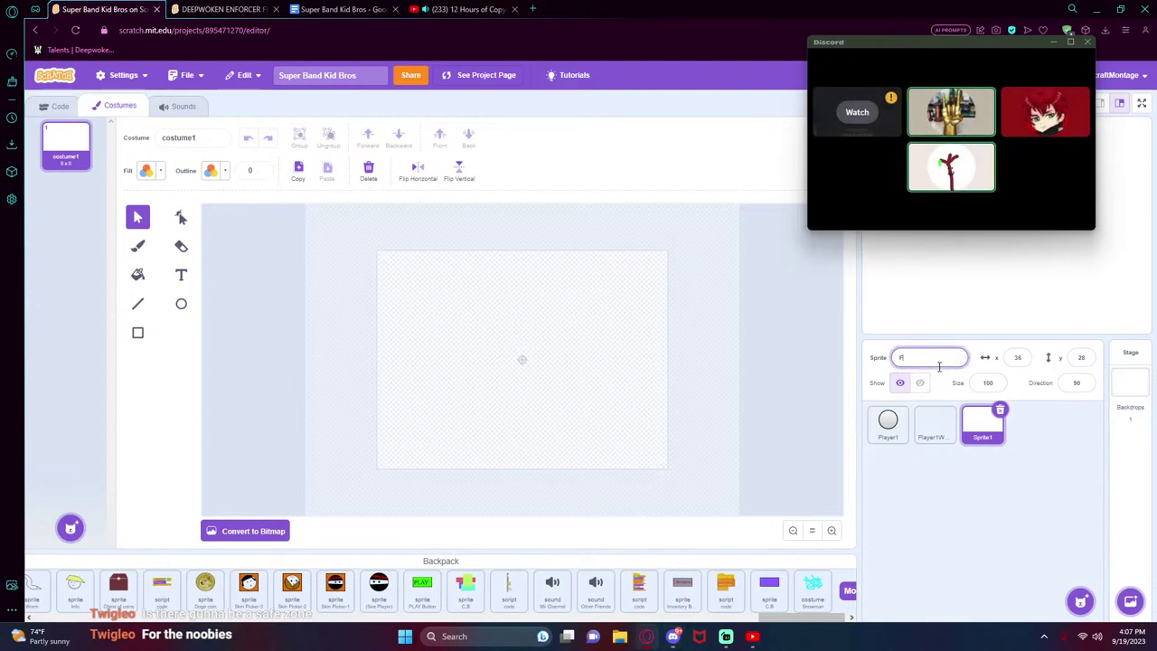
pyautogui.write('ield')
pyautogui.press('Return')
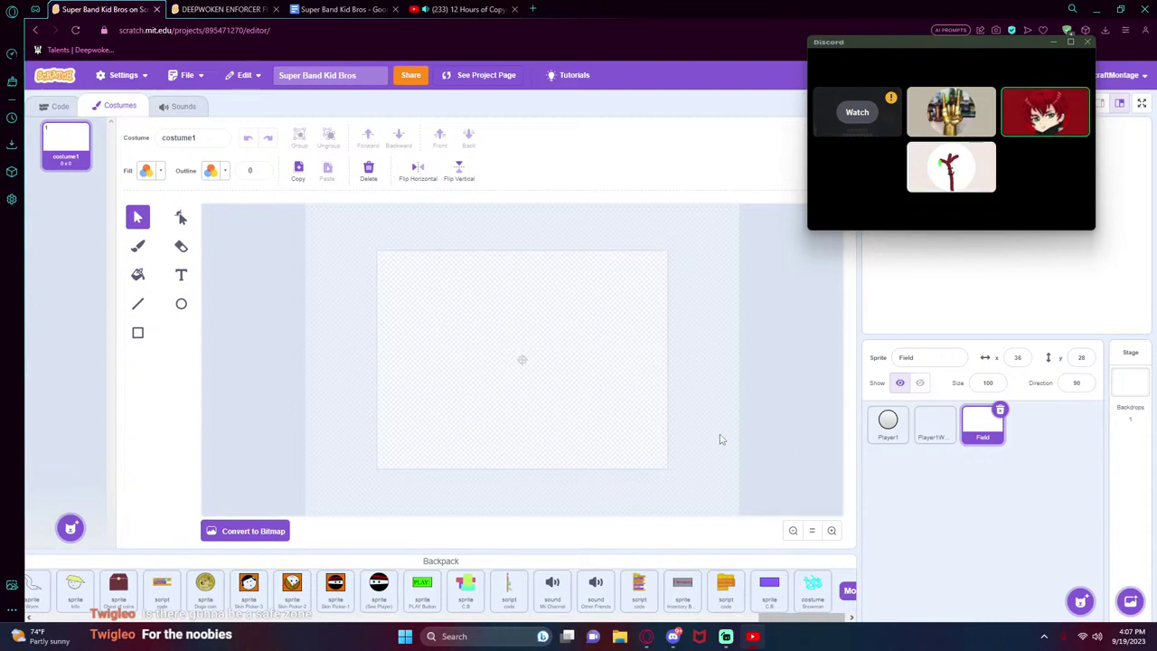
# - Choose the Rectangle tool with an outline width of 4 and rename Field's costume as 1
pyautogui.click(137, 304)
pyautogui.click(137, 332)
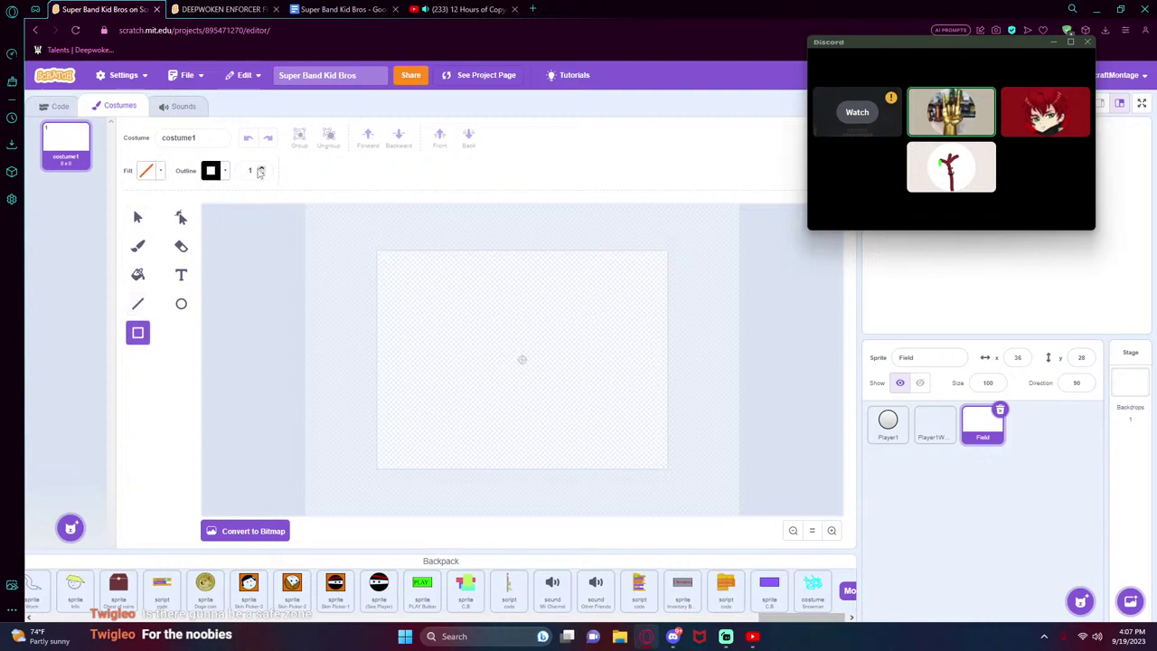
pyautogui.click(261, 168)
pyautogui.click(261, 174)
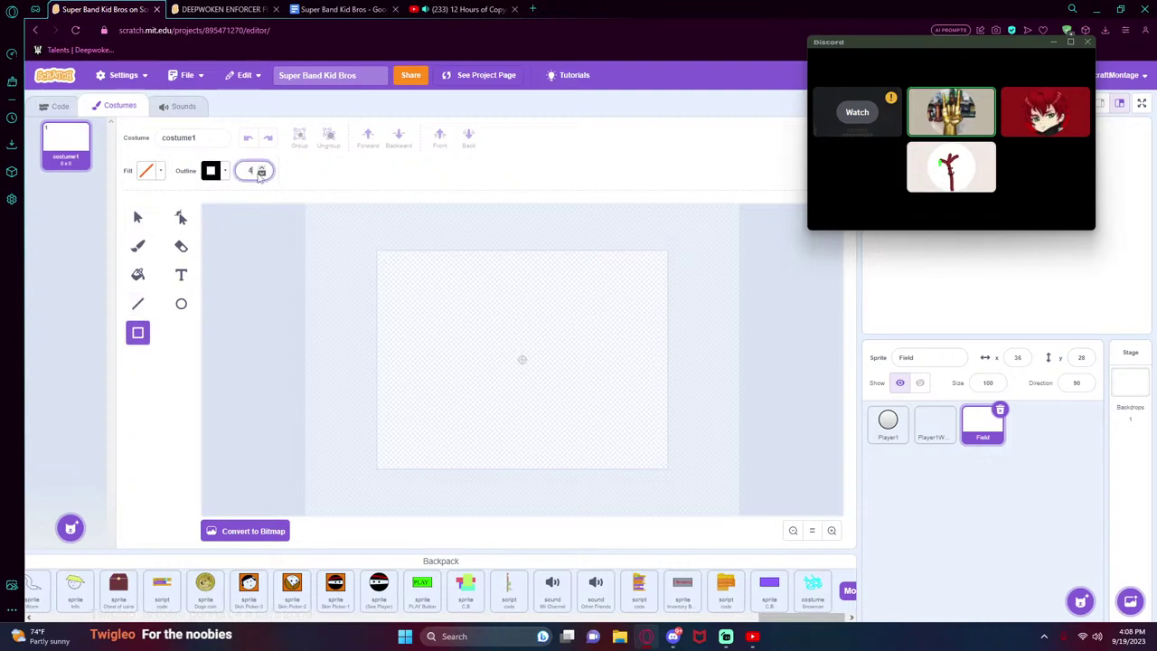
pyautogui.doubleClick(178, 137)
pyautogui.write('1')
pyautogui.press('Return')
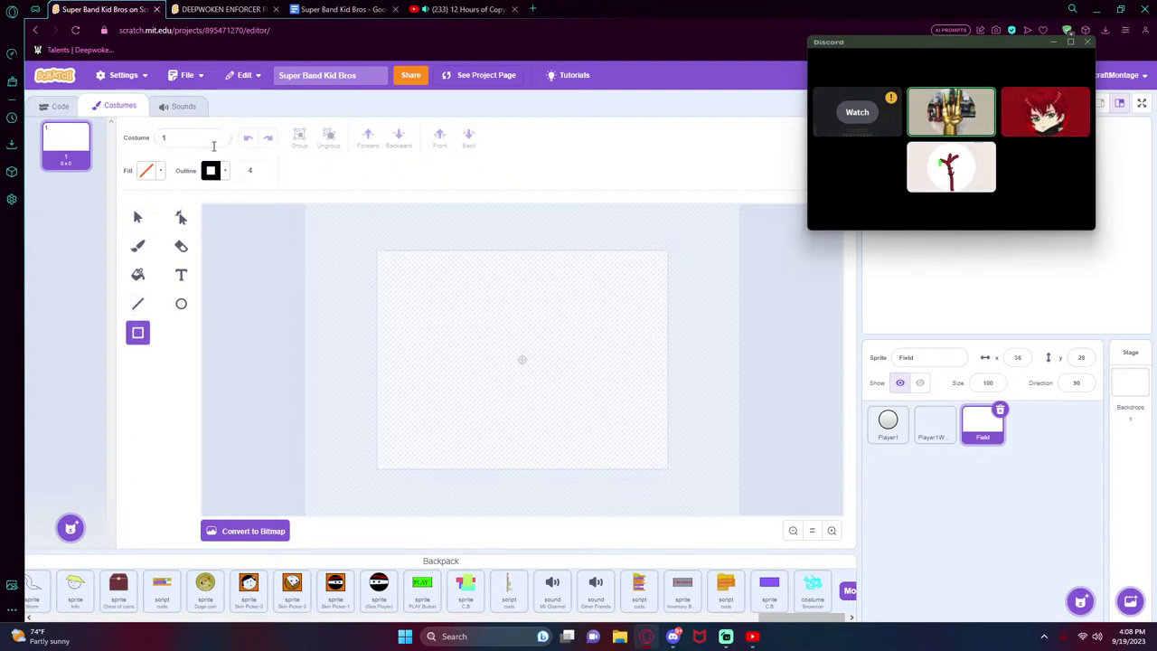
# - Draw a wide, low rectangle across the bottom edge of the costume canvas as the ground and set its outline width to 10
pyautogui.moveTo(325, 443); pyautogui.dragTo(699, 489)
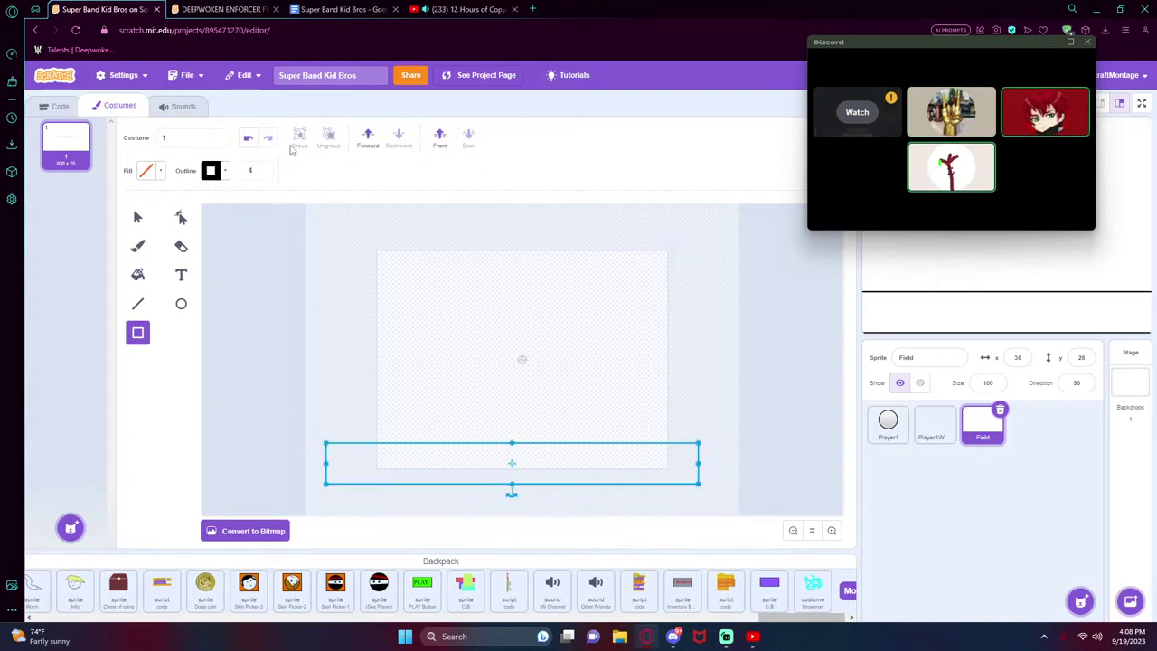
pyautogui.click(251, 170)
pyautogui.write('10')
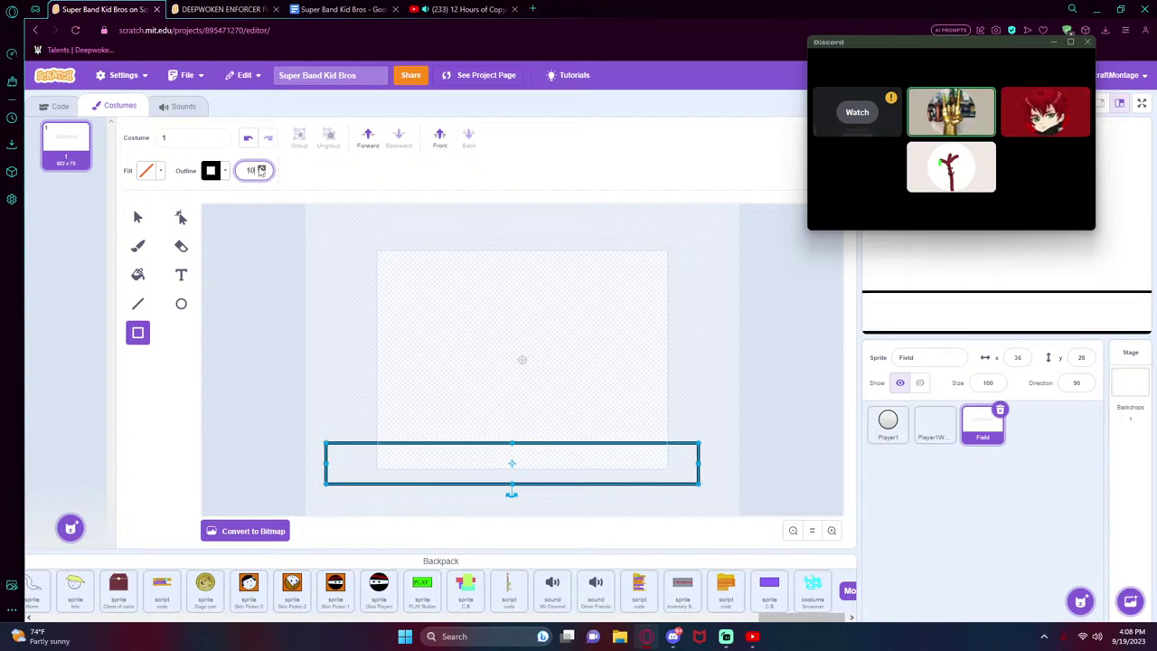
# - Move the ground rectangle slightly lower on Field's costume canvas and return to the sprite's code
pyautogui.click(138, 216)
pyautogui.moveTo(442, 446); pyautogui.dragTo(444, 461)
pyautogui.click(458, 391)
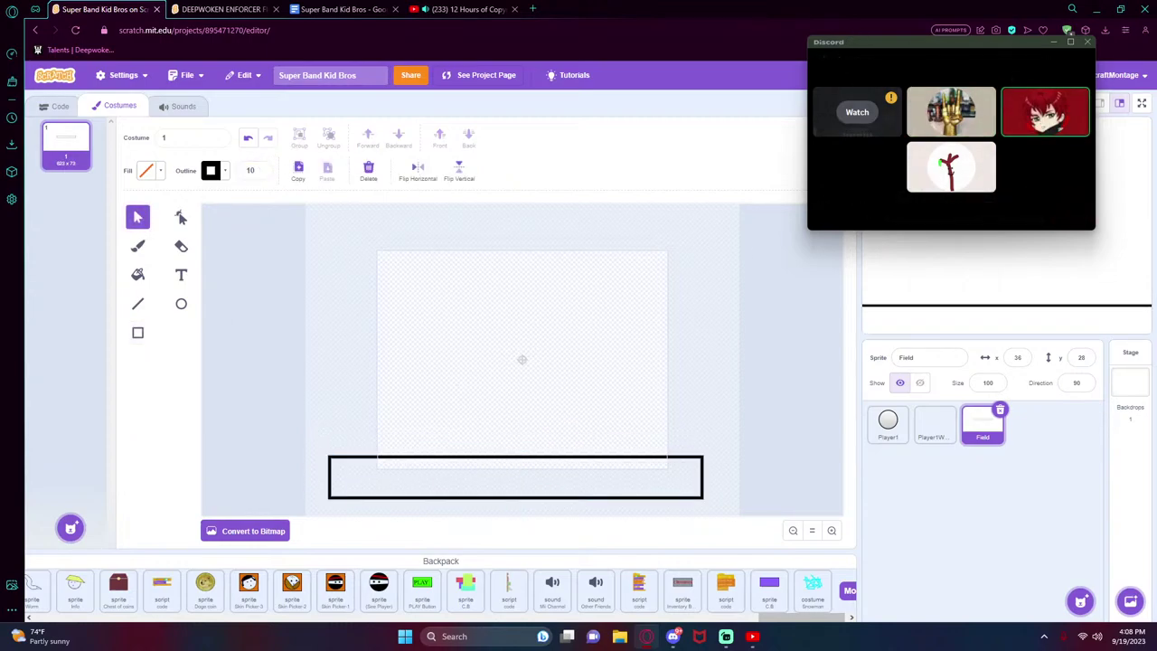
pyautogui.click(56, 106)
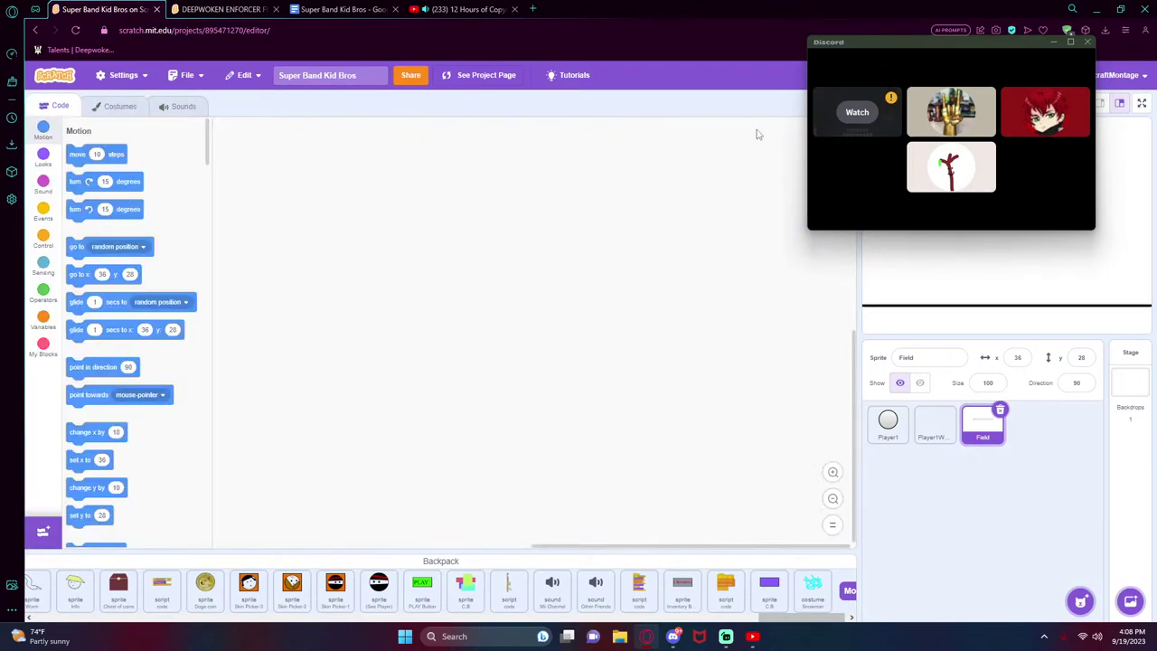
# - Adjust one call participant's user volume in the Discord window
pyautogui.rightClick(951, 109)
pyautogui.moveTo(1001, 119); pyautogui.dragTo(1002, 119)
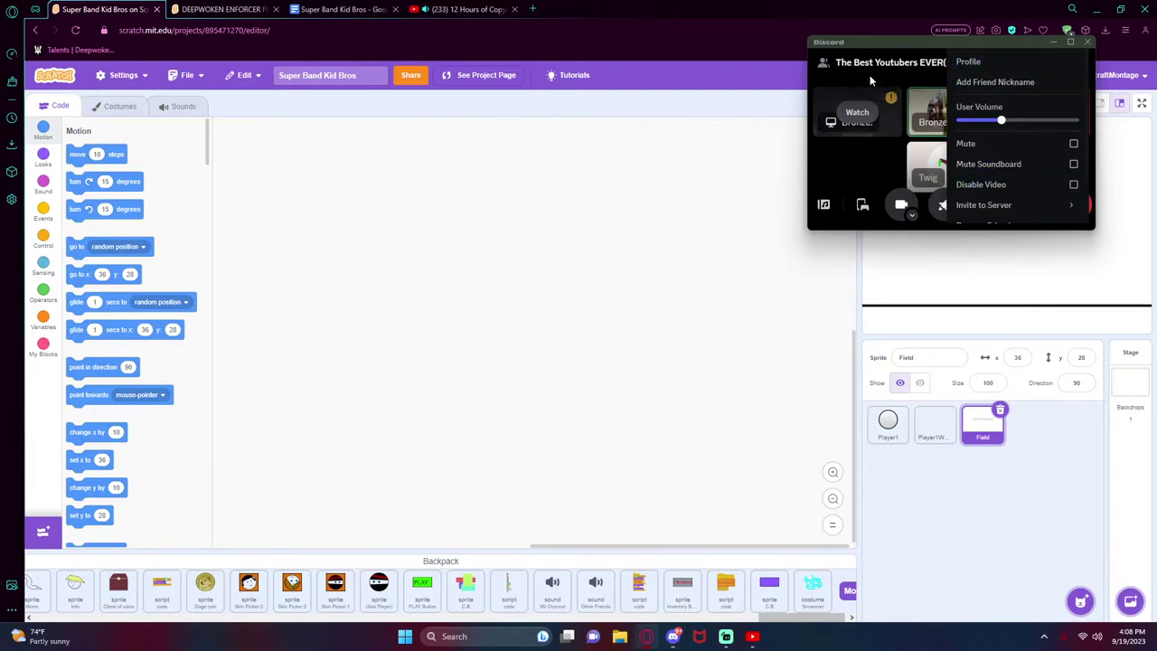
pyautogui.click(688, 279)
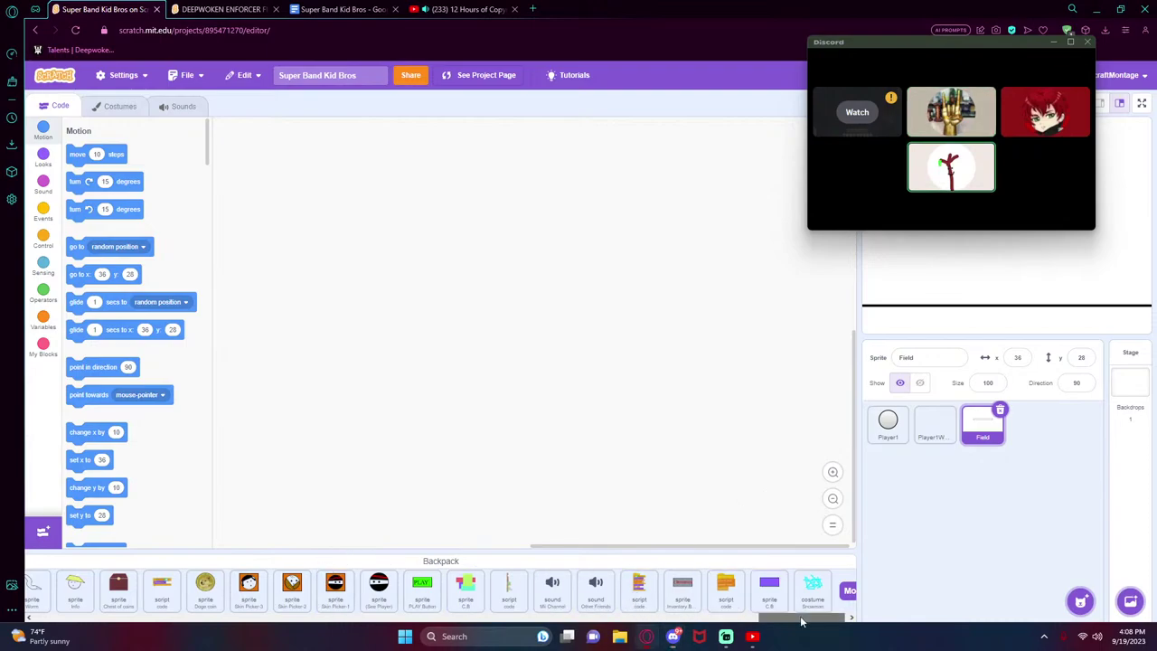
# - Look through the backpack back to its first items and close it
pyautogui.moveTo(801, 619); pyautogui.dragTo(113, 640)
pyautogui.hscroll(-4, 136, 592)
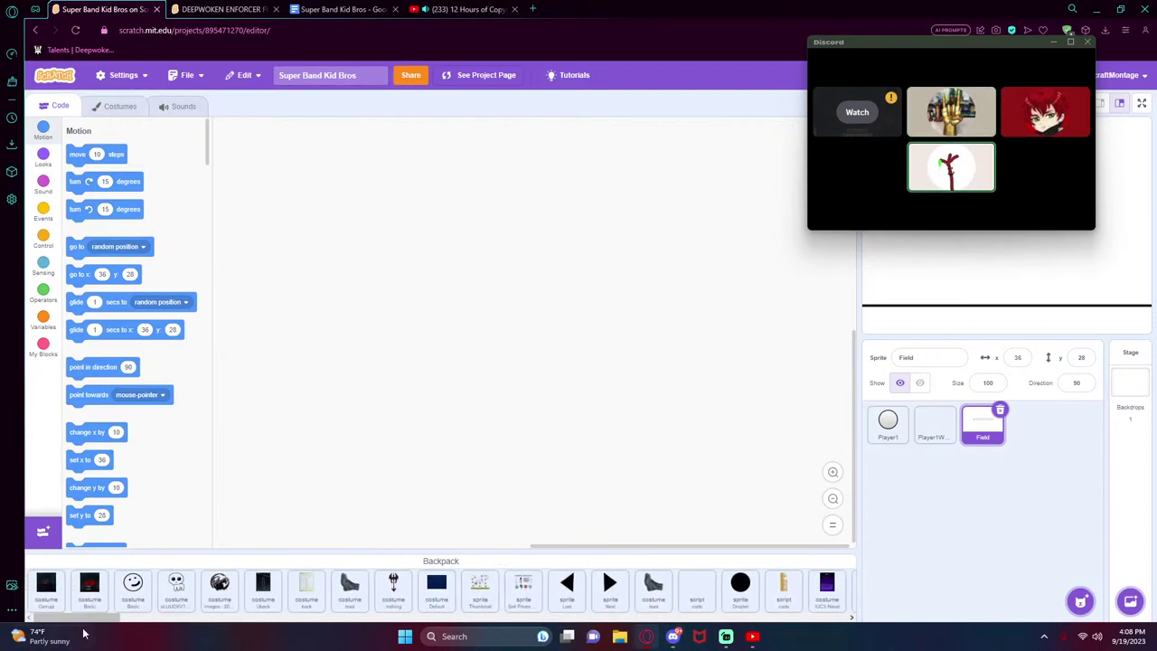
pyautogui.click(267, 564)
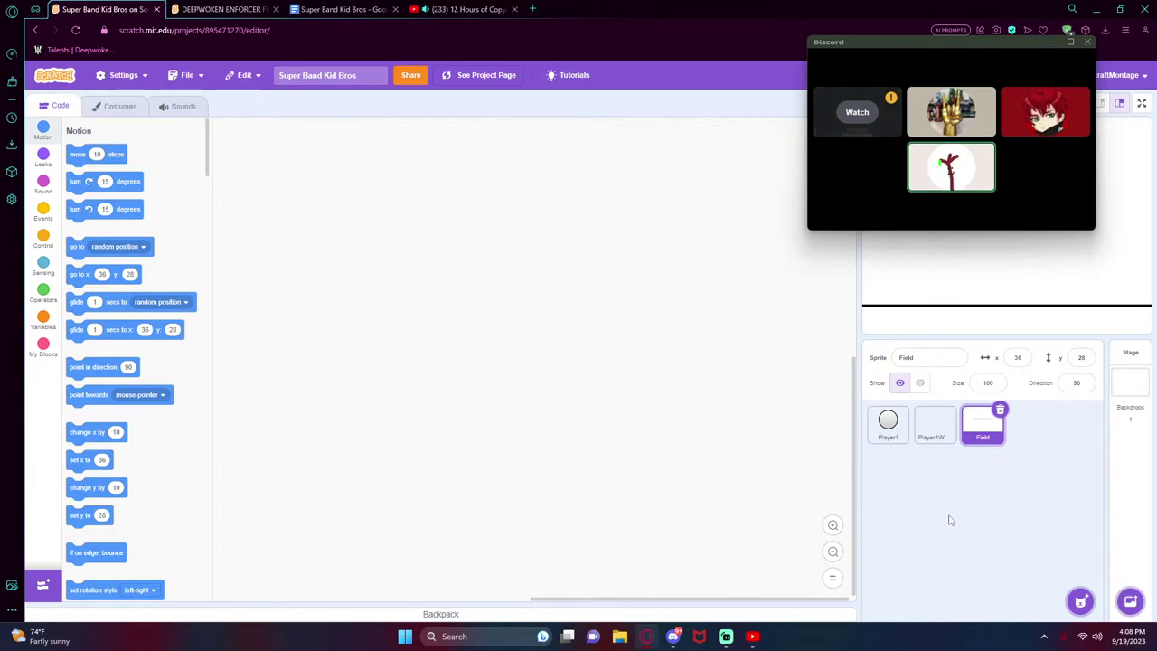
# - In Player1's movement script, replace the three-color condition of the first collision check after change x with touching Field
pyautogui.click(929, 434)
pyautogui.click(982, 426)
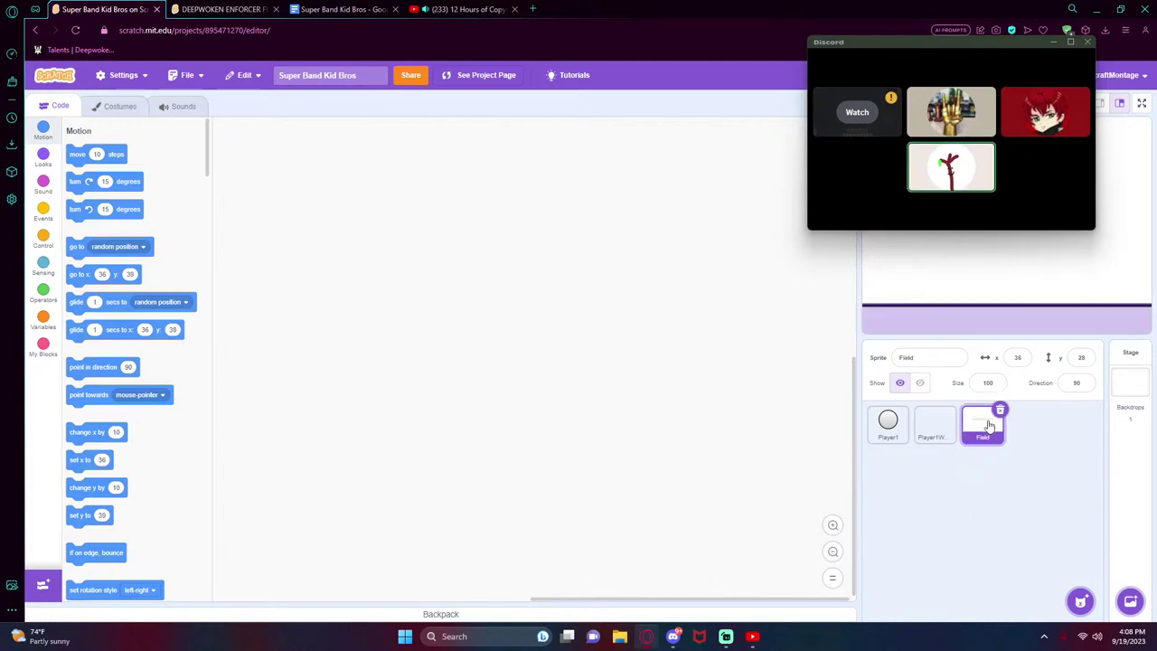
pyautogui.click(890, 440)
pyautogui.scroll(5, 251, 546)
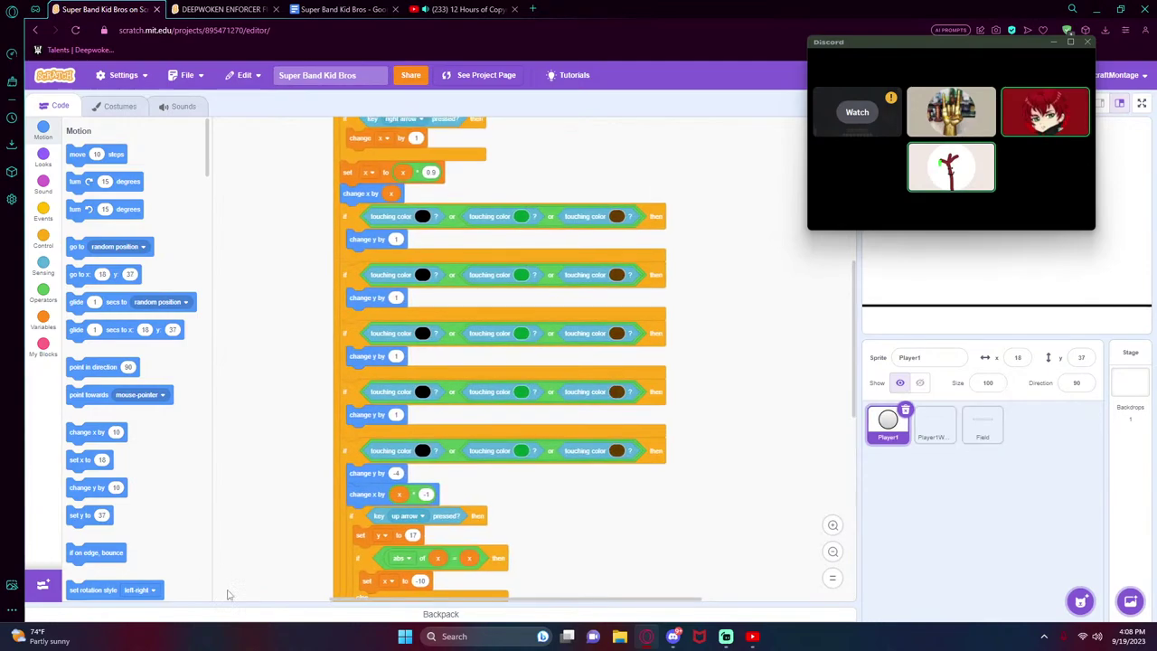
pyautogui.click(43, 271)
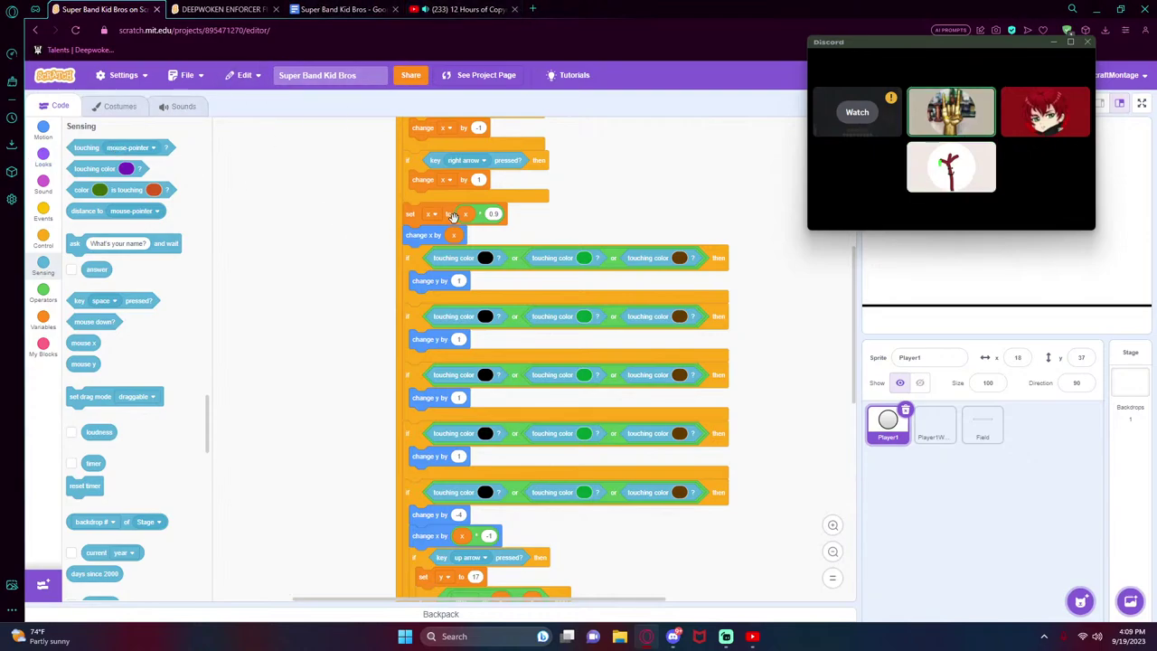
pyautogui.moveTo(514, 263); pyautogui.dragTo(177, 346)
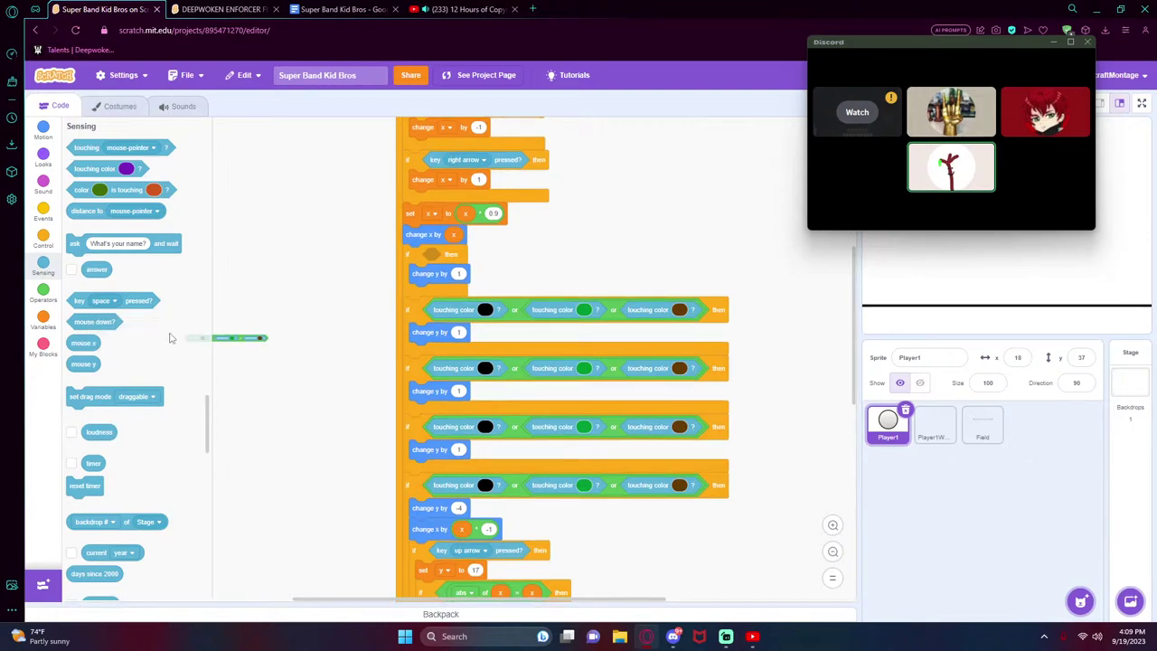
pyautogui.click(148, 148)
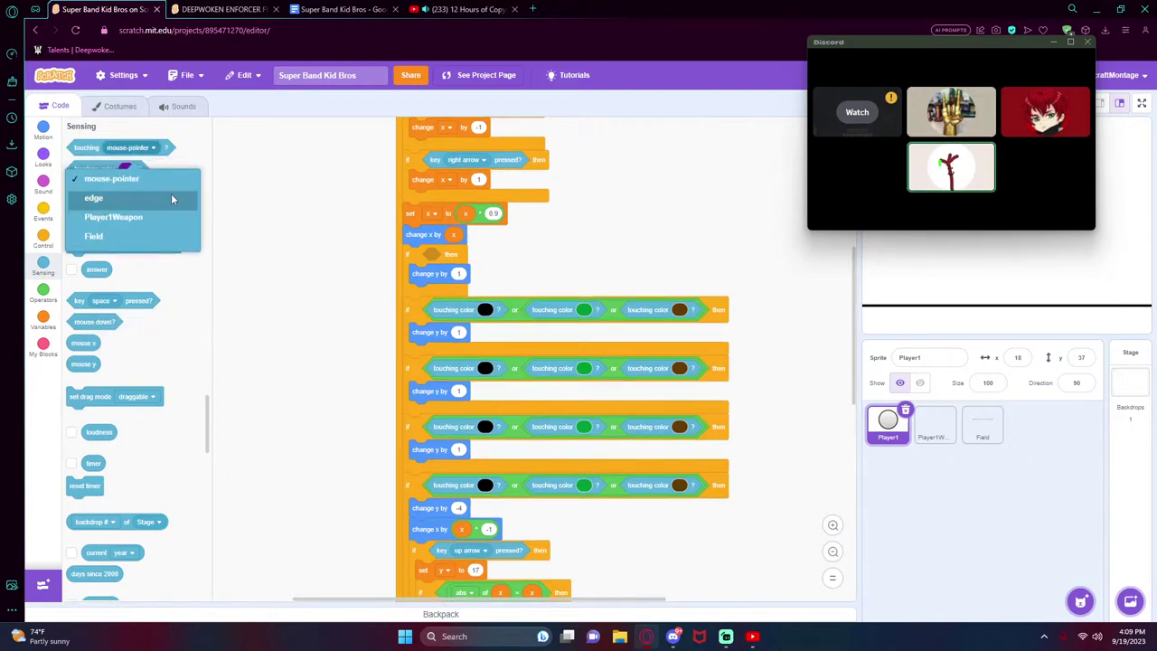
pyautogui.click(118, 237)
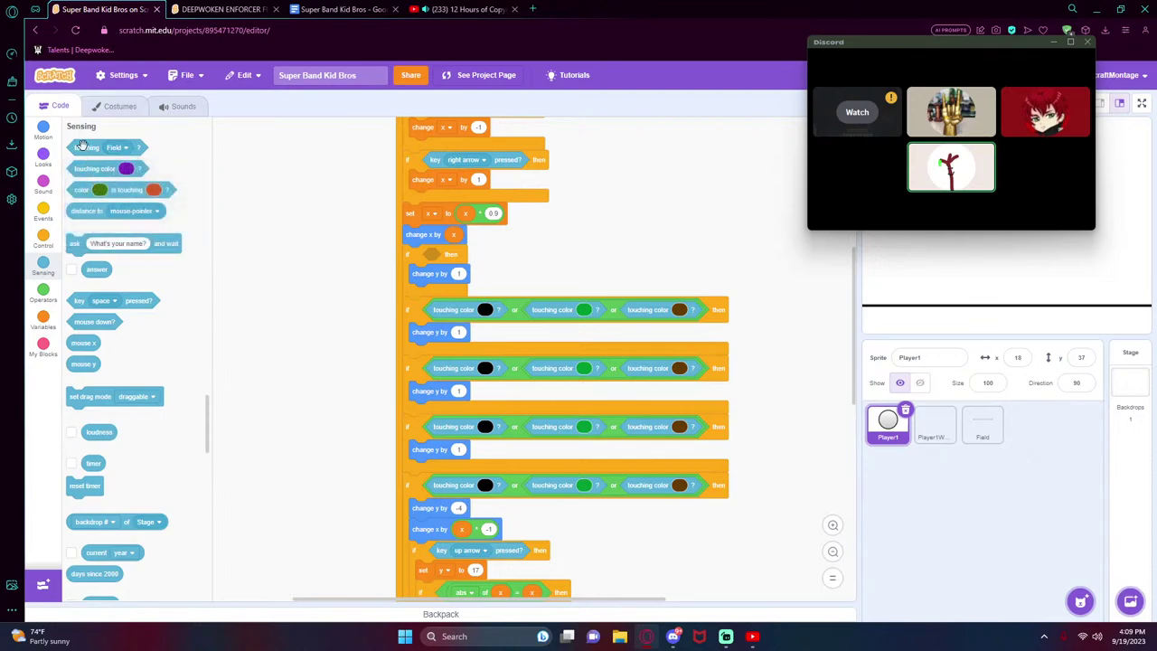
pyautogui.scroll(3, 119, 244)
pyautogui.scroll(-1, 127, 262)
pyautogui.moveTo(80, 257); pyautogui.dragTo(309, 255)
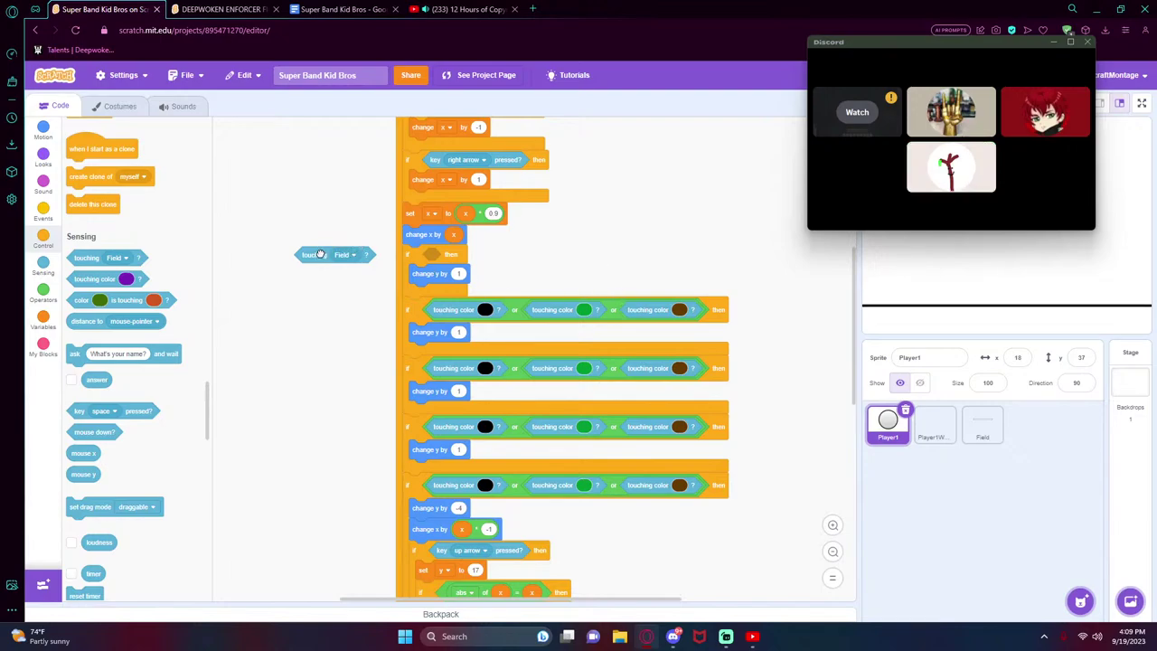
pyautogui.moveTo(319, 254); pyautogui.dragTo(432, 255)
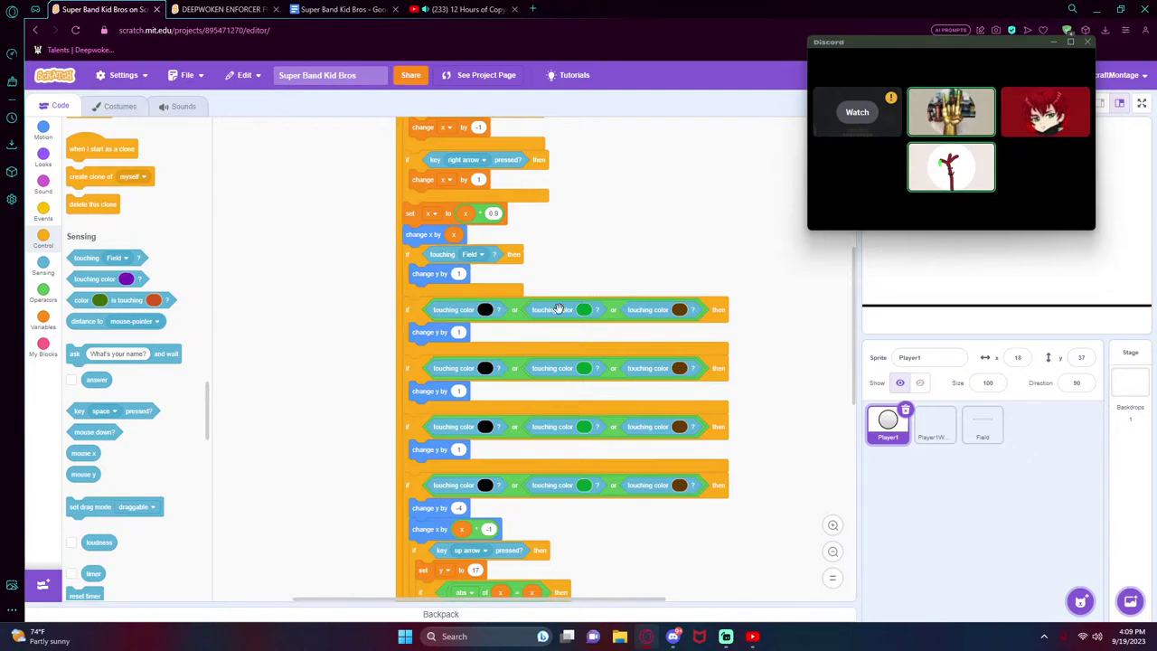
# - Replace the touching-color conditions with touching Field in the next three change y by 1 checks and the change y by -4 check
pyautogui.moveTo(559, 309); pyautogui.dragTo(231, 411)
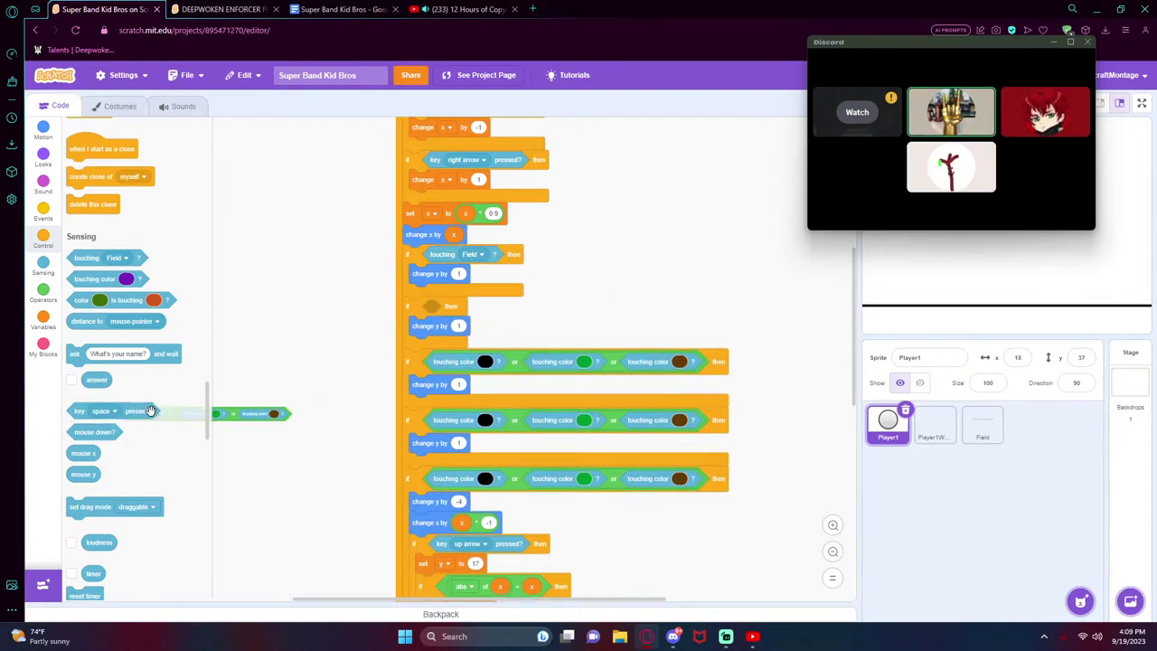
pyautogui.moveTo(132, 275); pyautogui.dragTo(495, 313)
pyautogui.moveTo(452, 361); pyautogui.dragTo(158, 417)
pyautogui.moveTo(95, 274); pyautogui.dragTo(452, 363)
pyautogui.scroll(-3, 542, 361)
pyautogui.moveTo(441, 286)
pyautogui.mouseDown()
pyautogui.moveTo(105, 307)
pyautogui.moveTo(180, 276)
pyautogui.moveTo(439, 291)
pyautogui.mouseUp()
pyautogui.moveTo(523, 344); pyautogui.dragTo(34, 298)
pyautogui.moveTo(559, 343); pyautogui.dragTo(362, 337)
pyautogui.moveTo(522, 343); pyautogui.dragTo(181, 366)
pyautogui.moveTo(343, 341); pyautogui.dragTo(431, 342)
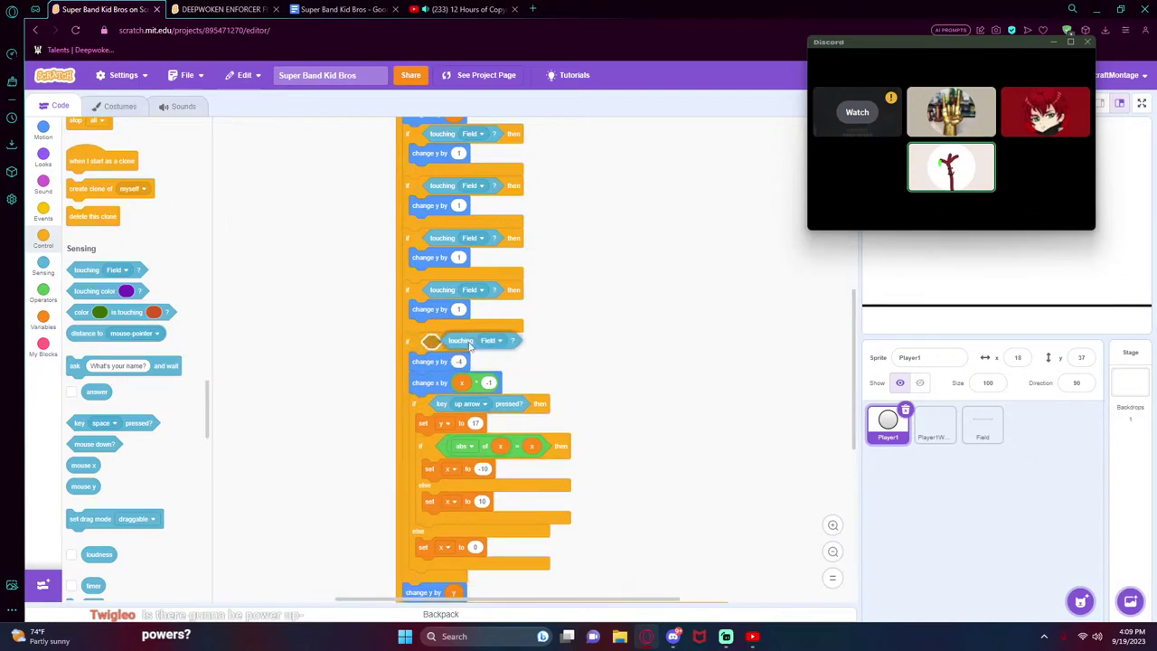
# - Replace the color checks with touching Field in the condition after change y by y and in the final jump condition
pyautogui.scroll(-4, 443, 379)
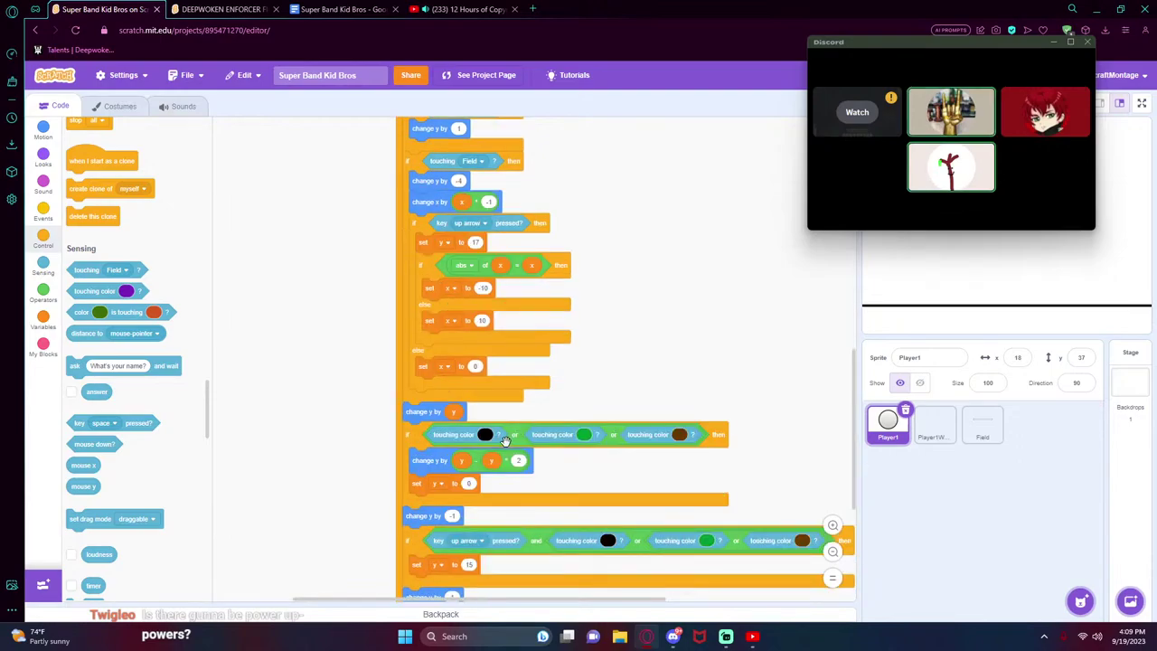
pyautogui.moveTo(512, 435); pyautogui.dragTo(79, 311)
pyautogui.click(98, 271)
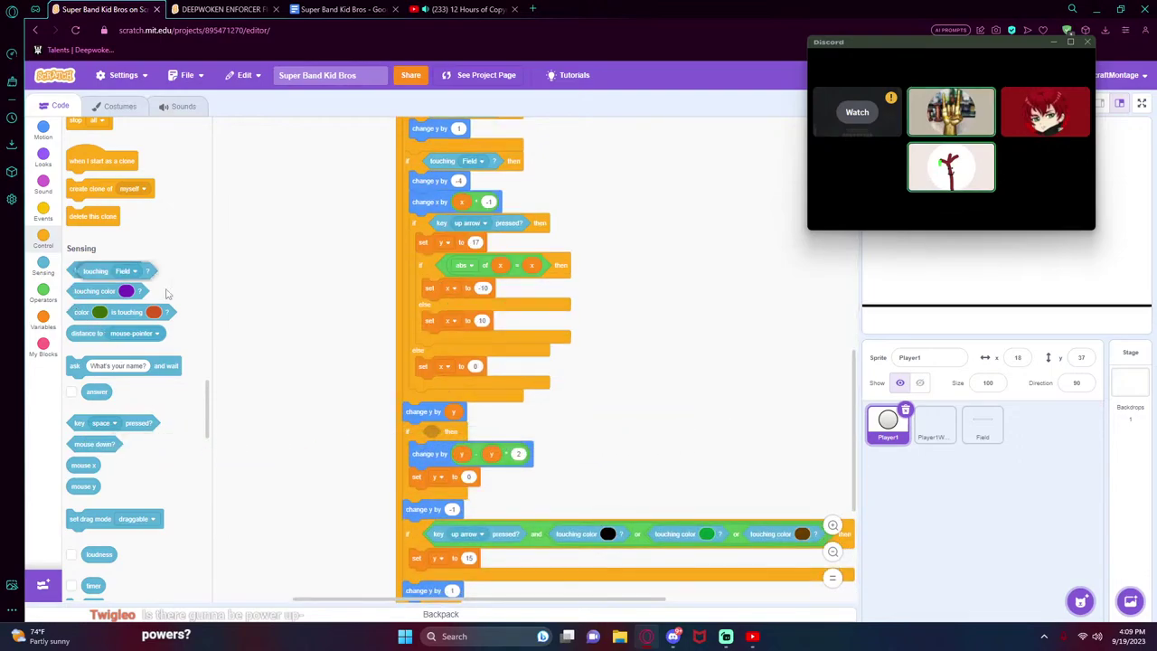
pyautogui.scroll(-4, 524, 380)
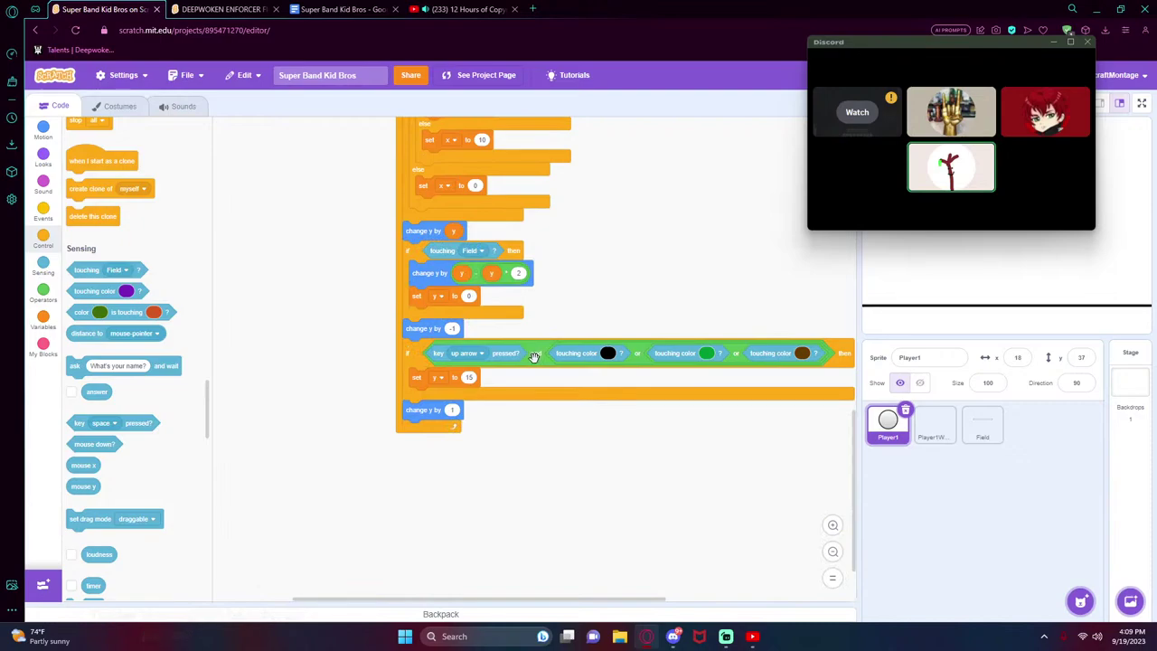
pyautogui.moveTo(518, 355); pyautogui.dragTo(534, 356)
pyautogui.moveTo(640, 354); pyautogui.dragTo(585, 355)
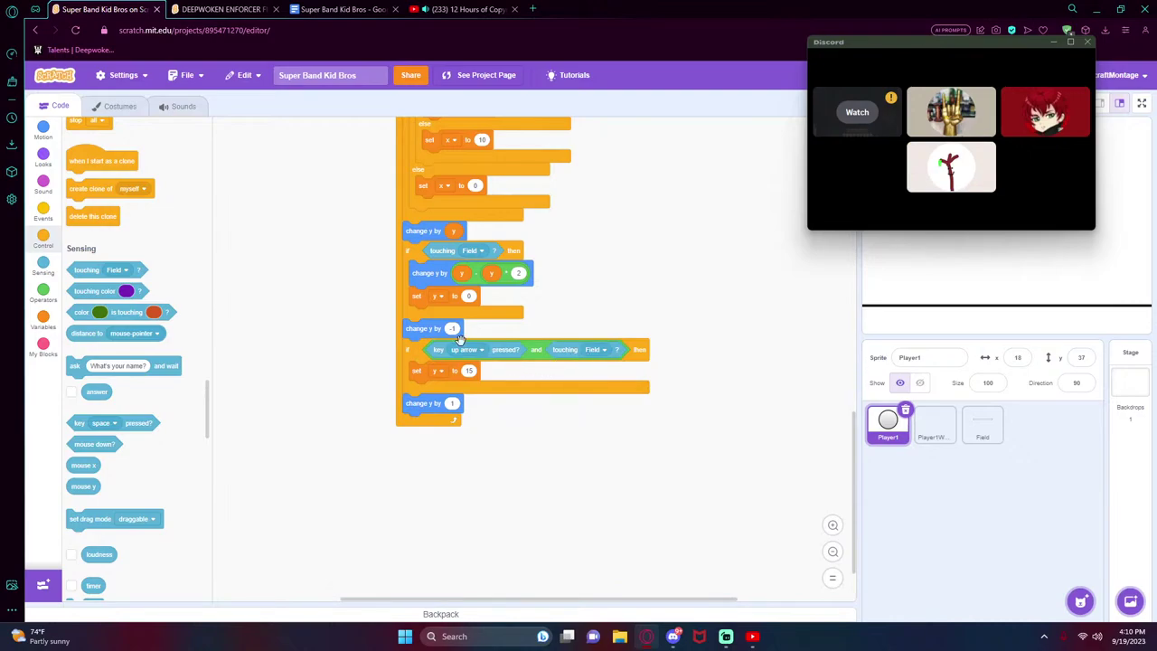
# - Set the key in the final jump condition of Player1's script to w
pyautogui.click(466, 350)
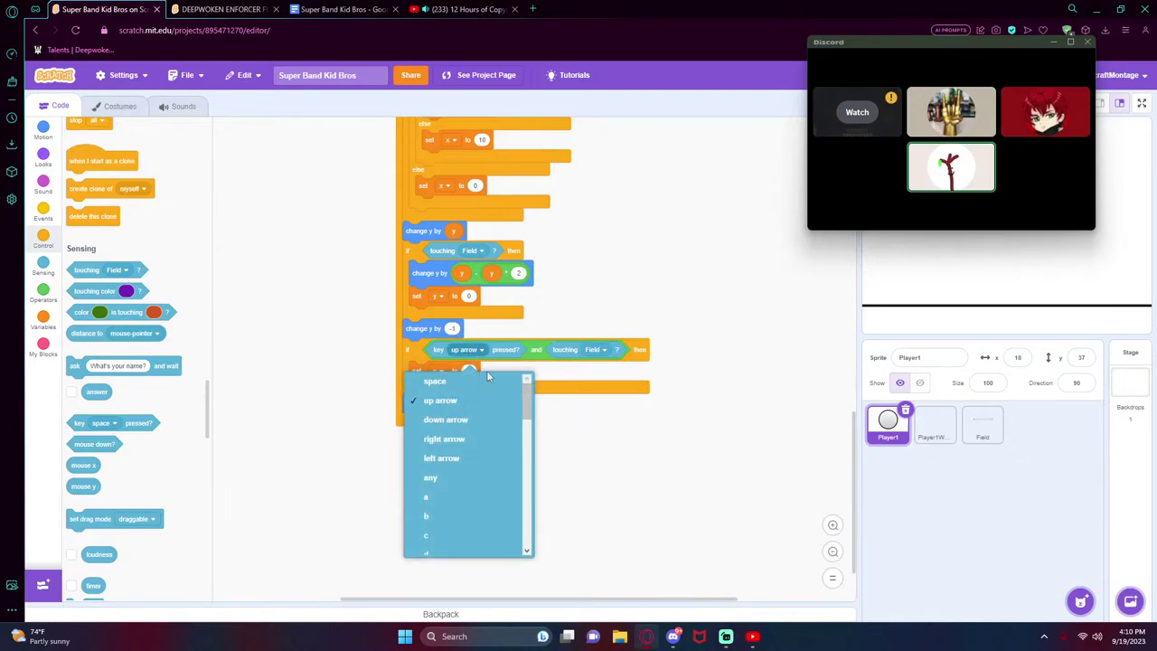
pyautogui.scroll(-2, 473, 424)
pyautogui.scroll(-2, 474, 424)
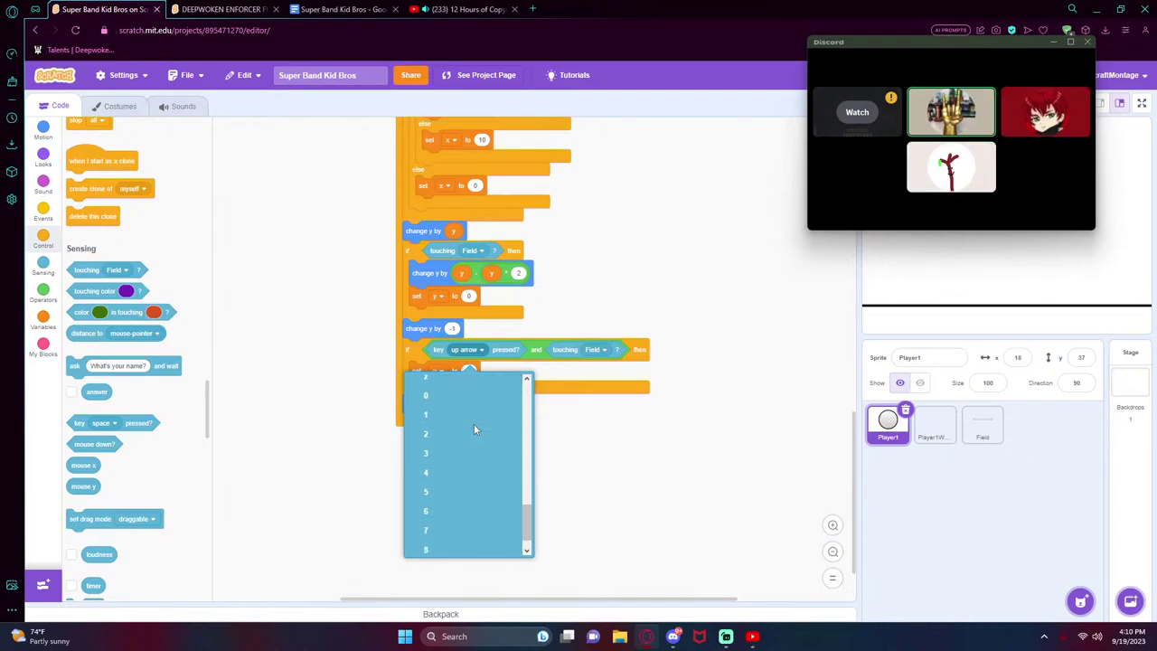
pyautogui.scroll(-5, 473, 423)
pyautogui.scroll(4, 469, 455)
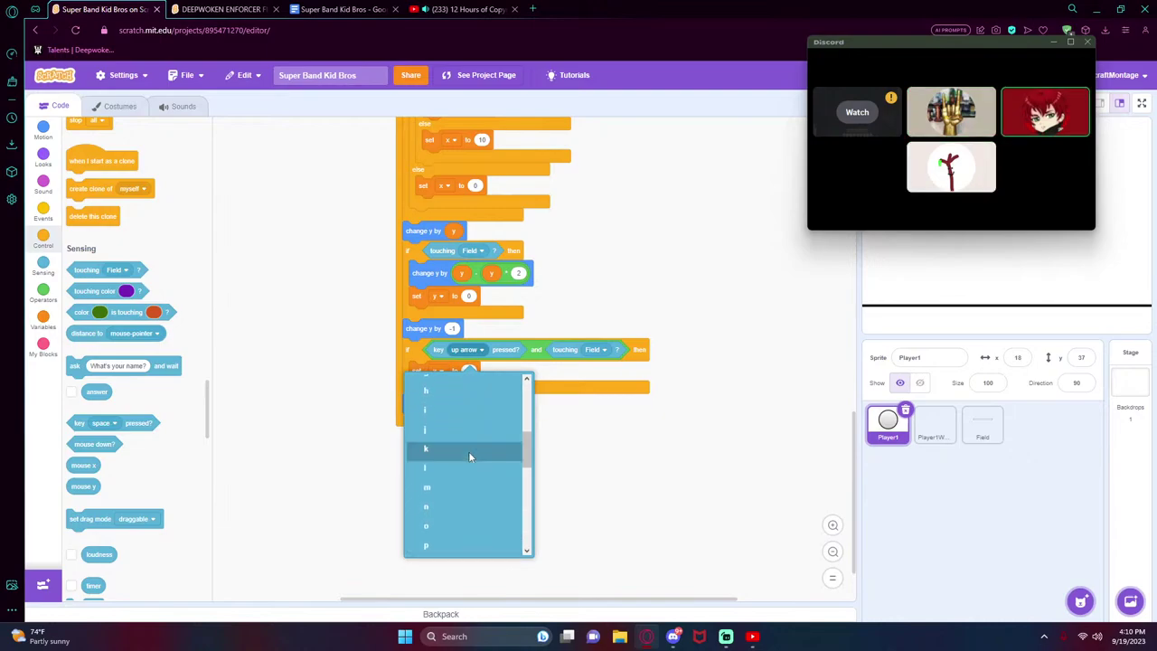
pyautogui.scroll(3, 469, 457)
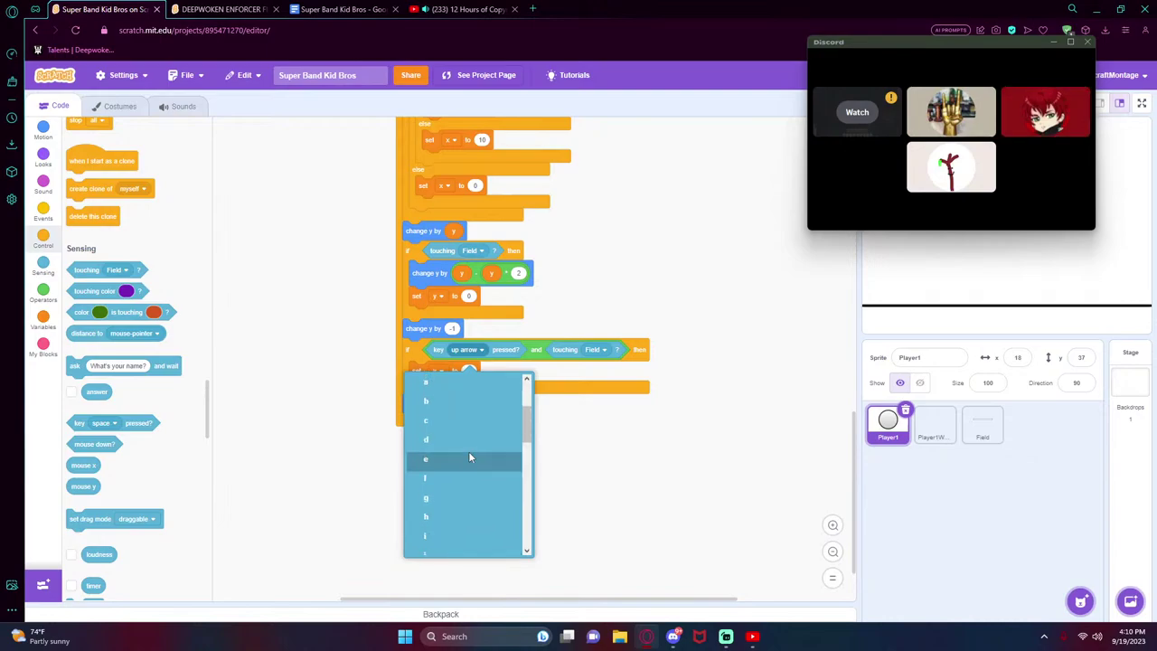
pyautogui.scroll(-8, 468, 456)
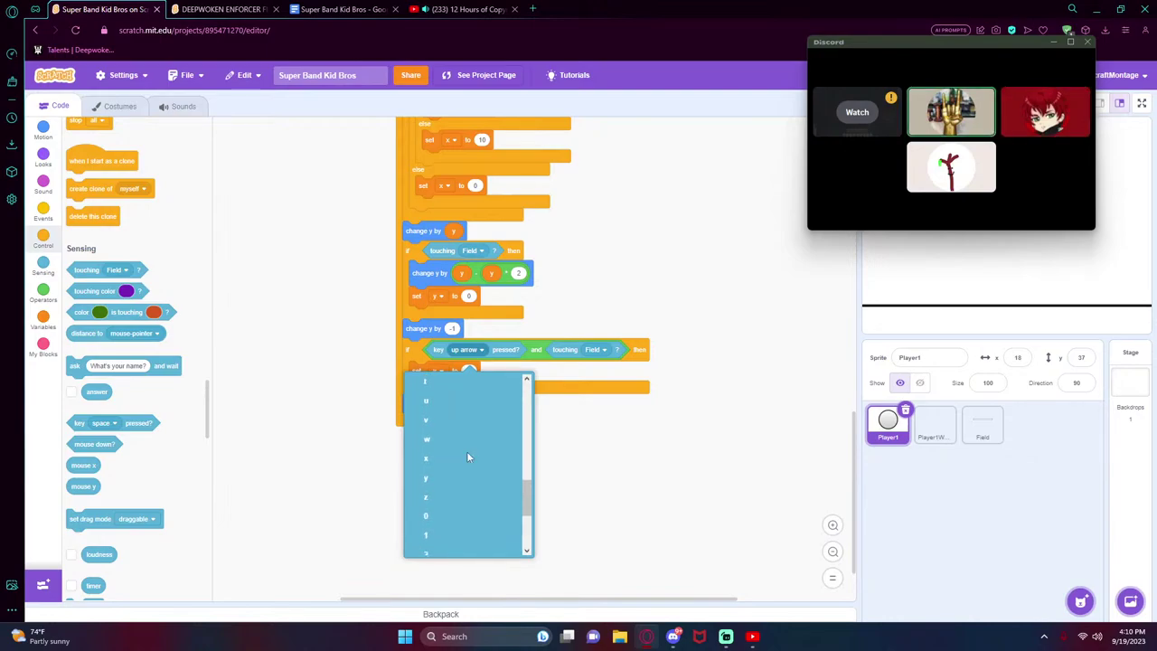
pyautogui.click(467, 451)
# - Set the key for moving left to a and the key for moving right to d in Player1's script
pyautogui.moveTo(637, 298); pyautogui.dragTo(620, 498)
pyautogui.scroll(9, 677, 419)
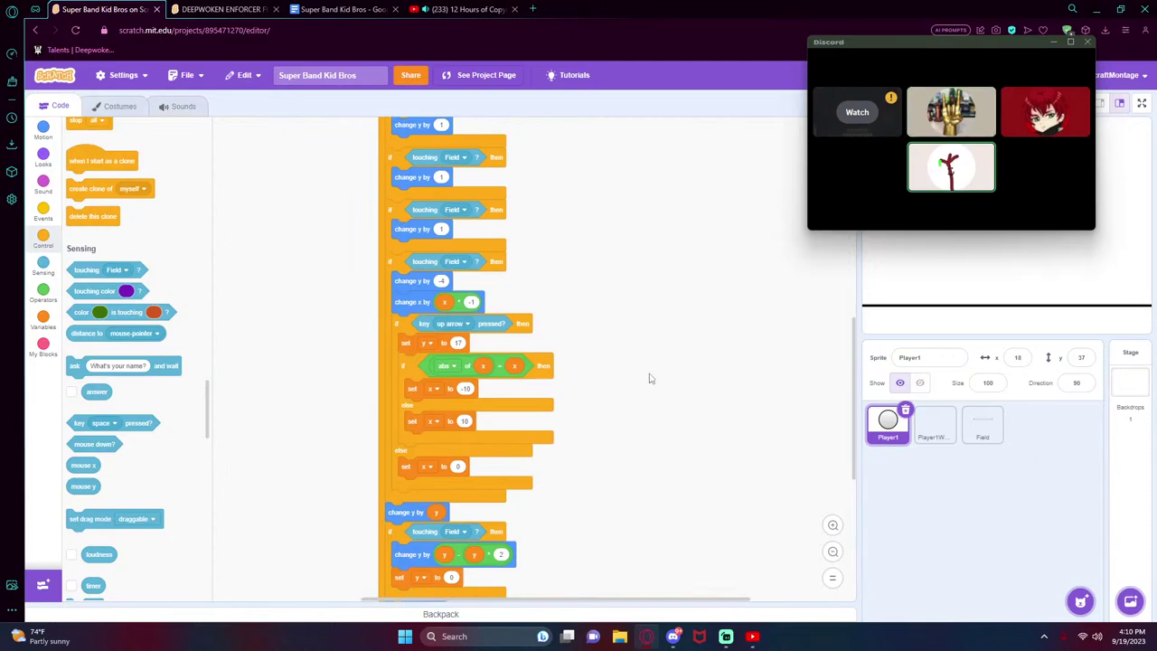
pyautogui.moveTo(555, 422); pyautogui.dragTo(618, 352)
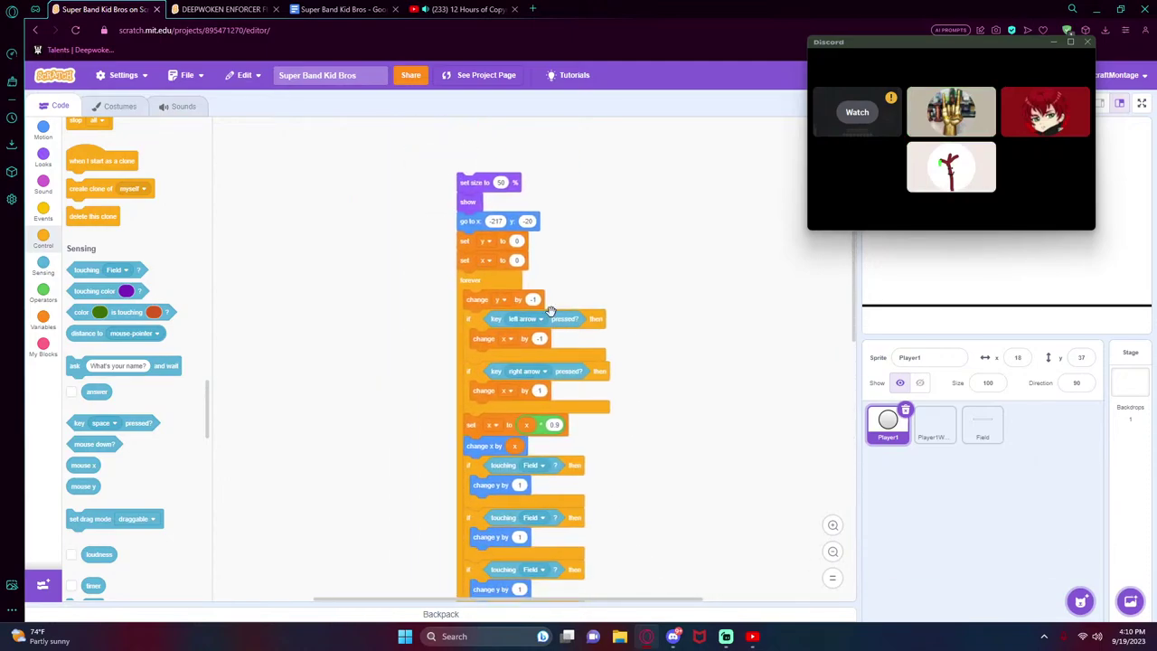
pyautogui.click(539, 318)
pyautogui.scroll(-5, 516, 434)
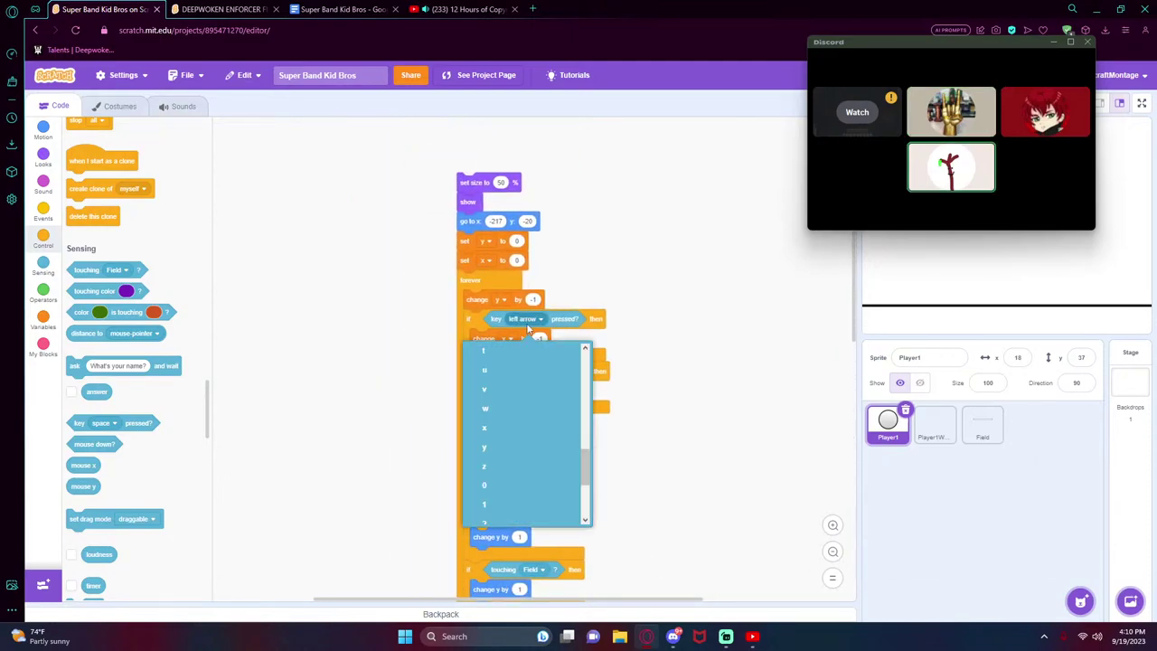
pyautogui.scroll(4, 516, 436)
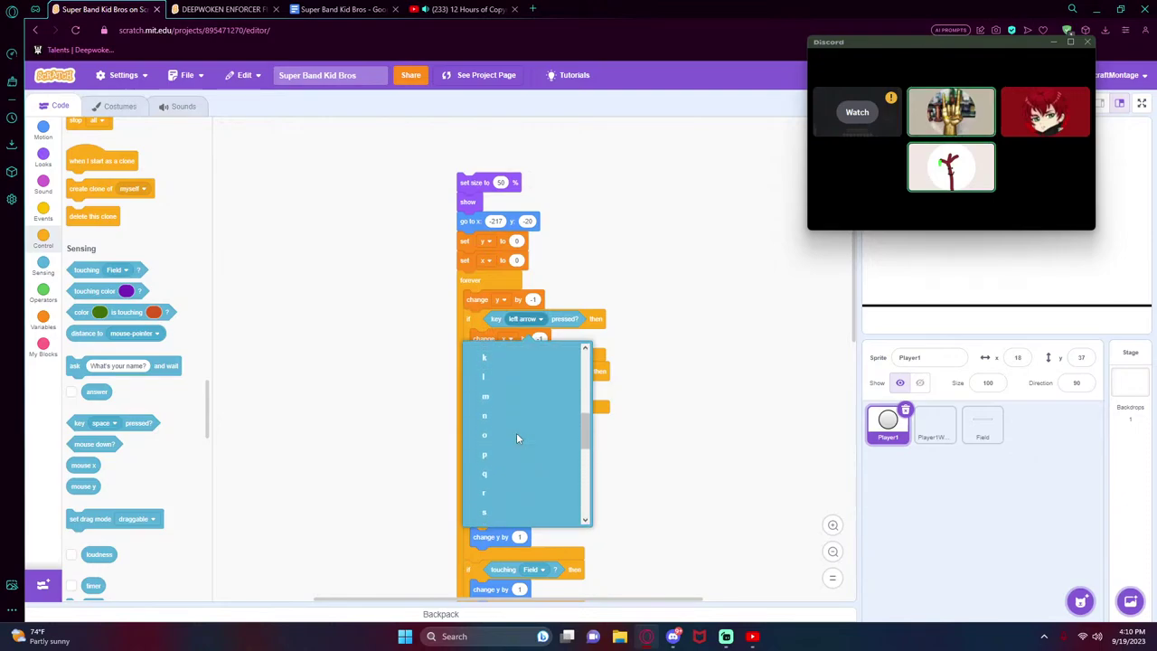
pyautogui.scroll(4, 516, 438)
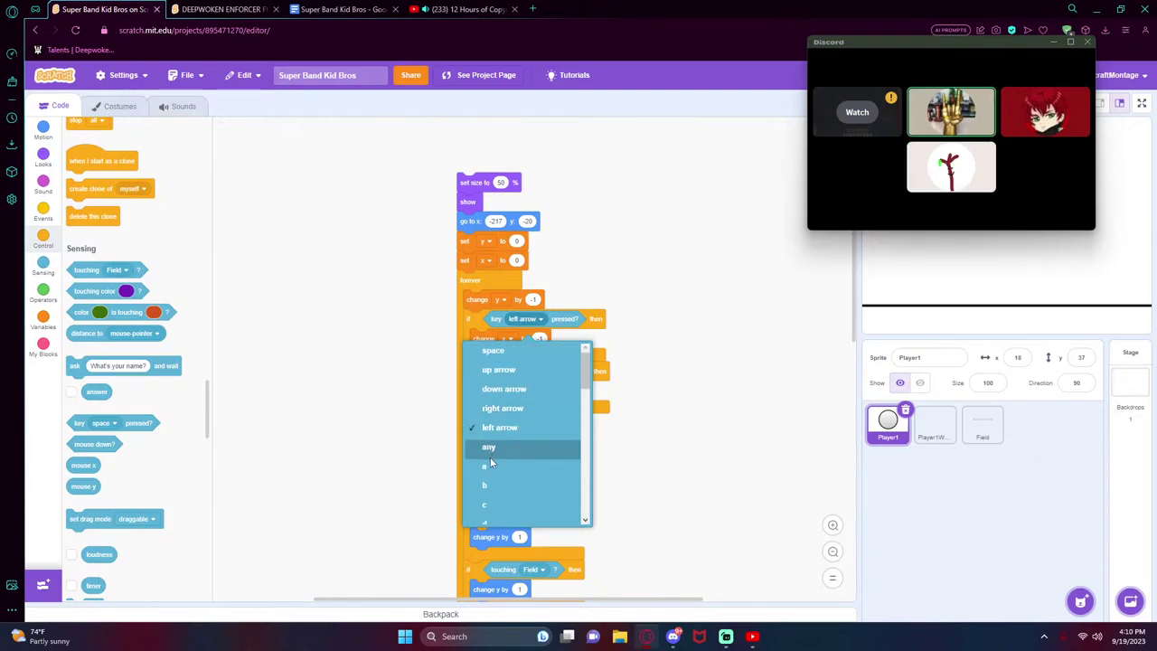
pyautogui.click(489, 463)
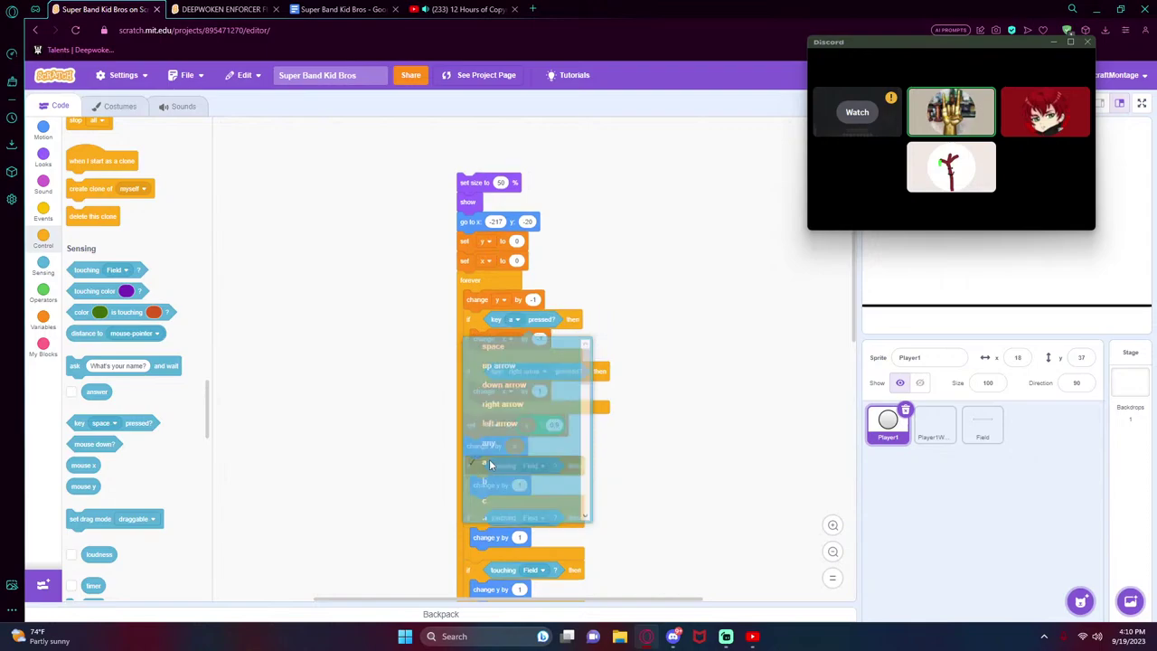
pyautogui.click(527, 371)
pyautogui.scroll(-2, 532, 460)
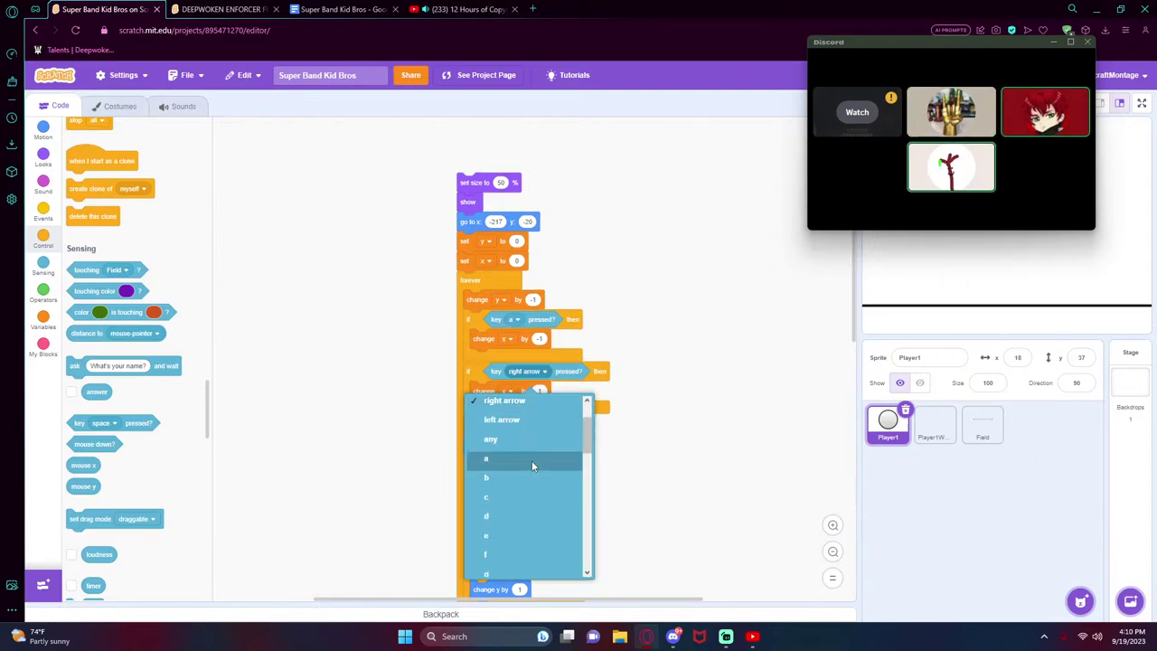
pyautogui.click(504, 517)
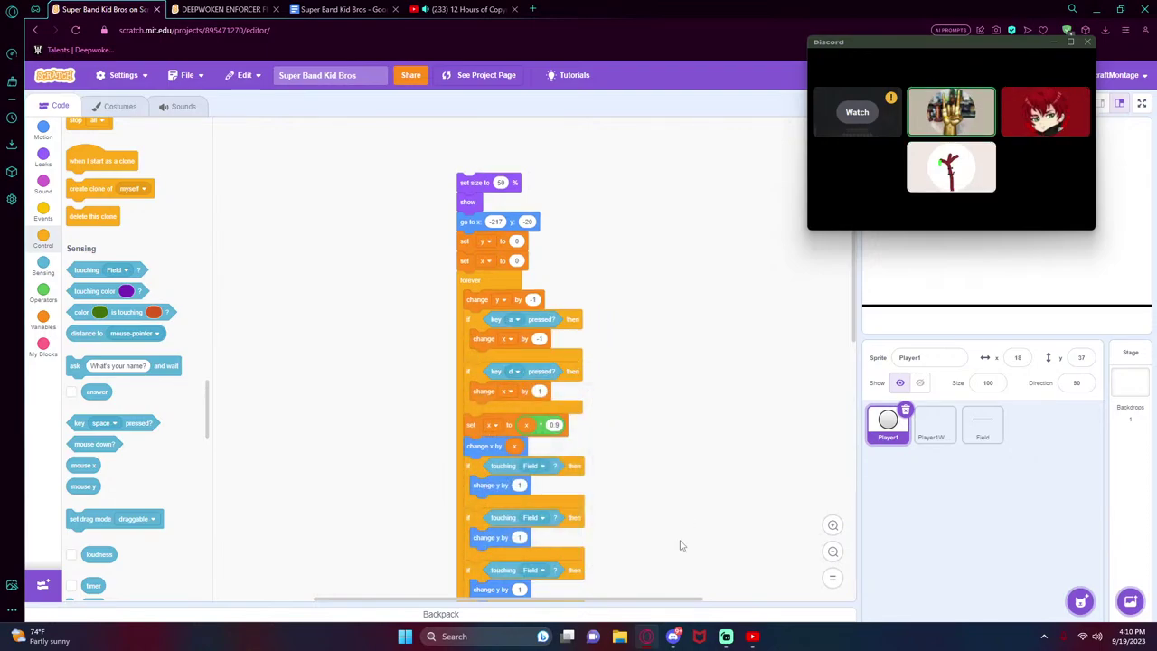
# - Detach the set size to 50% block from the start of Player1's script and delete it
pyautogui.moveTo(467, 202); pyautogui.dragTo(519, 325)
pyautogui.moveTo(451, 309); pyautogui.dragTo(136, 325)
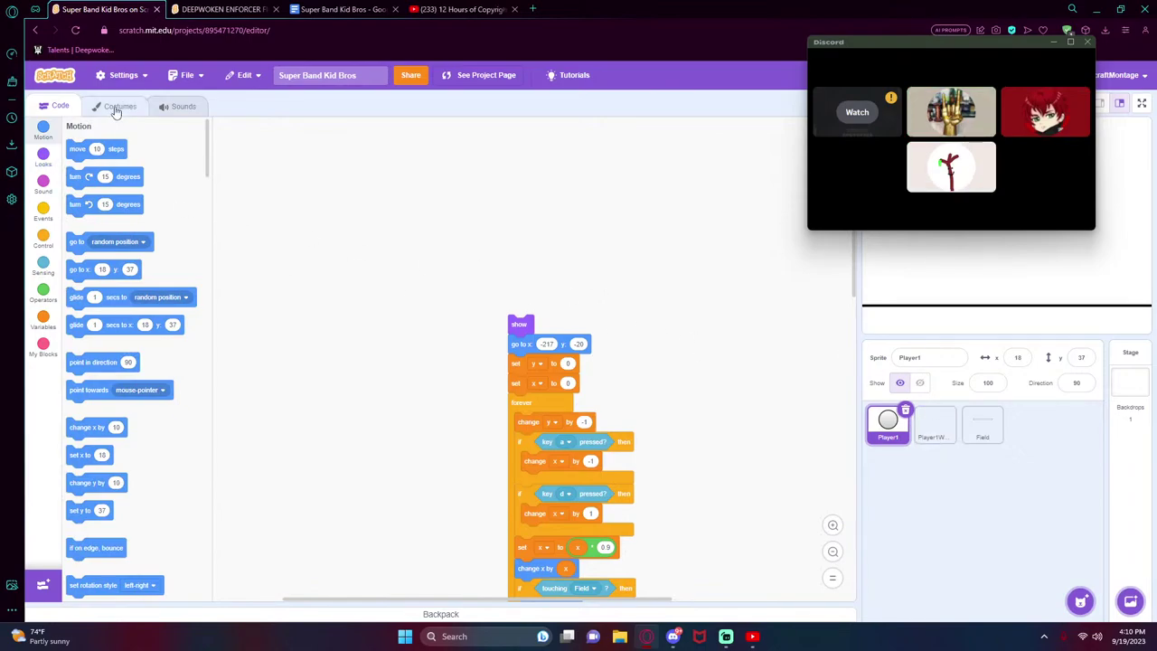
# - Add a when green flag clicked block to the start of Player1's script, above the show block
pyautogui.click(43, 210)
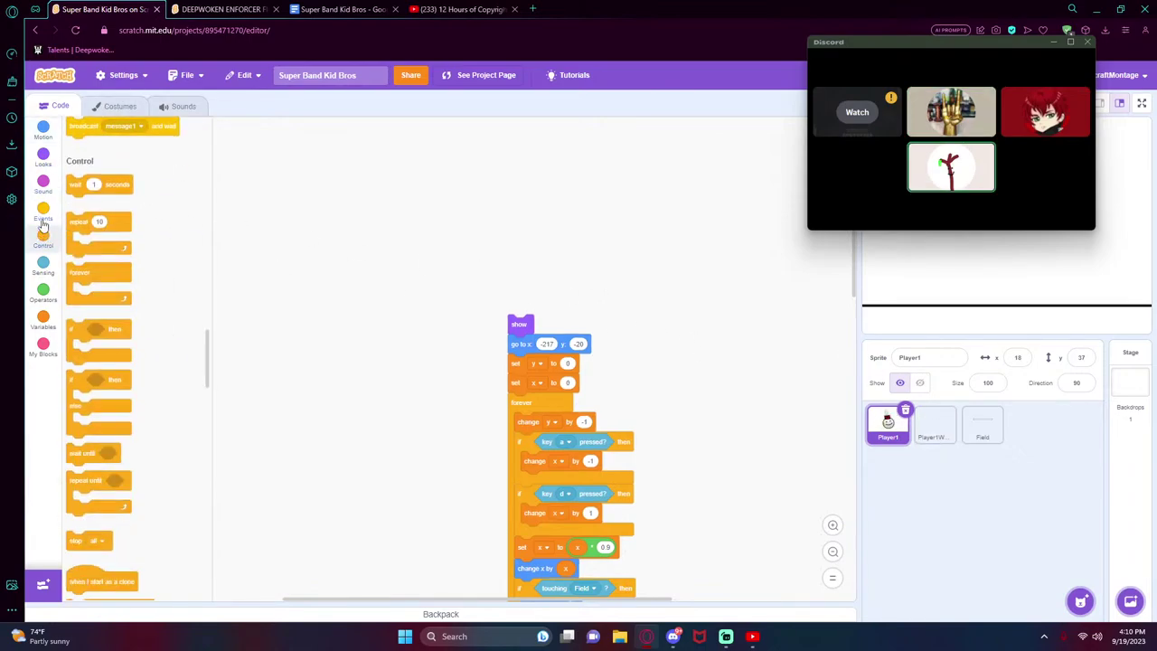
pyautogui.moveTo(94, 156); pyautogui.dragTo(534, 290)
# - Shrink the floating Discord call window and move it below the sprite list so the stage and sprite thumbnails are uncovered
pyautogui.moveTo(837, 45); pyautogui.dragTo(817, 401)
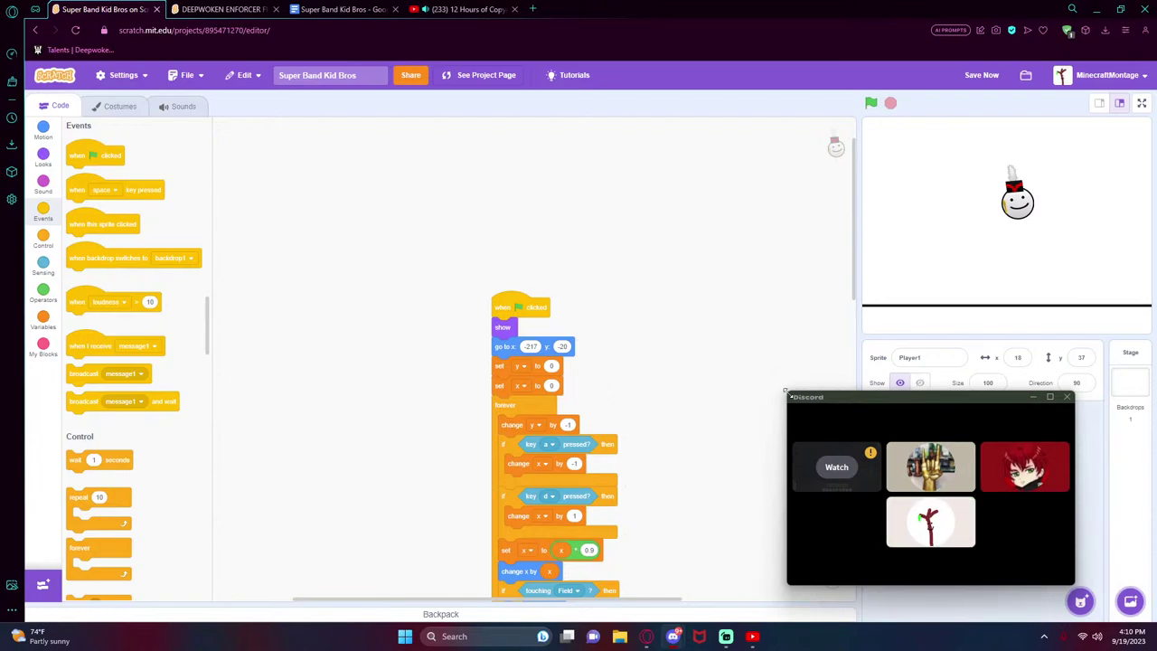
pyautogui.moveTo(784, 467)
pyautogui.moveTo(788, 467); pyautogui.dragTo(880, 466)
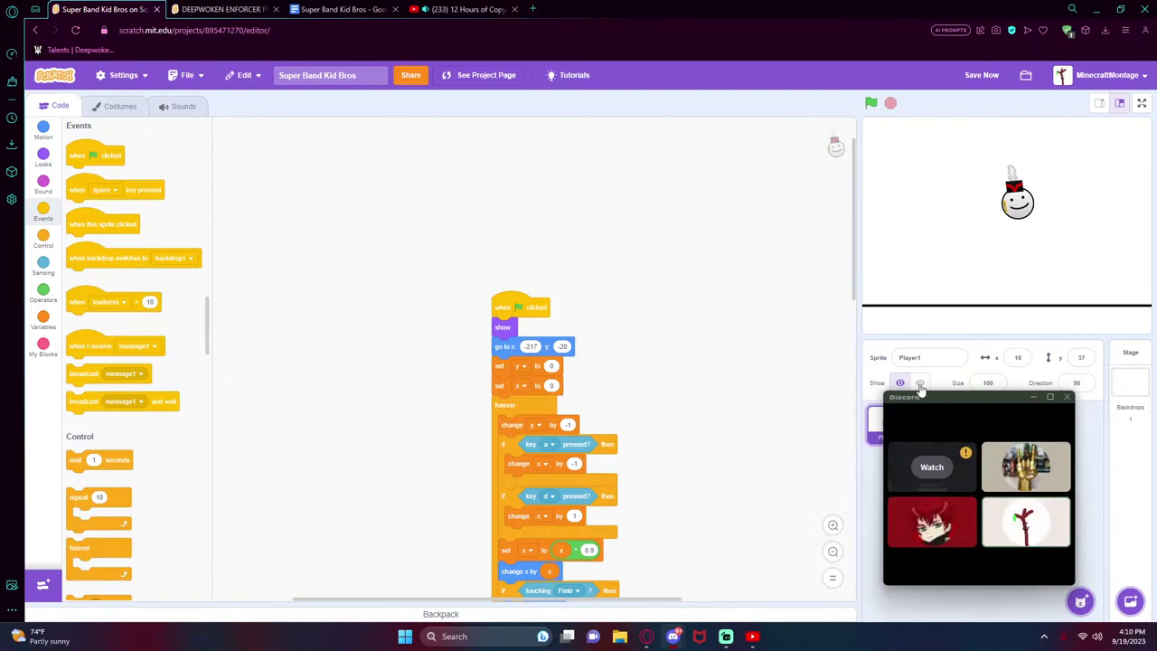
pyautogui.moveTo(922, 393); pyautogui.dragTo(950, 483)
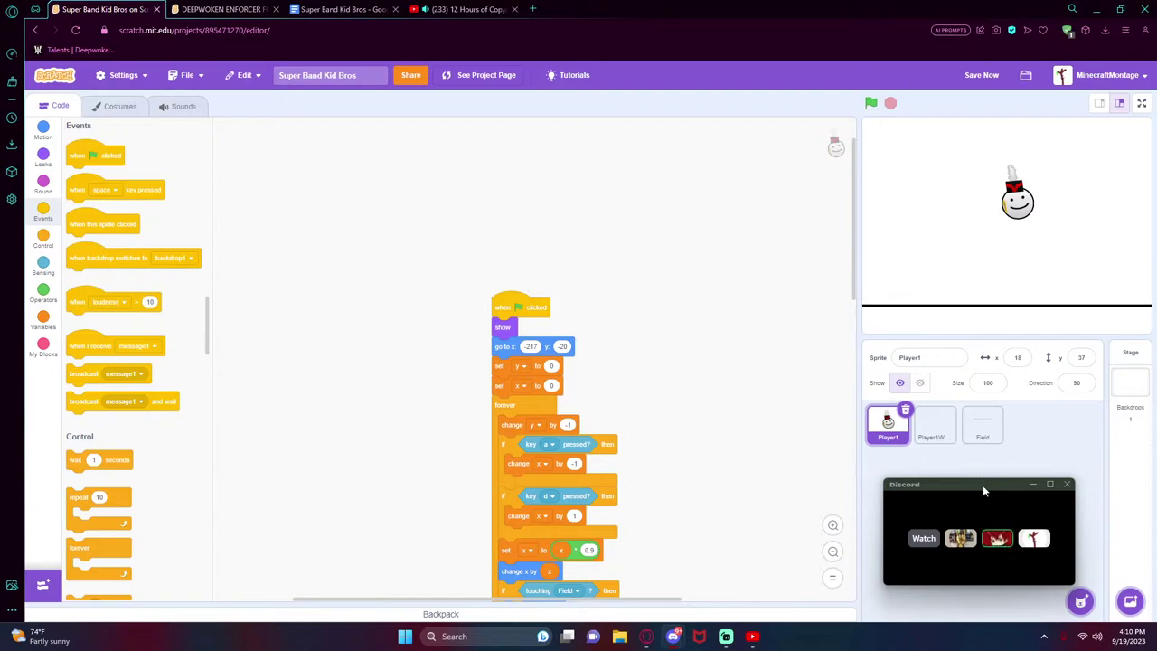
pyautogui.moveTo(969, 491)
pyautogui.mouseDown()
pyautogui.moveTo(909, 232)
pyautogui.moveTo(981, 521)
pyautogui.moveTo(958, 490)
pyautogui.mouseUp()
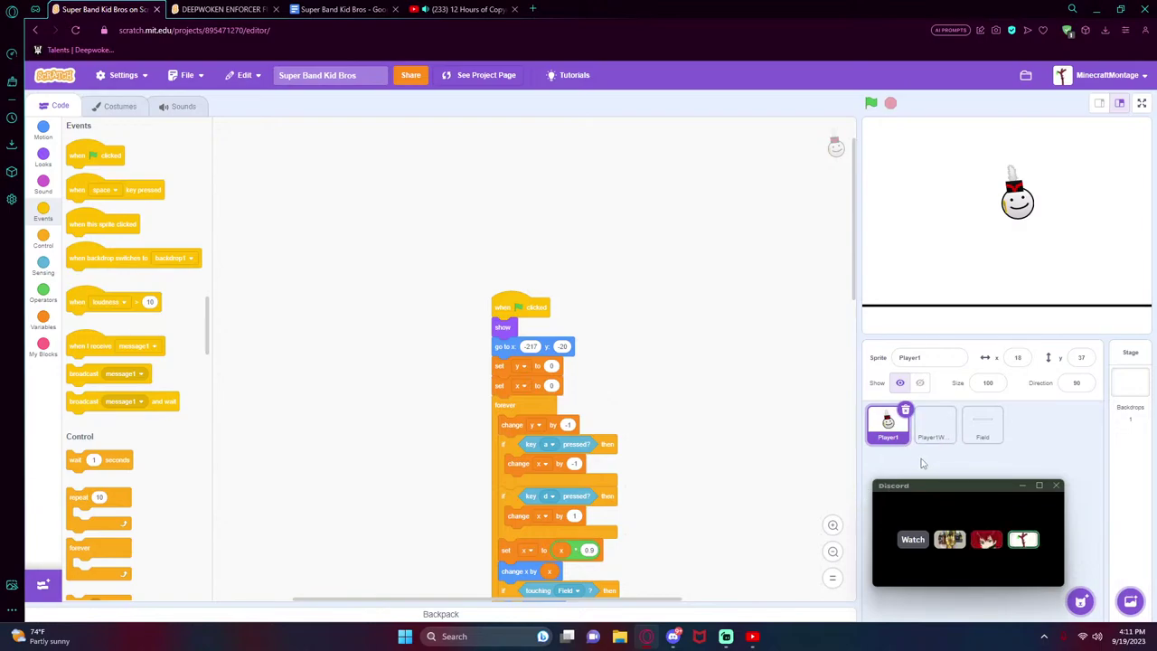
# - Run the project and test Player1's left and right movement with a and d and its jump with w
pyautogui.click(872, 104)
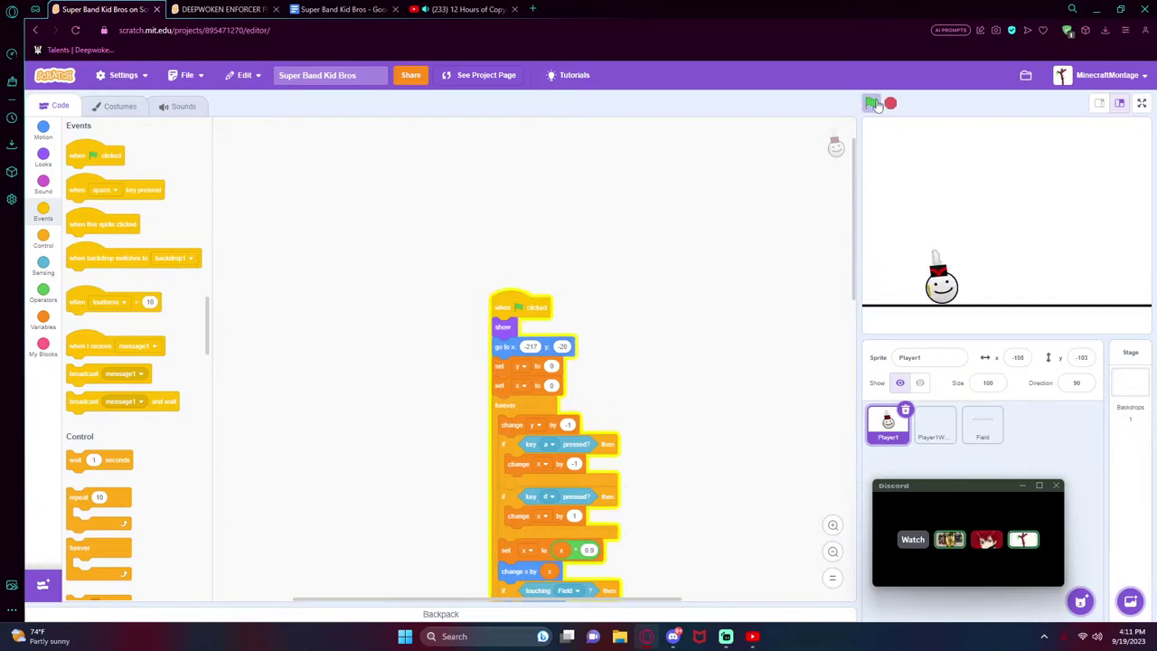
pyautogui.press('d')
pyautogui.press('a')
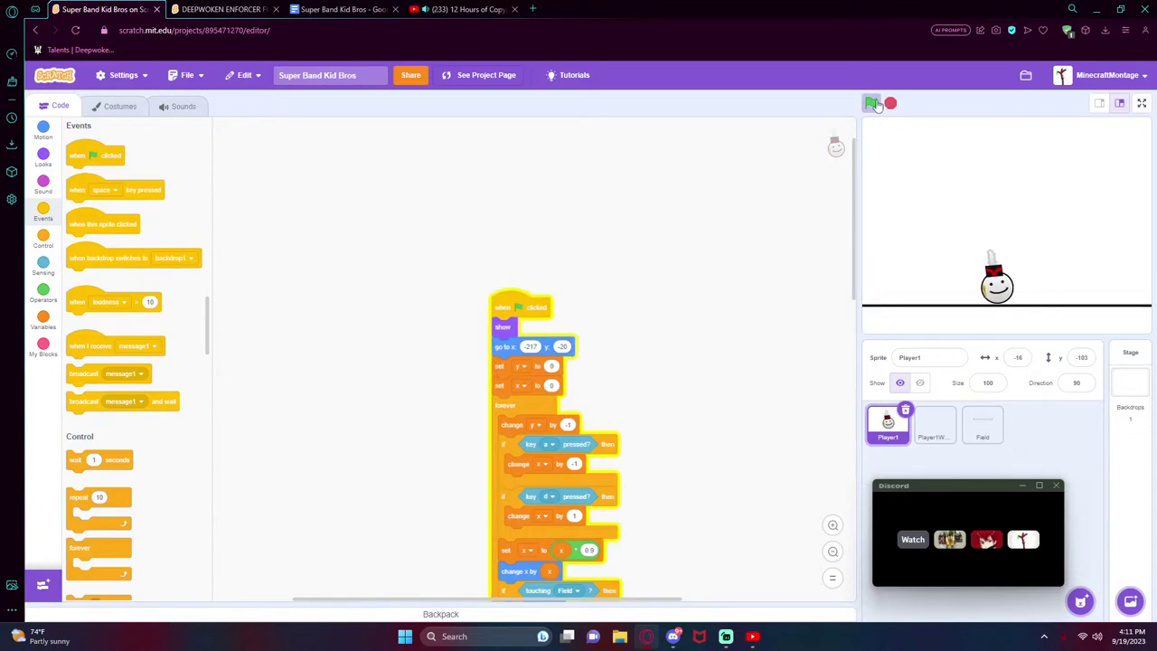
pyautogui.press('d')
pyautogui.press('w')
pyautogui.press('d')
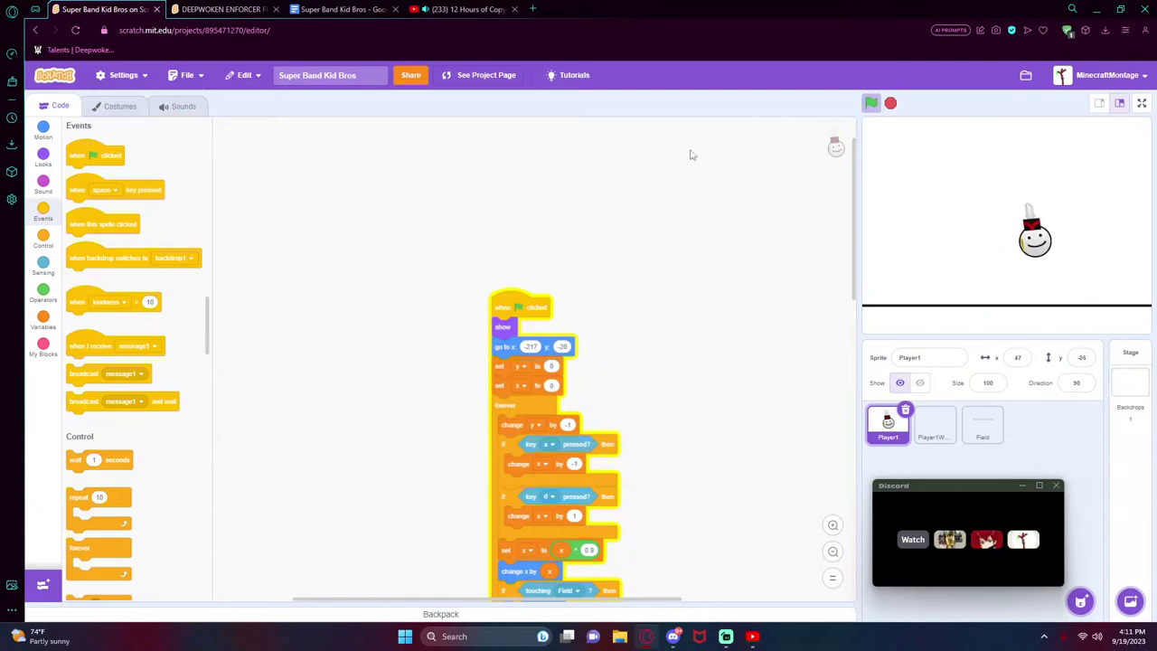
pyautogui.press('a')
pyautogui.press('w')
pyautogui.press('a')
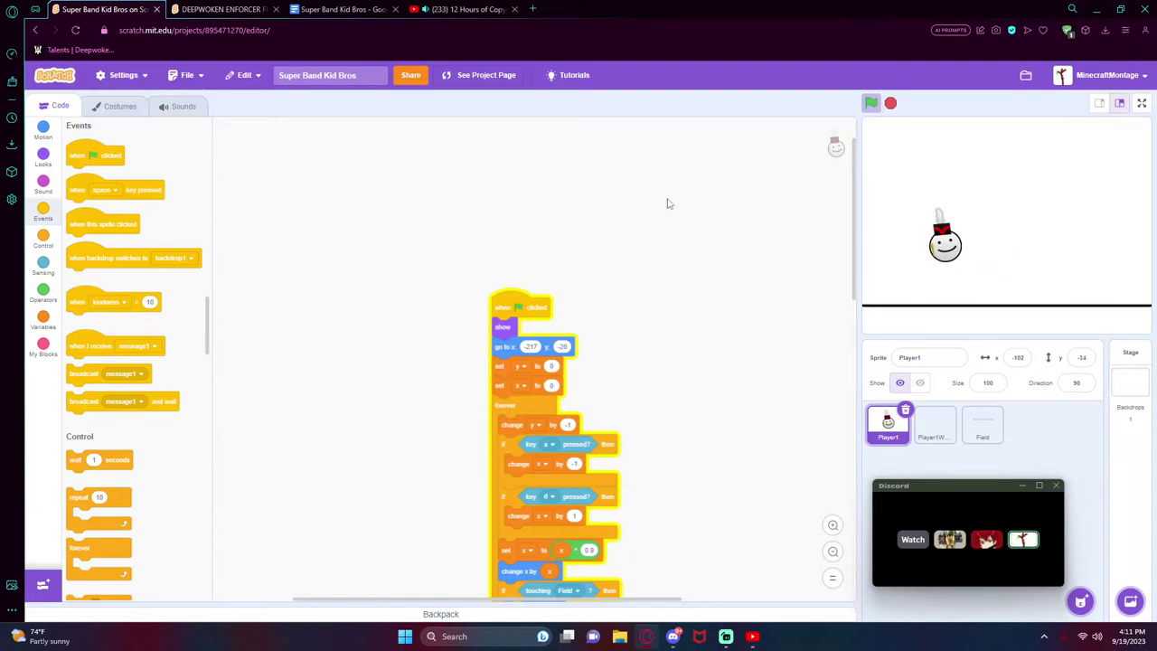
pyautogui.press('d')
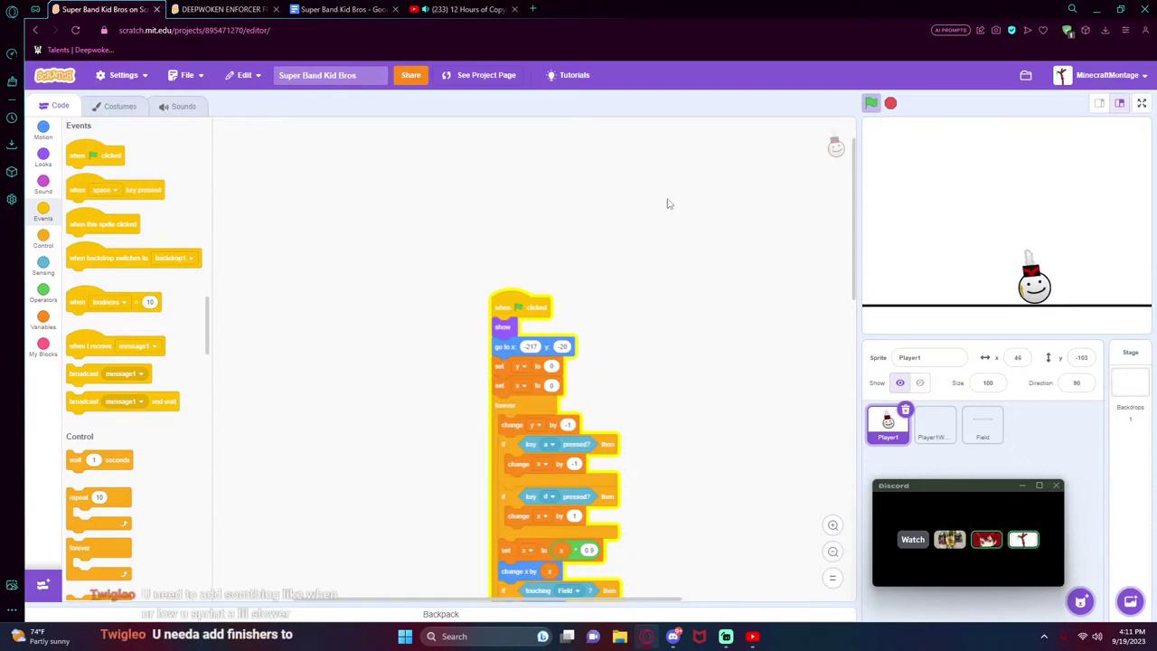
pyautogui.press('a')
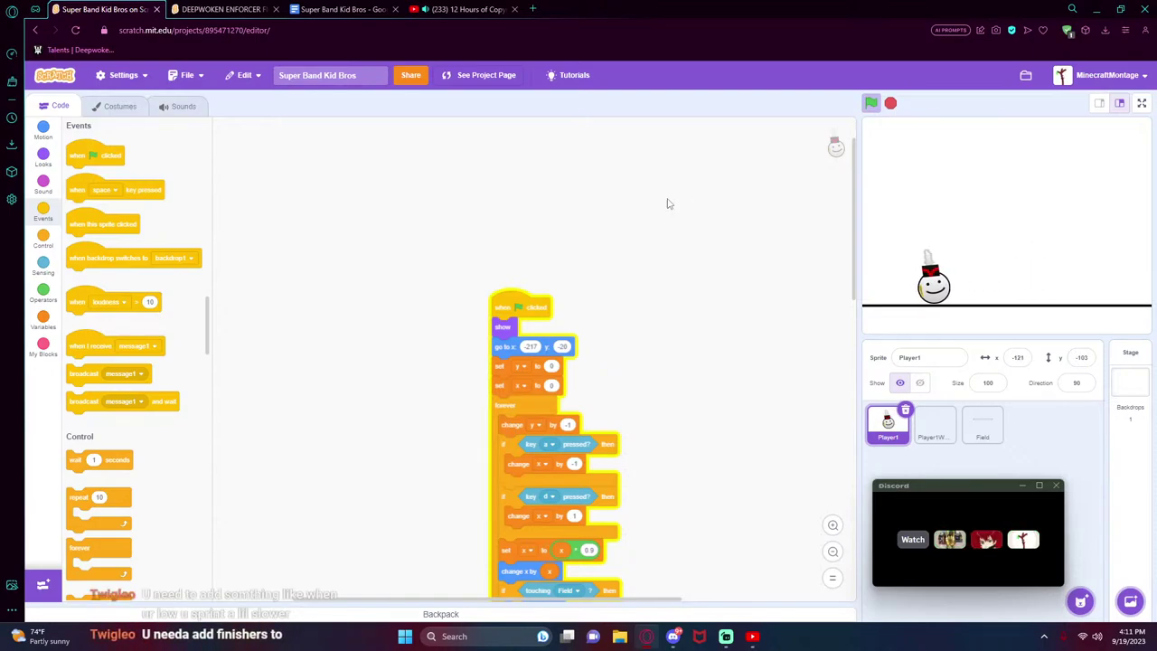
pyautogui.press('a')
pyautogui.press('a')
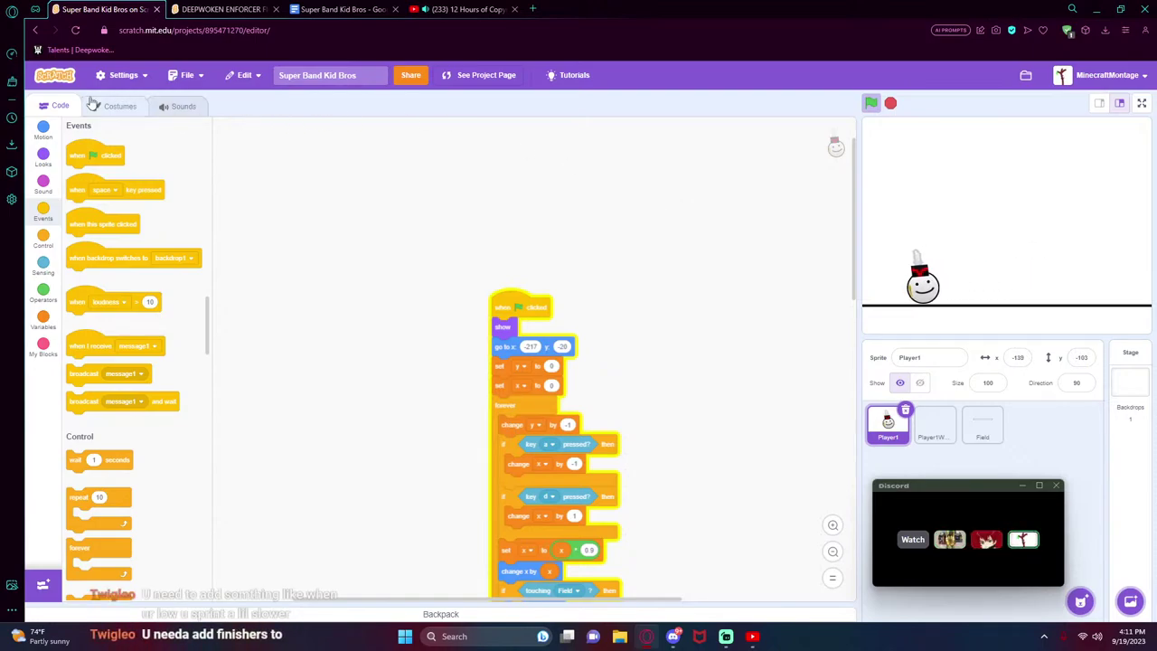
# - Try shifting the Battery costume's whole artwork and its head circle slightly on the canvas, undo each move, and return to the code
pyautogui.click(92, 105)
pyautogui.click(456, 466)
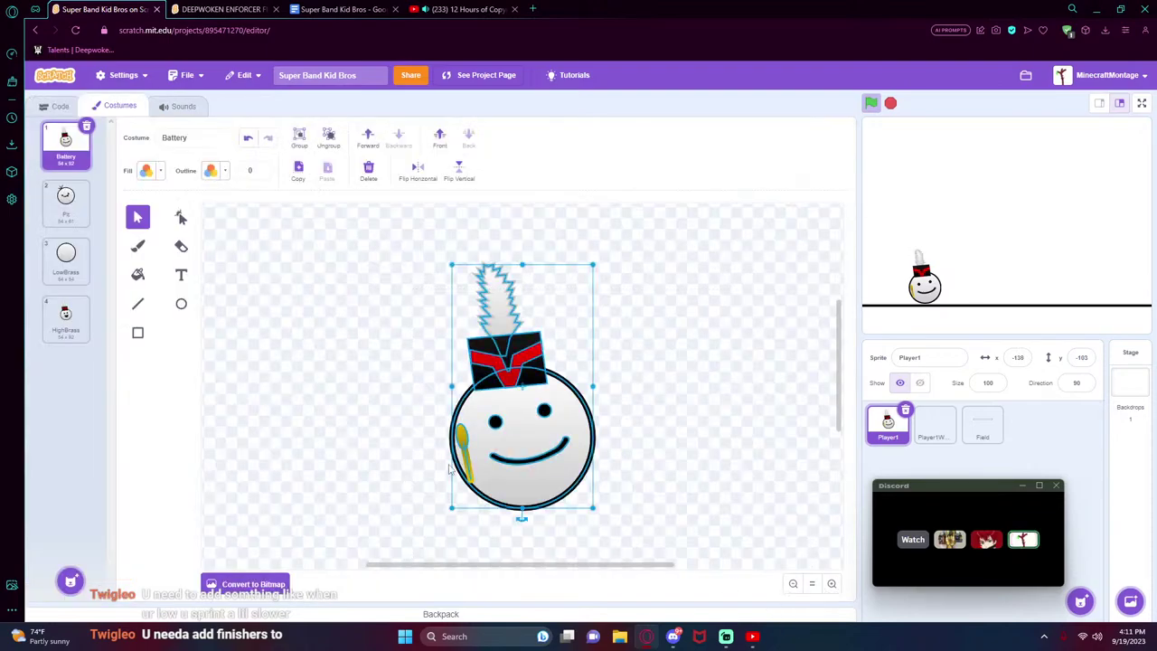
pyautogui.moveTo(499, 464); pyautogui.dragTo(497, 459)
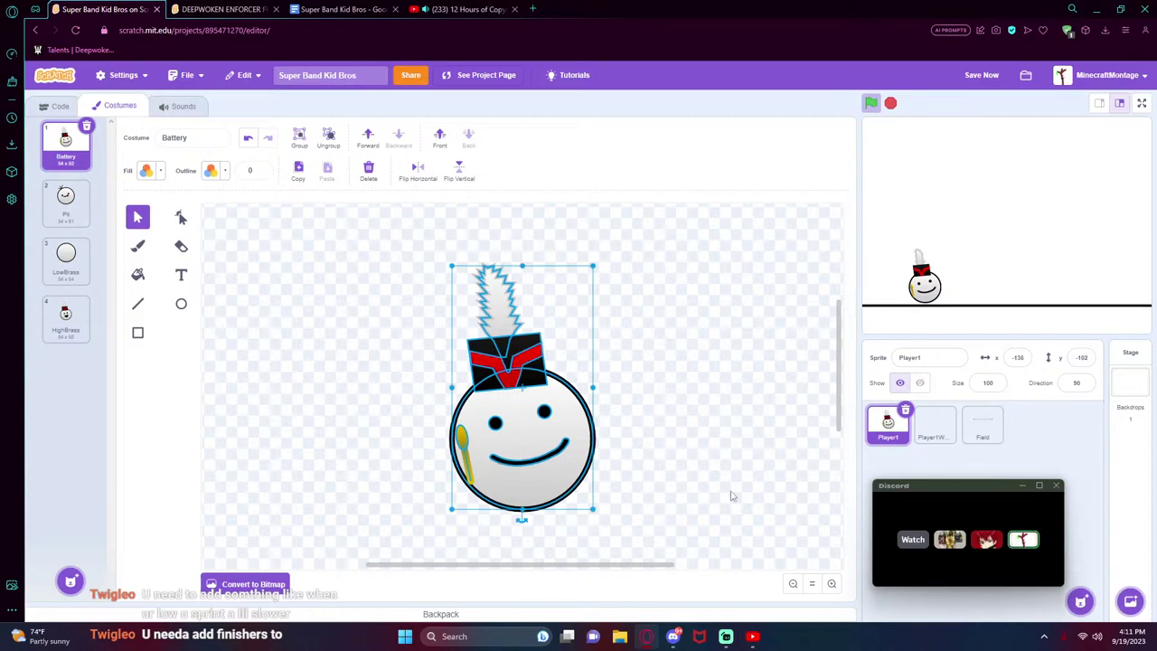
pyautogui.click(681, 488)
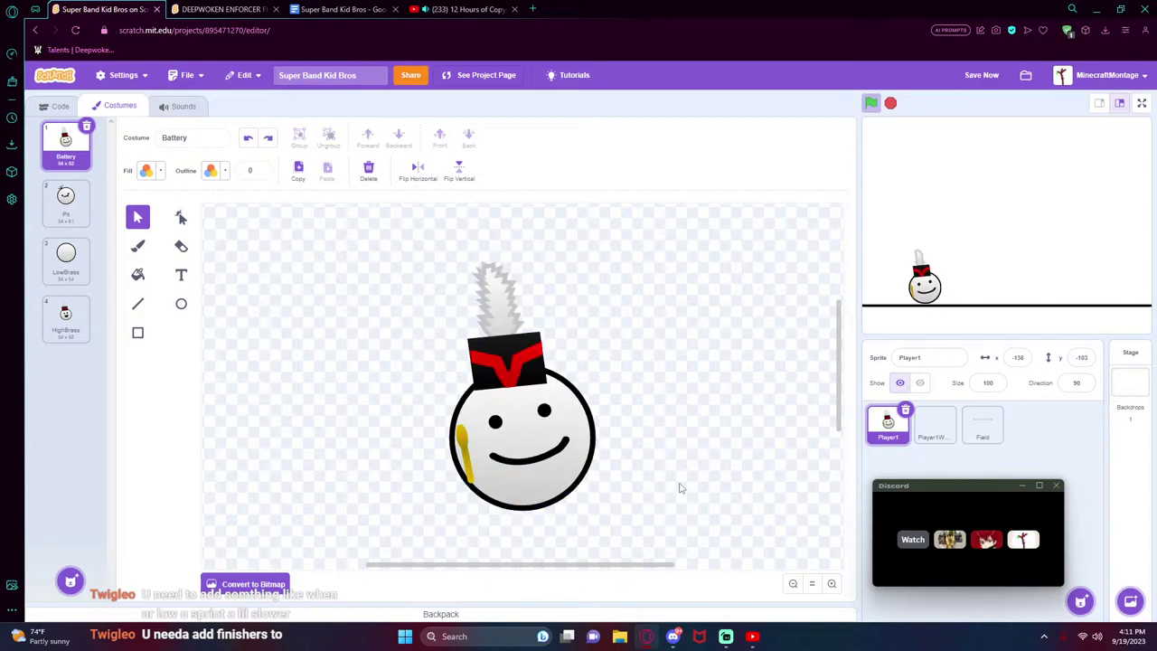
pyautogui.moveTo(680, 488); pyautogui.dragTo(444, 279)
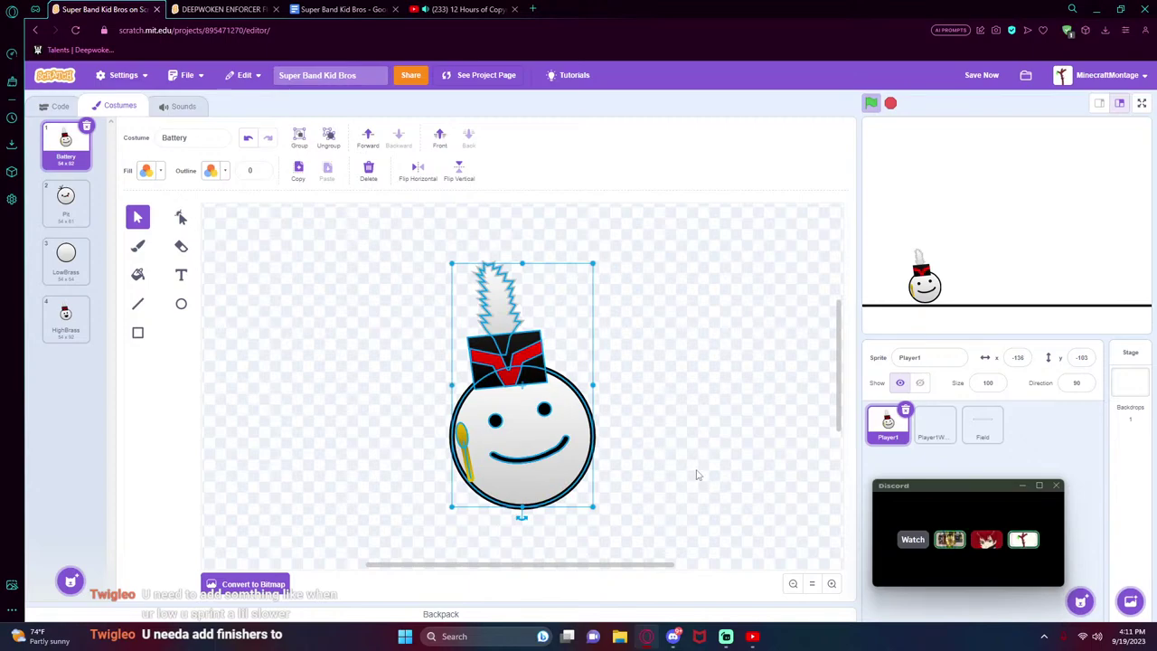
pyautogui.click(600, 524)
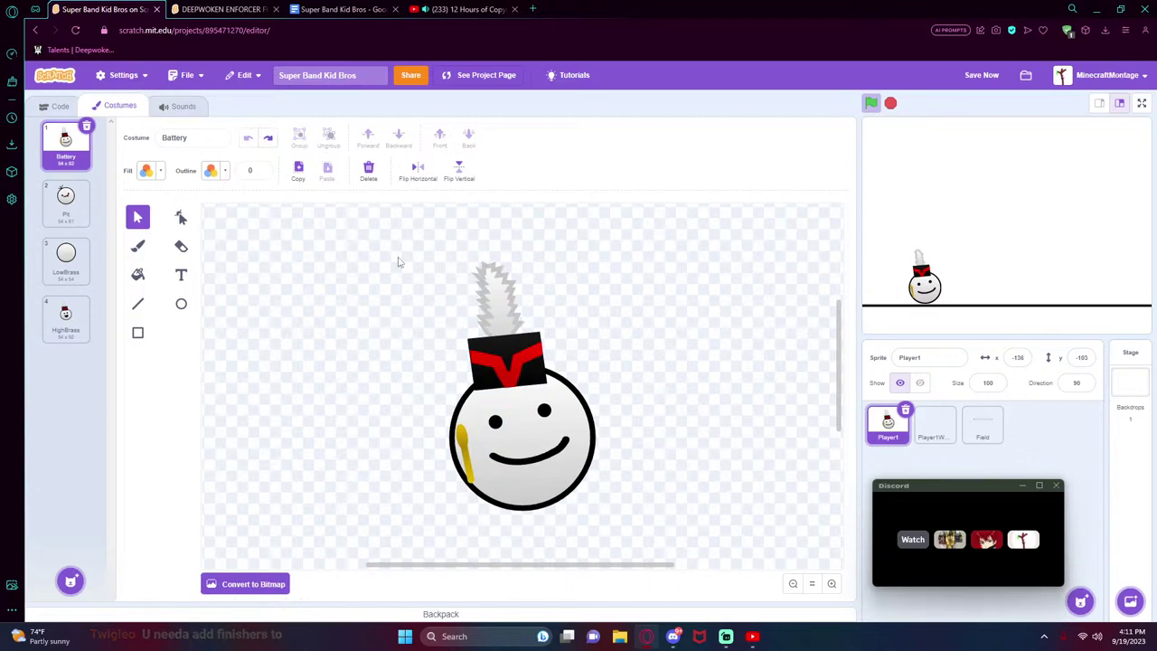
pyautogui.moveTo(536, 488)
pyautogui.mouseDown()
pyautogui.moveTo(533, 523)
pyautogui.moveTo(535, 493)
pyautogui.mouseUp()
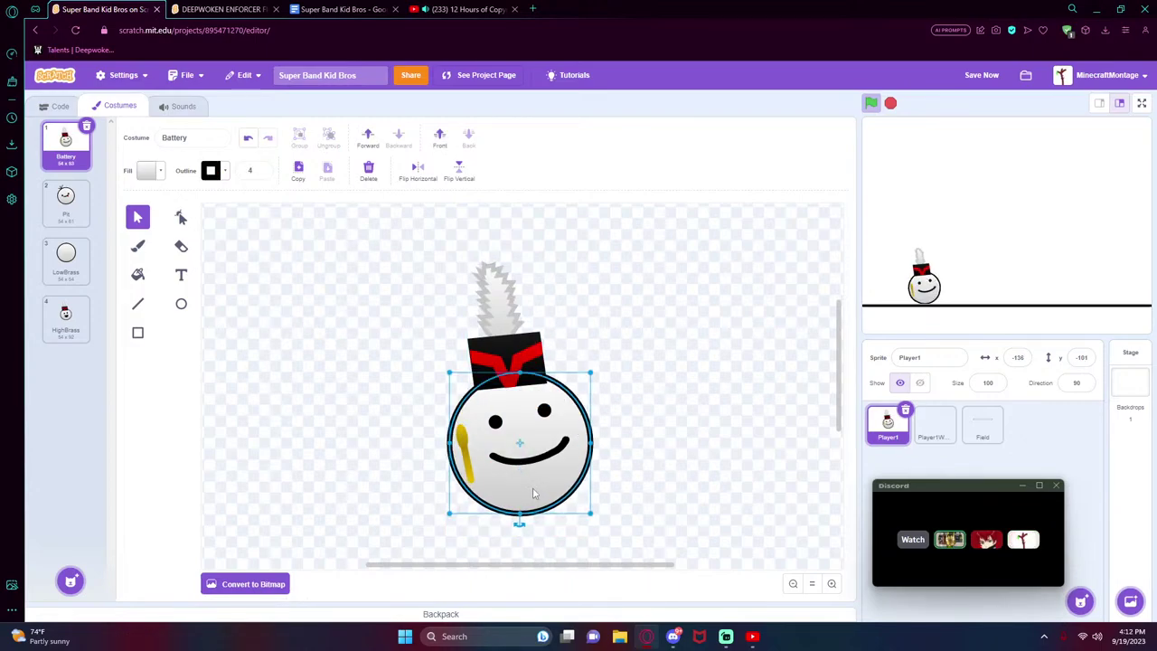
pyautogui.click(661, 430)
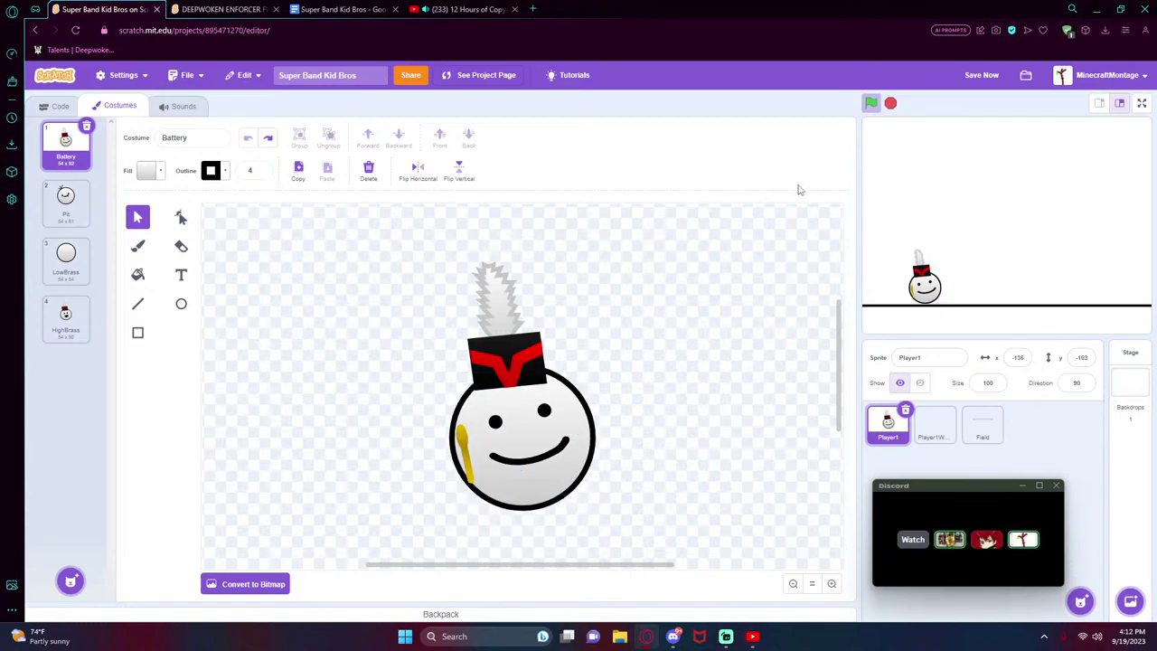
pyautogui.click(56, 105)
# - Playtest Player1 in full screen, moving it left and right along the Field ground and jumping repeatedly
pyautogui.click(1141, 104)
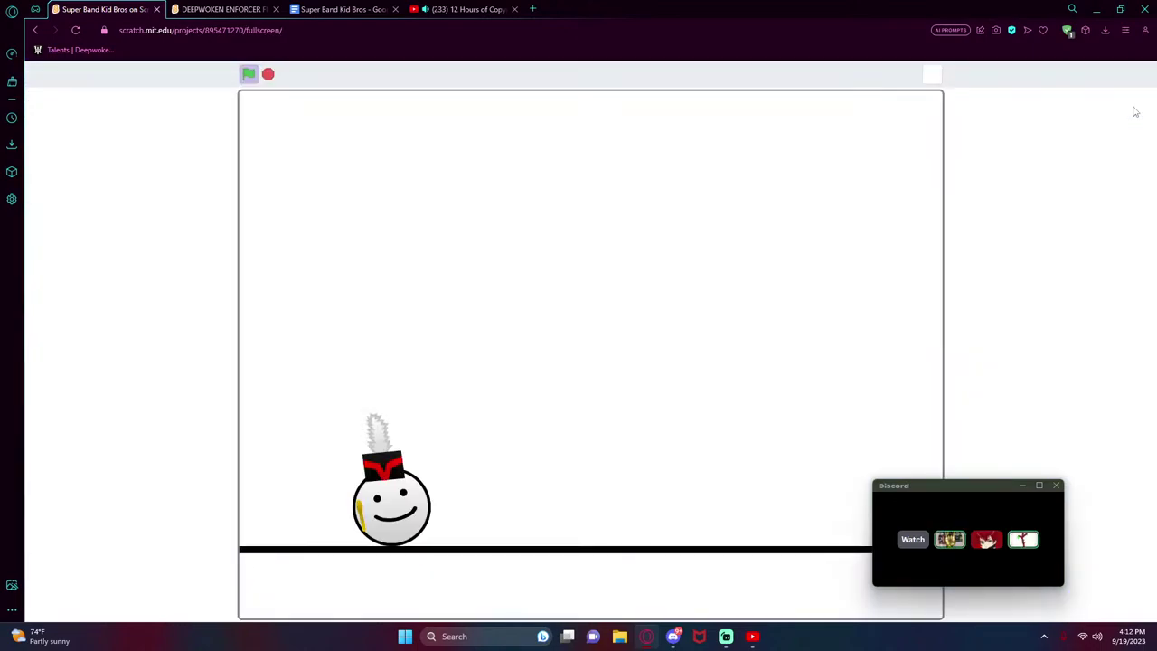
pyautogui.press('Right')
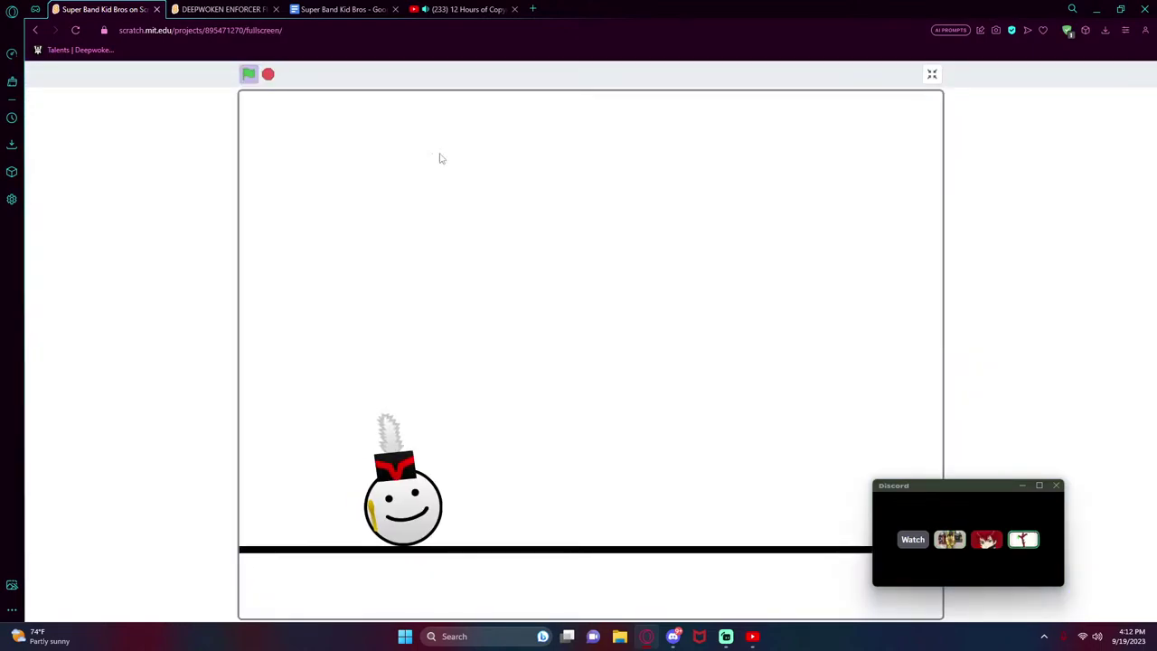
pyautogui.press('Up')
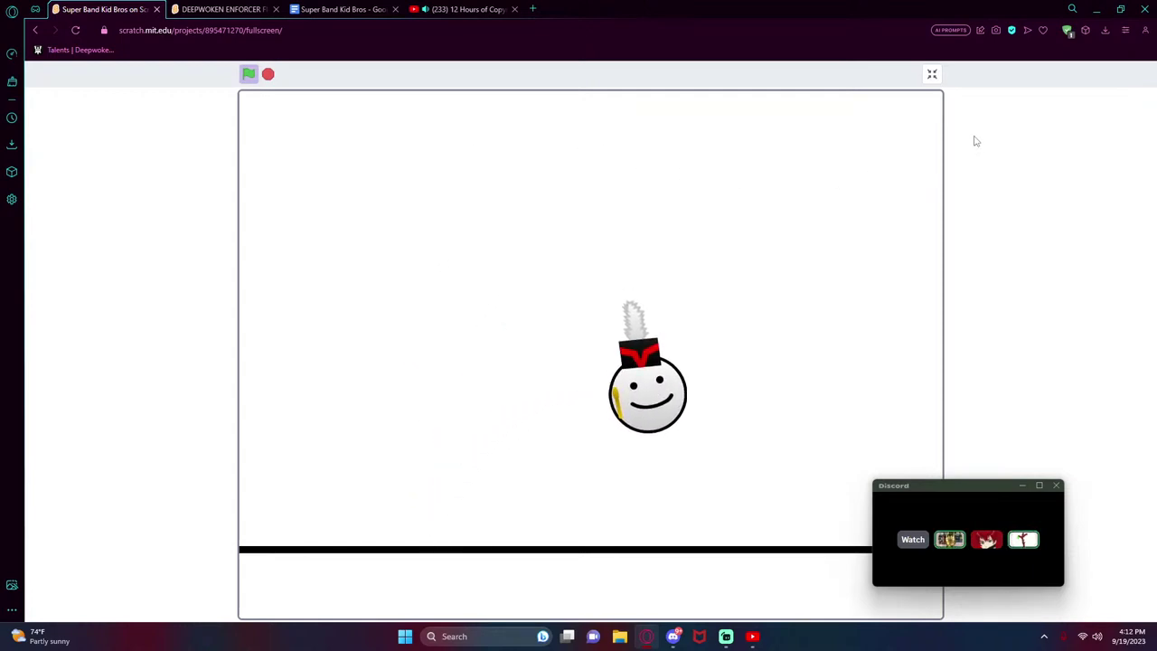
pyautogui.press('Left')
pyautogui.press('Up')
pyautogui.press('Left')
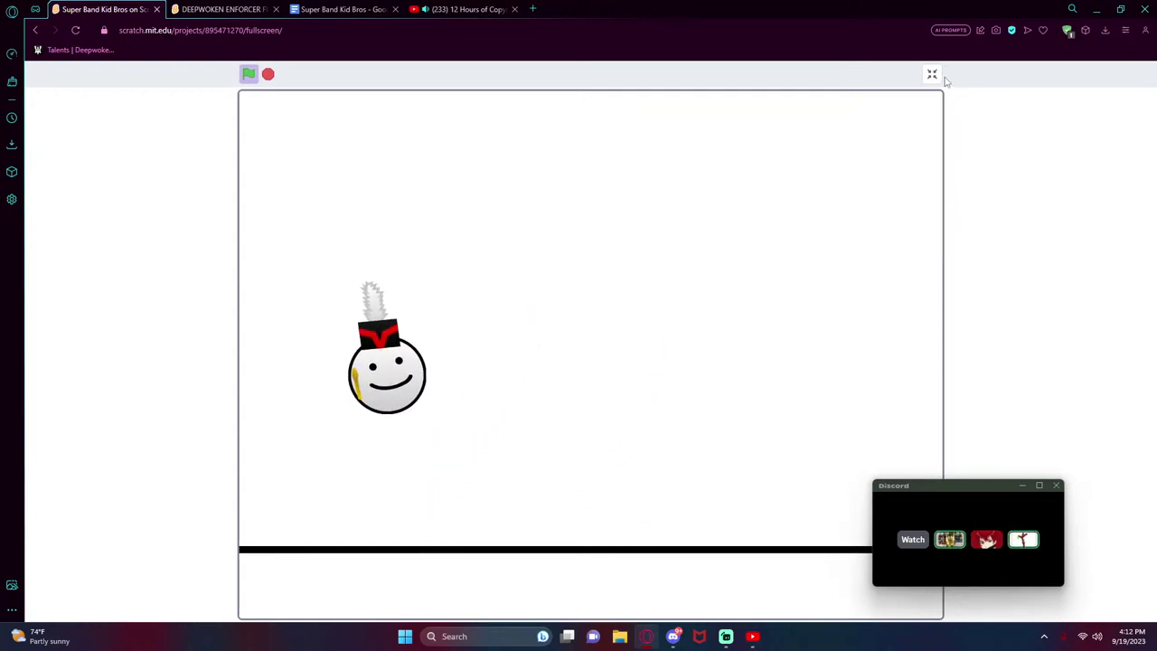
pyautogui.press('Right')
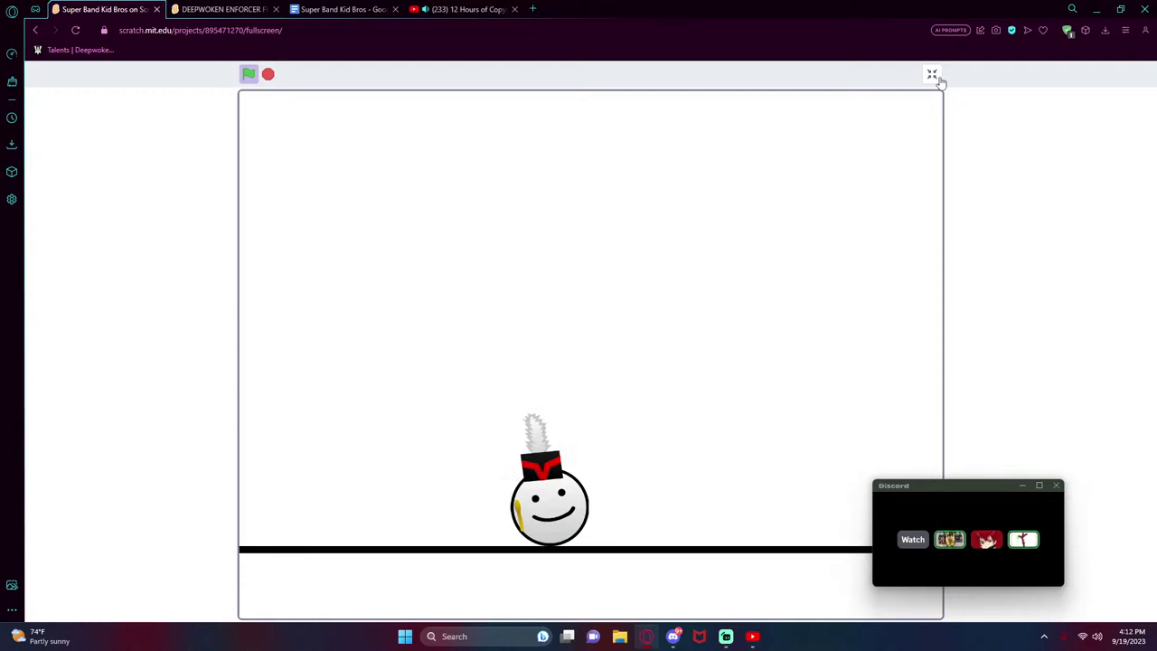
pyautogui.press('Up')
pyautogui.press('Left')
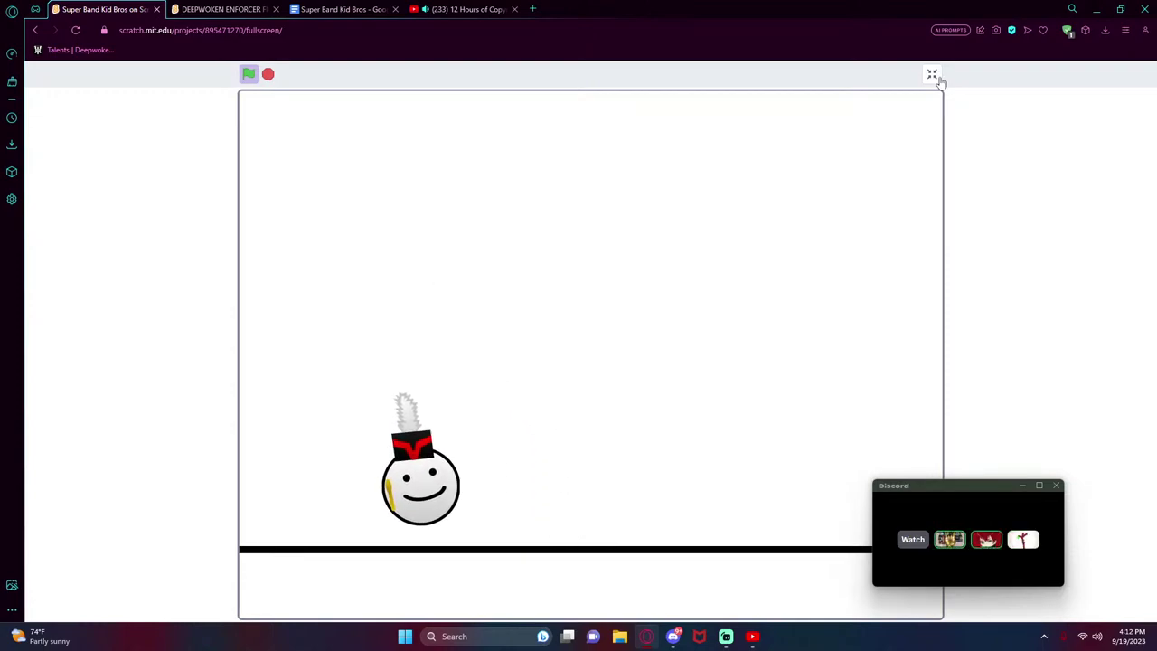
pyautogui.press('Right')
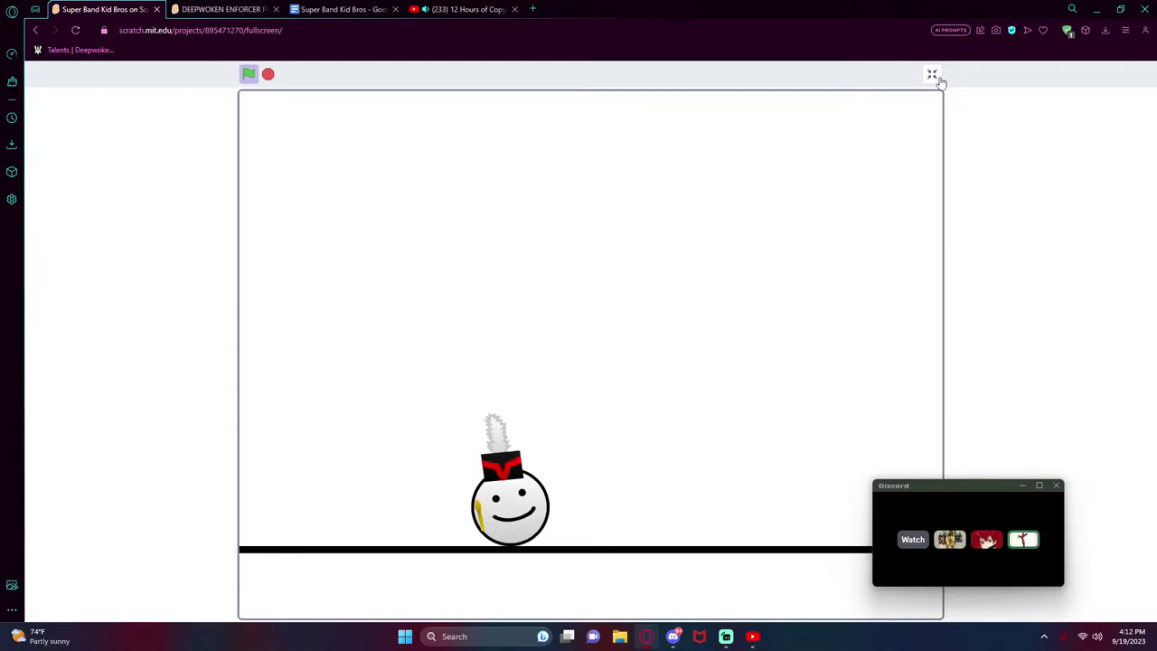
pyautogui.press('Up')
pyautogui.press('Left')
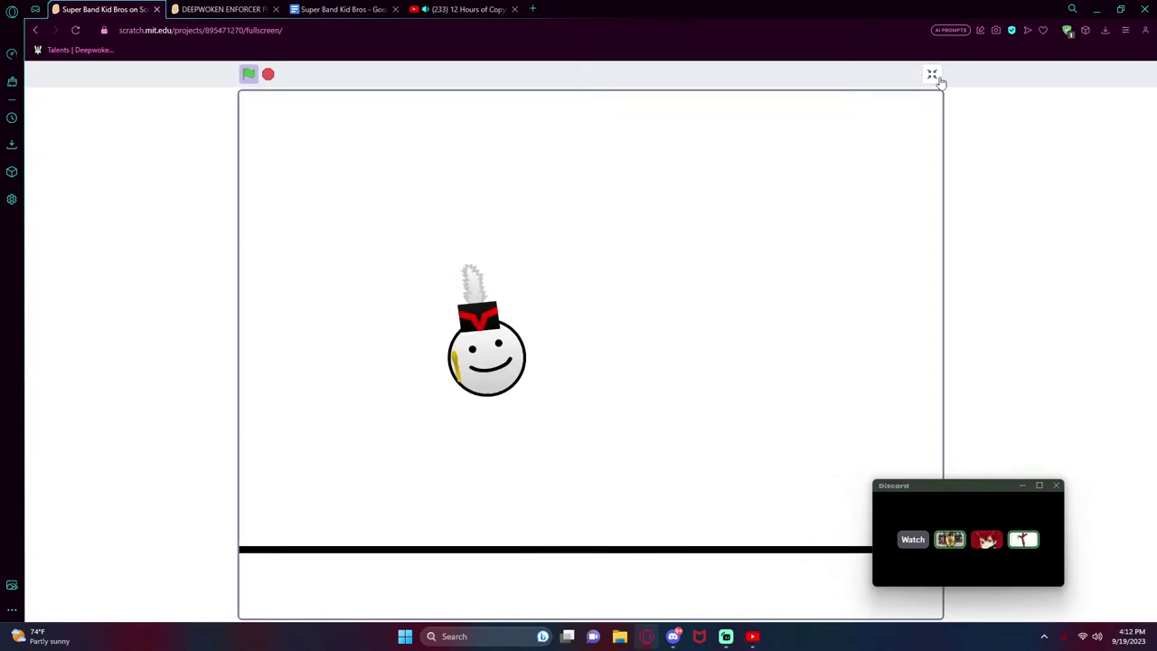
pyautogui.press('Right')
pyautogui.press('Left')
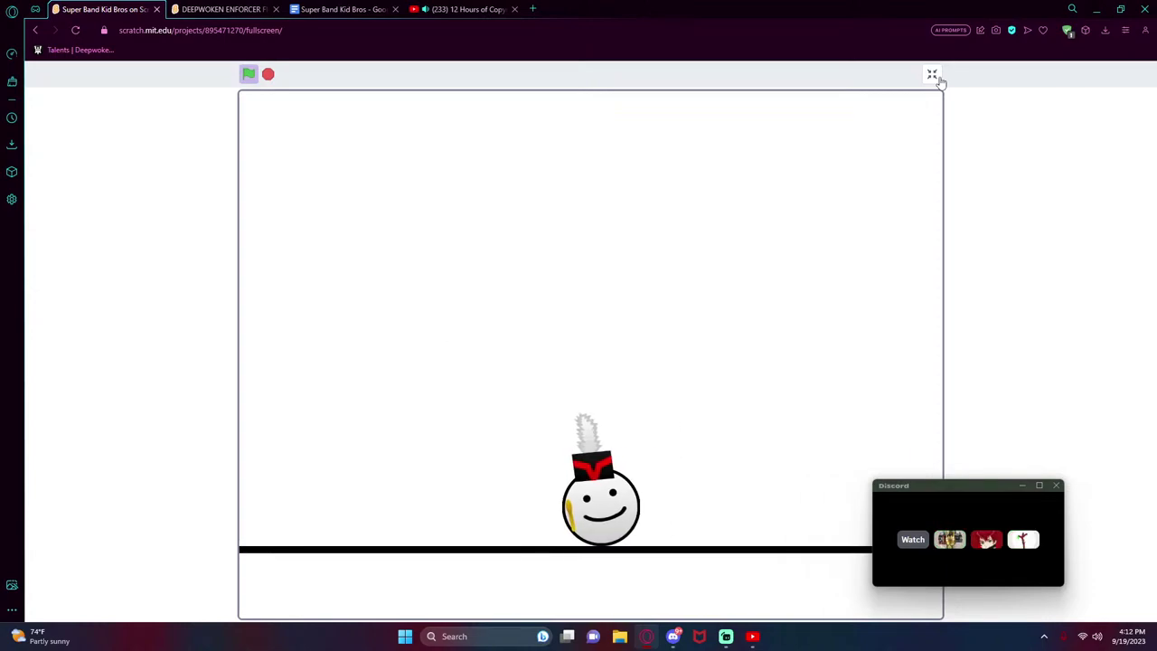
pyautogui.press('Right')
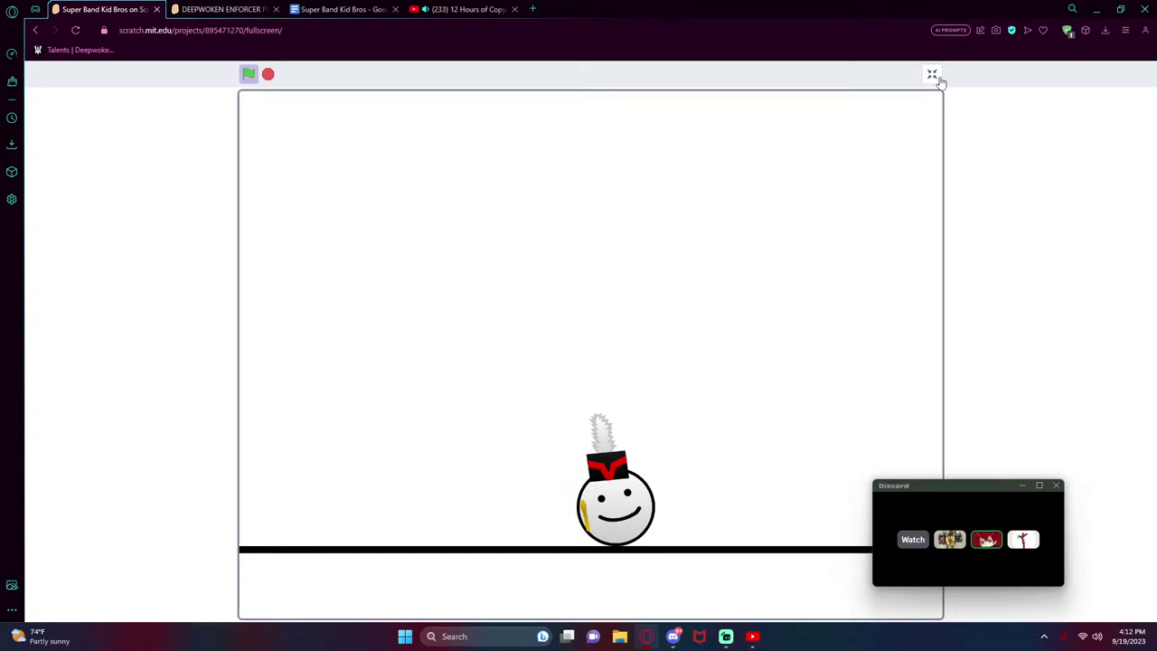
pyautogui.press('Up')
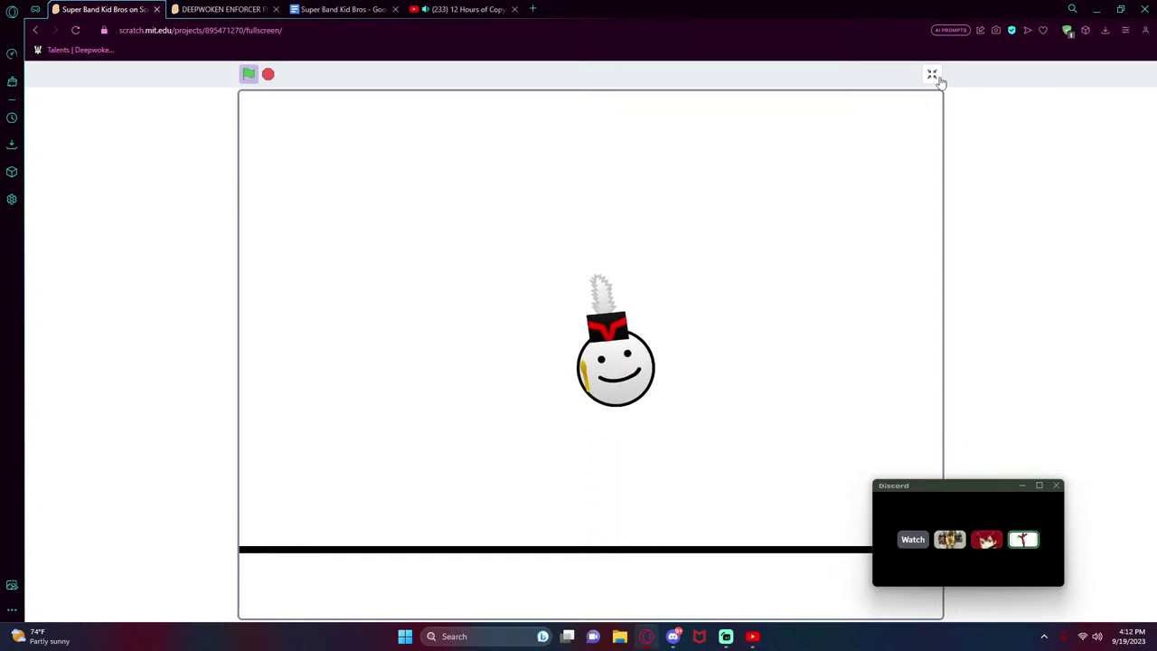
pyautogui.press('Left')
pyautogui.press('Right')
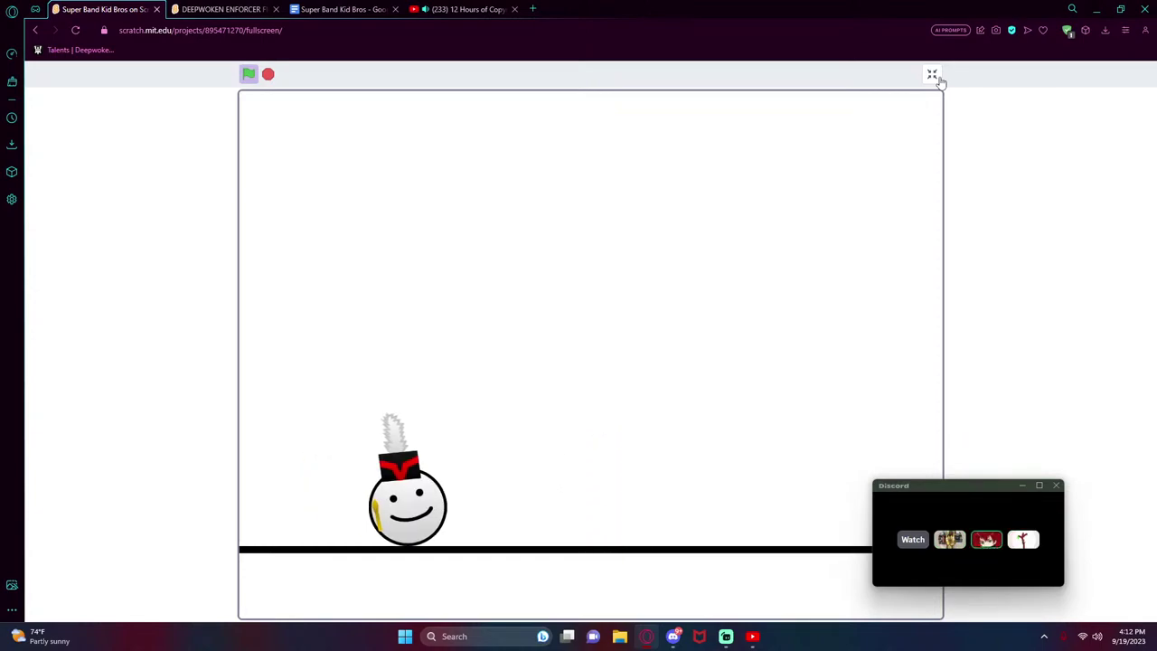
pyautogui.press('Up')
pyautogui.press('Left')
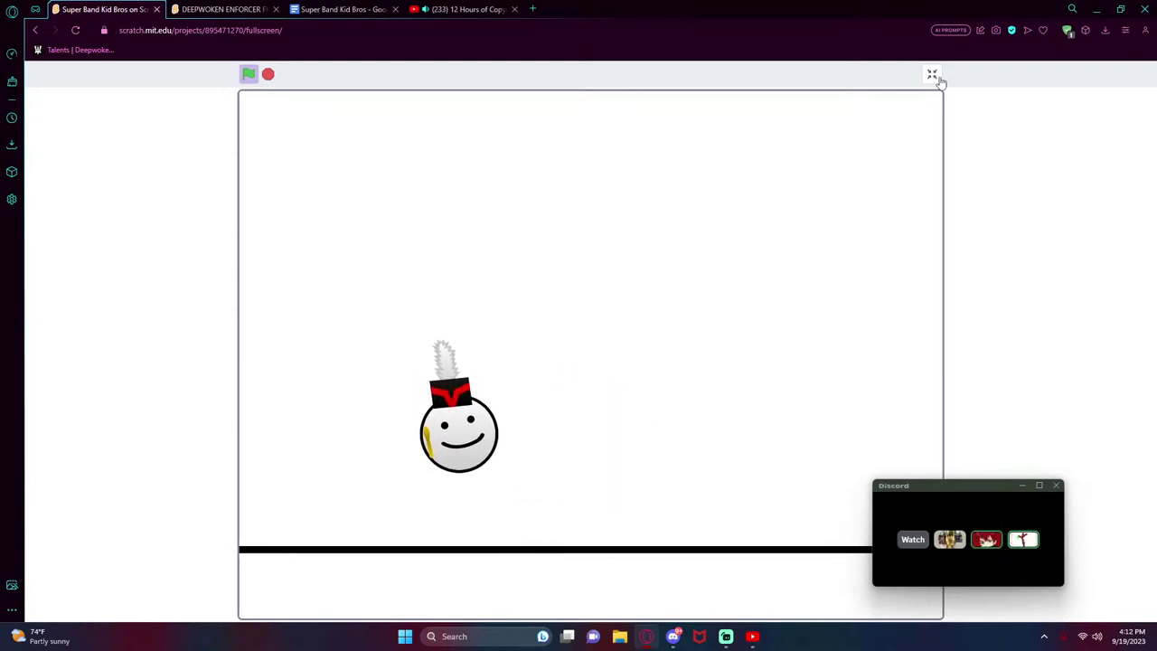
pyautogui.press('Right')
pyautogui.press('Up')
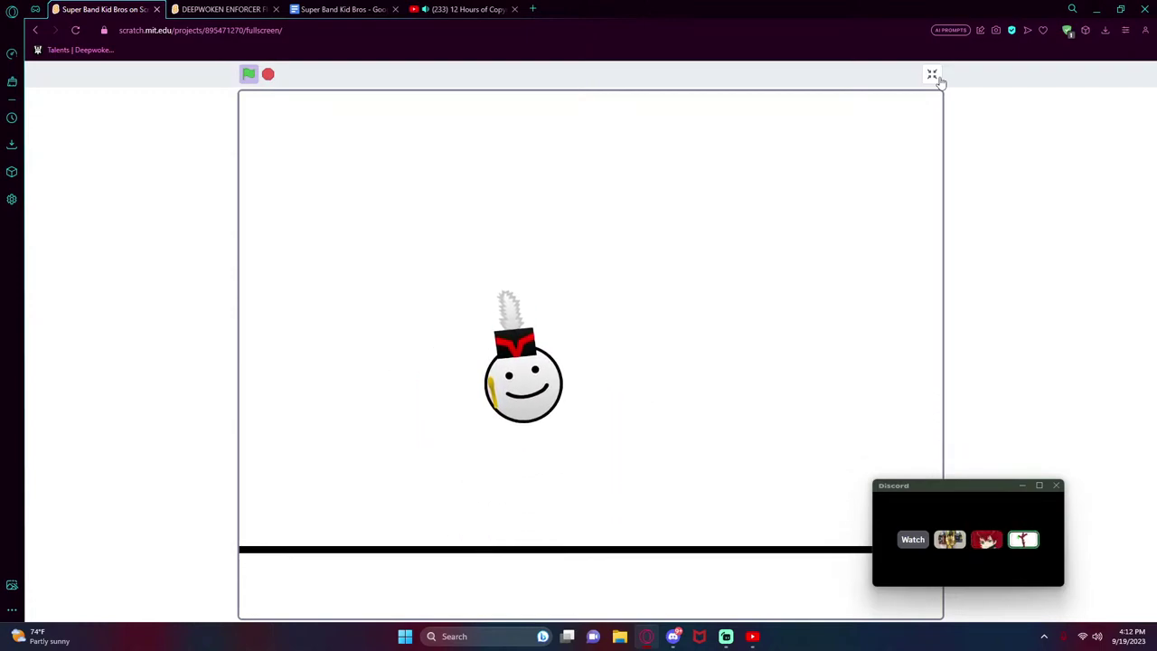
pyautogui.press('Right')
pyautogui.press('Left')
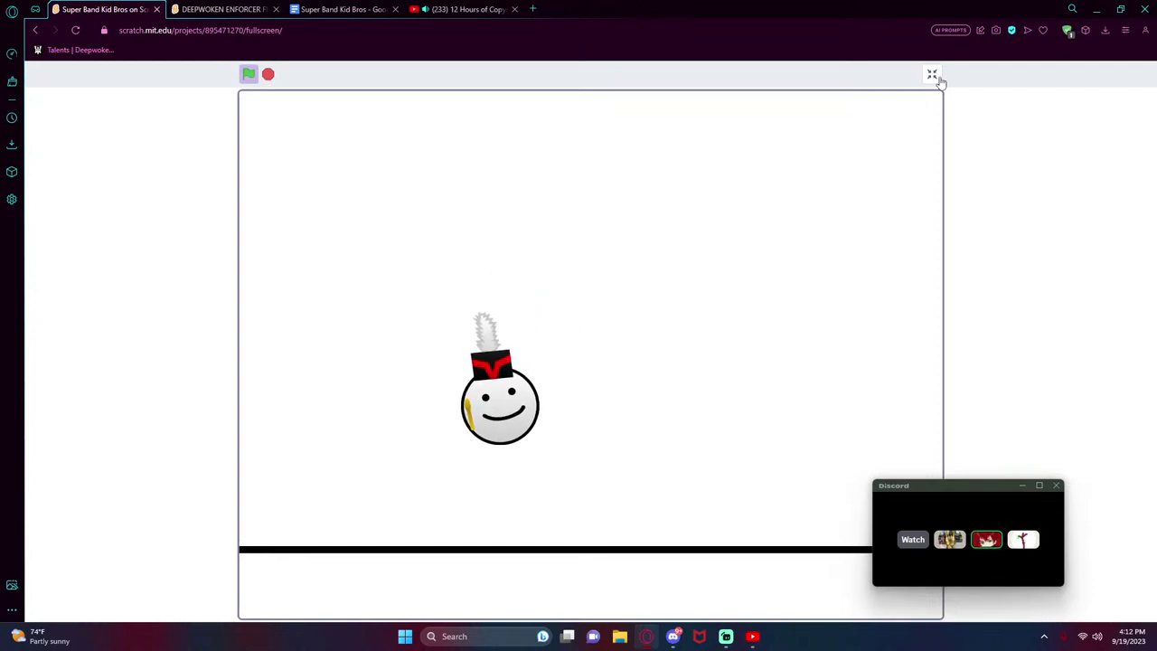
pyautogui.press('Right')
pyautogui.press('Left')
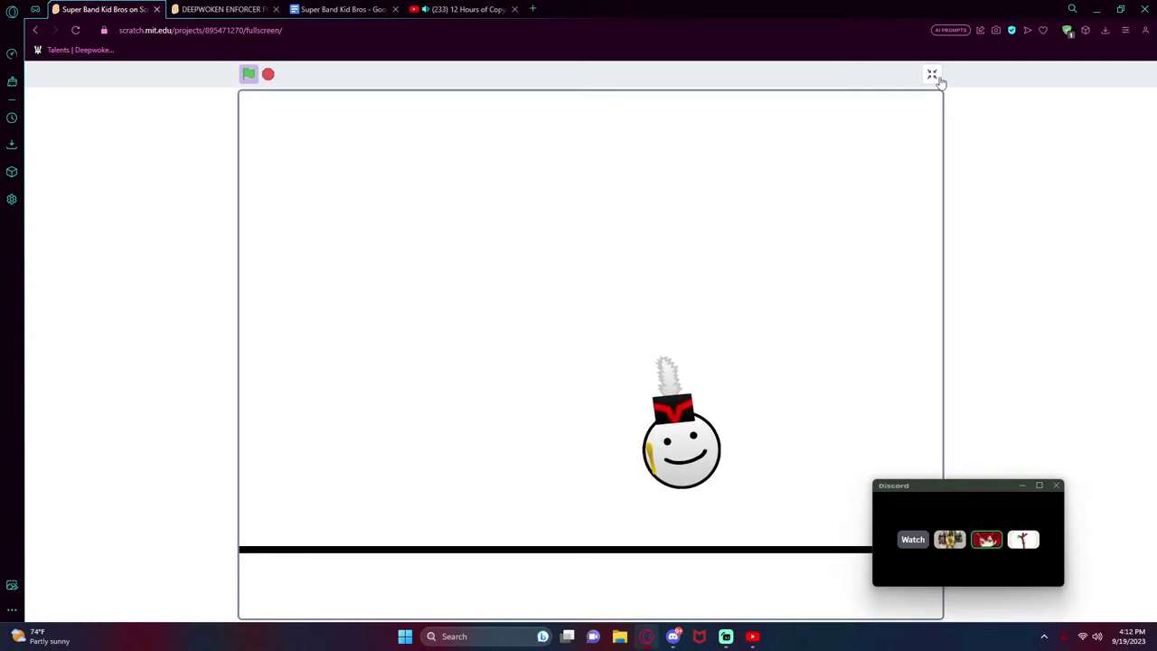
# - Continue the full-screen playtest, making Player1 jump repeatedly in place and while changing direction in the air
pyautogui.press('Up')
pyautogui.press('Up')
pyautogui.press('Right')
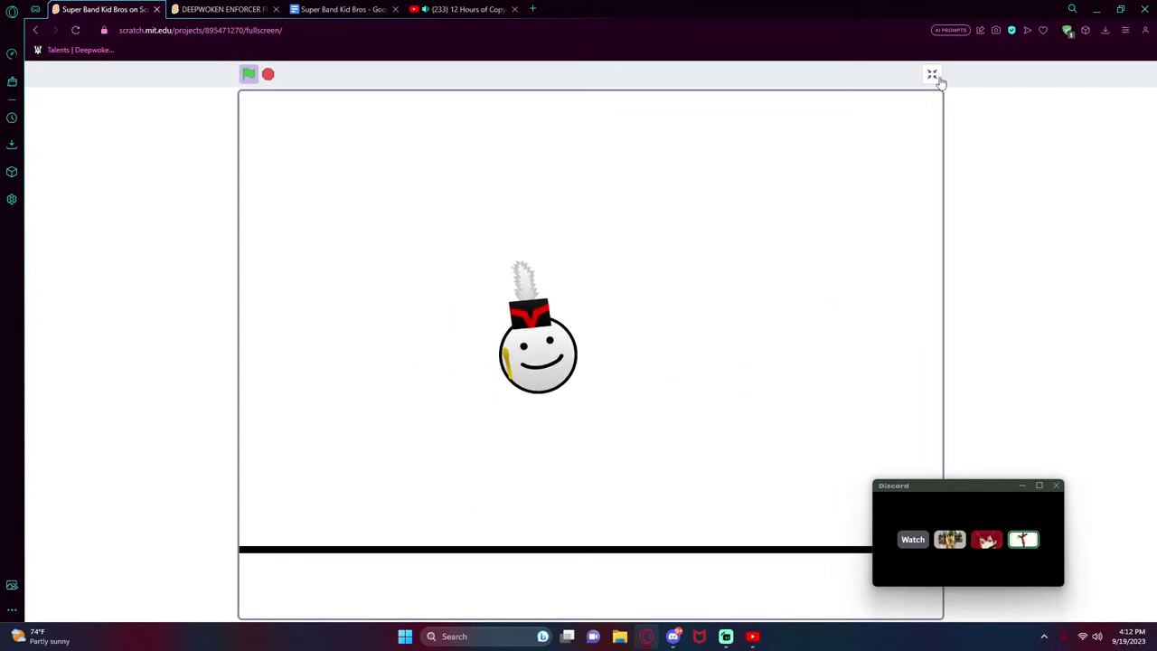
pyautogui.press('Left')
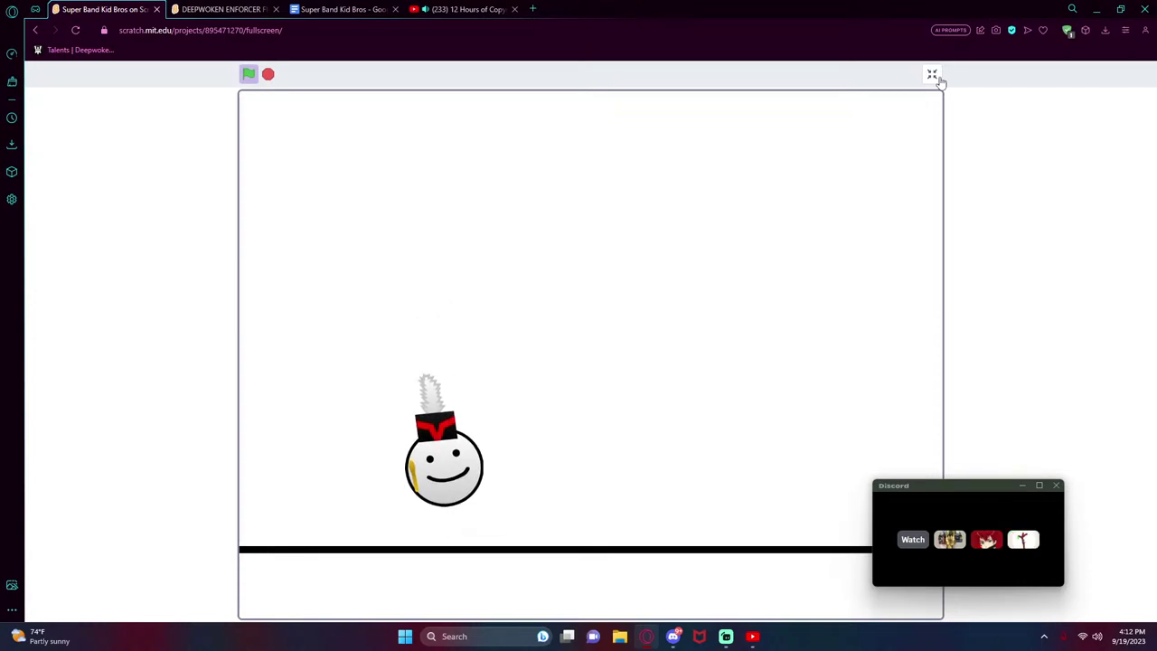
pyautogui.press('Up')
pyautogui.press('Up')
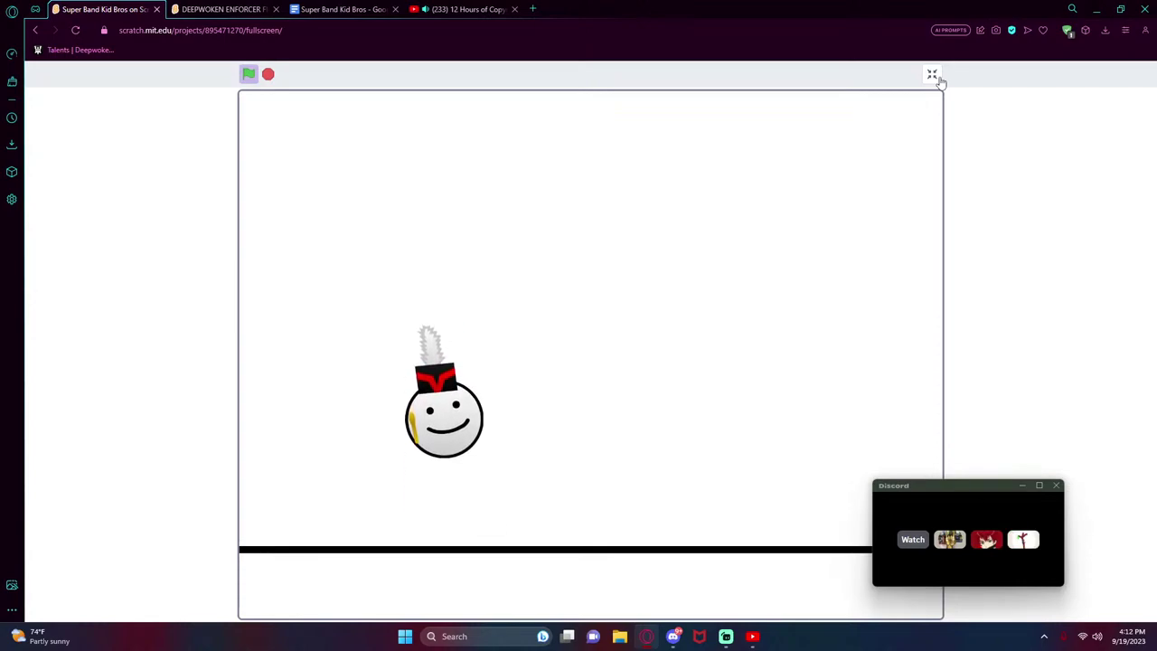
pyautogui.press('Up')
pyautogui.press('Up')
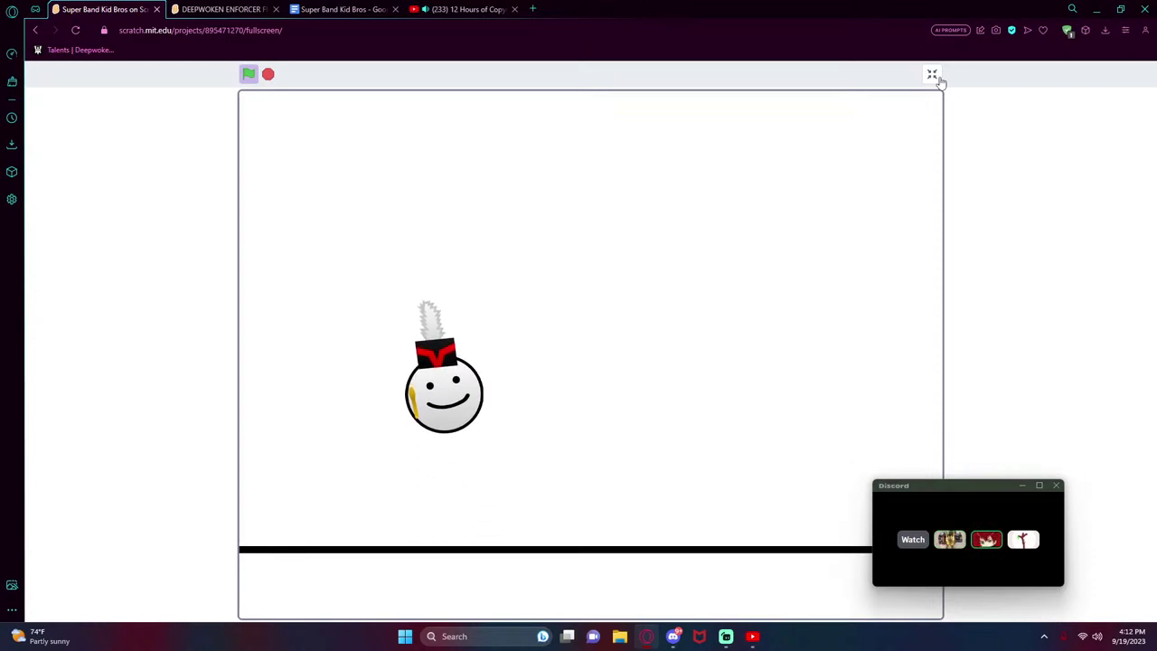
pyautogui.press('Up')
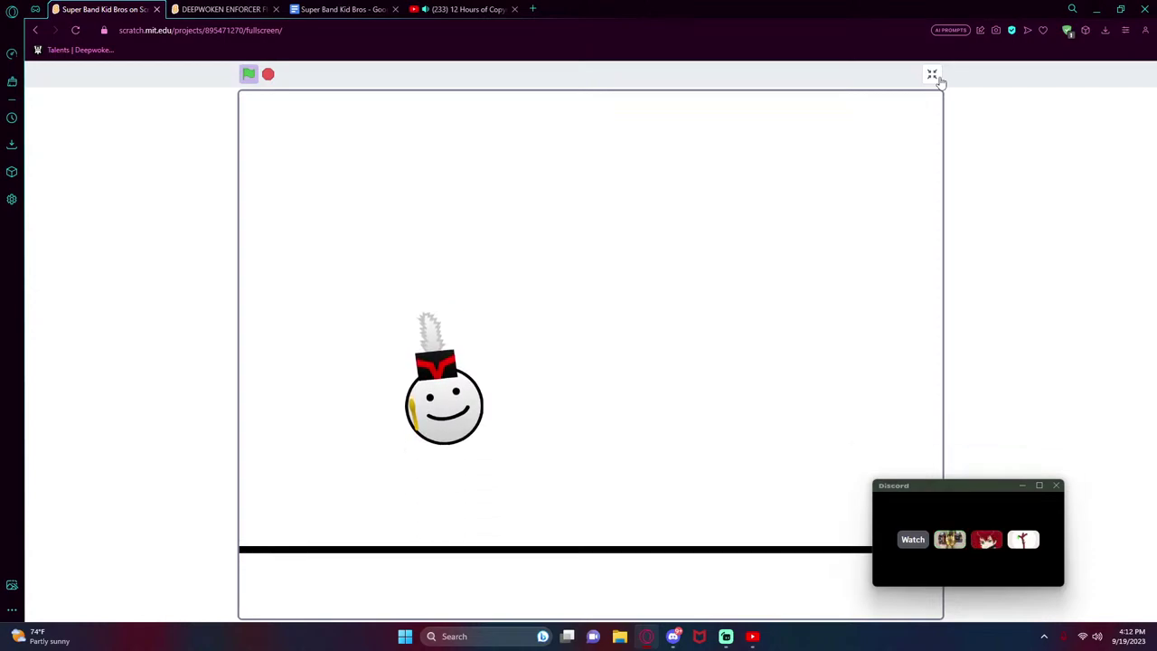
pyautogui.press('Left')
pyautogui.press('Right')
pyautogui.press('Up')
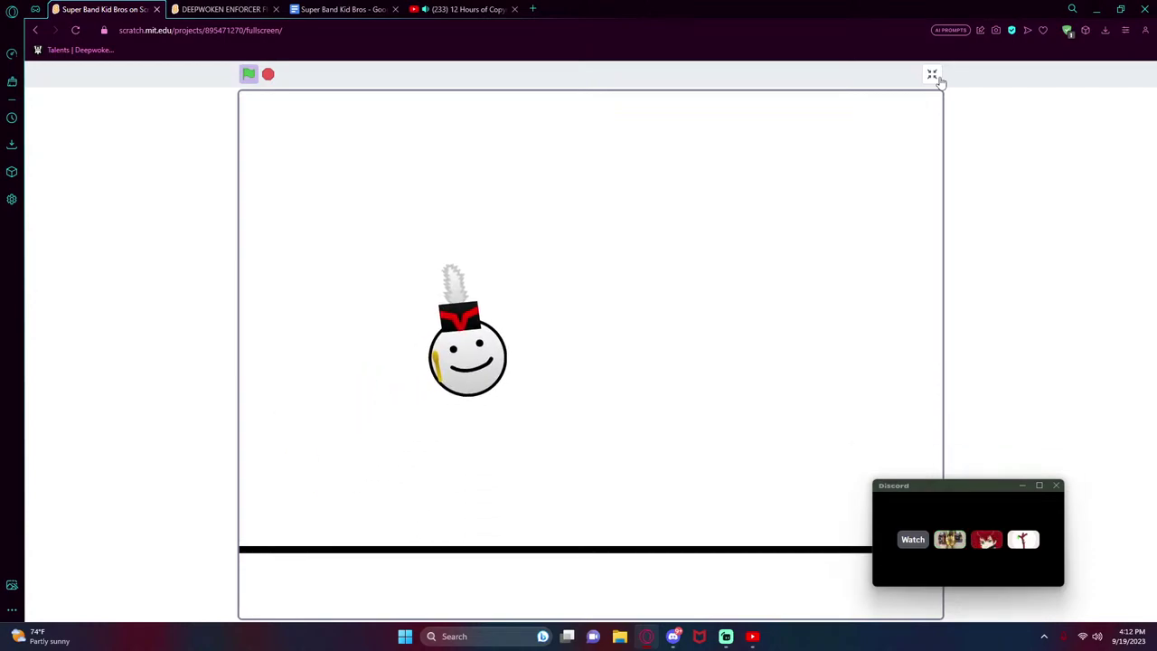
pyautogui.press('Left')
pyautogui.press('Up')
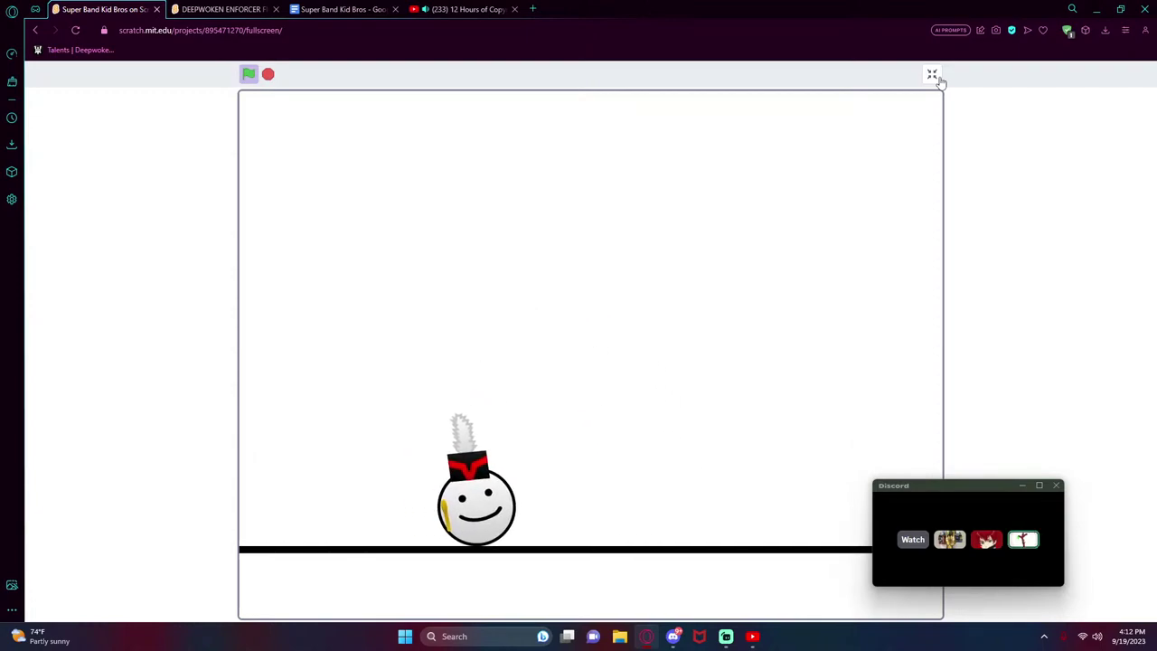
# - Return to the editor from full screen and set Player1's size to 80
pyautogui.click(931, 75)
pyautogui.click(990, 382)
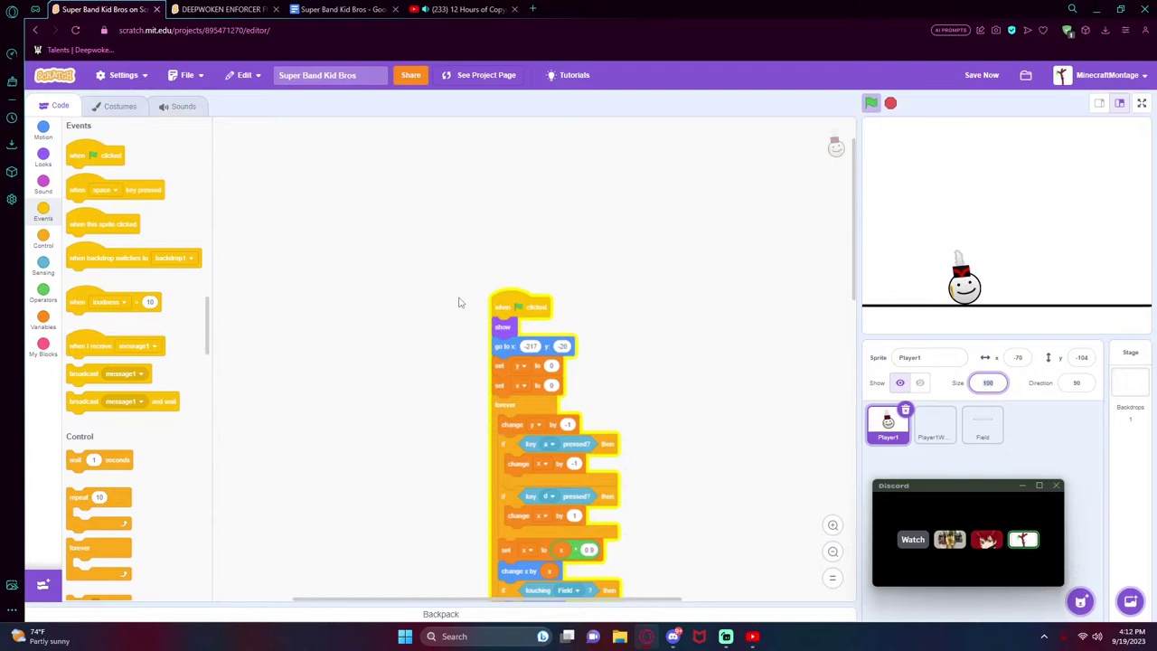
pyautogui.write('80')
pyautogui.press('Return')
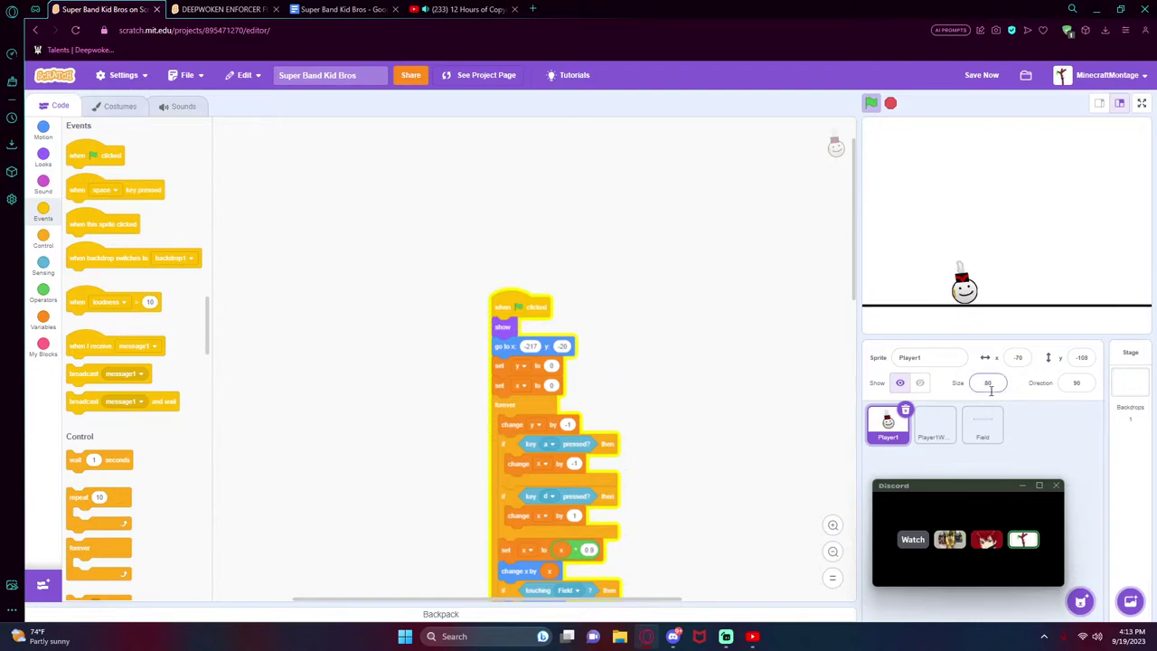
# - Playtest the resized Player1 in full screen with jumps, short back-and-forth moves and a run to the stage's right edge
pyautogui.click(1141, 103)
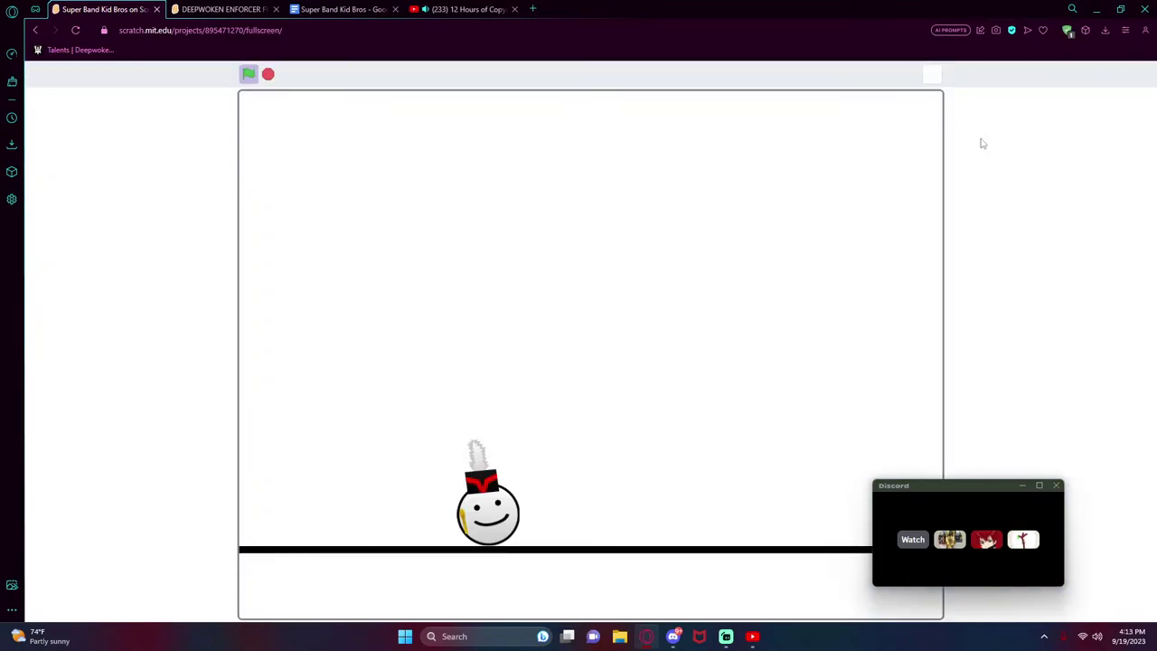
pyautogui.press('Left')
pyautogui.press('Up')
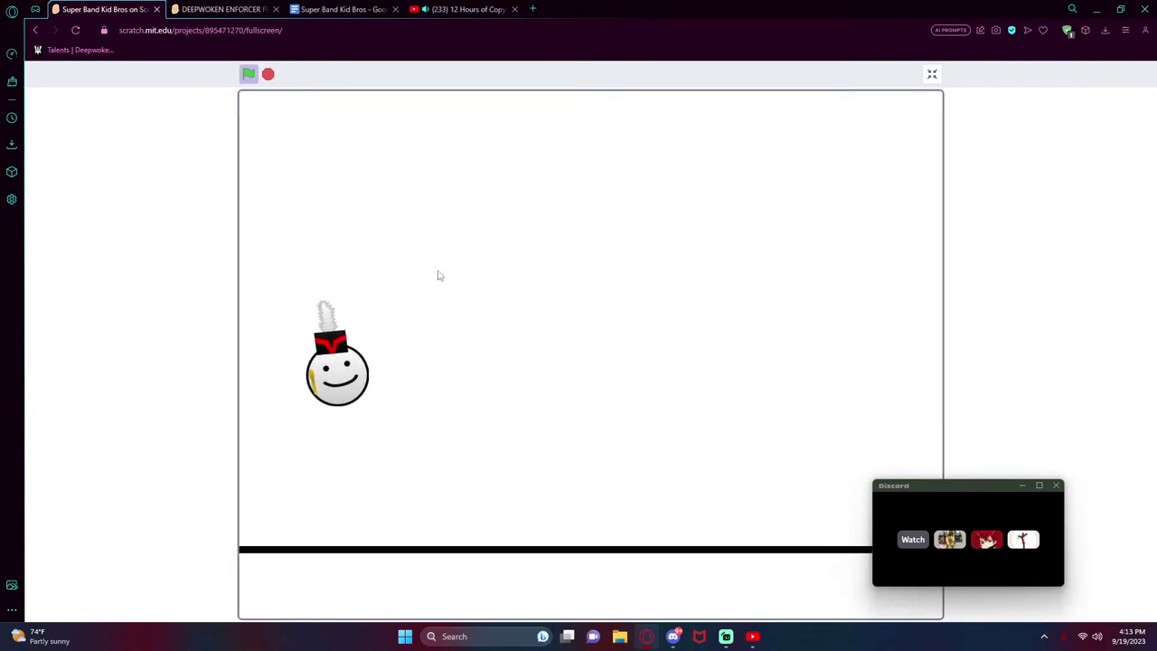
pyautogui.press('Right')
pyautogui.press('Up')
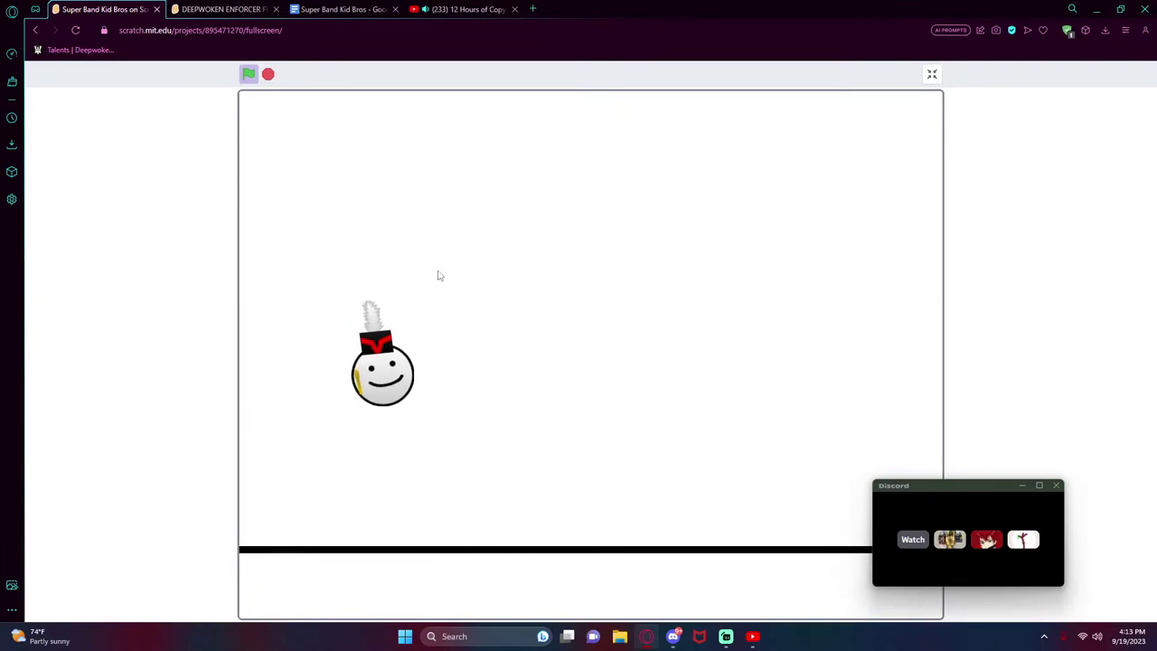
pyautogui.press('Right')
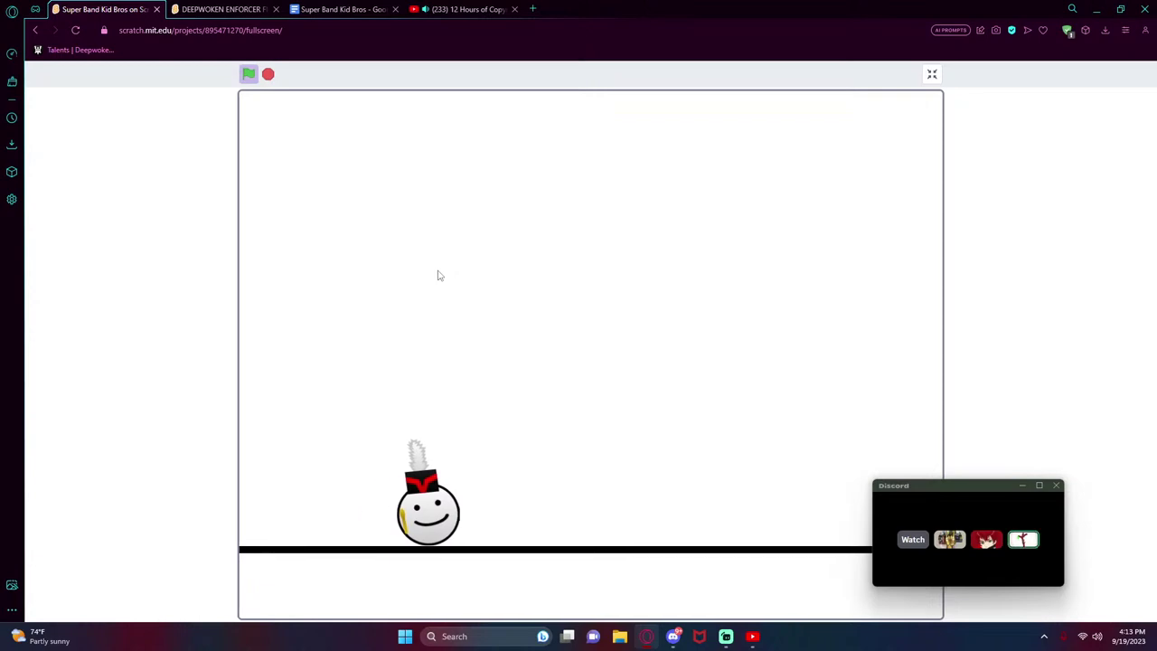
pyautogui.press('Left')
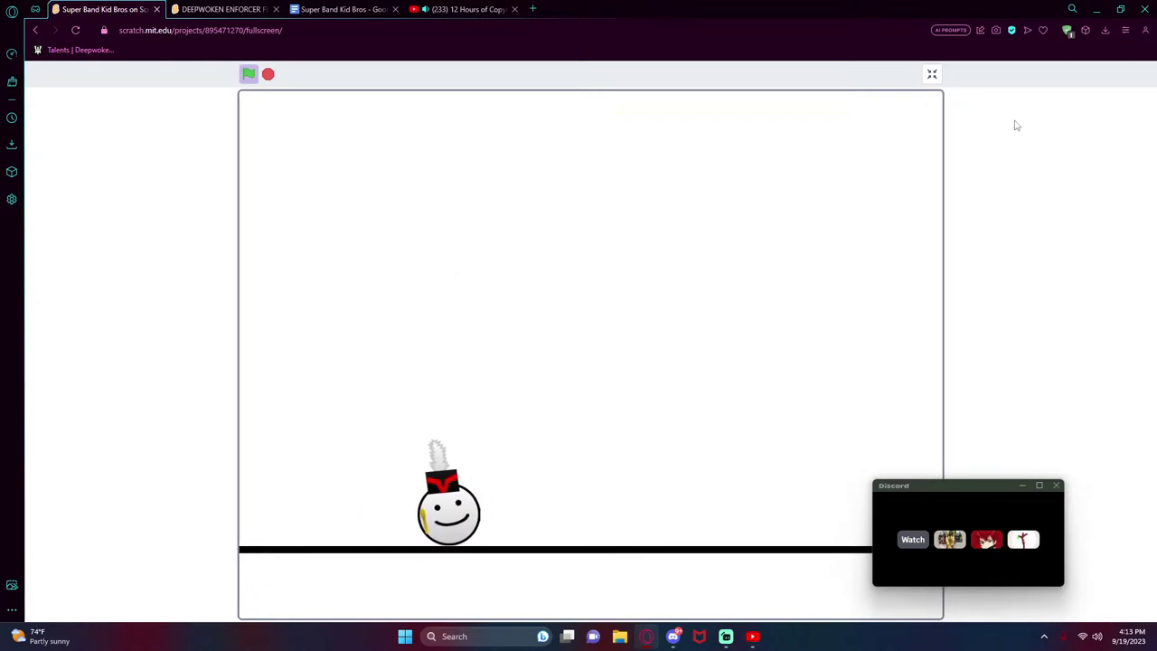
pyautogui.press('Left')
pyautogui.press('Right')
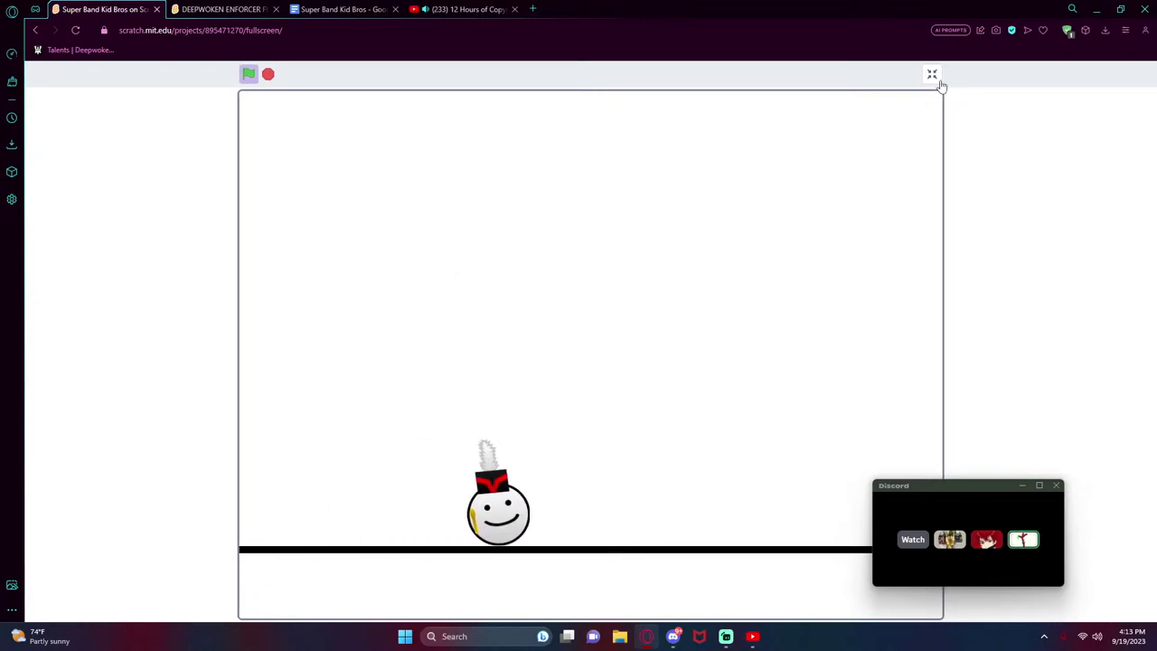
pyautogui.press('Left')
pyautogui.press('Left')
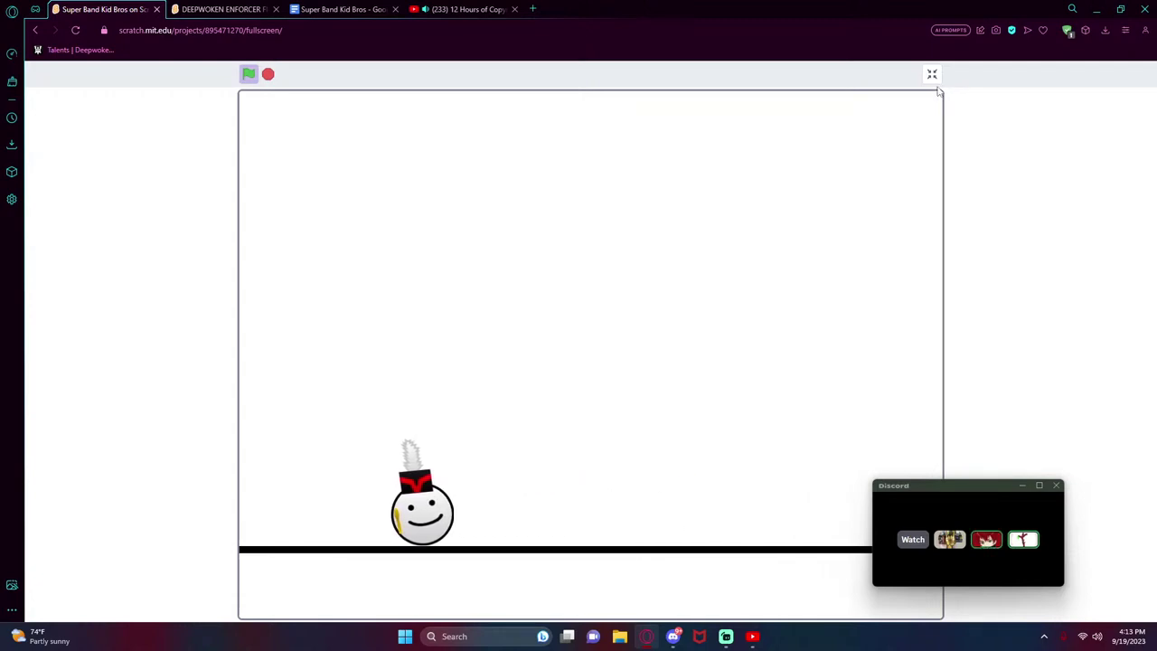
pyautogui.press('Right')
pyautogui.press('Left')
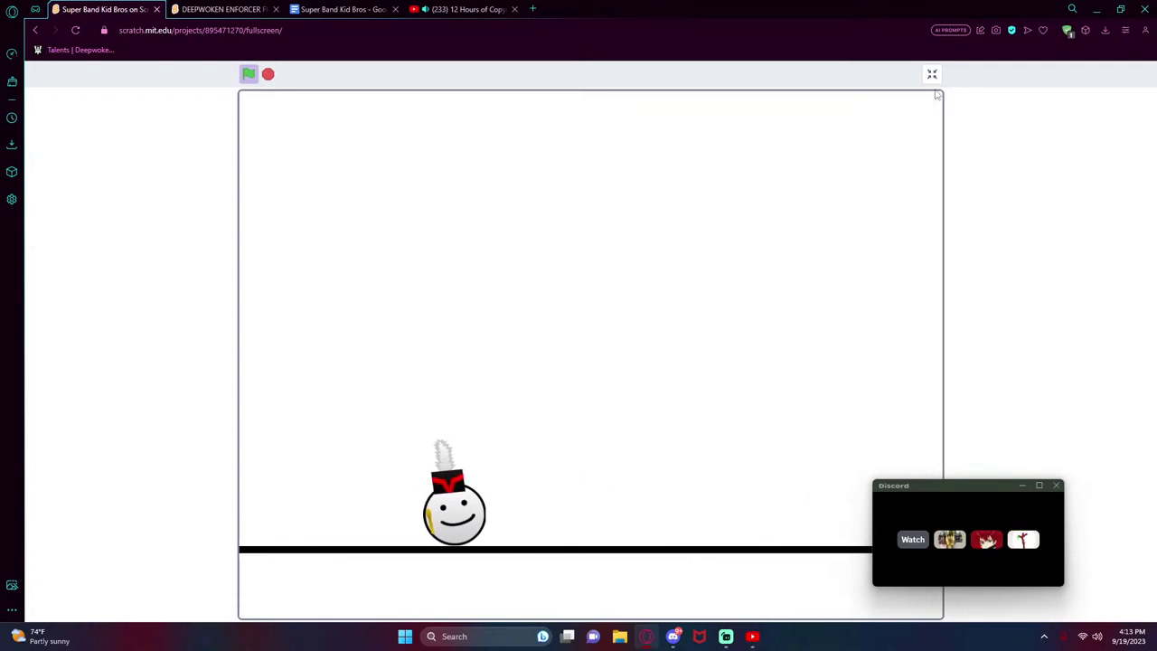
pyautogui.press('Right')
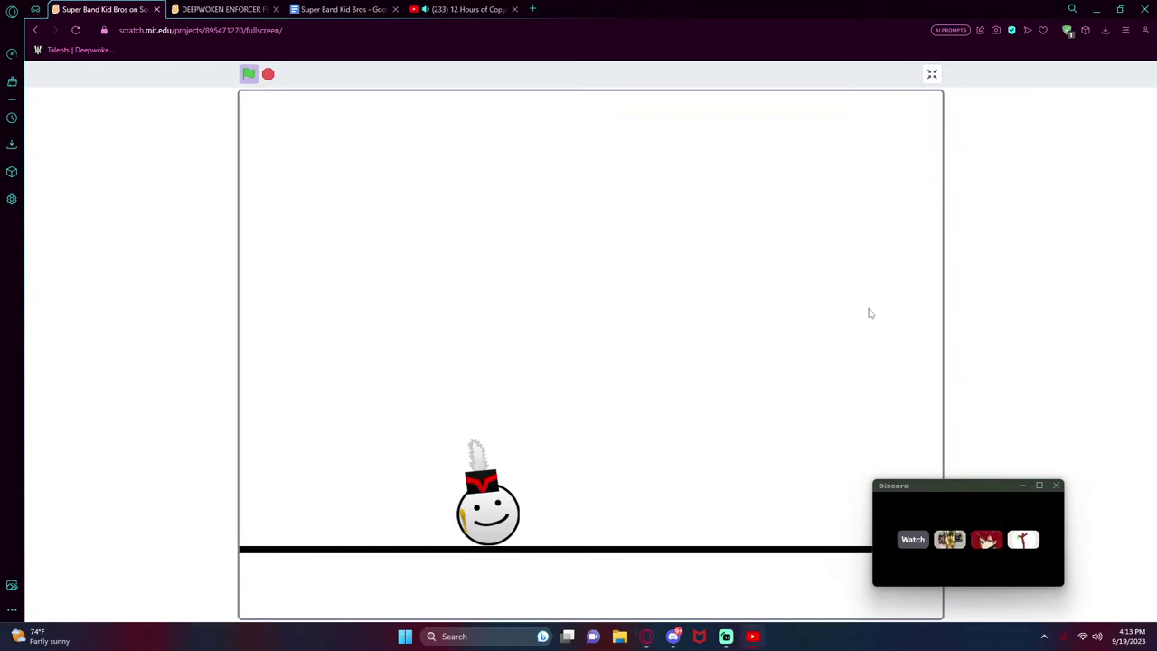
pyautogui.press('Up')
pyautogui.press('Right')
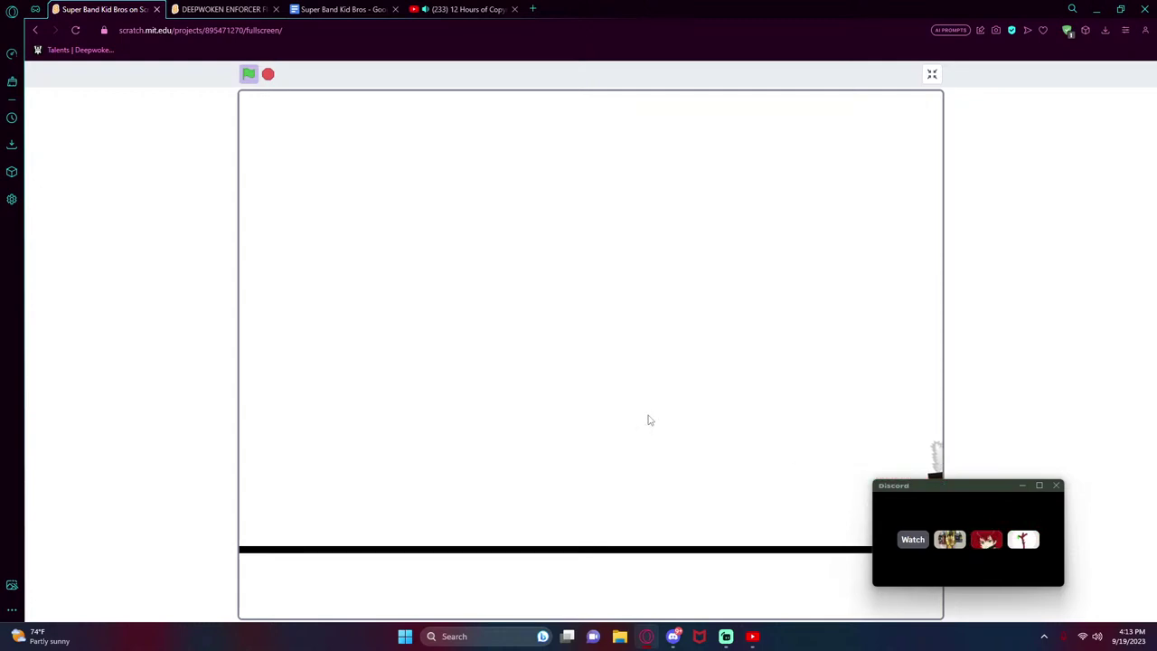
# - Restart the project with the green flag, test Player1's jumps and runs across the Field, and leave full screen
pyautogui.click(247, 75)
pyautogui.press('Up')
pyautogui.press('Left')
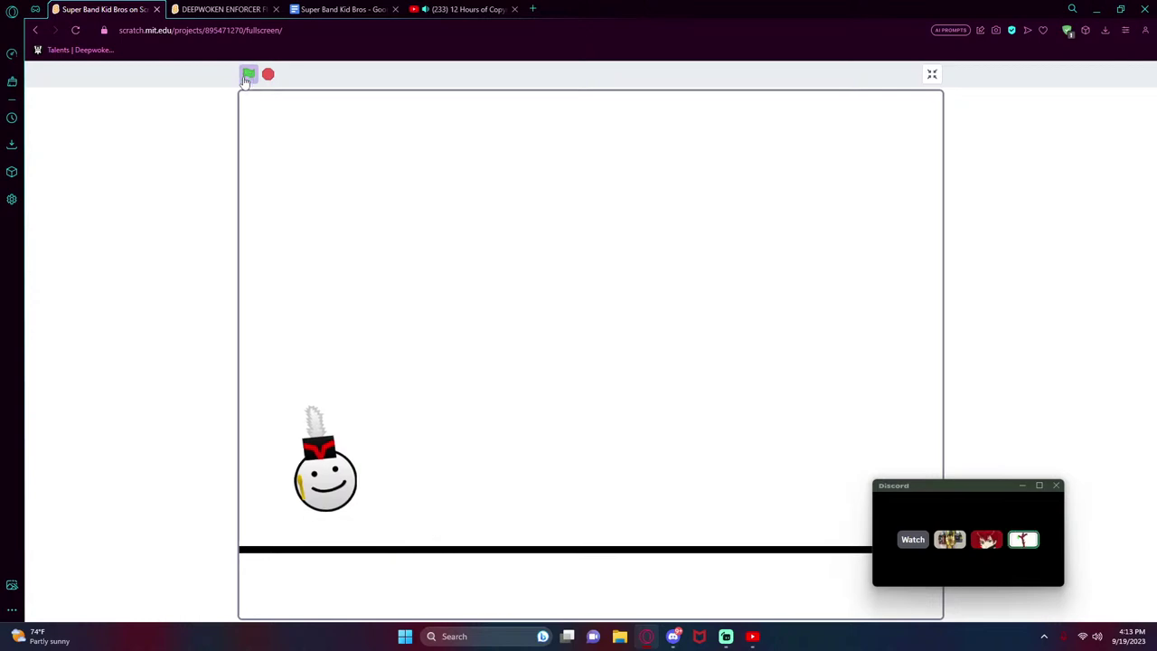
pyautogui.press('Up')
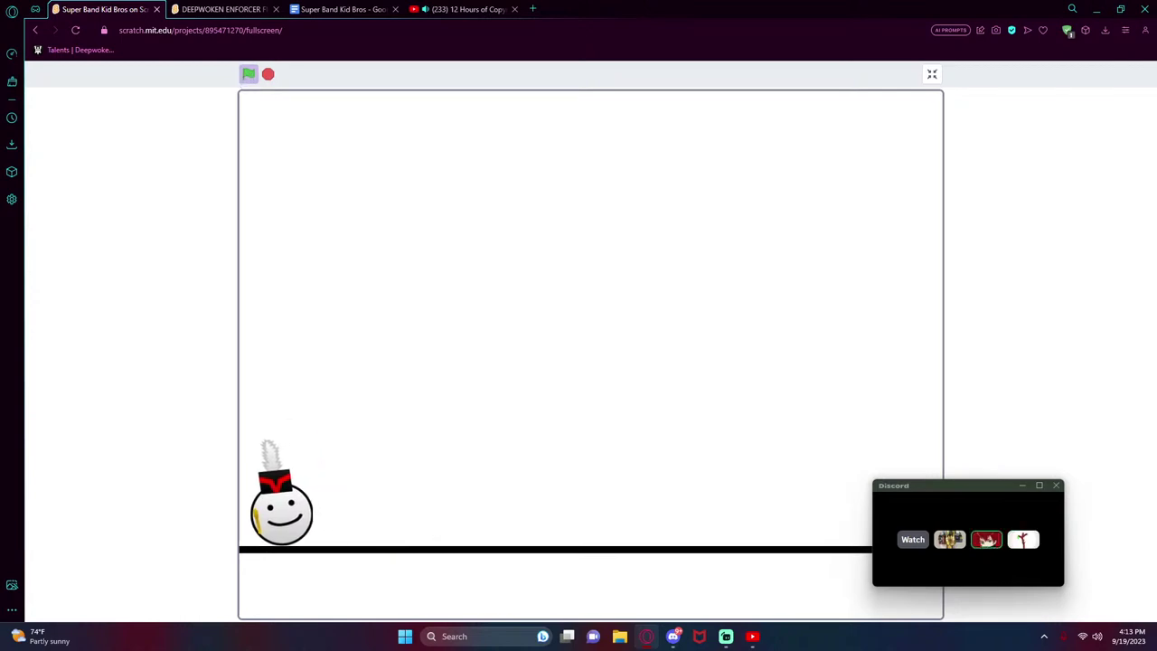
pyautogui.press('Right')
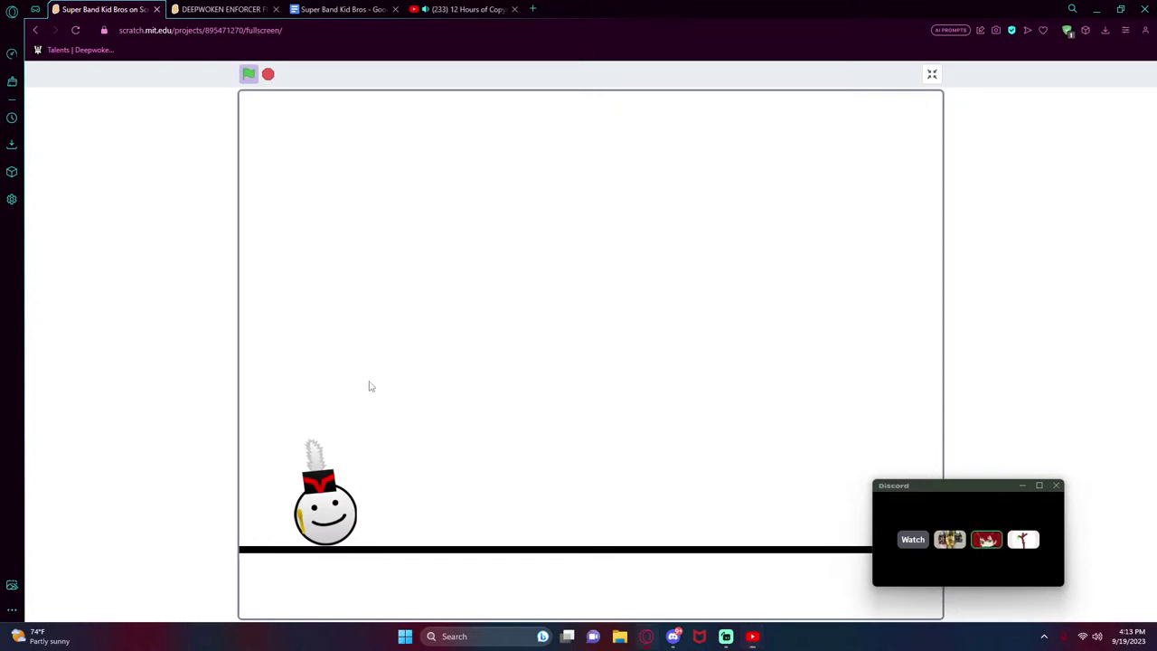
pyautogui.press('Right')
pyautogui.press('Up')
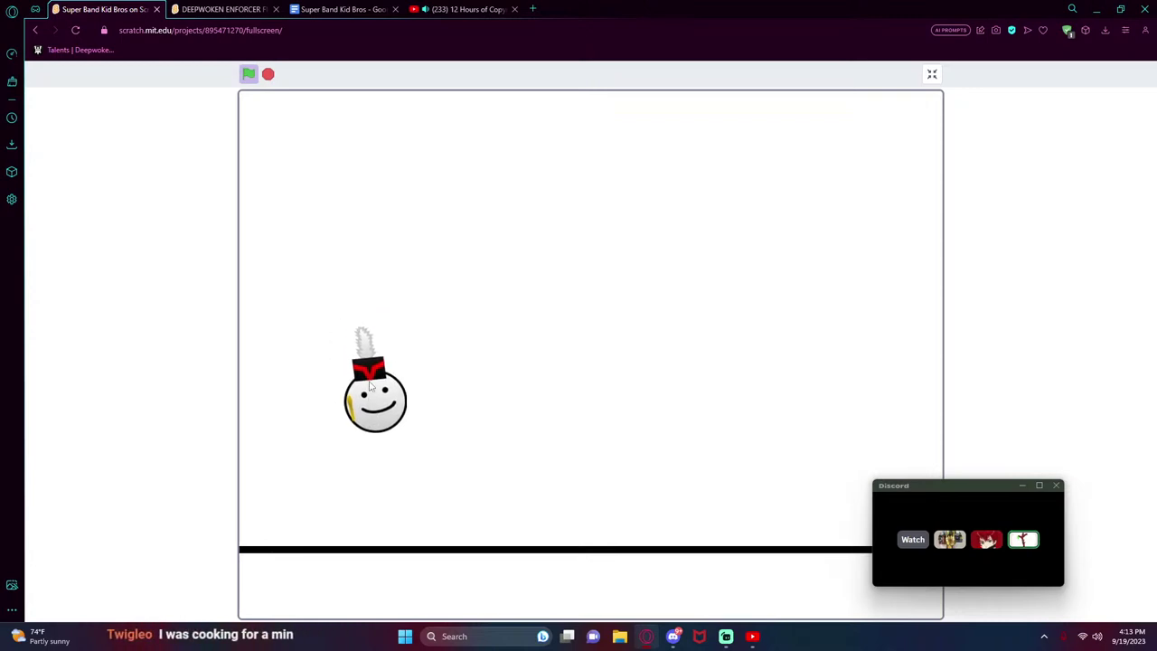
pyautogui.press('Right')
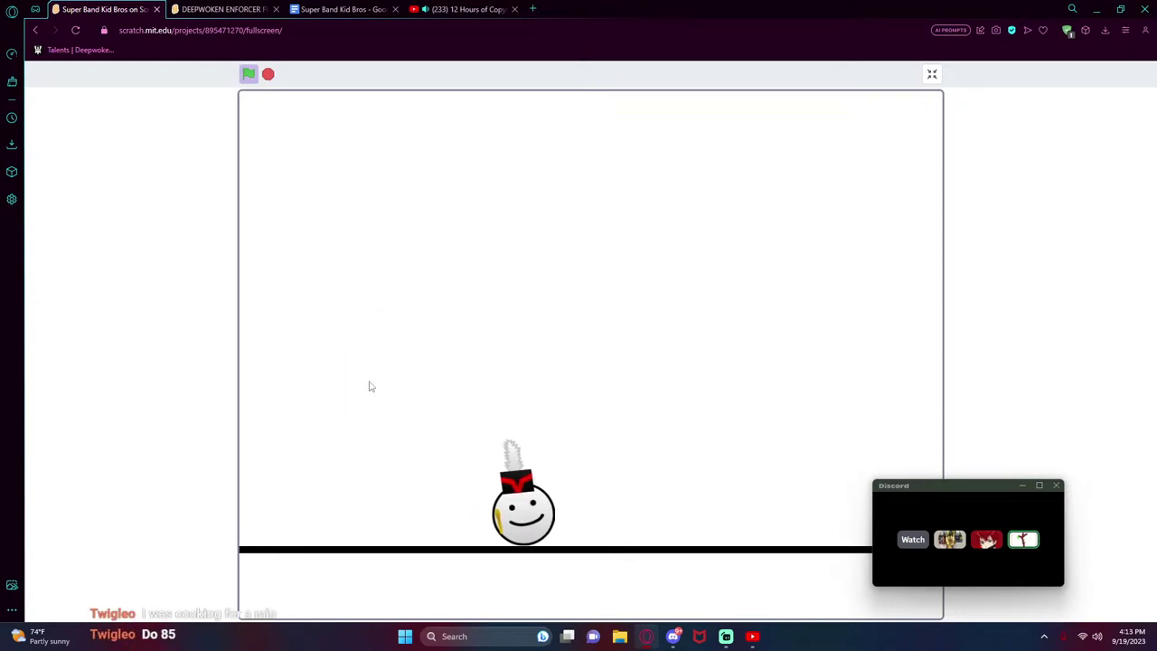
pyautogui.press('Right')
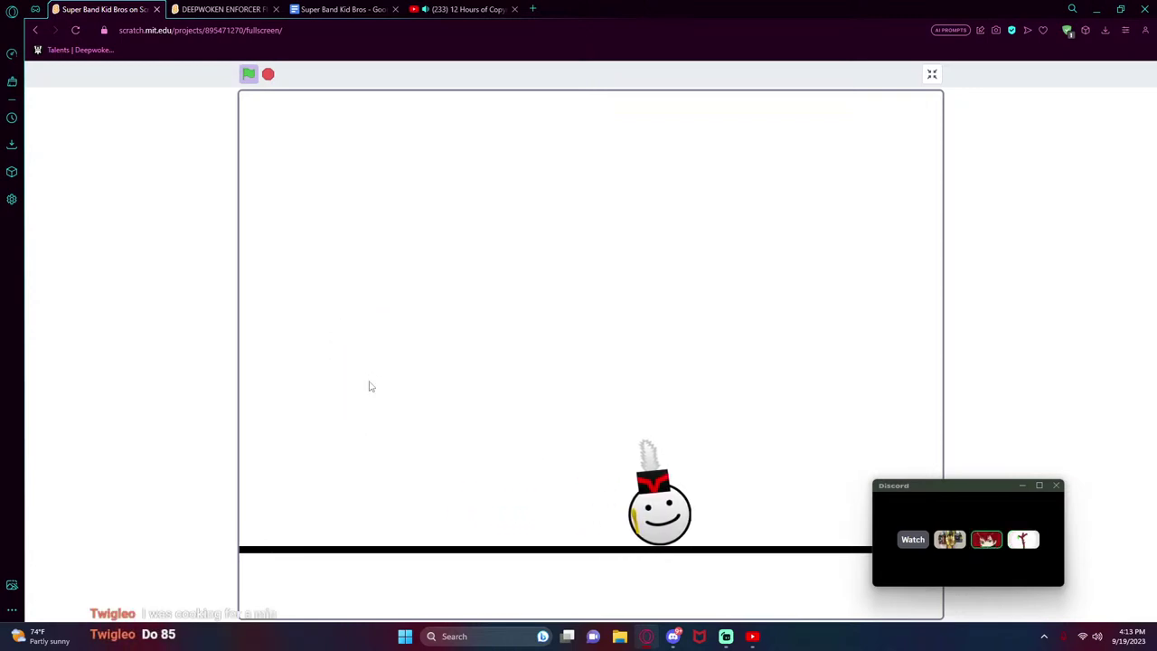
pyautogui.press('Left')
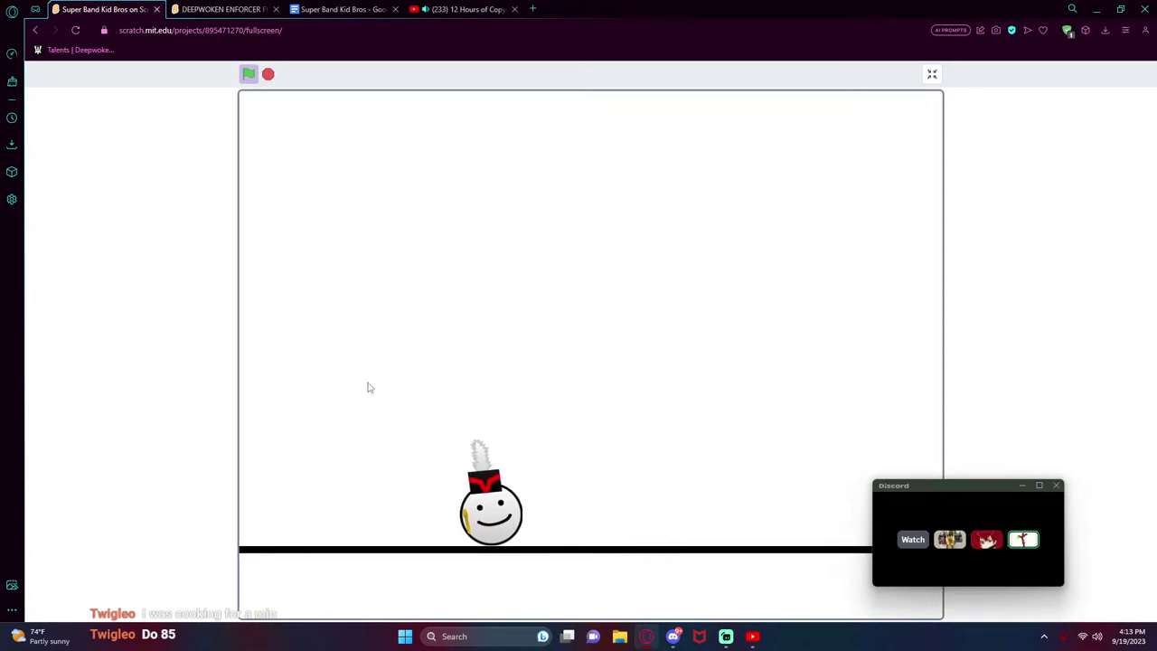
pyautogui.press('Left')
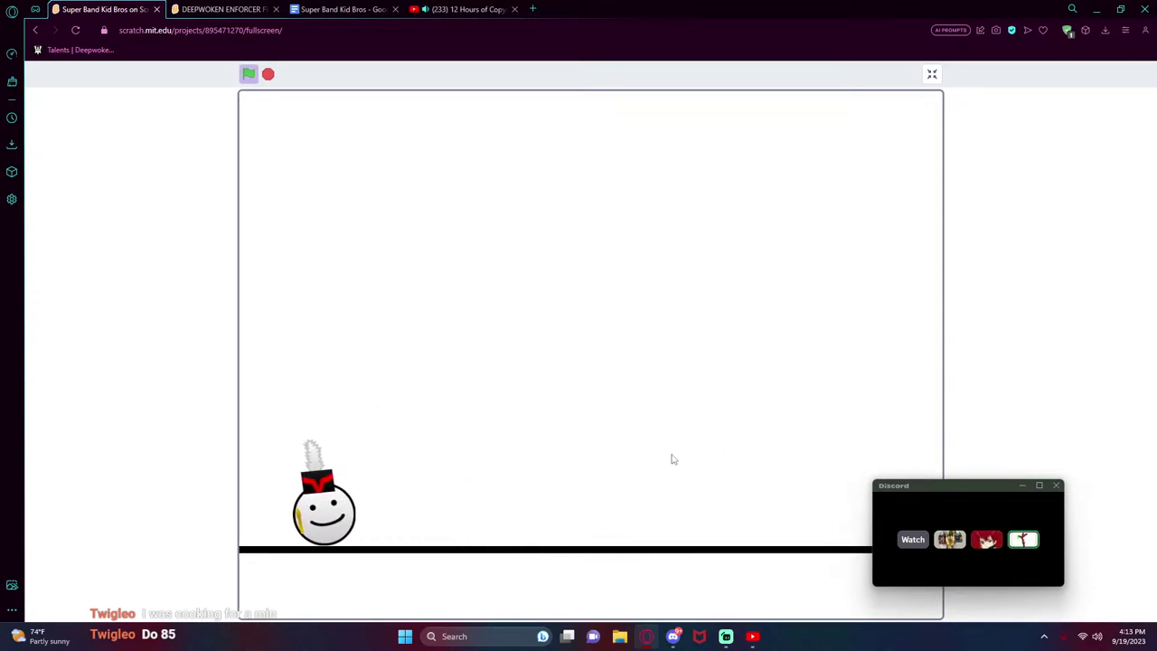
pyautogui.click(932, 74)
# - Test Player1's movement on the editor's small stage, moving it left with a and right with d, on the ground and in midair
pyautogui.scroll(5, 680, 480)
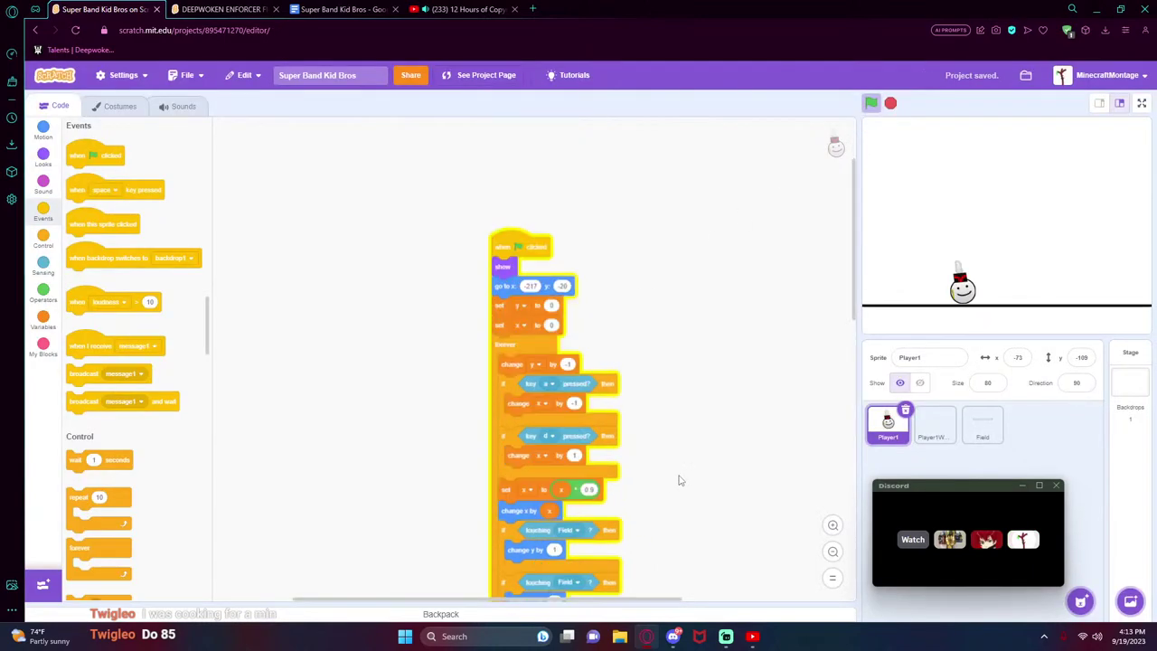
pyautogui.scroll(3, 680, 480)
pyautogui.press('d')
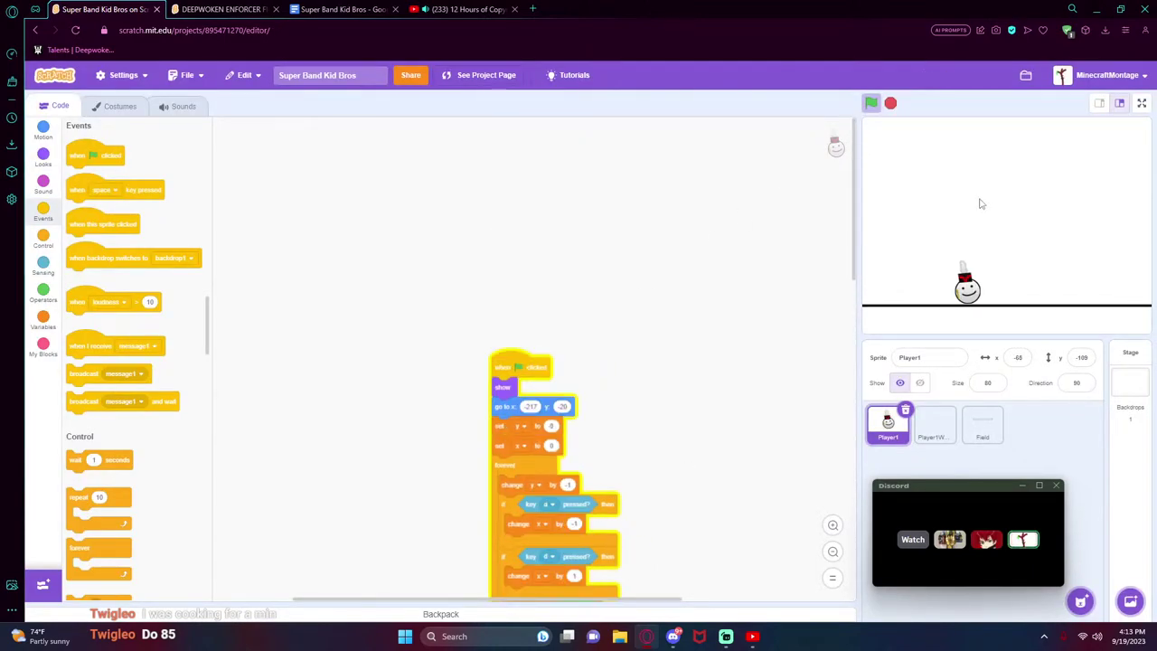
pyautogui.press('a')
pyautogui.press('d')
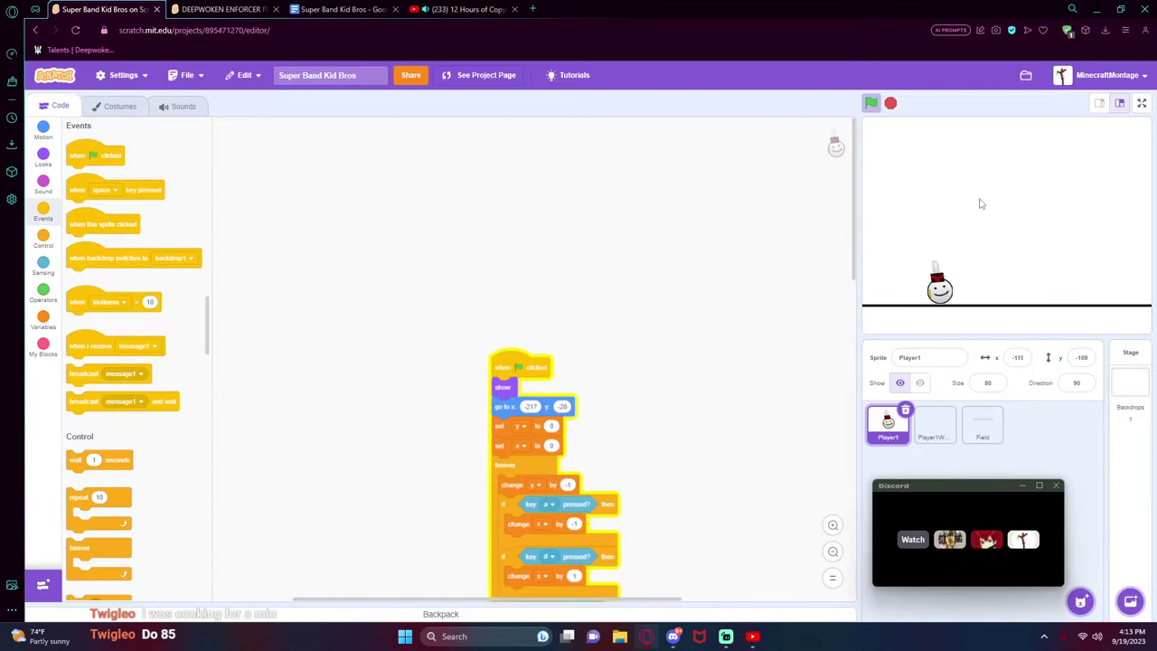
pyautogui.press('d')
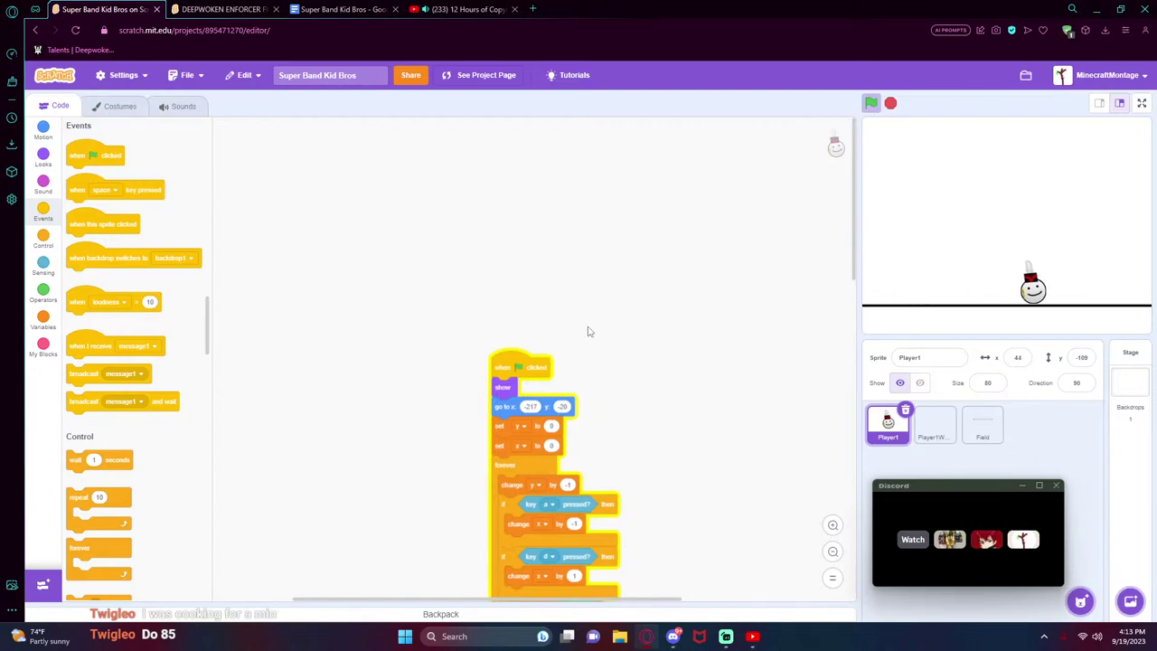
pyautogui.press('d')
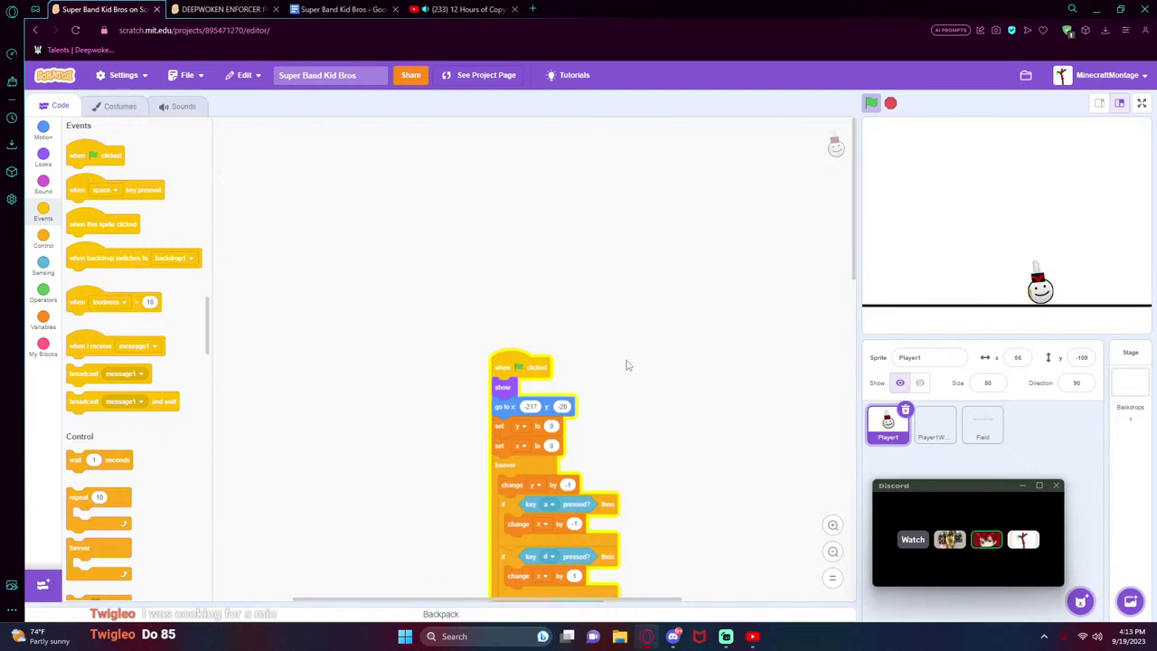
pyautogui.press('a')
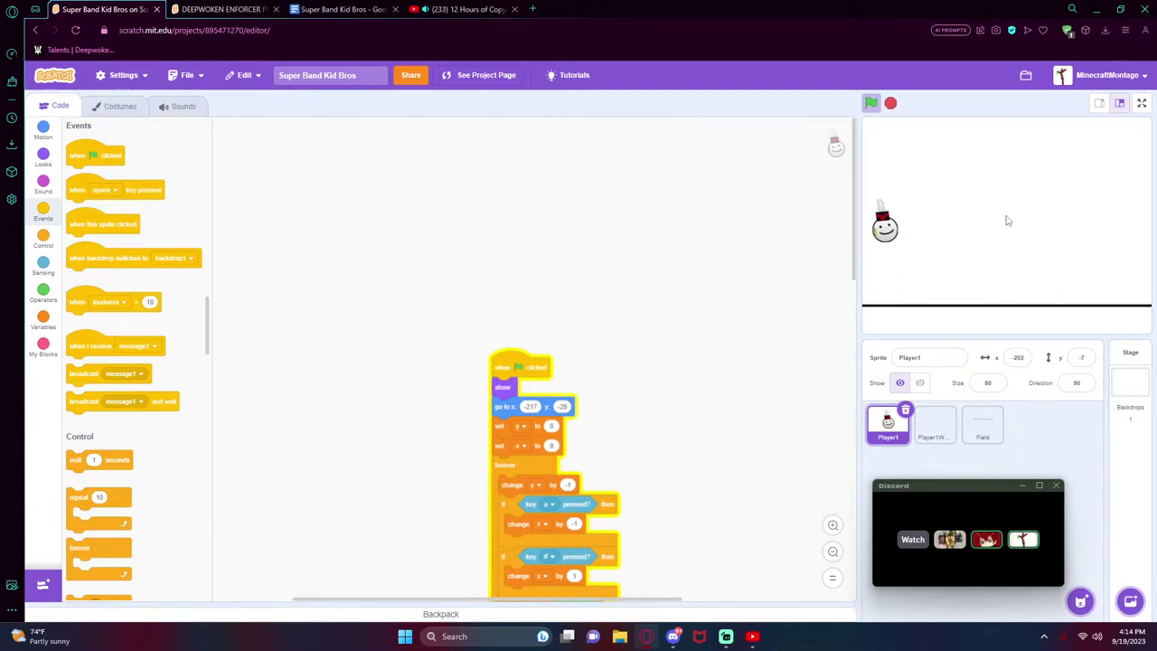
pyautogui.press('d')
pyautogui.press('a')
pyautogui.press('d')
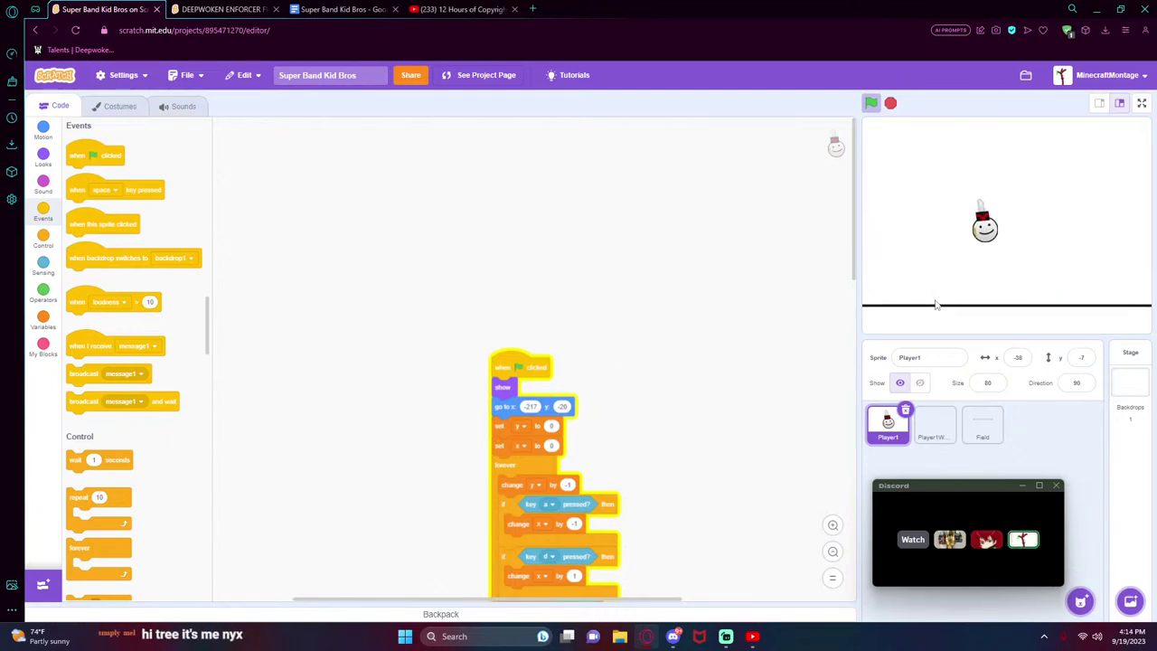
pyautogui.press('a')
pyautogui.press('d')
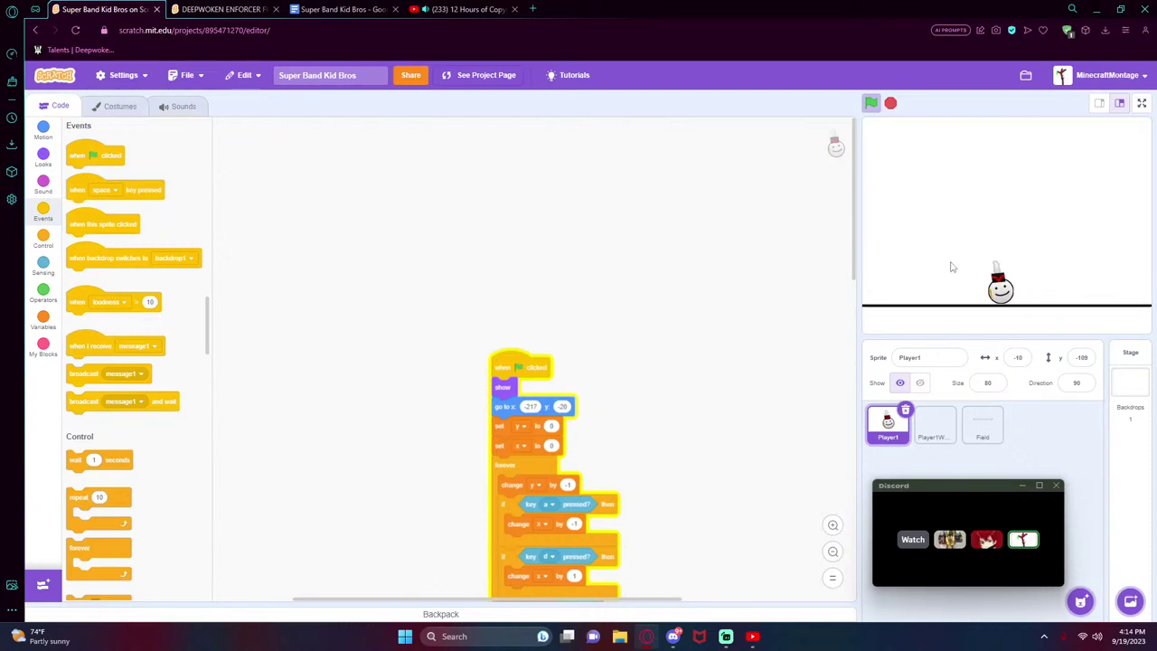
# - Playtest Player1 on the small stage, running back and forth with a and d and jumping with w
pyautogui.press('a')
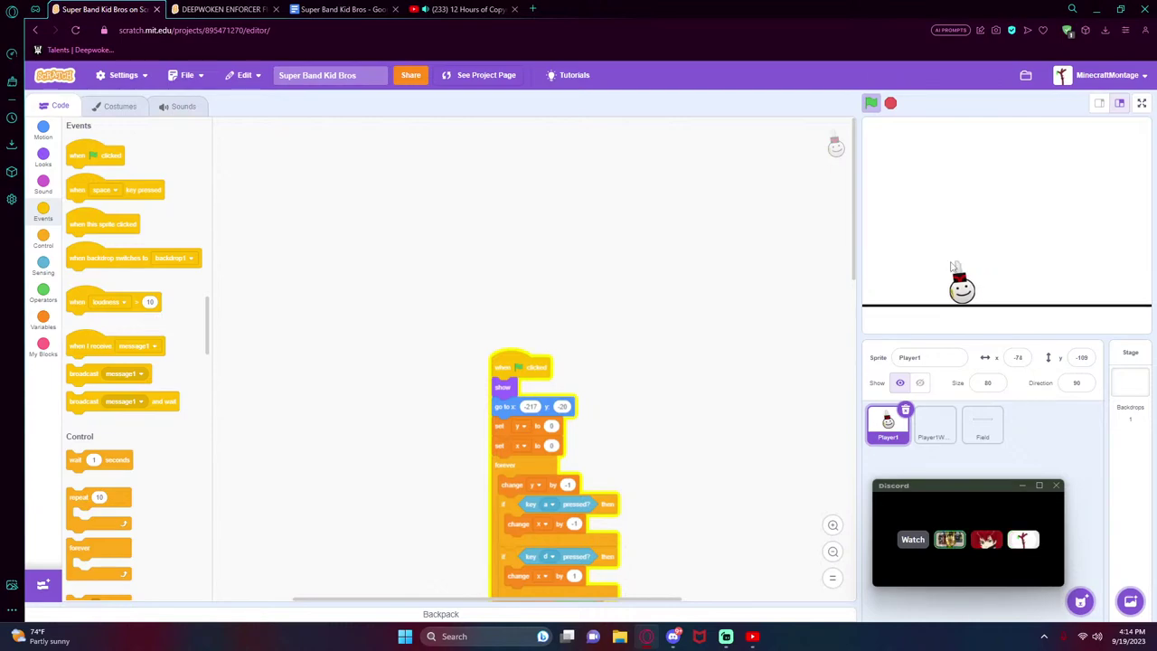
pyautogui.press('w')
pyautogui.press('d')
pyautogui.press('a')
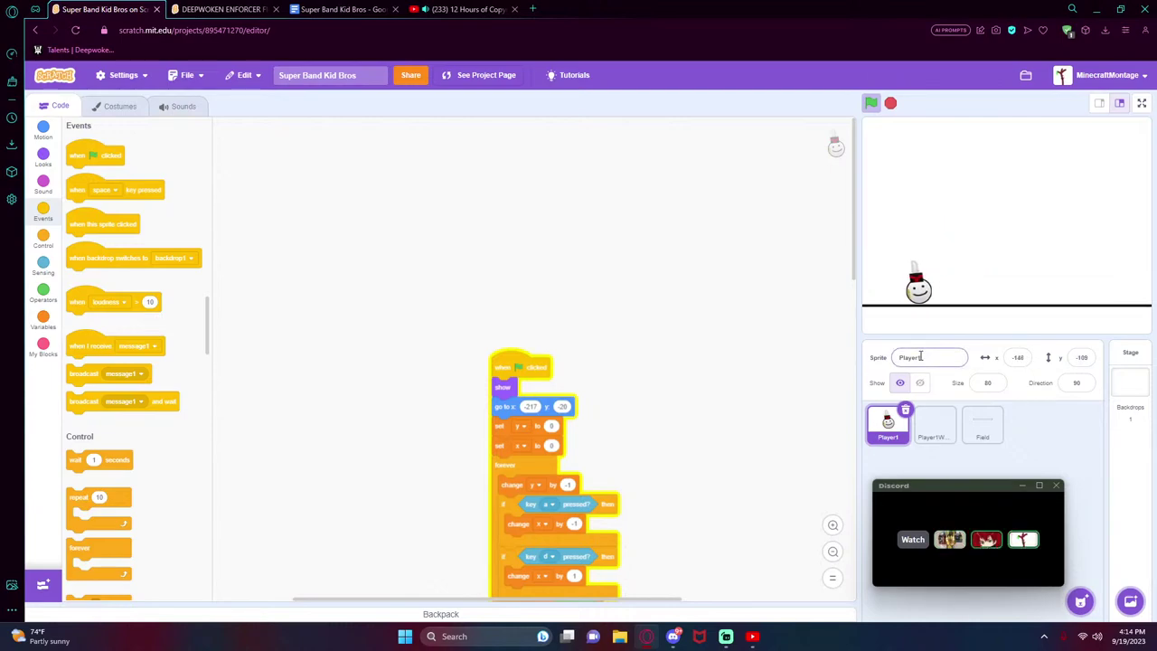
pyautogui.press('d')
pyautogui.press('a')
pyautogui.press('d')
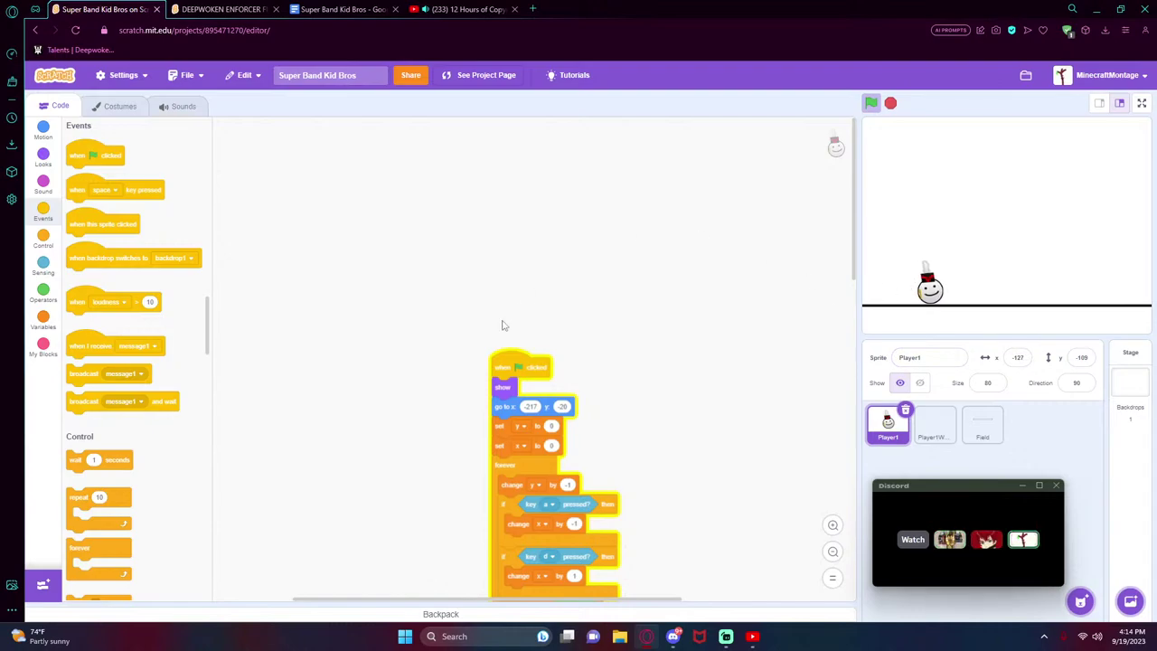
# - Switch to the YouTube music video, mute its volume, and return to the Super Band Kid Bros project in Scratch
pyautogui.click(461, 9)
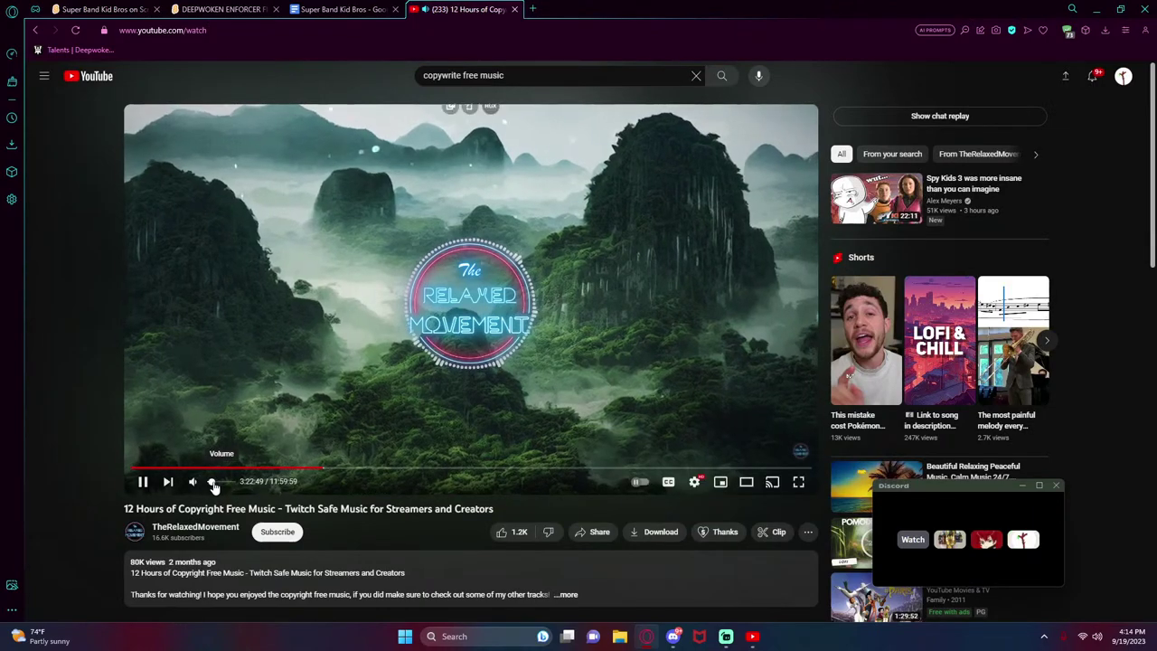
pyautogui.click(210, 485)
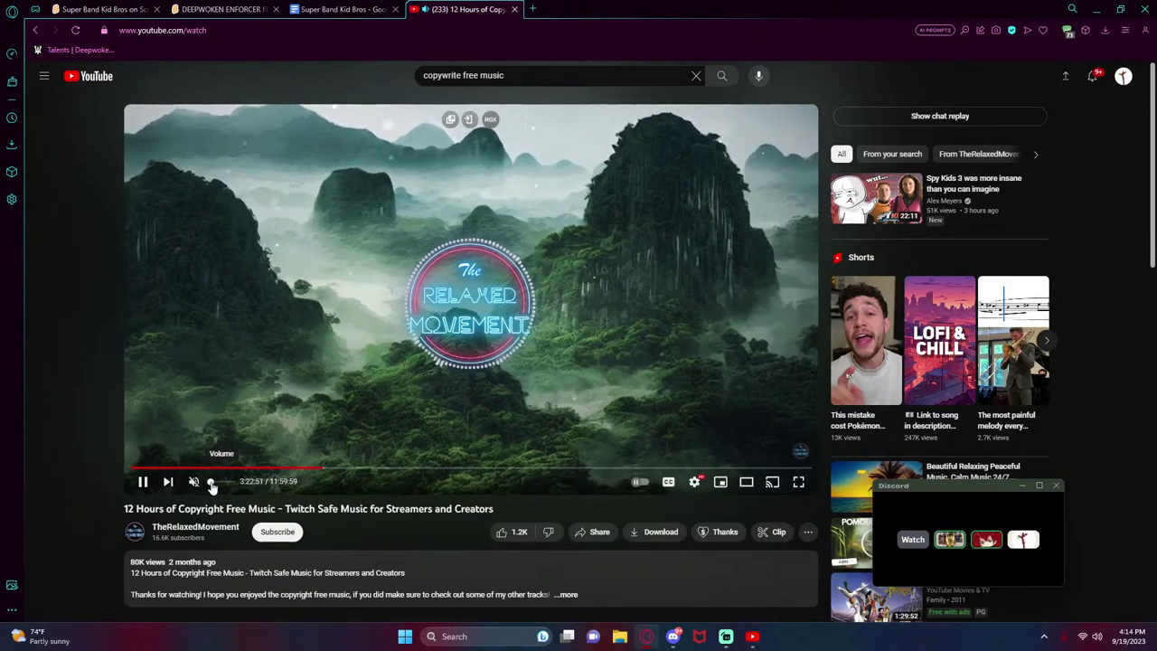
pyautogui.click(104, 9)
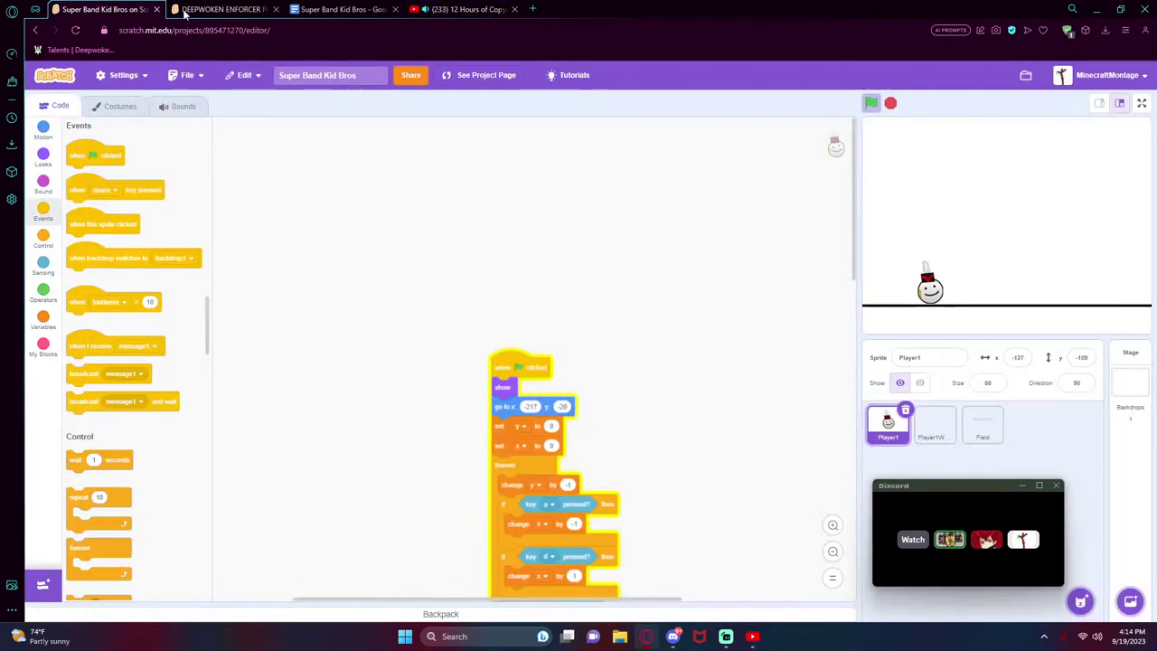
# - Test Player1's running and jumping once more with d, a and w, and shift the floating Discord window slightly aside
pyautogui.press('d')
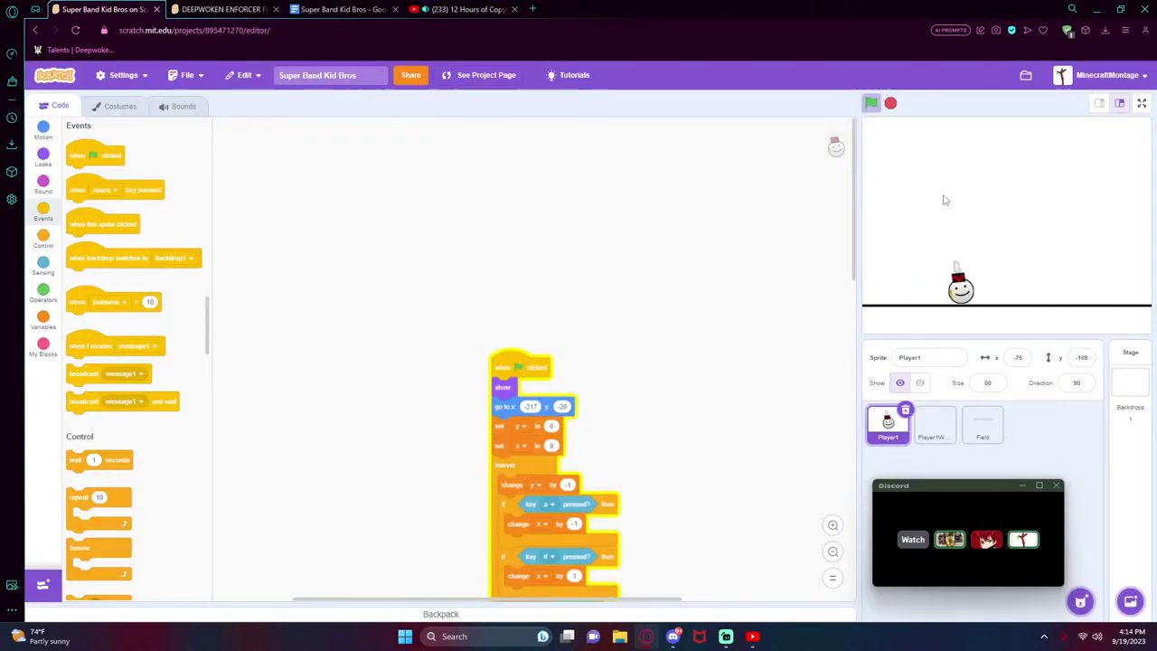
pyautogui.press('a')
pyautogui.press('w')
pyautogui.press('d')
pyautogui.moveTo(922, 496)
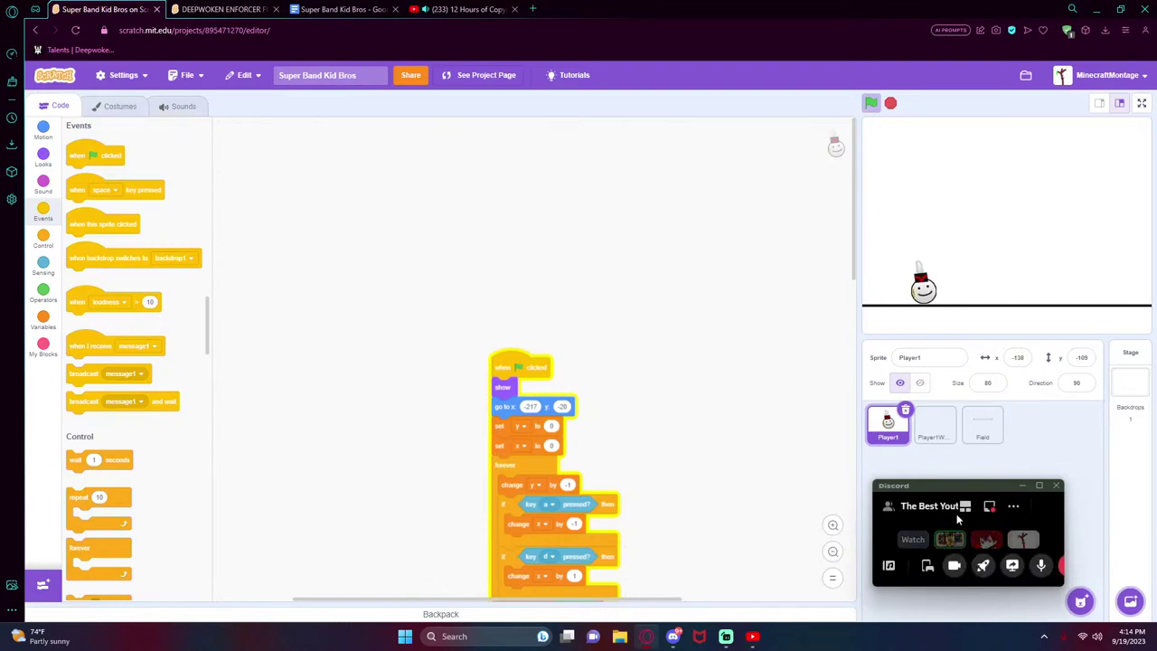
pyautogui.moveTo(948, 488); pyautogui.dragTo(971, 492)
# - Duplicate Player1's Pit costume
pyautogui.click(106, 112)
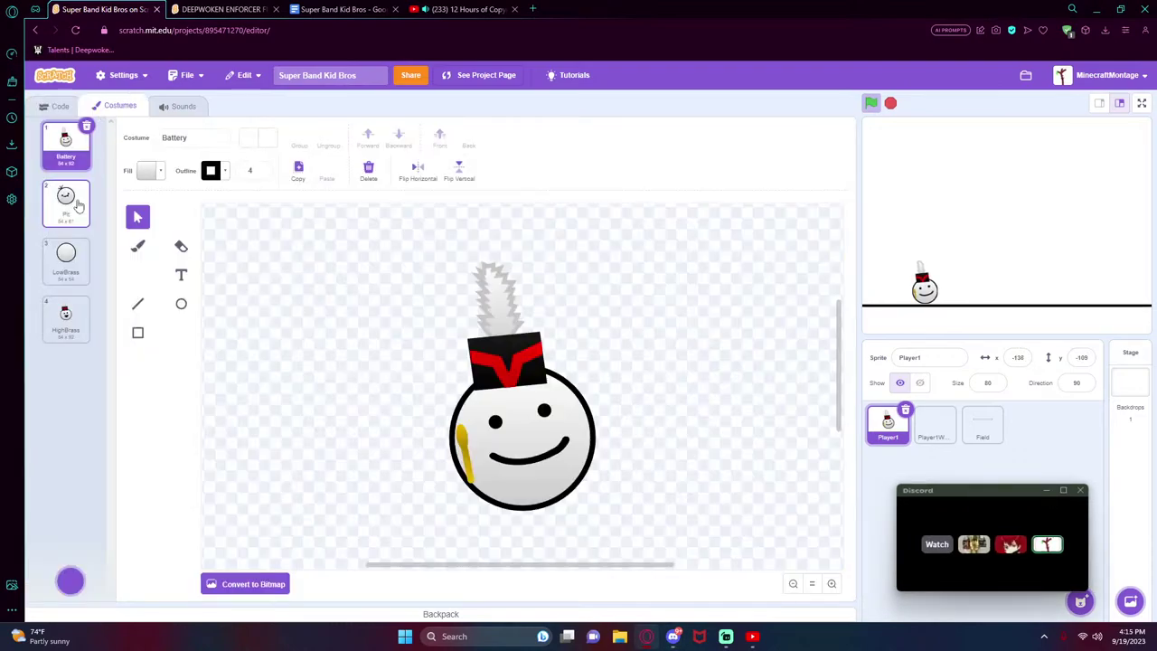
pyautogui.click(78, 207)
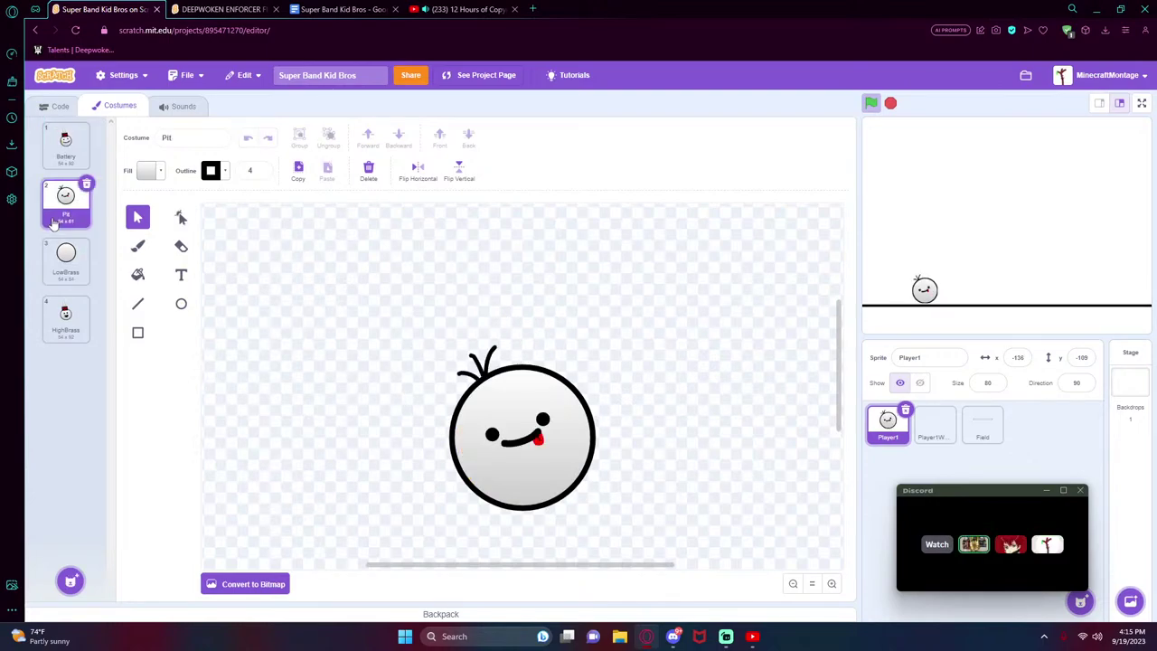
pyautogui.rightClick(56, 223)
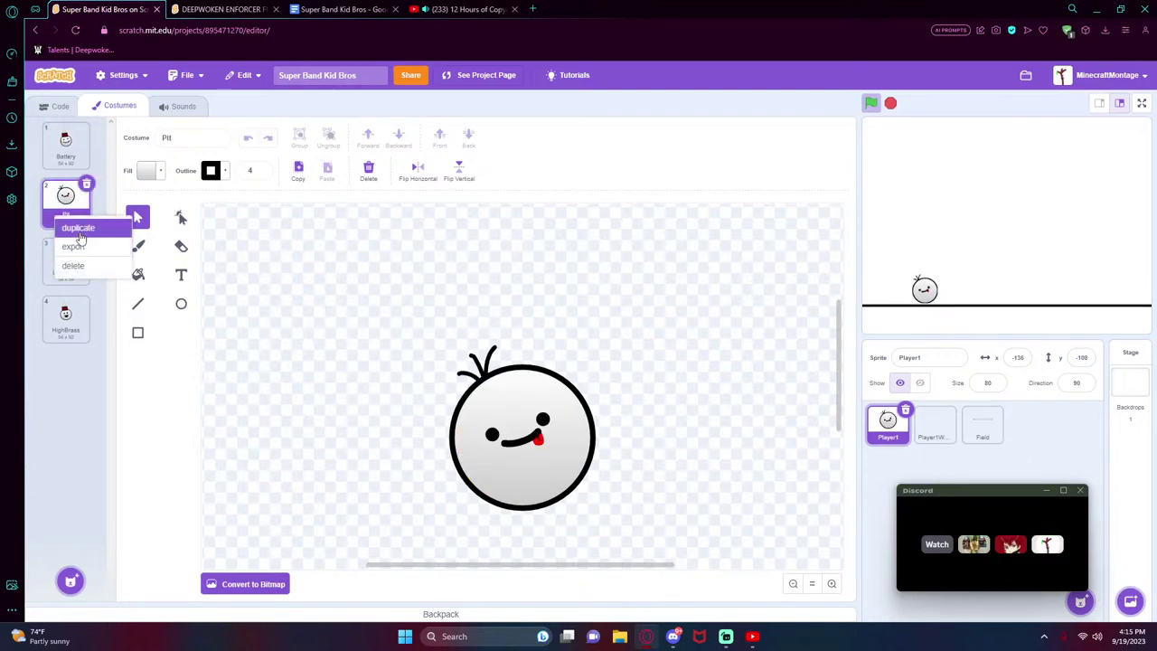
pyautogui.click(80, 232)
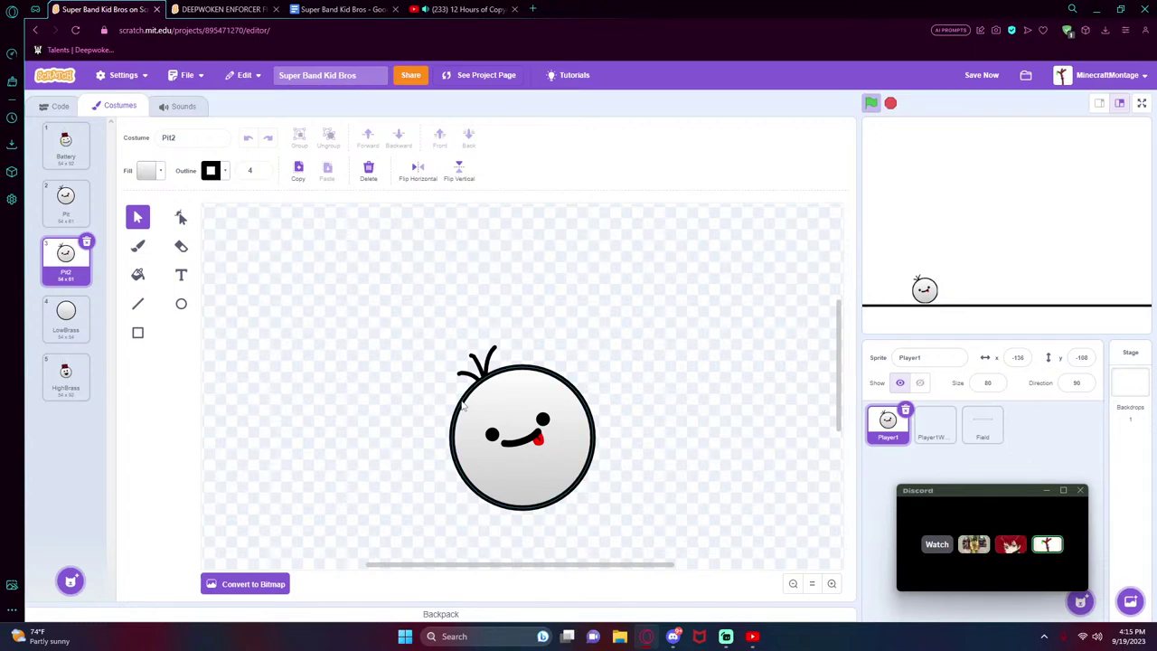
# - Stretch both round eyes of the Pit2 costume downward into tall ovals
pyautogui.click(492, 435)
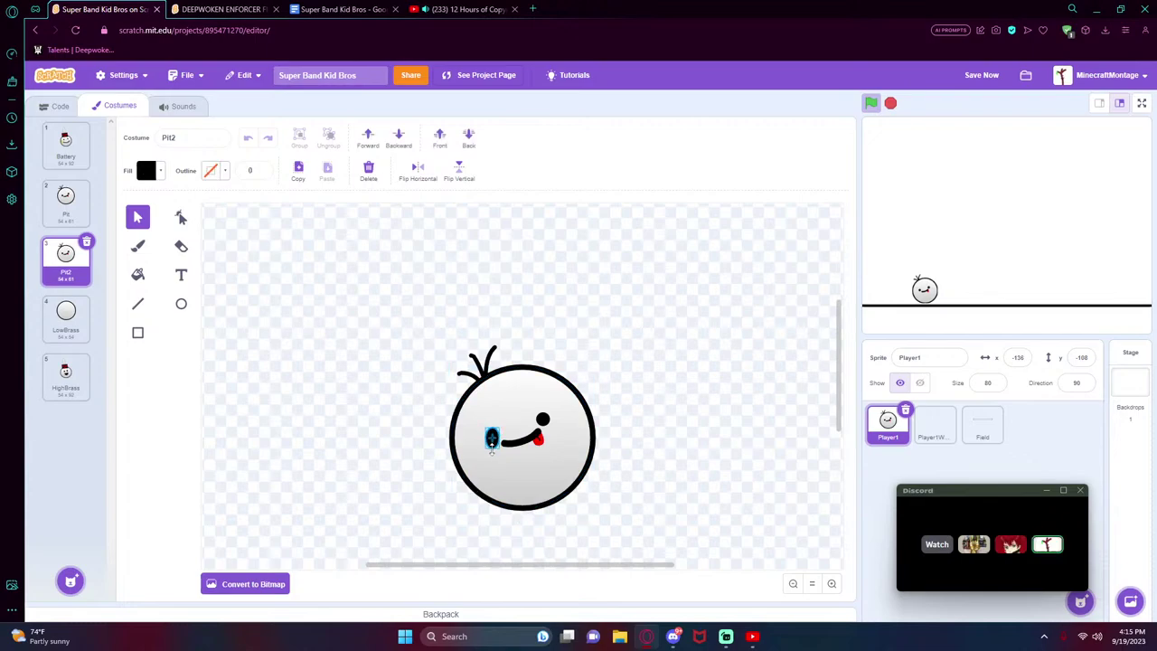
pyautogui.click(491, 452)
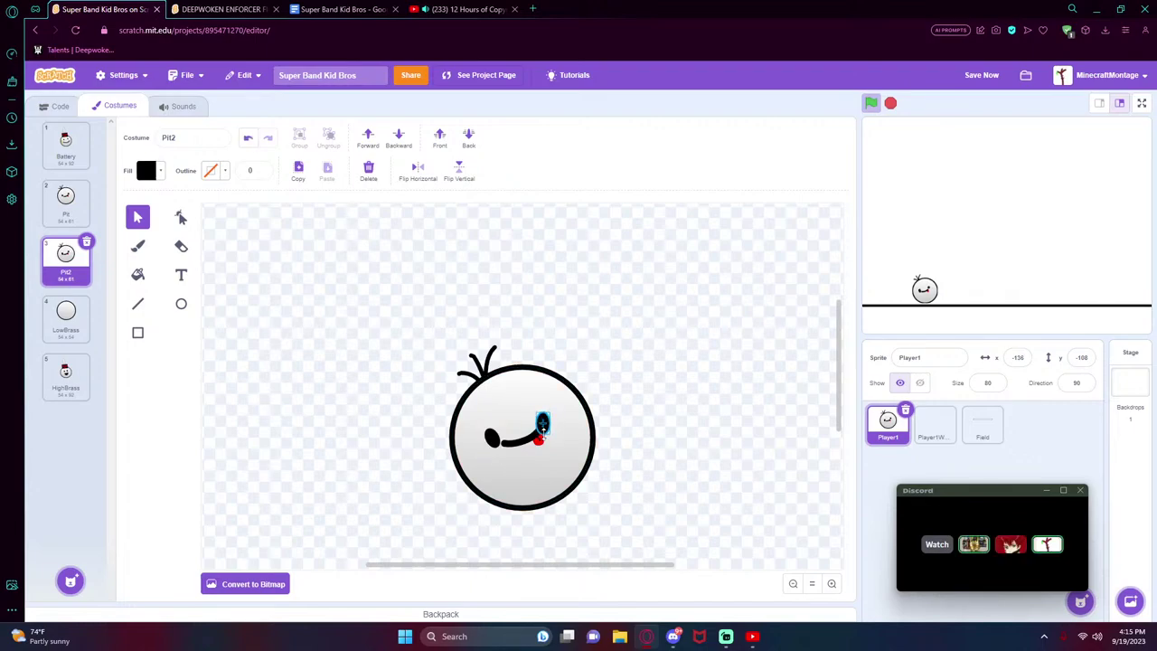
pyautogui.click(542, 423)
pyautogui.click(540, 436)
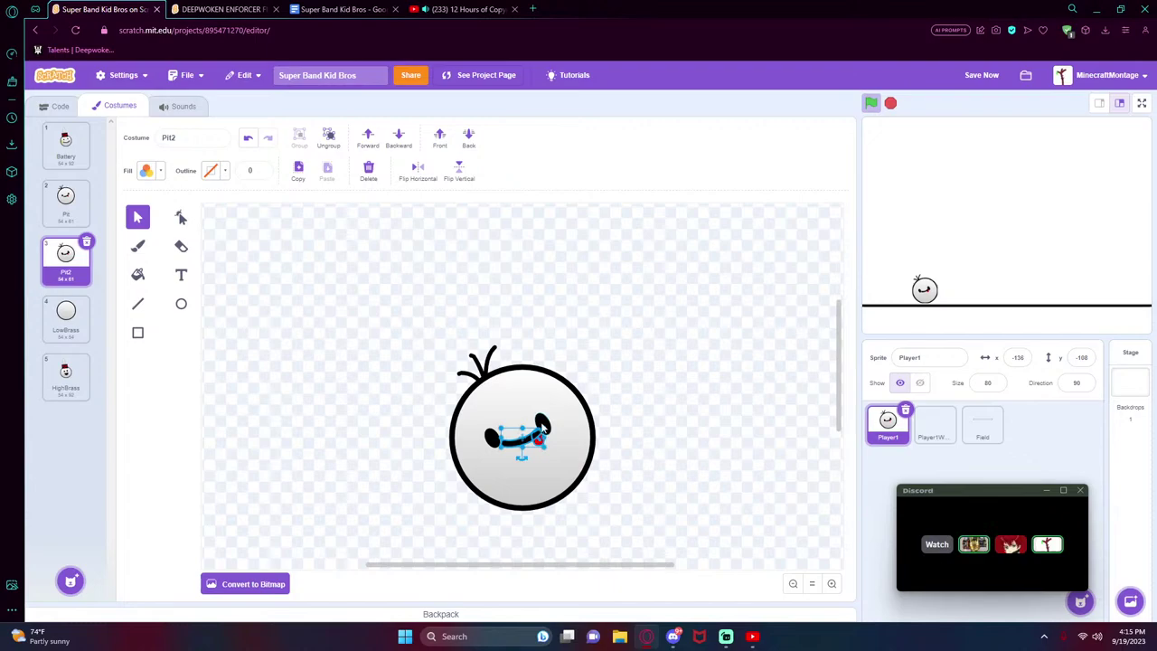
# - Move both oval eyes inward and up on Pit2's face and delete the mouth with the red tongue
pyautogui.click(542, 429)
pyautogui.hotkey('ctrl', 'c')
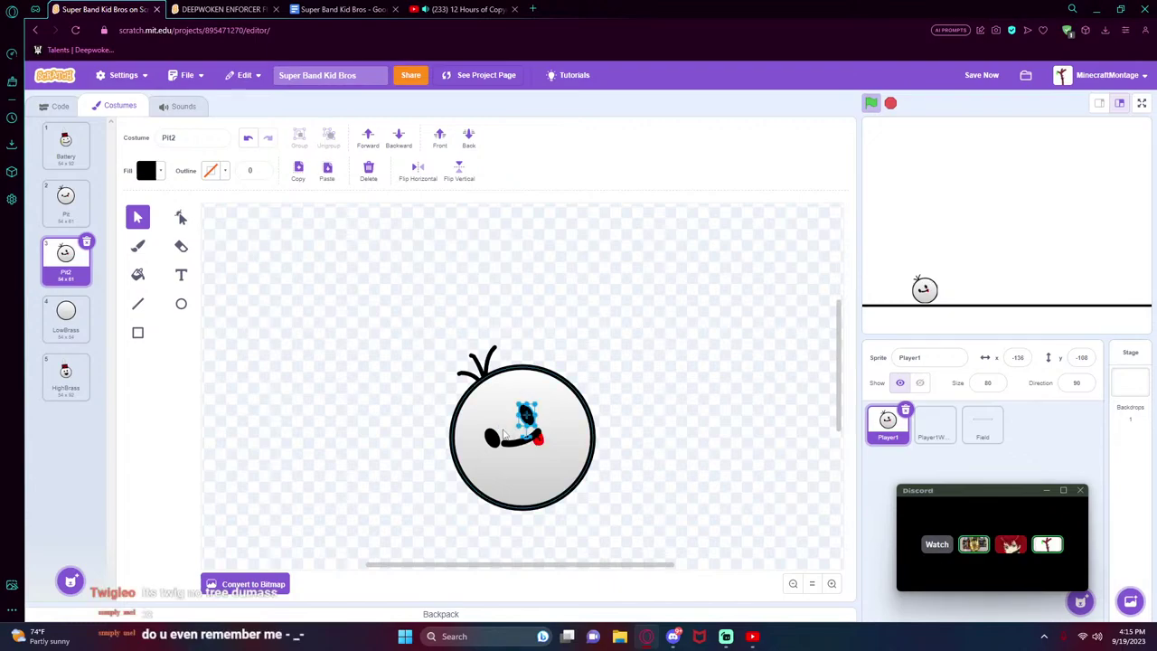
pyautogui.moveTo(540, 431); pyautogui.dragTo(500, 432)
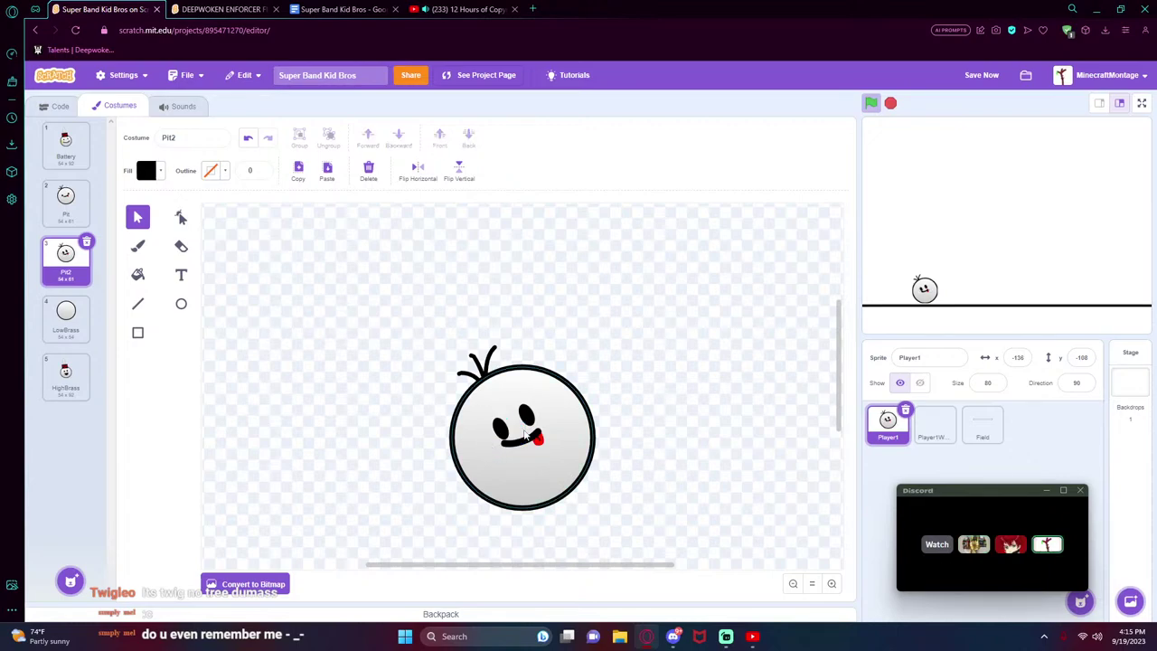
pyautogui.click(525, 435)
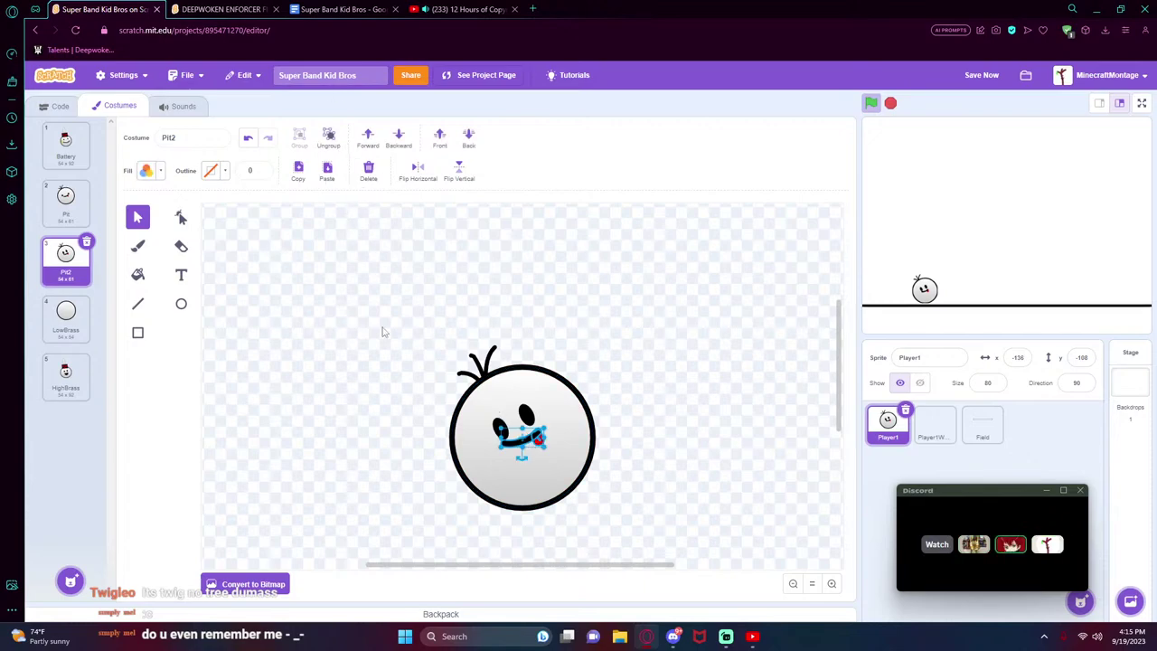
# - Inspect the mouth of the original Pit costume as a reference and return to Pit2
pyautogui.click(137, 245)
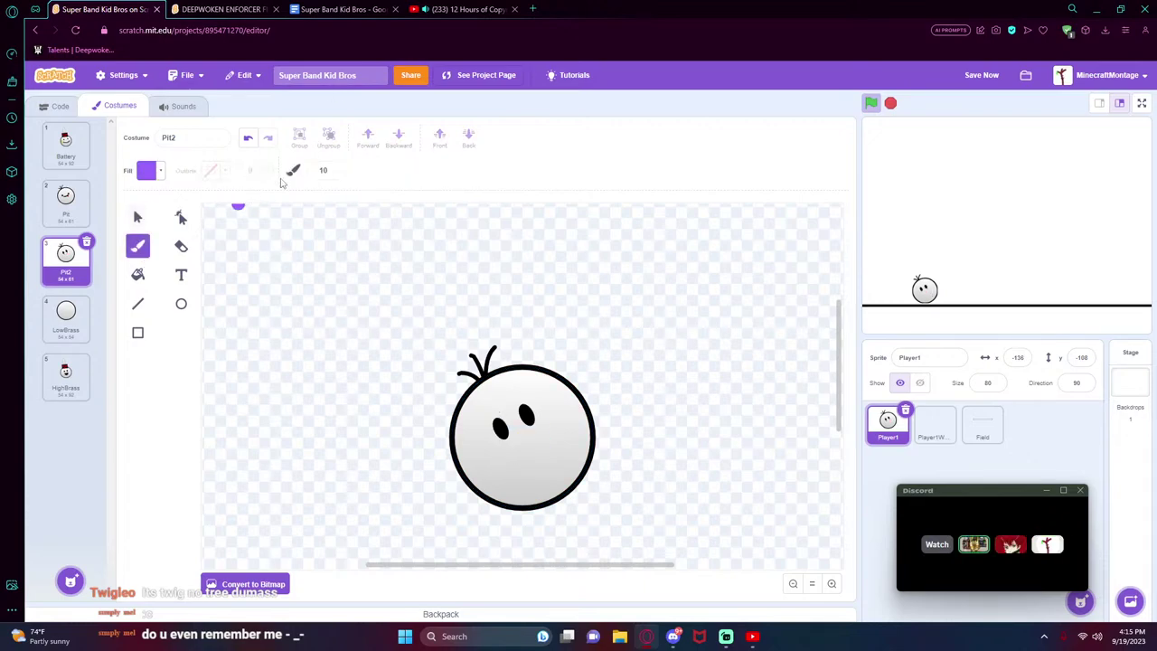
pyautogui.click(65, 206)
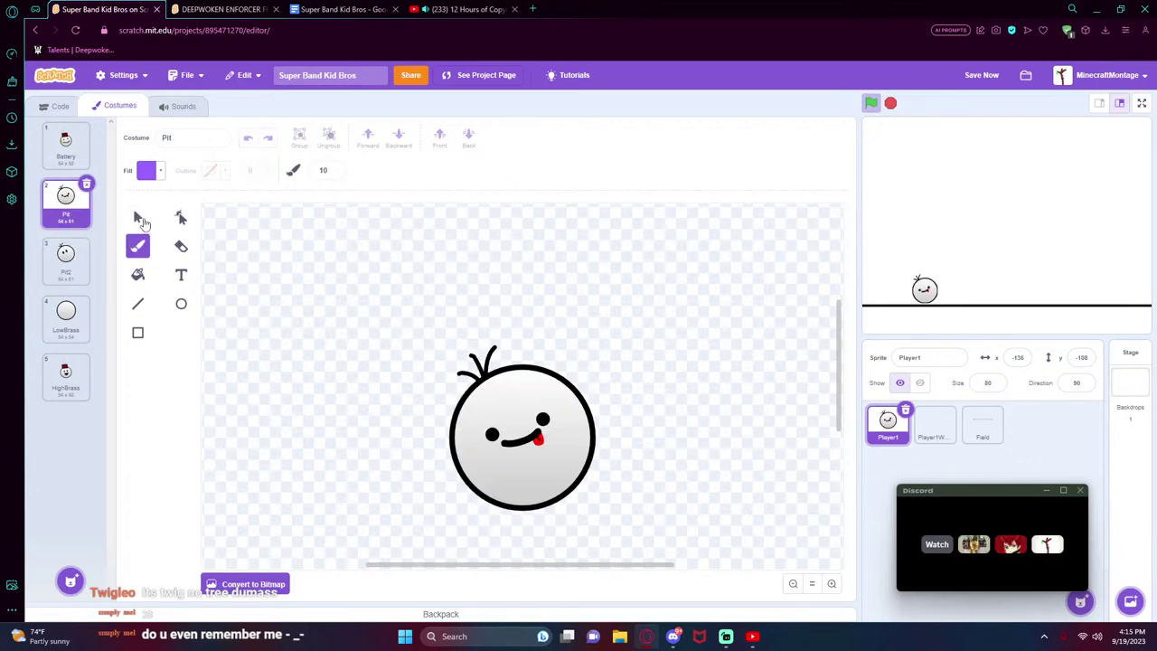
pyautogui.click(138, 217)
pyautogui.click(529, 439)
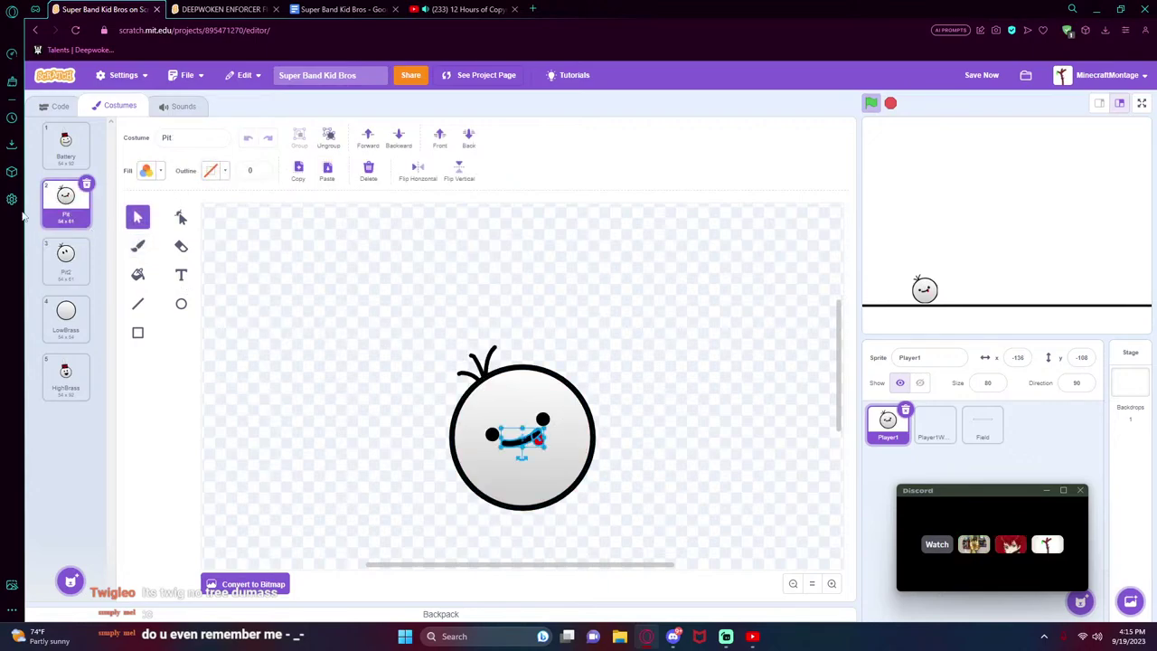
pyautogui.click(65, 258)
# - Set the Brush tool to black with brightness 0 and a size of 3
pyautogui.click(149, 170)
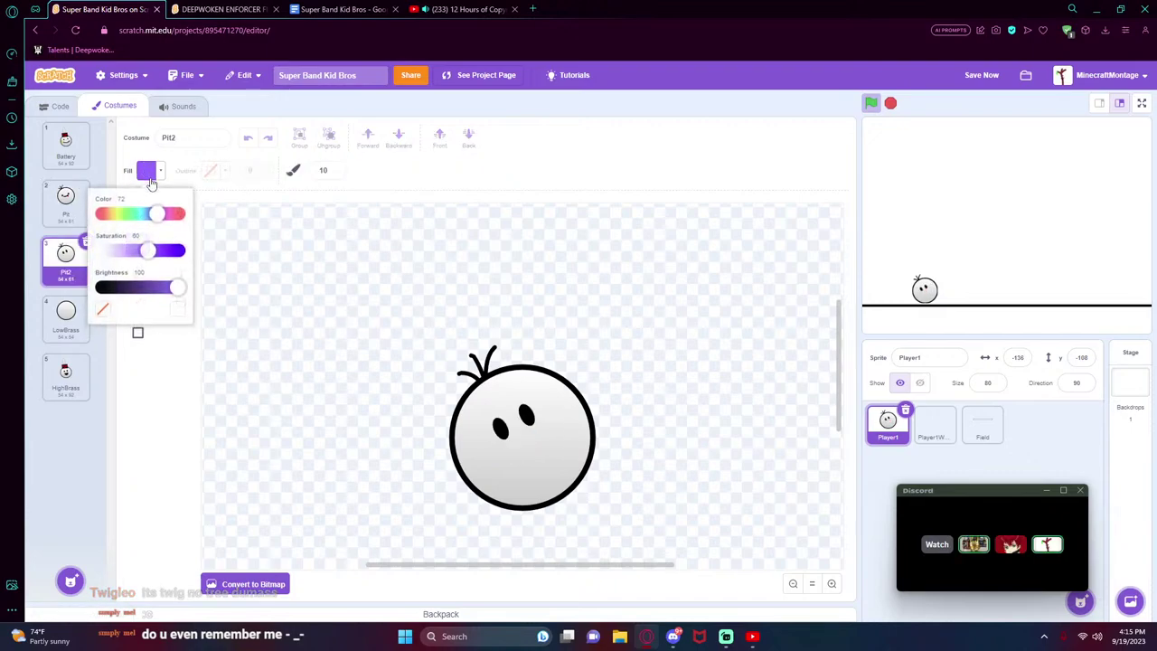
pyautogui.moveTo(176, 287); pyautogui.dragTo(102, 287)
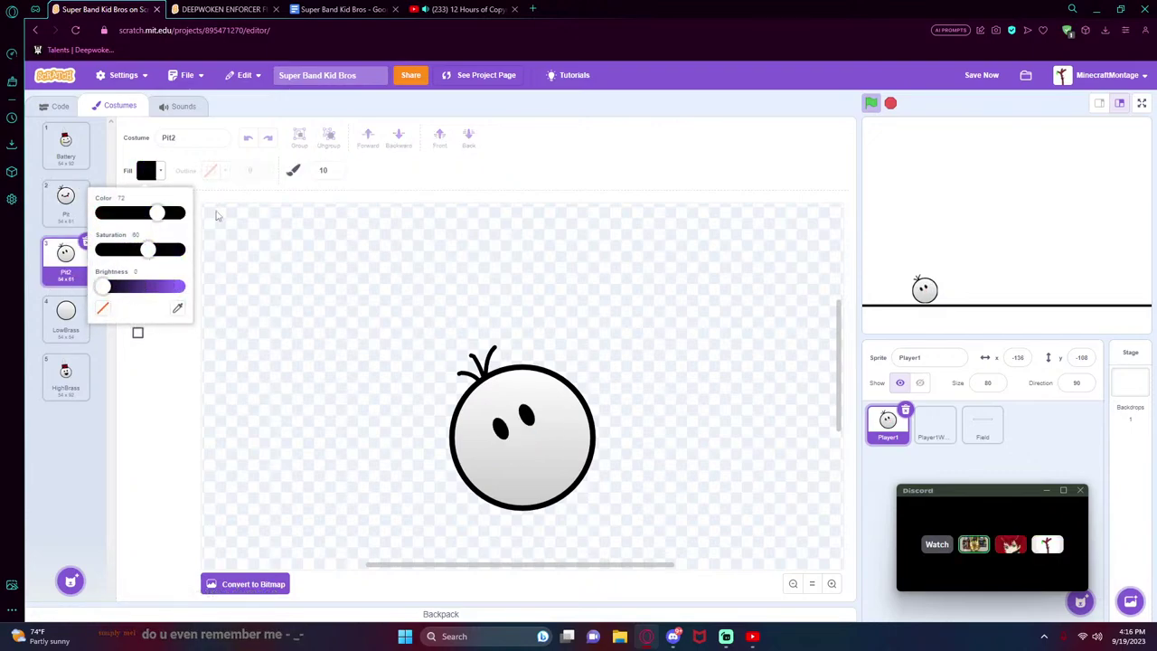
pyautogui.doubleClick(322, 169)
pyautogui.write('3')
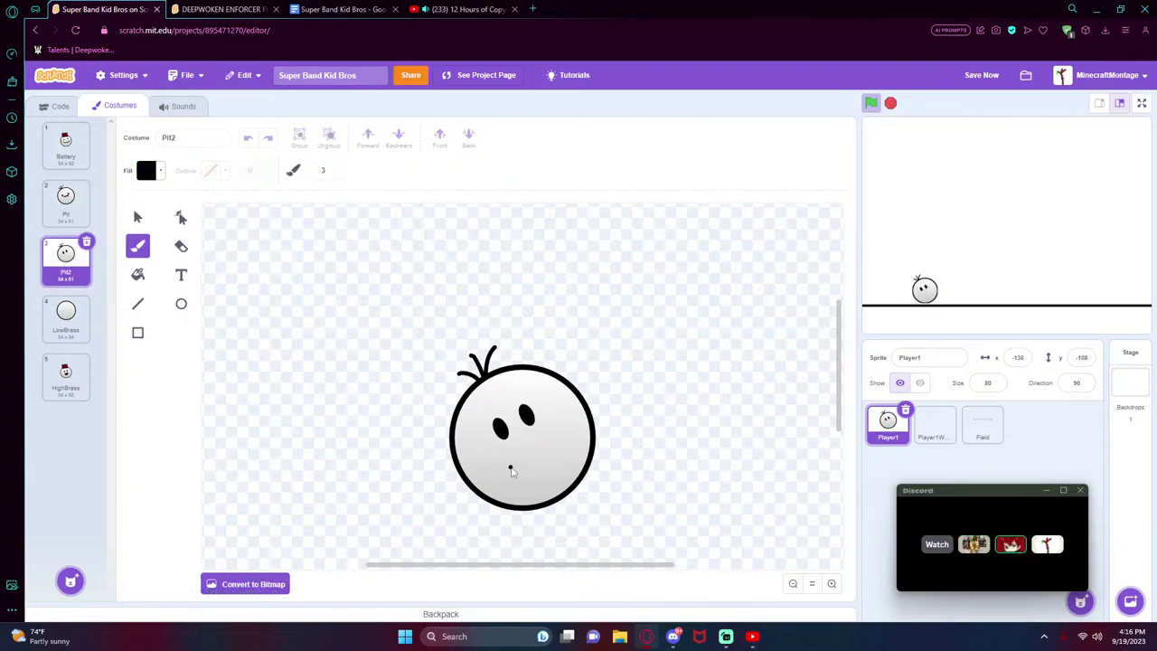
# - Try drawing a small wavy mouth freehand below Pit2's eyes and undo the strokes
pyautogui.click(516, 449)
pyautogui.moveTo(520, 455); pyautogui.dragTo(529, 423)
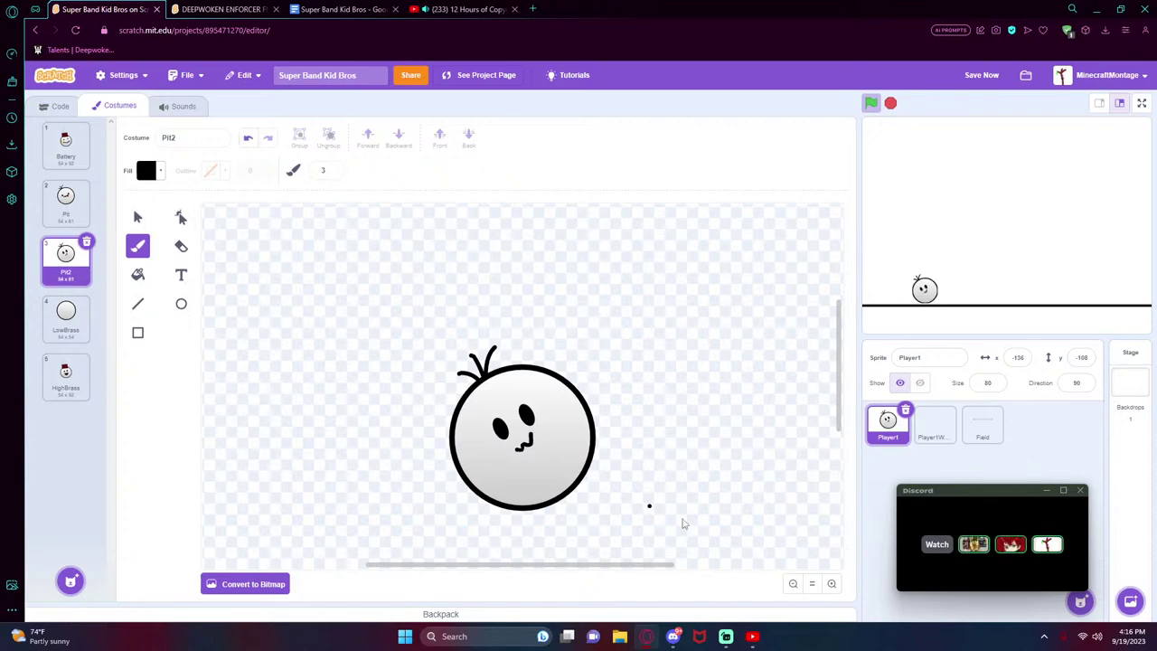
pyautogui.hotkey('ctrl', 'z')
pyautogui.hotkey('ctrl', 'z')
pyautogui.hotkey('ctrl', 'z')
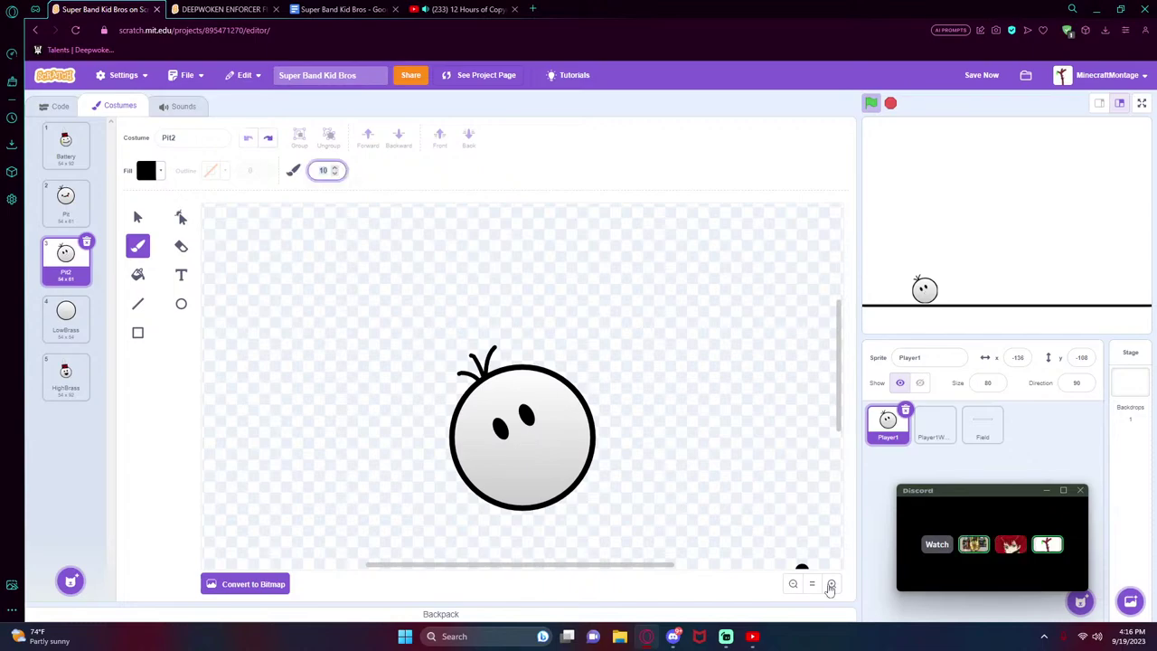
# - Draw a wavy black mouth below Pit2's eyes with brush size 3 and nudge it slightly upward
pyautogui.click(830, 586)
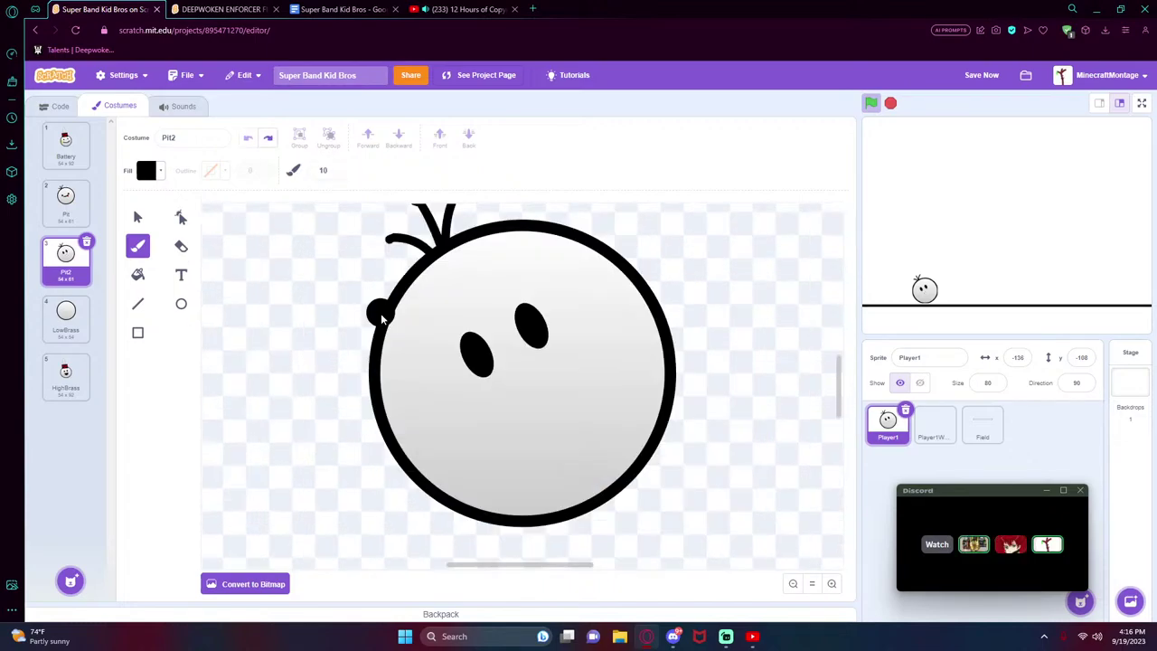
pyautogui.write('3')
pyautogui.moveTo(500, 399)
pyautogui.mouseDown()
pyautogui.moveTo(508, 406)
pyautogui.moveTo(522, 386)
pyautogui.moveTo(543, 393)
pyautogui.moveTo(547, 374)
pyautogui.mouseUp()
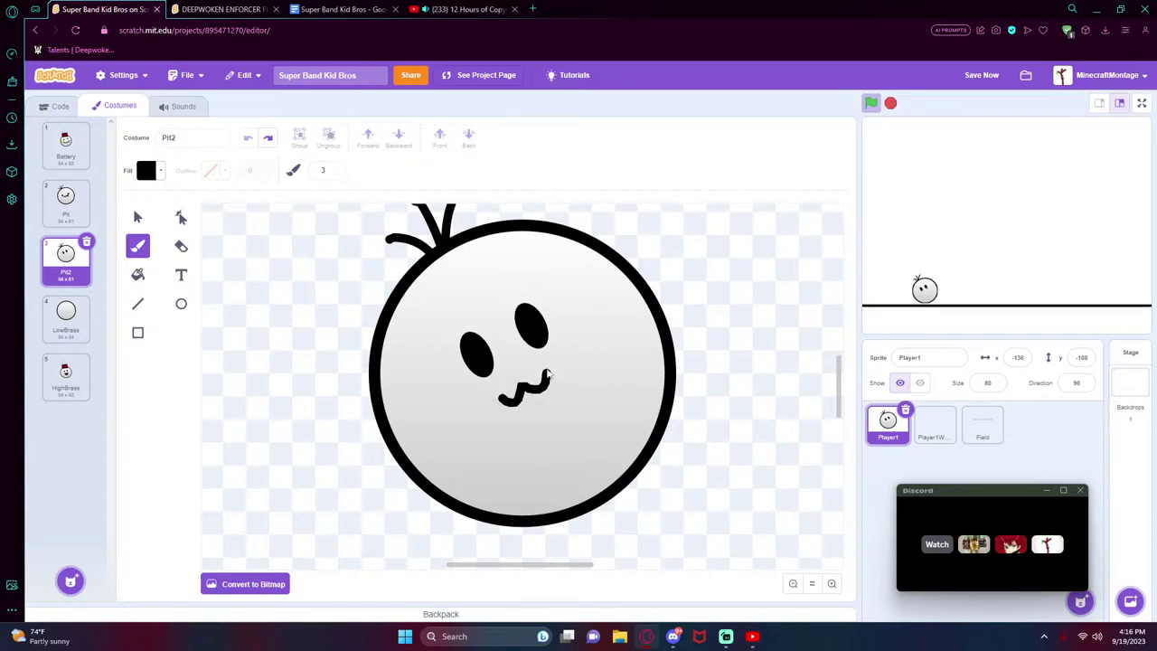
pyautogui.click(138, 216)
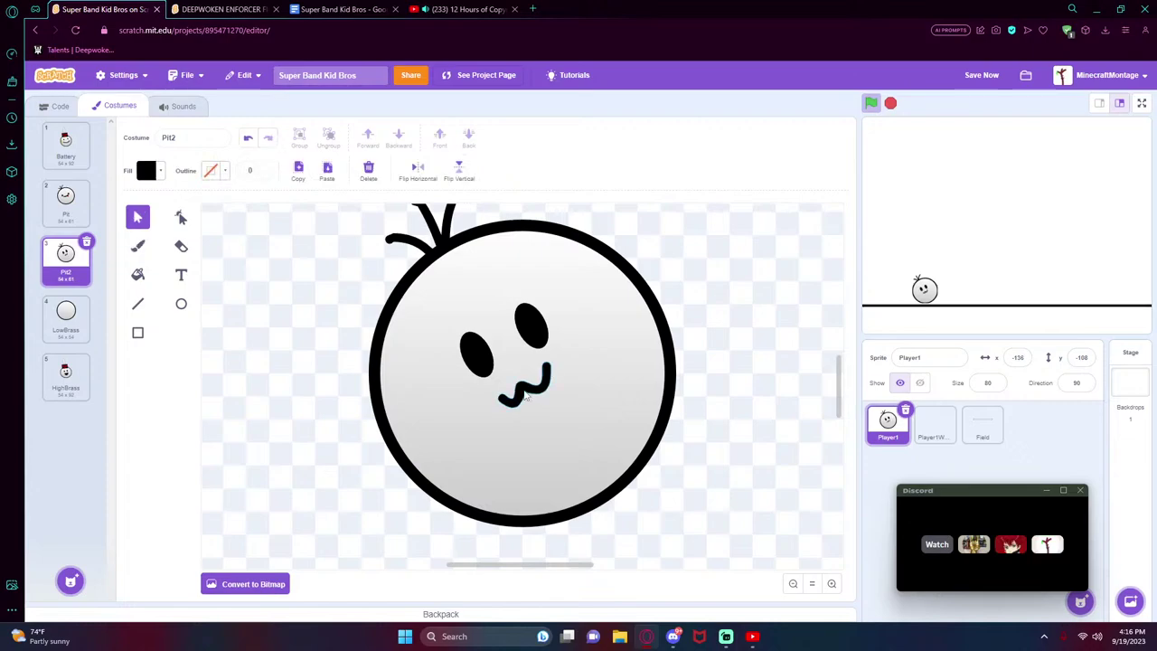
pyautogui.click(529, 388)
pyautogui.moveTo(528, 388); pyautogui.dragTo(525, 381)
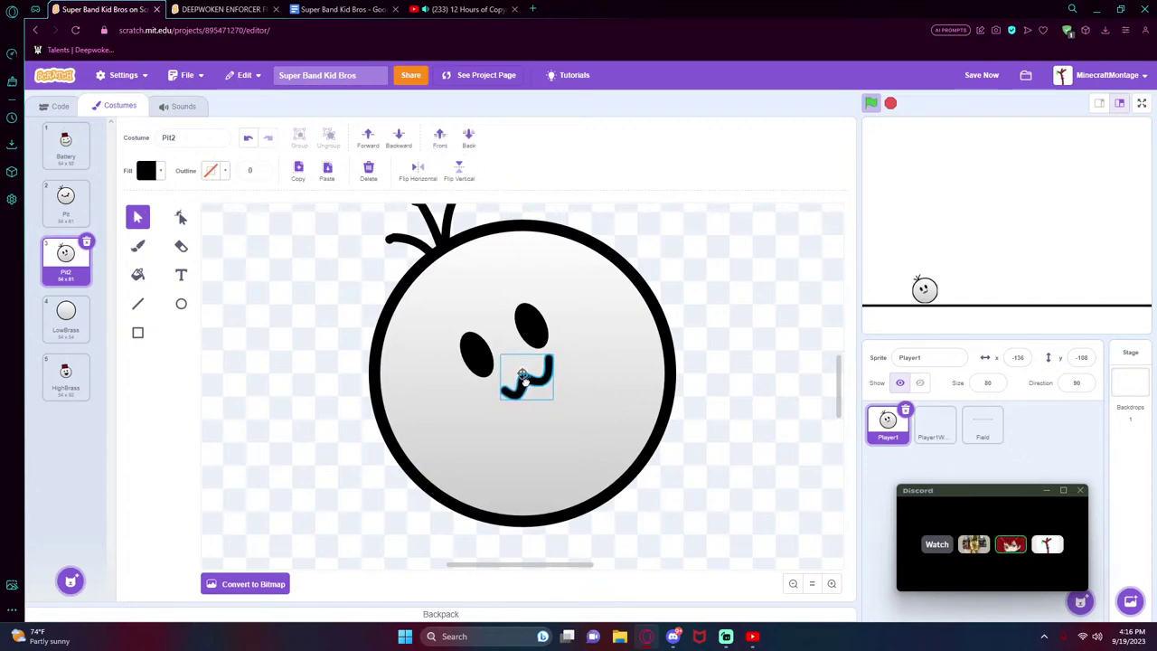
# - Fill Pit2's left eye with a vertical black-to-white gradient
pyautogui.click(477, 354)
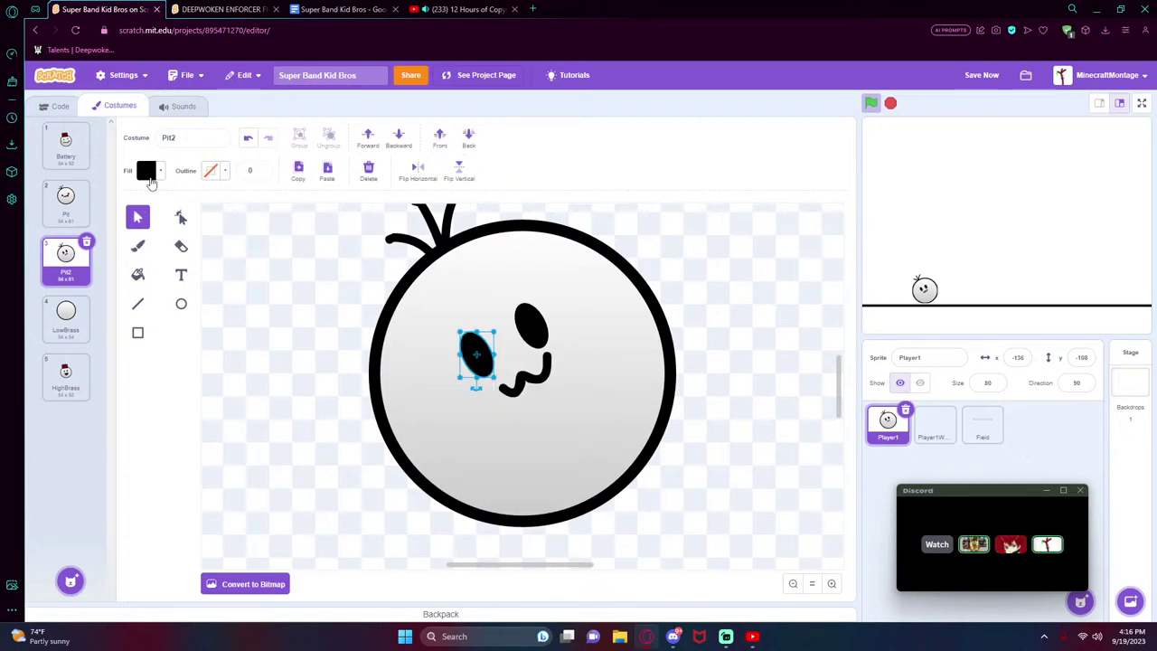
pyautogui.click(149, 172)
pyautogui.click(148, 202)
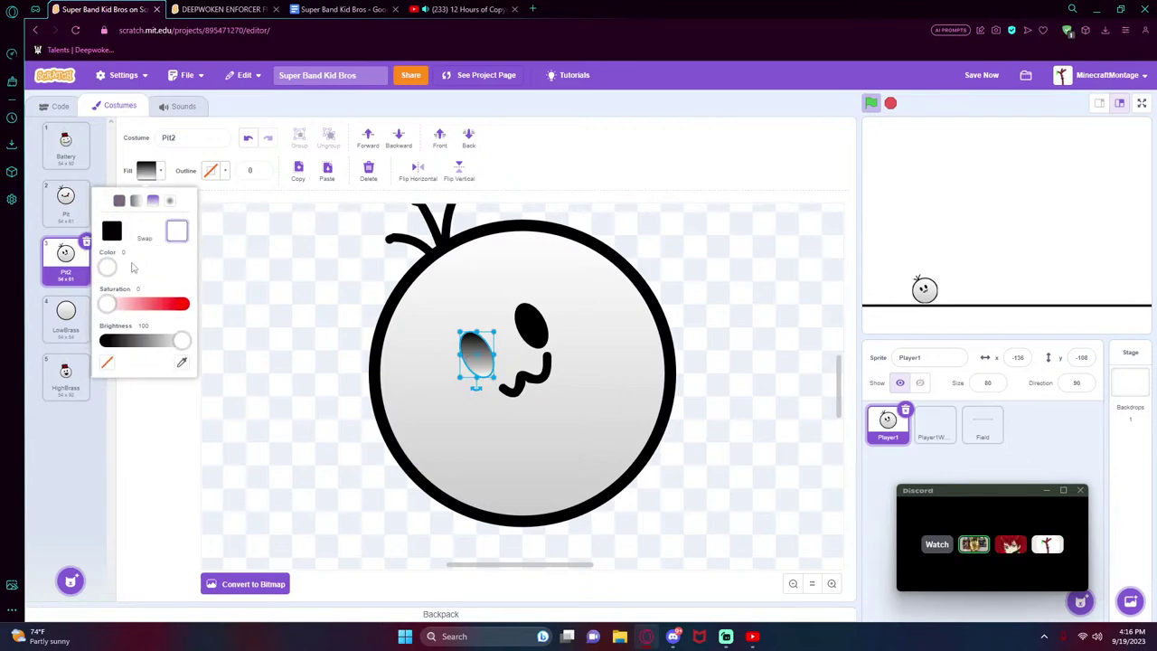
# - Give Pit2's right eye a vertical gradient from red (color 0, saturation 100, brightness 100) to white
pyautogui.click(522, 318)
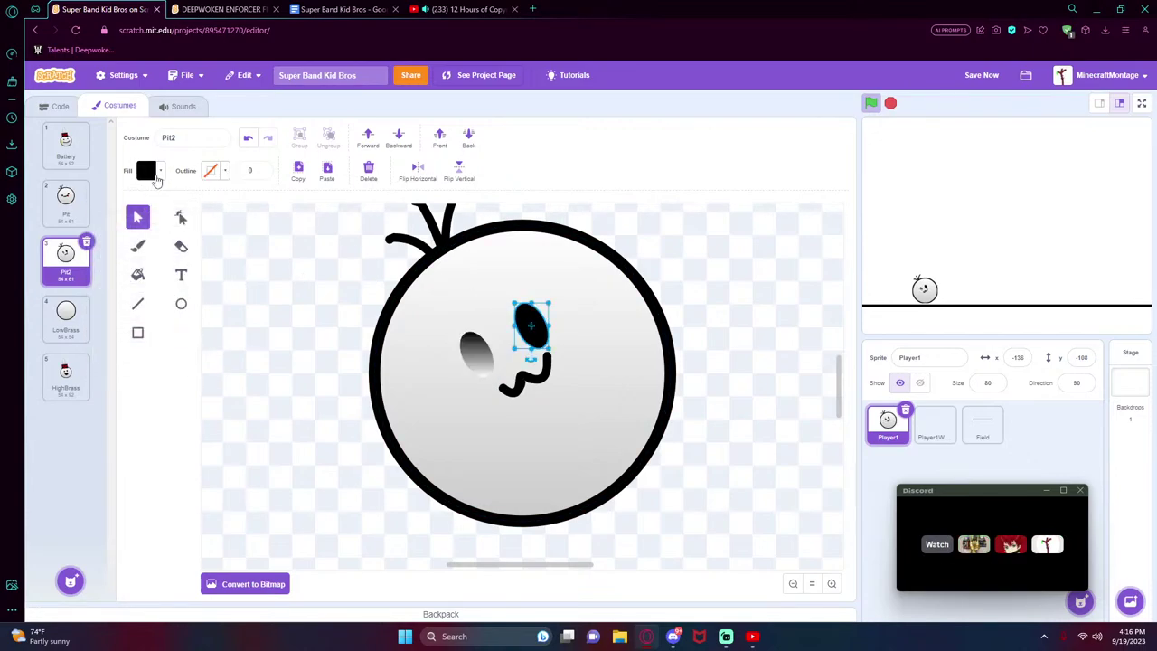
pyautogui.click(150, 172)
pyautogui.click(150, 201)
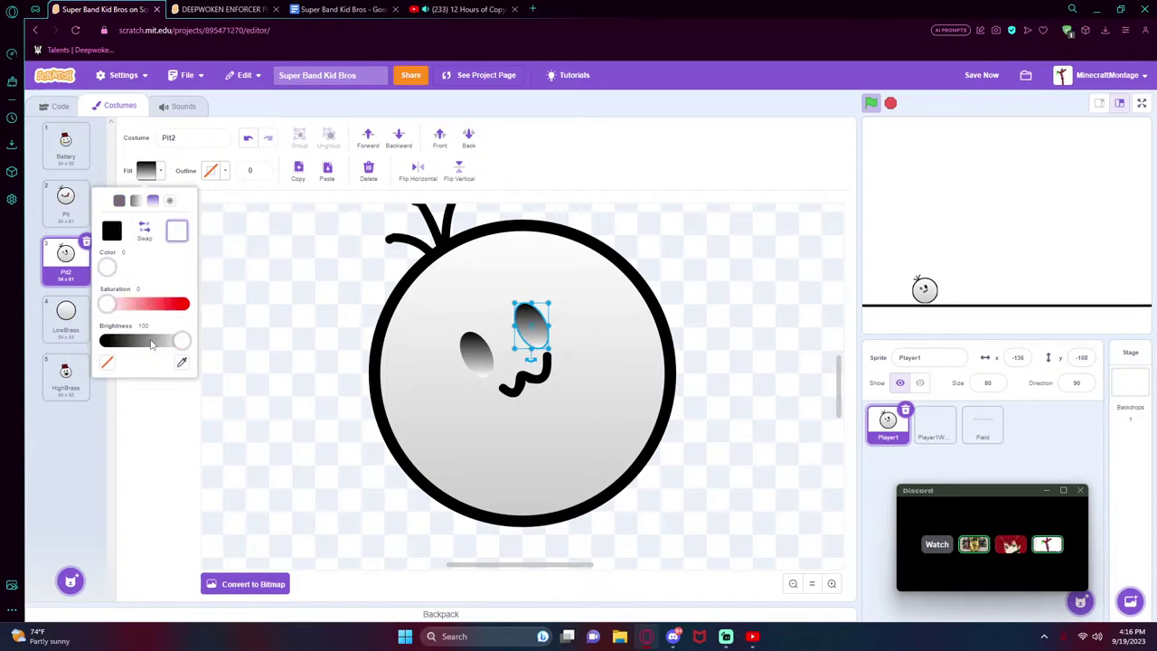
pyautogui.click(111, 231)
pyautogui.moveTo(124, 340); pyautogui.dragTo(249, 332)
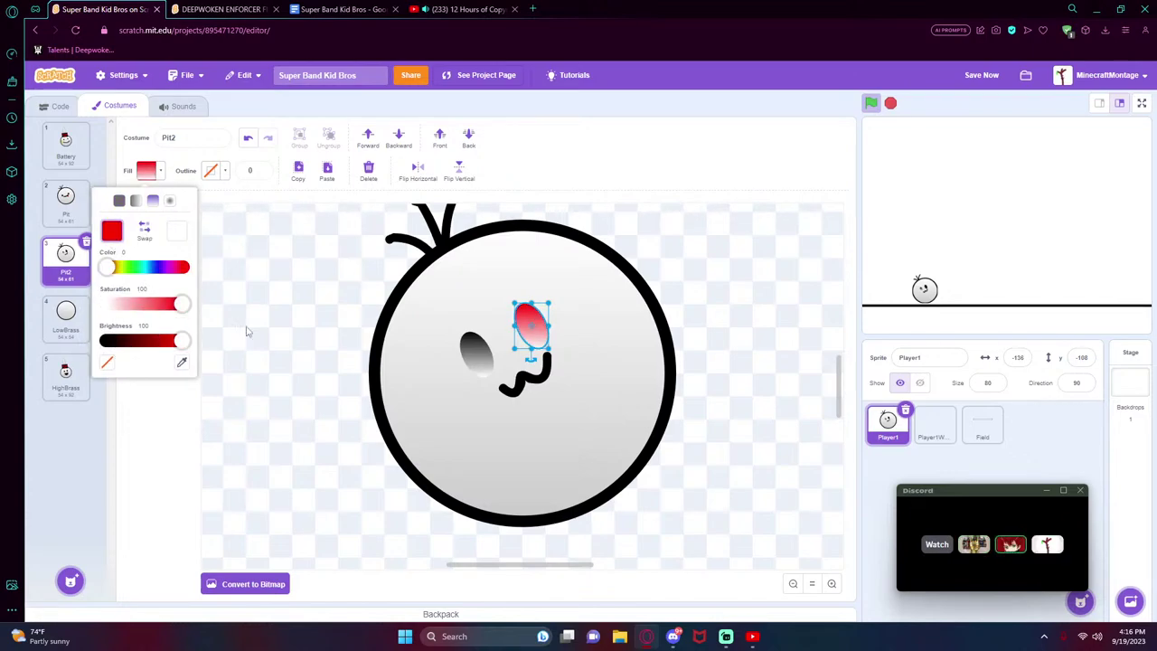
# - Fill Pit2's right eye with a vertical light-gray (saturation 0, brightness 85) to white gradient and recolor the left eye to match
pyautogui.moveTo(182, 305); pyautogui.dragTo(107, 307)
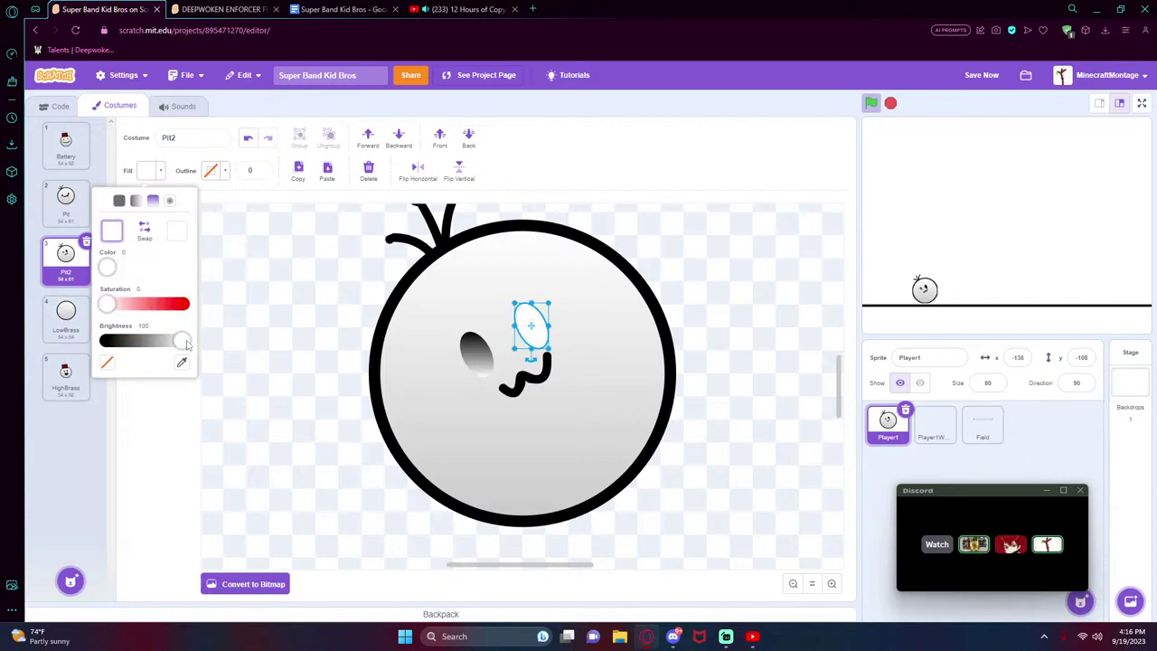
pyautogui.moveTo(182, 341); pyautogui.dragTo(171, 341)
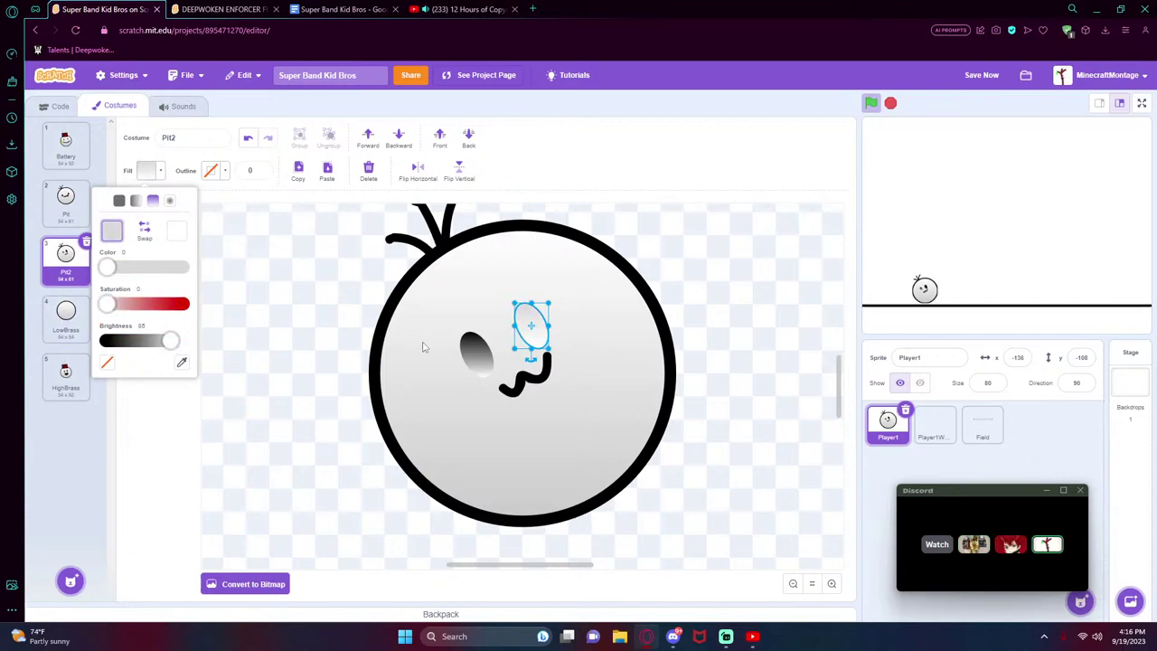
pyautogui.click(472, 351)
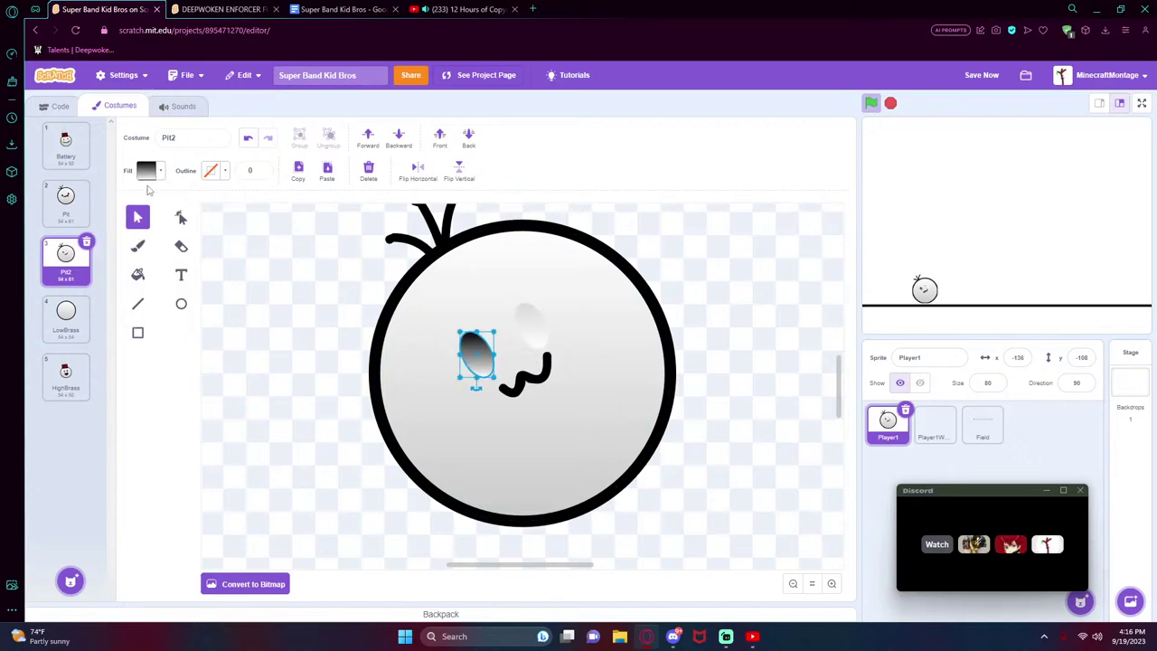
pyautogui.click(147, 170)
pyautogui.moveTo(102, 341); pyautogui.dragTo(102, 303)
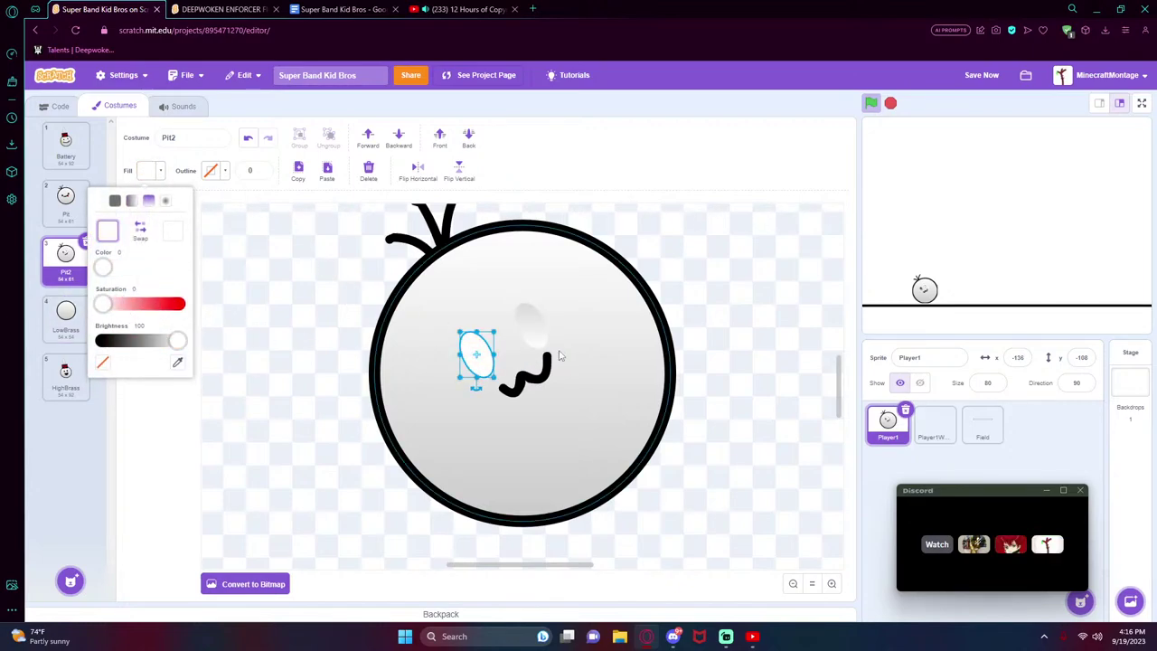
pyautogui.click(542, 348)
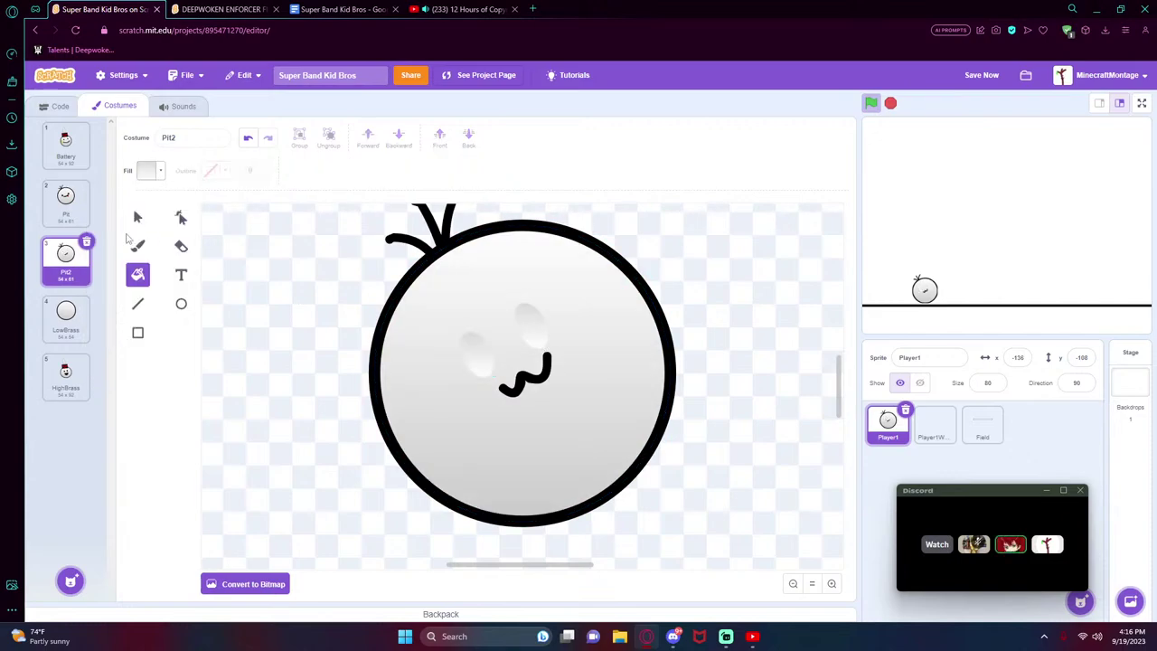
# - Set the upper color of Pit2's body gradient to black with brightness 0
pyautogui.click(448, 352)
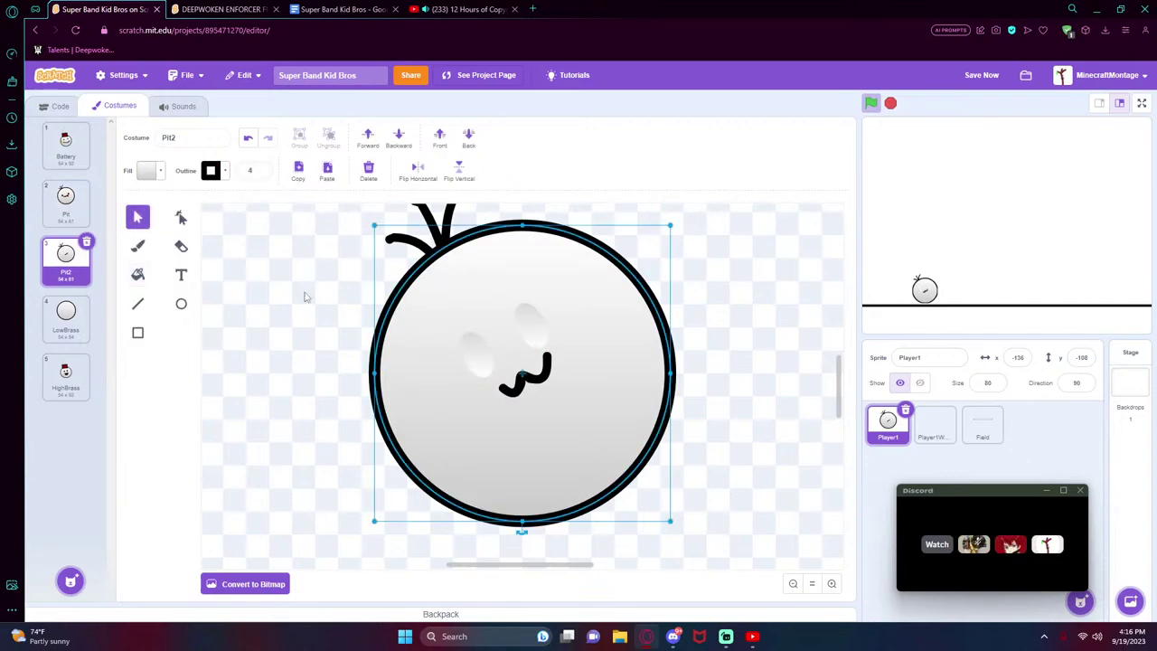
pyautogui.click(149, 171)
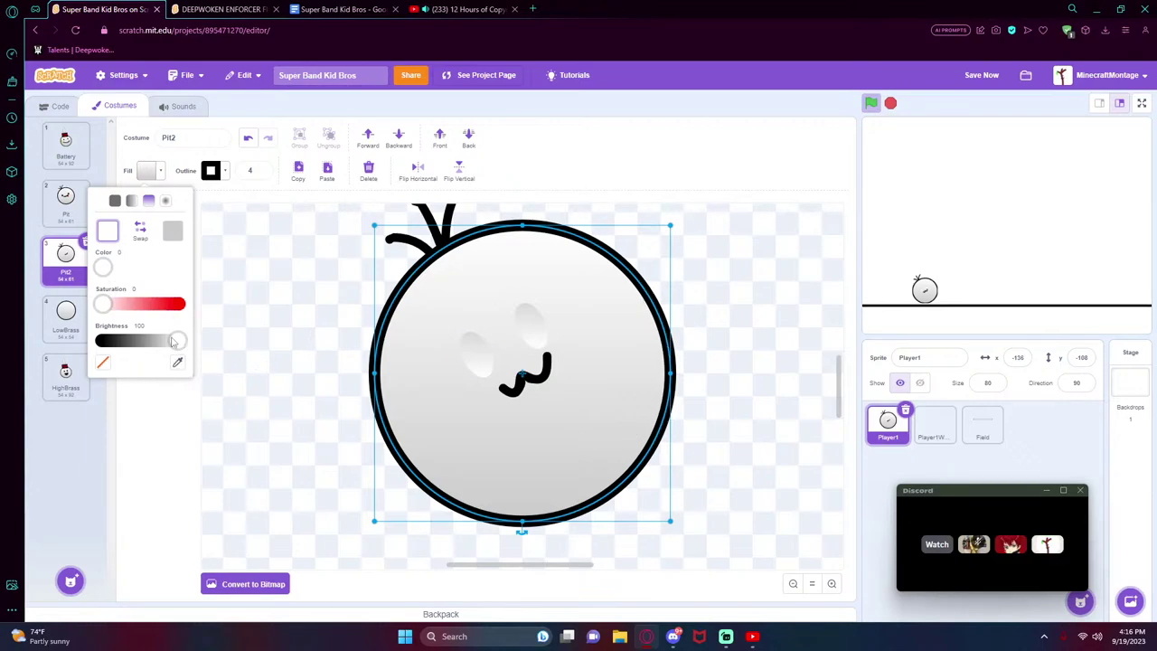
pyautogui.moveTo(177, 341); pyautogui.dragTo(90, 351)
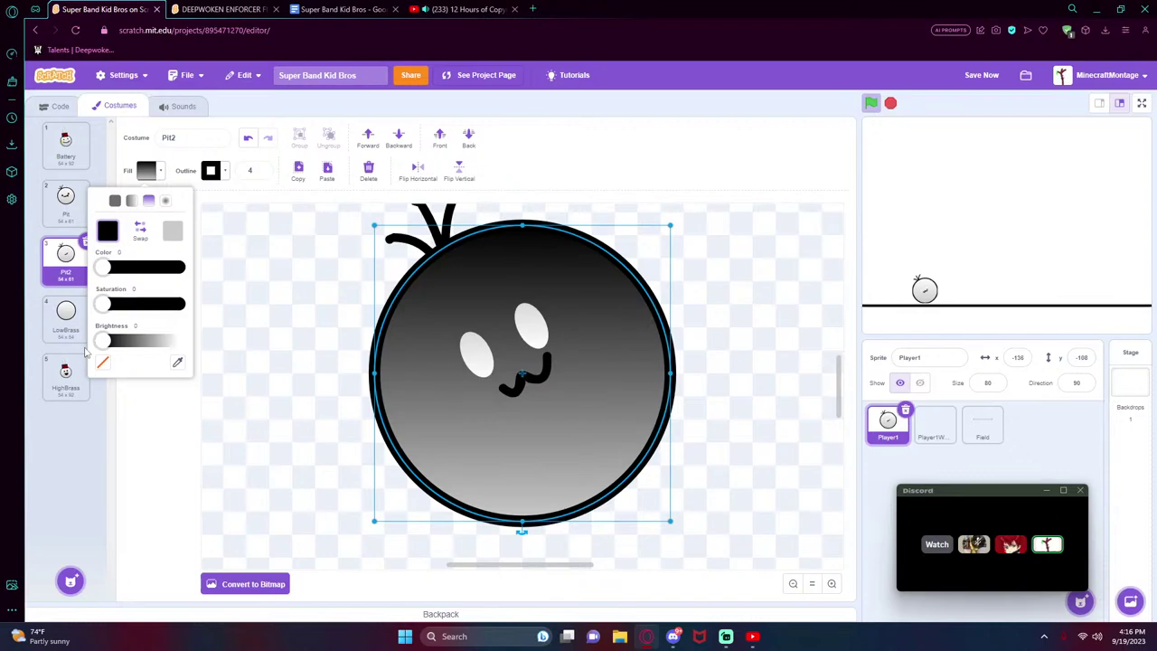
# - Change the fill of Pit2's wavy mouth to solid white
pyautogui.click(527, 388)
pyautogui.click(161, 172)
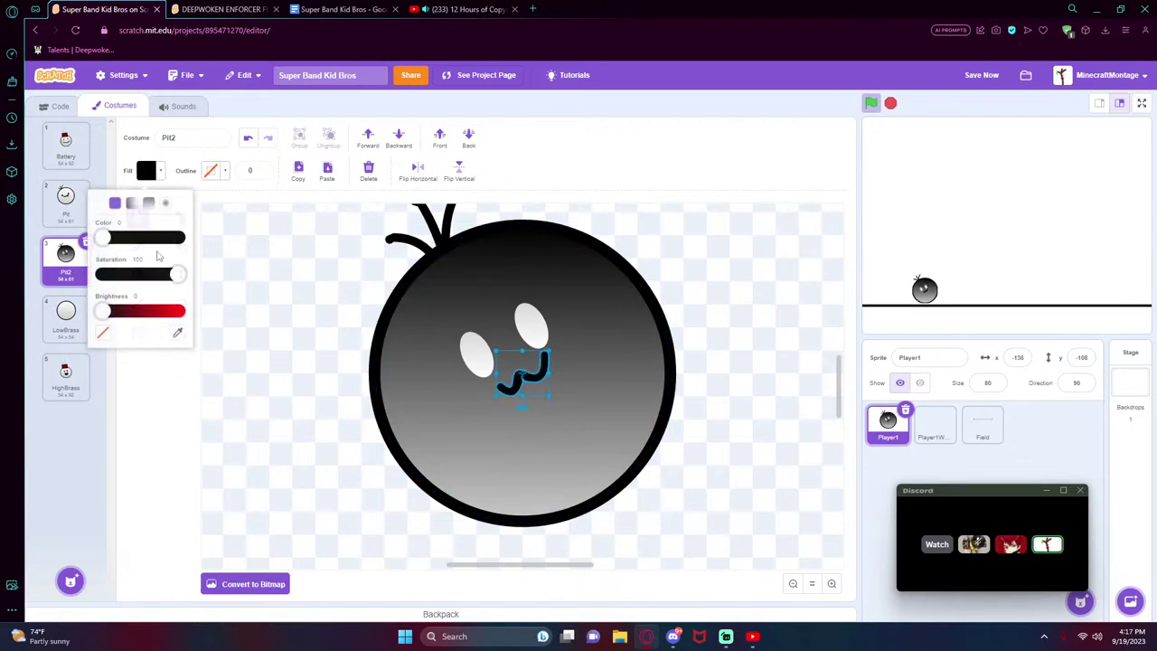
pyautogui.moveTo(103, 308)
pyautogui.mouseDown()
pyautogui.moveTo(234, 289)
pyautogui.moveTo(141, 280)
pyautogui.mouseUp()
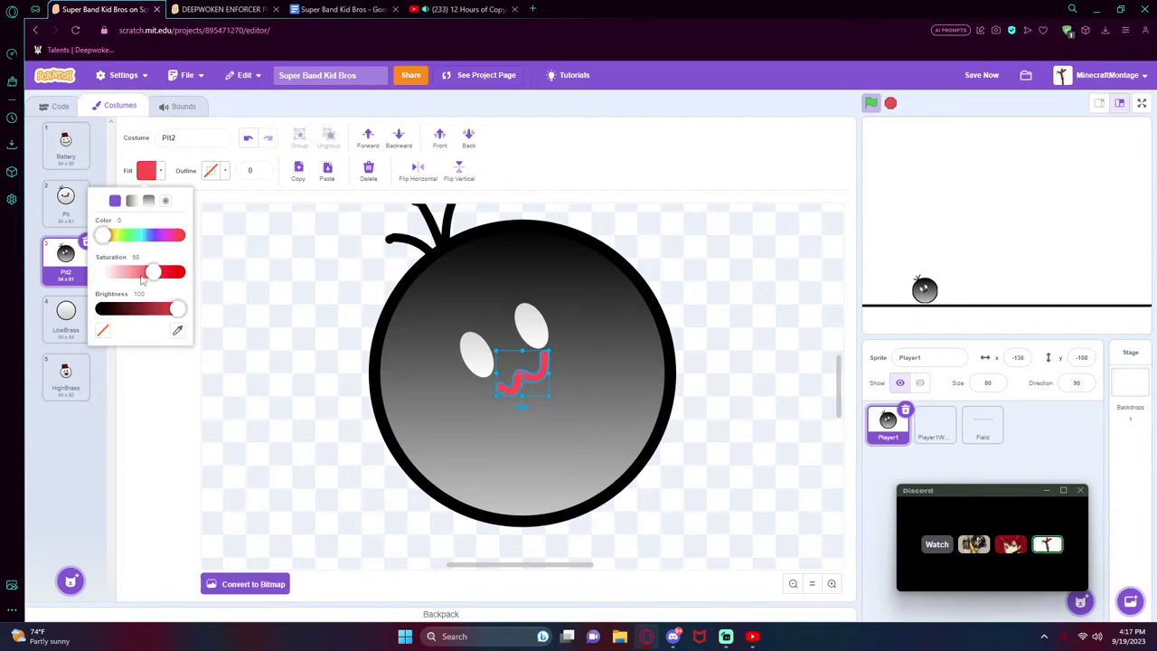
pyautogui.hotkey('ctrl', 'z')
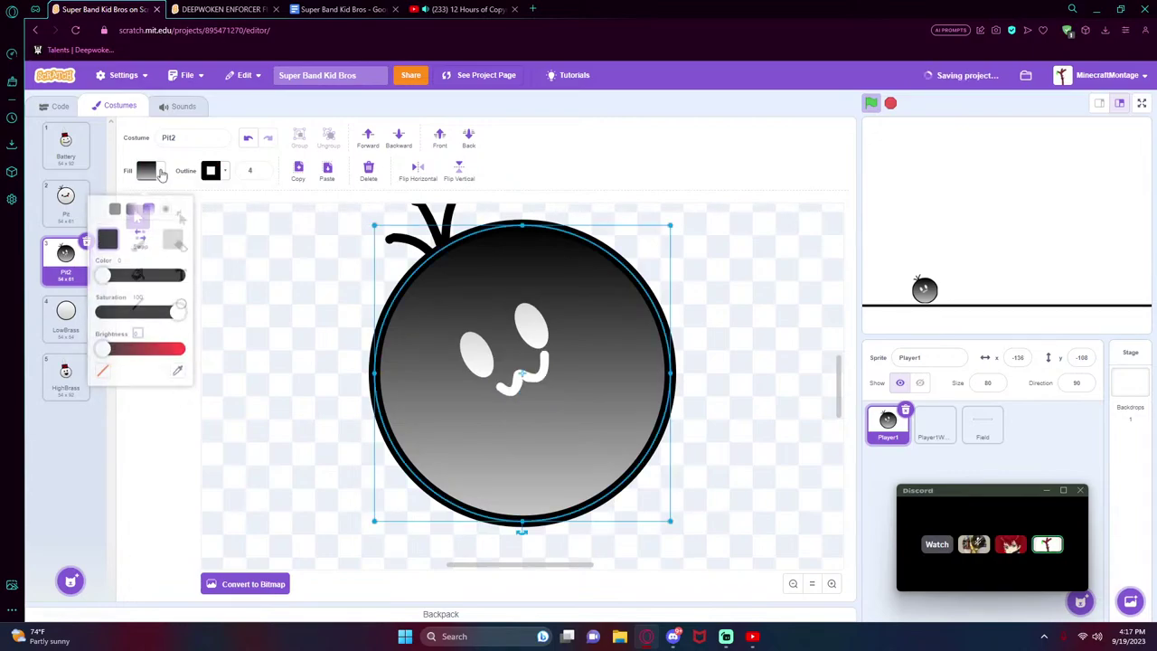
# - Darken the lower color of Pit2's body gradient to brightness 34
pyautogui.click(160, 340)
pyautogui.moveTo(160, 340); pyautogui.dragTo(127, 355)
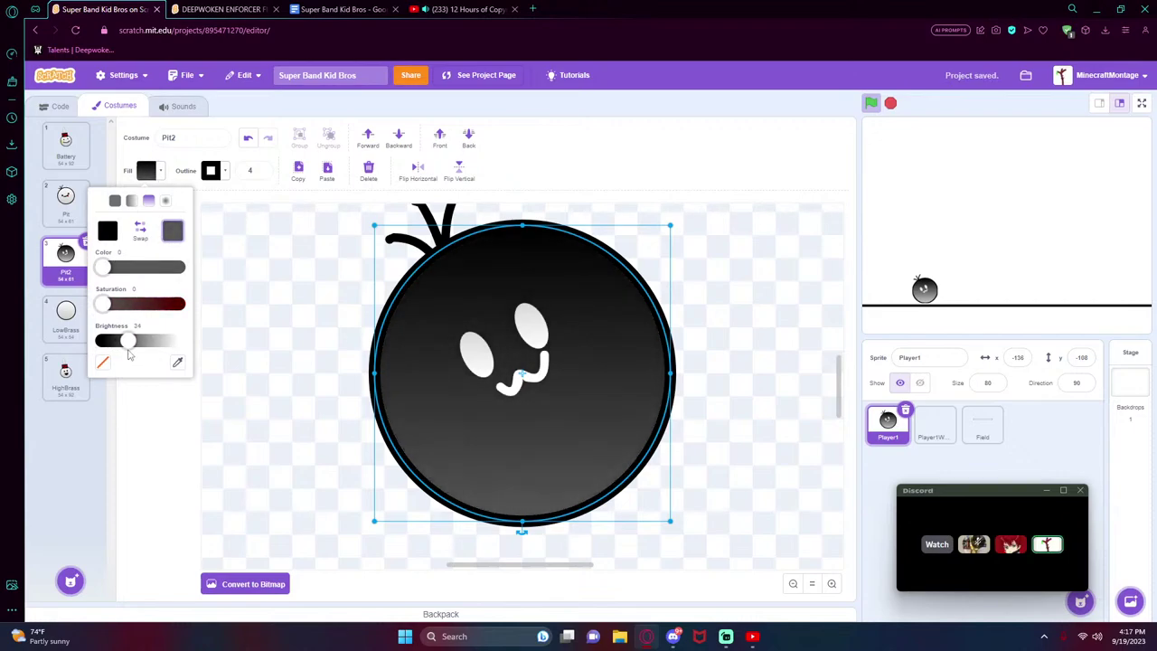
pyautogui.click(309, 431)
# - Fill Pit2's hair strands with solid white, saturation 0 and brightness 100
pyautogui.scroll(3, 309, 430)
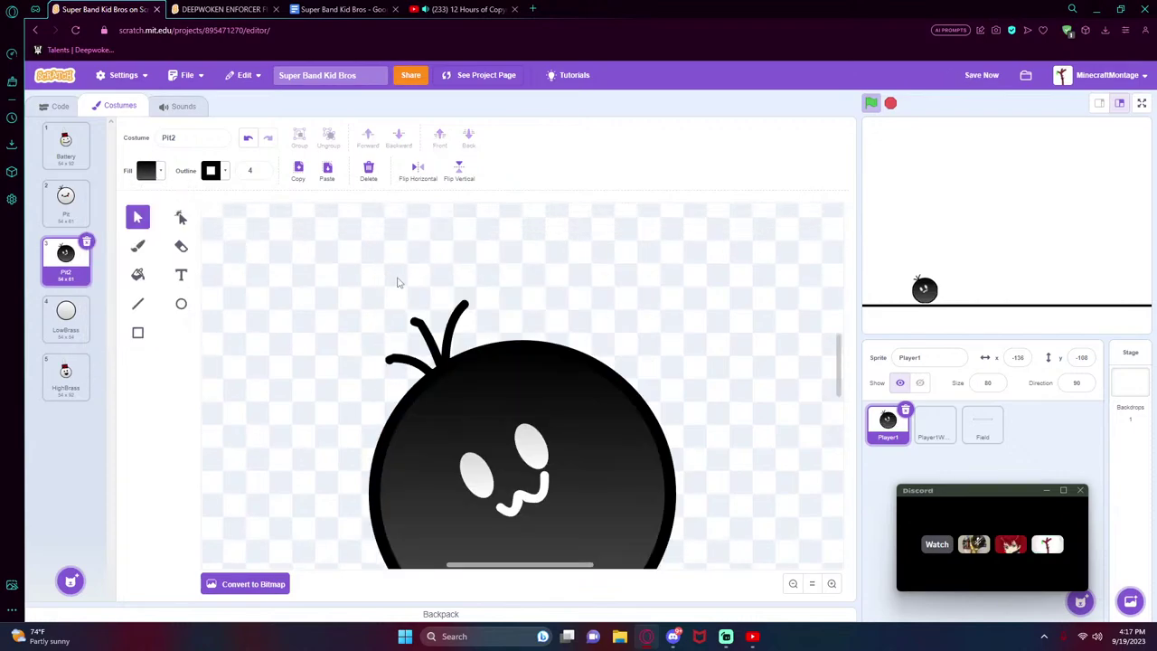
pyautogui.moveTo(365, 295); pyautogui.dragTo(440, 362)
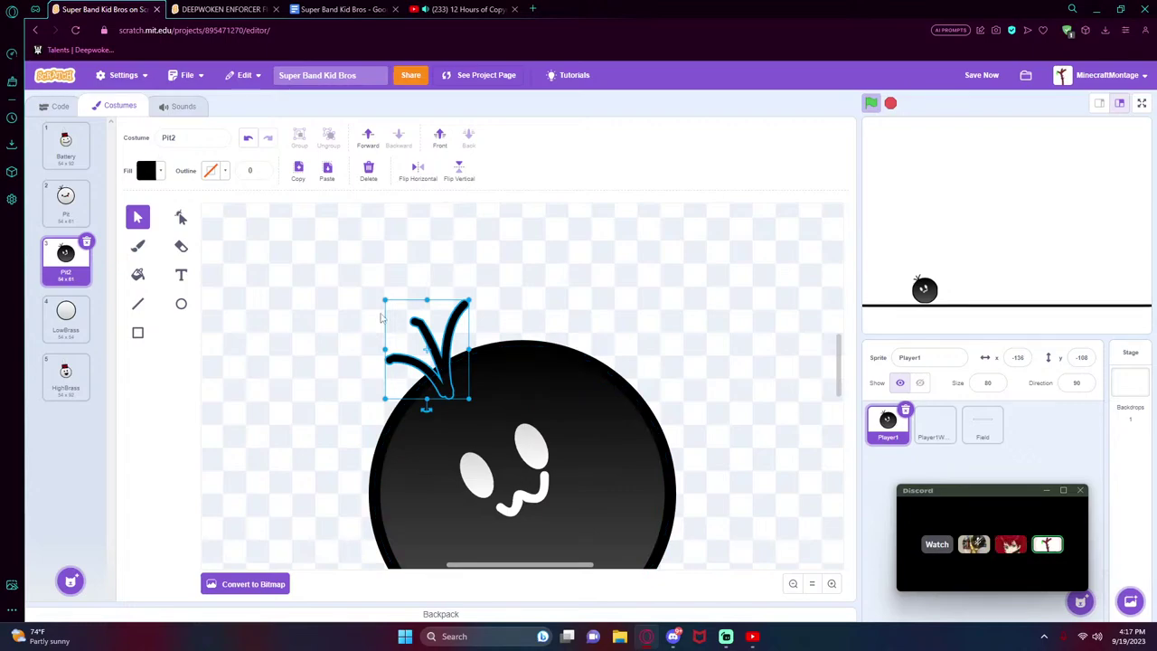
pyautogui.click(145, 170)
pyautogui.moveTo(102, 309); pyautogui.dragTo(99, 273)
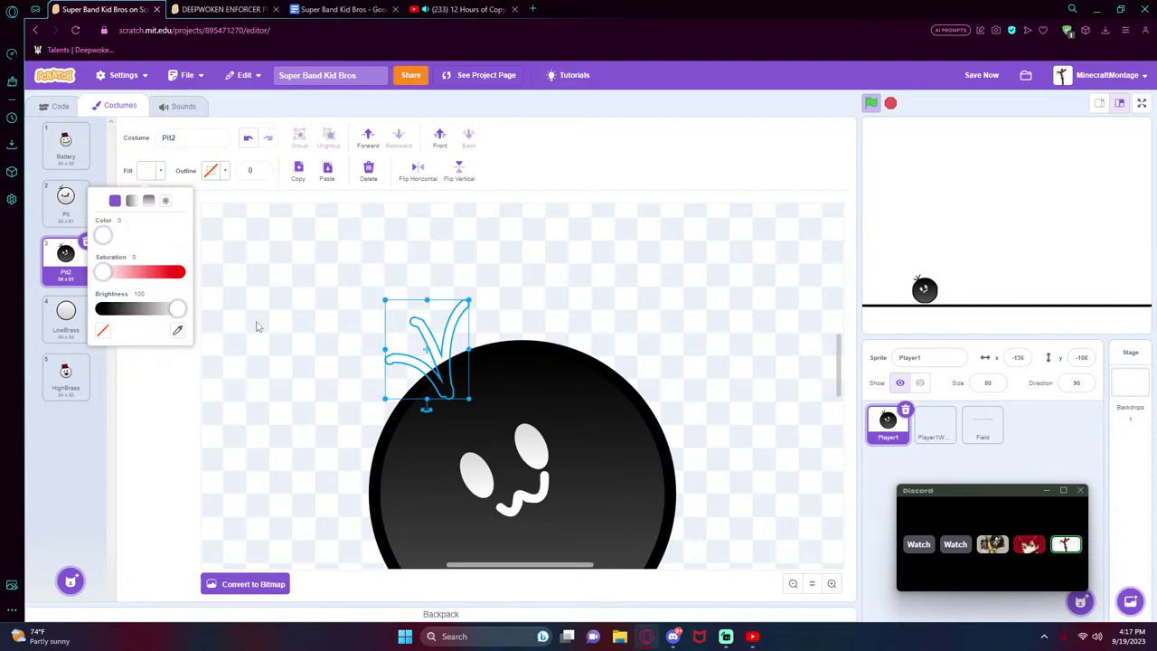
pyautogui.click(255, 327)
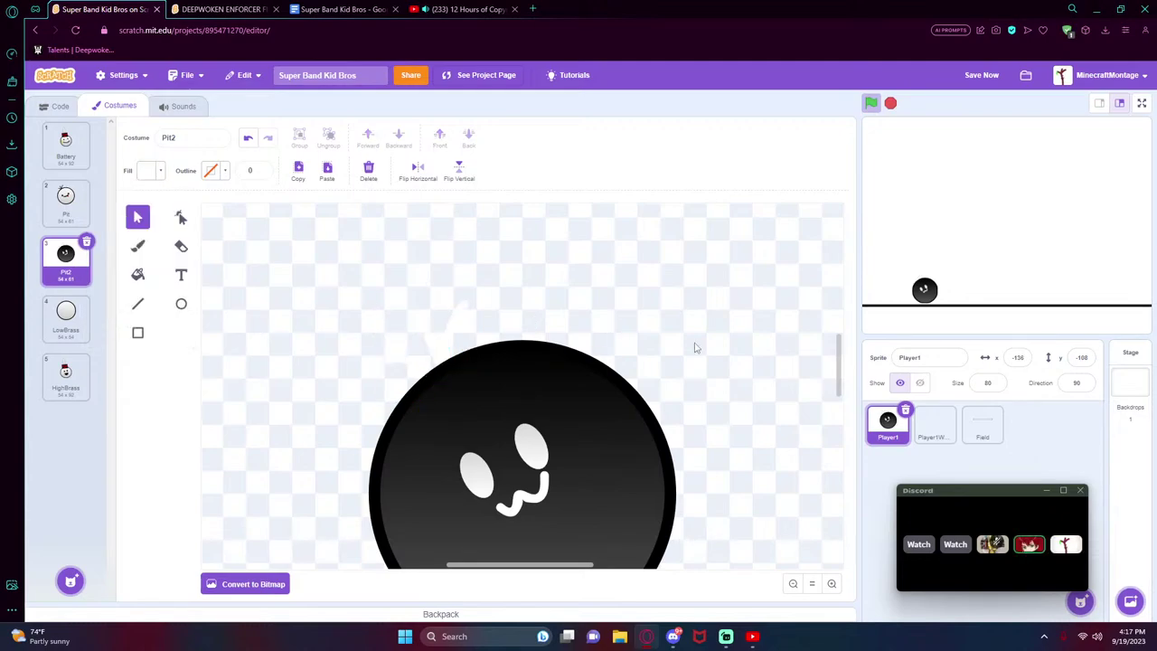
# - Draw a gray filled rectangle without an outline over the whole visible area of the stage's backdrop1
pyautogui.click(1130, 388)
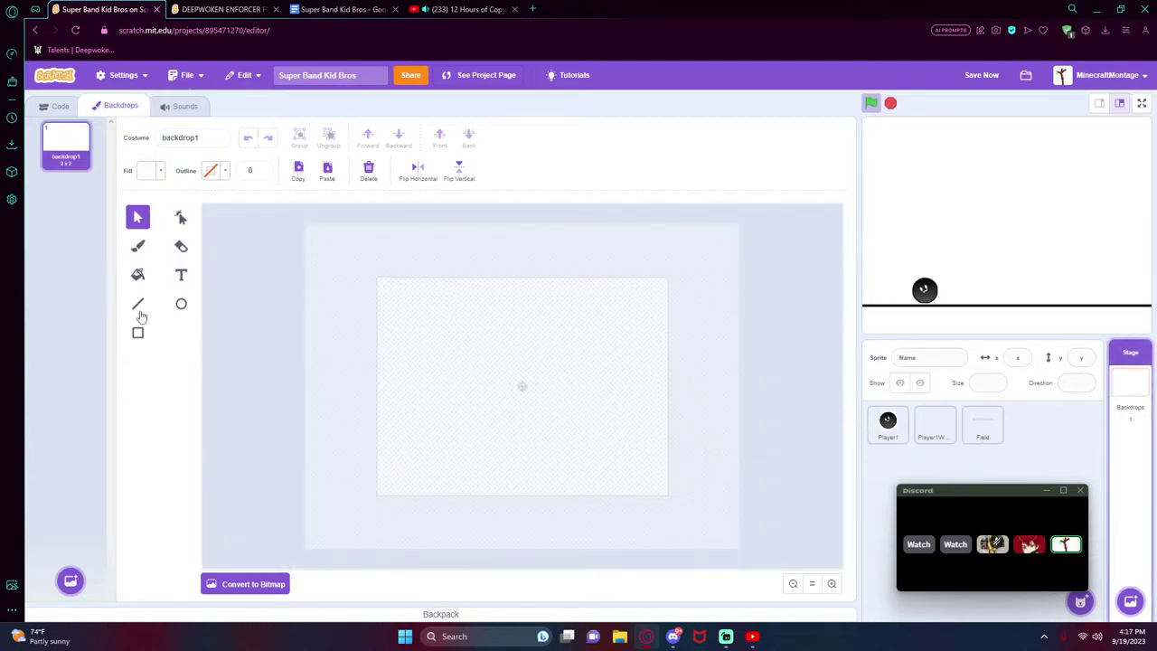
pyautogui.click(137, 333)
pyautogui.click(150, 170)
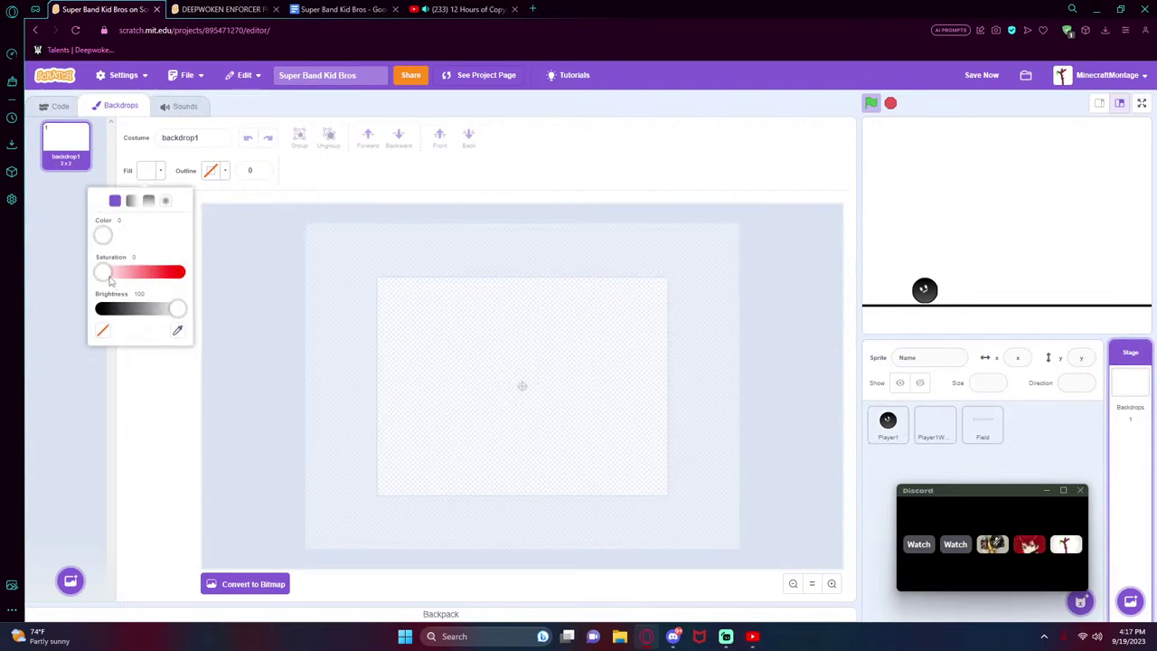
pyautogui.moveTo(106, 272); pyautogui.dragTo(196, 277)
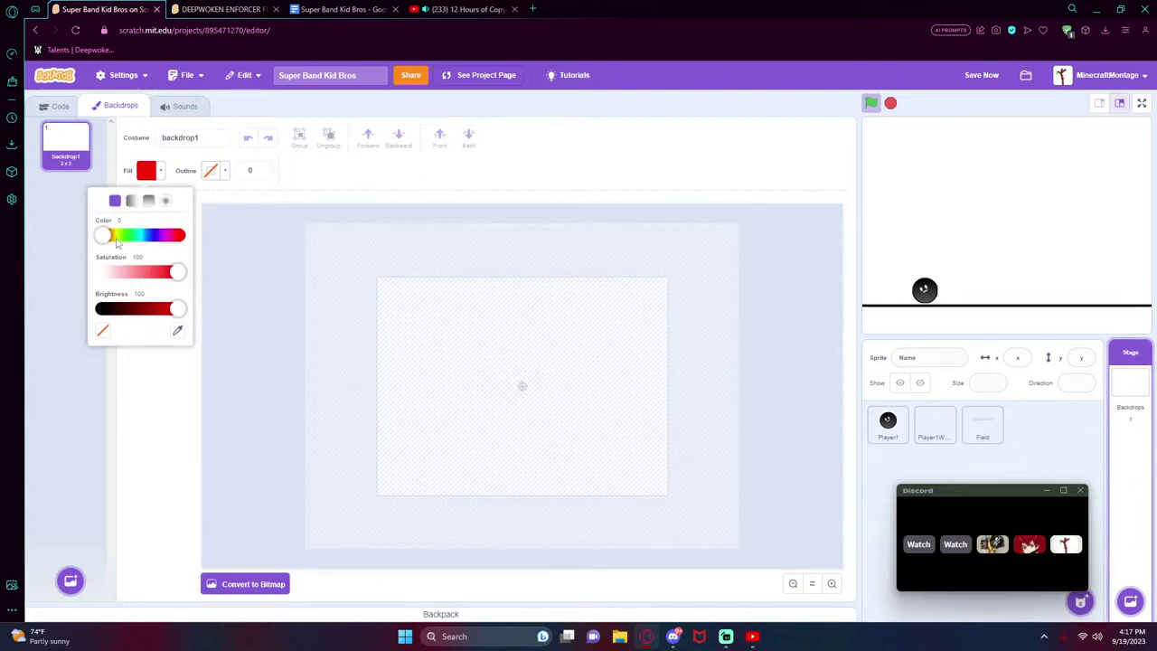
pyautogui.moveTo(115, 237); pyautogui.dragTo(149, 235)
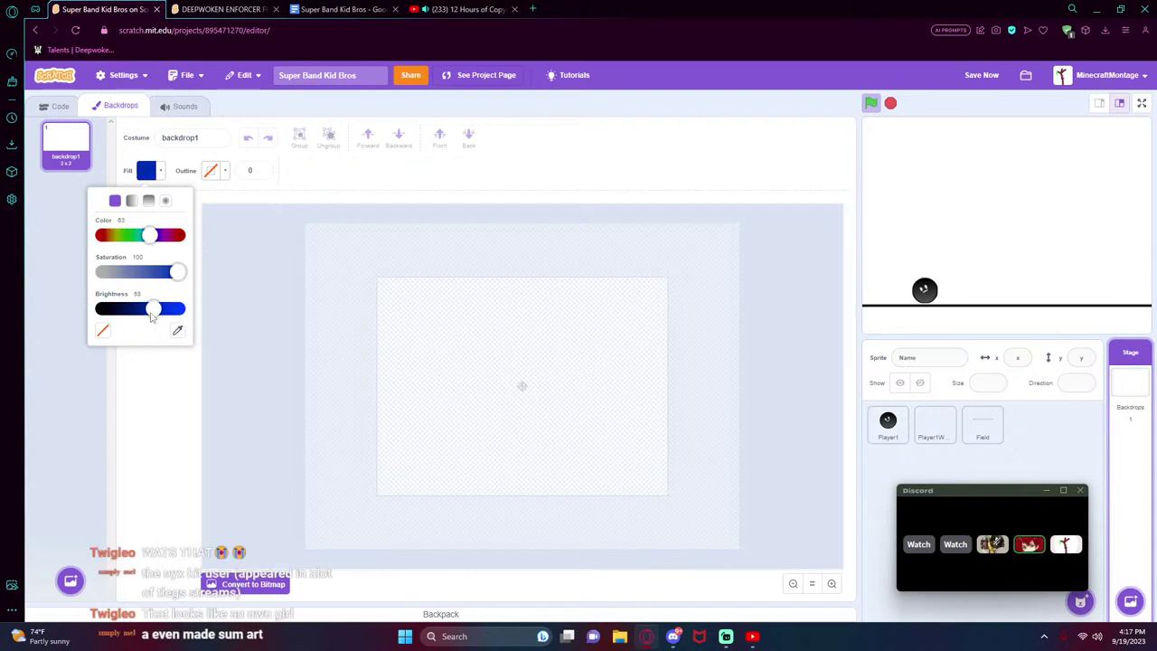
pyautogui.moveTo(177, 308); pyautogui.dragTo(106, 272)
pyautogui.moveTo(358, 262)
pyautogui.mouseDown()
pyautogui.moveTo(491, 325)
pyautogui.moveTo(759, 513)
pyautogui.mouseUp()
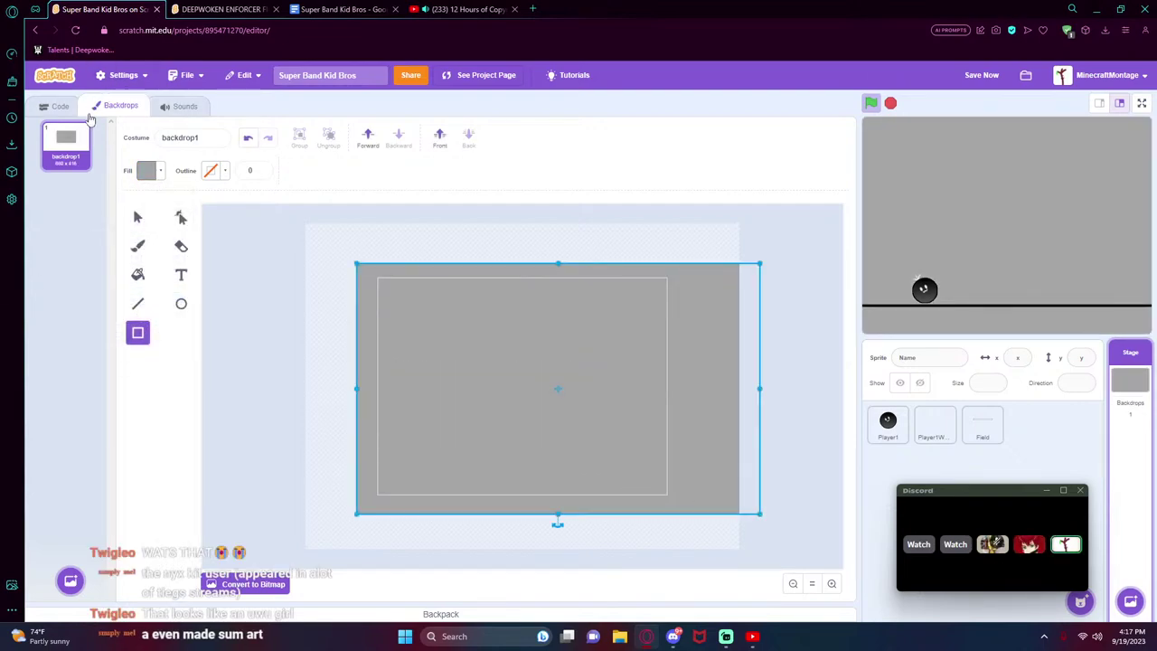
# - Lighten the backdrop rectangle's fill to brightness 88 and return to Player1's Pit2 costume
pyautogui.click(146, 170)
pyautogui.moveTo(151, 309); pyautogui.dragTo(172, 309)
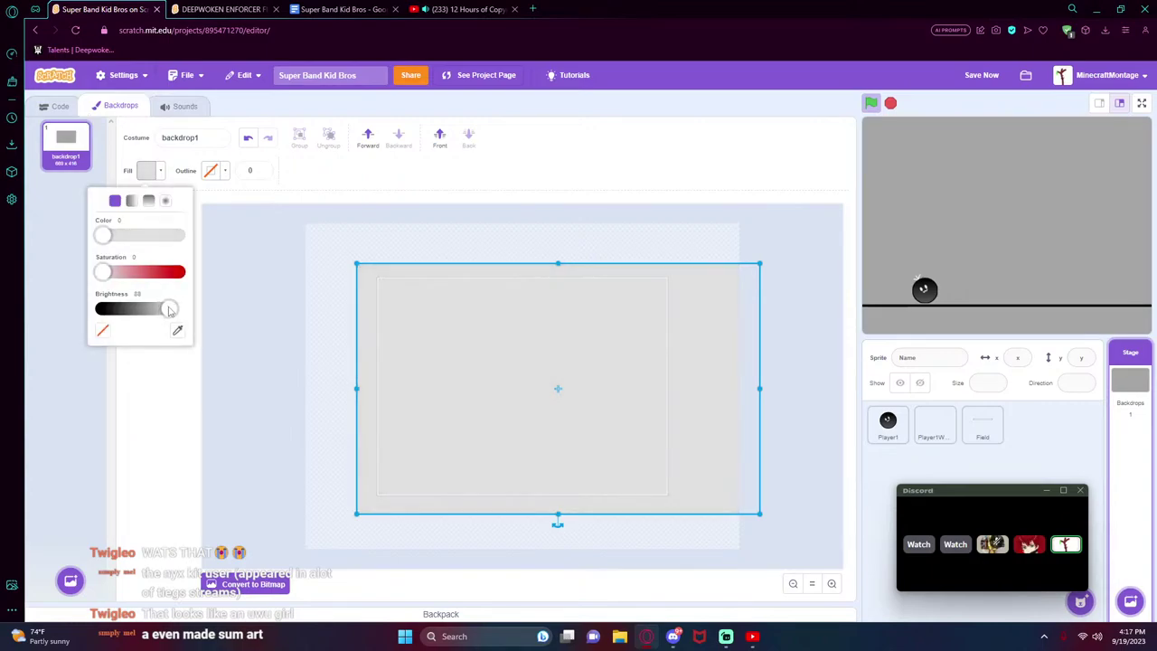
pyautogui.click(301, 379)
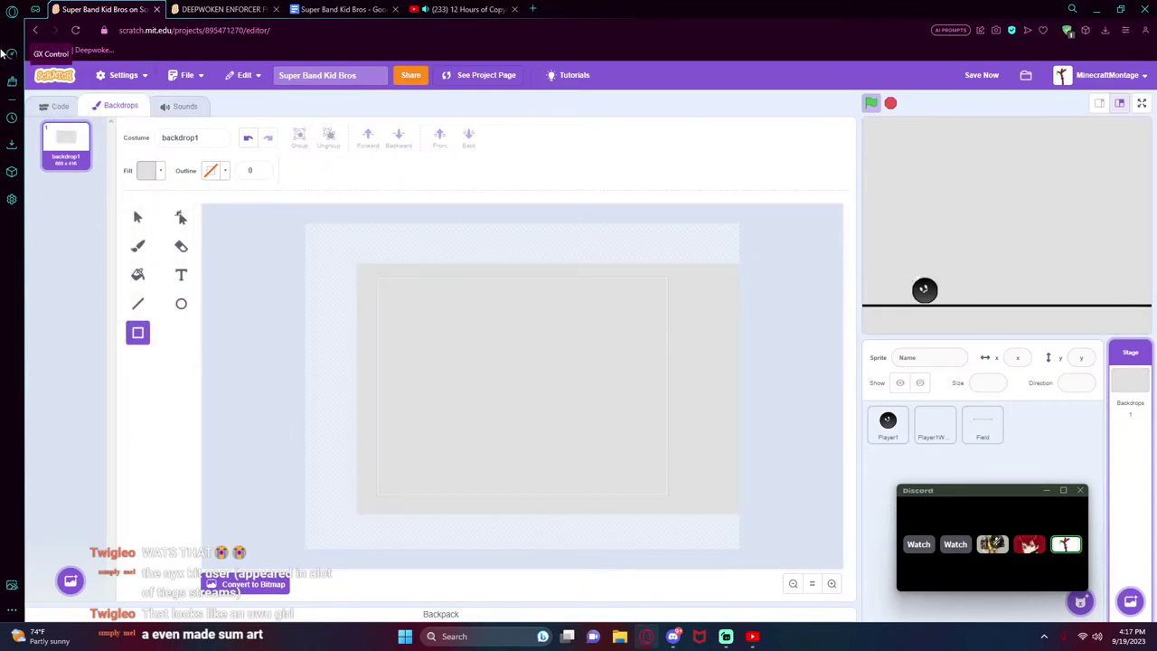
pyautogui.click(52, 106)
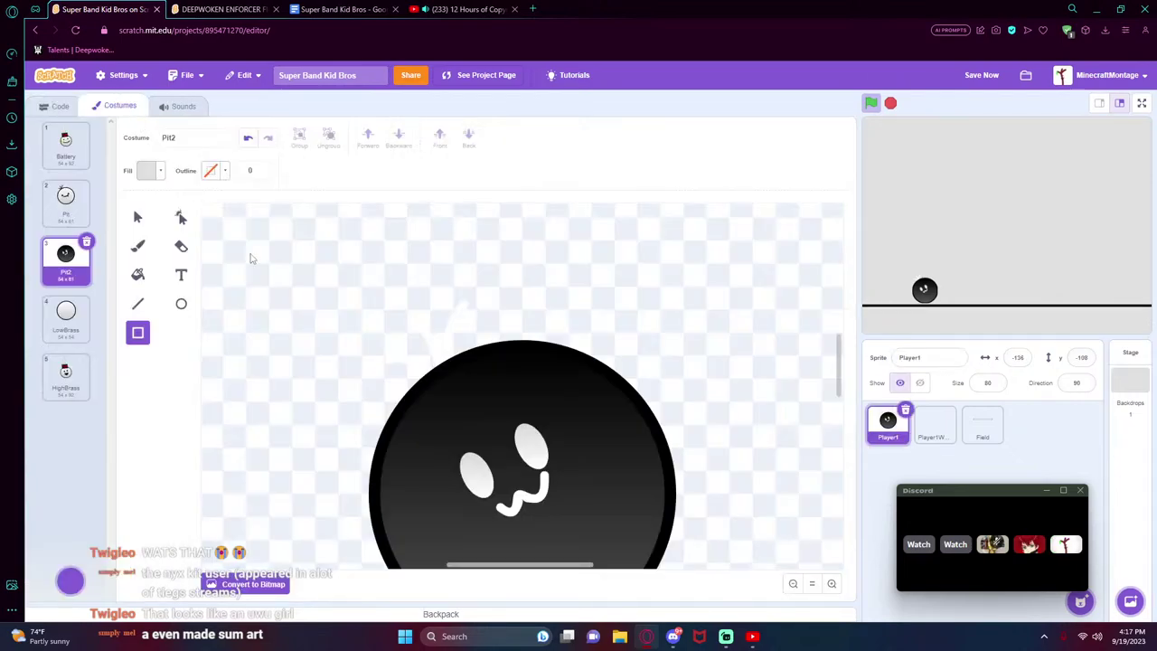
pyautogui.moveTo(338, 268)
pyautogui.mouseDown()
pyautogui.moveTo(461, 348)
pyautogui.moveTo(325, 344)
pyautogui.mouseUp()
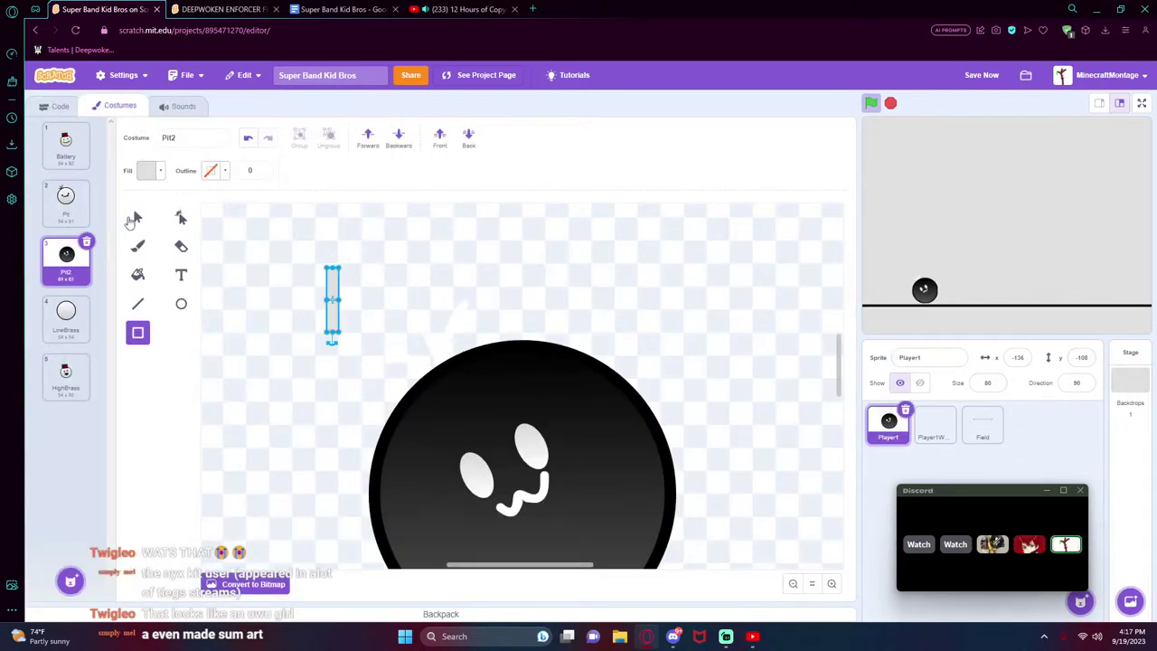
pyautogui.click(135, 218)
pyautogui.press('Delete')
# - Give Pit2's white hair strands a black outline with width 2
pyautogui.moveTo(372, 380); pyautogui.dragTo(402, 341)
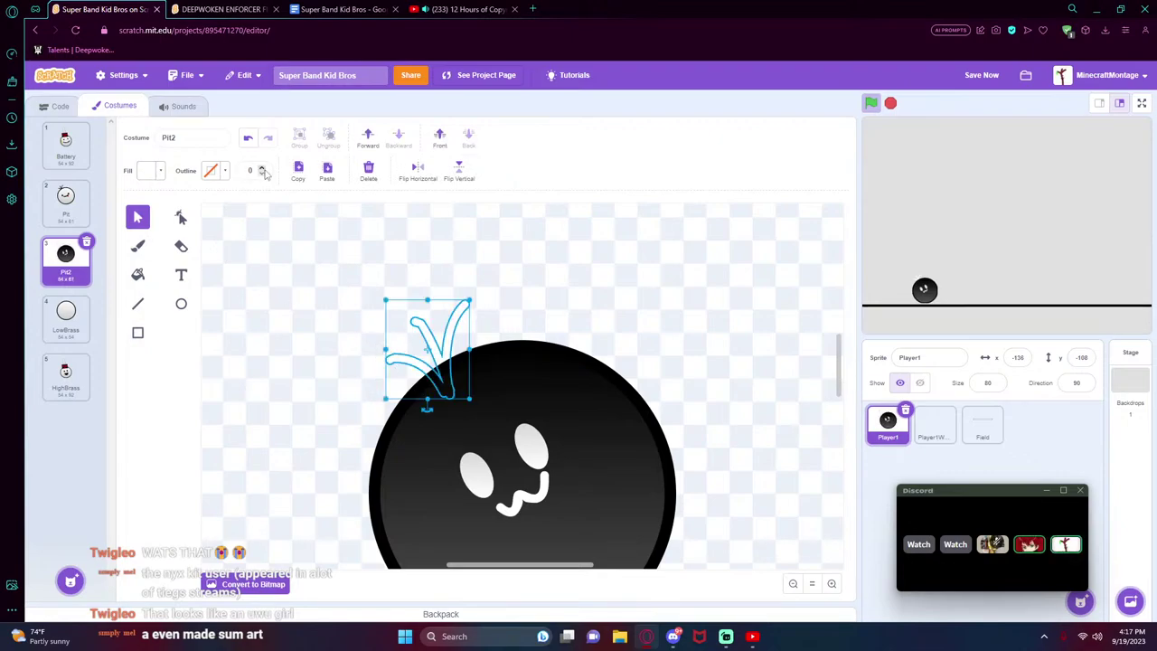
pyautogui.click(262, 168)
pyautogui.click(263, 168)
pyautogui.click(349, 320)
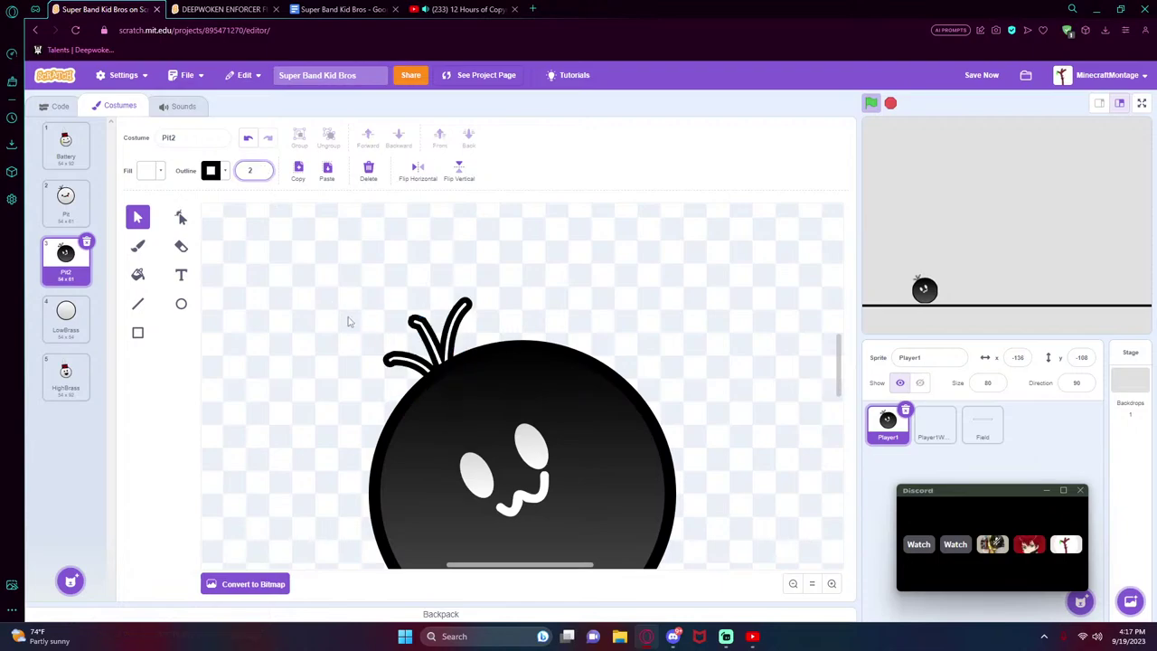
pyautogui.scroll(-2, 387, 328)
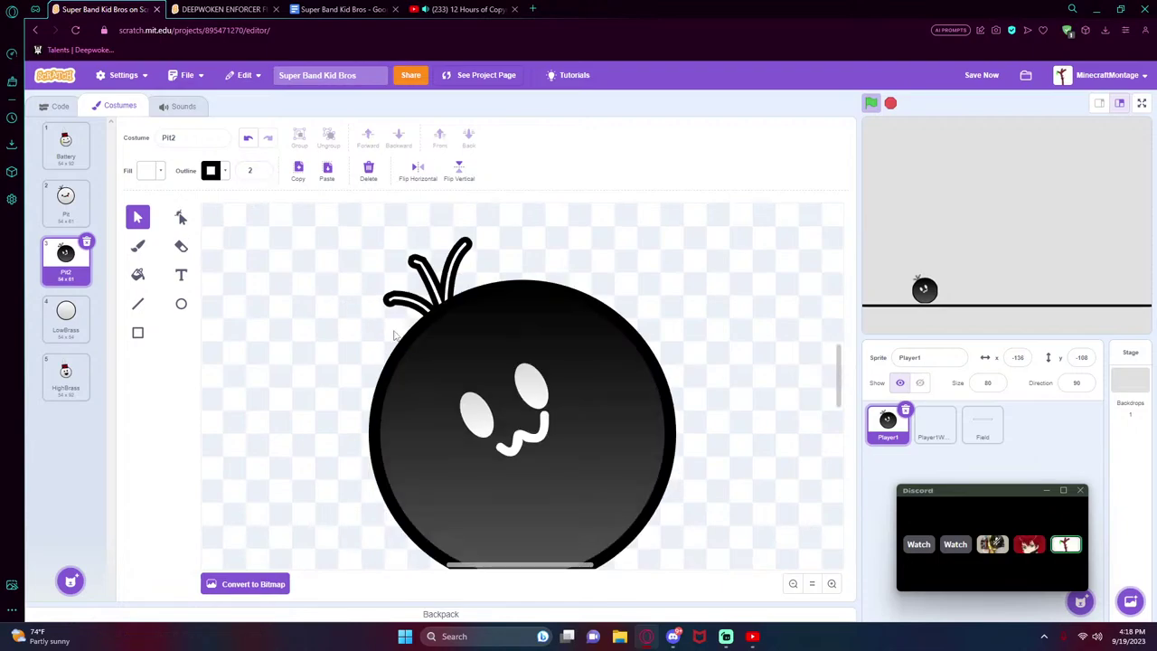
pyautogui.scroll(-2, 394, 335)
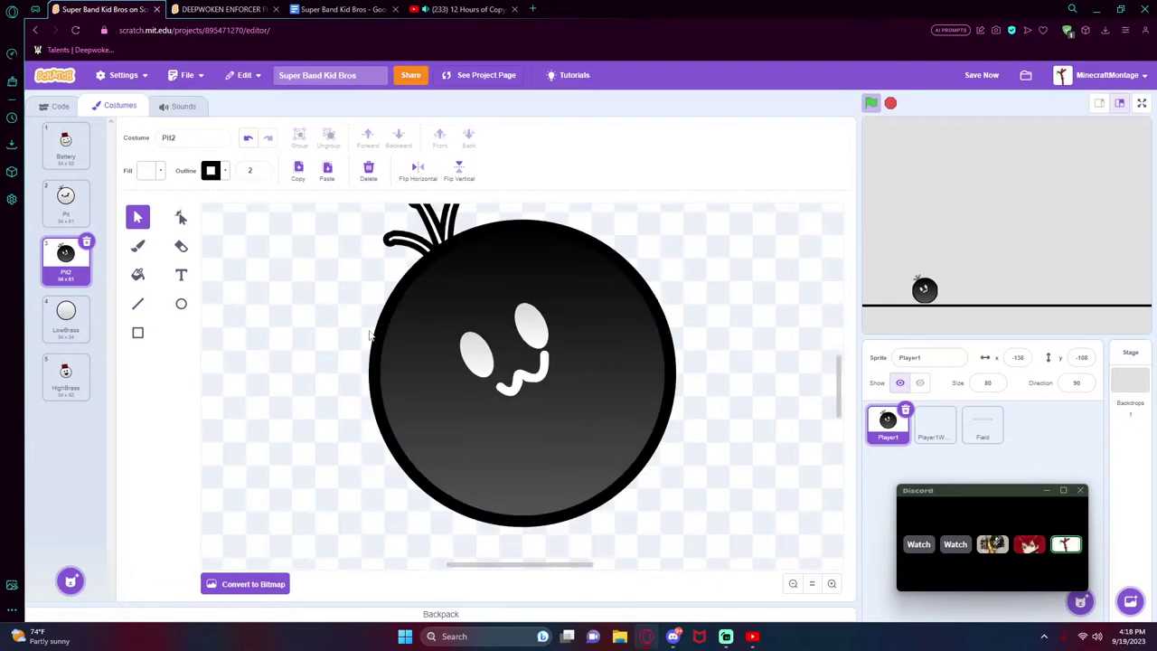
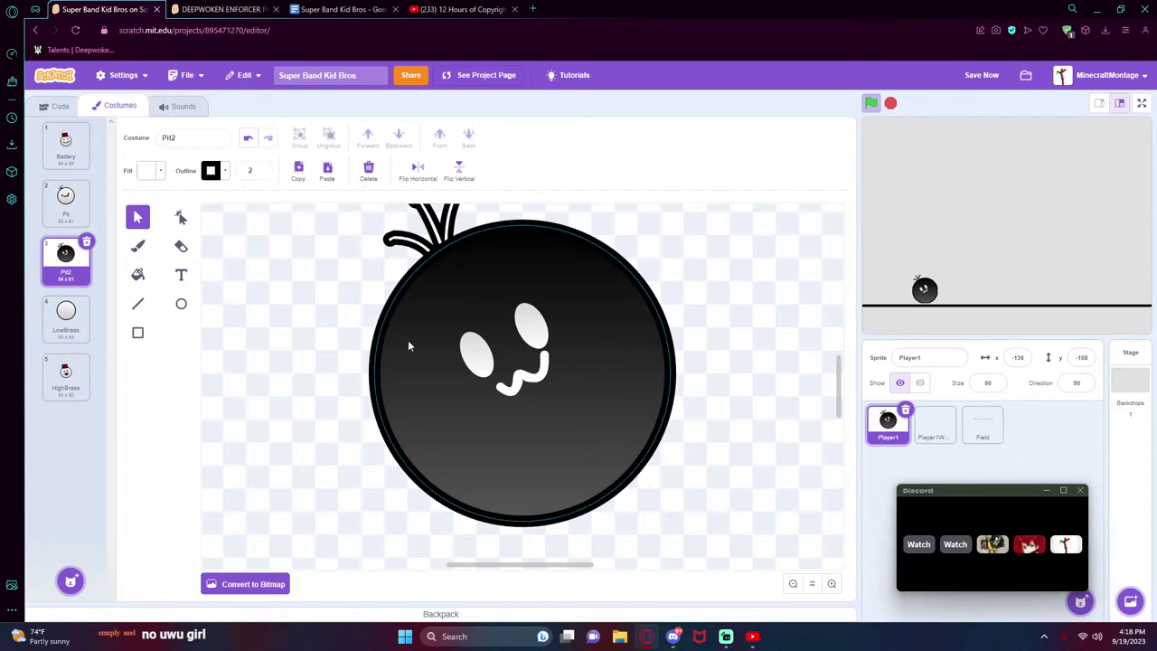
# - Enlarge the floating Discord window and reposition it below the sprite list
pyautogui.moveTo(945, 491); pyautogui.dragTo(927, 467)
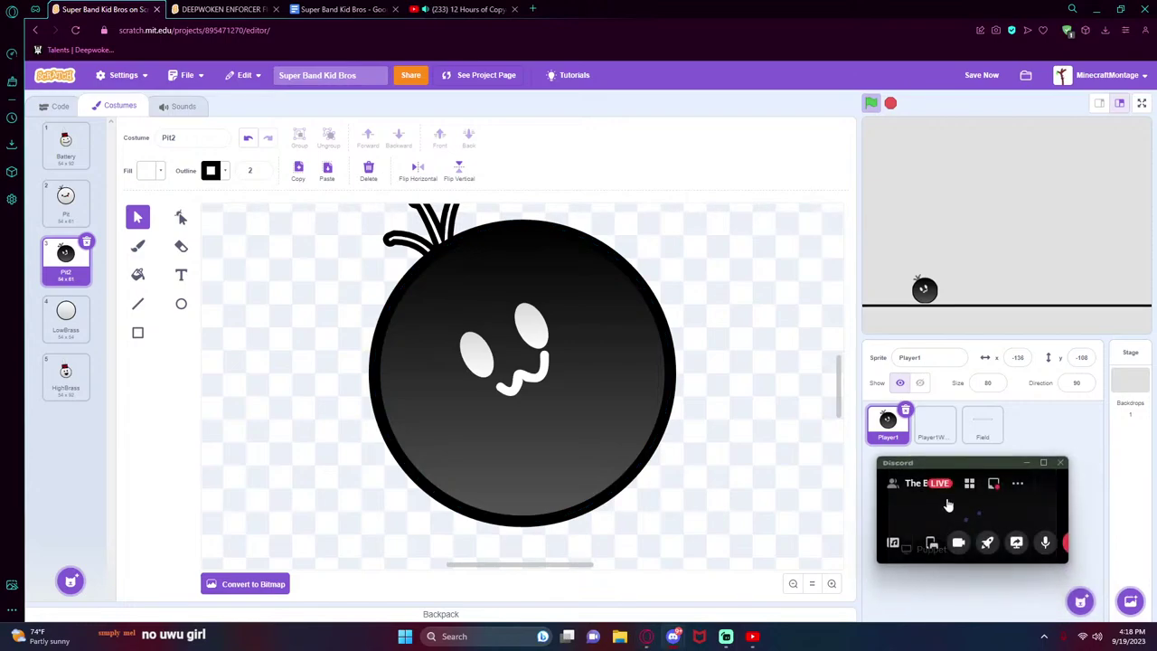
pyautogui.moveTo(982, 536)
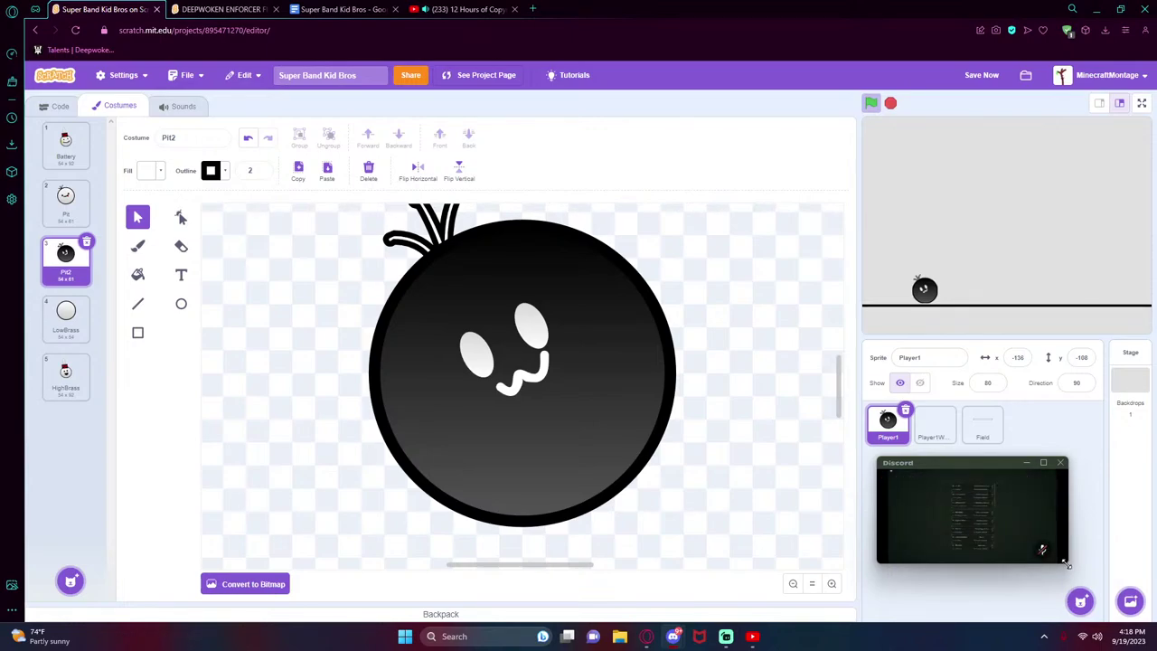
pyautogui.moveTo(1066, 563); pyautogui.dragTo(1129, 619)
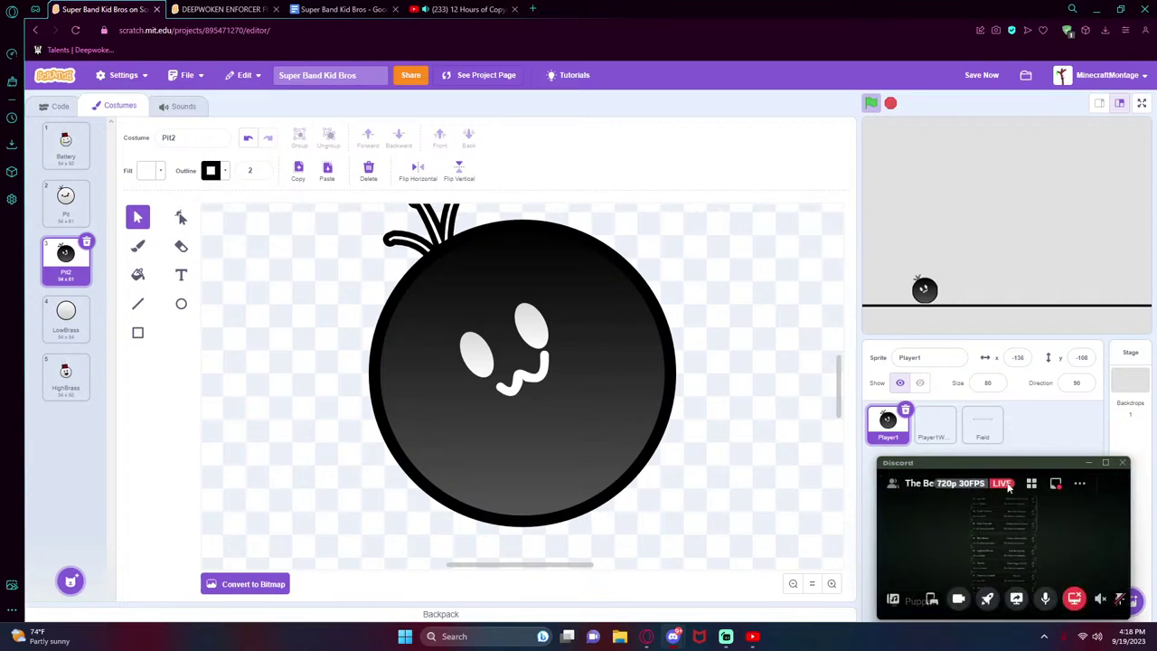
pyautogui.moveTo(1002, 463); pyautogui.dragTo(994, 462)
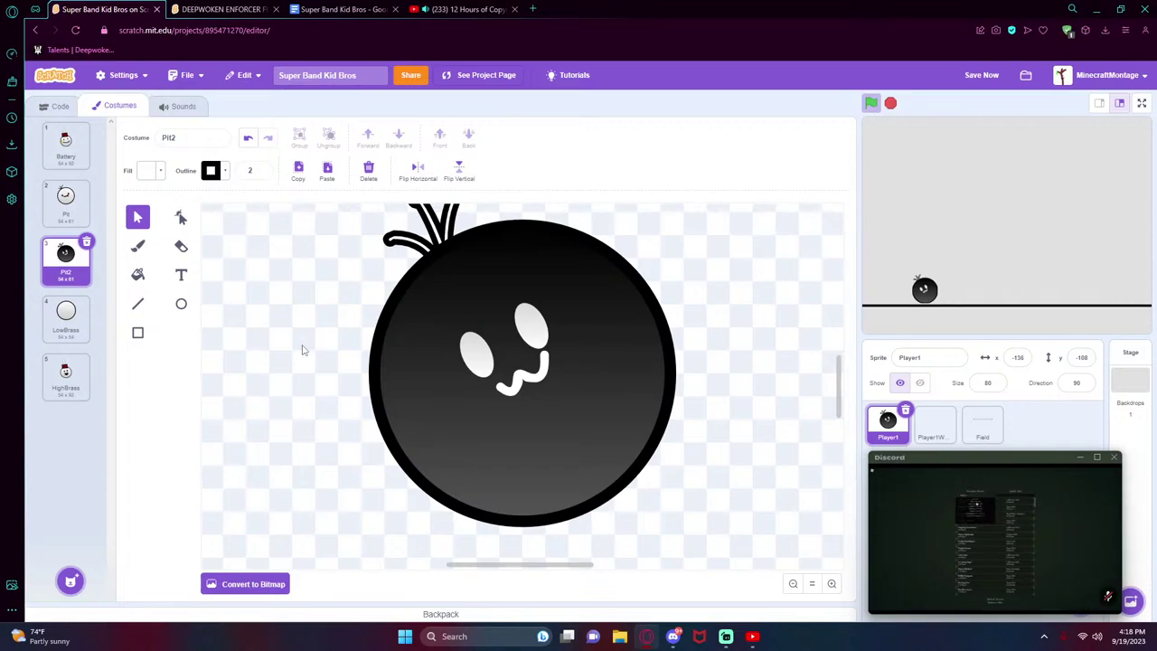
# - Duplicate Player1's HighBrass costume
pyautogui.click(79, 398)
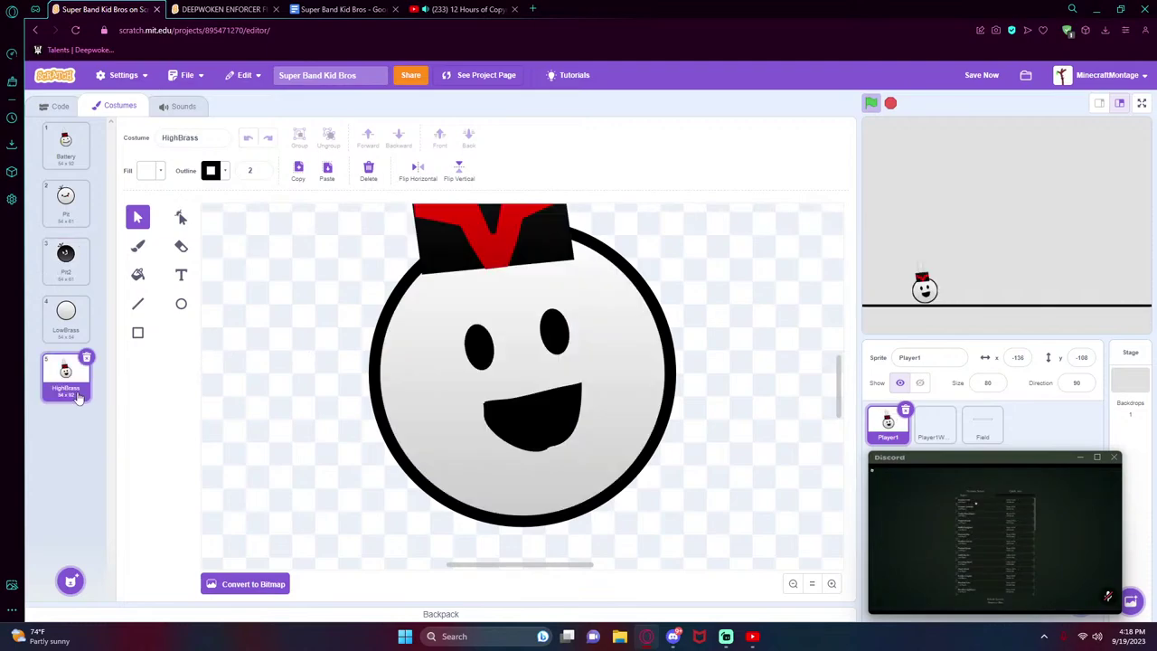
pyautogui.scroll(1, 331, 439)
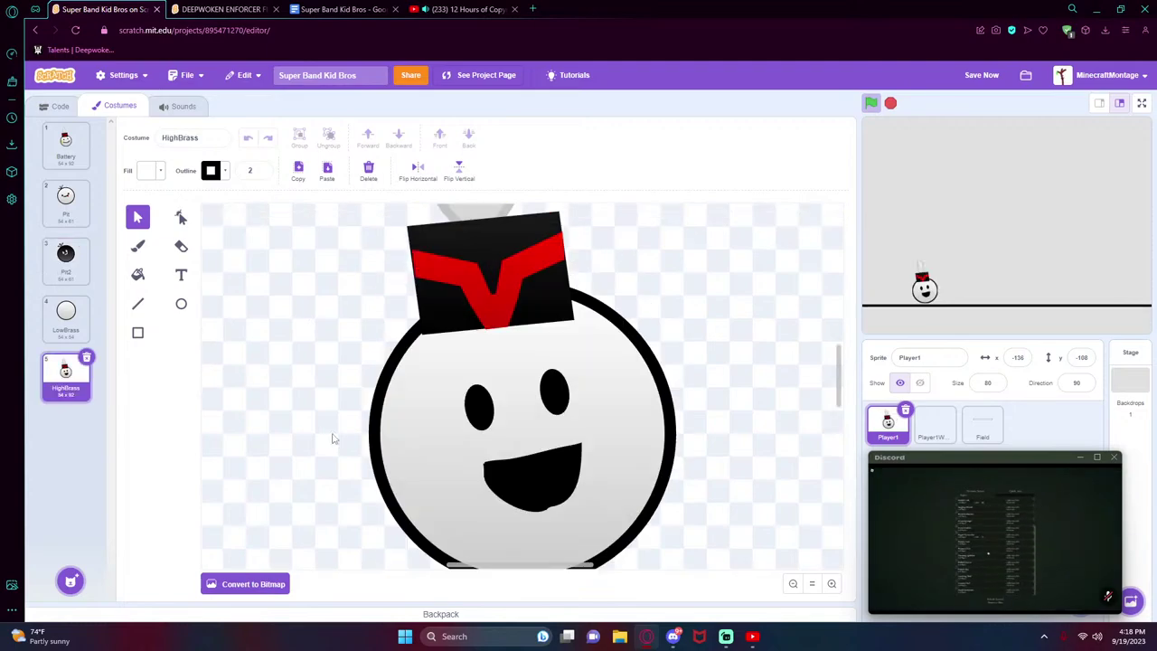
pyautogui.scroll(-1, 331, 439)
pyautogui.scroll(1, 320, 431)
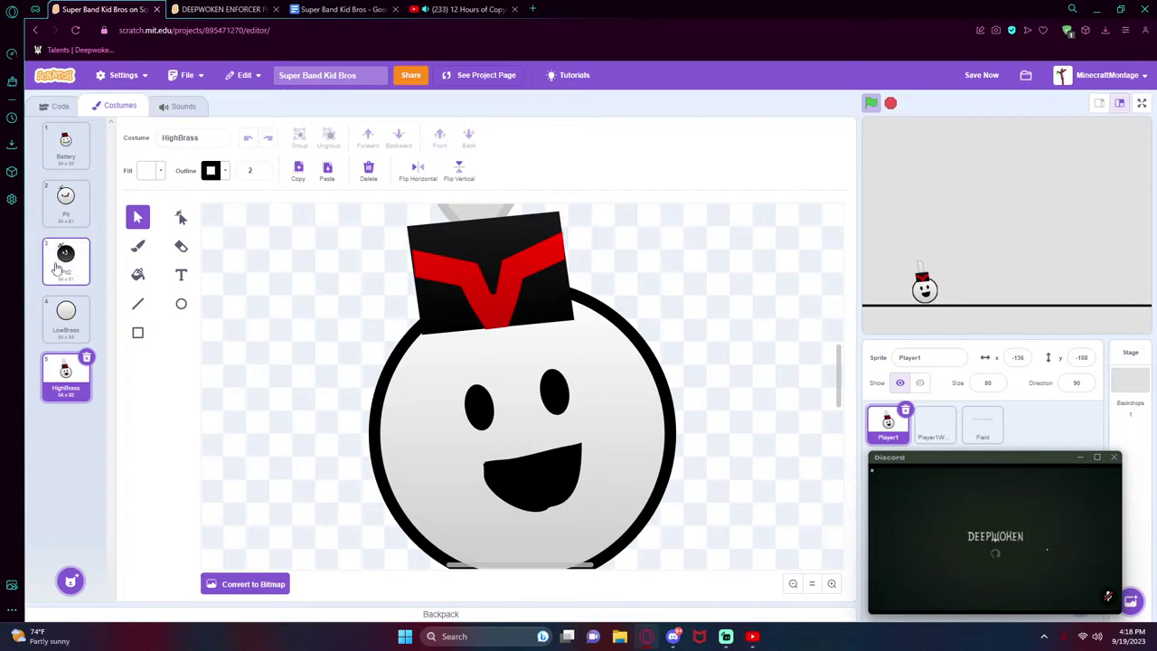
pyautogui.click(76, 316)
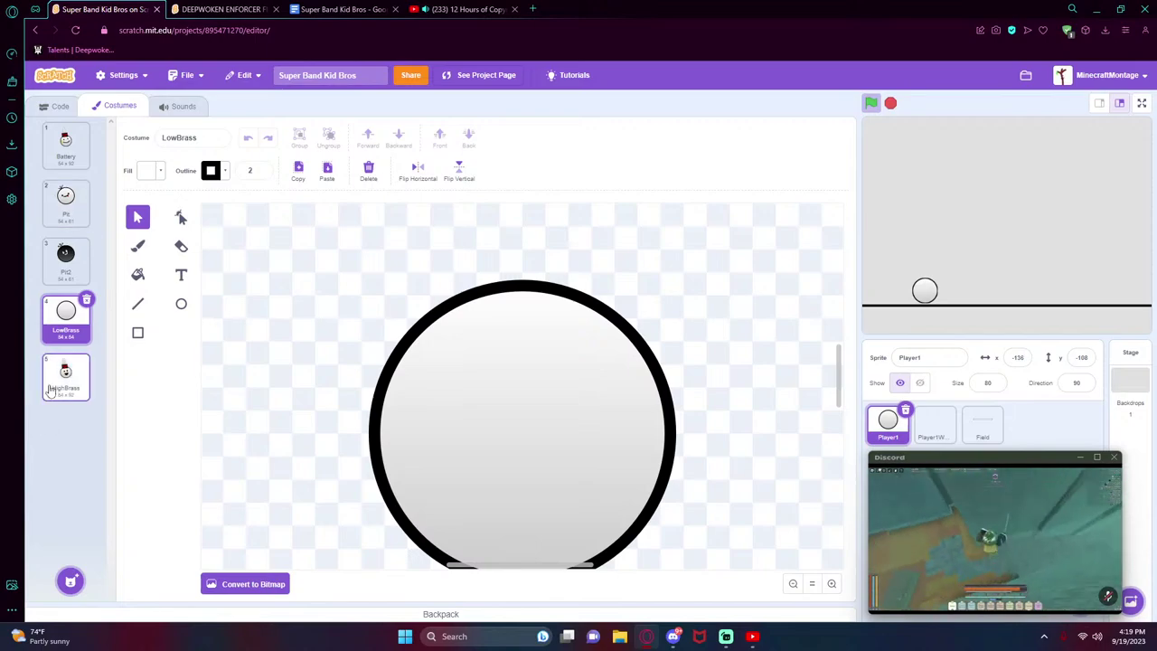
pyautogui.click(51, 389)
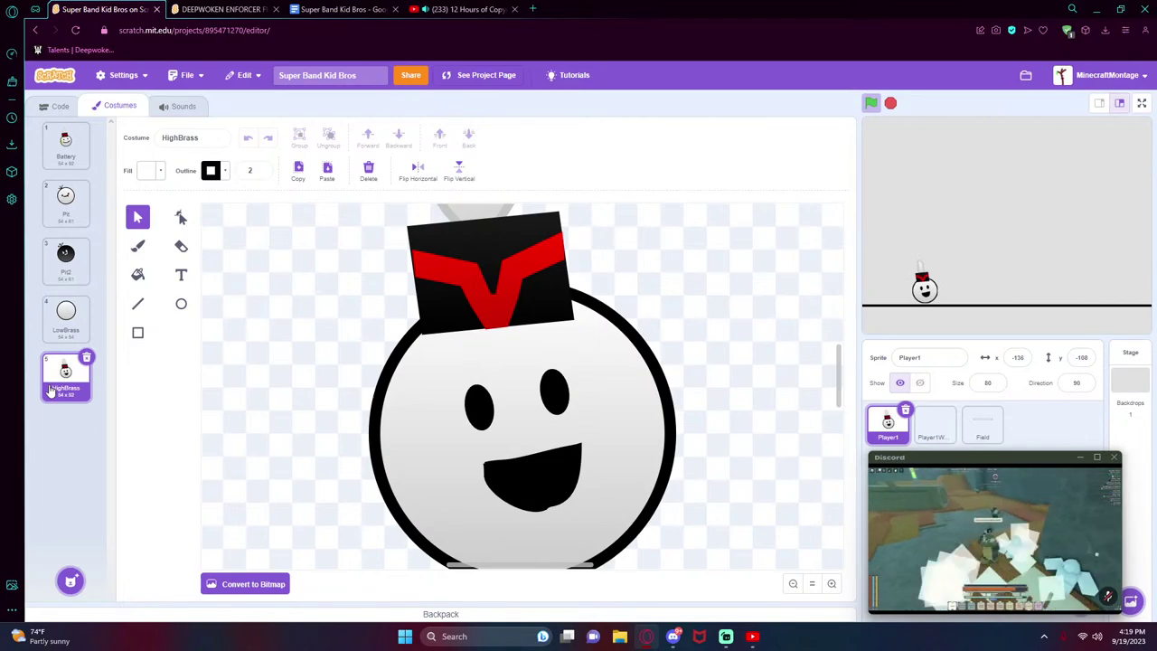
pyautogui.rightClick(50, 389)
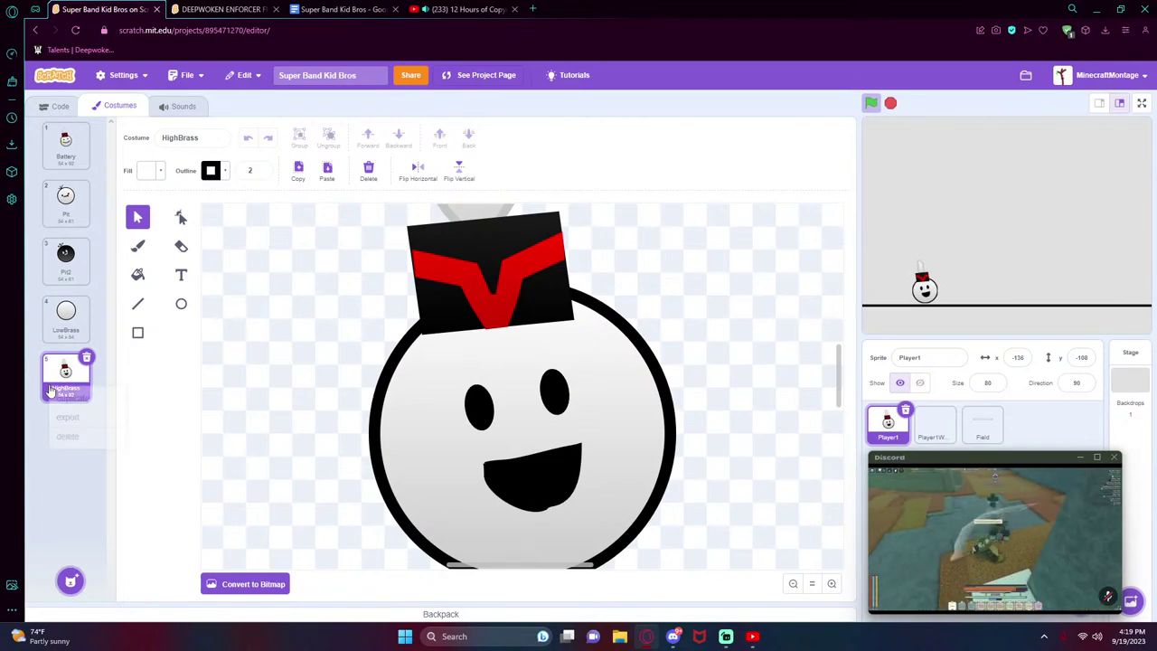
pyautogui.click(58, 397)
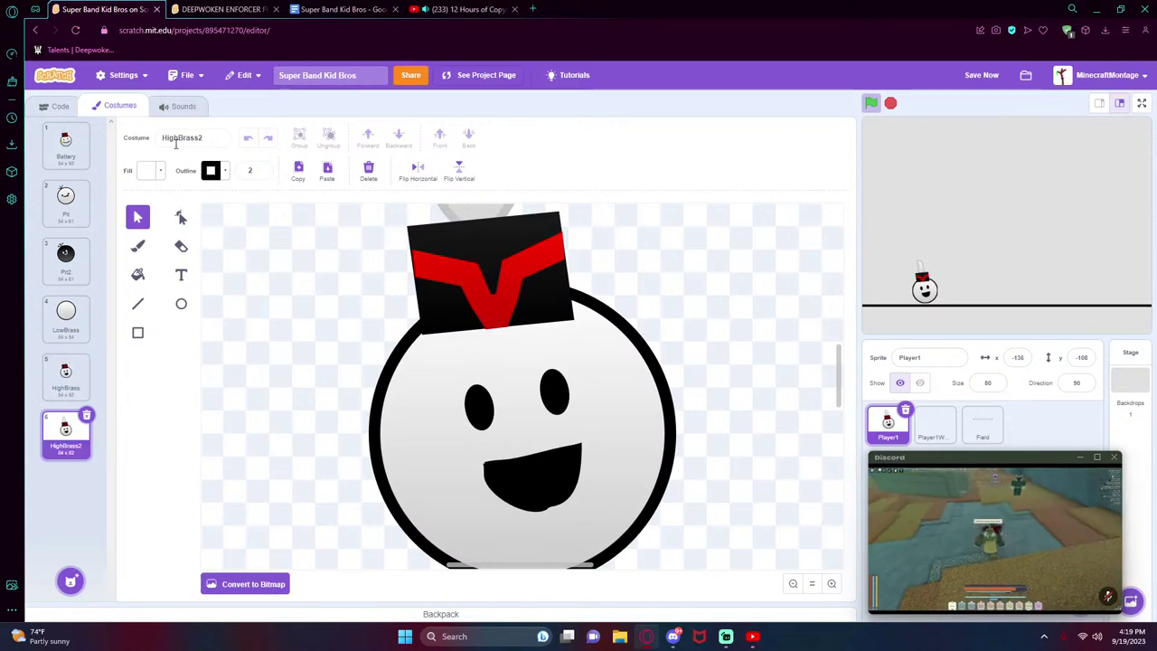
# - Rename the duplicated HighBrass costume as WoodwindA
pyautogui.click(179, 140)
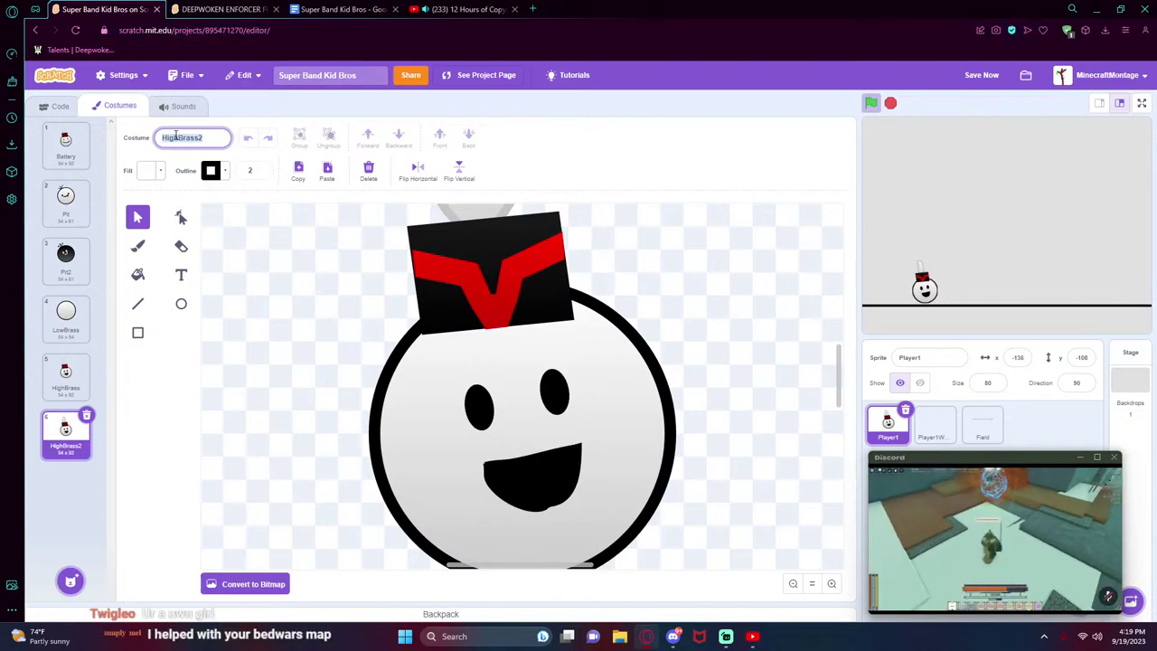
pyautogui.write('Wood')
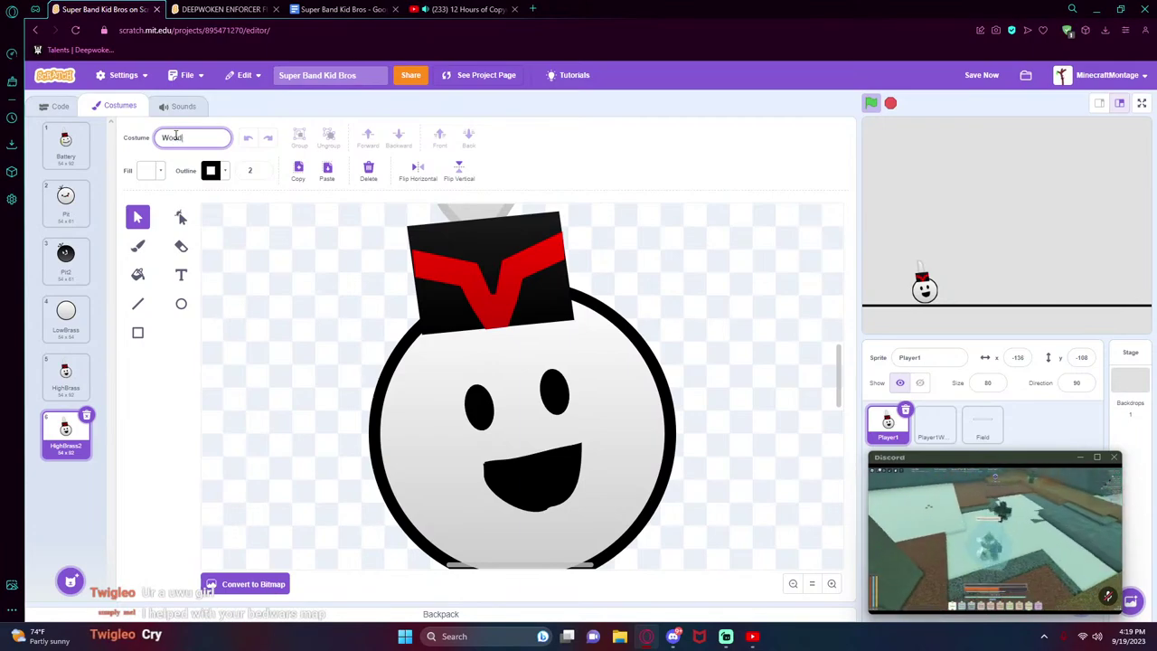
pyautogui.write('windA')
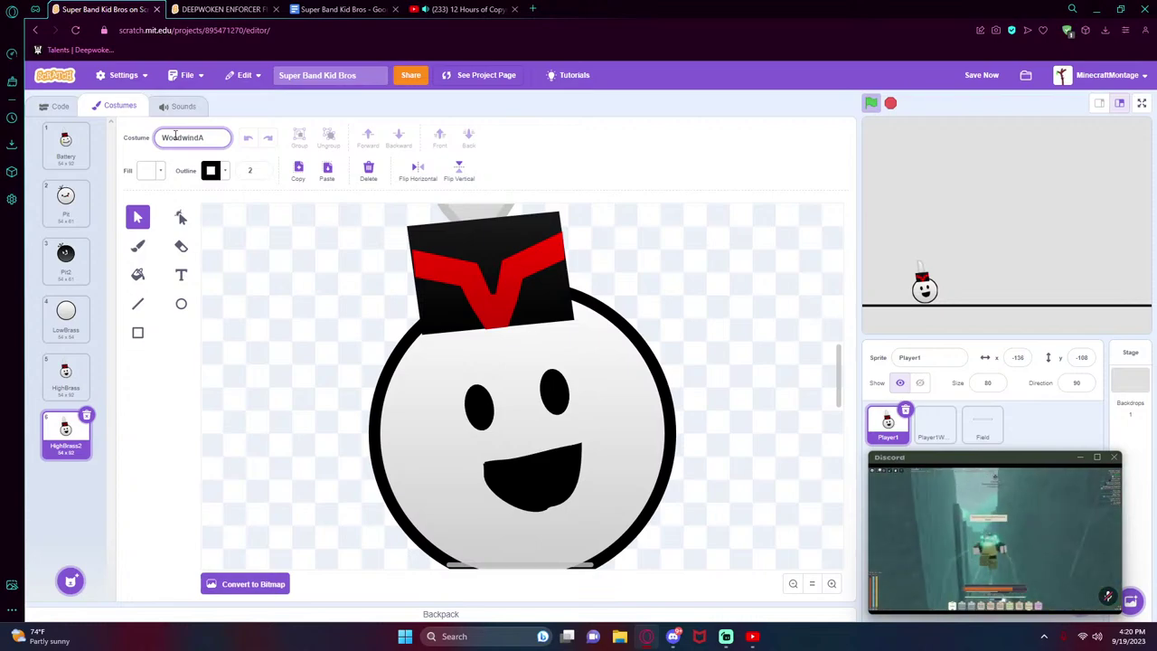
pyautogui.press('Return')
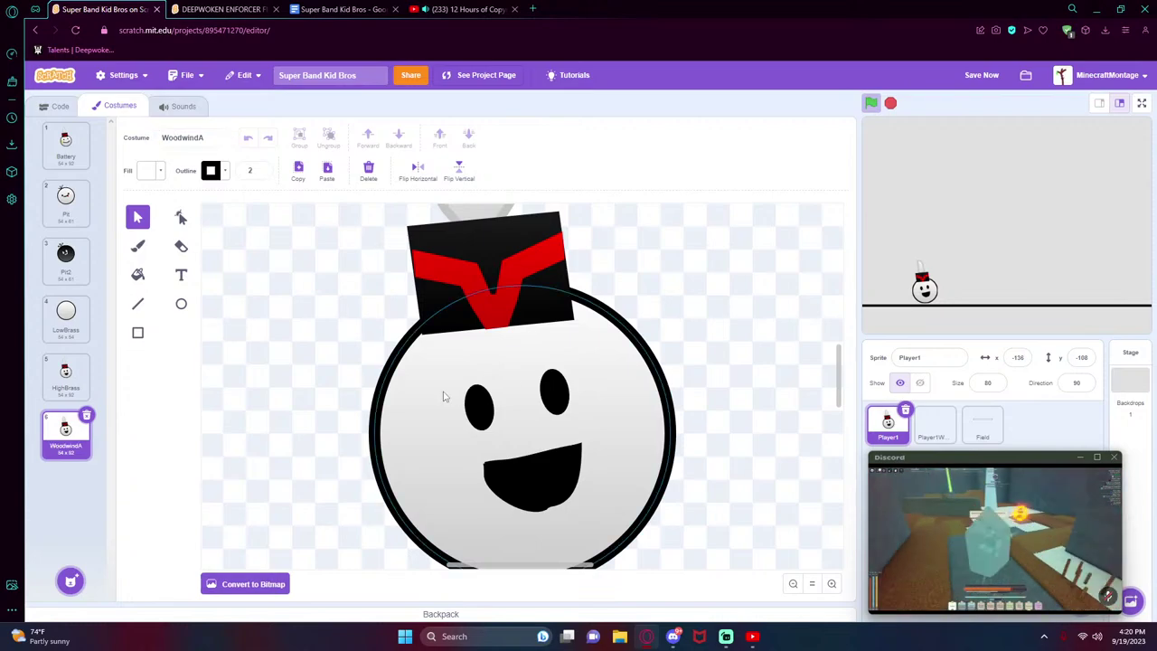
# - Delete the open smiling mouth from the WoodwindA face
pyautogui.scroll(-2, 444, 395)
pyautogui.scroll(2, 633, 283)
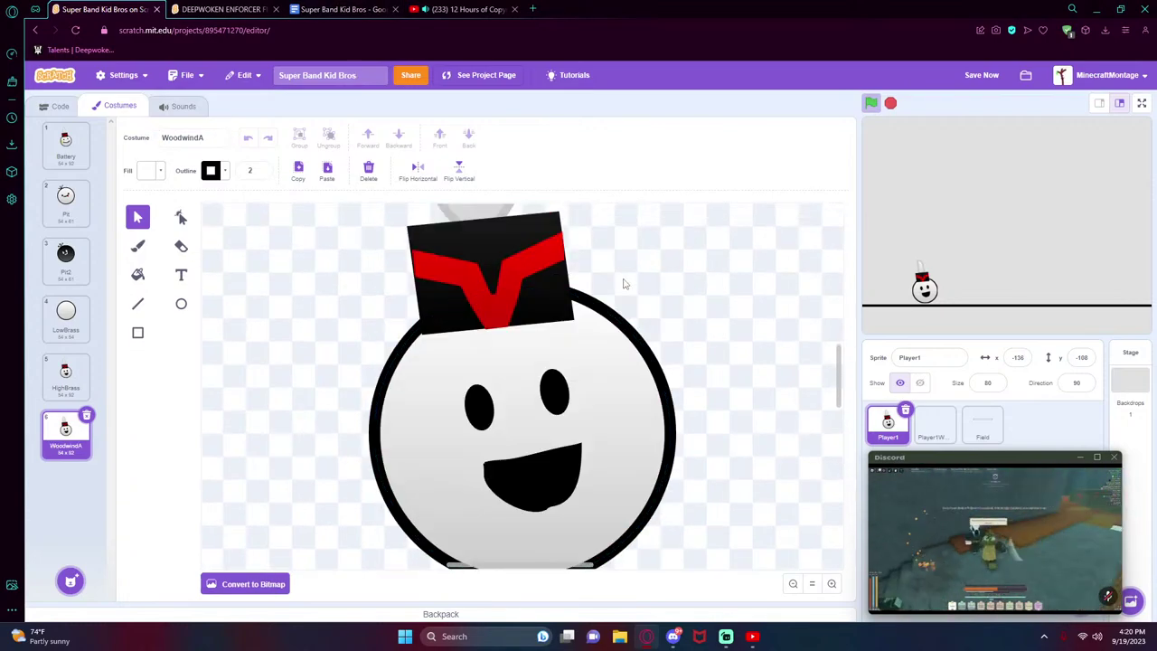
pyautogui.scroll(-2, 622, 284)
pyautogui.click(478, 347)
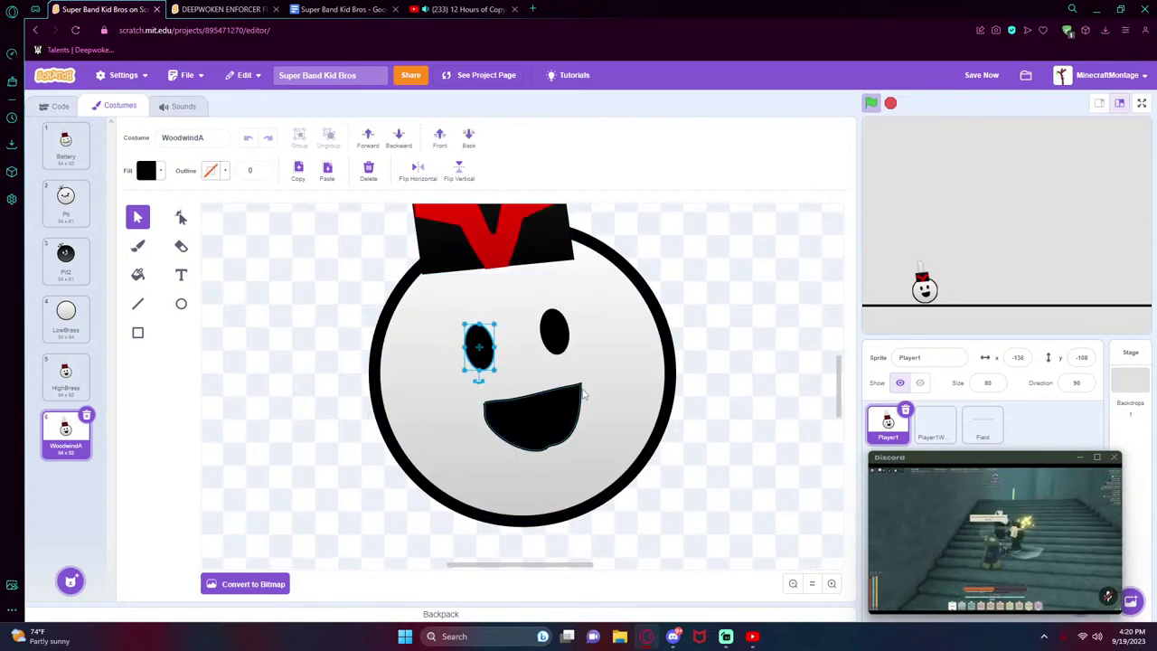
pyautogui.click(555, 415)
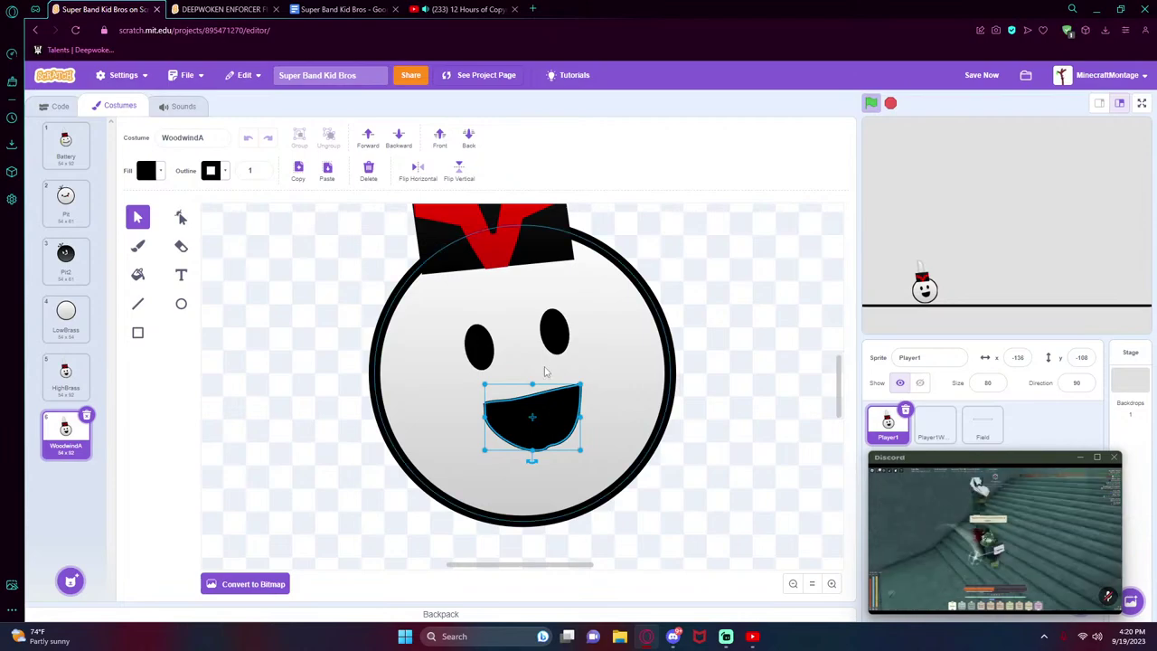
pyautogui.press('Delete')
# - Draw a small black filled circle as WoodwindA's mouth below the eyes and nudge it slightly into place
pyautogui.click(181, 304)
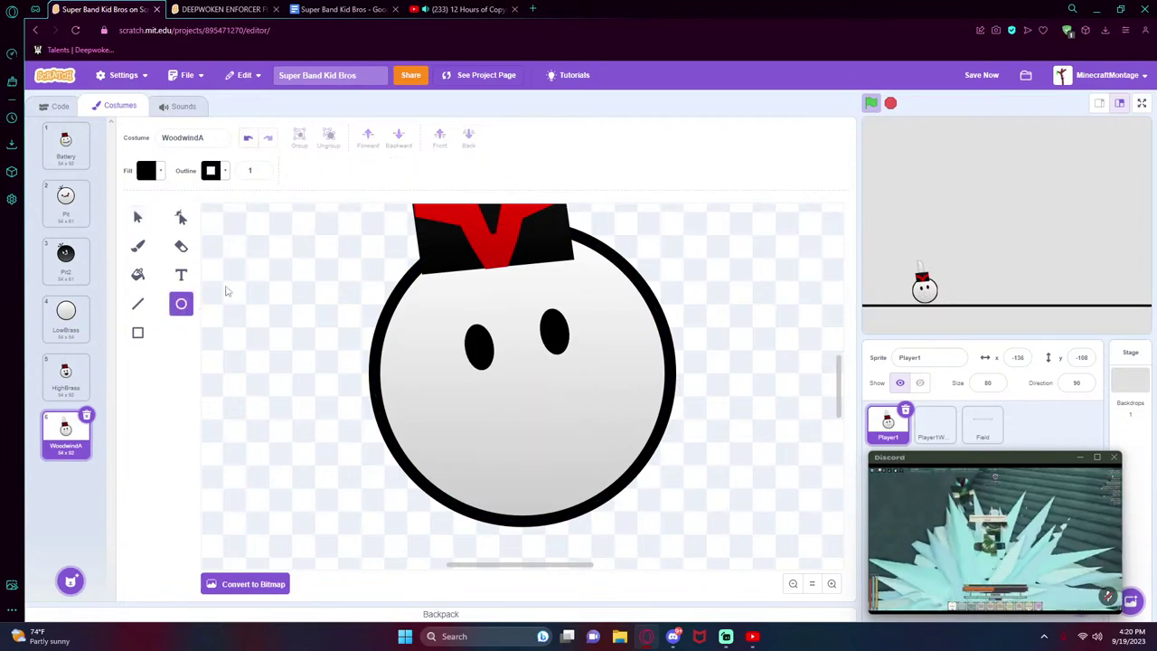
pyautogui.moveTo(523, 409); pyautogui.dragTo(546, 438)
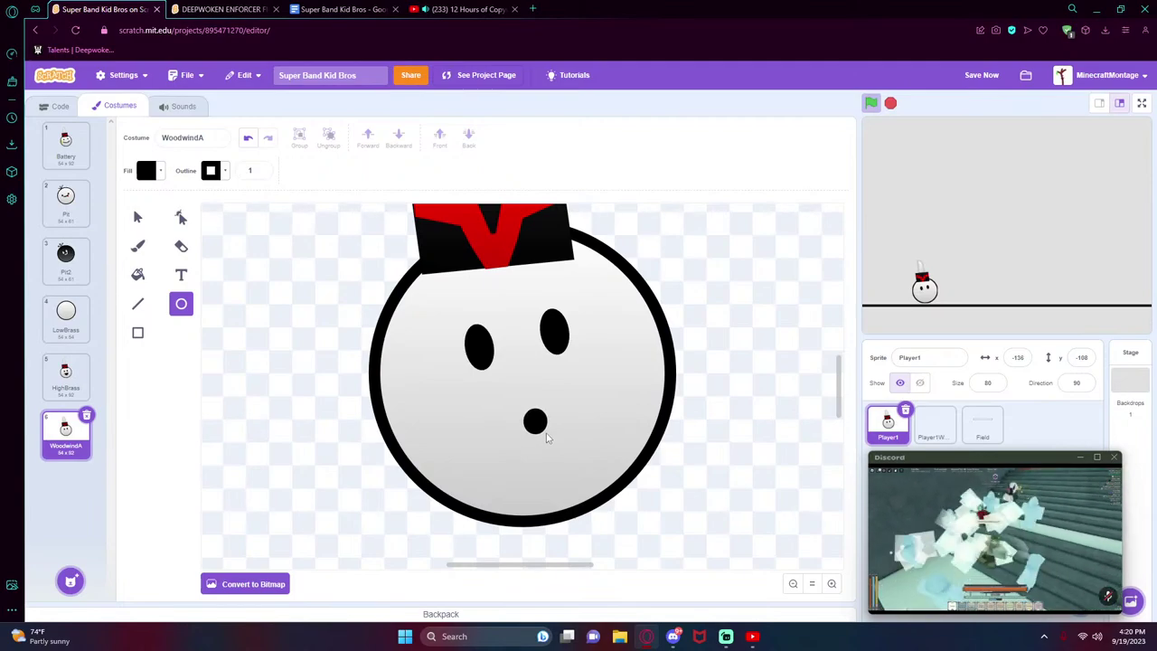
pyautogui.click(138, 217)
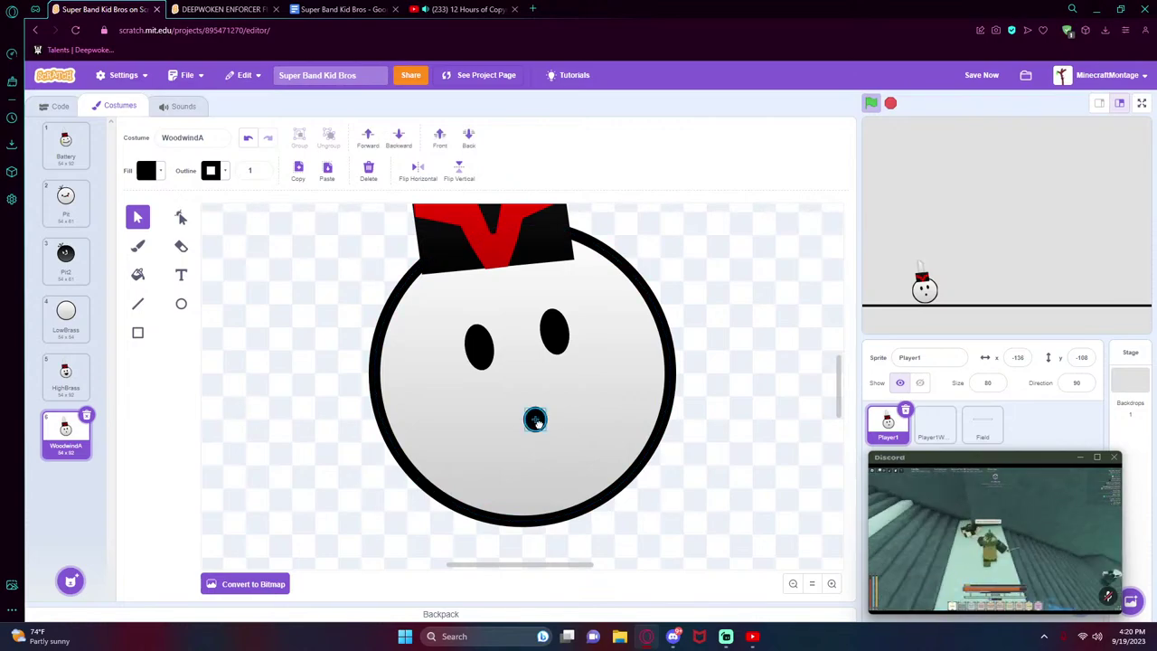
pyautogui.click(535, 421)
pyautogui.click(284, 452)
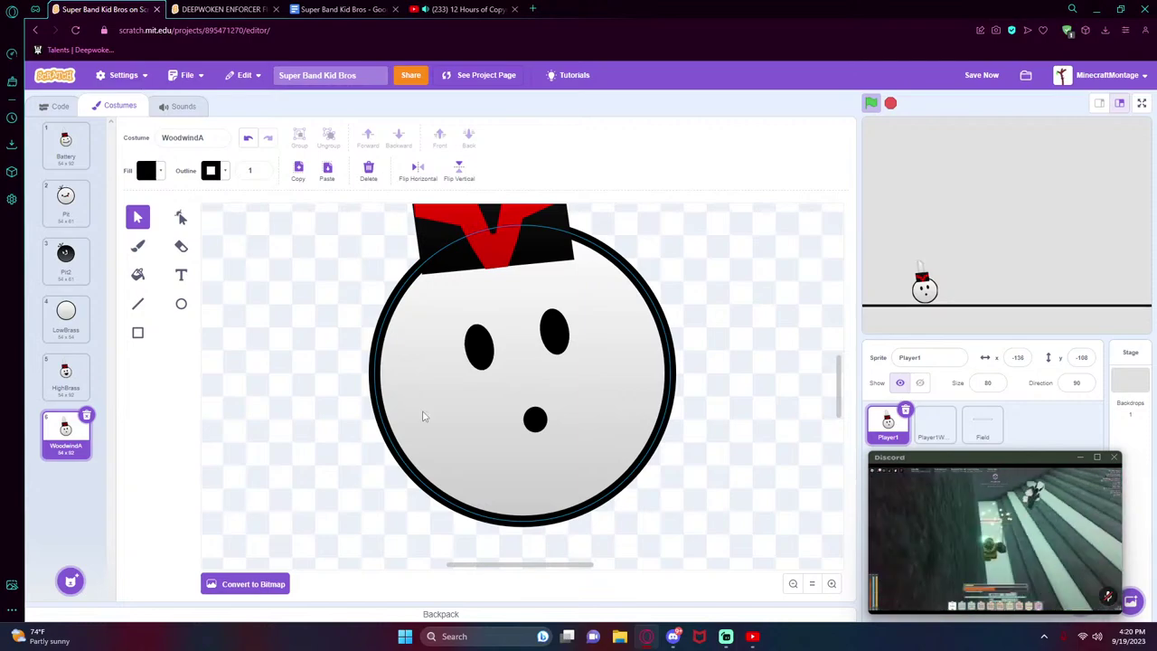
pyautogui.click(535, 419)
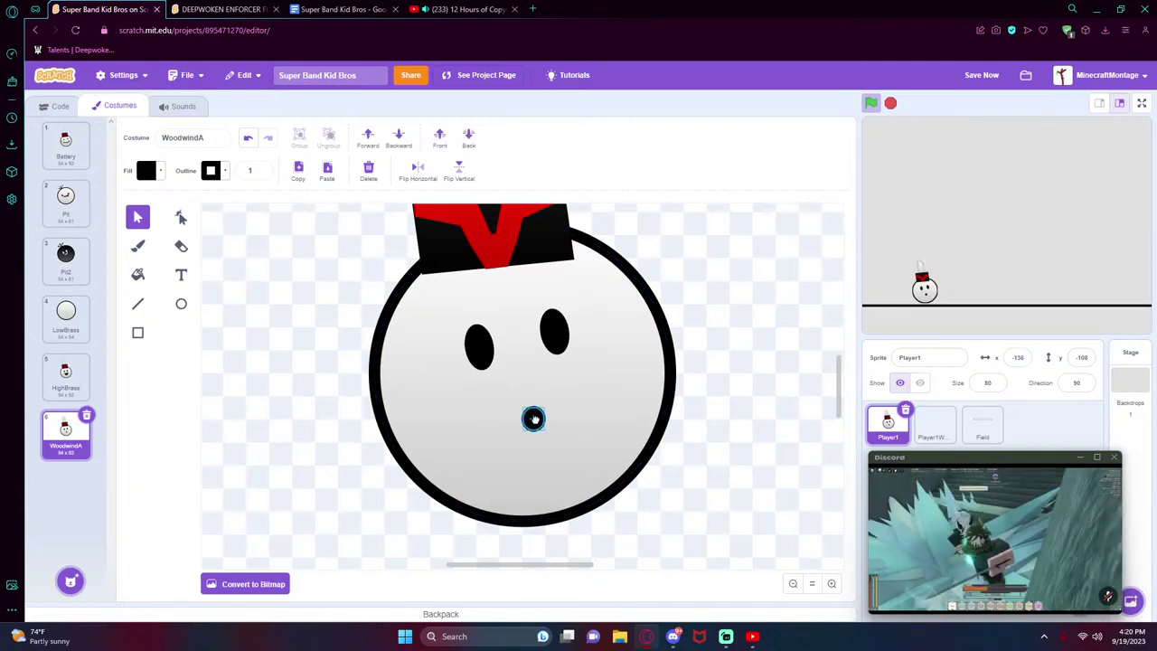
pyautogui.click(533, 420)
pyautogui.click(248, 409)
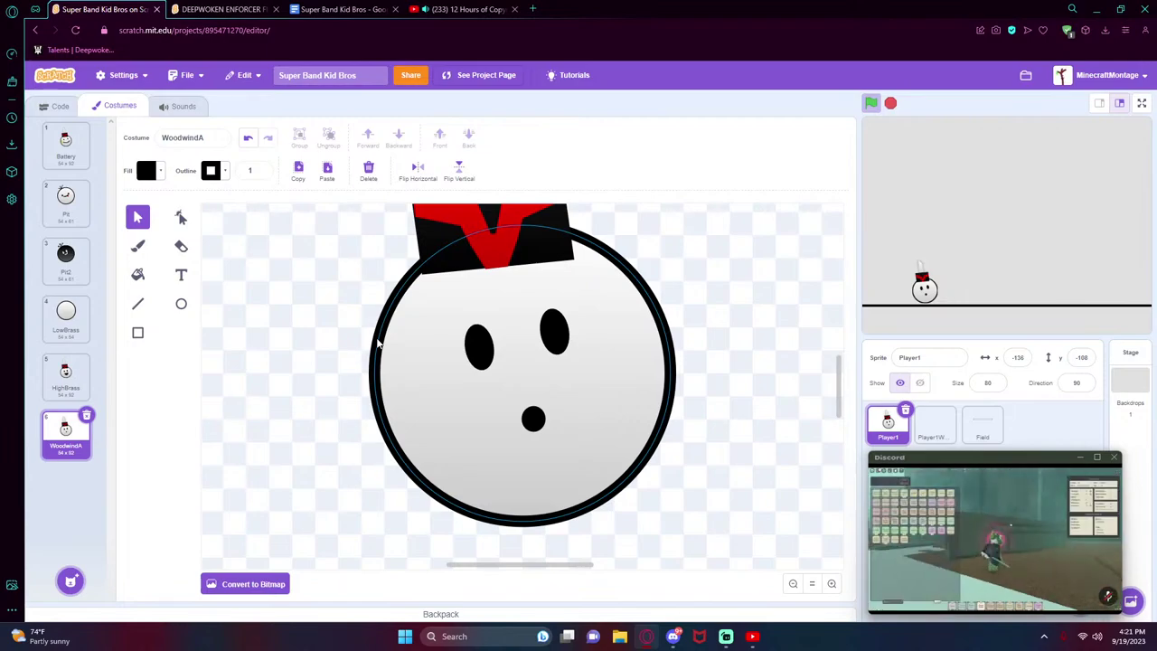
pyautogui.scroll(-5, 421, 398)
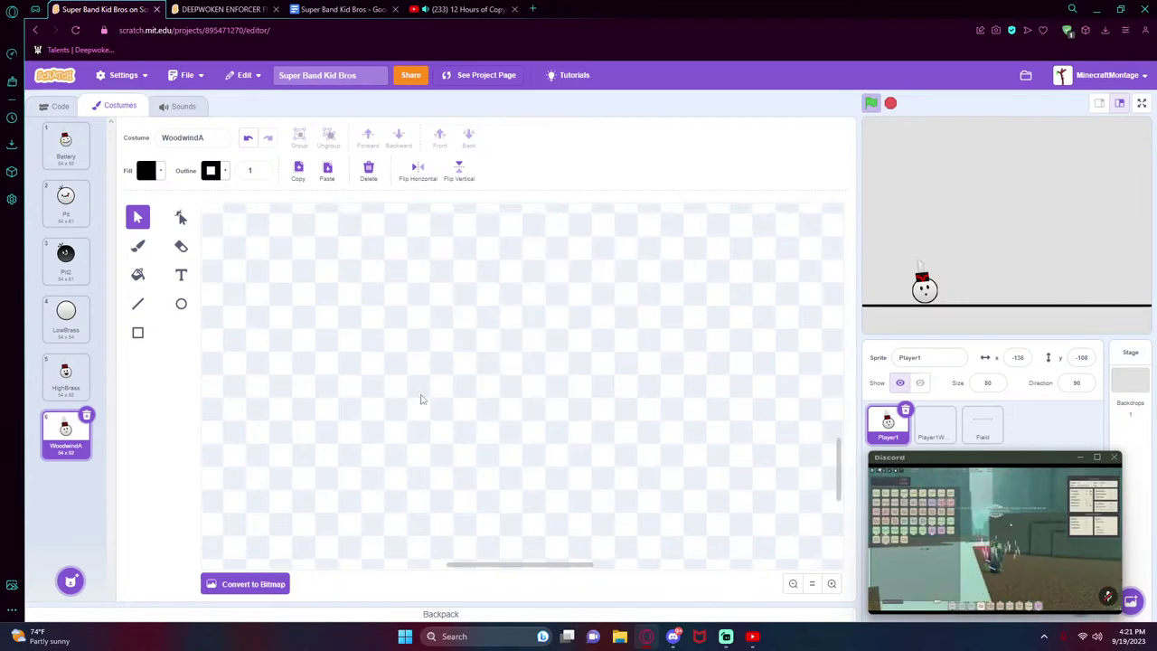
# - Duplicate the empty HighBrass costume of the Player1Weapon sprite
pyautogui.click(934, 423)
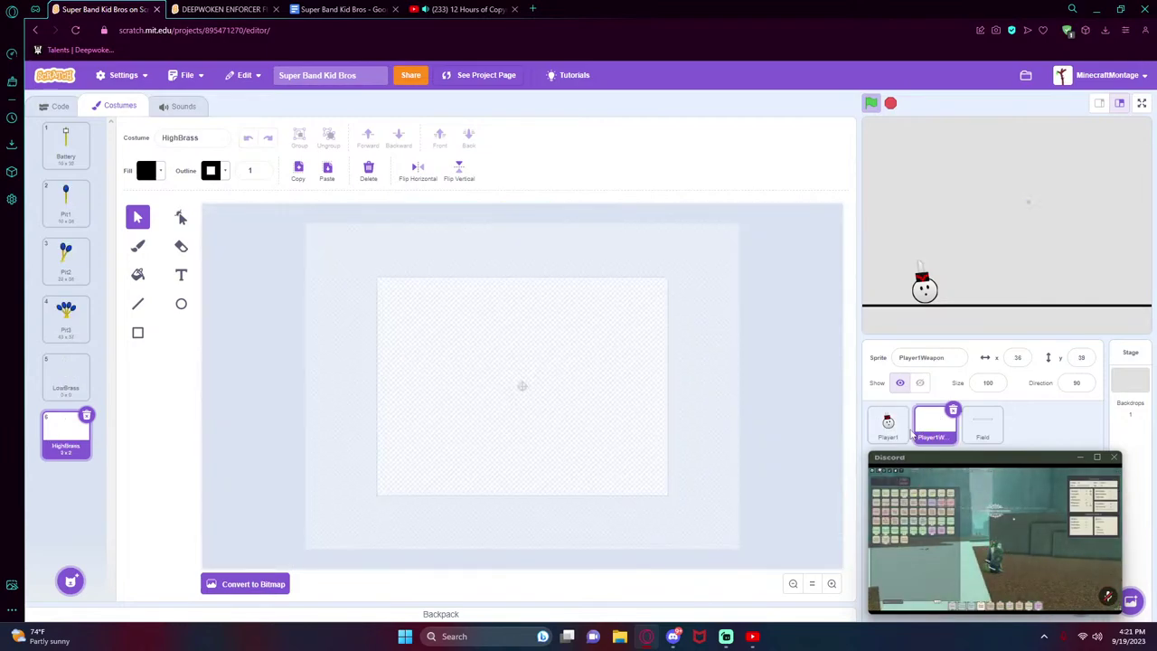
pyautogui.rightClick(76, 458)
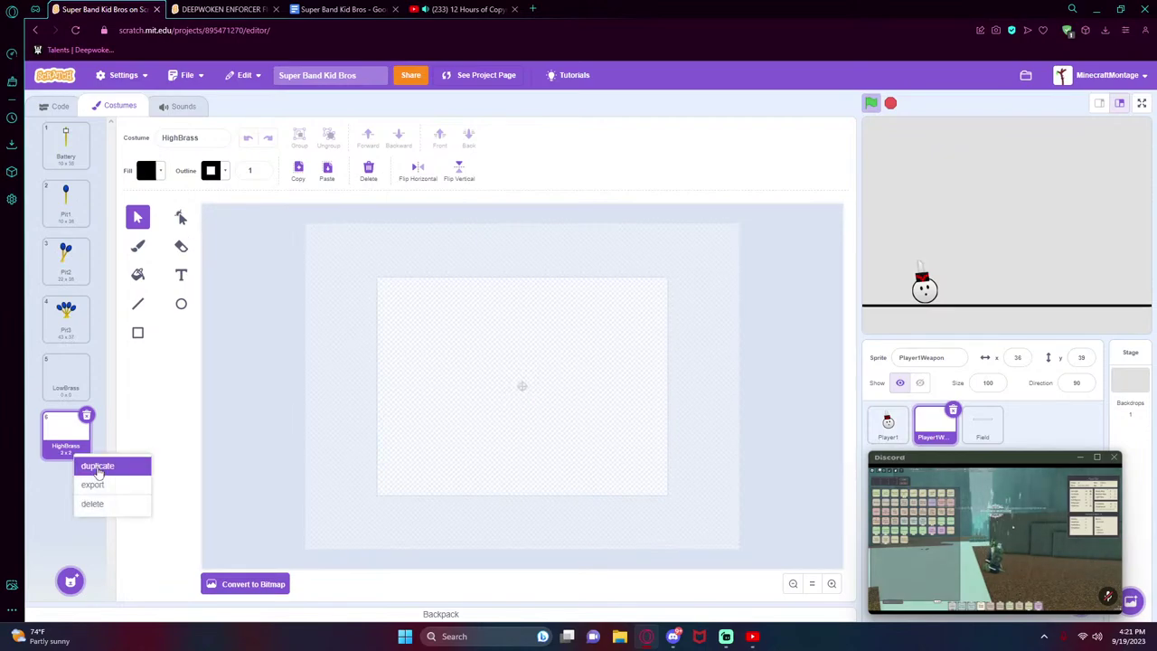
pyautogui.click(97, 466)
# - Replace the name of the duplicated Player1Weapon costume with one beginning with "Woo"
pyautogui.click(192, 138)
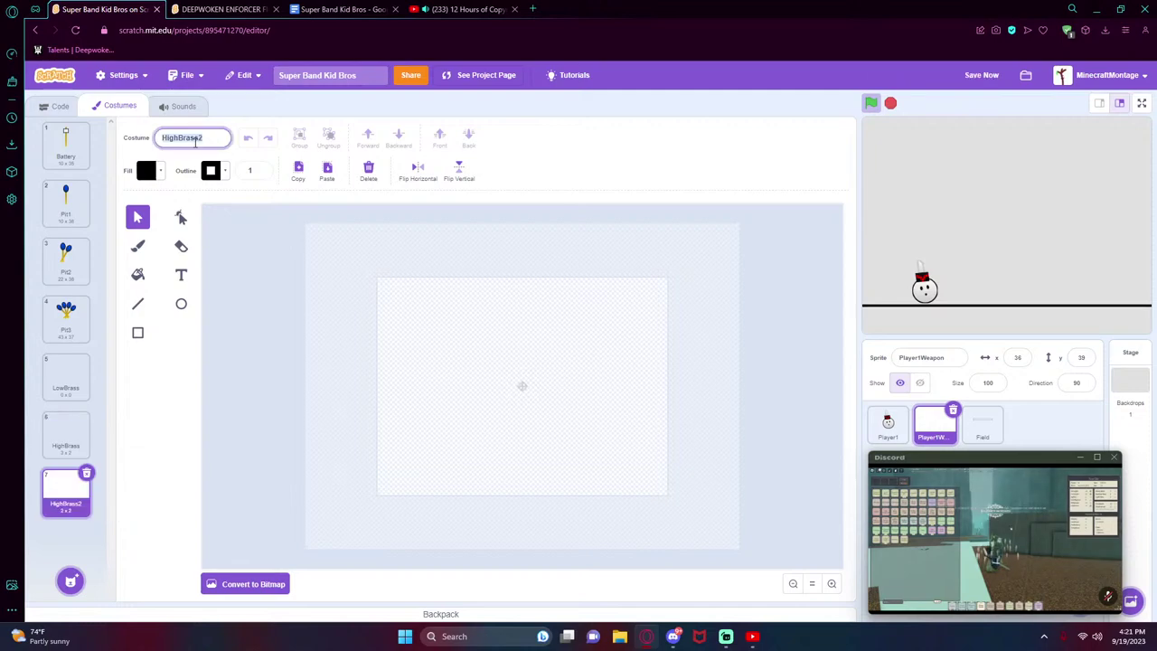
pyautogui.write('Wi')
pyautogui.press('BackSpace')
pyautogui.write('oo')
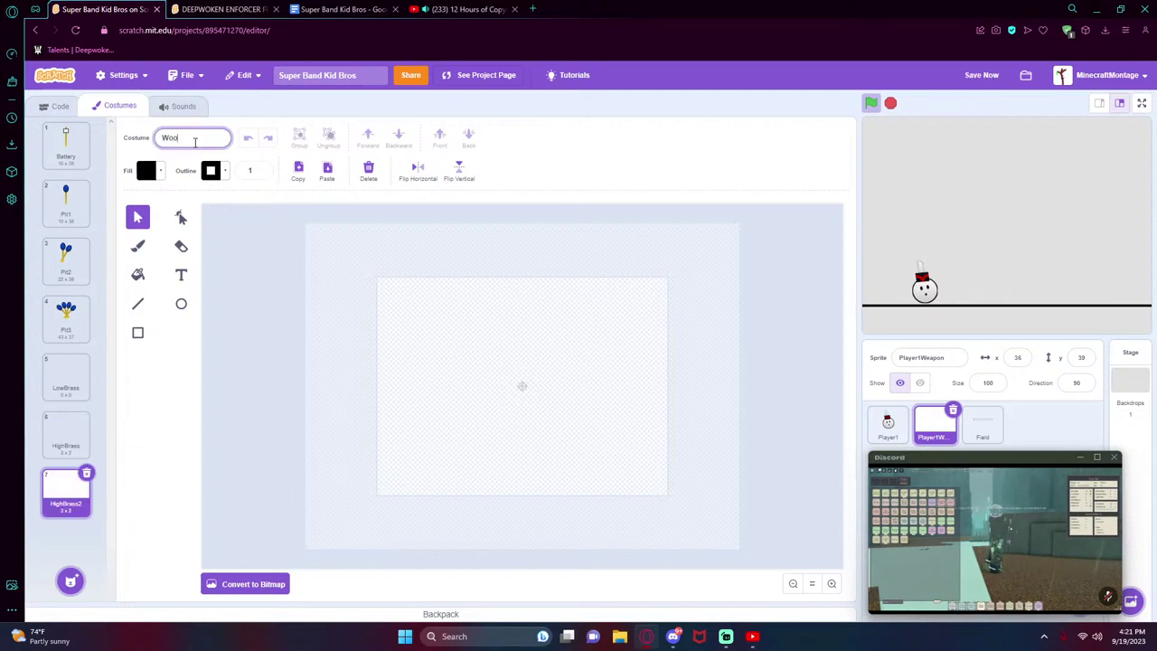
# - Rename the Player1Weapon sprite's HighBrass2 costume as WoodwindA
pyautogui.write('dwi')
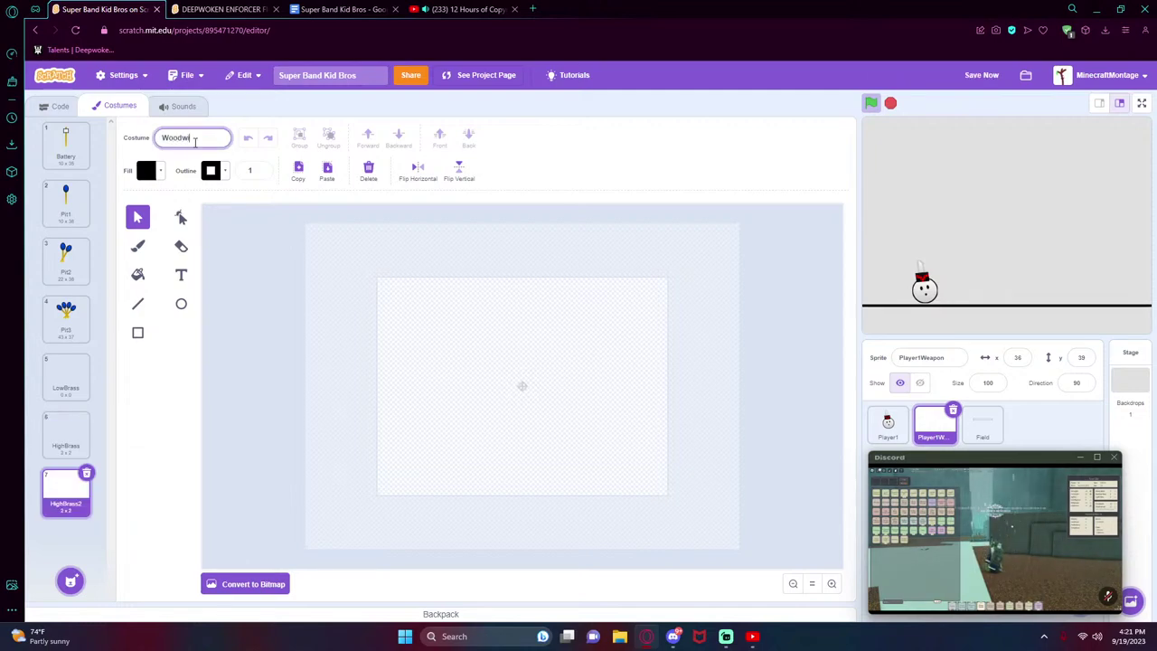
pyautogui.write('nd')
pyautogui.press('Return')
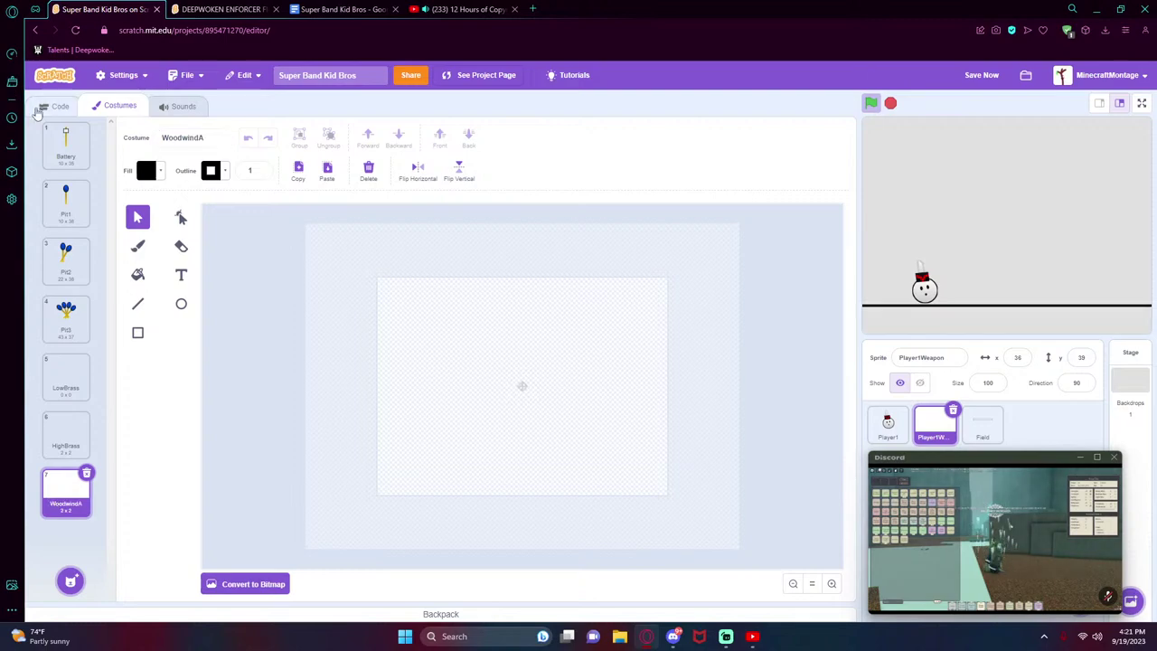
# - Duplicate the Player1 sprite's WoodwindA costume and select the round mouth on the copy
pyautogui.click(54, 105)
pyautogui.click(887, 423)
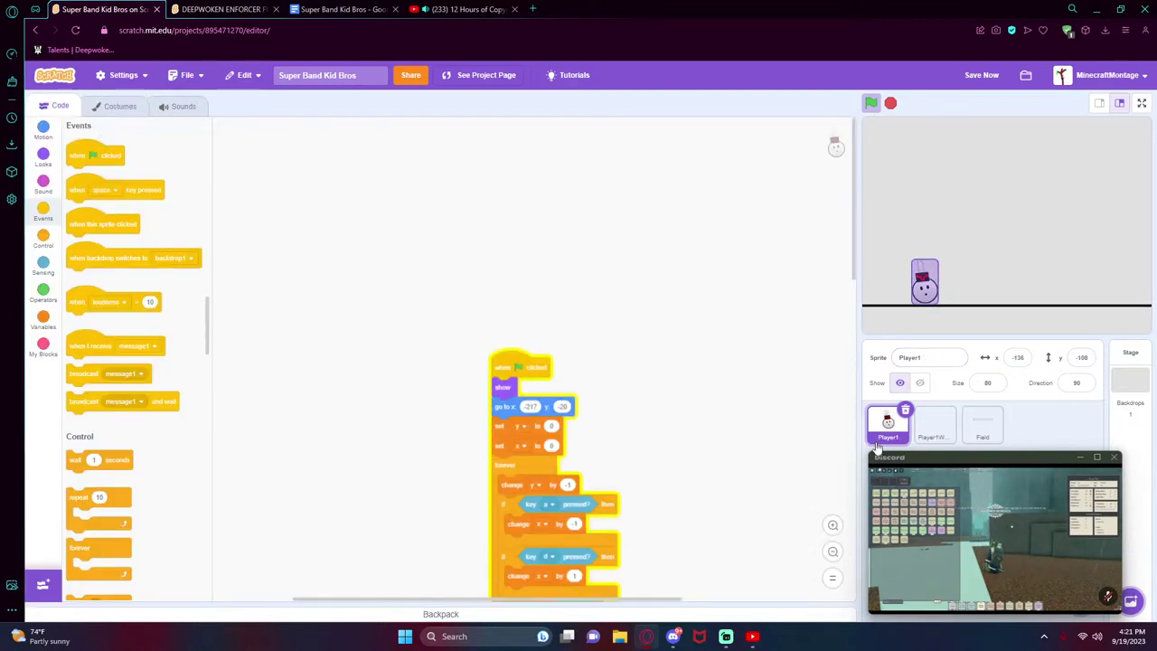
pyautogui.click(115, 105)
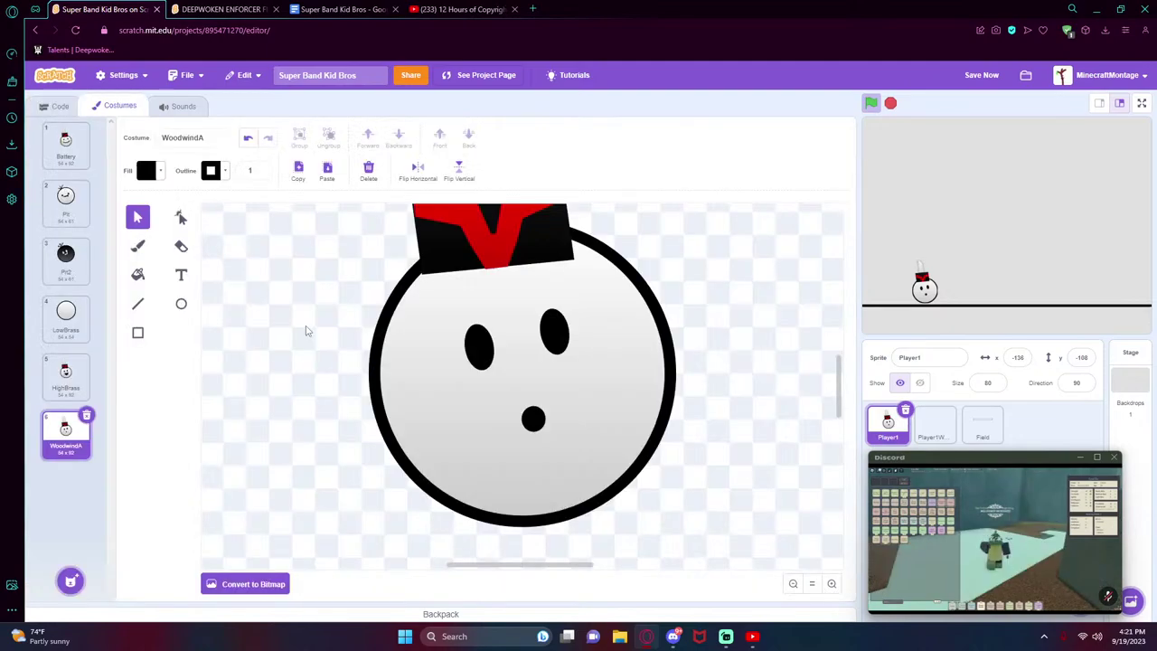
pyautogui.rightClick(78, 449)
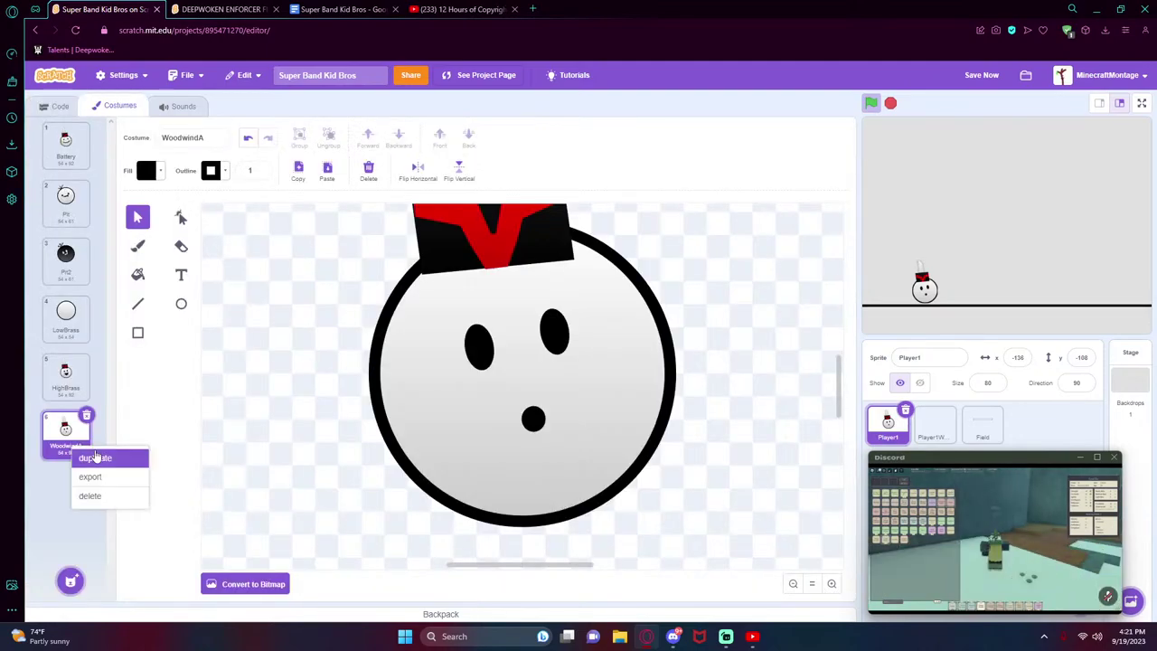
pyautogui.click(99, 457)
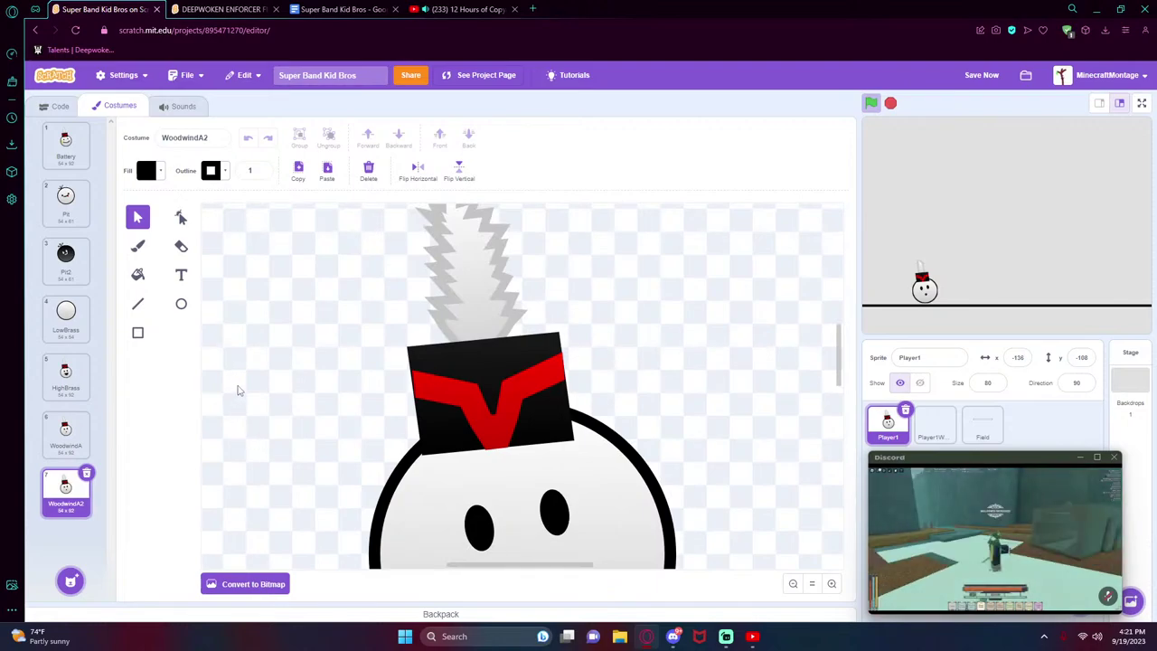
pyautogui.scroll(-1, 417, 414)
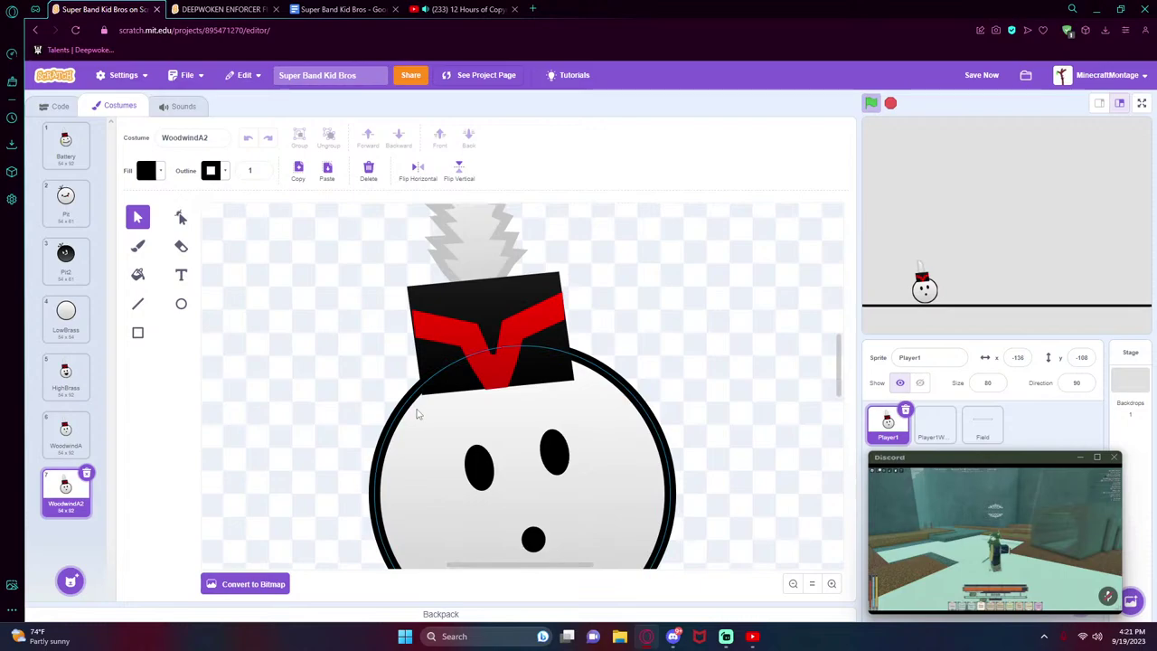
pyautogui.scroll(-1, 417, 414)
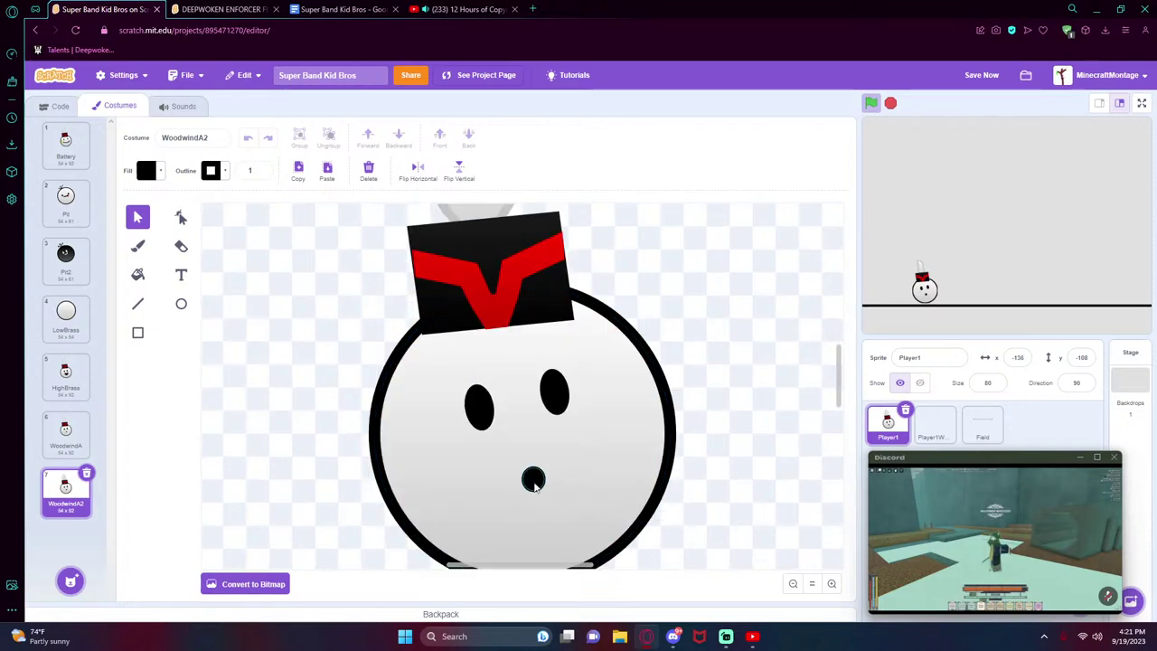
pyautogui.click(533, 479)
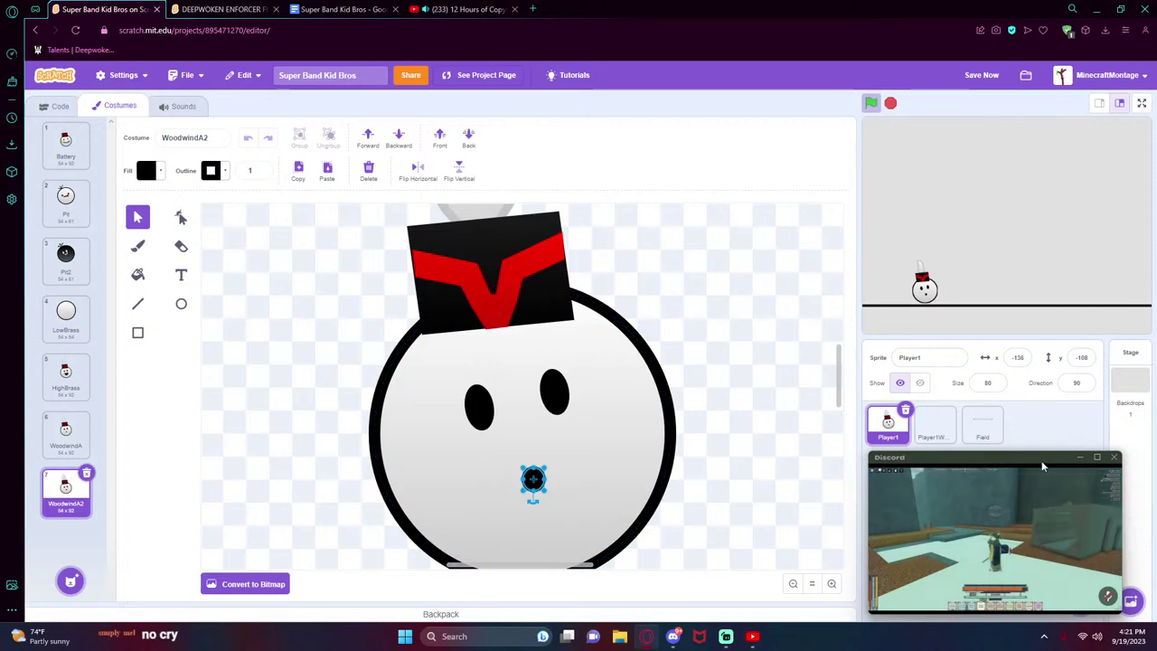
# - Add the Saxophone sprite from the Music category of the sprite library, moving the floating Discord window out of the way
pyautogui.moveTo(995, 456); pyautogui.dragTo(759, 443)
pyautogui.moveTo(1080, 553)
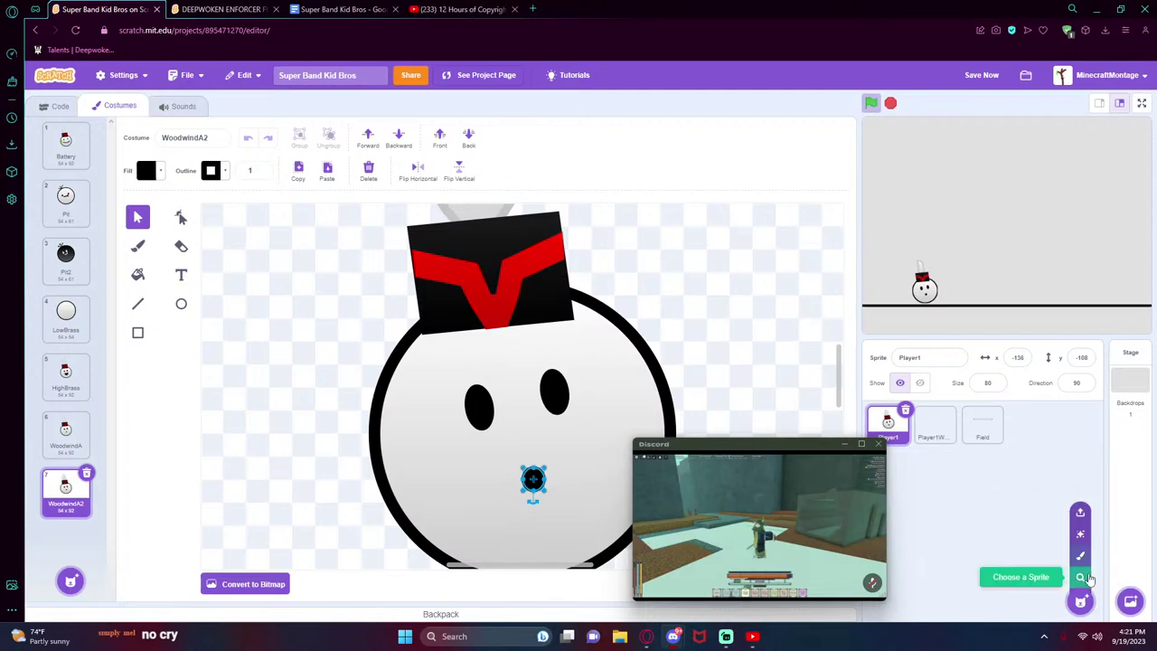
pyautogui.click(1082, 576)
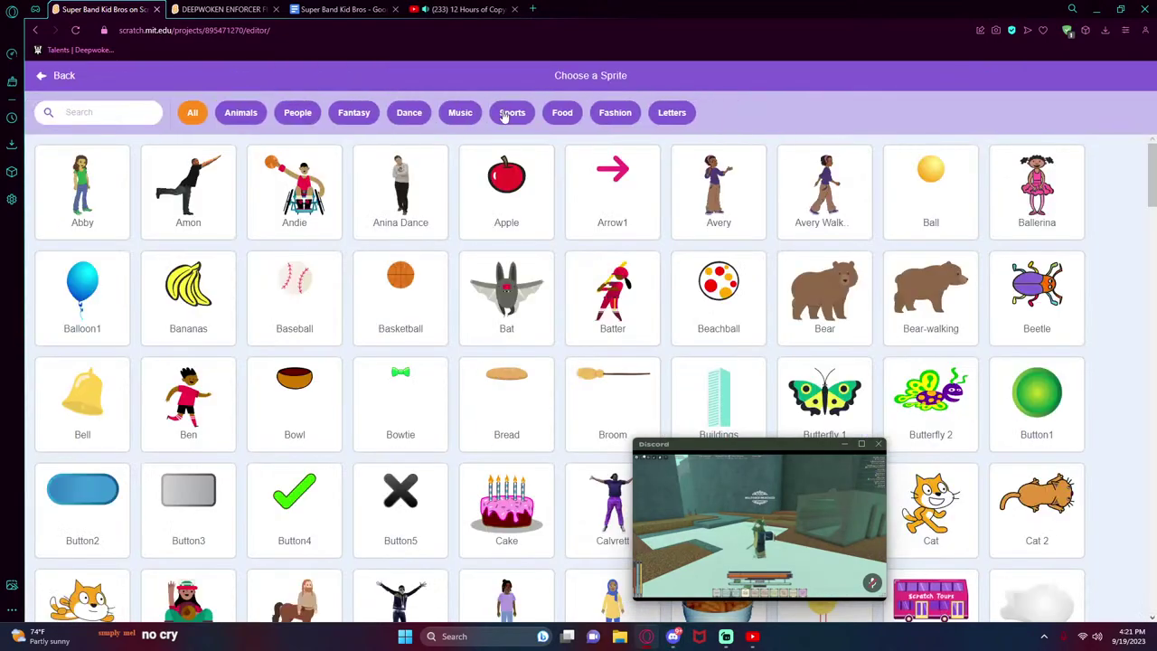
pyautogui.click(447, 113)
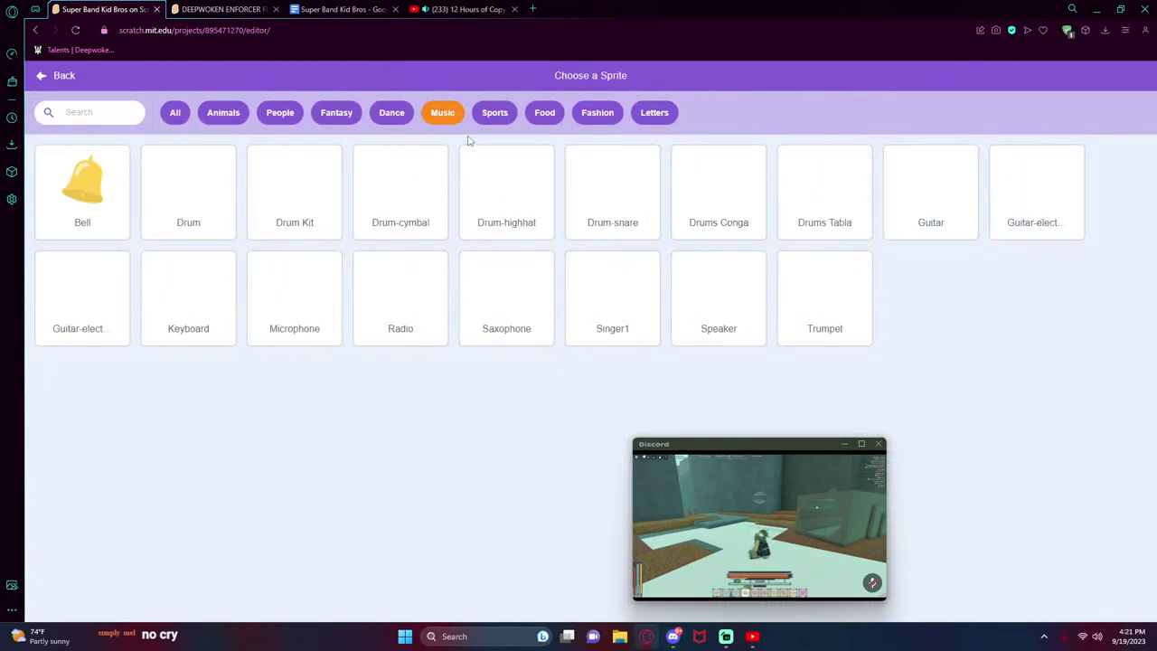
pyautogui.click(504, 316)
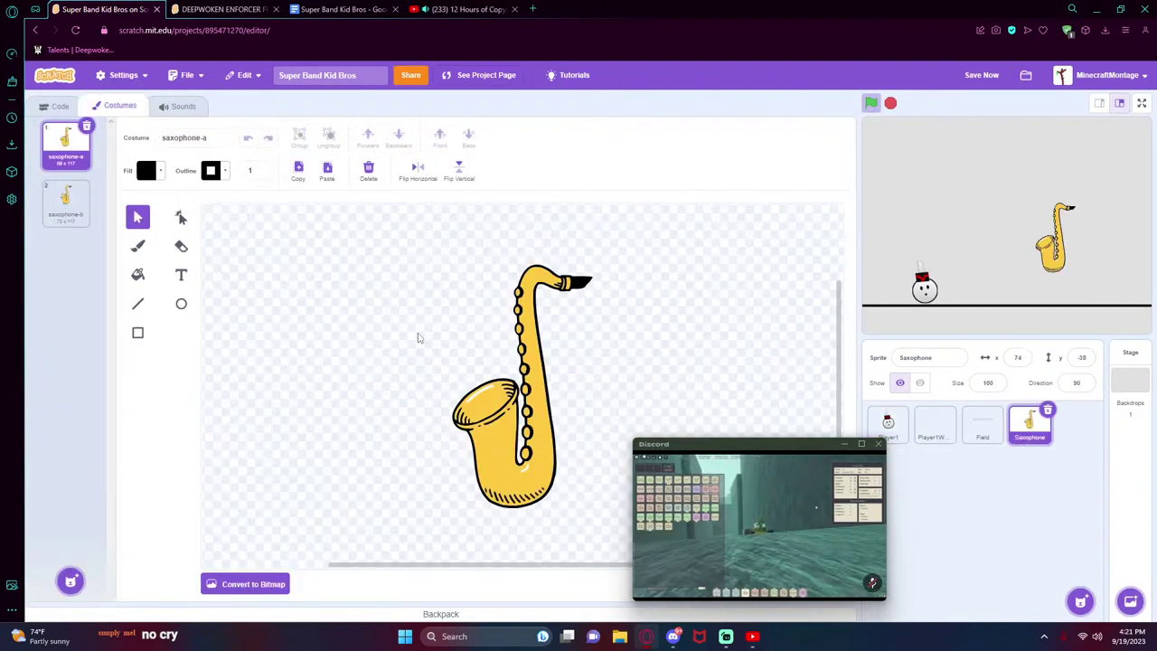
pyautogui.click(470, 457)
pyautogui.moveTo(471, 456); pyautogui.dragTo(334, 454)
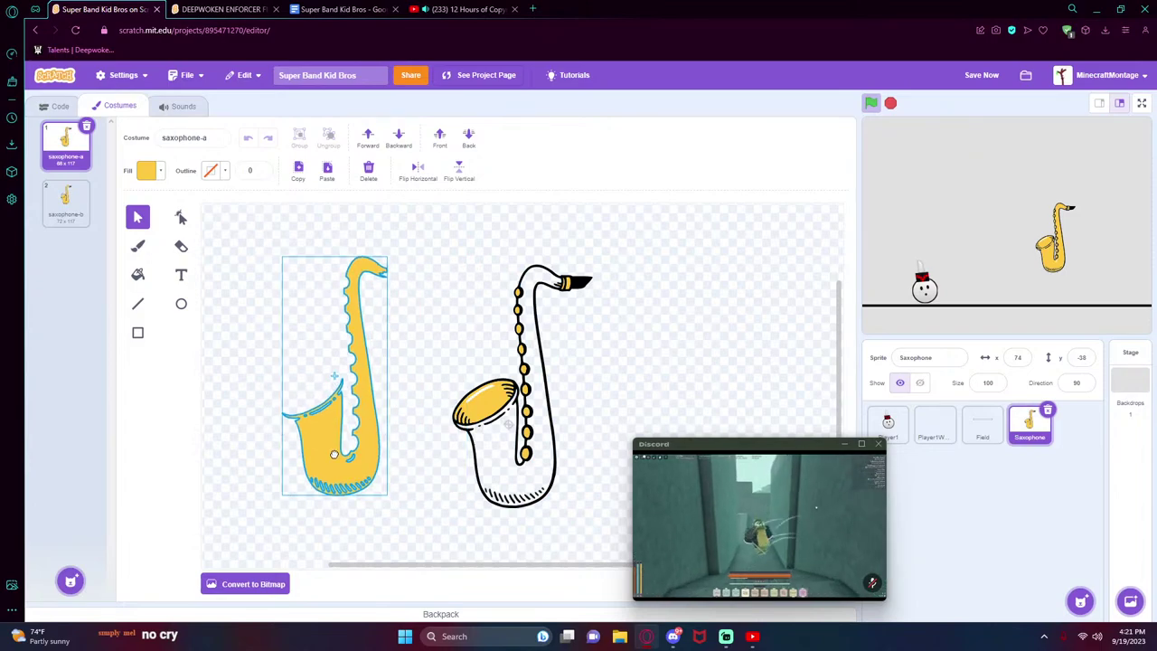
pyautogui.hotkey('ctrl', 'z')
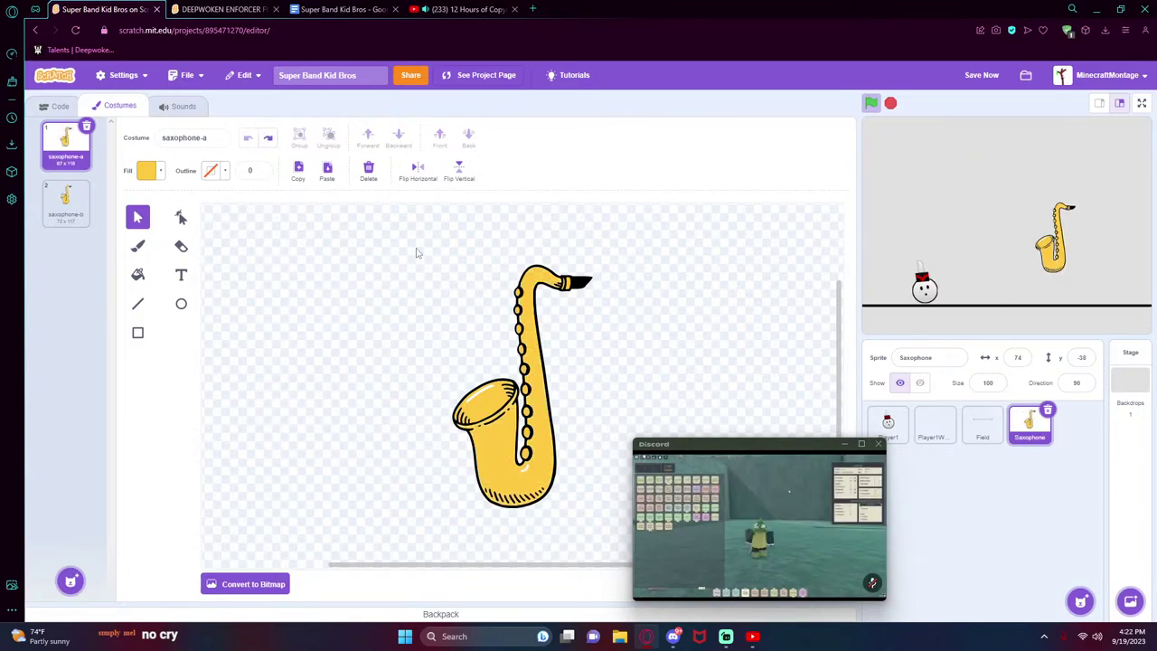
# - Group all parts of the saxophone-a drawing and fill them with the saxophone body's solid yellow
pyautogui.hotkey('ctrl', 'a')
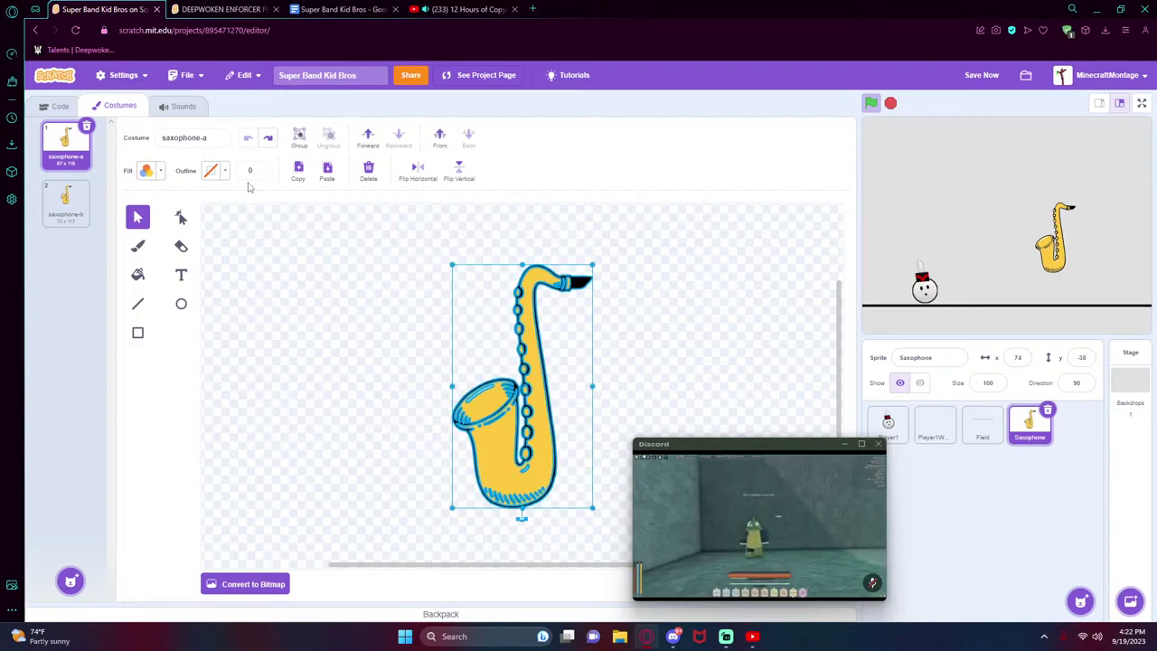
pyautogui.click(359, 362)
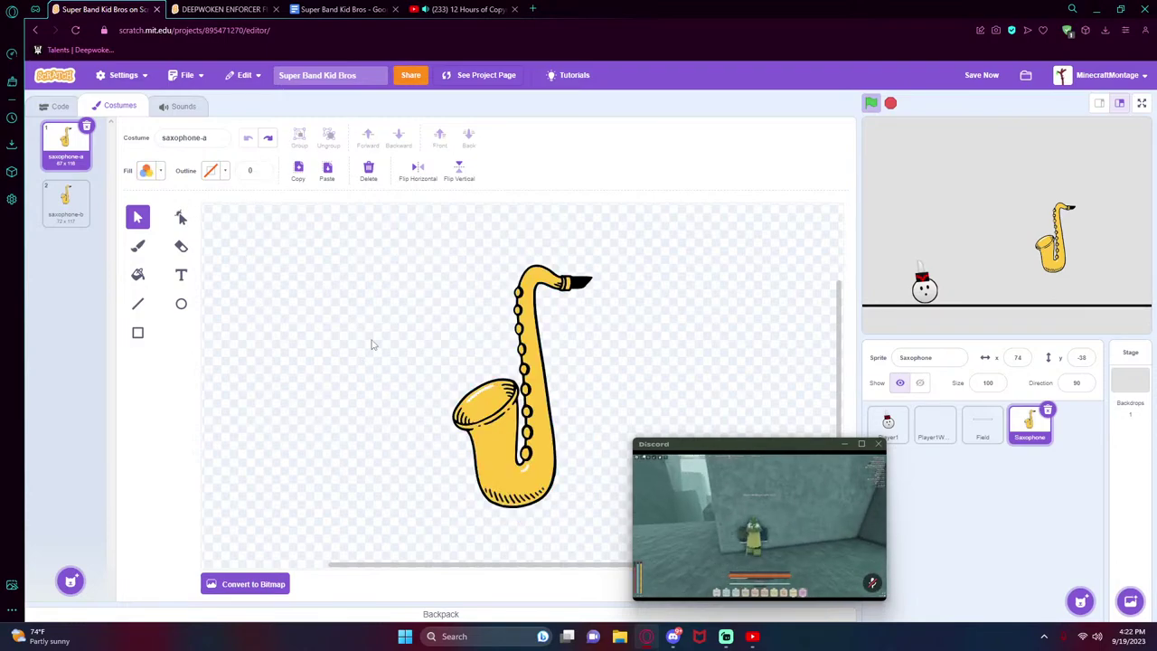
pyautogui.moveTo(436, 246); pyautogui.dragTo(580, 533)
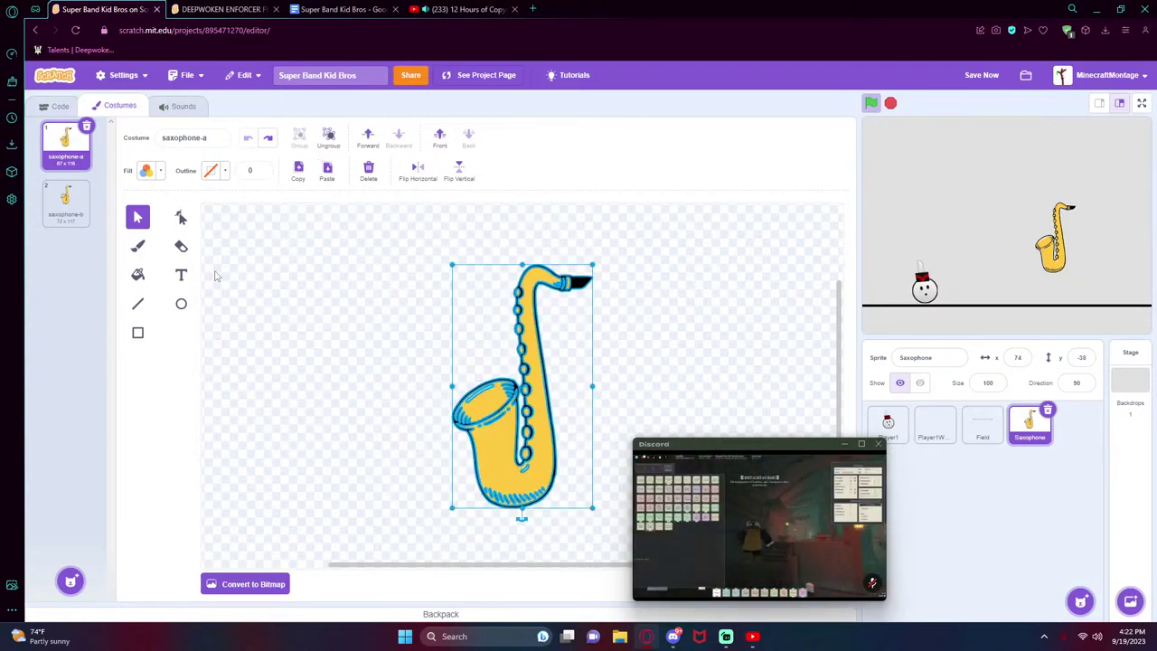
pyautogui.click(149, 170)
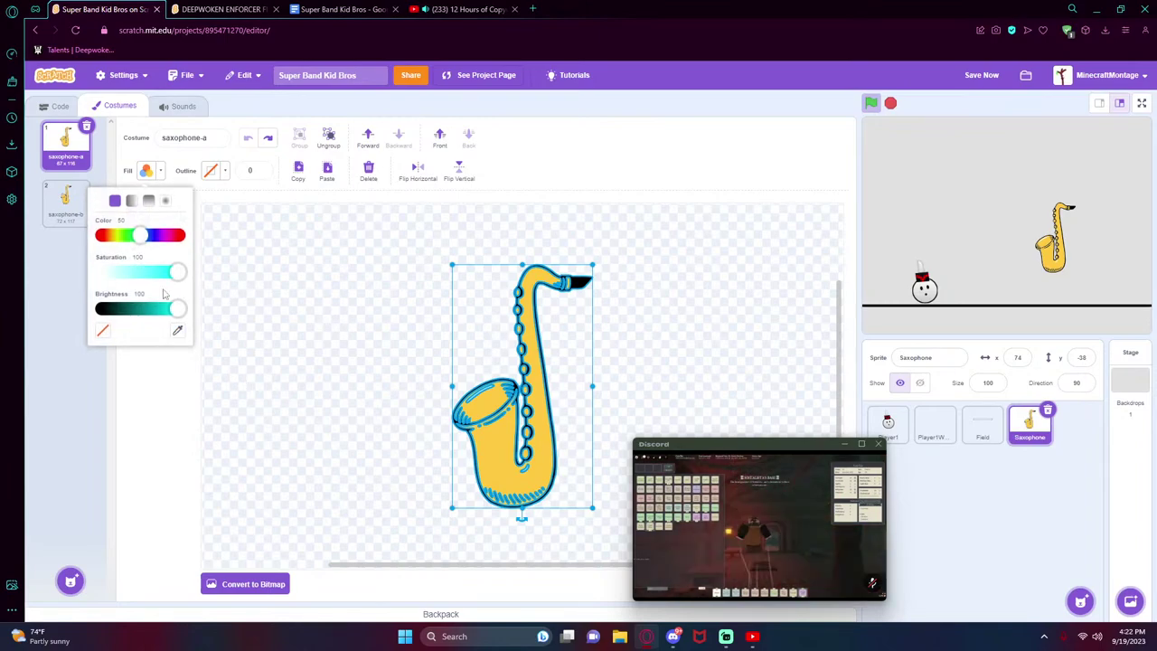
pyautogui.click(407, 455)
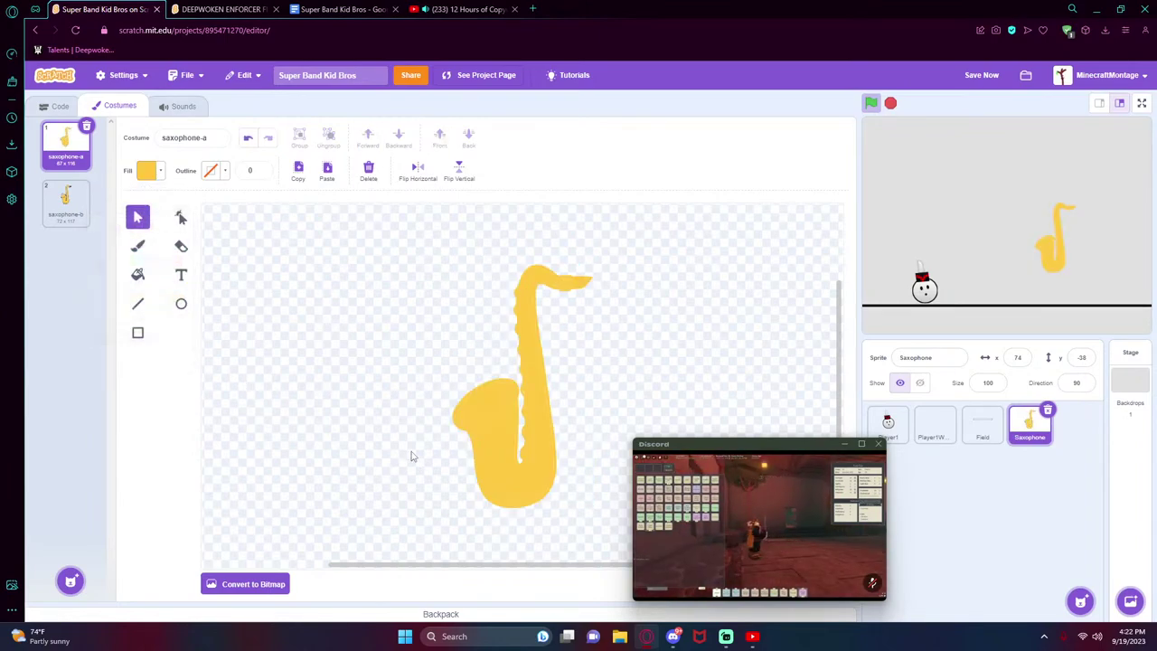
# - Shift the grouped yellow saxophone slightly to the left on its canvas and copy it
pyautogui.click(496, 454)
pyautogui.moveTo(497, 457); pyautogui.dragTo(448, 460)
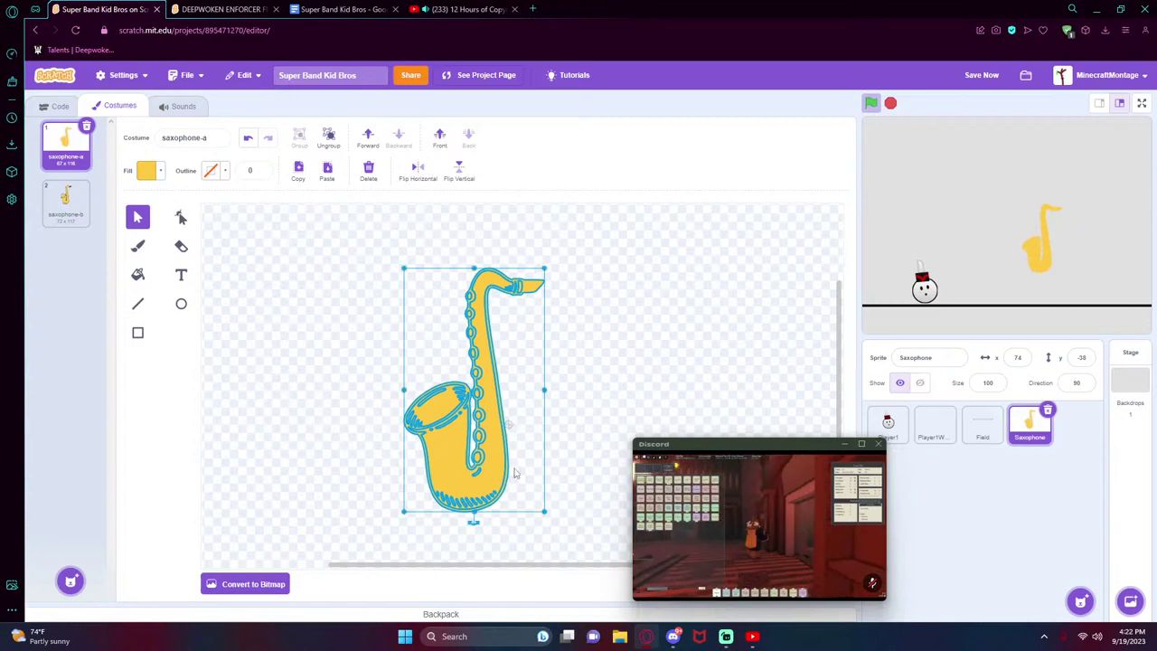
pyautogui.click(582, 469)
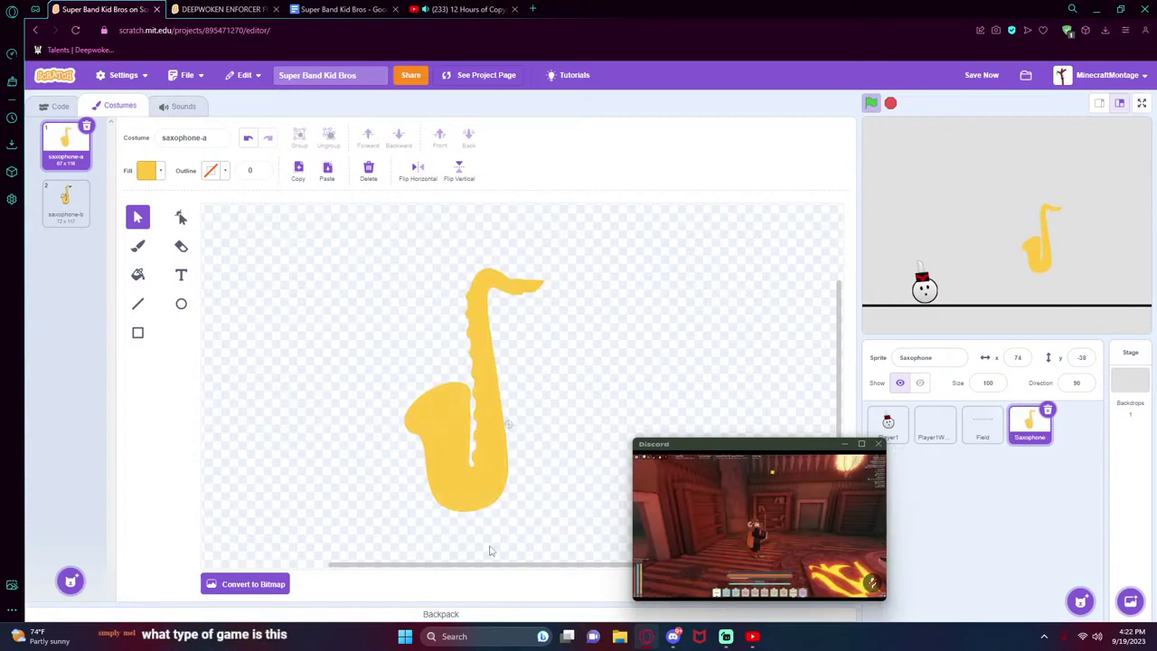
pyautogui.click(467, 488)
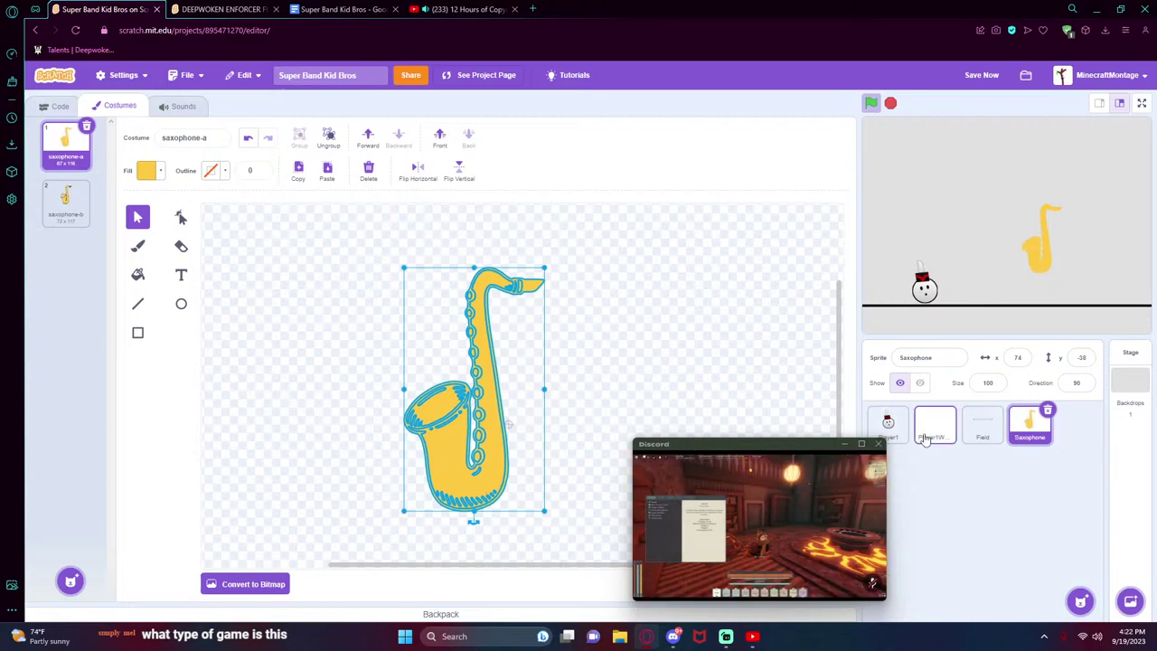
# - Rename the Player1 sprite's WoodwindA2 costume as WoodwindB
pyautogui.click(907, 435)
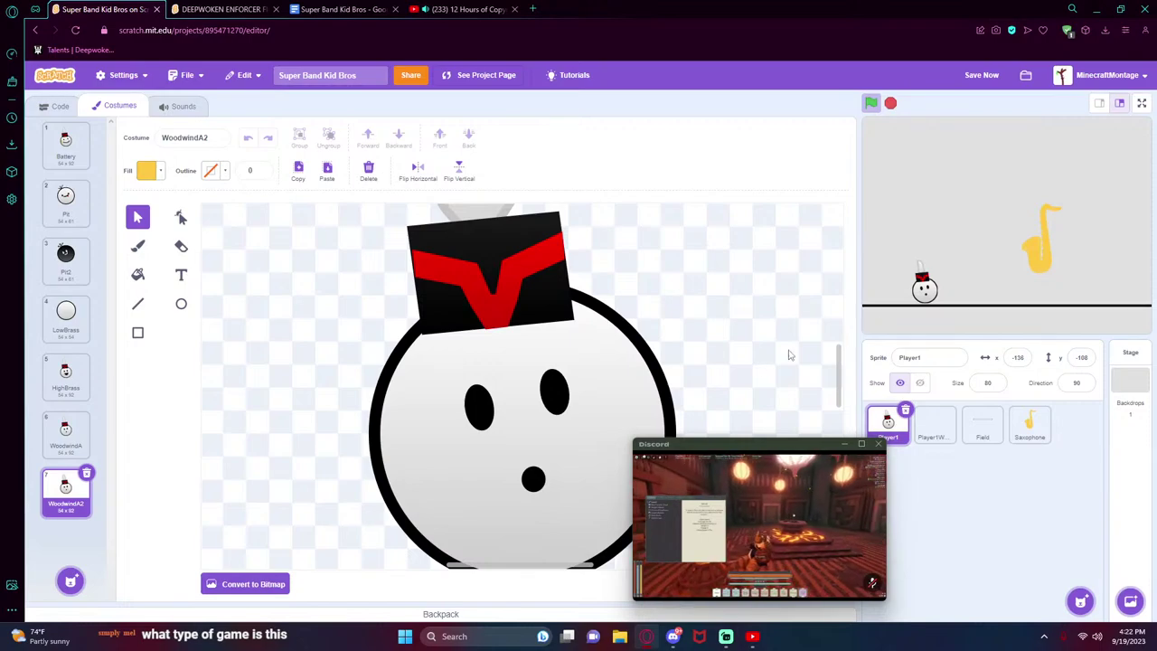
pyautogui.moveTo(722, 447); pyautogui.dragTo(965, 452)
pyautogui.scroll(-5, 697, 443)
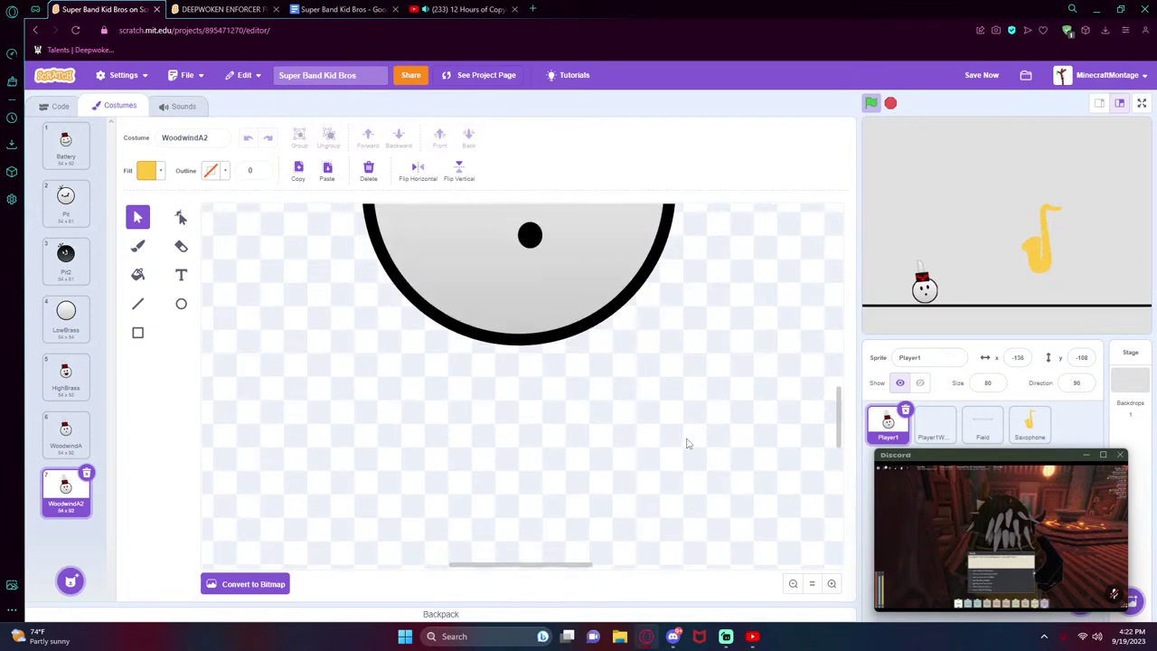
pyautogui.scroll(5, 687, 443)
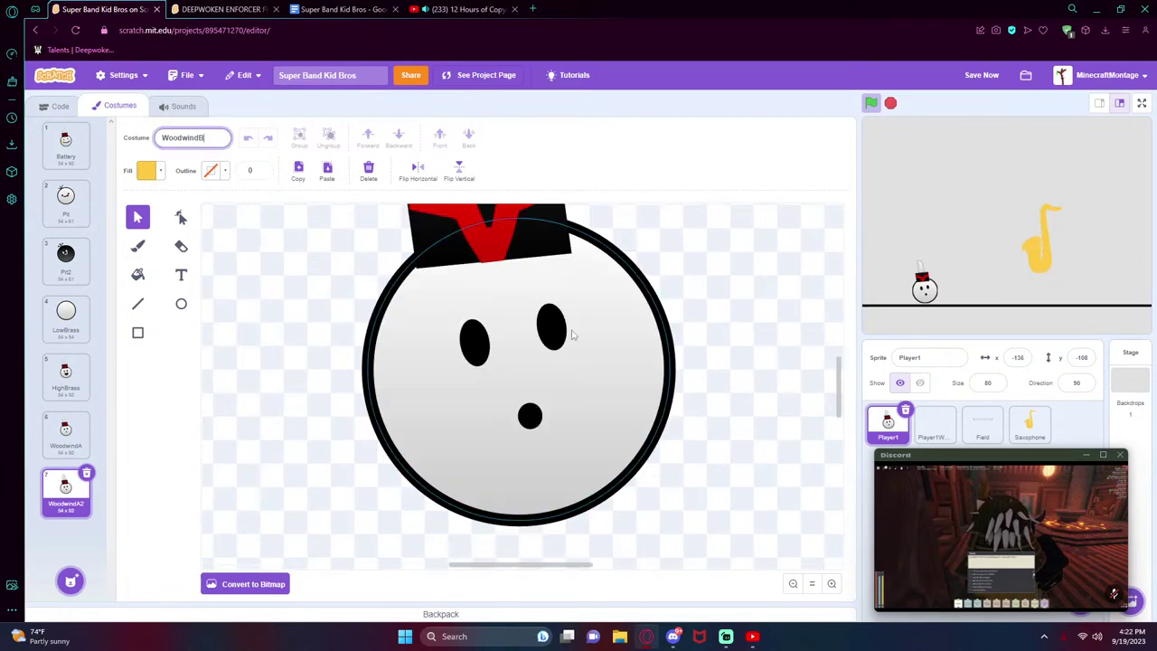
pyautogui.press('BackSpace')
pyautogui.press('BackSpace')
pyautogui.write('B')
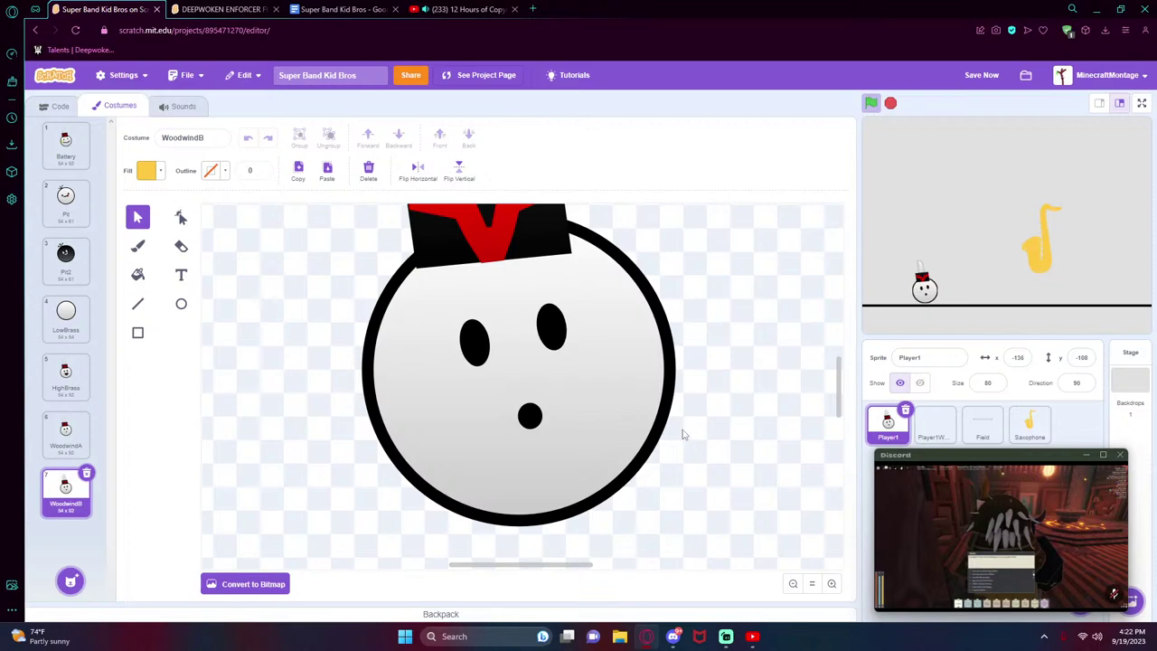
# - Paste the saxophone into the WoodwindB costume, shrink it to about a third of its size and mirror it so the mouthpiece points left
pyautogui.hotkey('ctrl', 'v')
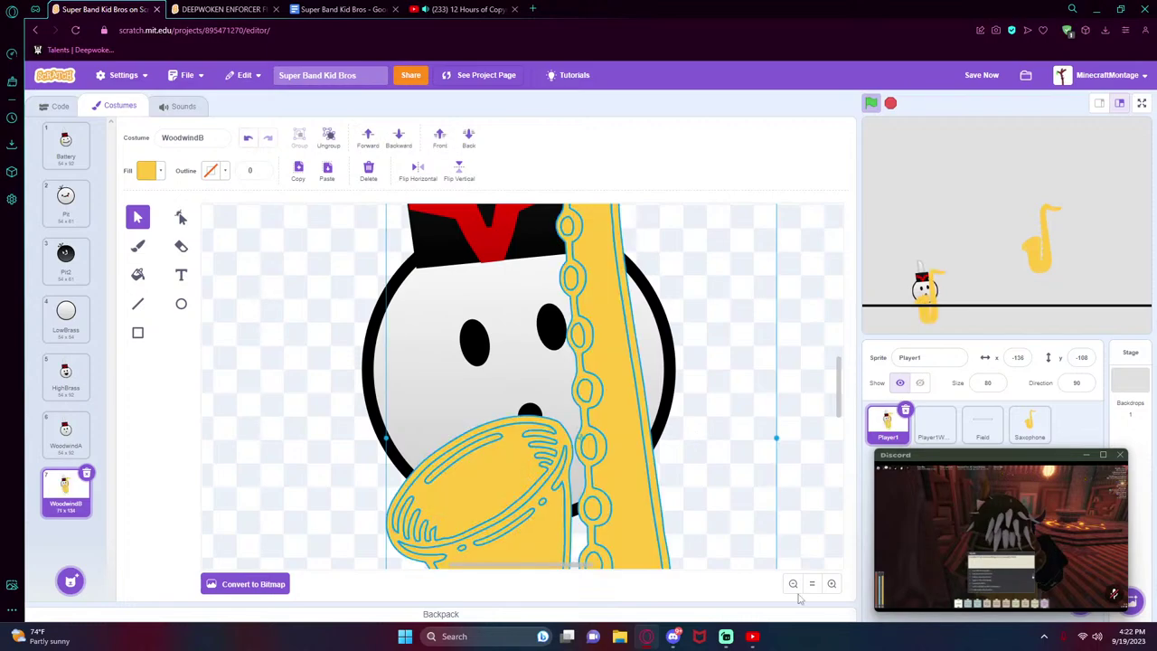
pyautogui.click(793, 583)
pyautogui.click(792, 583)
pyautogui.click(793, 583)
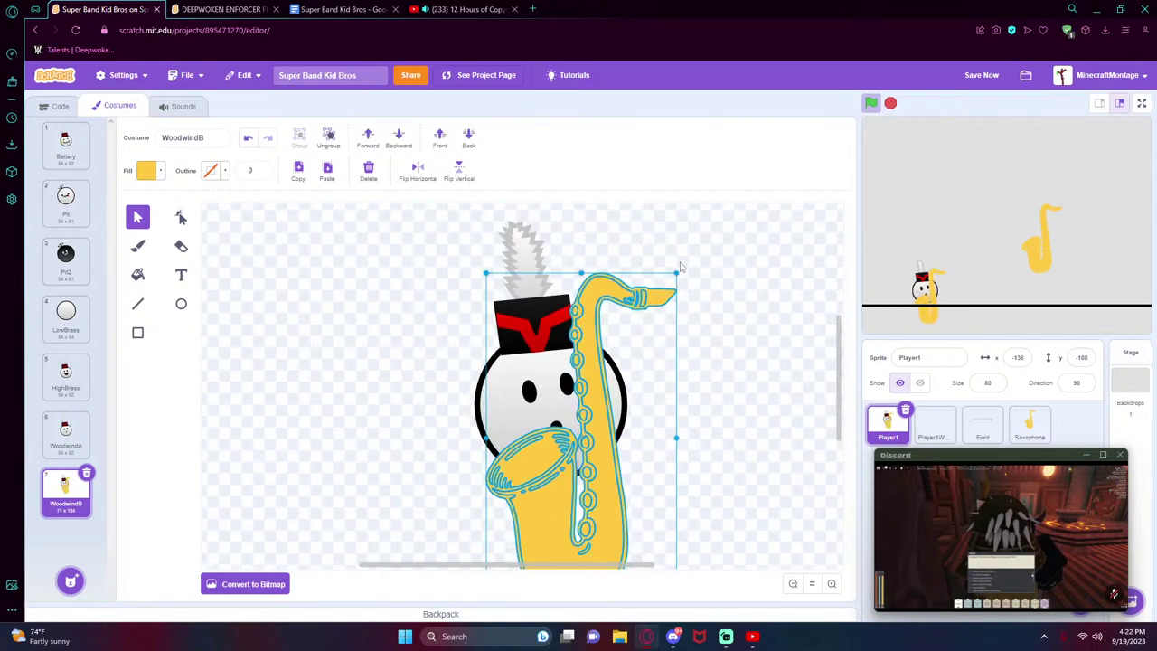
pyautogui.moveTo(681, 267); pyautogui.dragTo(444, 491)
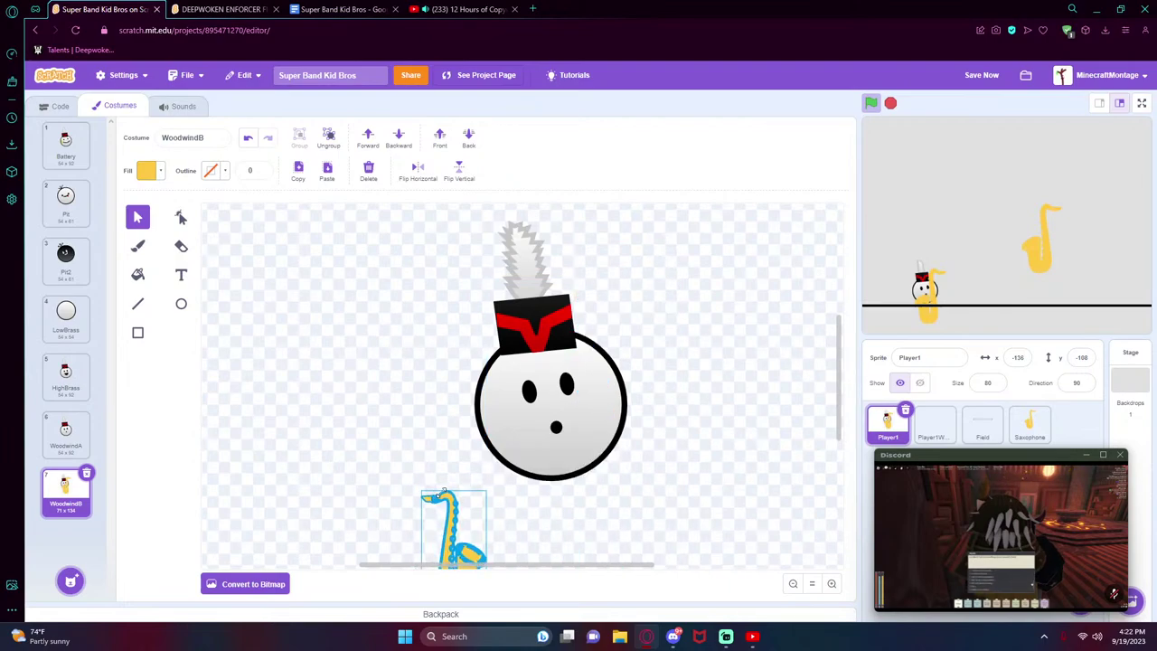
# - Place the small saxophone with its mouthpiece at the character's mouth and tilt its bell outward to the lower right
pyautogui.moveTo(447, 547); pyautogui.dragTo(581, 479)
pyautogui.click(584, 543)
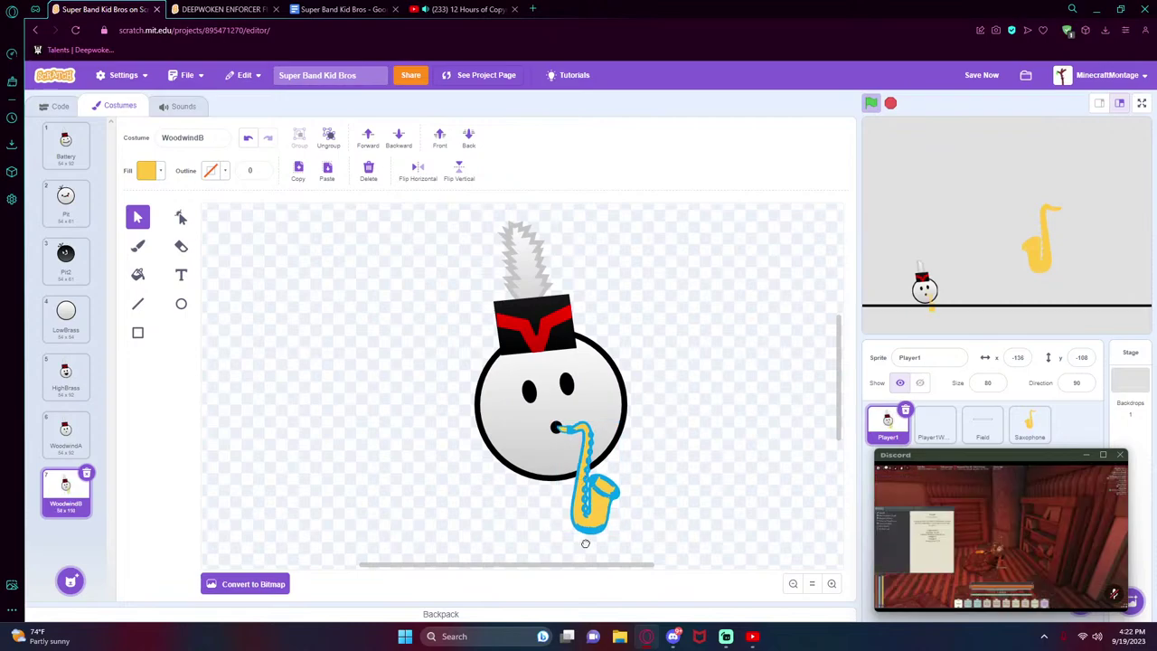
pyautogui.moveTo(589, 522)
pyautogui.mouseDown()
pyautogui.moveTo(610, 509)
pyautogui.moveTo(614, 524)
pyautogui.moveTo(605, 514)
pyautogui.mouseUp()
pyautogui.click(594, 533)
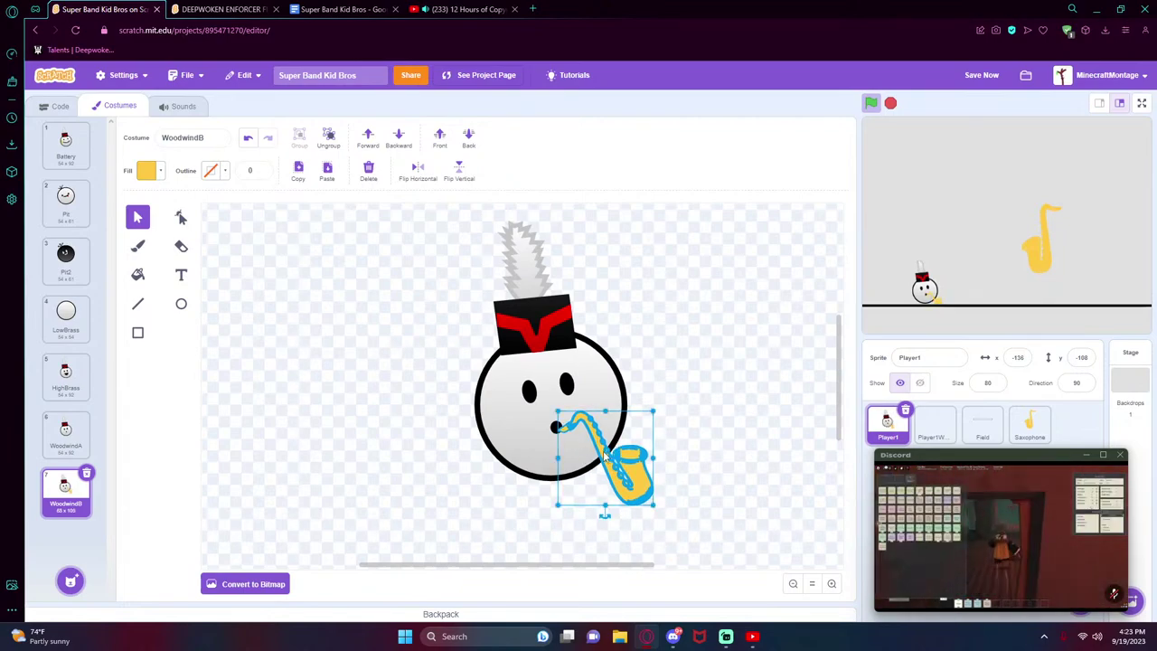
# - Shrink the character's mouth to a small dot and remove the saxophone from the WoodwindB costume
pyautogui.click(559, 428)
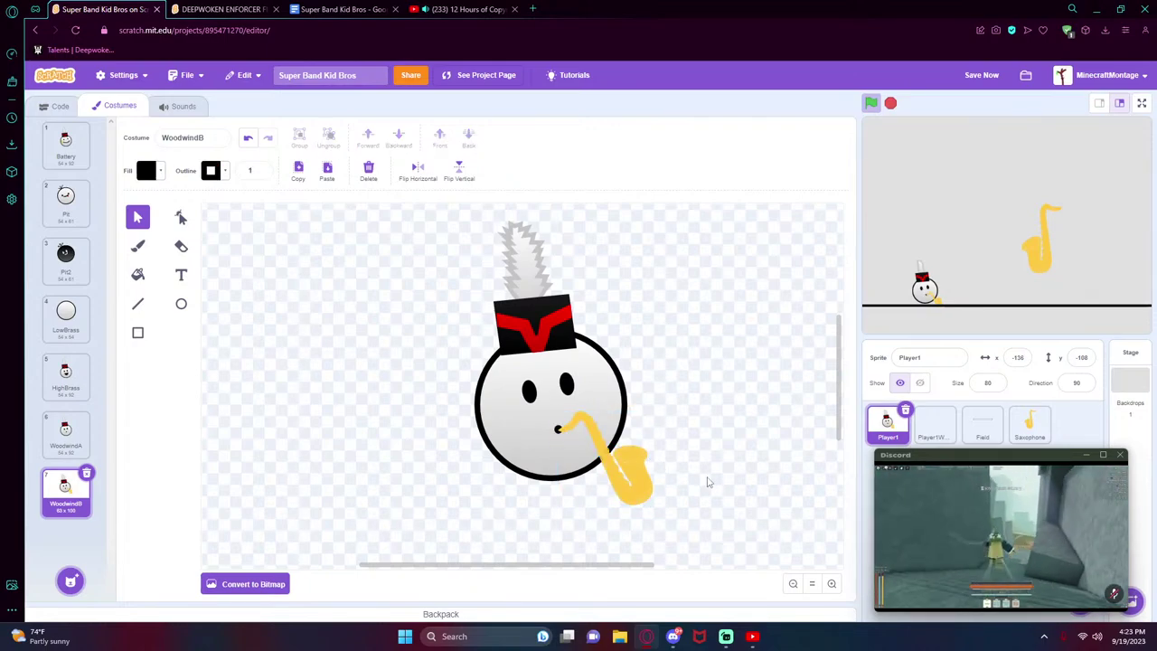
pyautogui.click(641, 476)
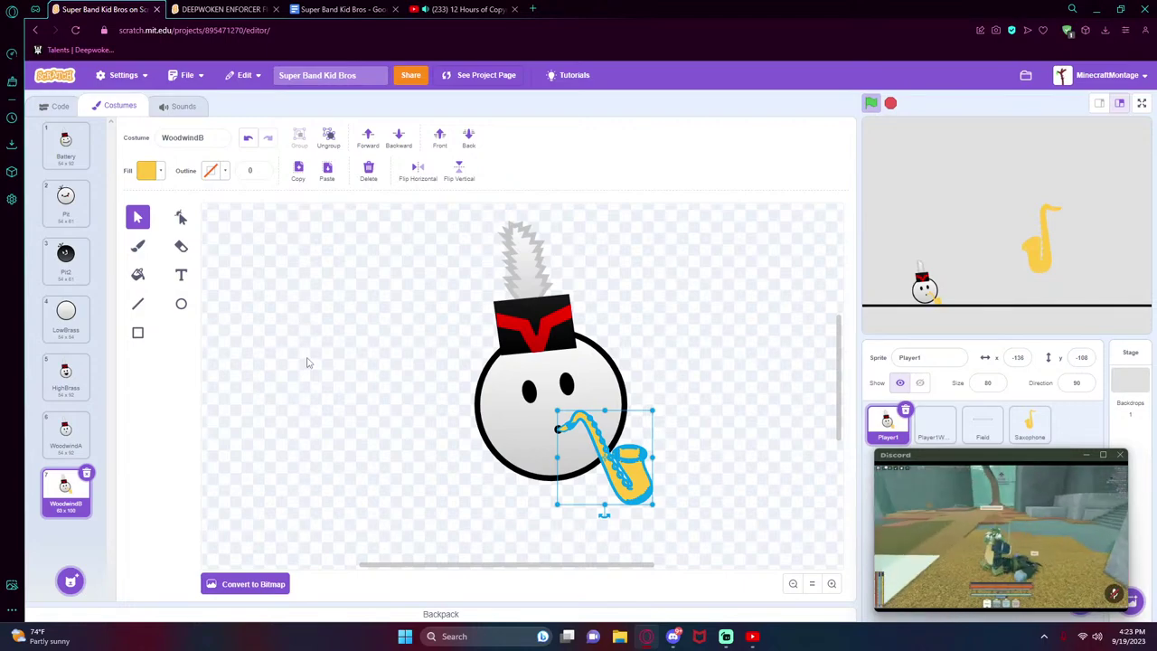
pyautogui.press('Delete')
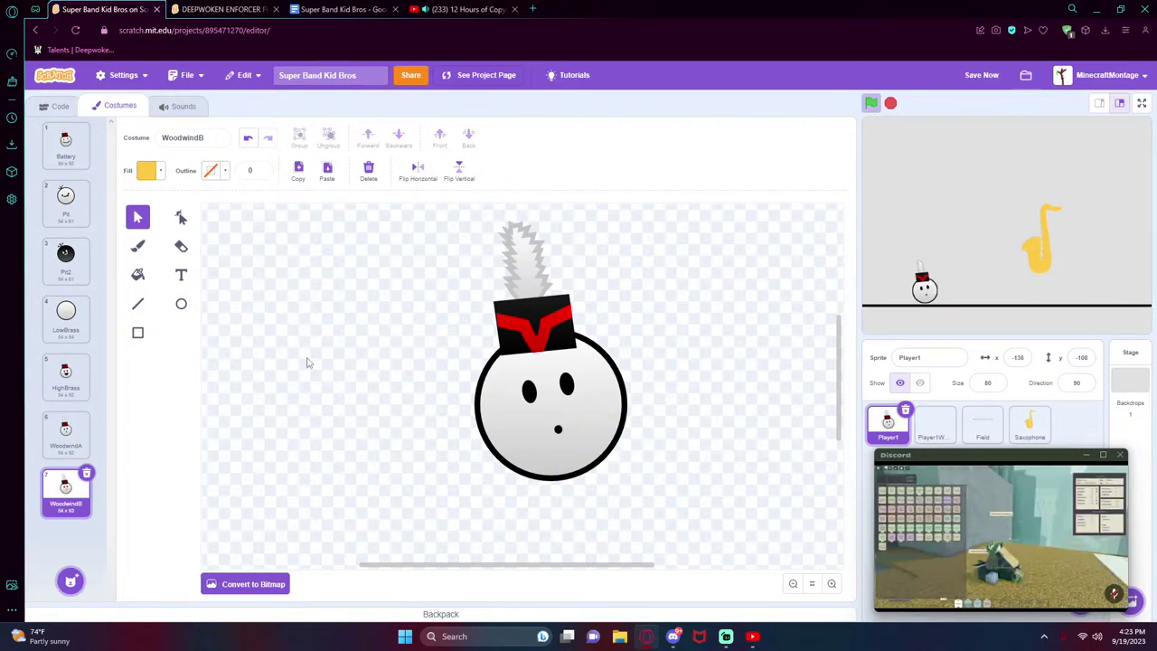
# - Hide the Saxophone sprite on the stage and return to the Player1 sprite's costumes
pyautogui.click(1029, 423)
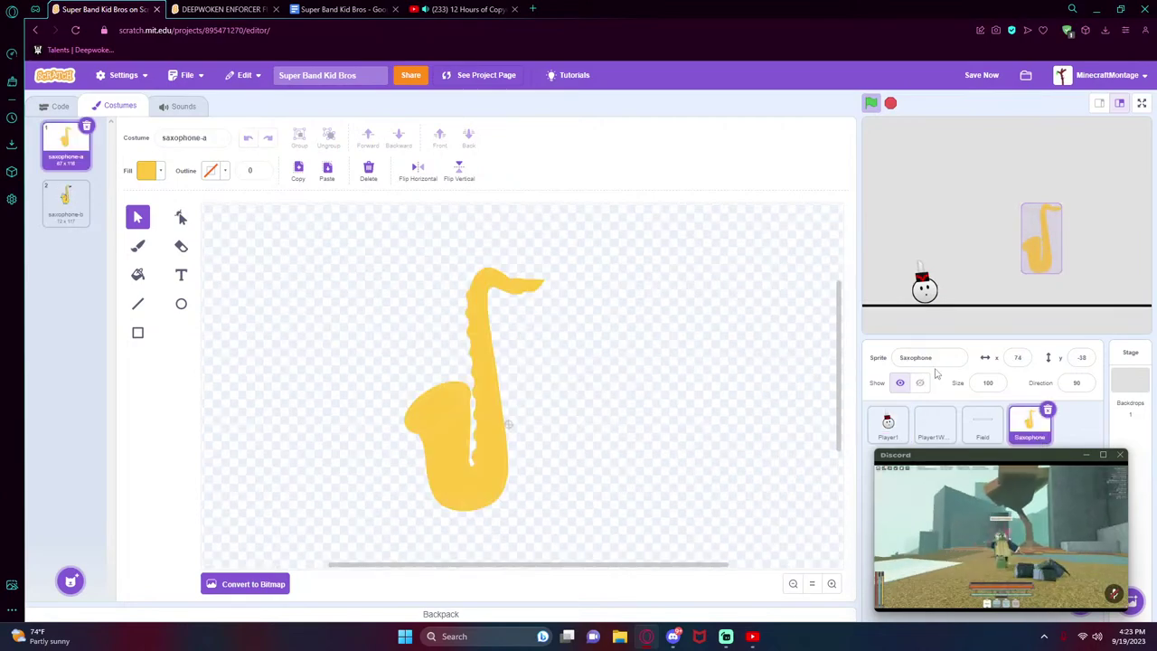
pyautogui.click(891, 423)
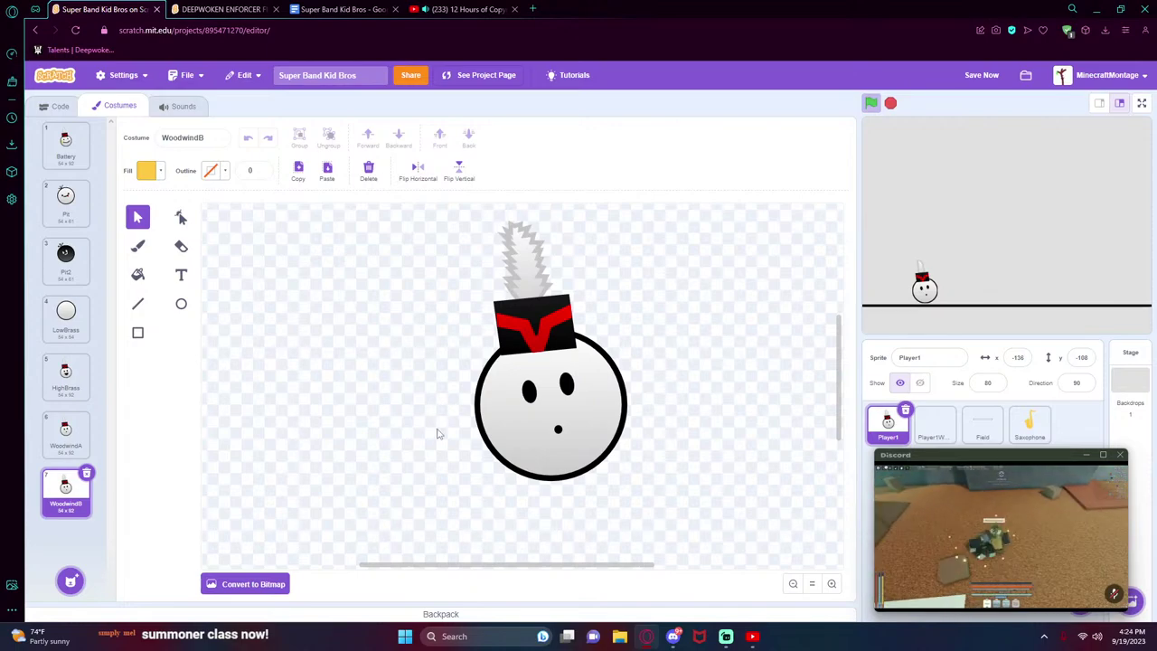
# - Check the class notes in the Super Band Kid Bros document and duplicate Player1's WoodwindB costume
pyautogui.click(54, 106)
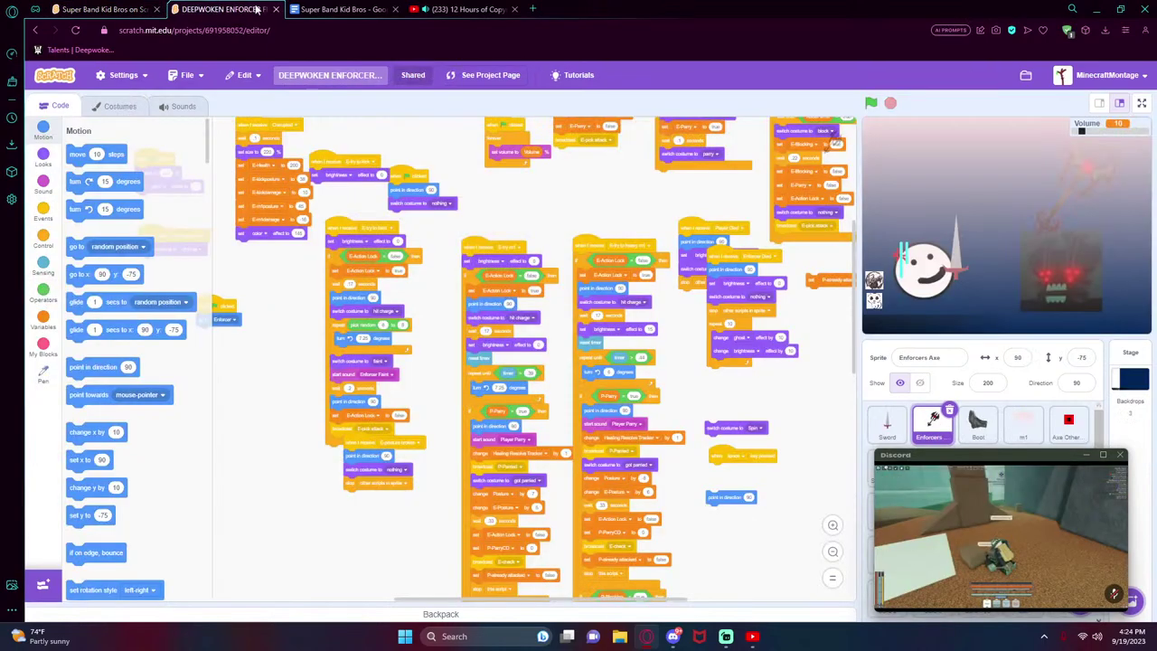
pyautogui.click(313, 13)
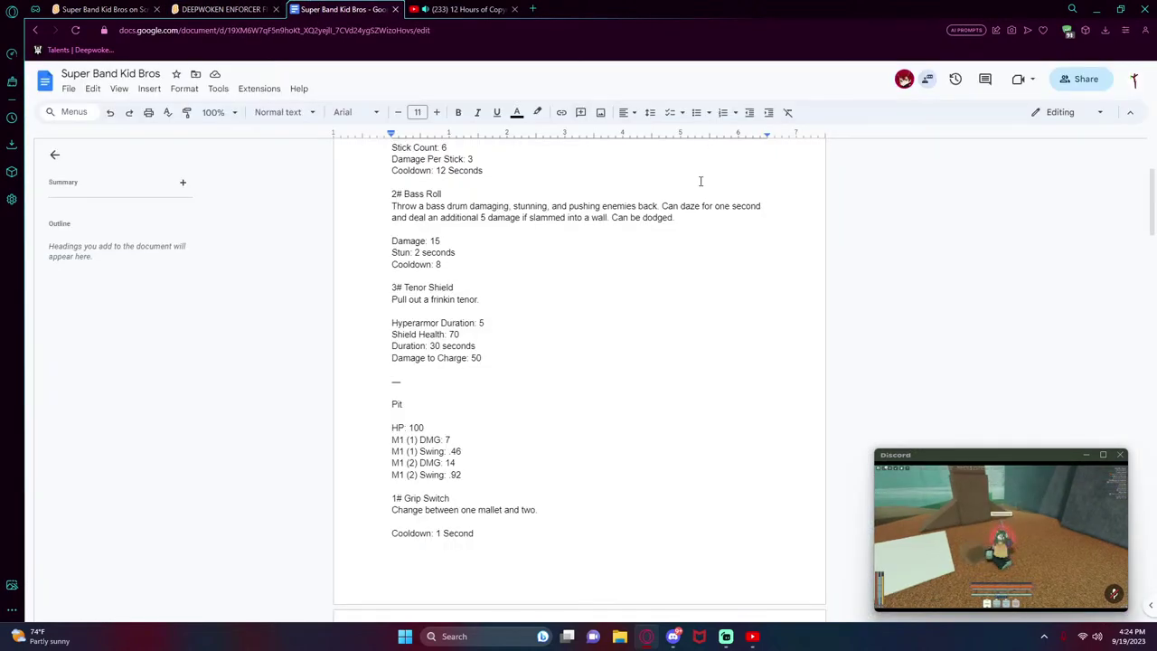
pyautogui.click(108, 8)
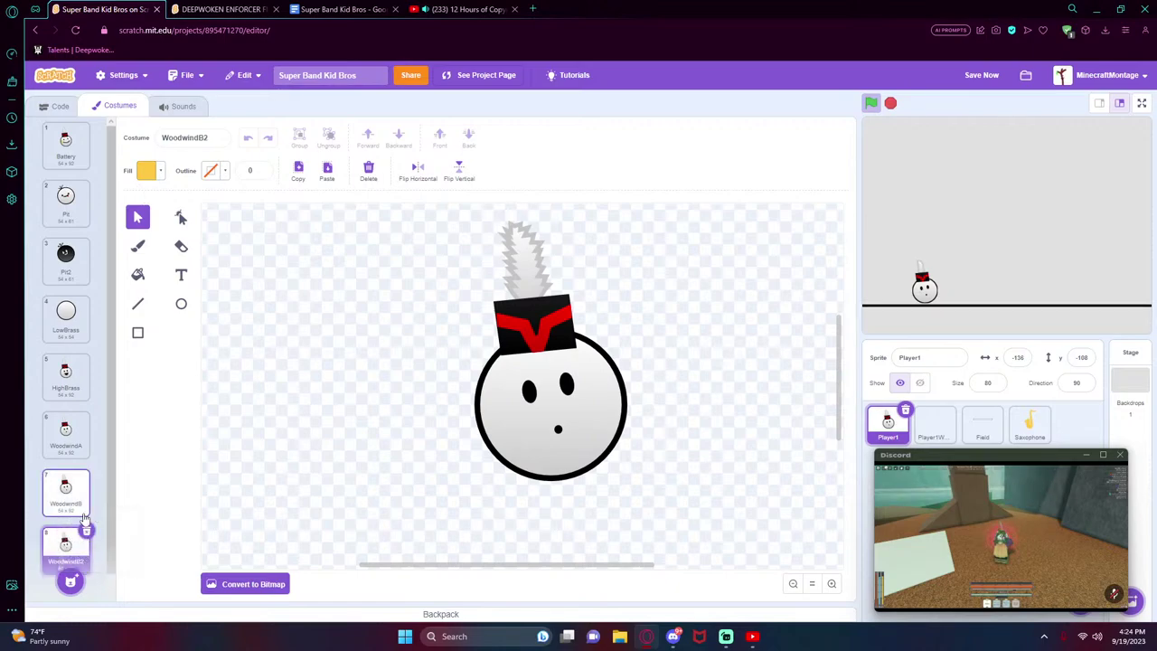
pyautogui.scroll(3, 278, 449)
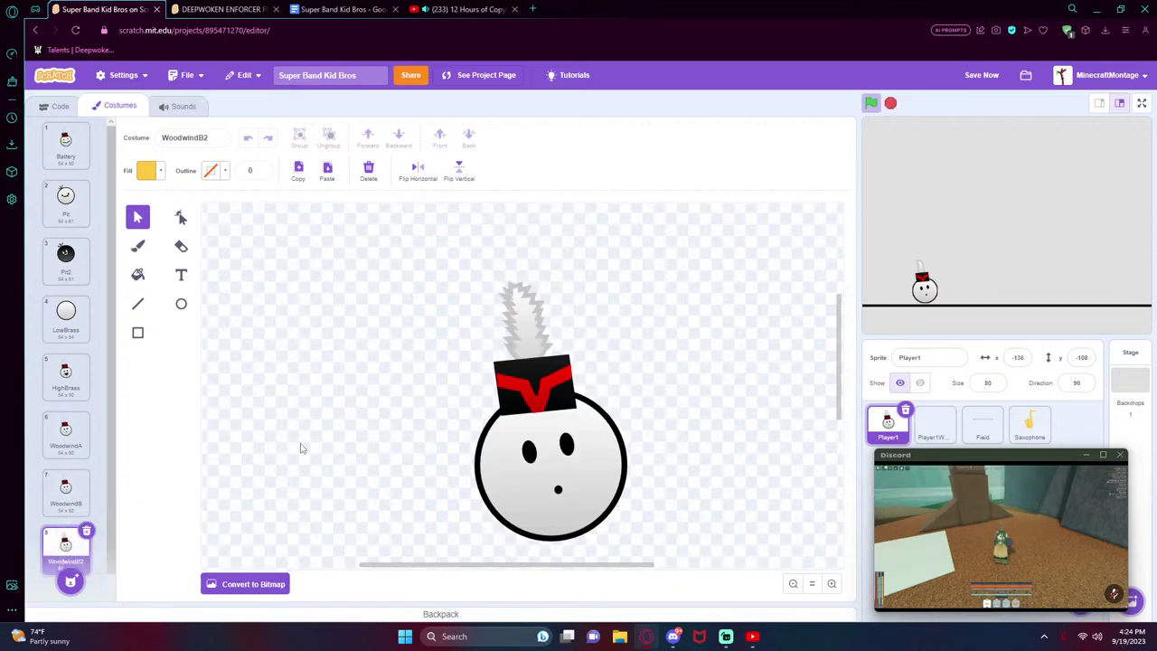
pyautogui.click(524, 402)
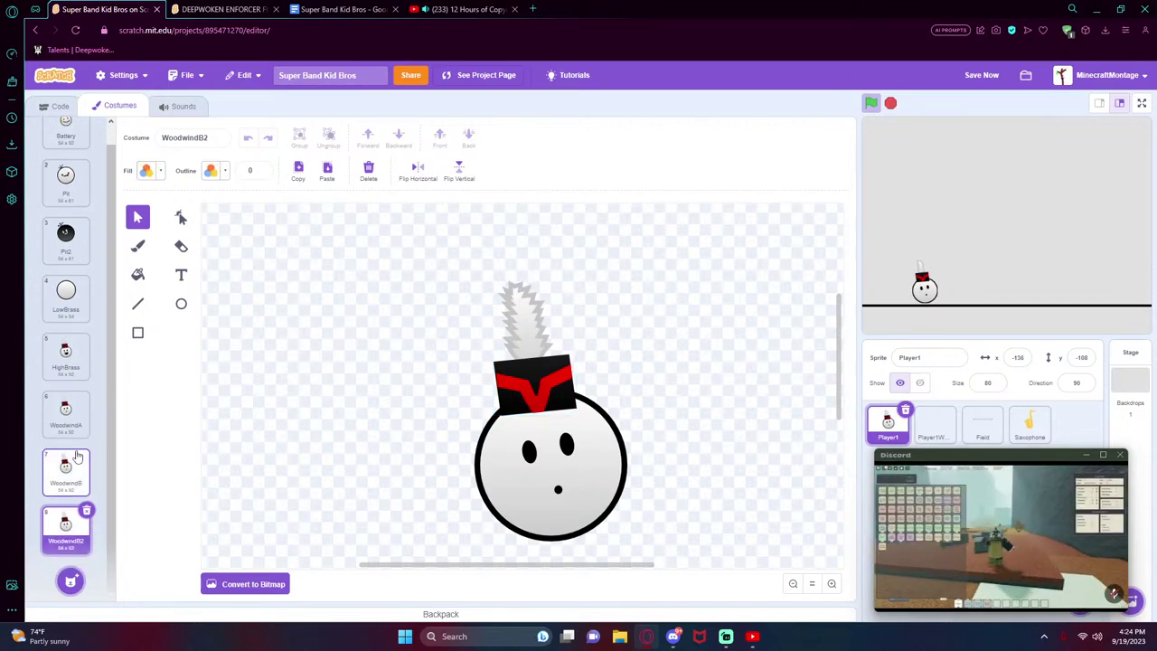
# - Rename the duplicated WoodwindB2 costume as Drummajor
pyautogui.click(196, 138)
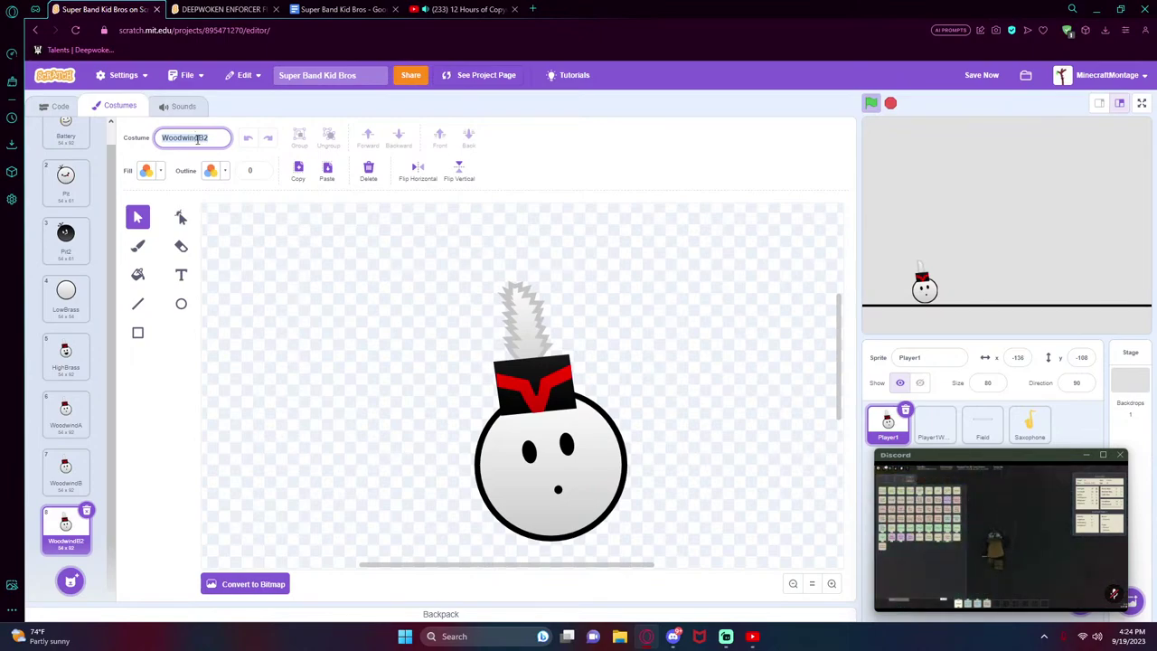
pyautogui.write('B')
pyautogui.write('rum')
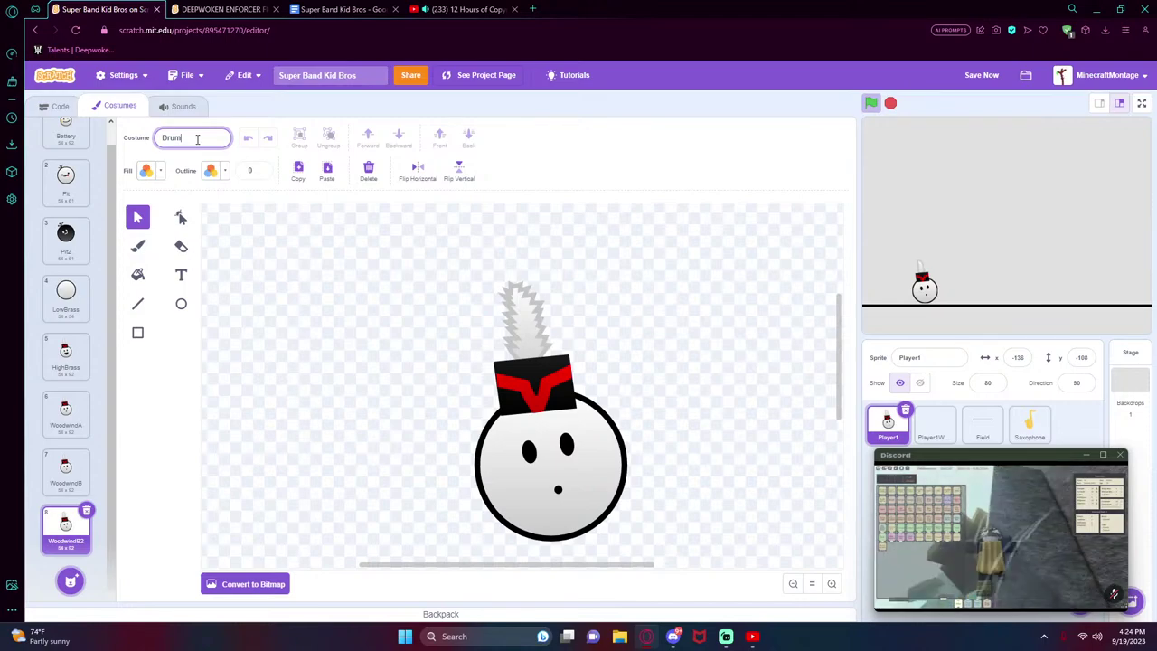
pyautogui.write('ma')
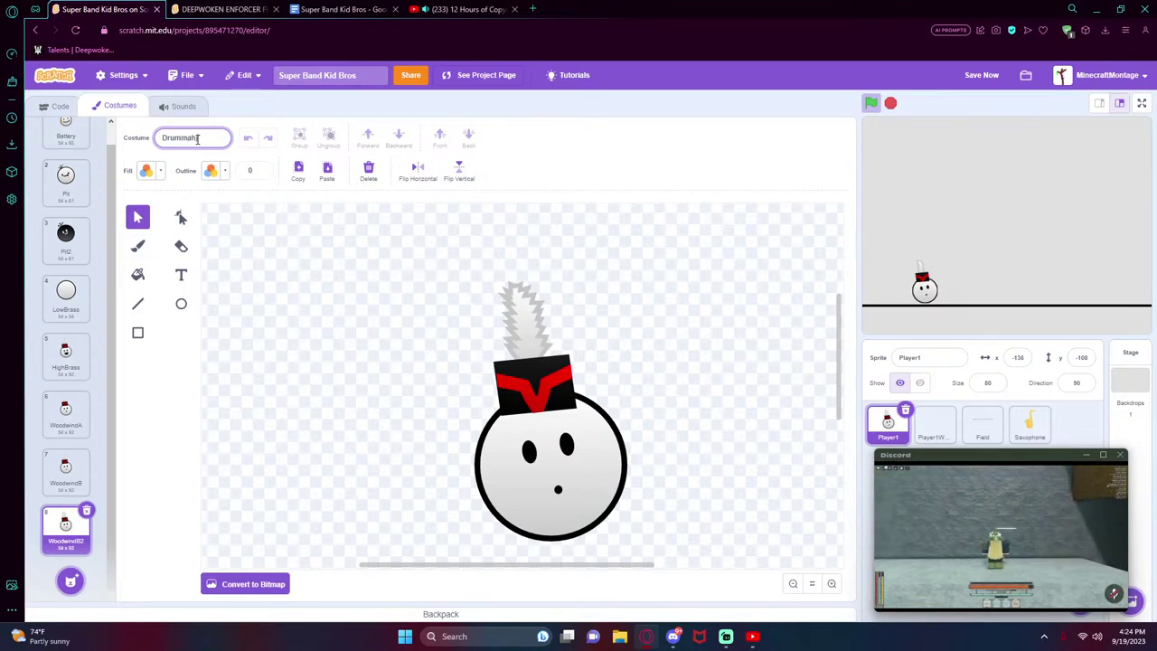
pyautogui.write('jor')
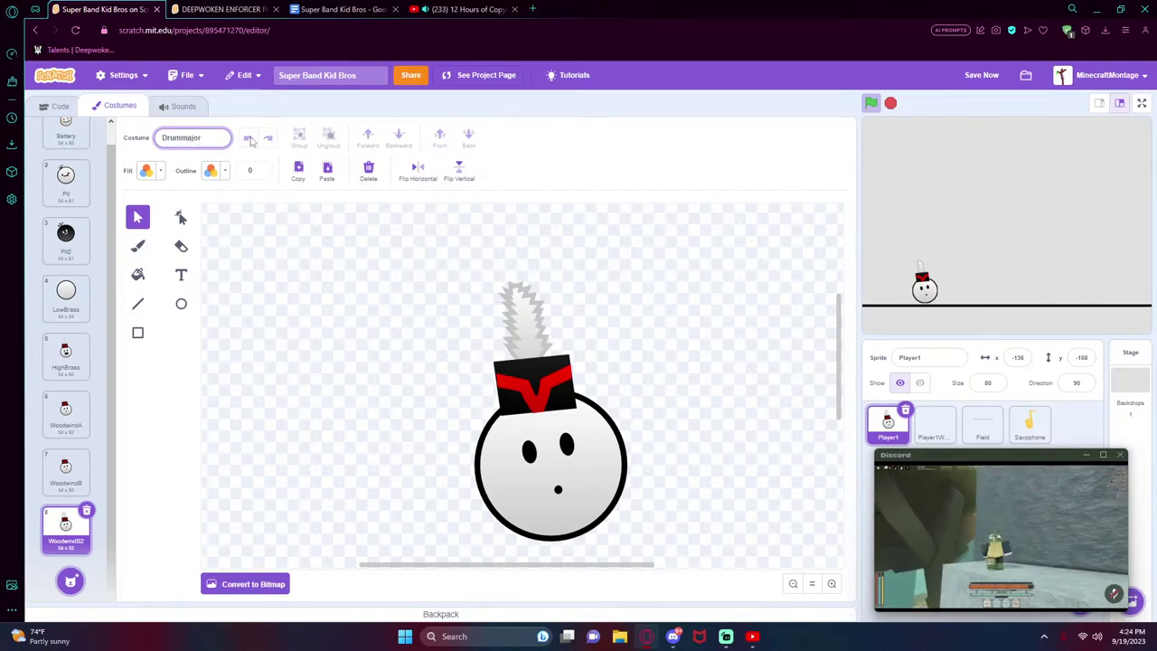
# - Search the web for Drummajor to check how the term is written, and return to the Scratch project
pyautogui.click(532, 9)
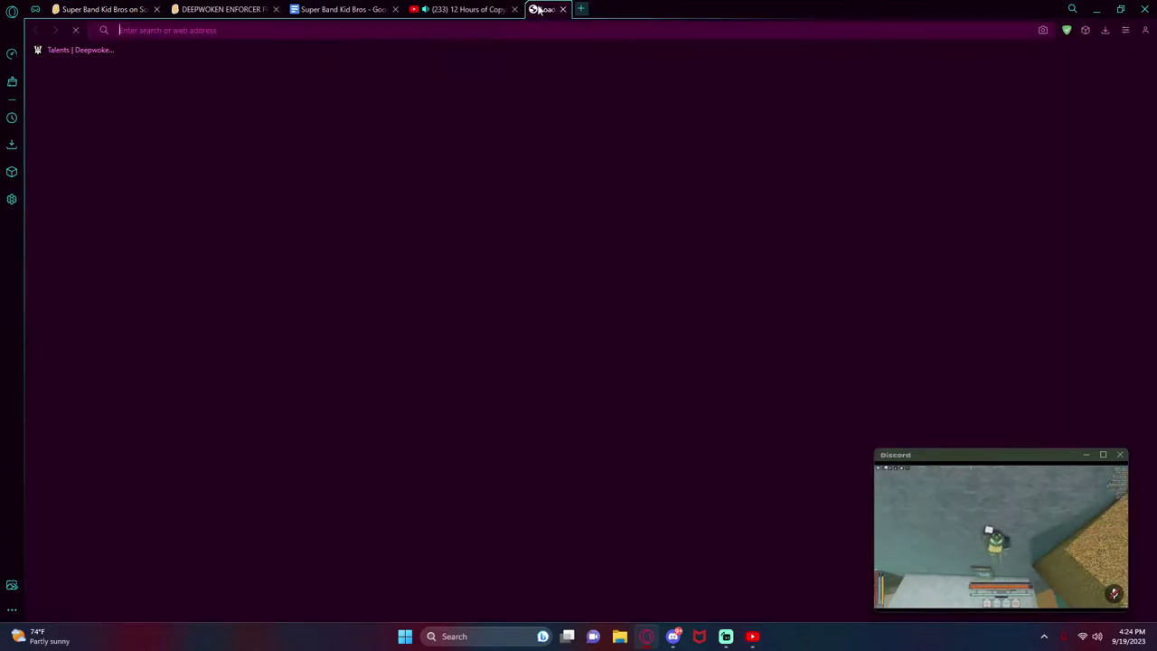
pyautogui.write('Drum')
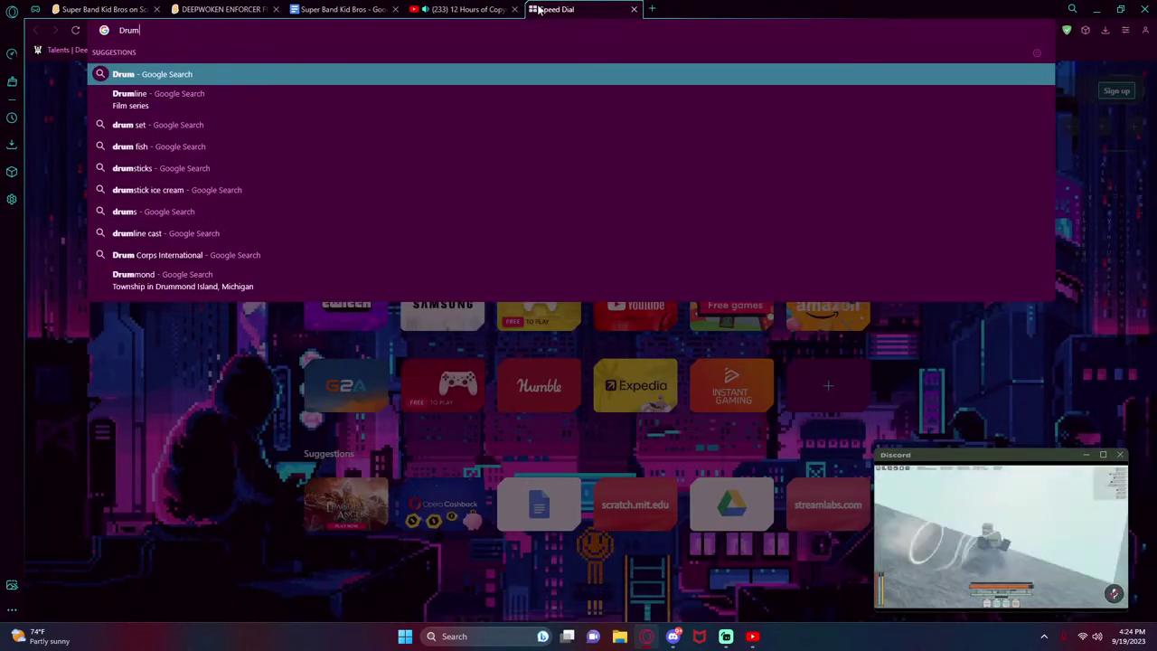
pyautogui.write('m')
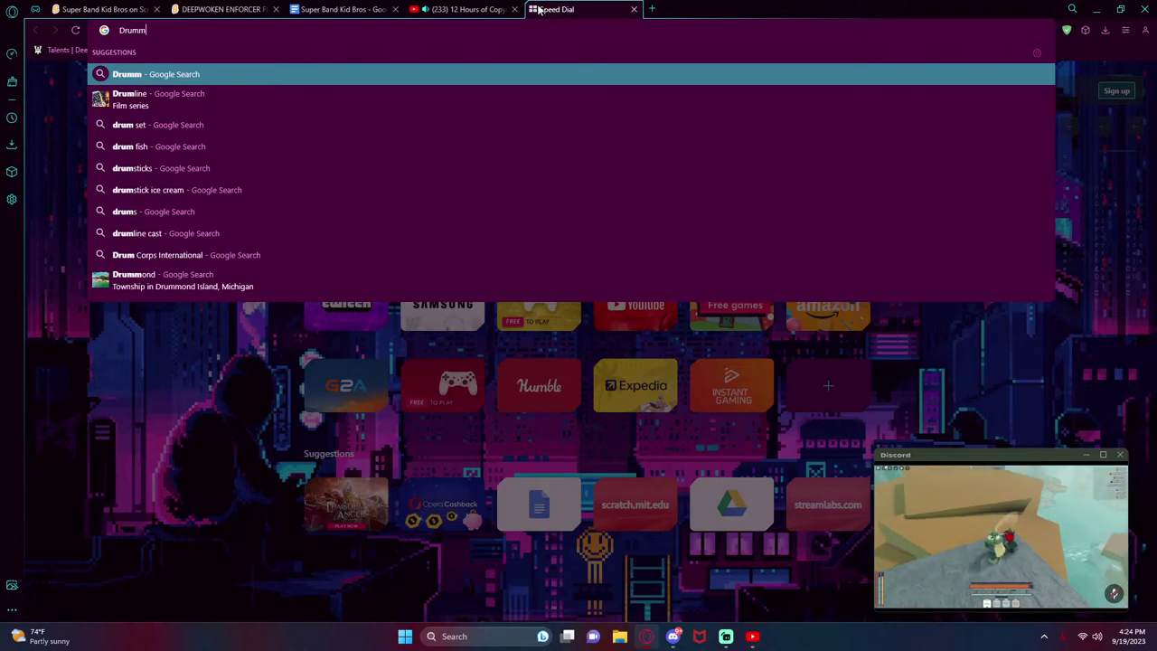
pyautogui.write('ajor')
pyautogui.press('Return')
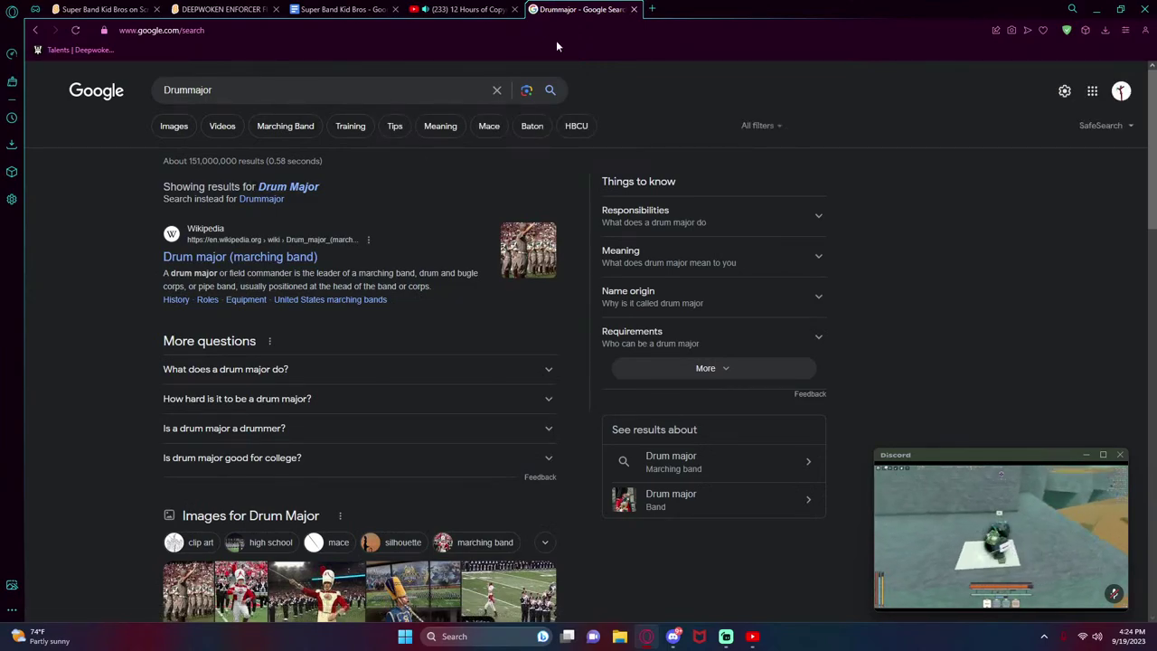
pyautogui.hotkey('ctrl', 'w')
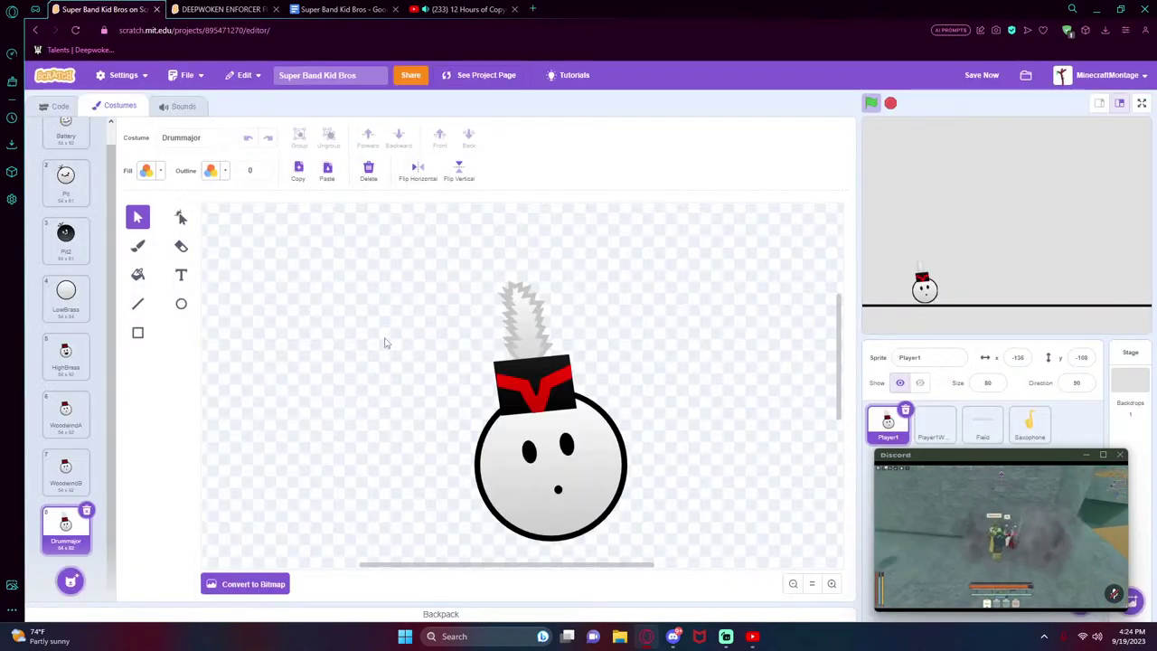
# - Capitalize the second word in the costume name so it reads DrumMajor
pyautogui.click(189, 140)
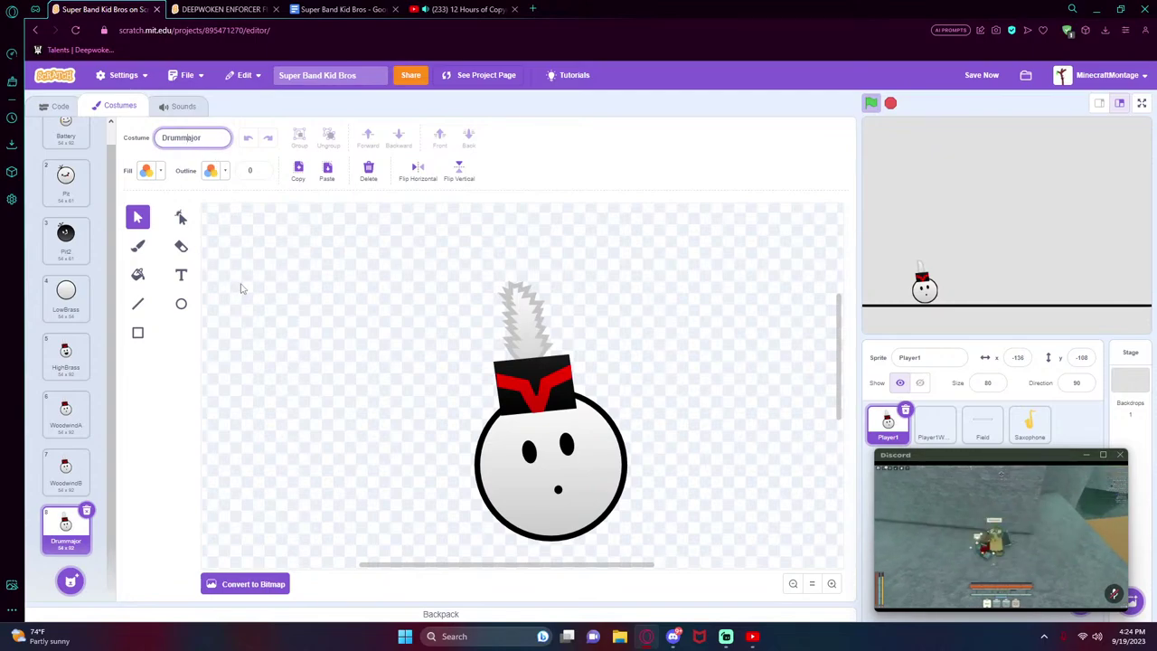
pyautogui.press('BackSpace')
pyautogui.write('M')
pyautogui.press('Return')
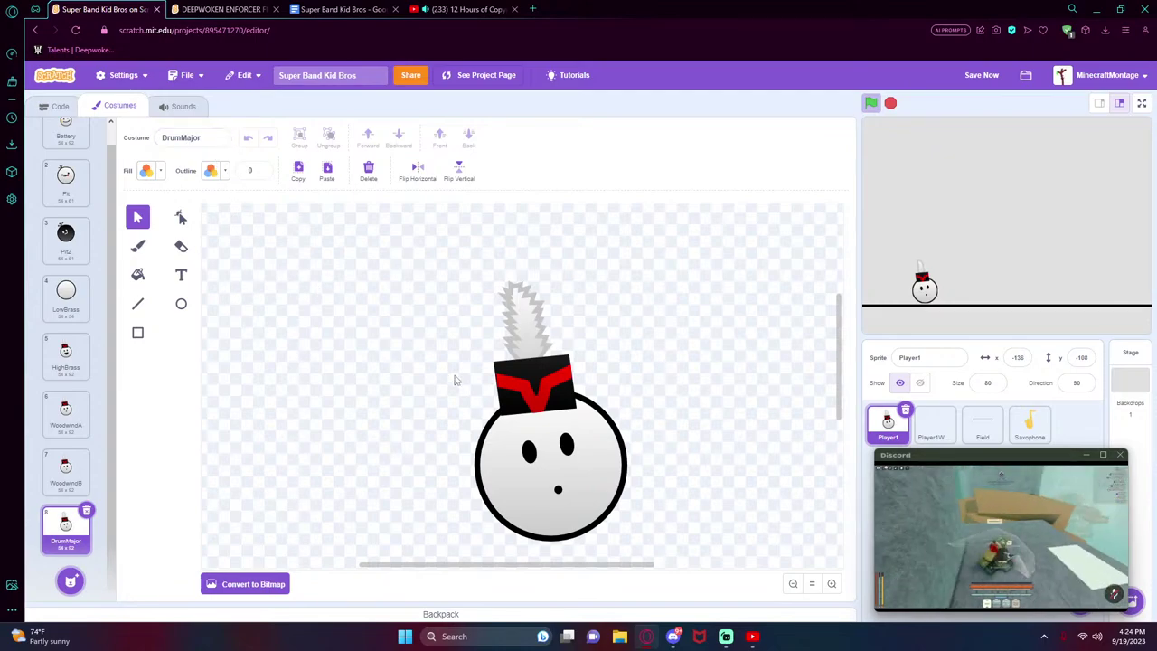
# - Delete the small dot mouth from the DrumMajor costume's face
pyautogui.click(513, 409)
pyautogui.click(488, 413)
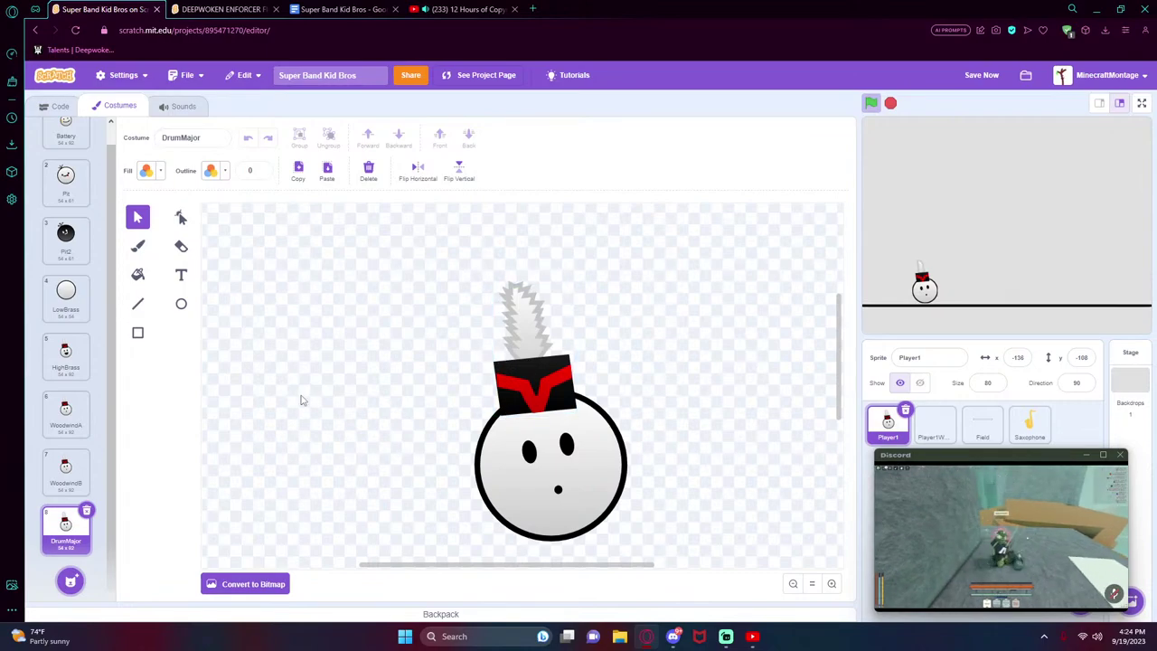
pyautogui.click(558, 489)
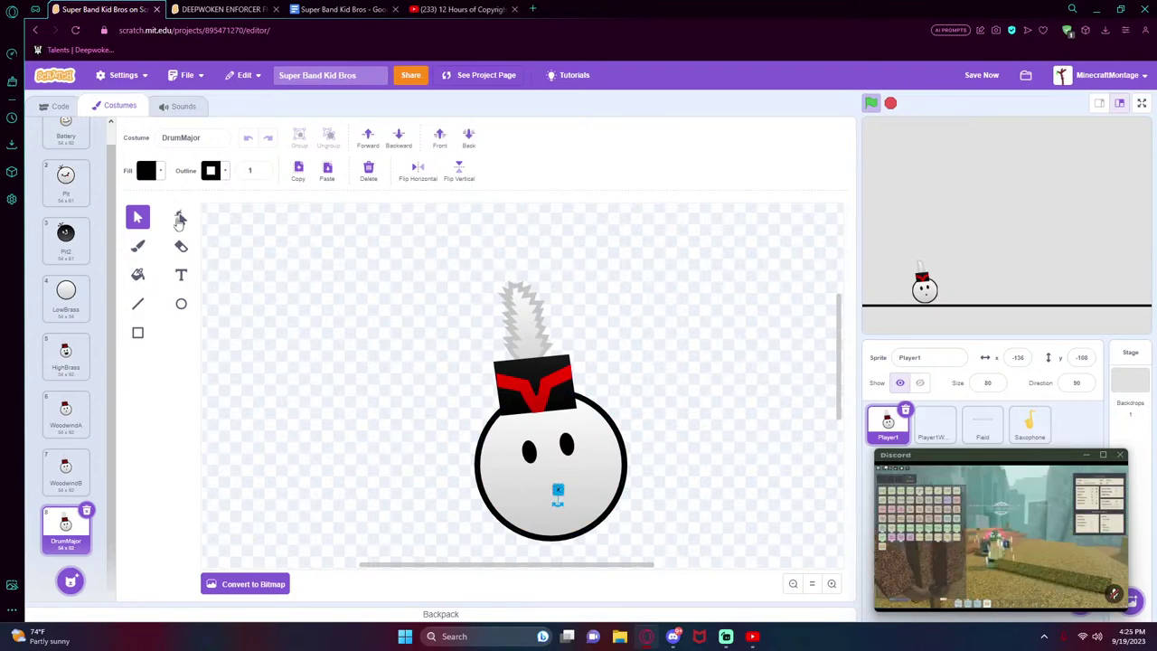
pyautogui.press('Delete')
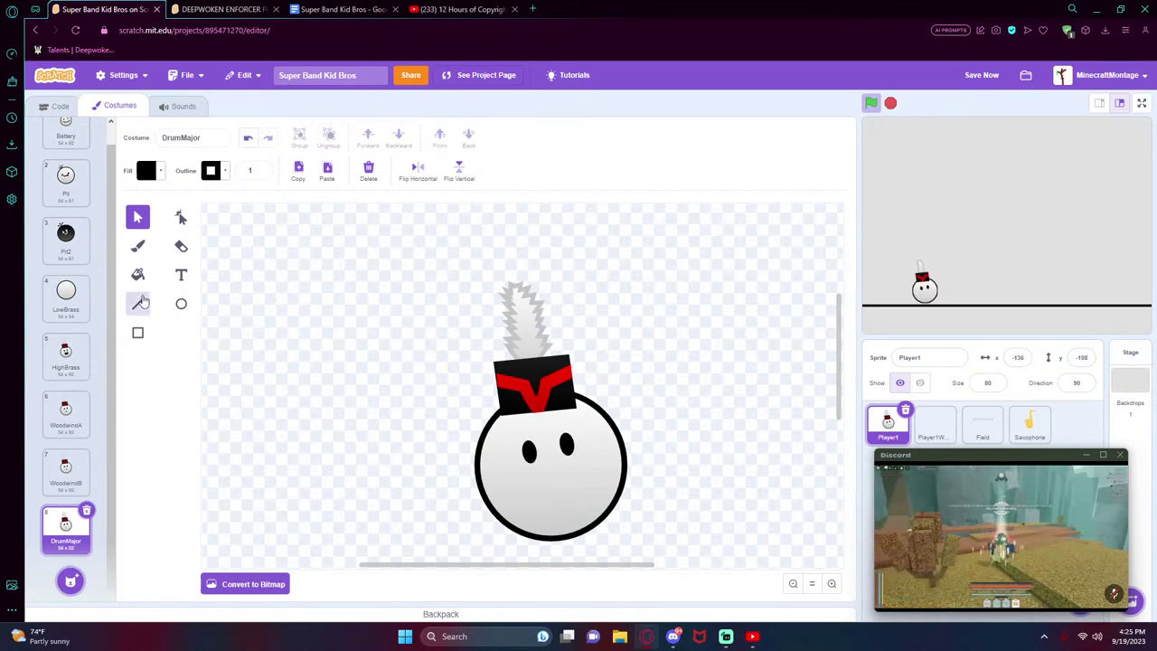
pyautogui.click(137, 246)
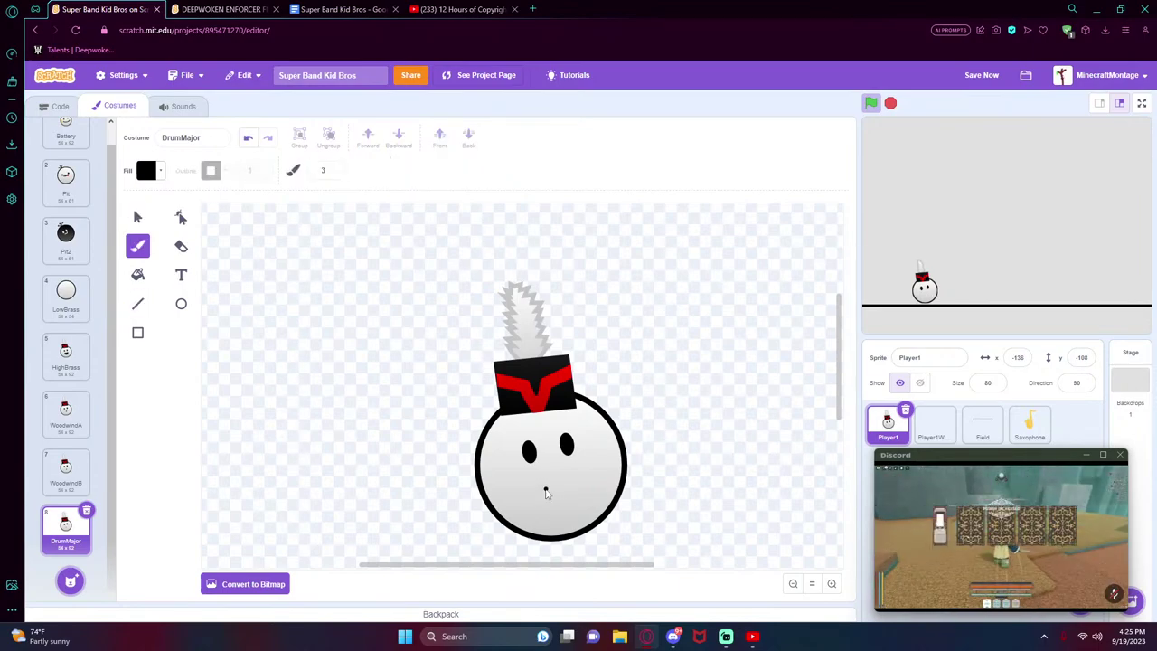
pyautogui.moveTo(532, 495)
pyautogui.mouseDown()
pyautogui.moveTo(559, 499)
pyautogui.moveTo(590, 478)
pyautogui.mouseUp()
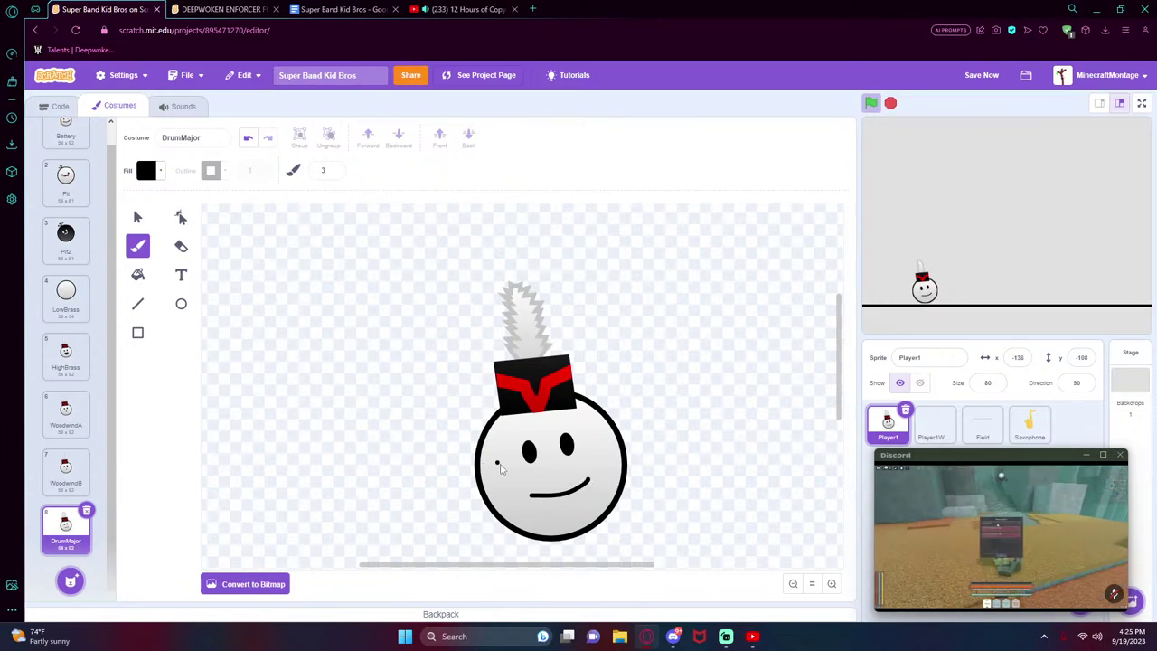
pyautogui.moveTo(517, 518)
pyautogui.mouseDown()
pyautogui.moveTo(530, 526)
pyautogui.moveTo(592, 503)
pyautogui.mouseUp()
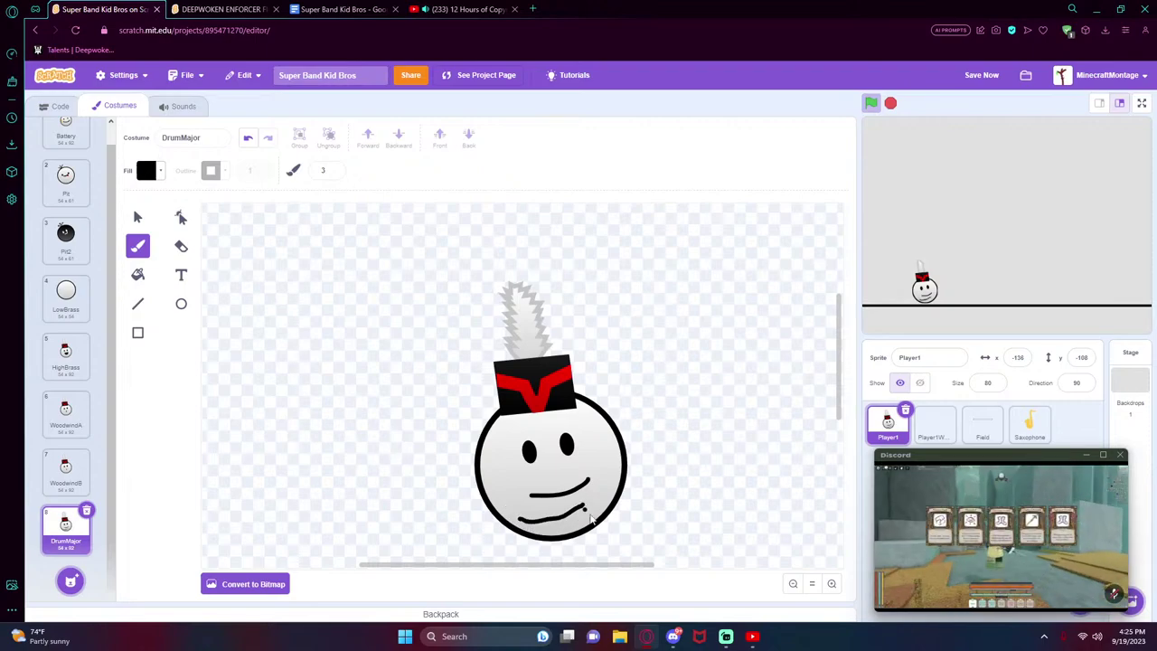
pyautogui.click(138, 217)
pyautogui.press('Delete')
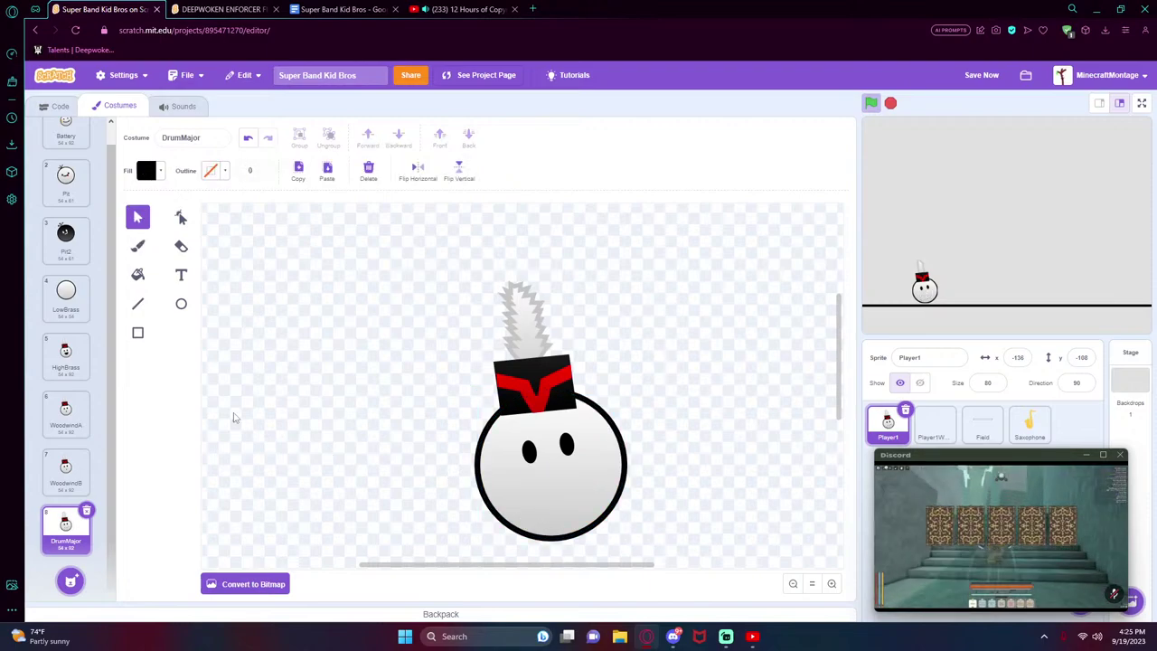
pyautogui.click(137, 304)
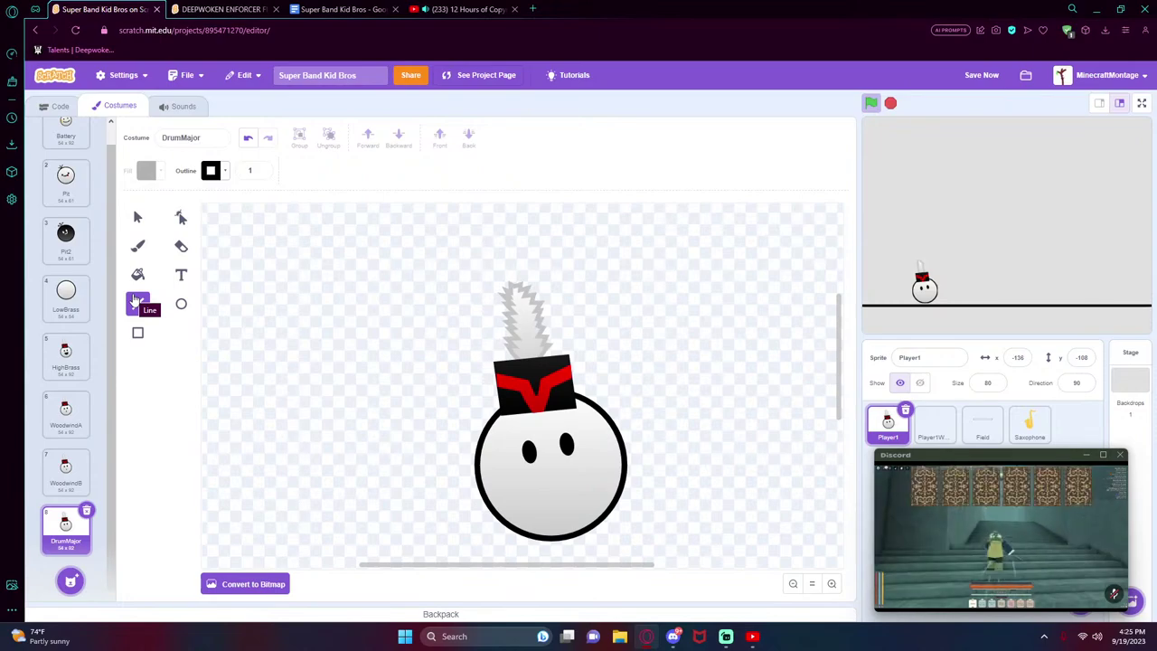
pyautogui.click(138, 245)
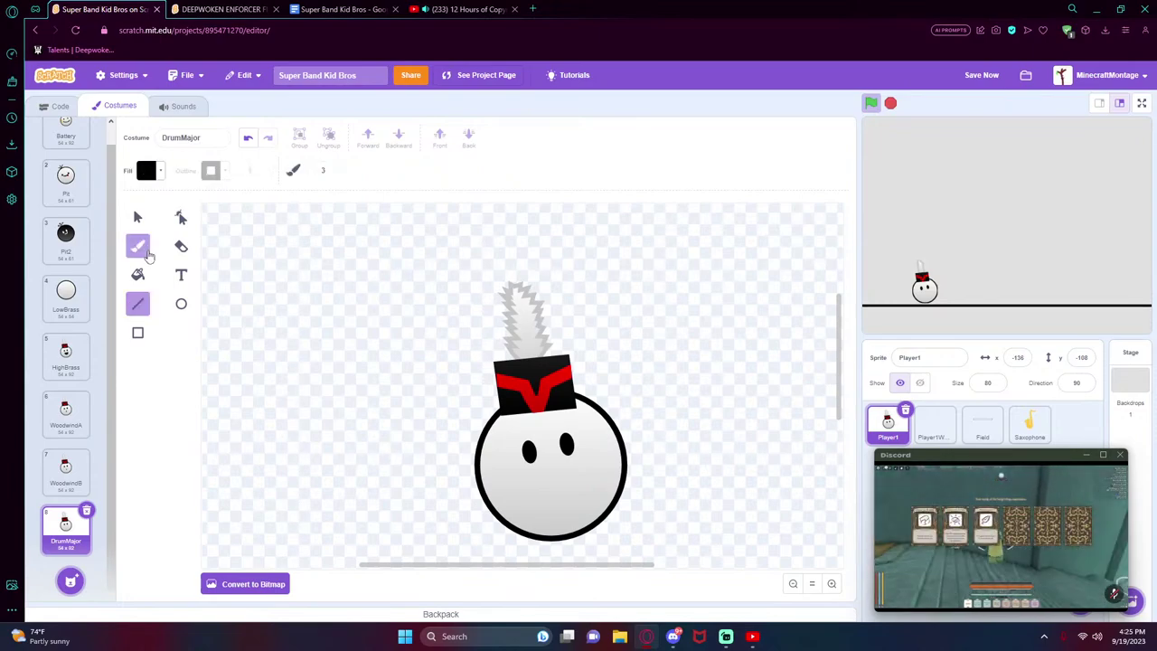
pyautogui.moveTo(528, 491); pyautogui.dragTo(575, 497)
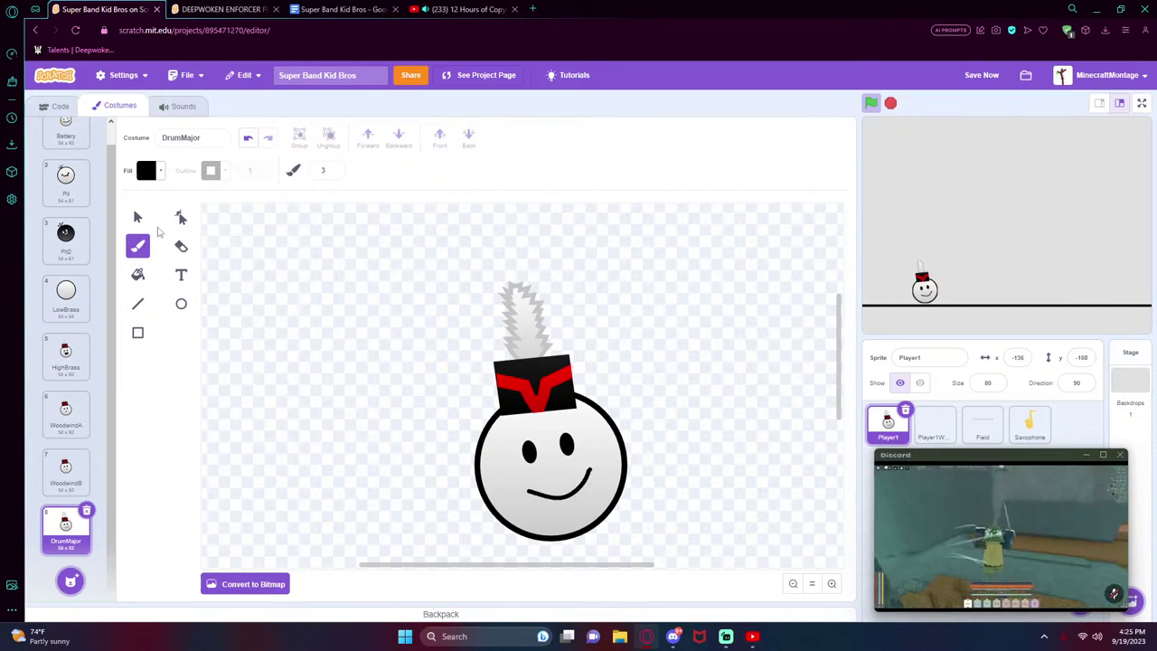
pyautogui.click(138, 217)
pyautogui.press('Delete')
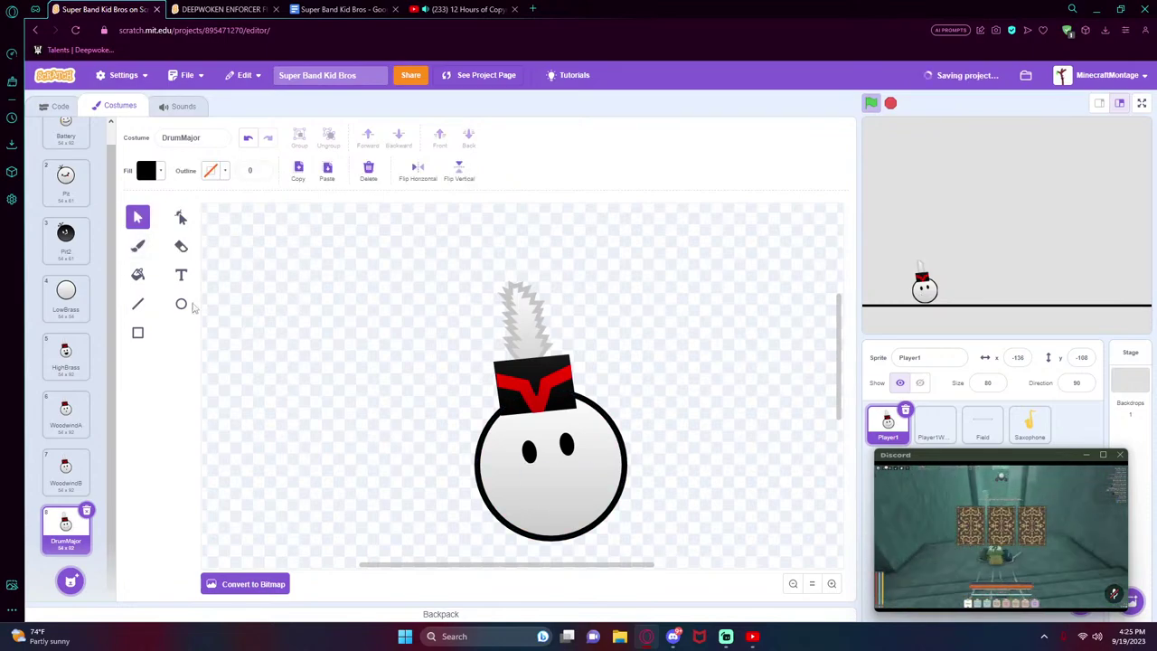
pyautogui.click(137, 304)
pyautogui.click(138, 246)
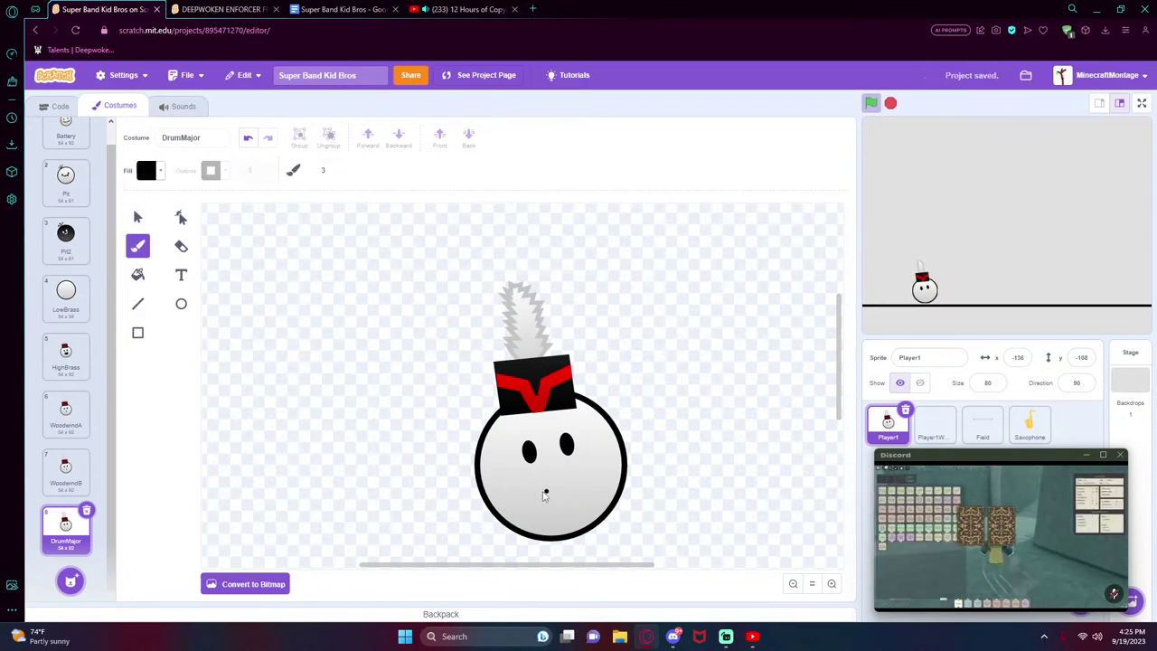
pyautogui.moveTo(535, 493)
pyautogui.mouseDown()
pyautogui.moveTo(571, 496)
pyautogui.moveTo(596, 478)
pyautogui.mouseUp()
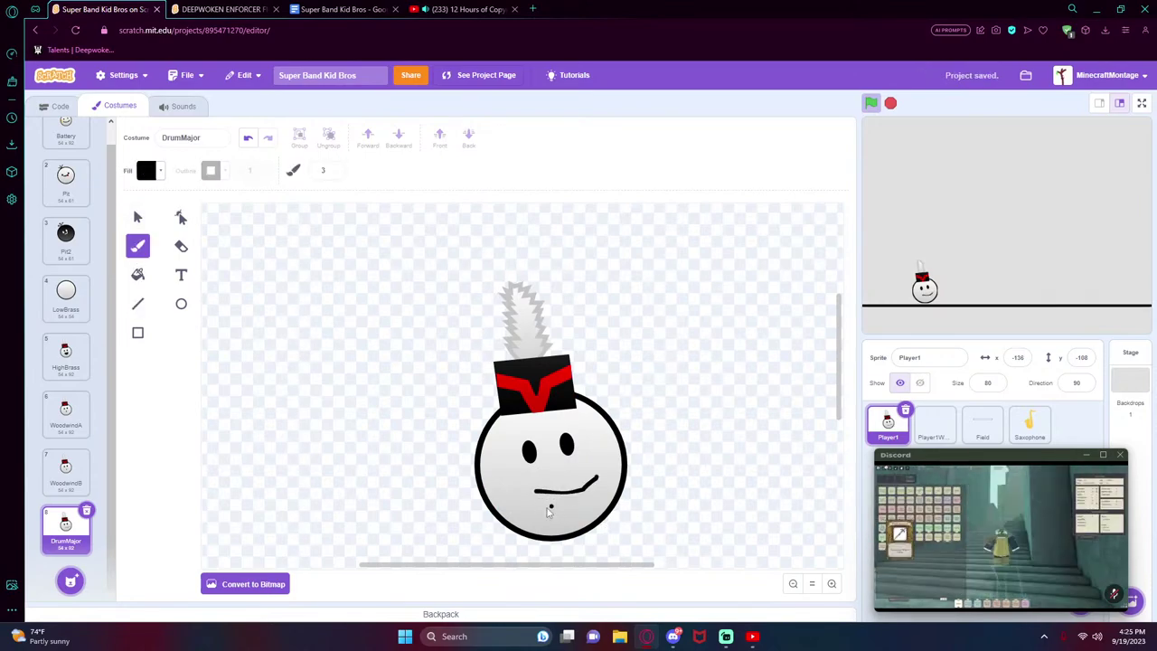
pyautogui.hotkey('ctrl', 'z')
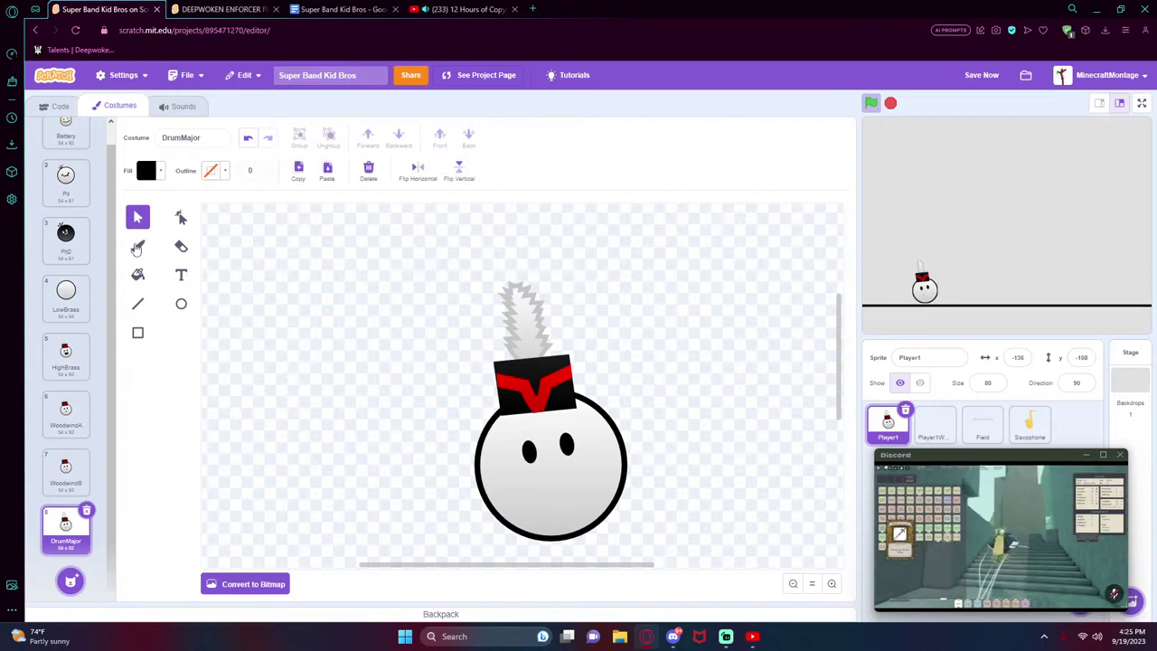
# - Paint a short curved black smile with the size 3 brush on the DrumMajor face and adjust its position below the eyes
pyautogui.click(137, 246)
pyautogui.click(539, 489)
pyautogui.moveTo(542, 492)
pyautogui.mouseDown()
pyautogui.moveTo(566, 496)
pyautogui.moveTo(581, 471)
pyautogui.mouseUp()
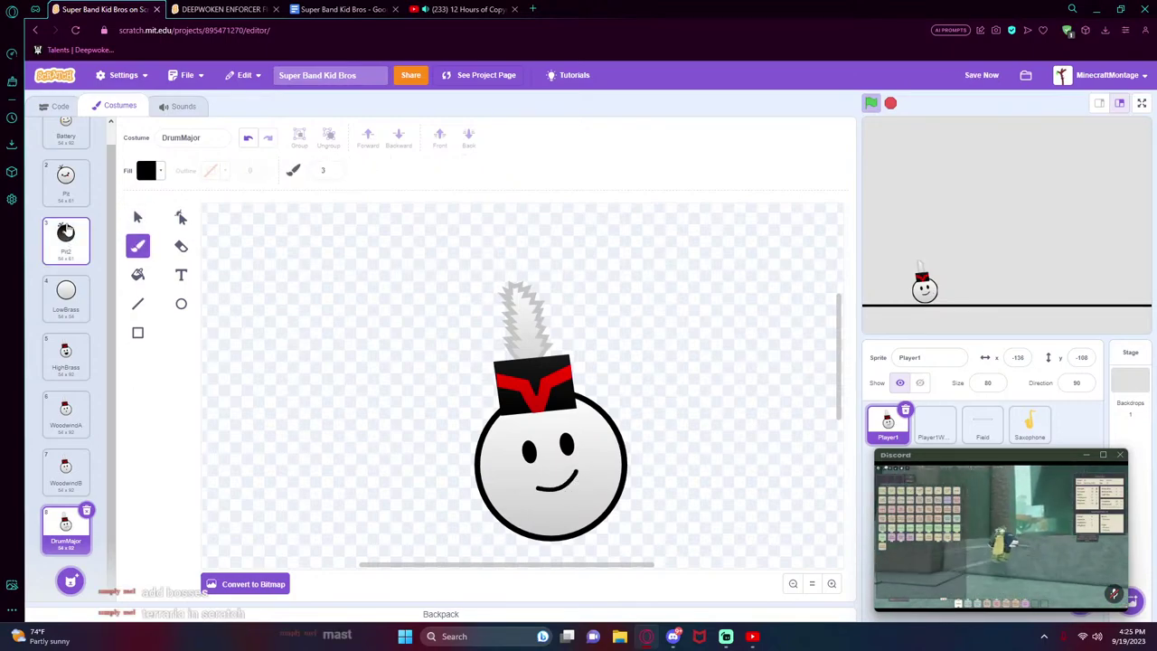
pyautogui.click(137, 218)
pyautogui.click(553, 483)
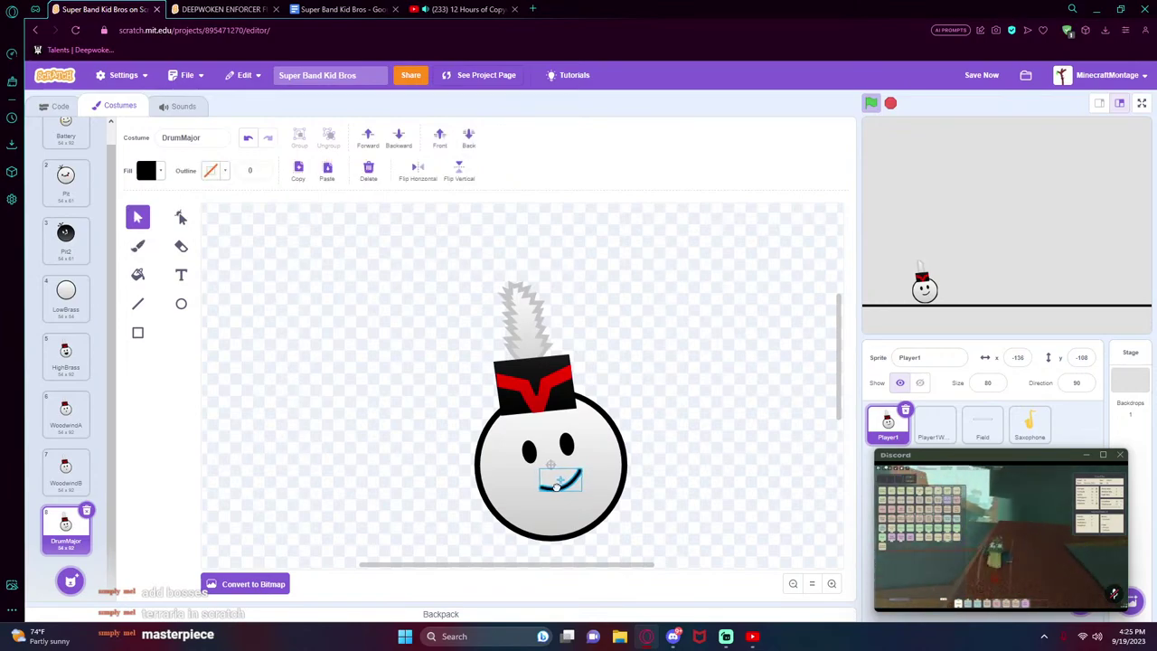
pyautogui.moveTo(559, 486); pyautogui.dragTo(550, 504)
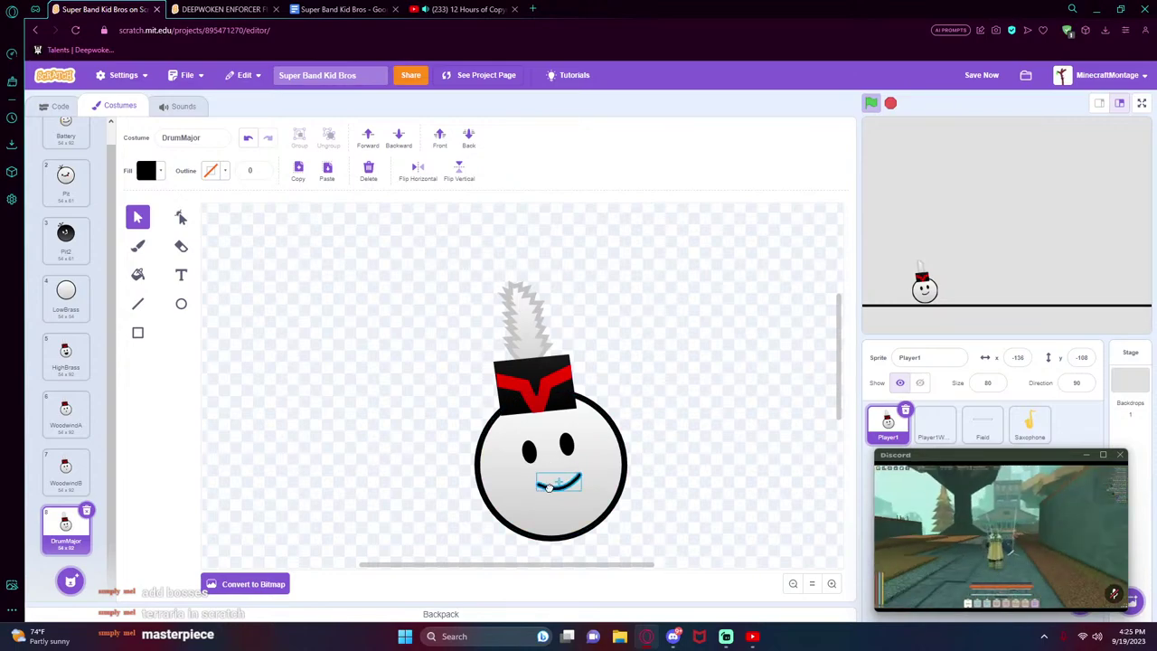
# - Ungroup the mouth in the Pit costume and select the red tongue to pick up its fill colour
pyautogui.click(831, 584)
pyautogui.click(832, 584)
pyautogui.click(831, 583)
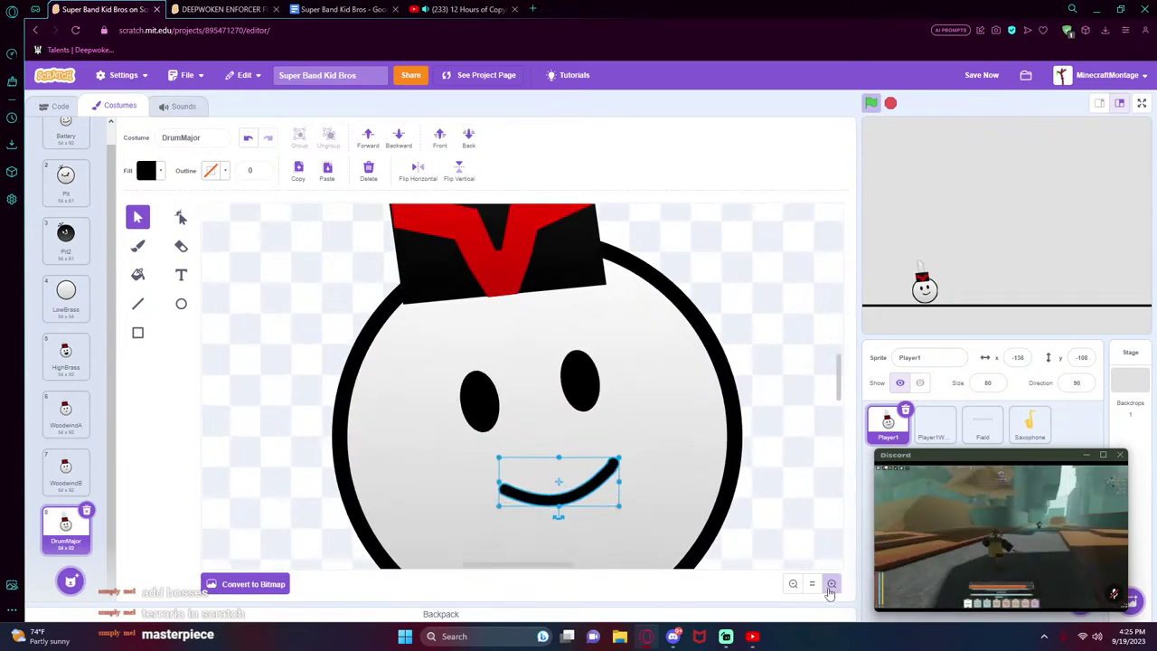
pyautogui.click(832, 584)
pyautogui.click(831, 584)
pyautogui.click(831, 586)
pyautogui.click(829, 589)
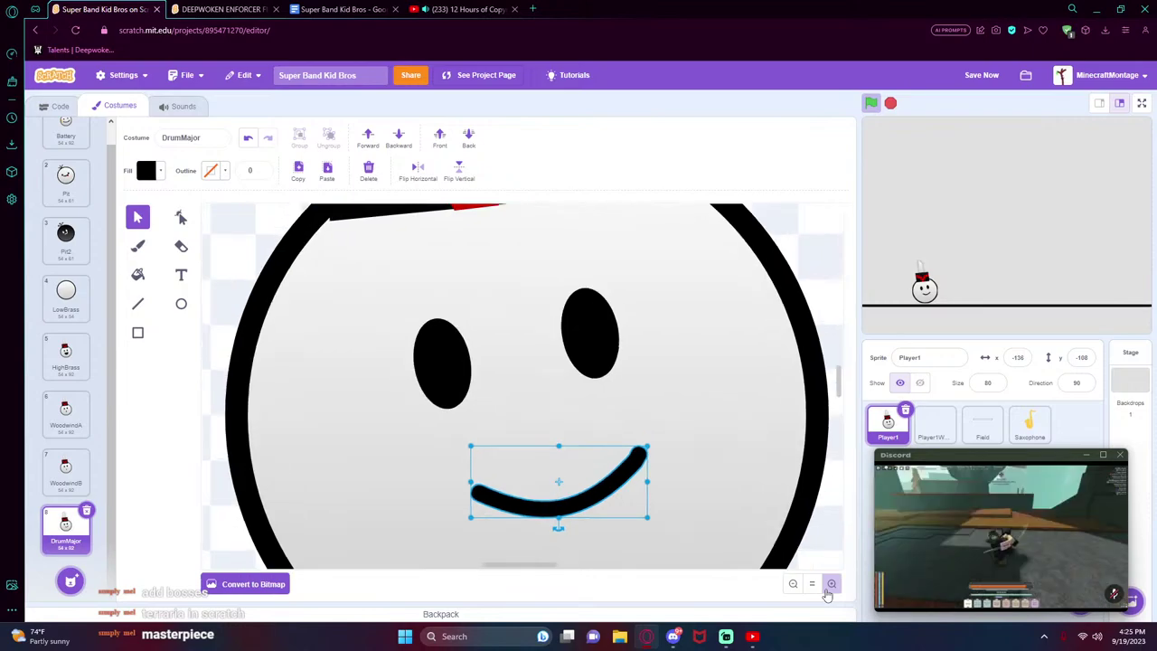
pyautogui.click(832, 583)
pyautogui.click(137, 246)
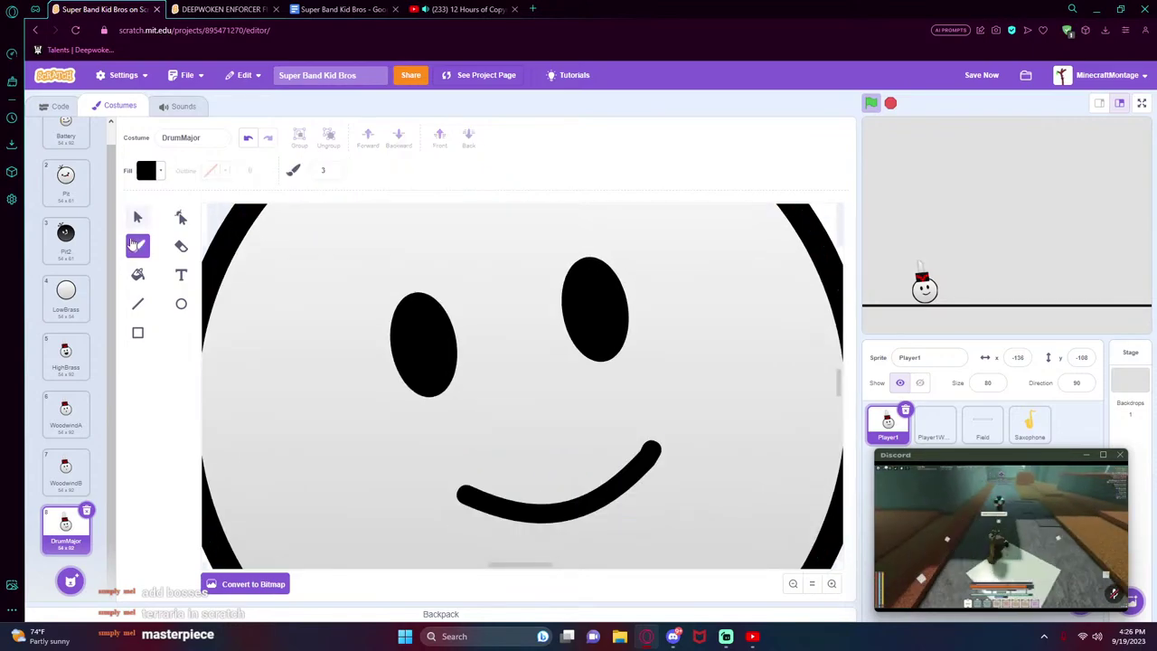
pyautogui.scroll(1, 65, 362)
pyautogui.click(65, 201)
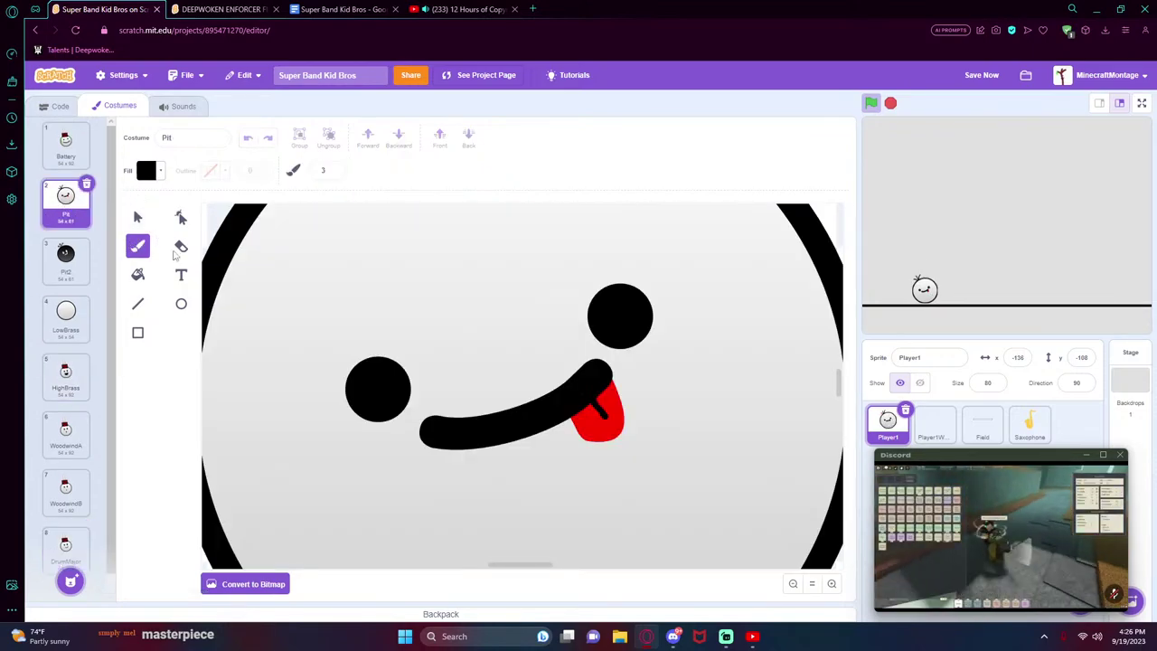
pyautogui.click(137, 217)
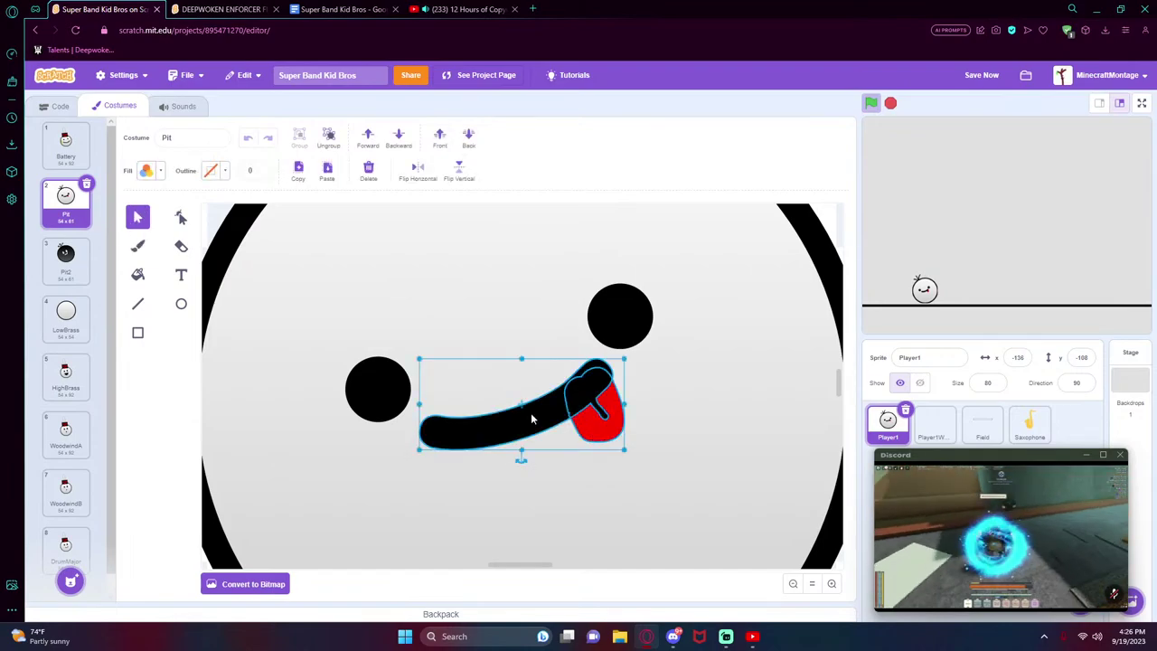
pyautogui.click(328, 137)
pyautogui.click(594, 411)
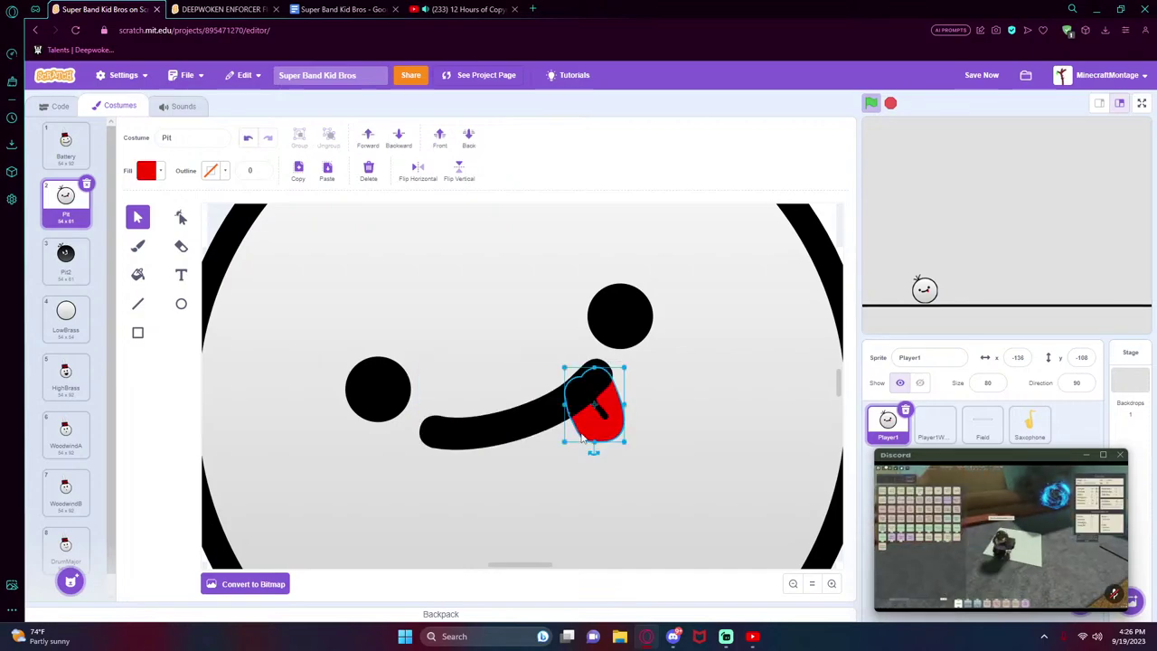
pyautogui.scroll(-1, 111, 479)
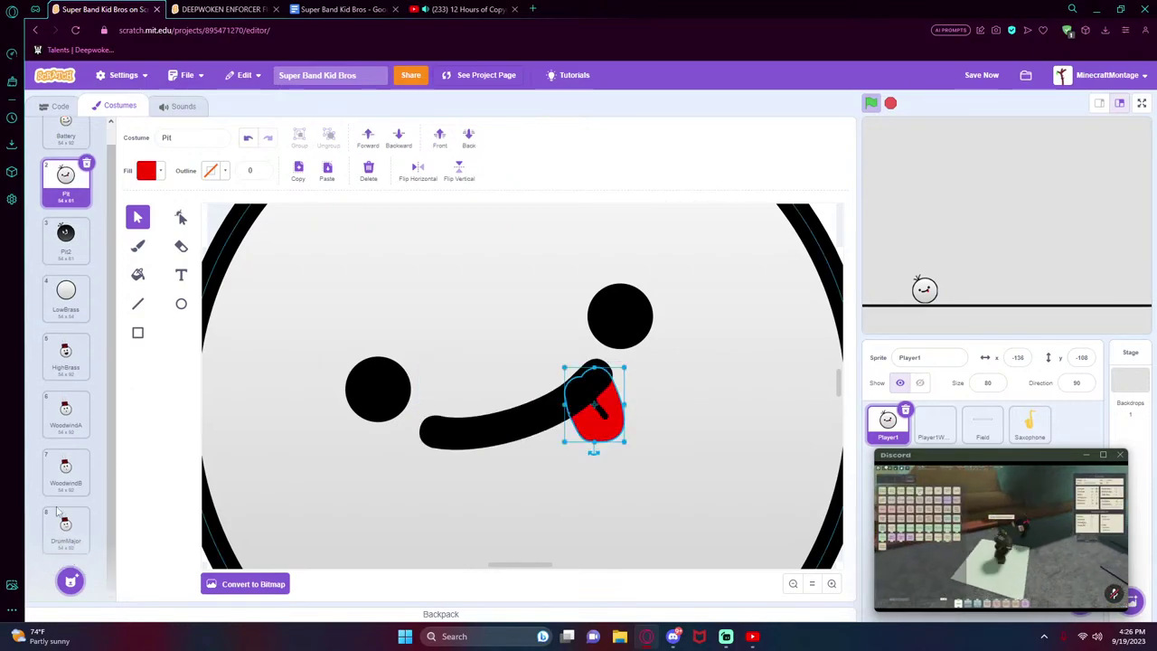
# - Paint a small red tongue at the right end of the DrumMajor's smile with the size 3 brush and bring the smile in front of it
pyautogui.click(65, 526)
pyautogui.click(137, 246)
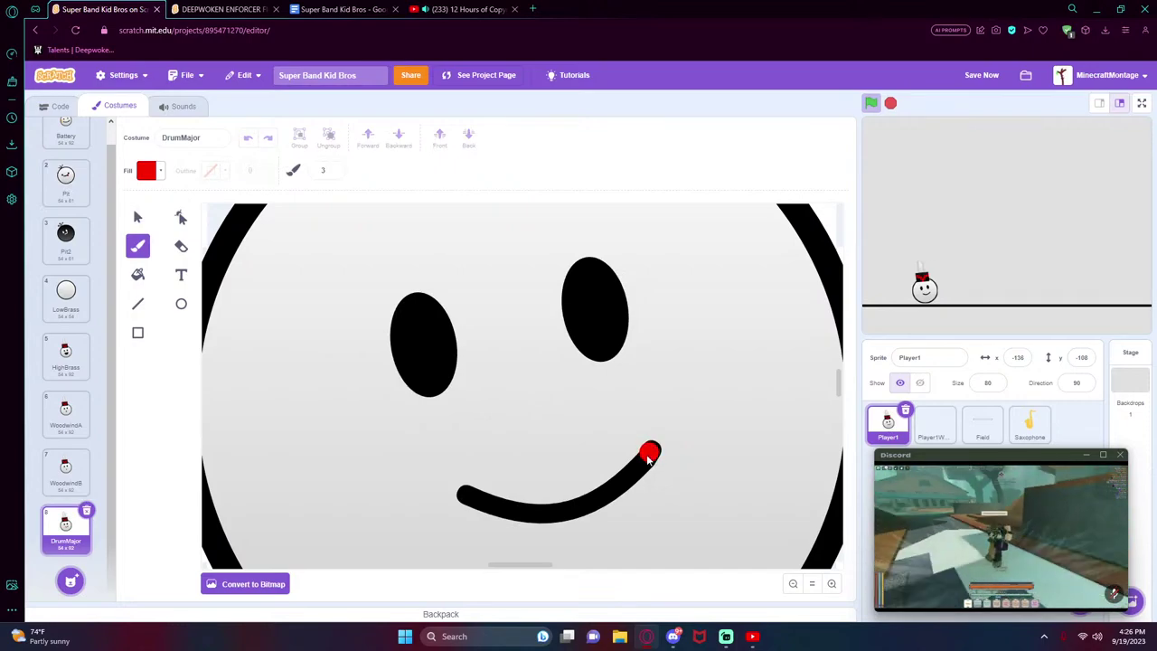
pyautogui.moveTo(647, 459)
pyautogui.mouseDown()
pyautogui.moveTo(633, 445)
pyautogui.moveTo(630, 463)
pyautogui.mouseUp()
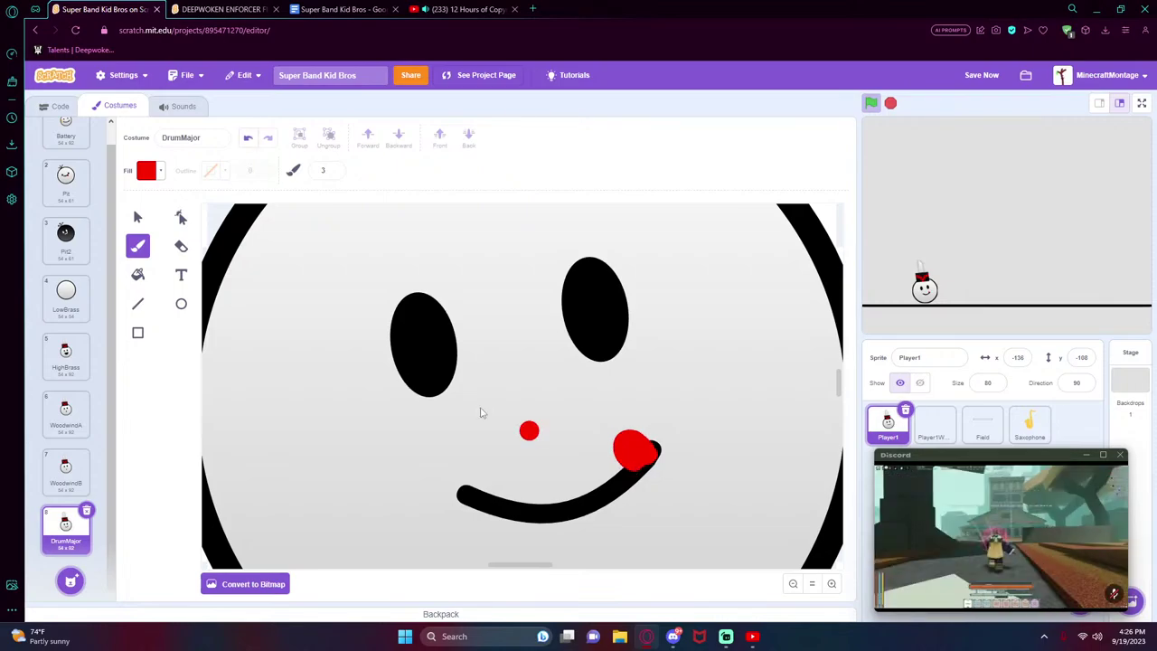
pyautogui.click(137, 217)
pyautogui.click(542, 513)
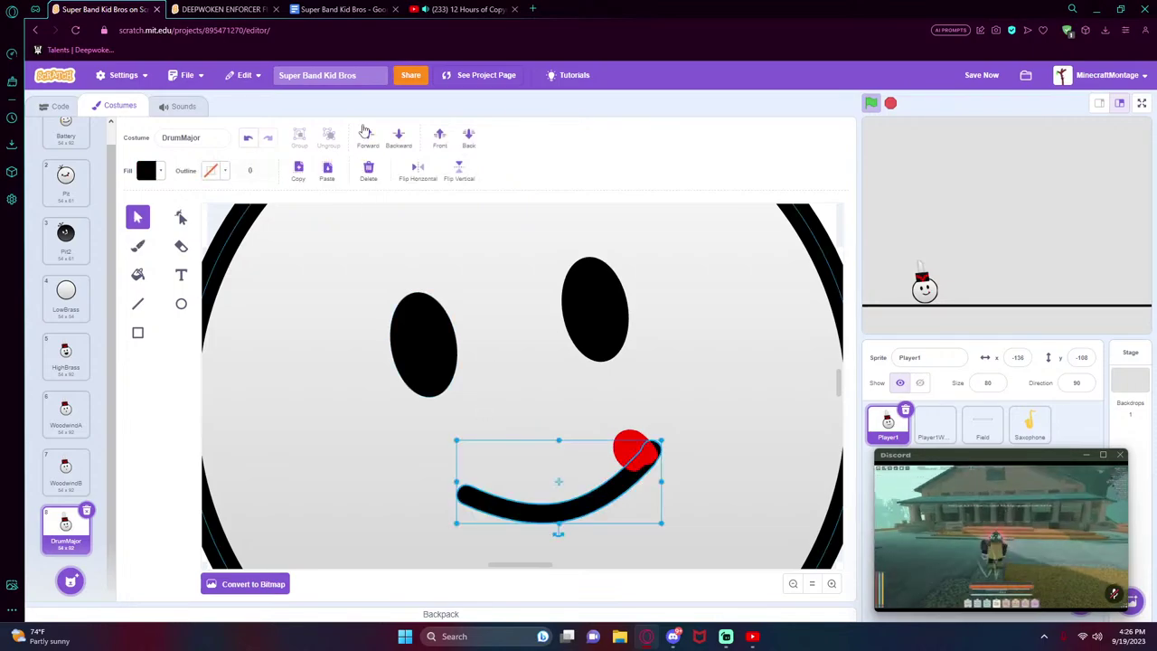
pyautogui.scroll(-3, 571, 422)
pyautogui.scroll(4, 571, 425)
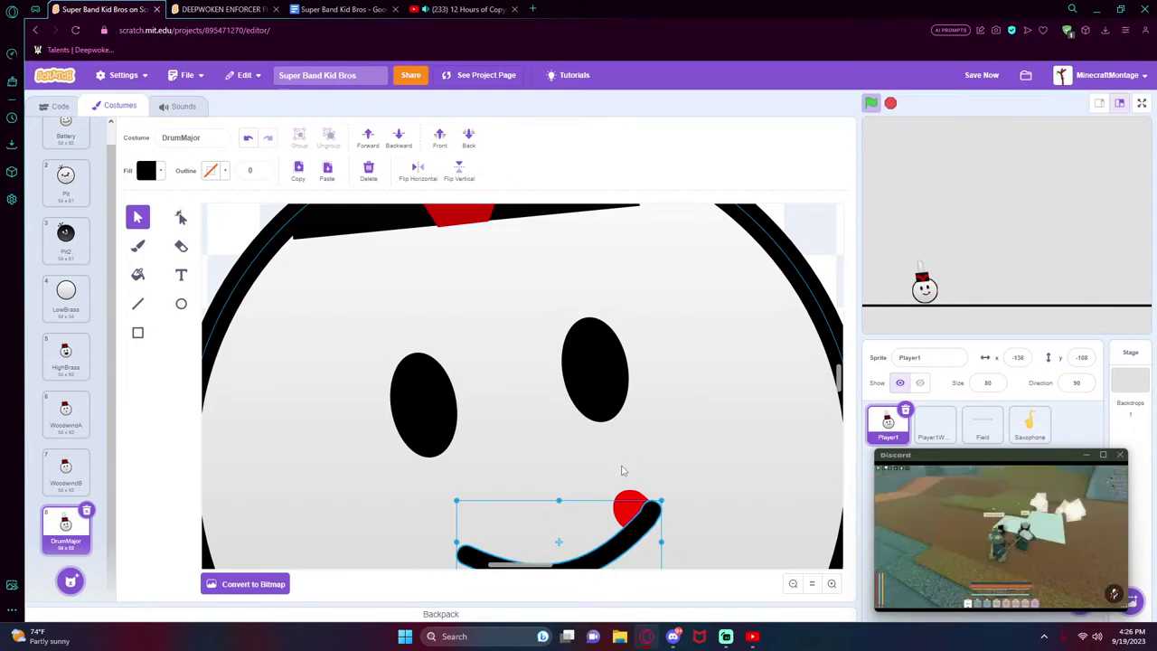
# - Ungroup the DrumMajor's plumed hat into its separate shapes
pyautogui.click(793, 584)
pyautogui.click(793, 584)
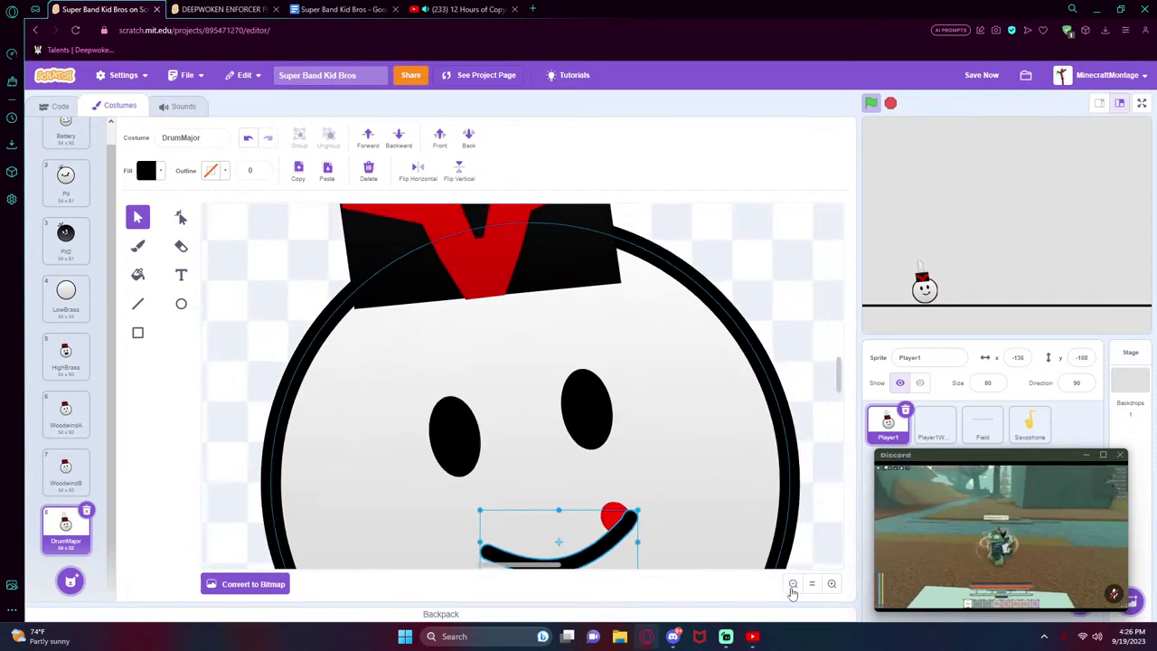
pyautogui.click(792, 584)
pyautogui.scroll(3, 568, 316)
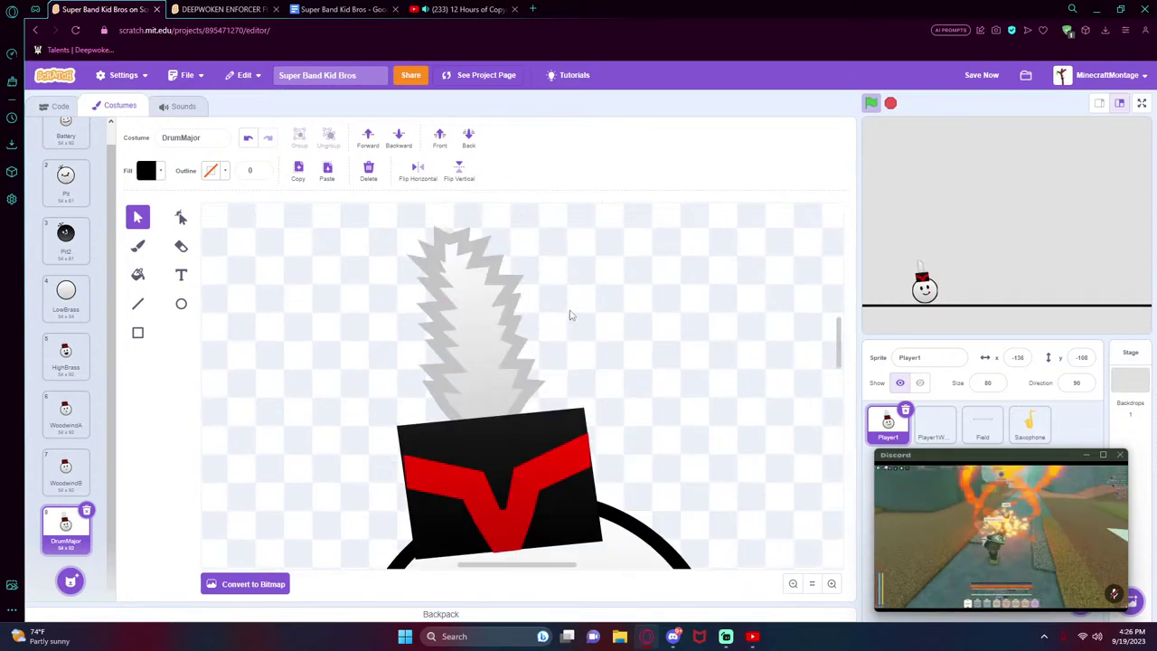
pyautogui.click(551, 431)
pyautogui.hotkey('ctrl', 'a')
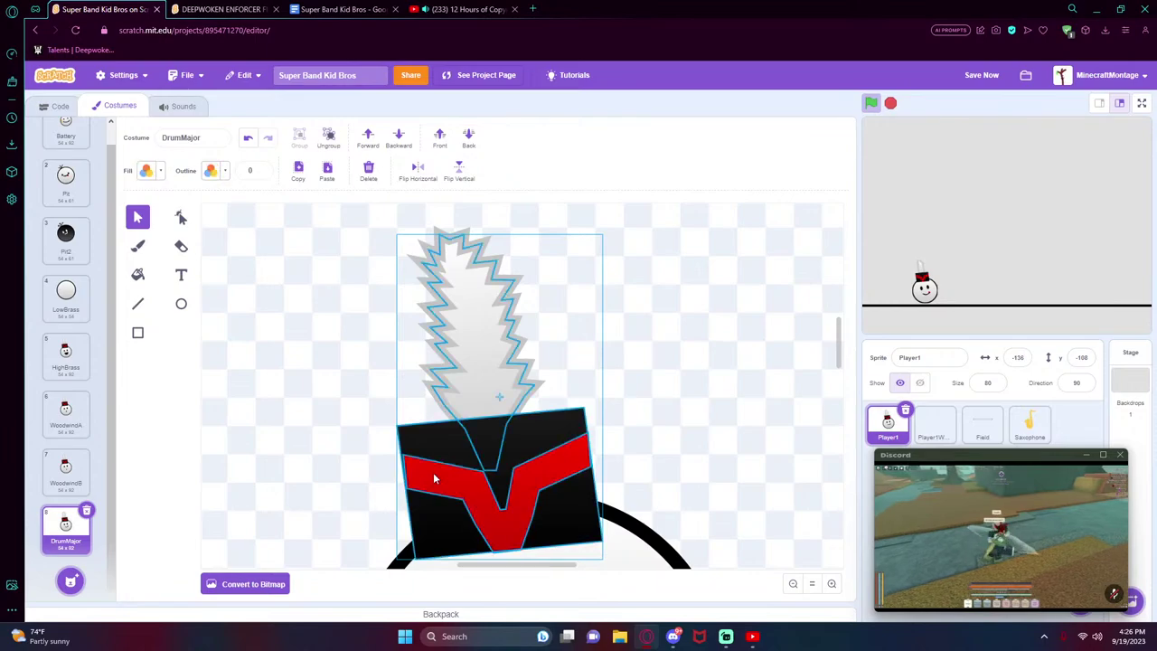
pyautogui.click(433, 479)
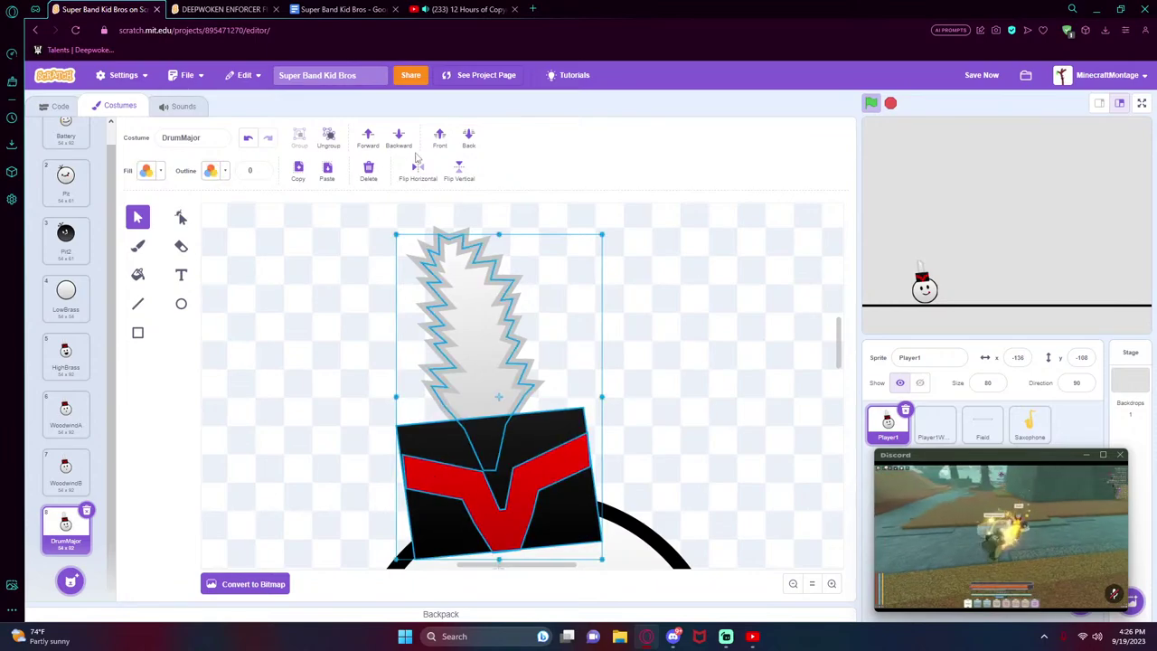
pyautogui.click(328, 137)
pyautogui.click(646, 444)
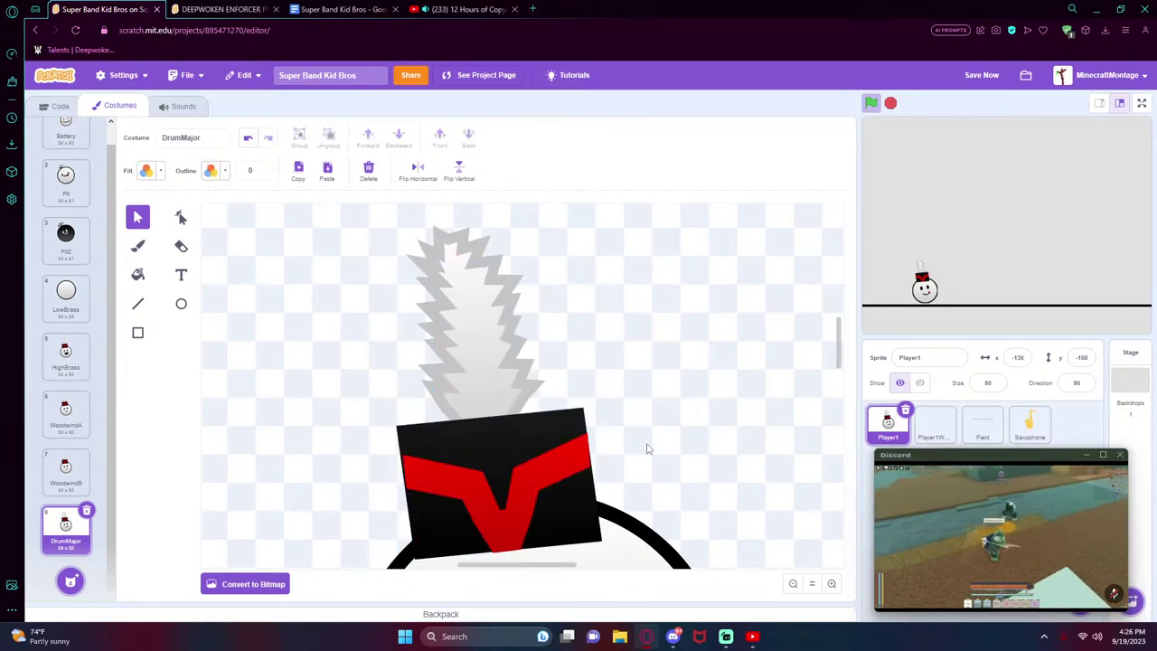
# - Try moving the red V emblem up on the DrumMajor's hat and stretching it downward, and undo the changes
pyautogui.moveTo(479, 499); pyautogui.dragTo(469, 467)
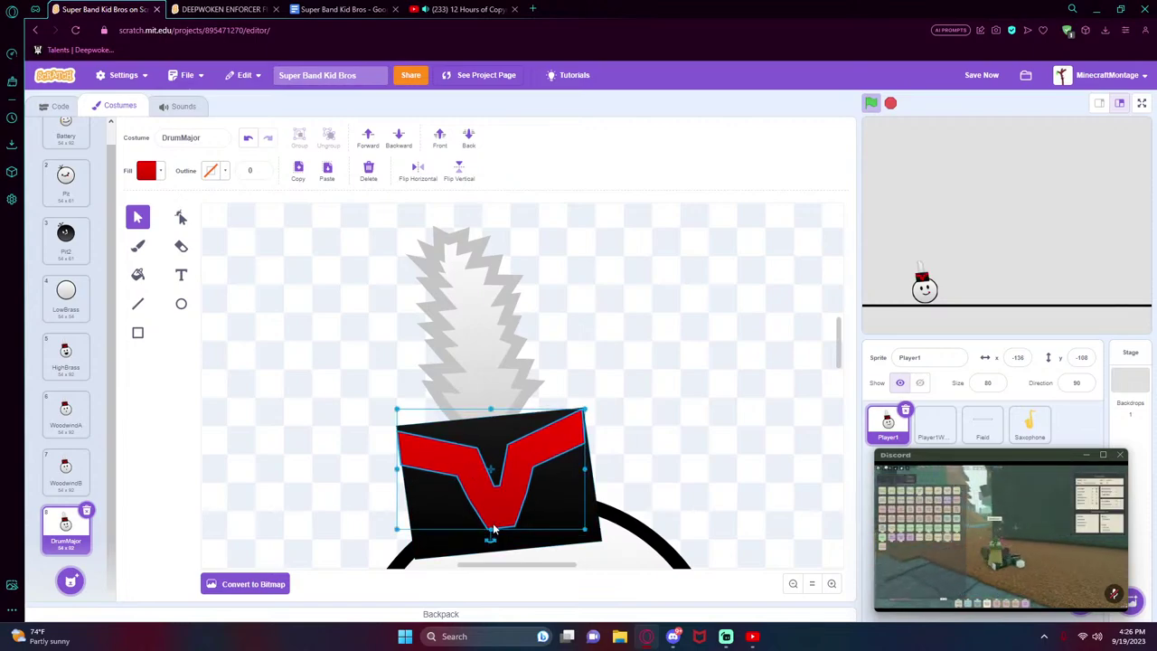
pyautogui.moveTo(490, 530); pyautogui.dragTo(499, 545)
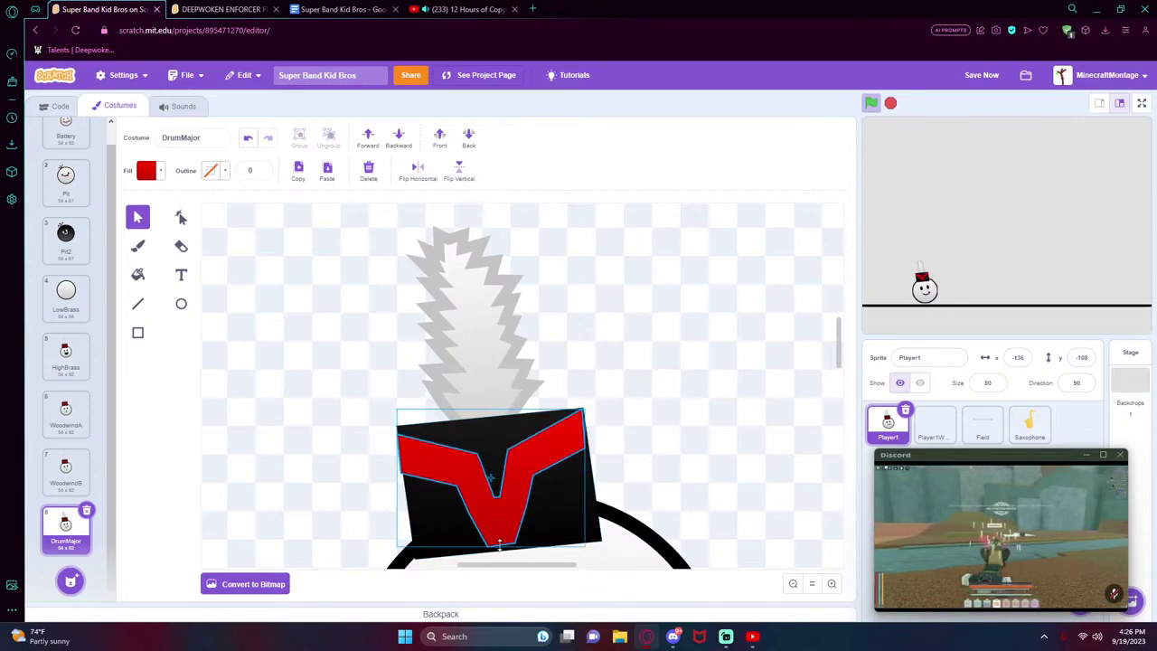
pyautogui.click(570, 506)
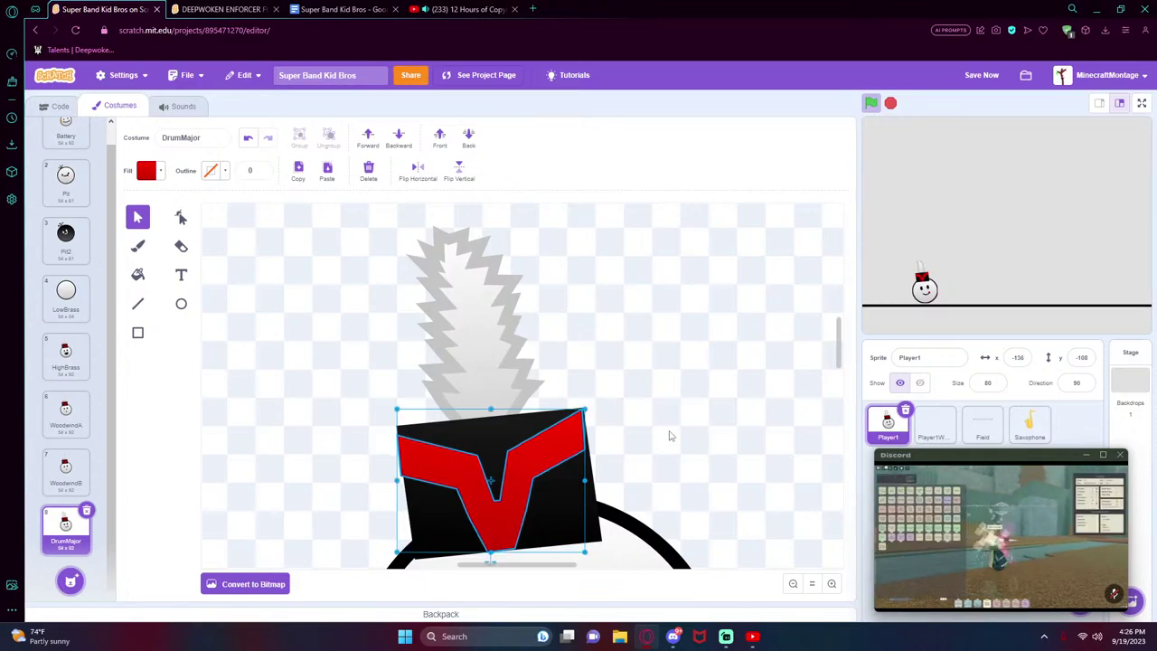
pyautogui.hotkey('ctrl', 'a')
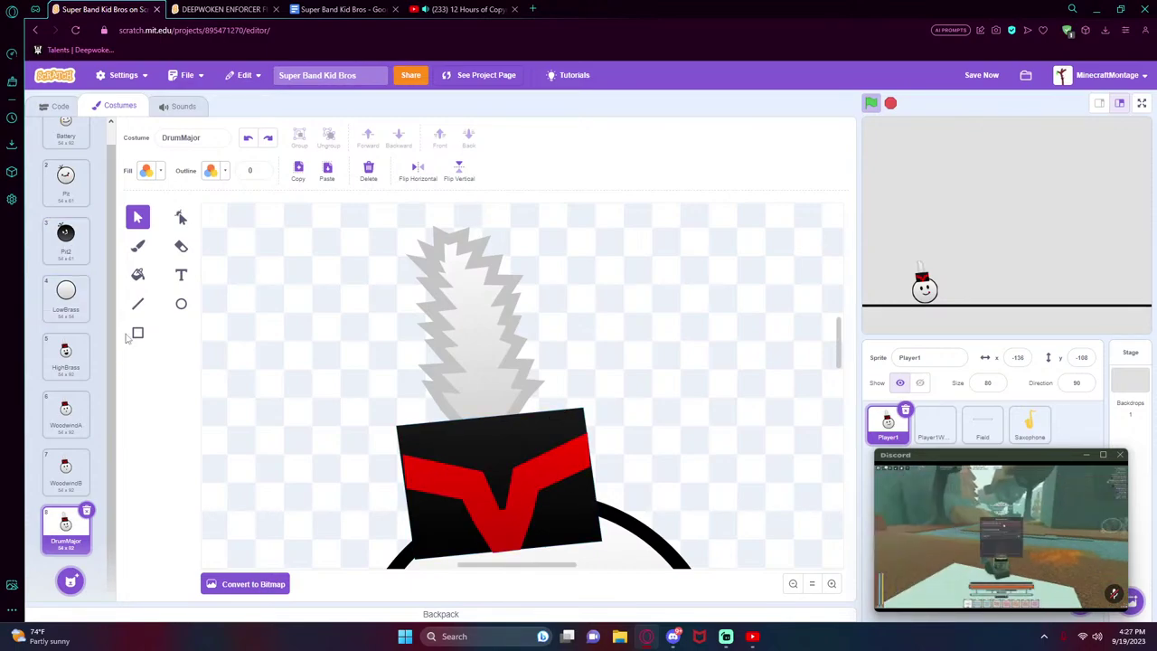
# - Delete the red V emblem from the DrumMajor's hat and save the project
pyautogui.click(143, 305)
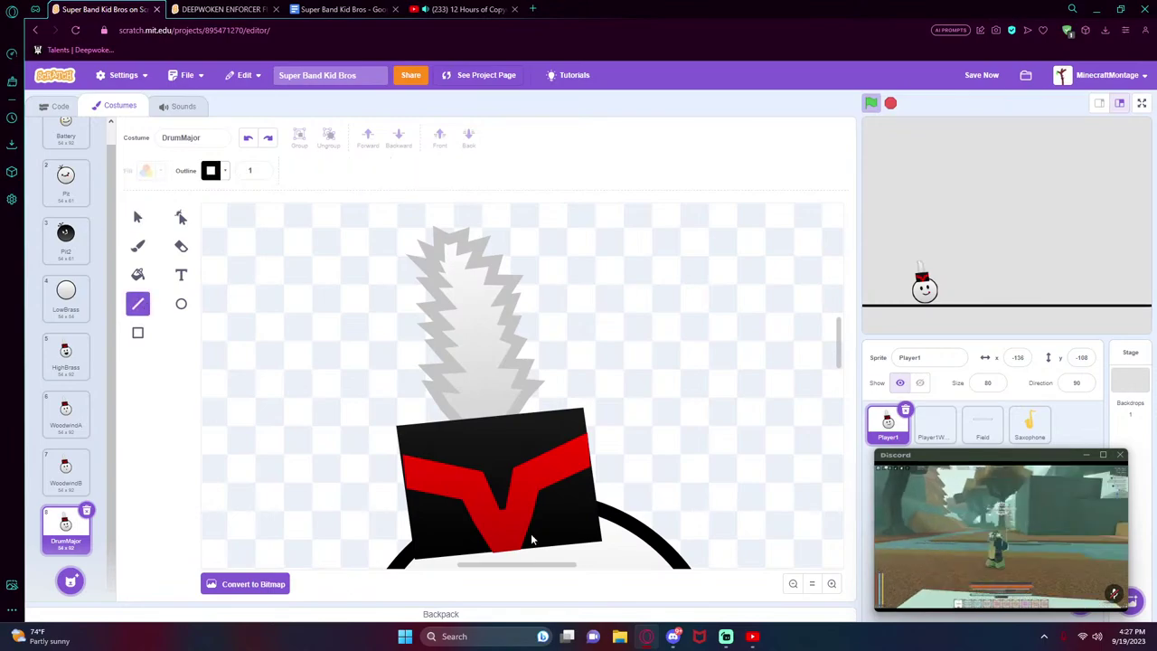
pyautogui.click(138, 217)
pyautogui.click(527, 512)
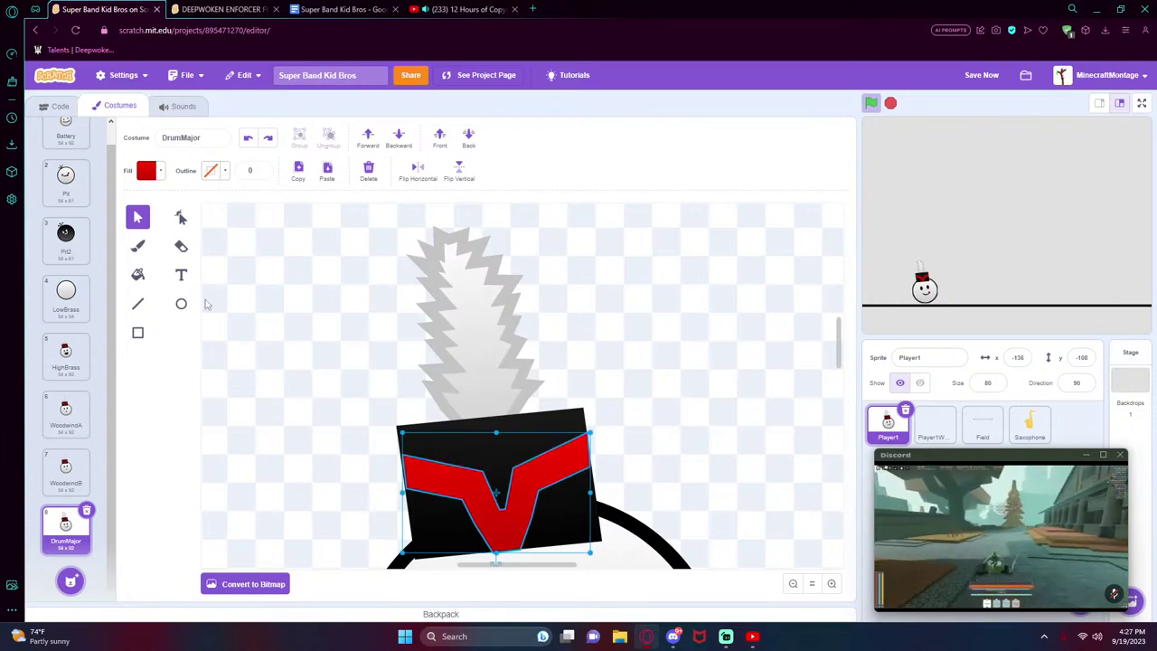
pyautogui.click(139, 304)
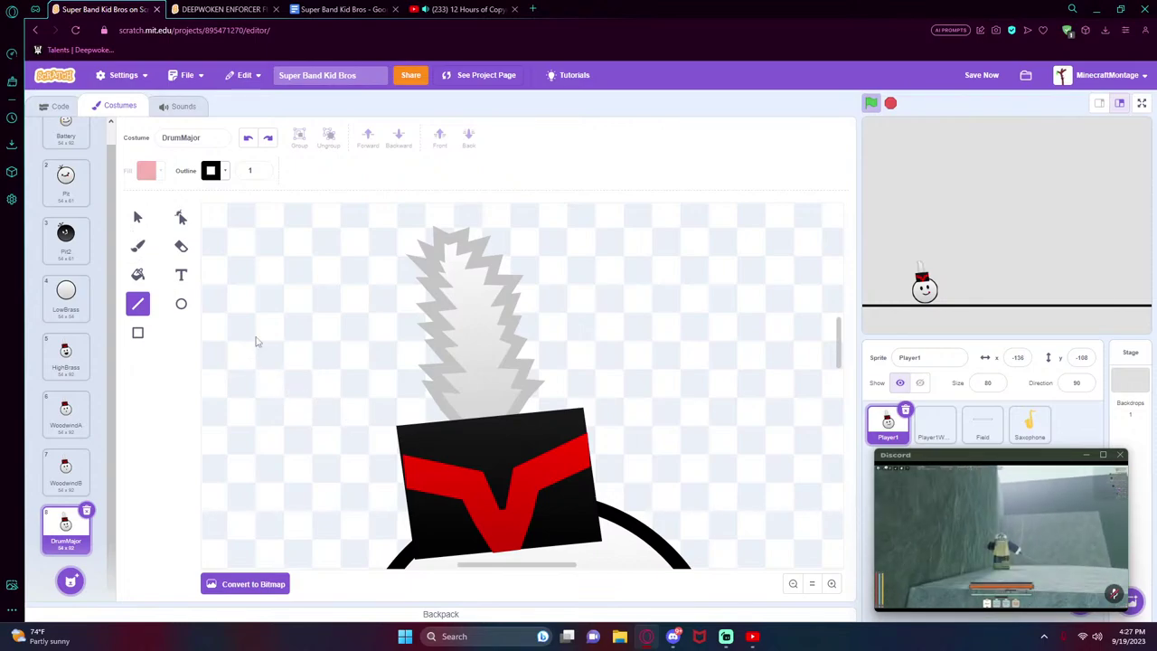
pyautogui.click(137, 217)
pyautogui.click(488, 495)
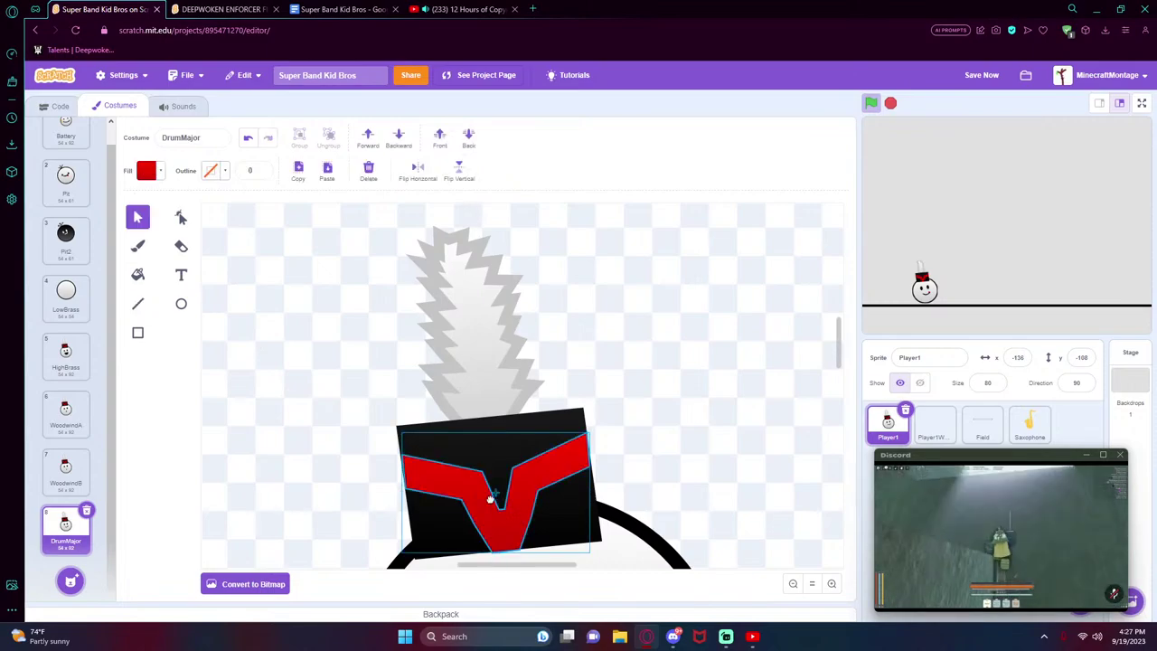
pyautogui.moveTo(488, 495)
pyautogui.mouseDown()
pyautogui.moveTo(498, 477)
pyautogui.moveTo(489, 483)
pyautogui.mouseUp()
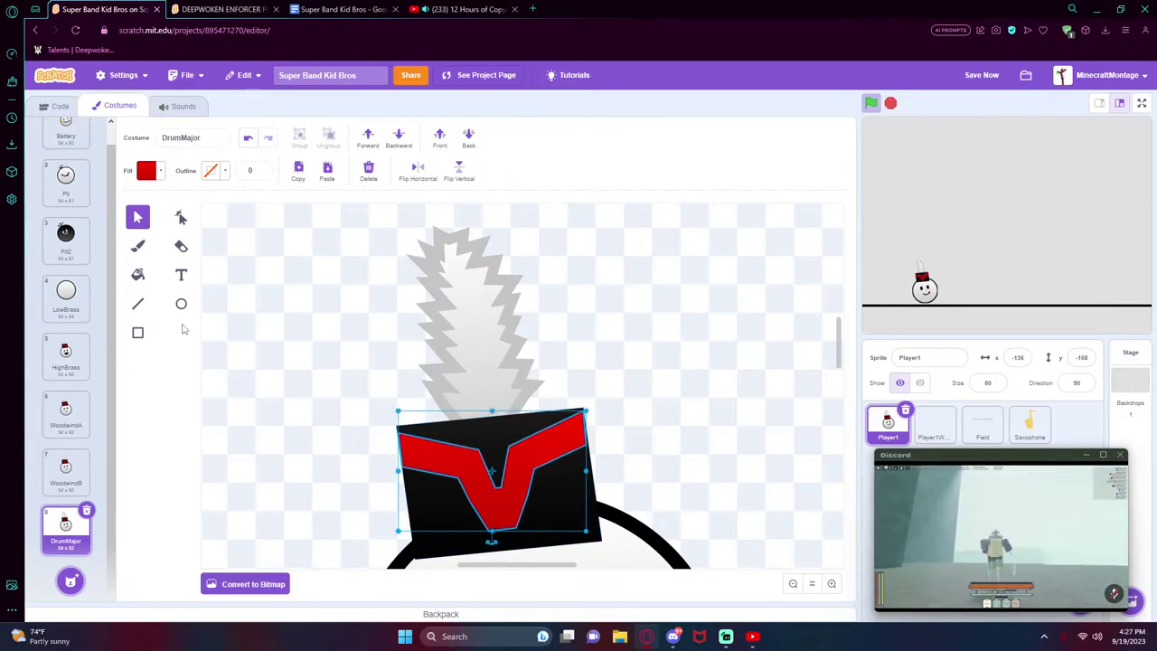
pyautogui.press('Delete')
pyautogui.click(138, 304)
pyautogui.press('s')
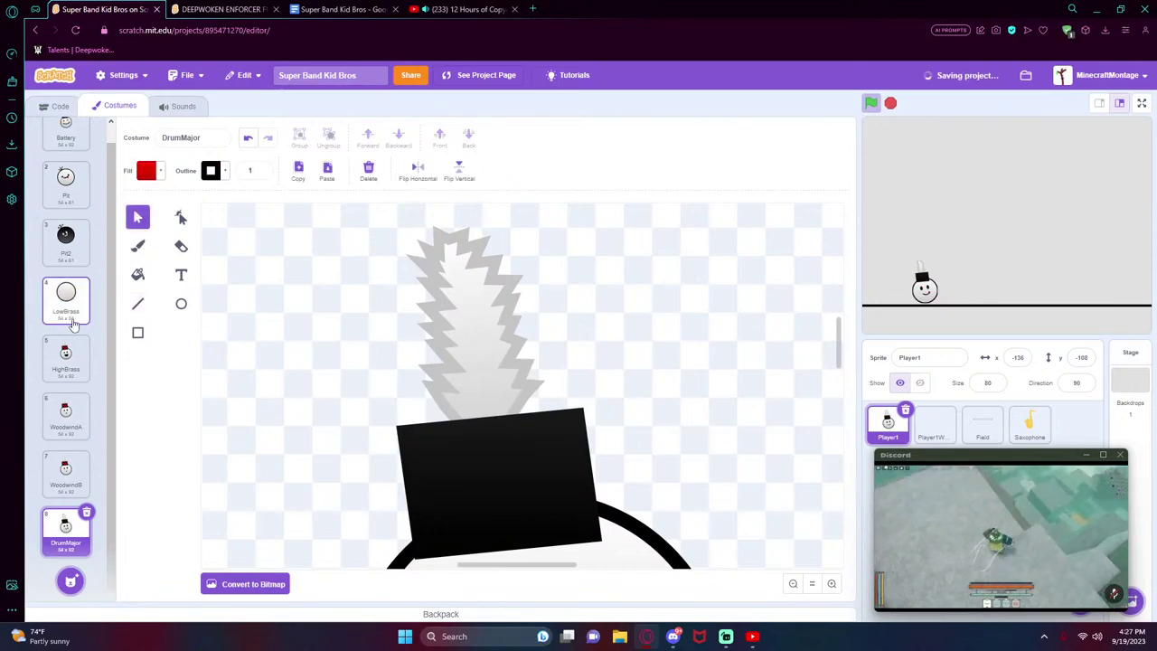
# - Sample the red of the WoodwindB hat emblem as the fill colour and return to the DrumMajor costume with the Line tool active
pyautogui.scroll(1, 65, 307)
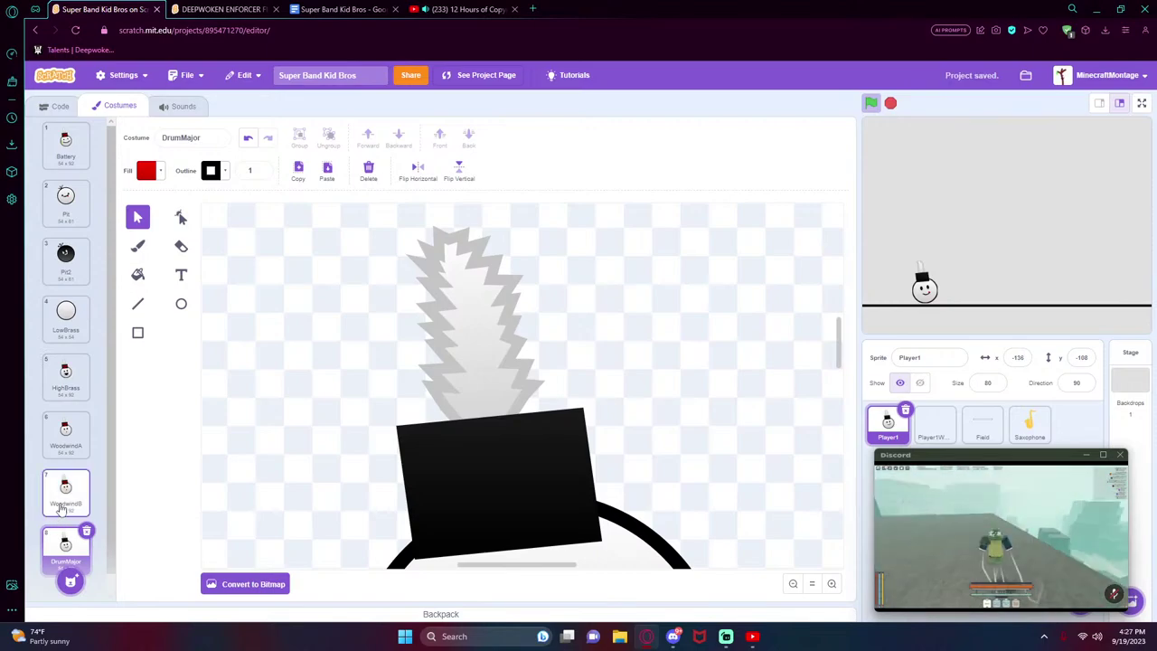
pyautogui.click(65, 493)
pyautogui.click(432, 458)
pyautogui.click(330, 522)
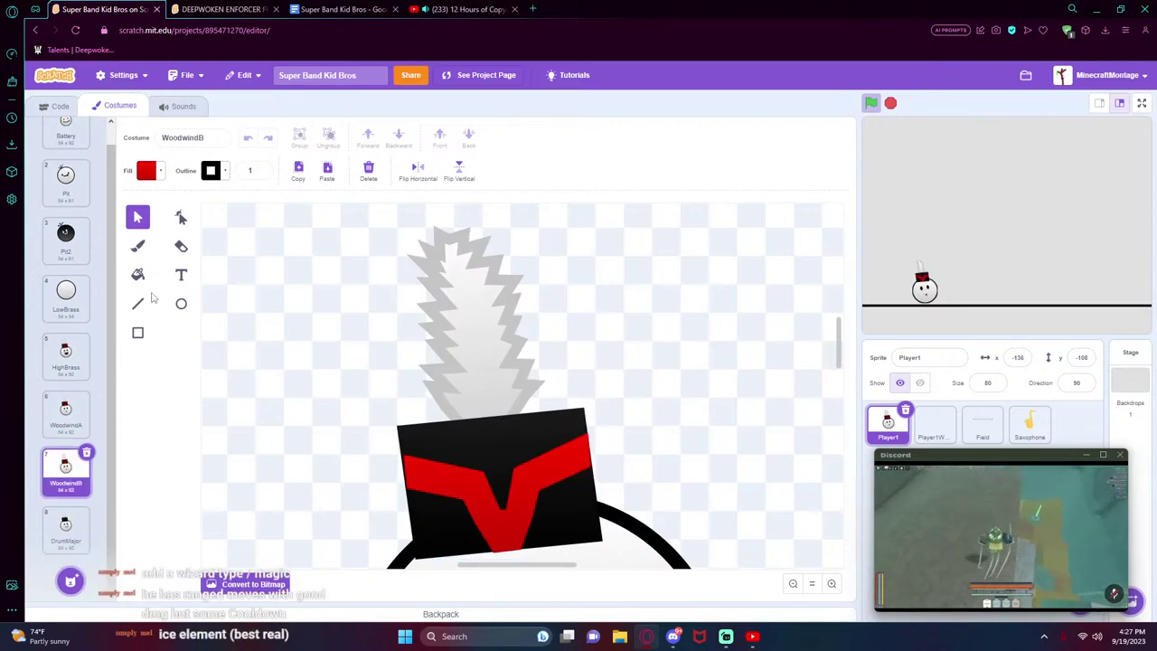
pyautogui.click(147, 173)
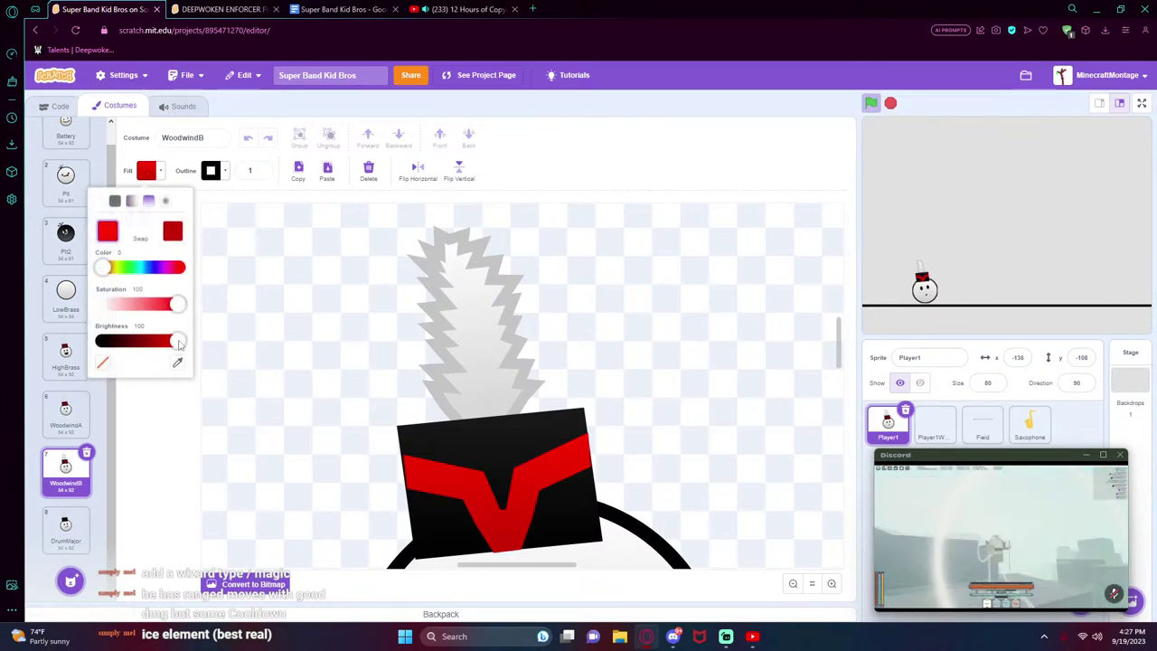
pyautogui.click(177, 362)
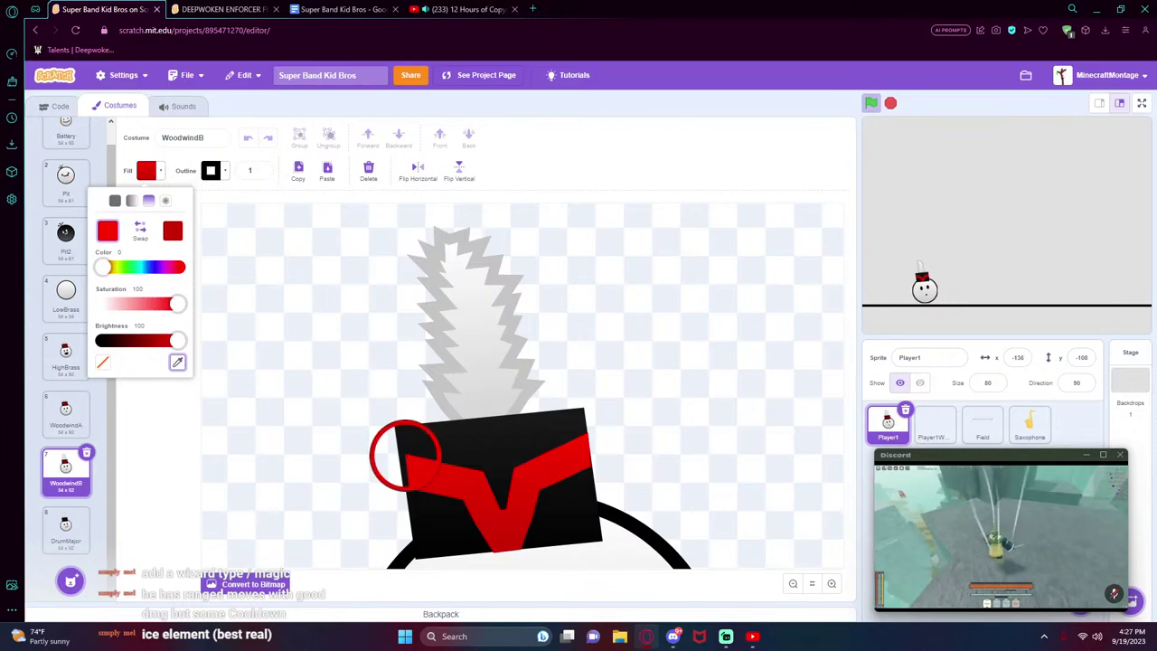
pyautogui.click(405, 456)
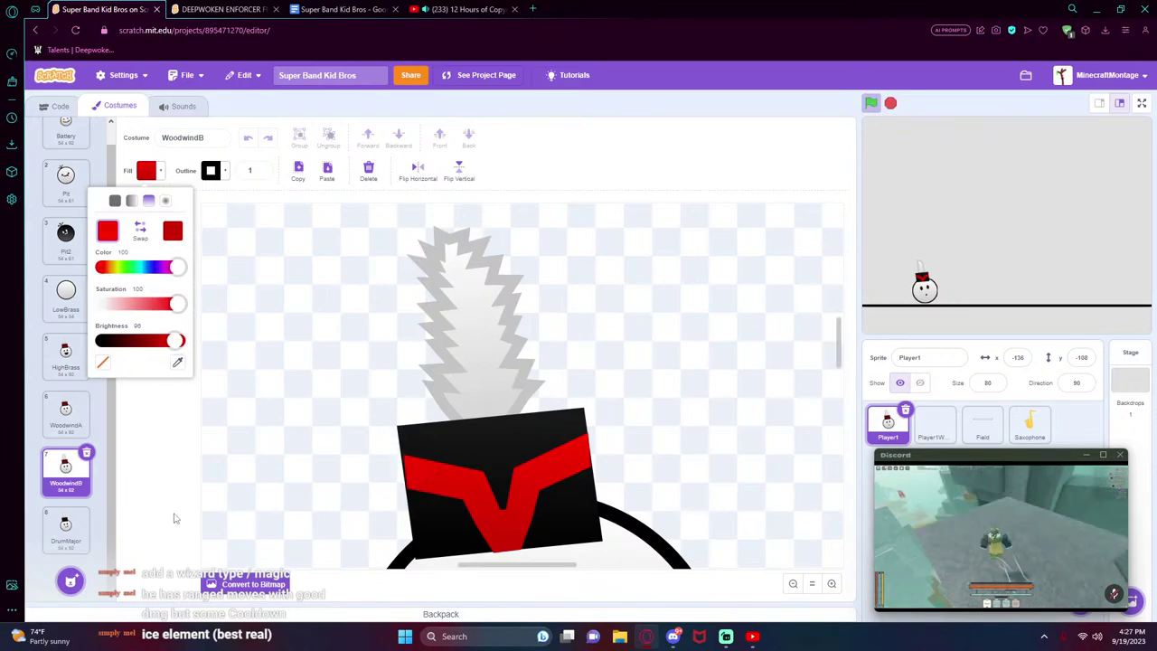
pyautogui.click(65, 526)
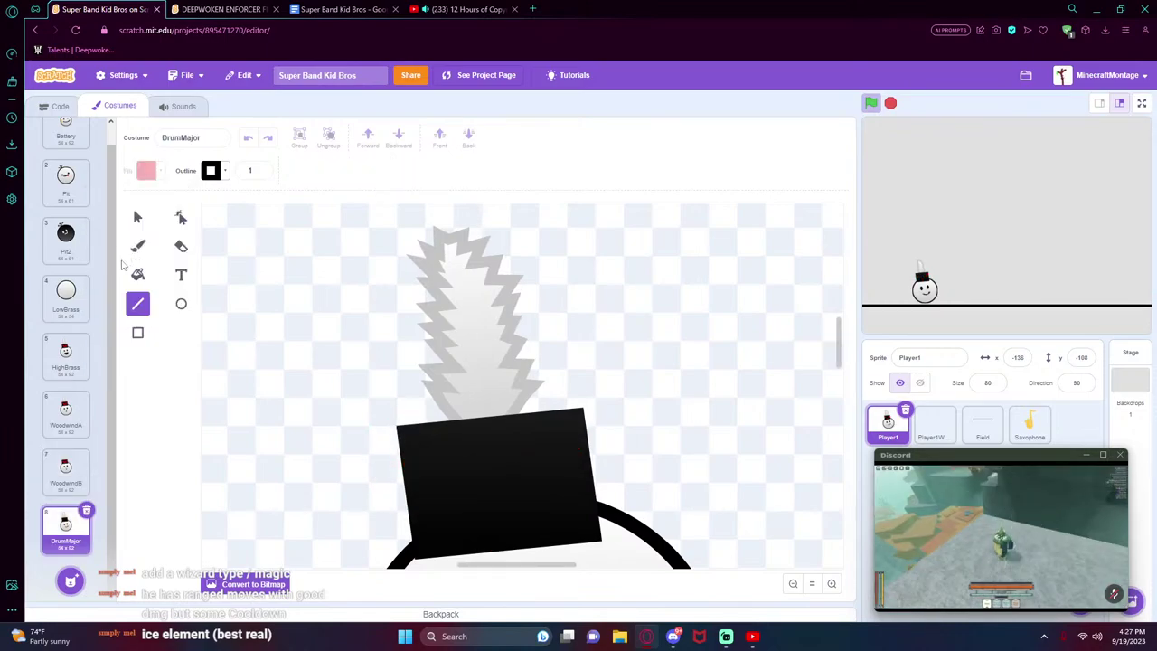
# - Set the Line tool's outline to the red sampled from the WoodwindB hat emblem and reopen the DrumMajor costume
pyautogui.click(214, 174)
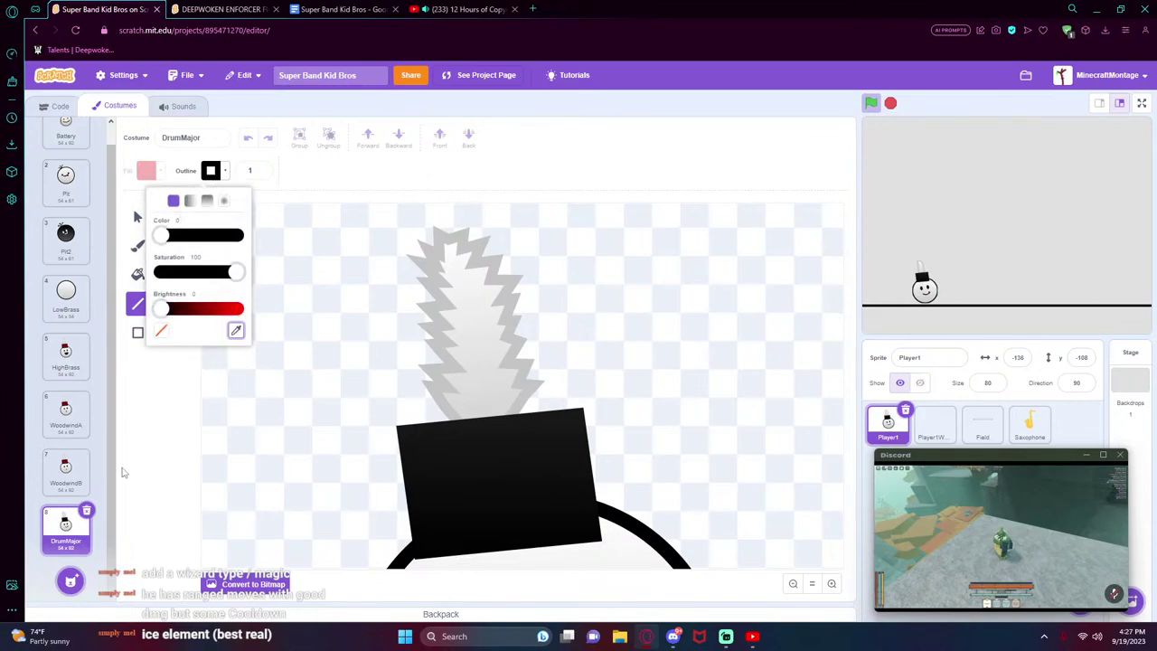
pyautogui.press('Up')
pyautogui.click(236, 331)
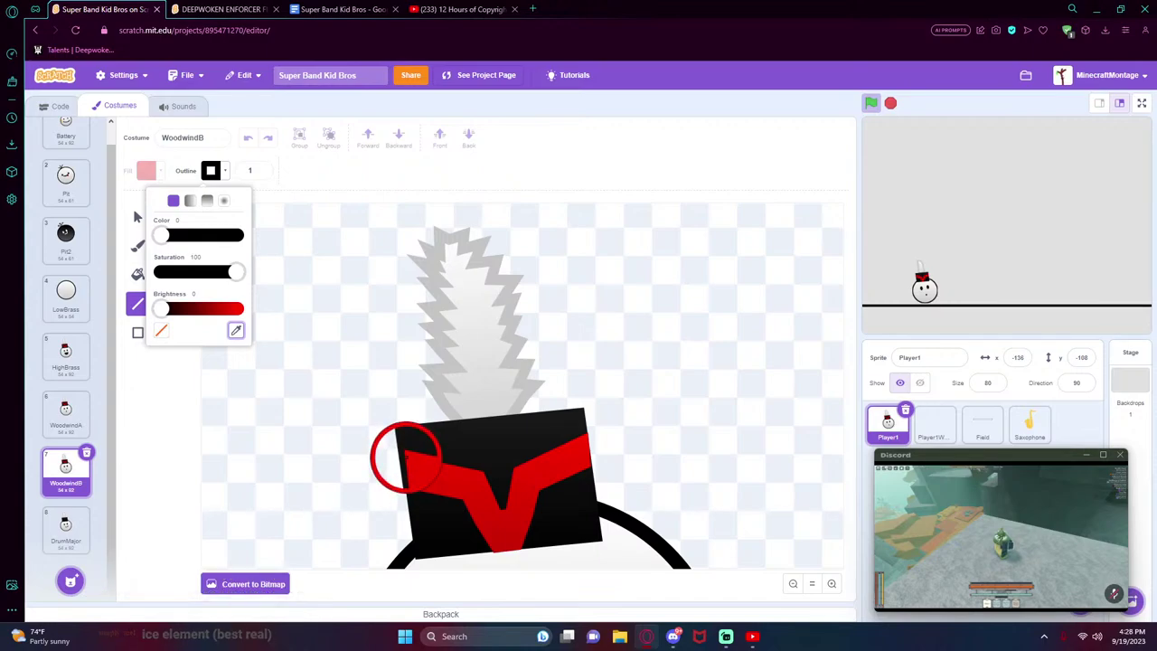
pyautogui.click(406, 458)
pyautogui.click(80, 534)
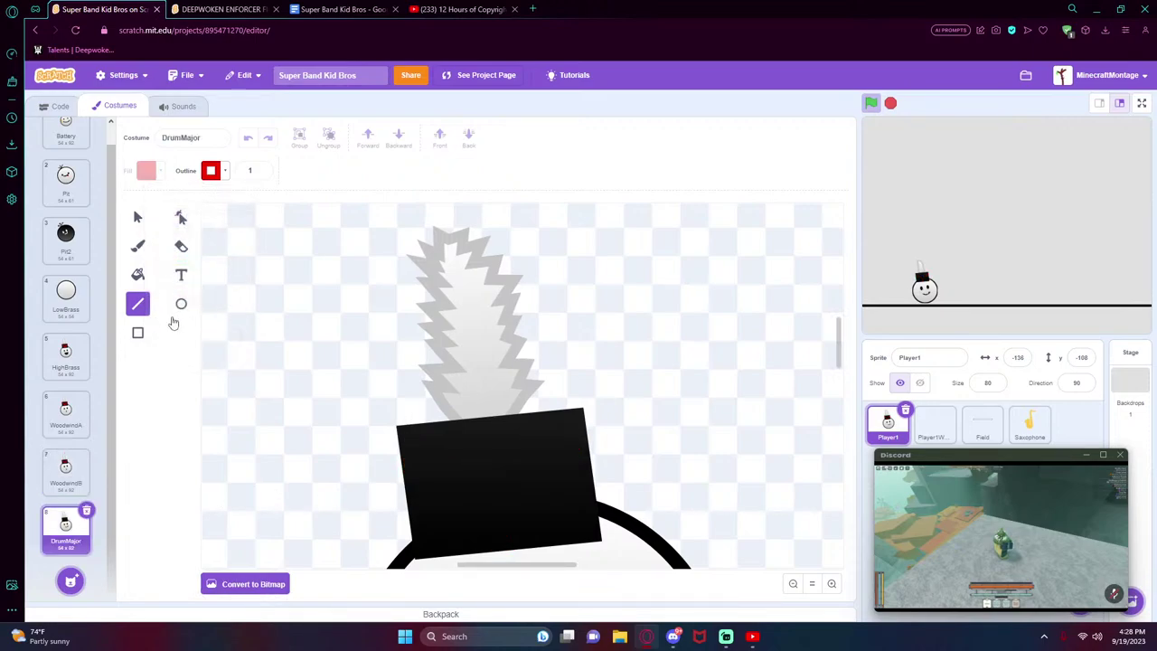
# - Try short red lines with outline widths 3 and 1 at the upper left corner of the DrumMajor's hat, removing each
pyautogui.doubleClick(261, 168)
pyautogui.moveTo(397, 437); pyautogui.dragTo(404, 440)
pyautogui.click(138, 217)
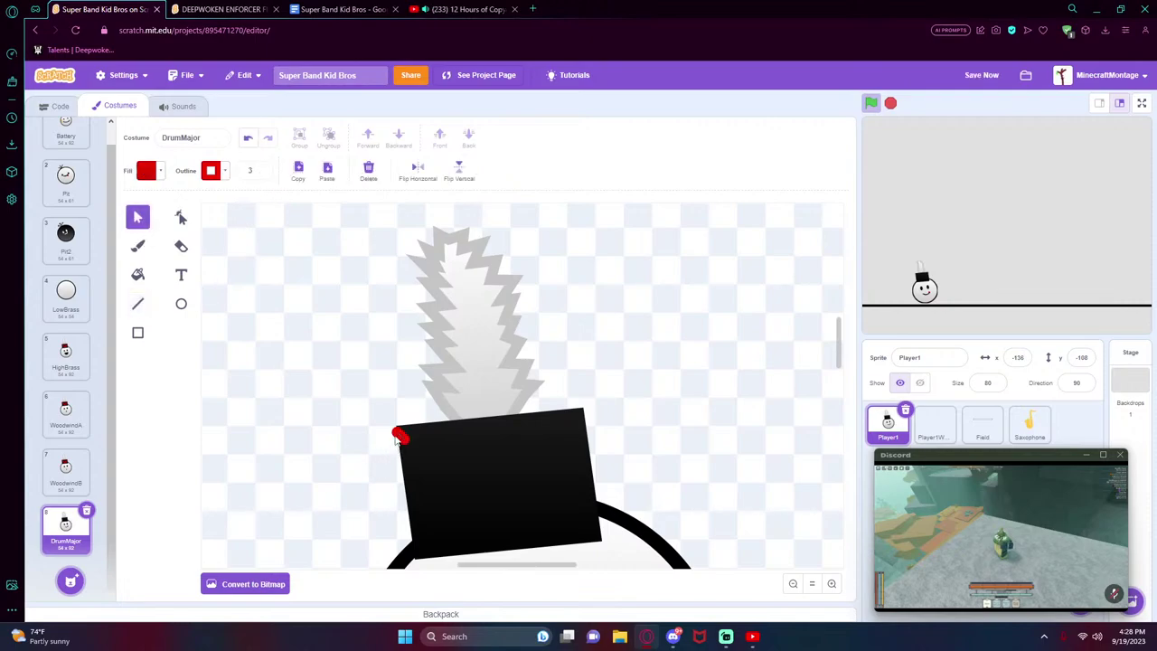
pyautogui.click(399, 439)
pyautogui.press('Delete')
pyautogui.click(134, 302)
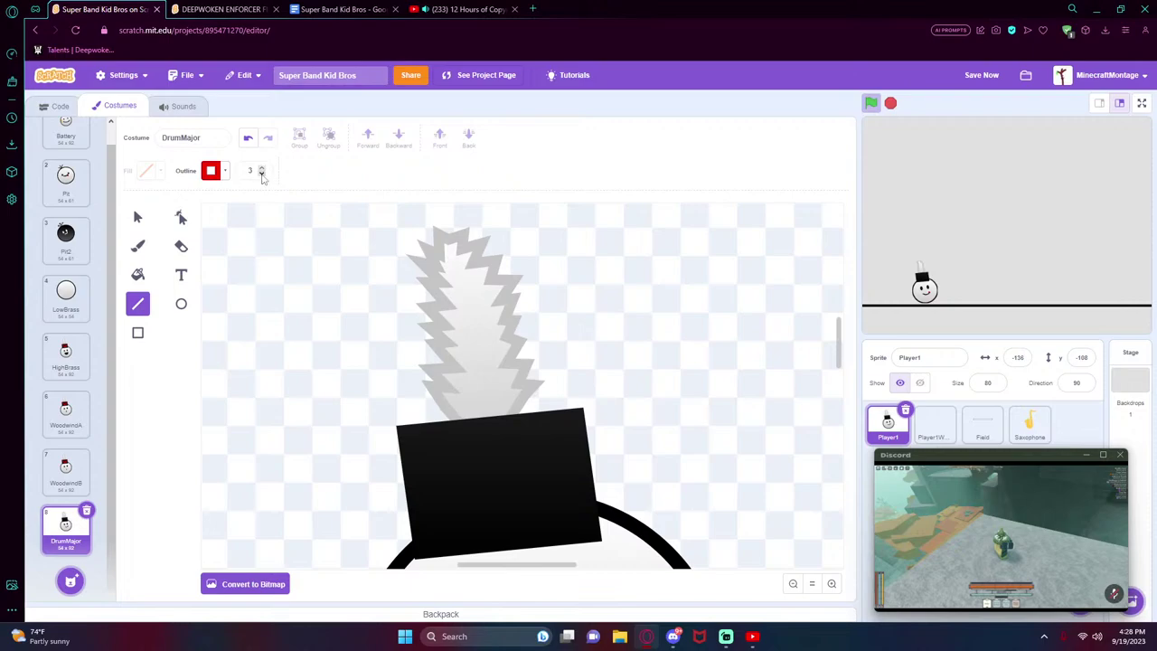
pyautogui.click(261, 174)
pyautogui.click(261, 173)
pyautogui.moveTo(396, 430); pyautogui.dragTo(408, 432)
pyautogui.hotkey('ctrl', 'z')
# - Draw two bent red lines from the hat's left edge to its centre, running the lower one down to the hat's bottom edge
pyautogui.moveTo(401, 440)
pyautogui.mouseDown()
pyautogui.moveTo(488, 441)
pyautogui.moveTo(494, 469)
pyautogui.mouseUp()
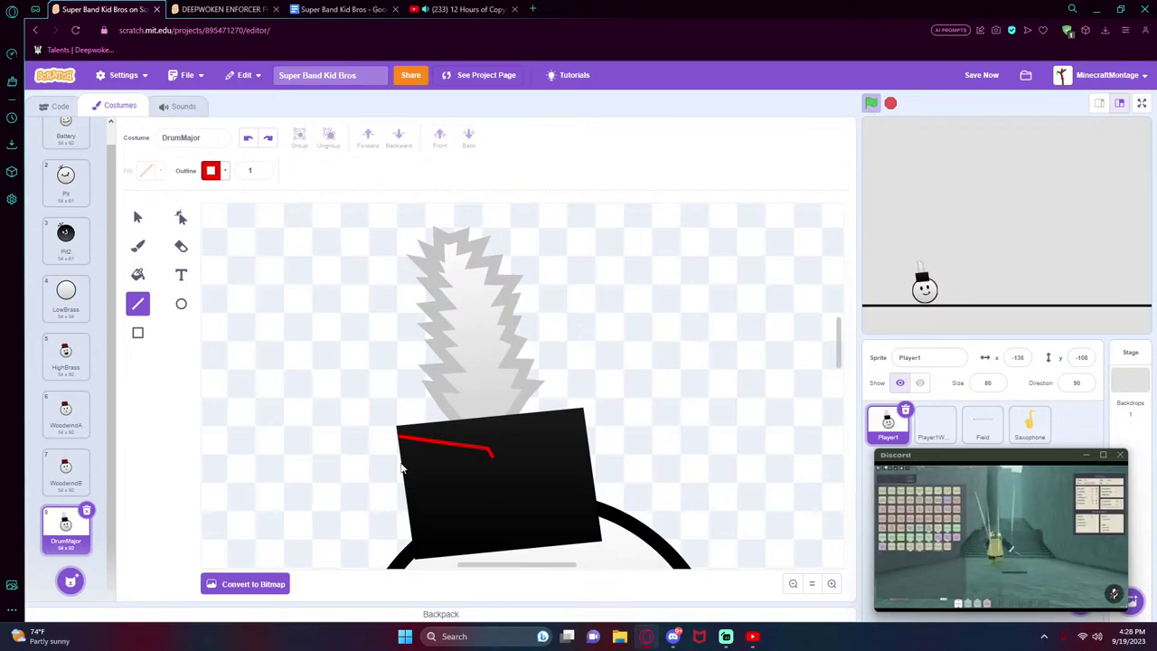
pyautogui.click(267, 138)
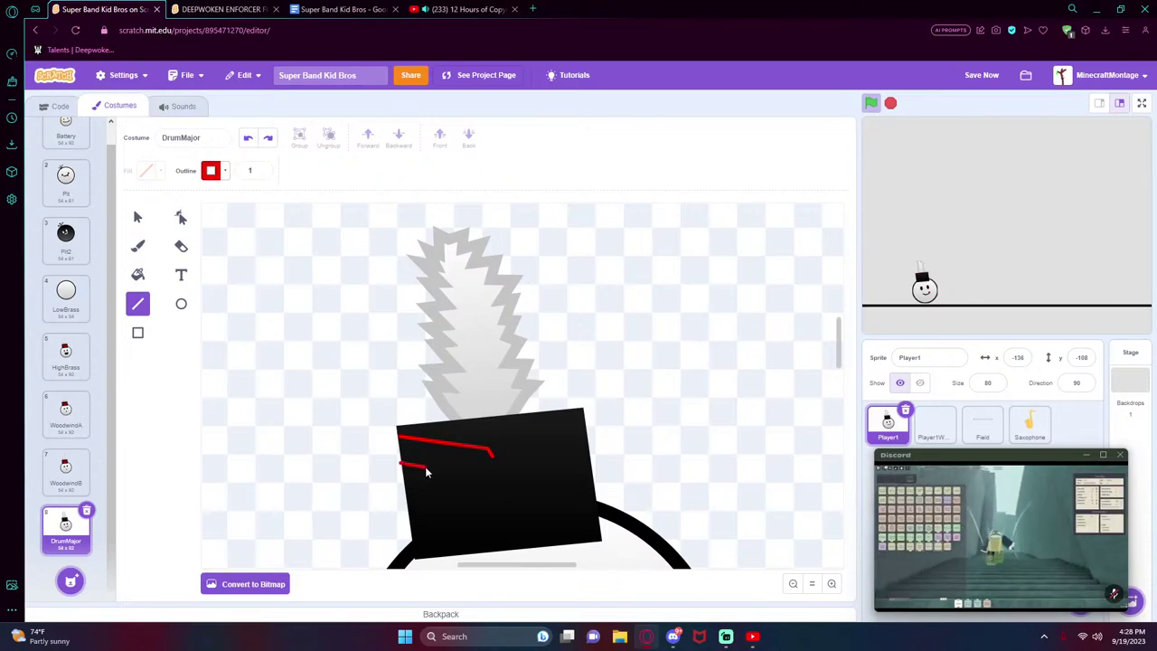
pyautogui.click(248, 138)
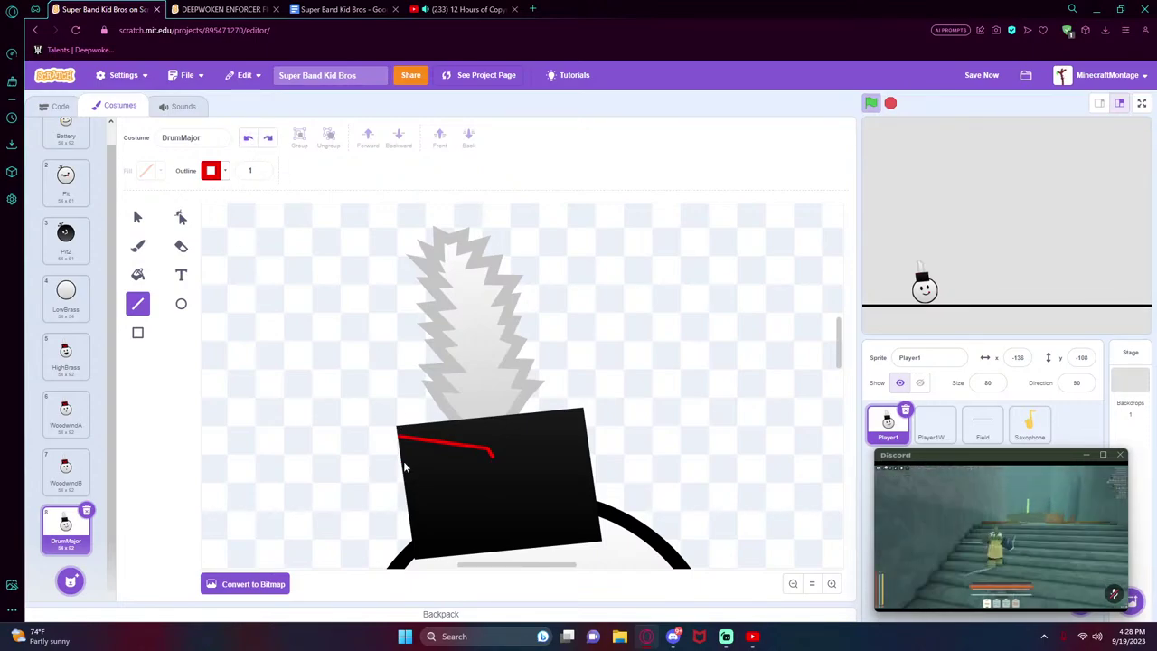
pyautogui.moveTo(404, 463)
pyautogui.mouseDown()
pyautogui.moveTo(487, 464)
pyautogui.moveTo(477, 469)
pyautogui.moveTo(487, 497)
pyautogui.mouseUp()
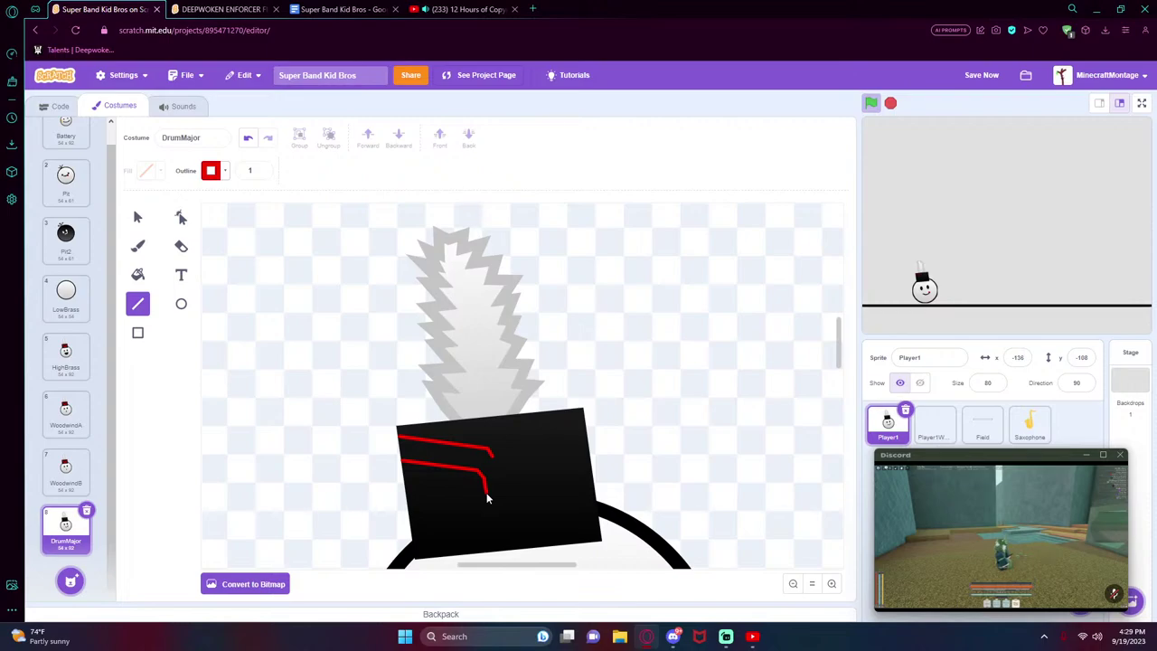
pyautogui.moveTo(487, 498)
pyautogui.mouseDown()
pyautogui.moveTo(485, 512)
pyautogui.moveTo(493, 503)
pyautogui.mouseUp()
pyautogui.moveTo(494, 502); pyautogui.dragTo(486, 558)
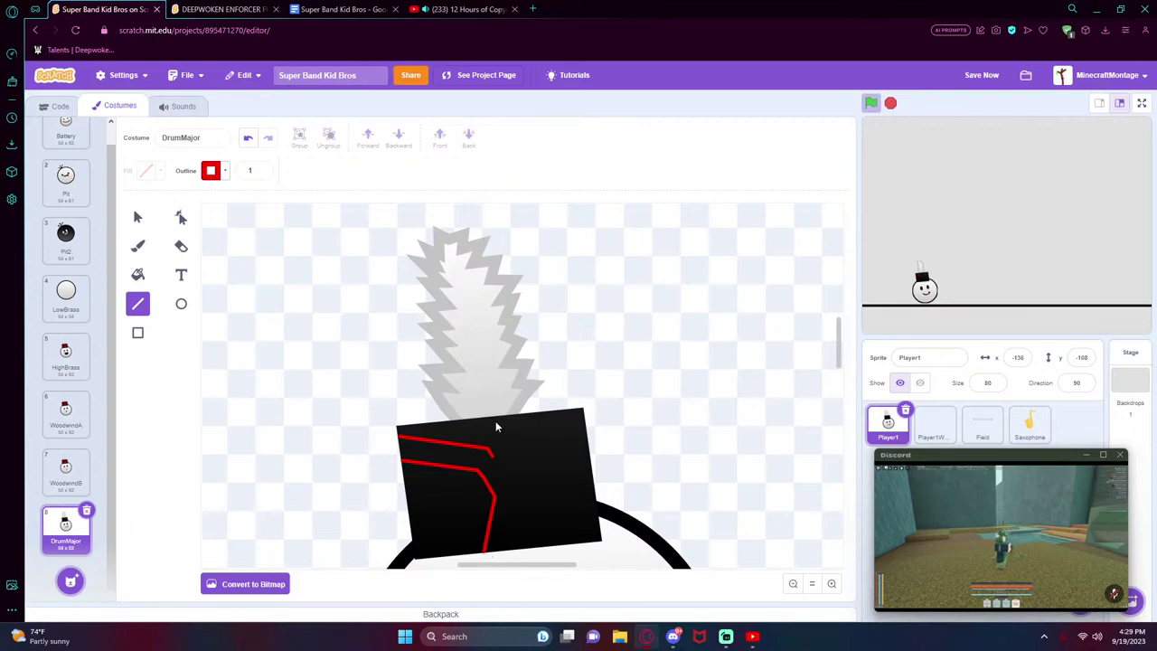
# - Duplicate the upper red line, flip the copy horizontally, and rotate and place it to meet the original at the hat's centre
pyautogui.click(140, 235)
pyautogui.click(137, 217)
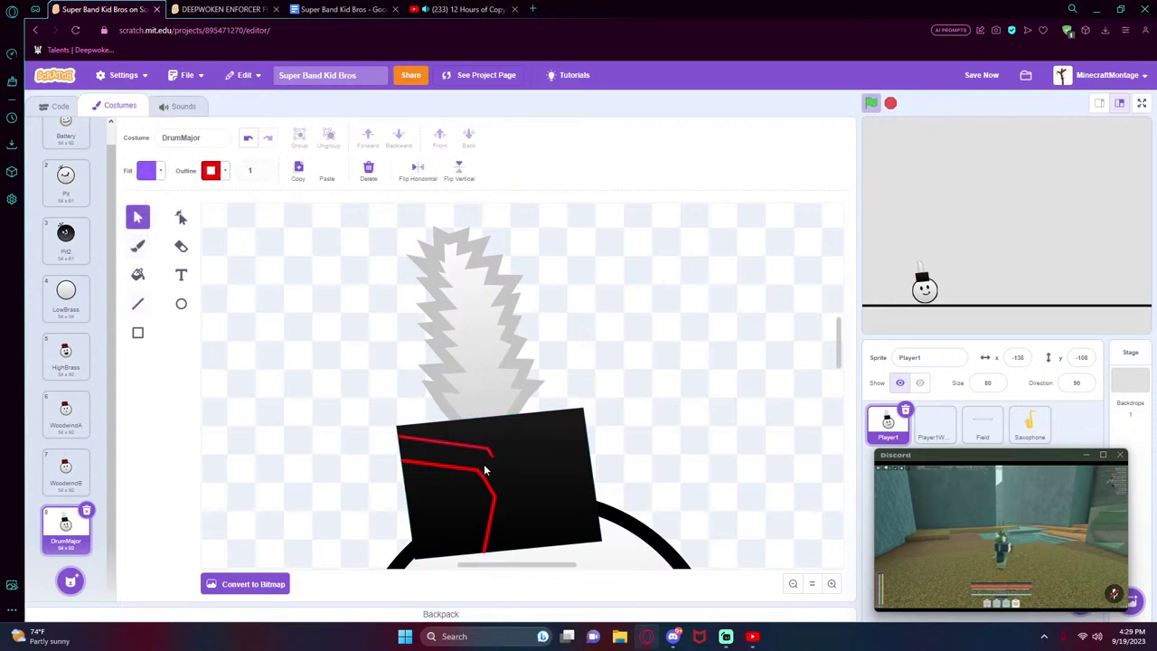
pyautogui.click(481, 452)
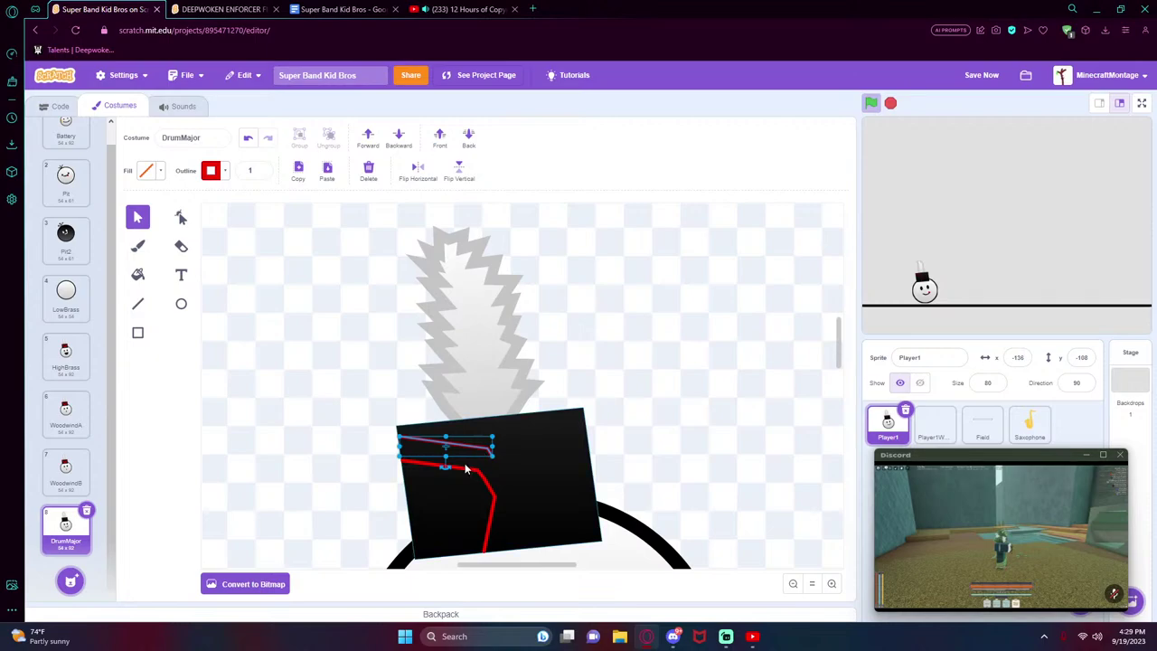
pyautogui.click(465, 469)
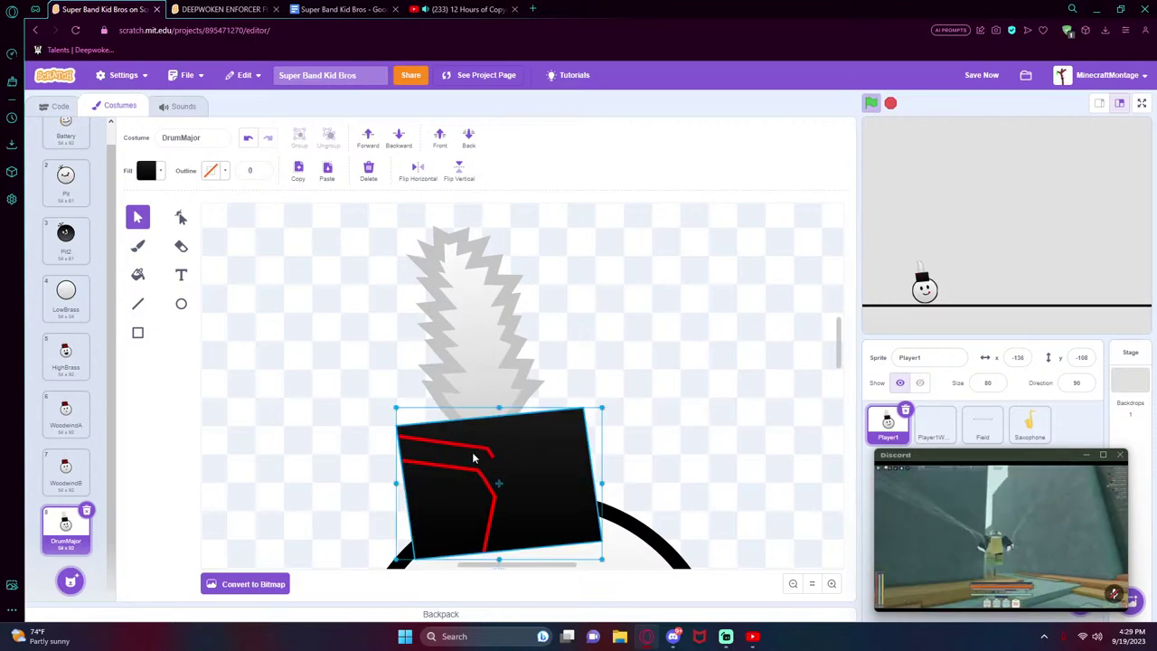
pyautogui.click(466, 452)
pyautogui.click(466, 451)
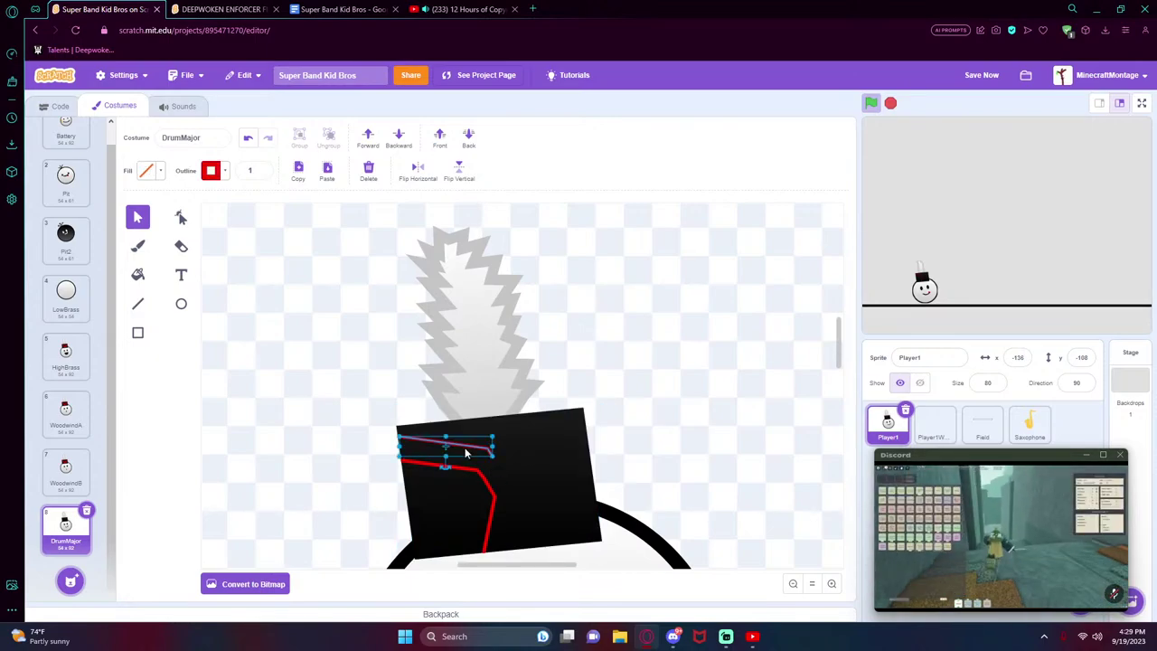
pyautogui.moveTo(466, 452); pyautogui.dragTo(512, 448)
pyautogui.click(418, 171)
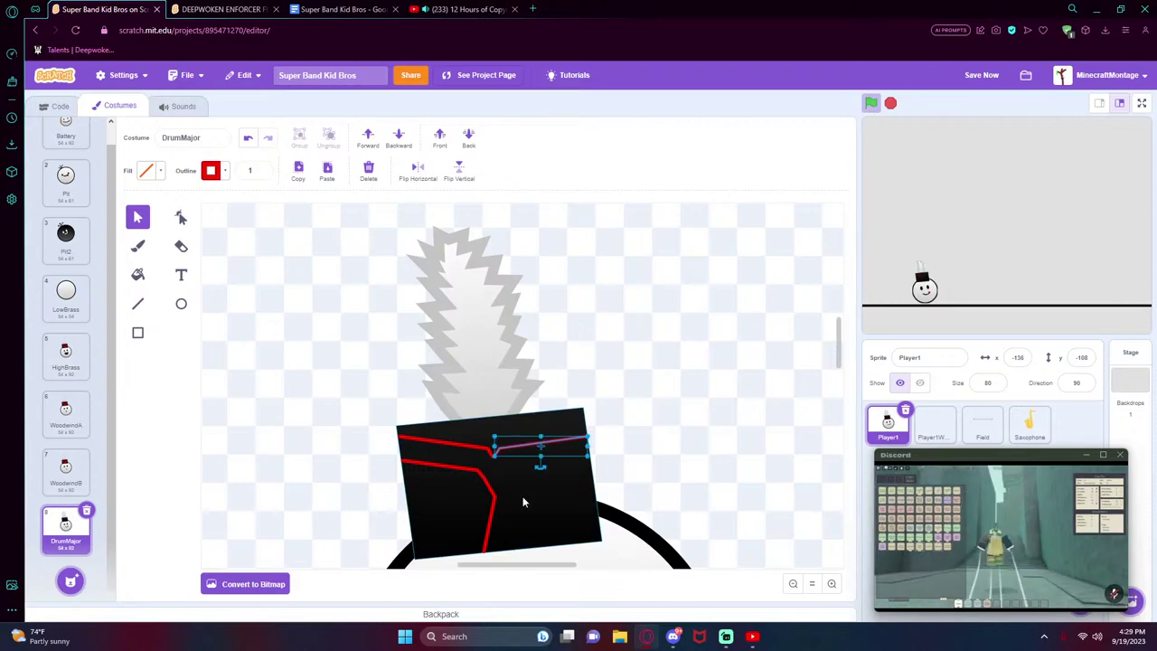
pyautogui.hotkey('ctrl', 'z')
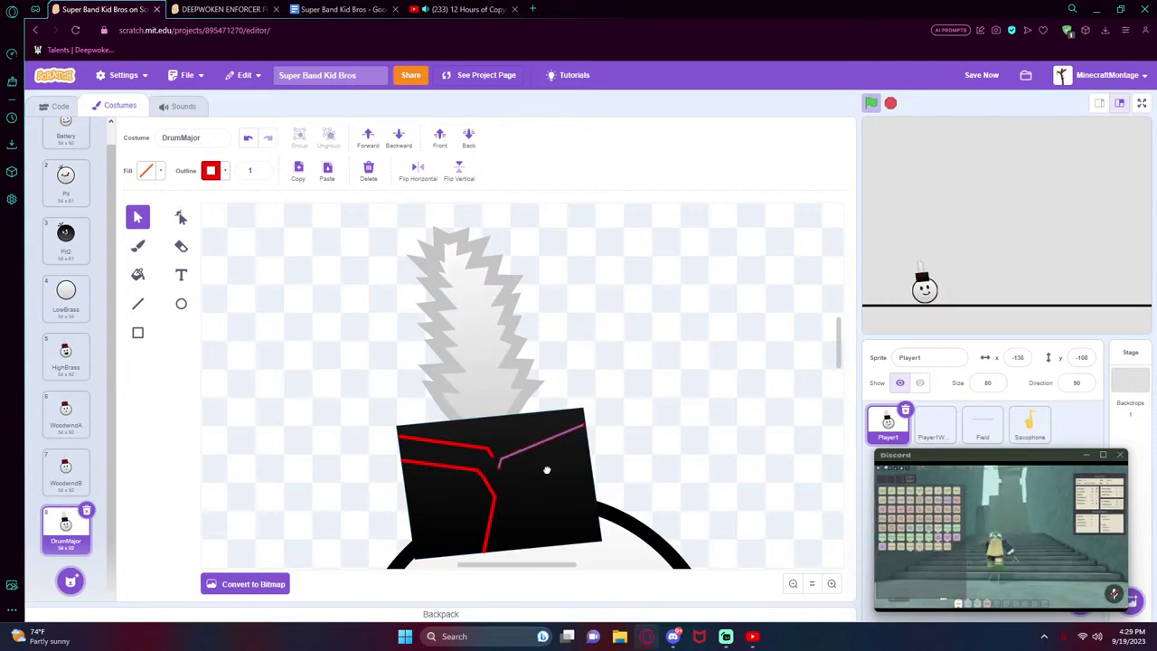
pyautogui.click(514, 457)
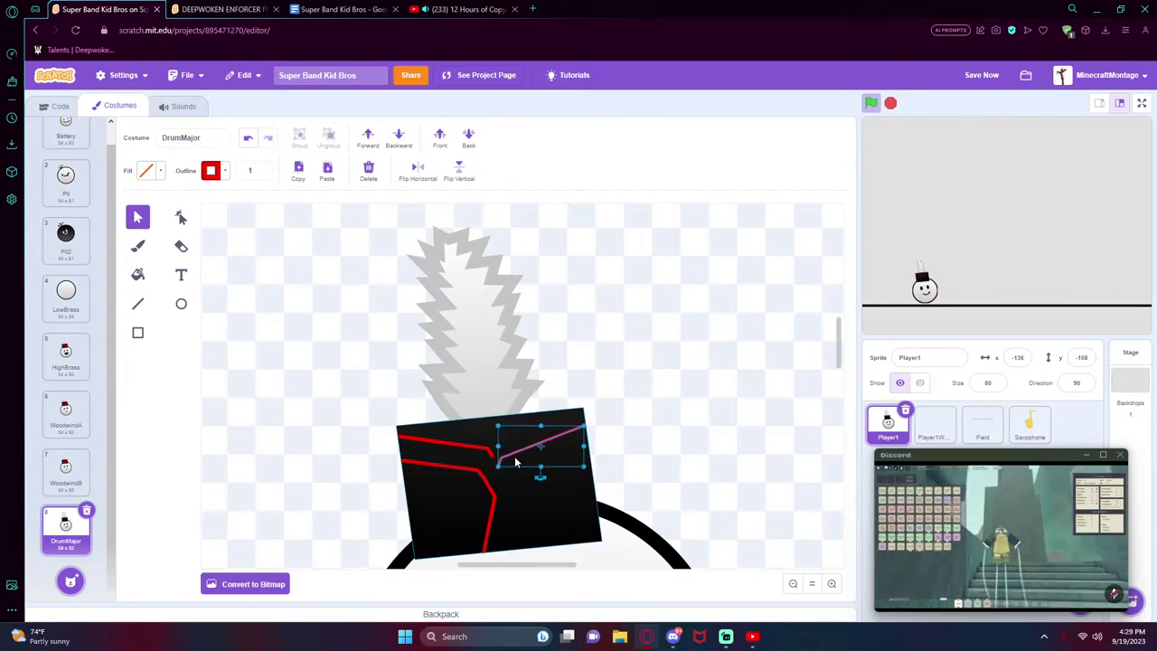
pyautogui.moveTo(515, 459); pyautogui.dragTo(512, 446)
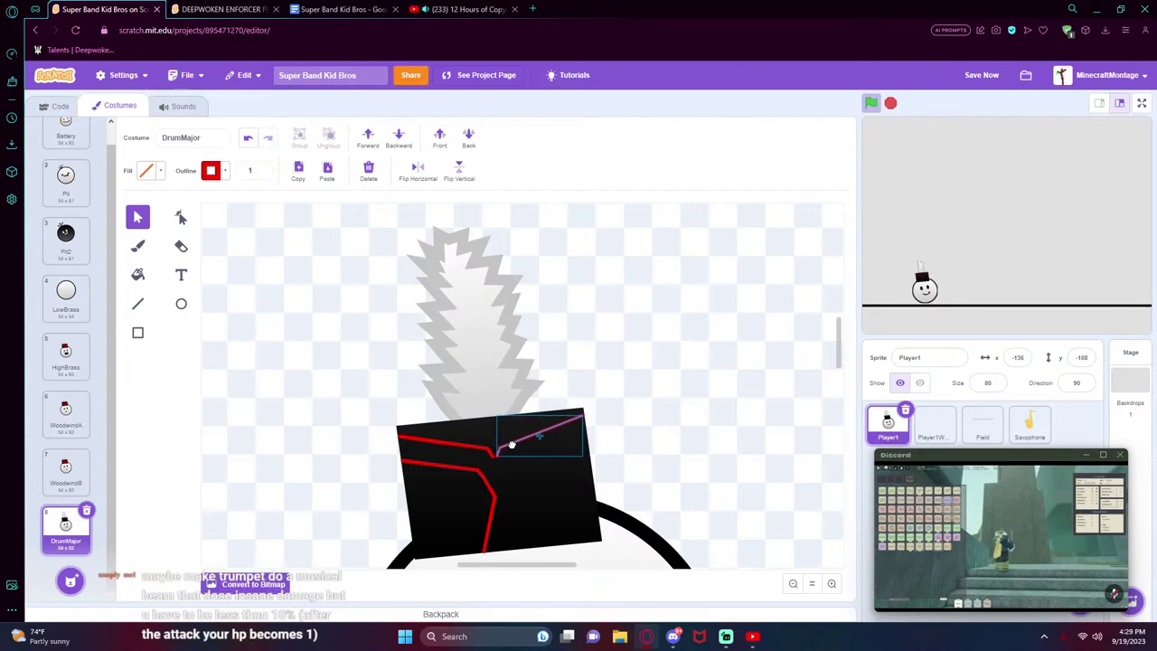
# - Duplicate the lower bent red line, flip the copy horizontally, and tilt and place it on the hat's right half
pyautogui.press('l')
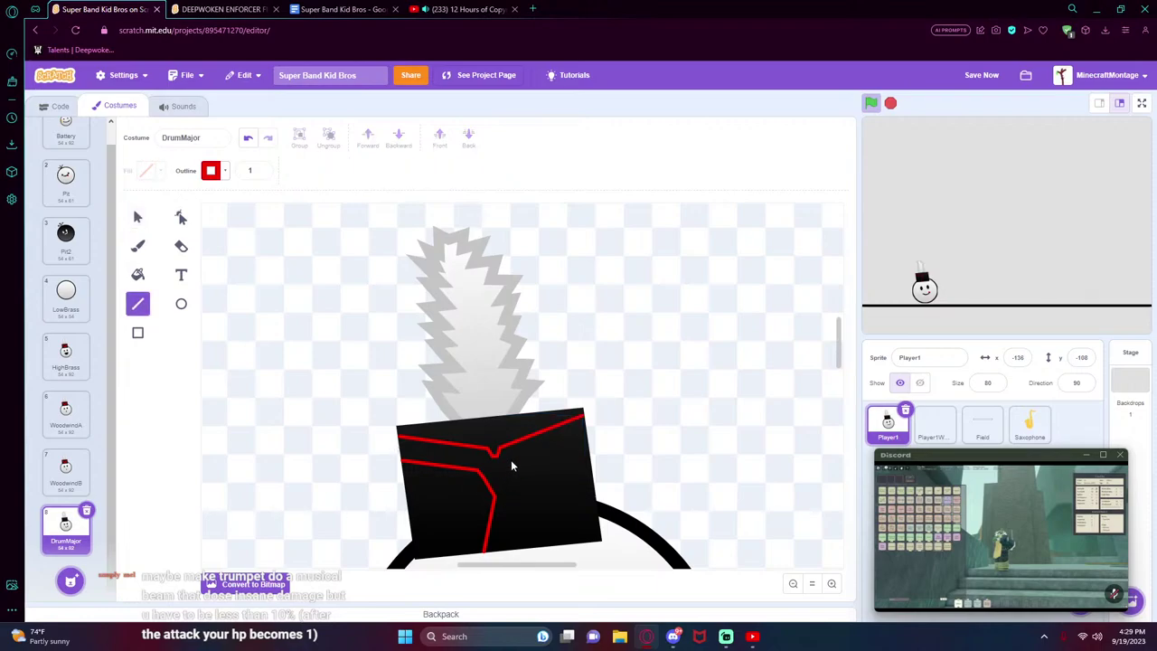
pyautogui.click(137, 217)
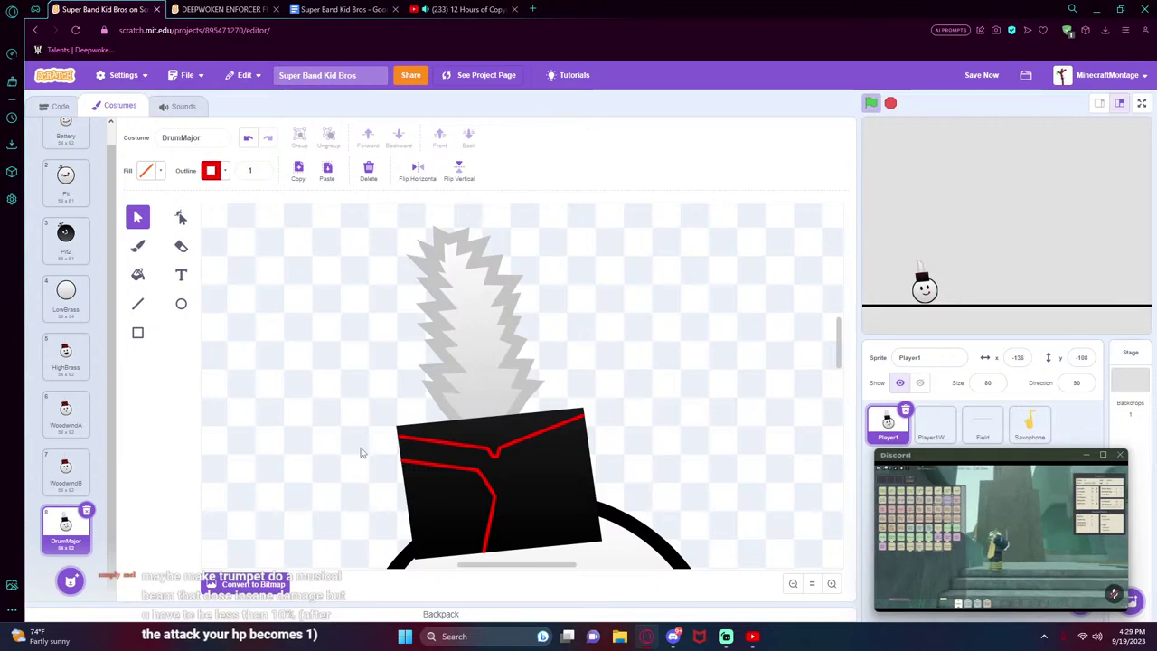
pyautogui.click(474, 480)
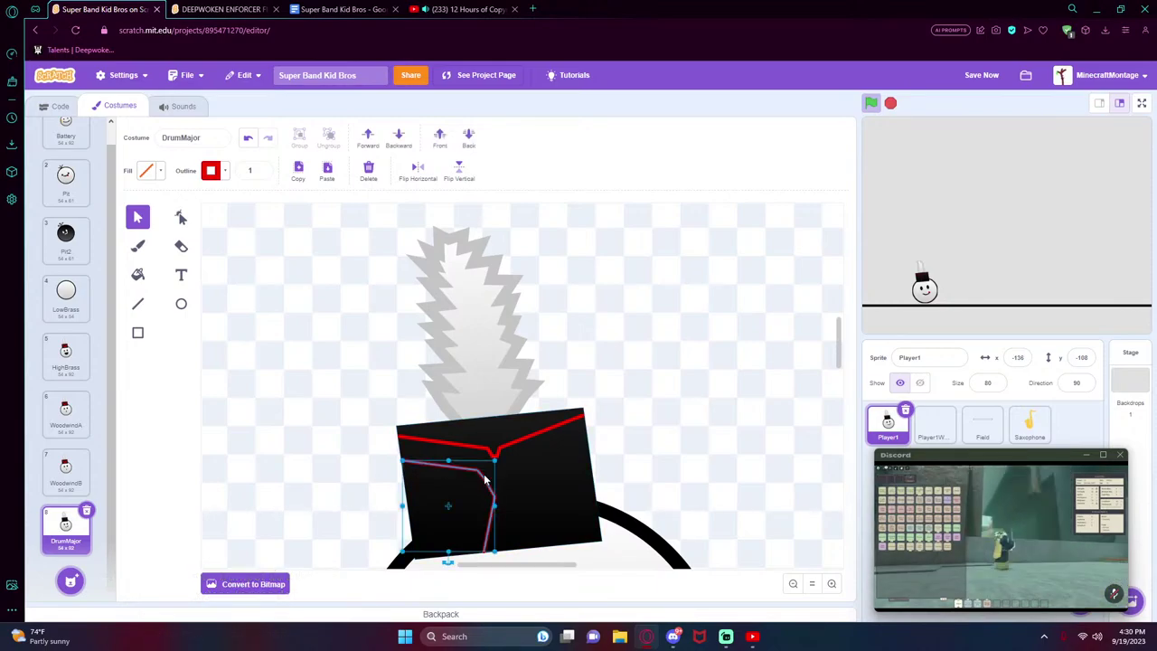
pyautogui.click(484, 520)
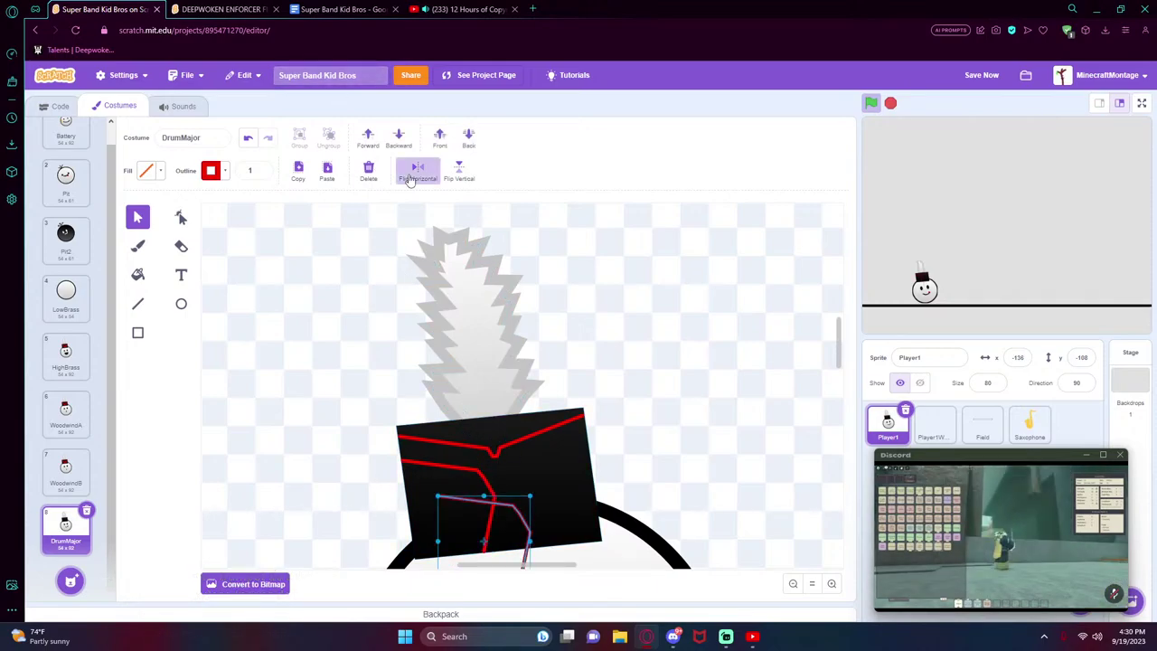
pyautogui.click(409, 178)
pyautogui.moveTo(489, 519); pyautogui.dragTo(567, 479)
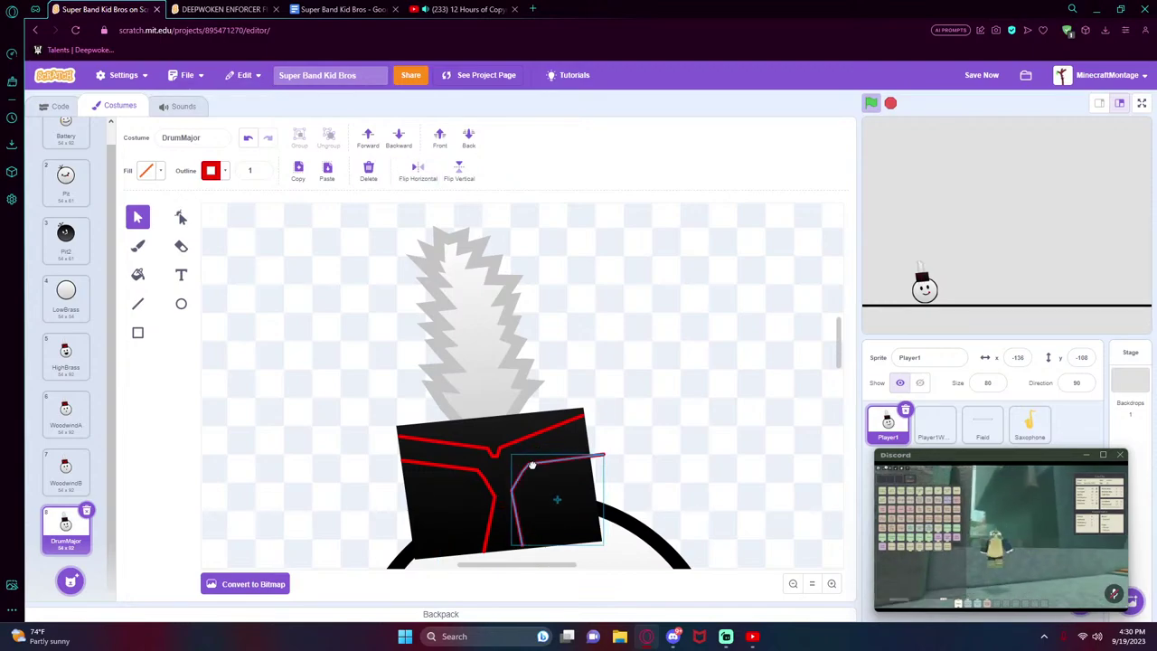
pyautogui.moveTo(562, 556); pyautogui.dragTo(575, 554)
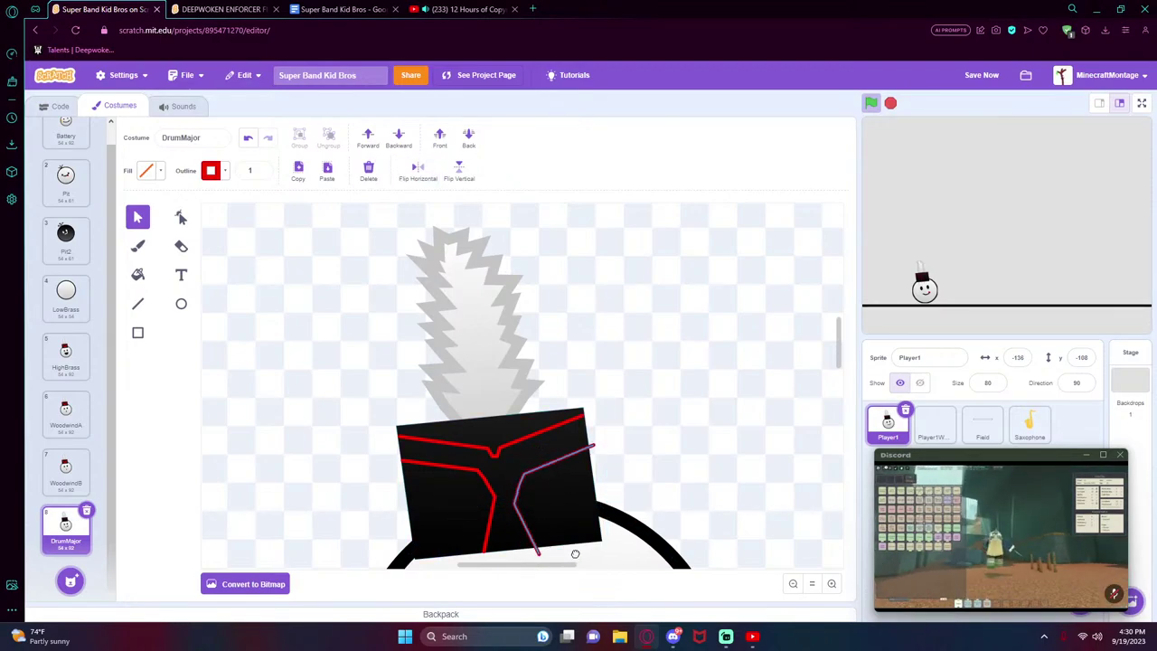
pyautogui.click(535, 493)
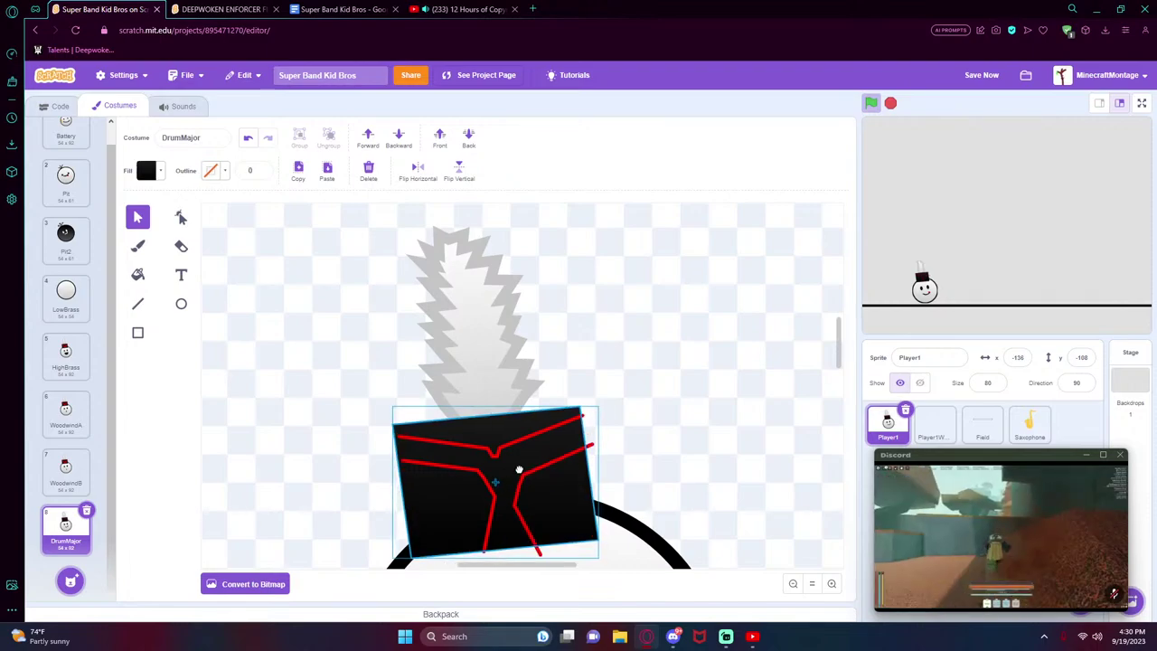
pyautogui.click(533, 493)
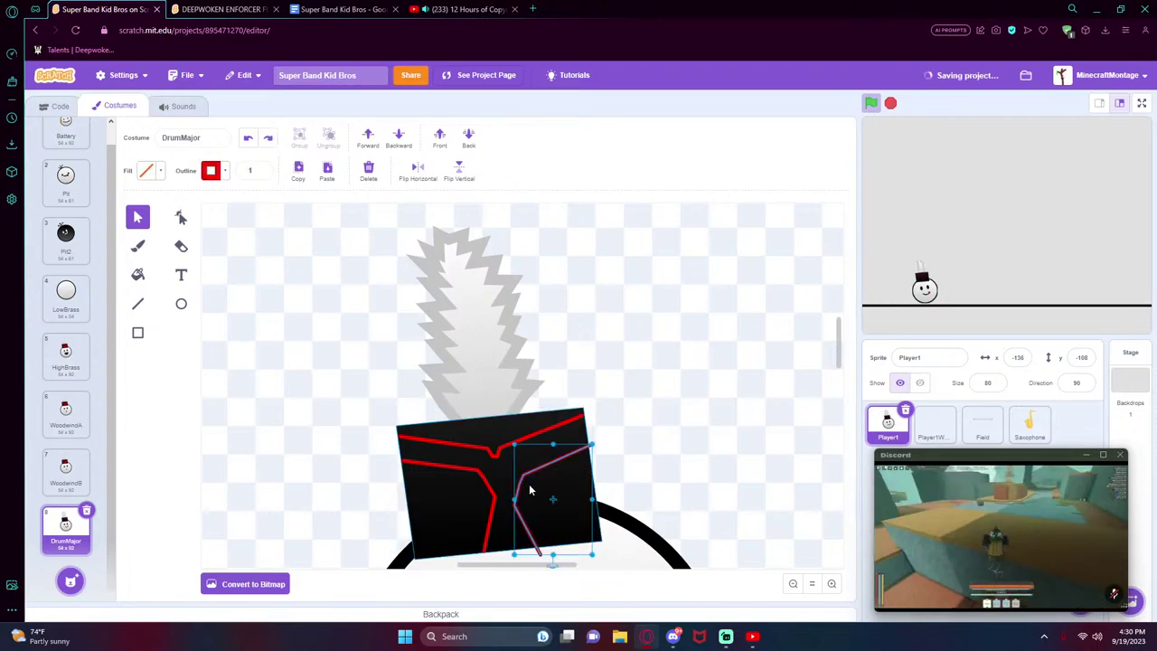
pyautogui.moveTo(530, 490); pyautogui.dragTo(514, 467)
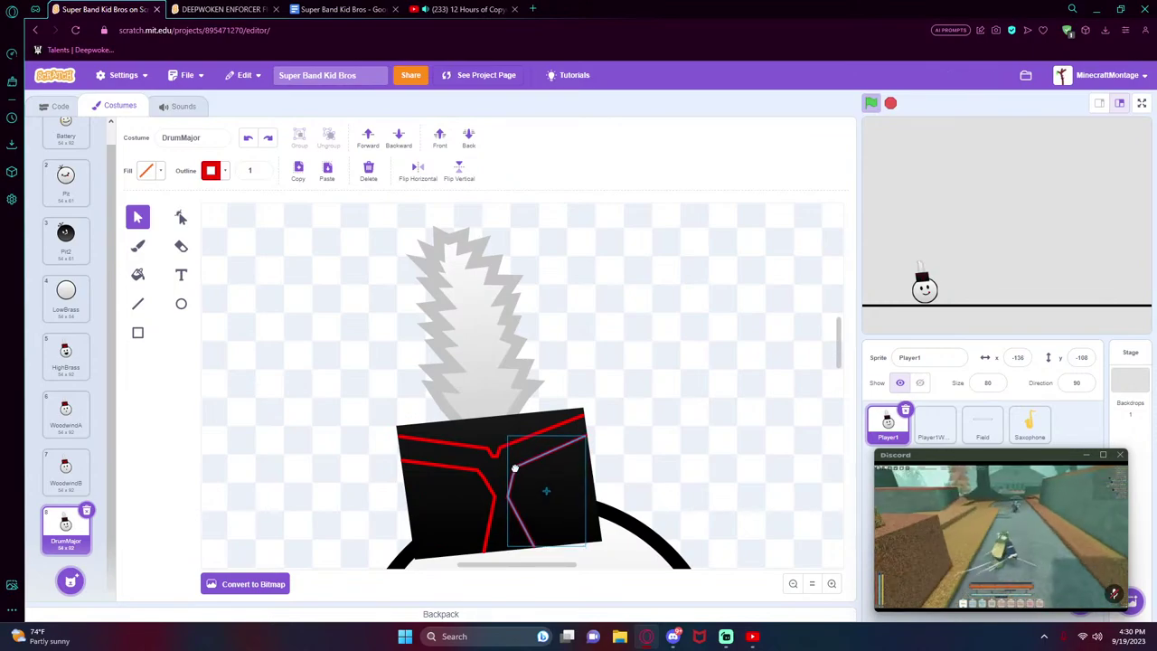
pyautogui.click(697, 426)
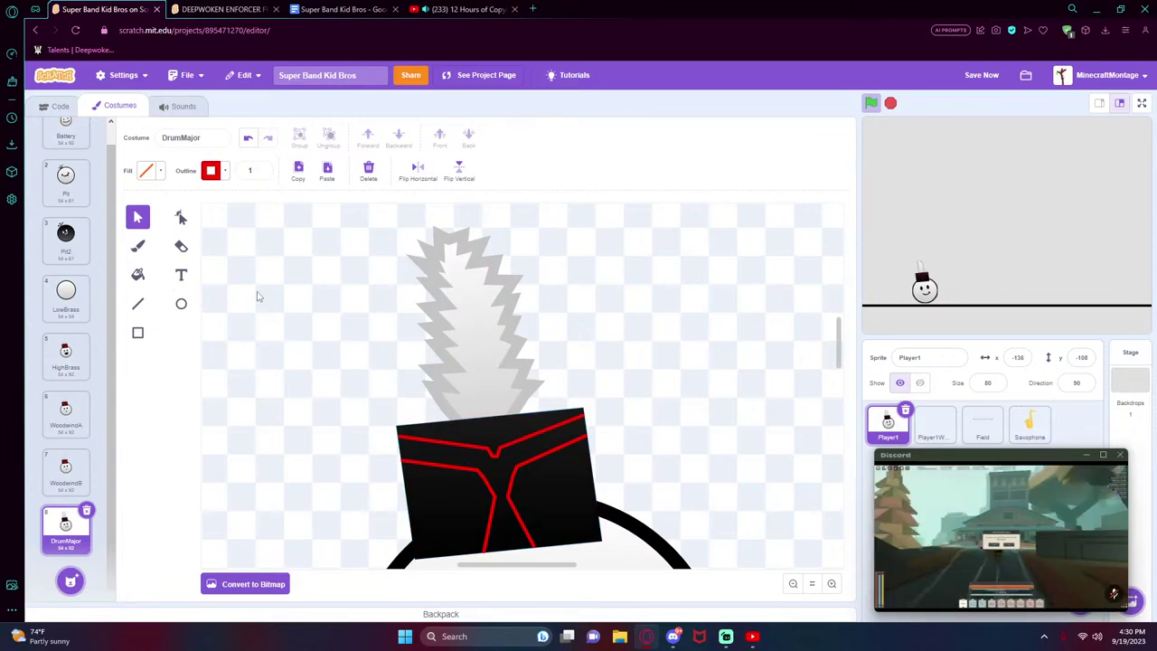
# - Close the open ends of the red emblem outline with lines and fill the shape with red, colour 0, saturation 100, brightness 100
pyautogui.click(137, 304)
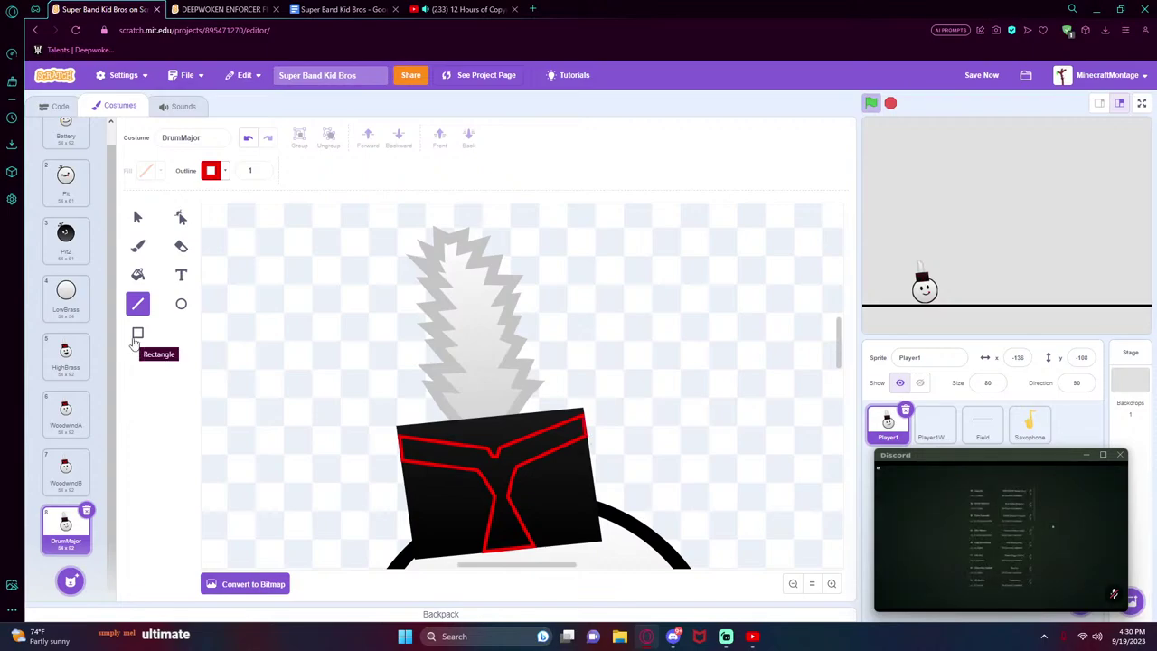
pyautogui.click(134, 219)
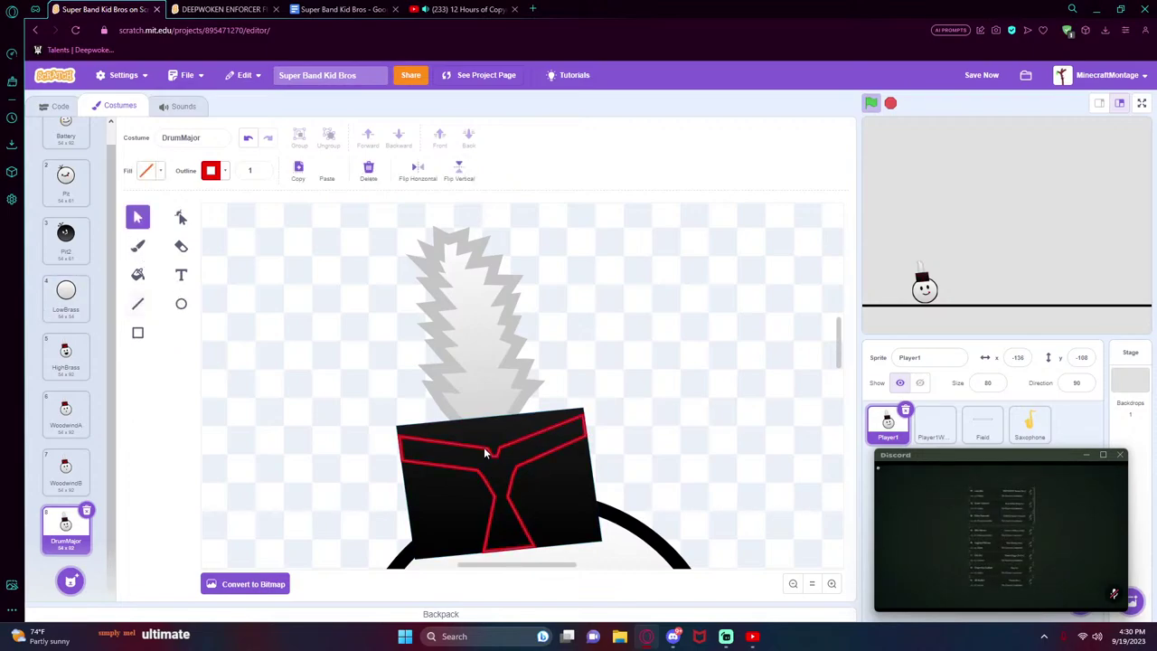
pyautogui.click(484, 444)
pyautogui.click(146, 170)
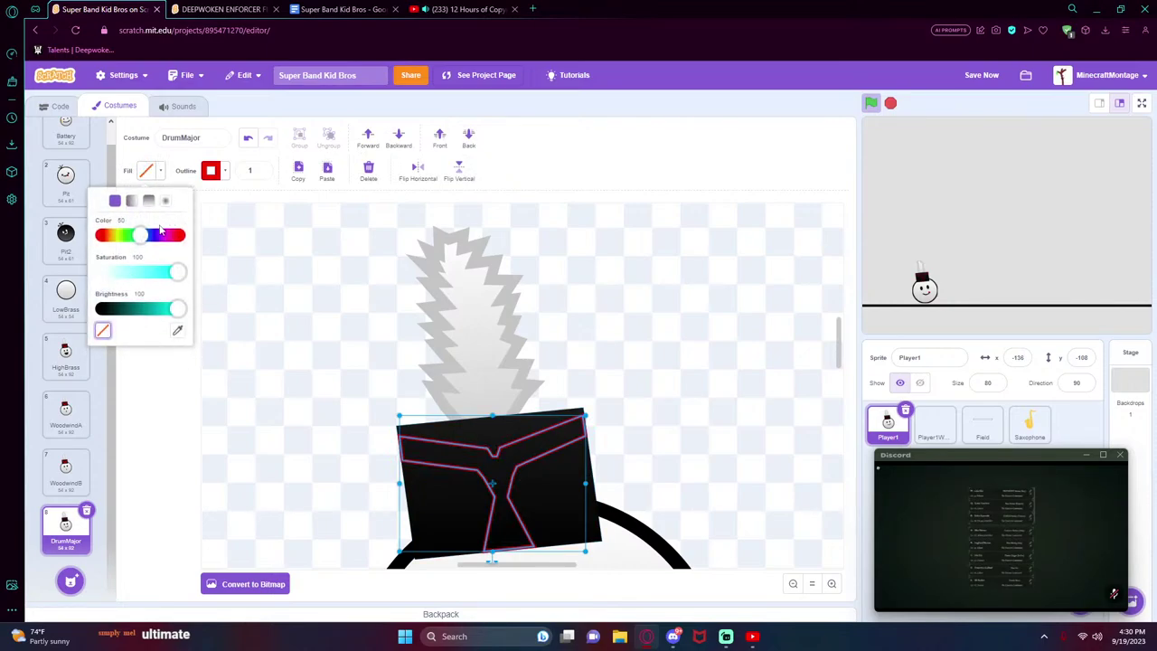
pyautogui.moveTo(137, 235); pyautogui.dragTo(100, 236)
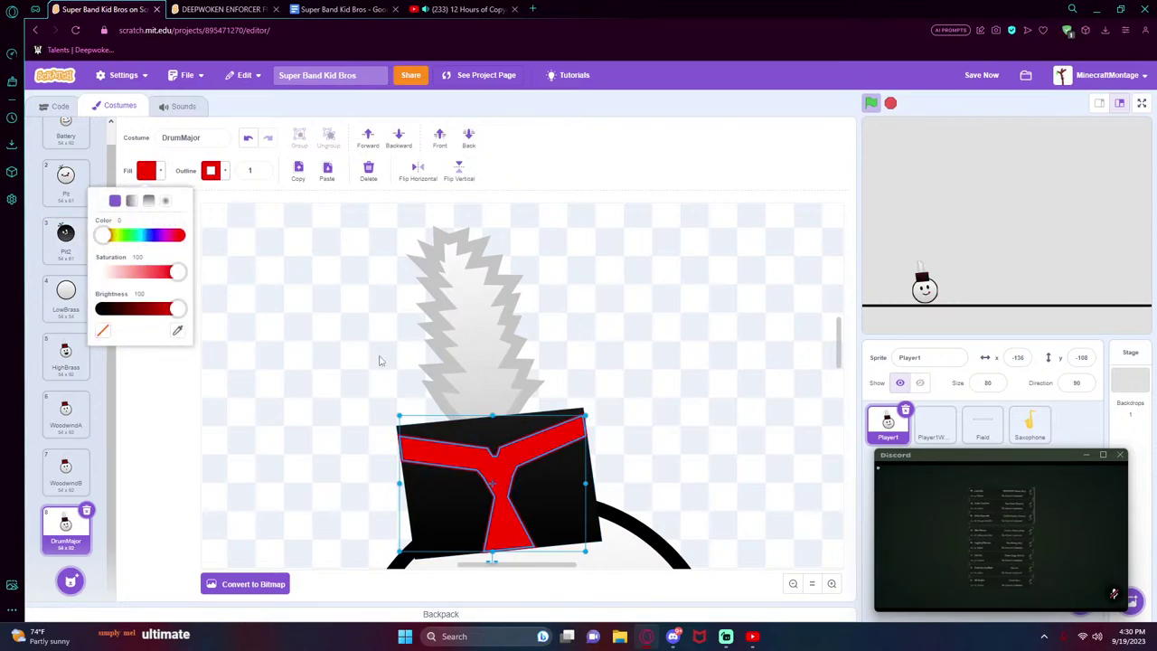
pyautogui.click(380, 360)
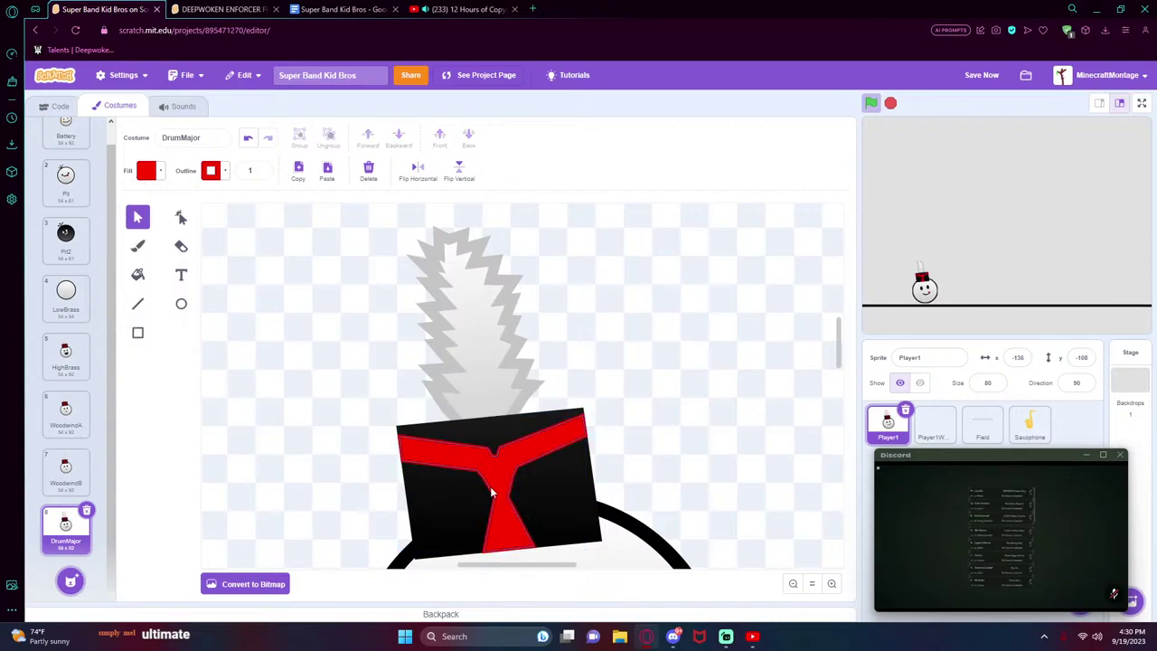
# - Set the outline width of the red hat emblem to 0
pyautogui.click(479, 480)
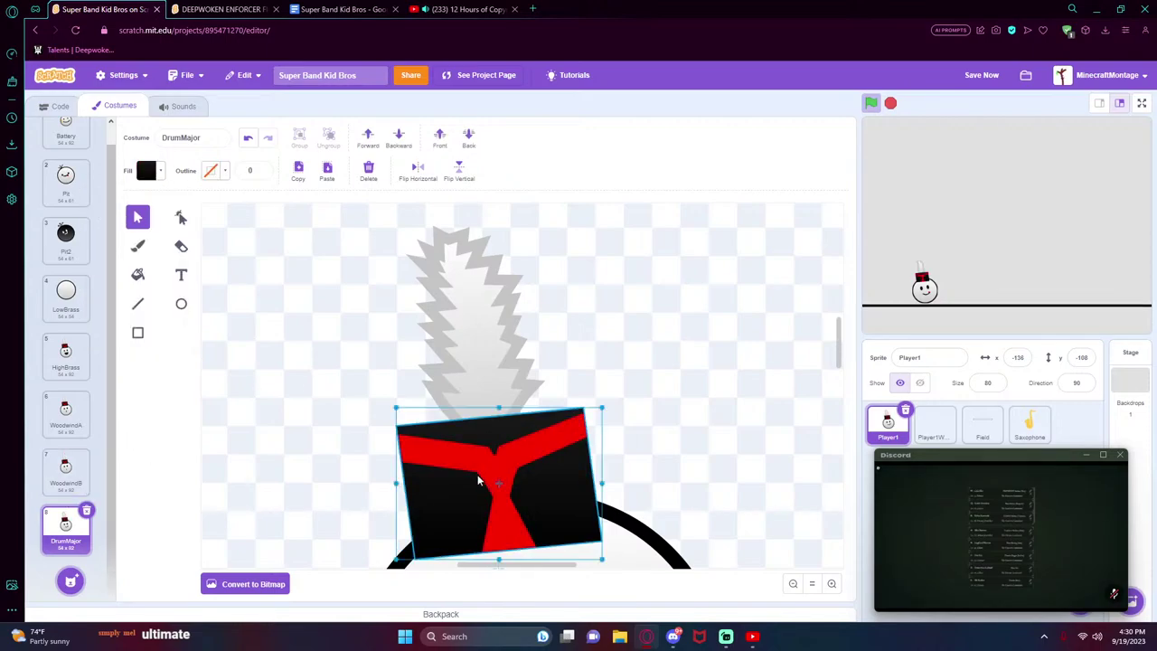
pyautogui.click(483, 466)
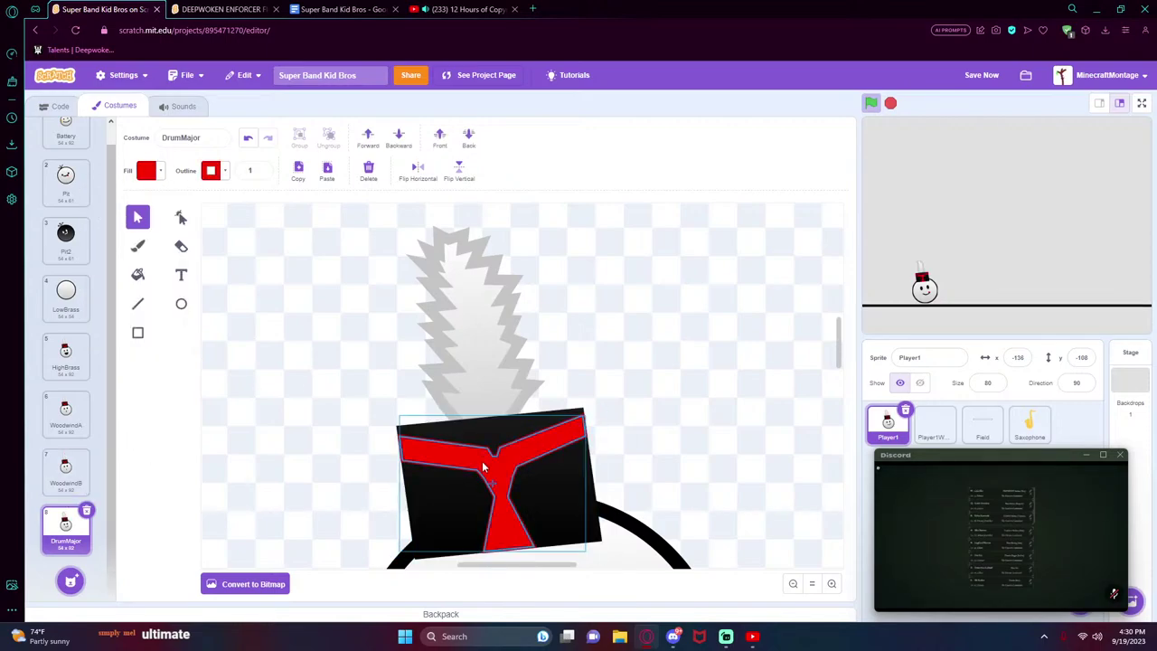
pyautogui.click(261, 174)
pyautogui.click(253, 280)
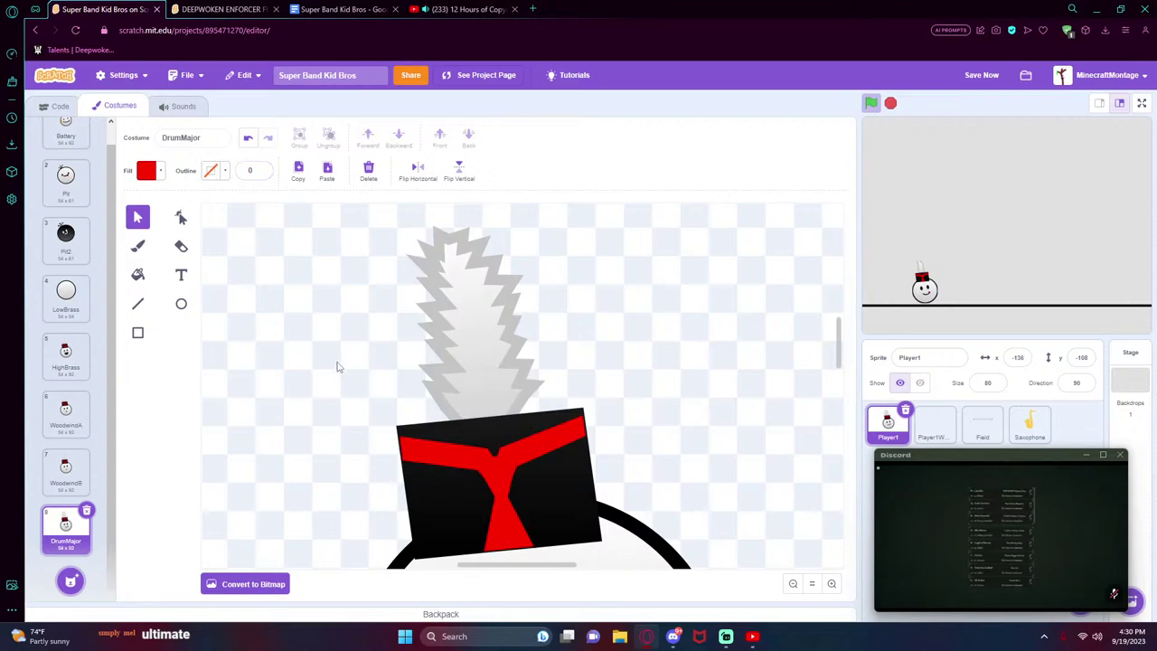
# - Stretch the red emblem on the DrumMajor's hat slightly so it reaches the hat's edges
pyautogui.click(441, 456)
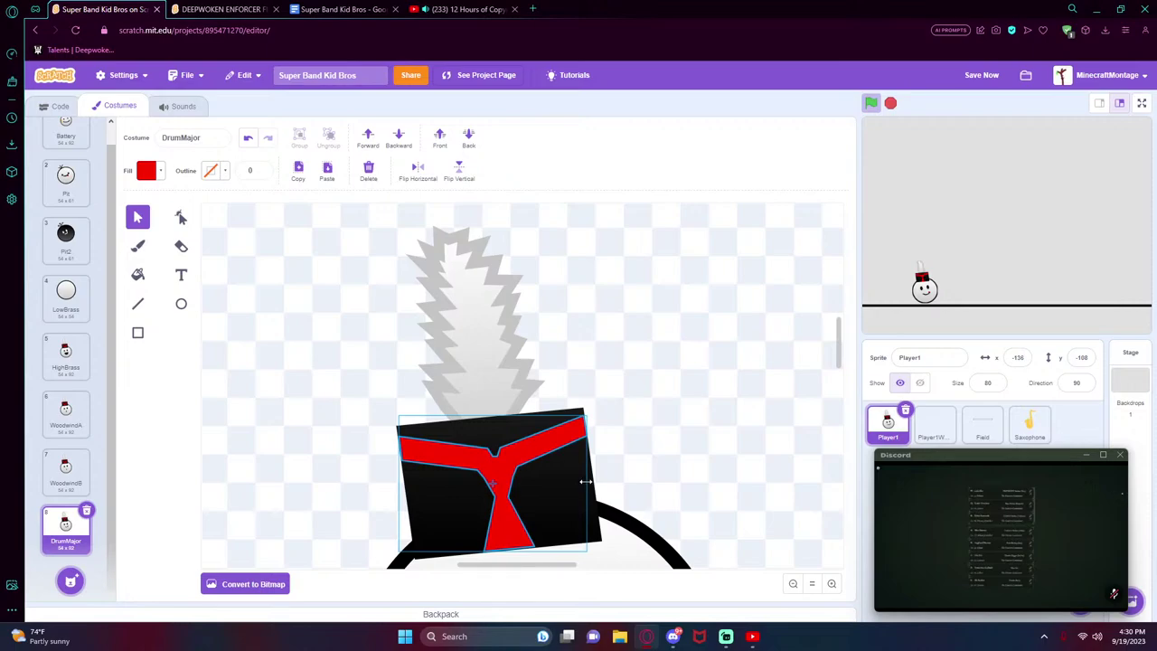
pyautogui.click(644, 467)
pyautogui.click(492, 519)
pyautogui.moveTo(491, 549); pyautogui.dragTo(492, 550)
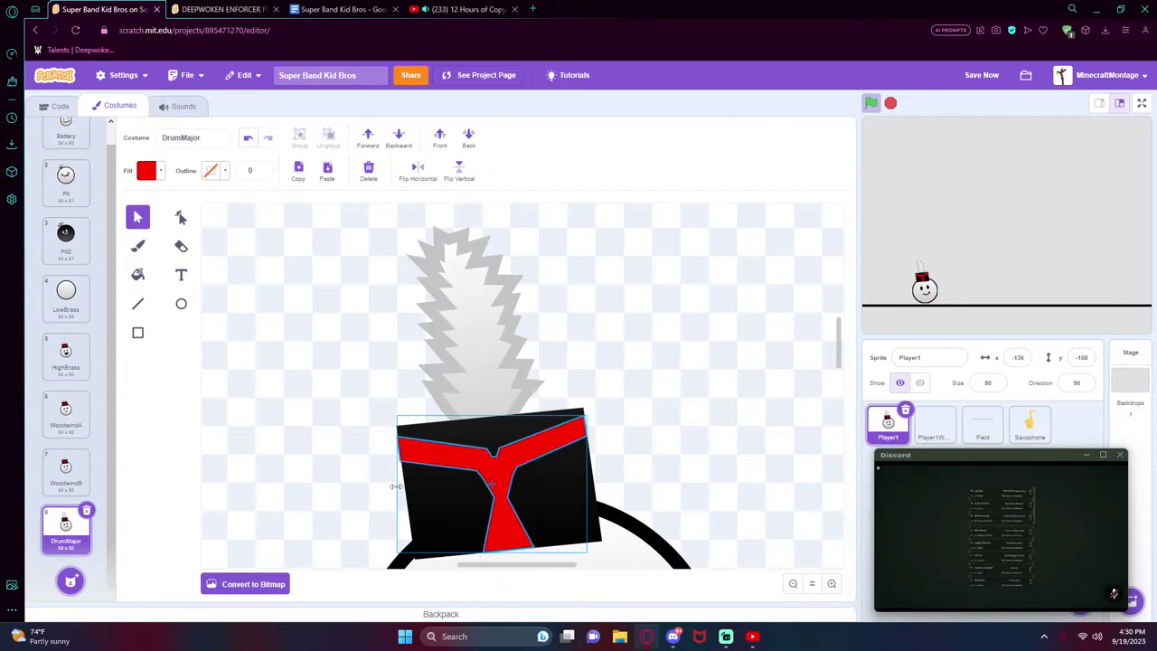
pyautogui.click(659, 450)
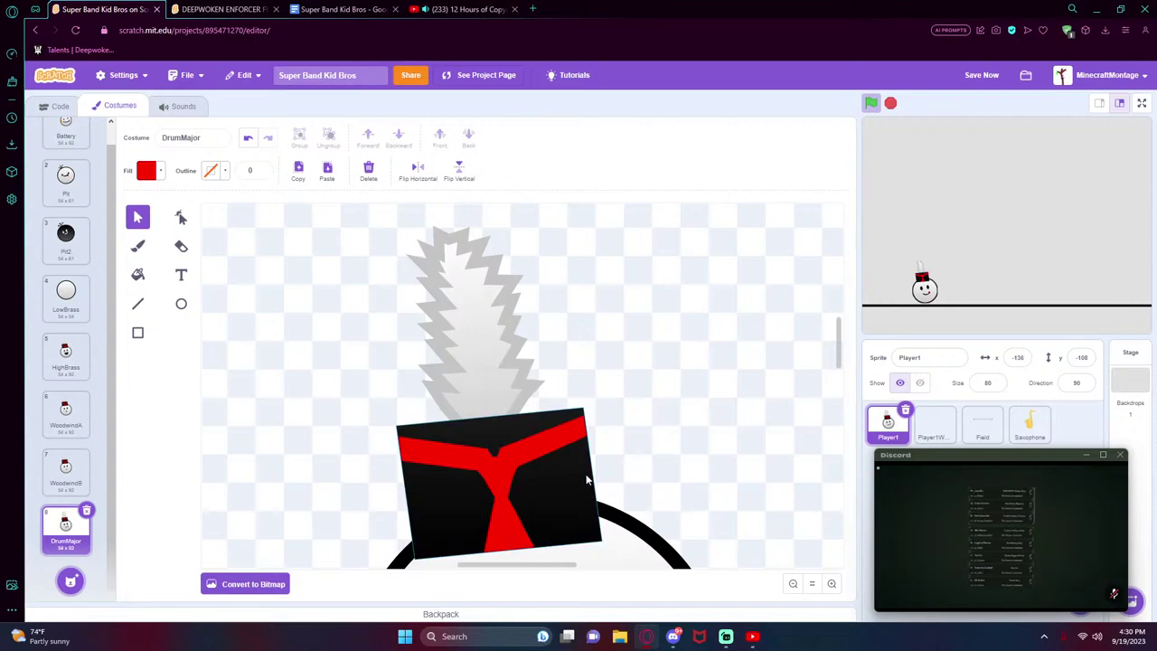
pyautogui.click(500, 533)
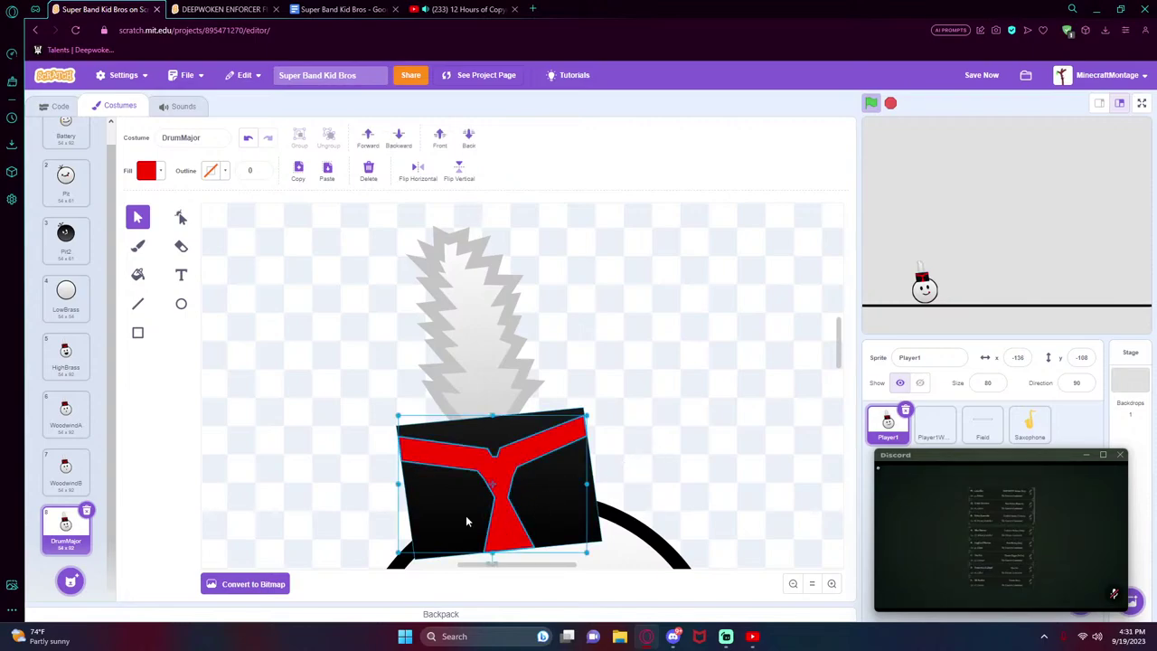
# - Examine the hat emblems on the WoodwindB and WoodwindA costumes and return to the DrumMajor costume
pyautogui.click(65, 468)
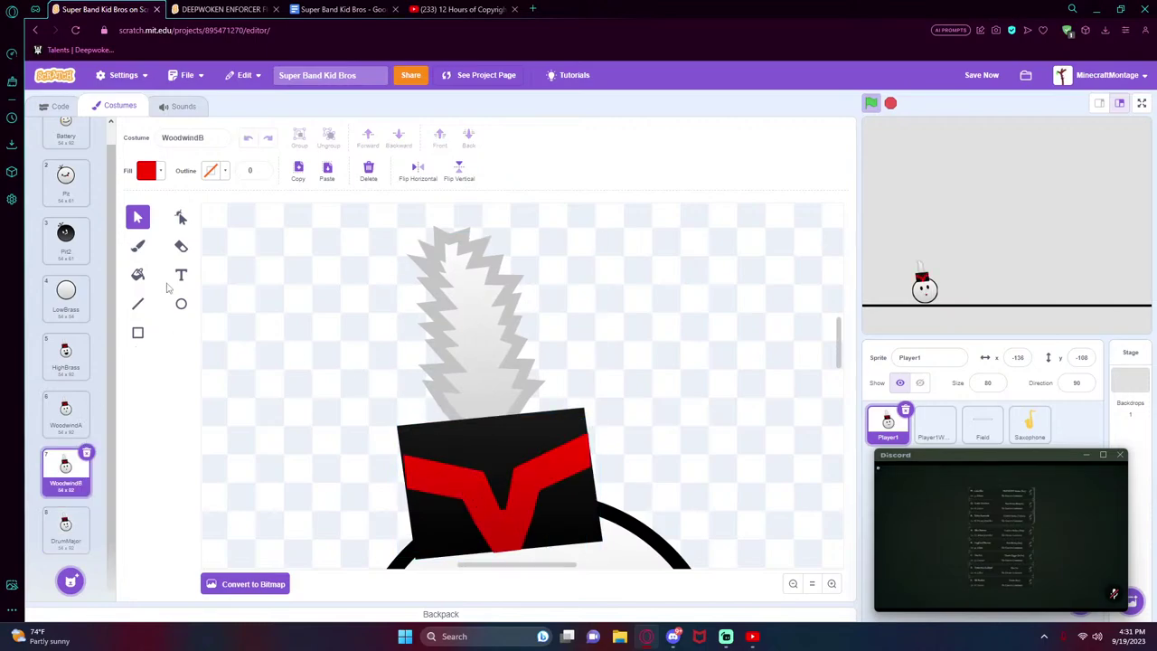
pyautogui.moveTo(65, 469); pyautogui.dragTo(65, 411)
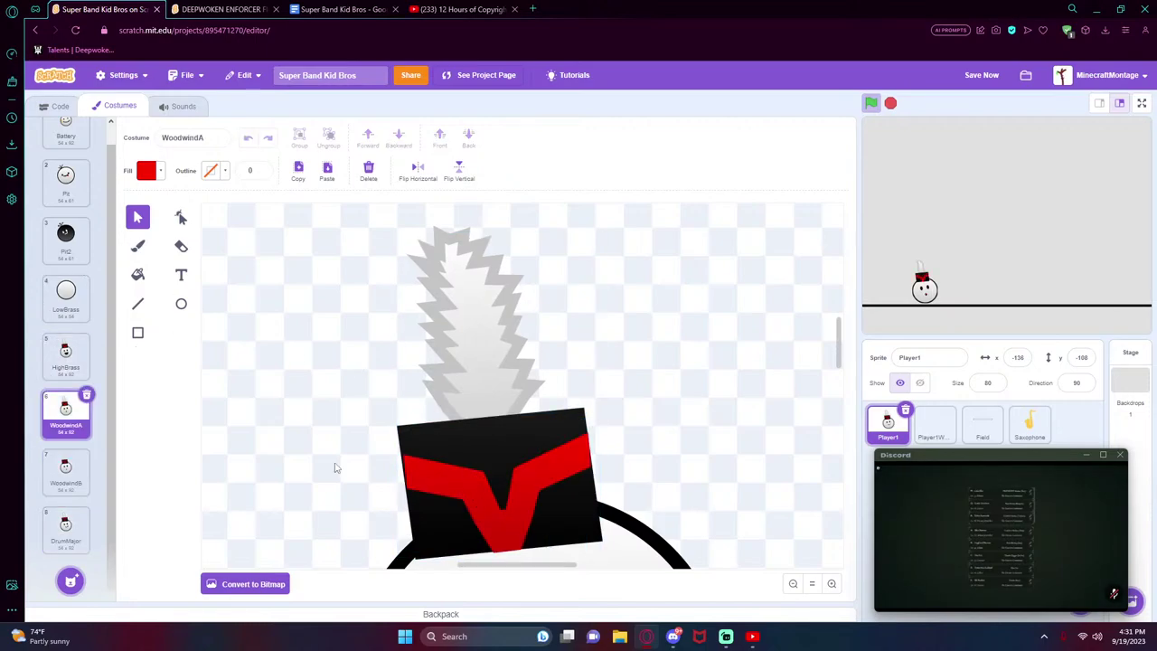
pyautogui.click(387, 434)
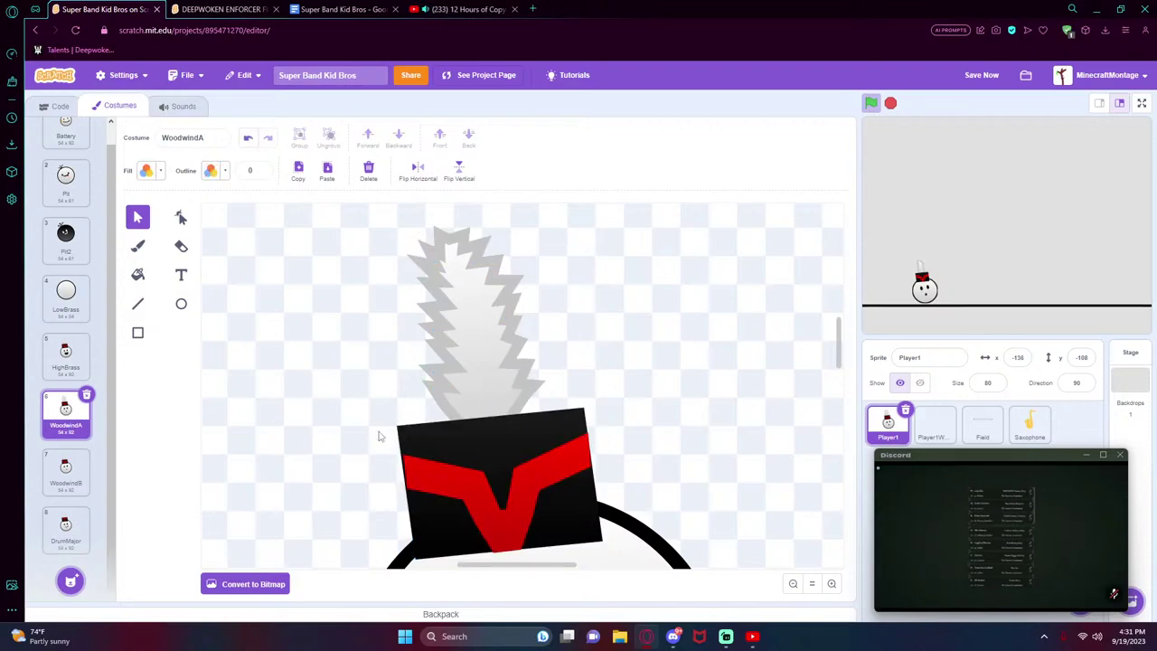
pyautogui.click(454, 497)
pyautogui.click(65, 529)
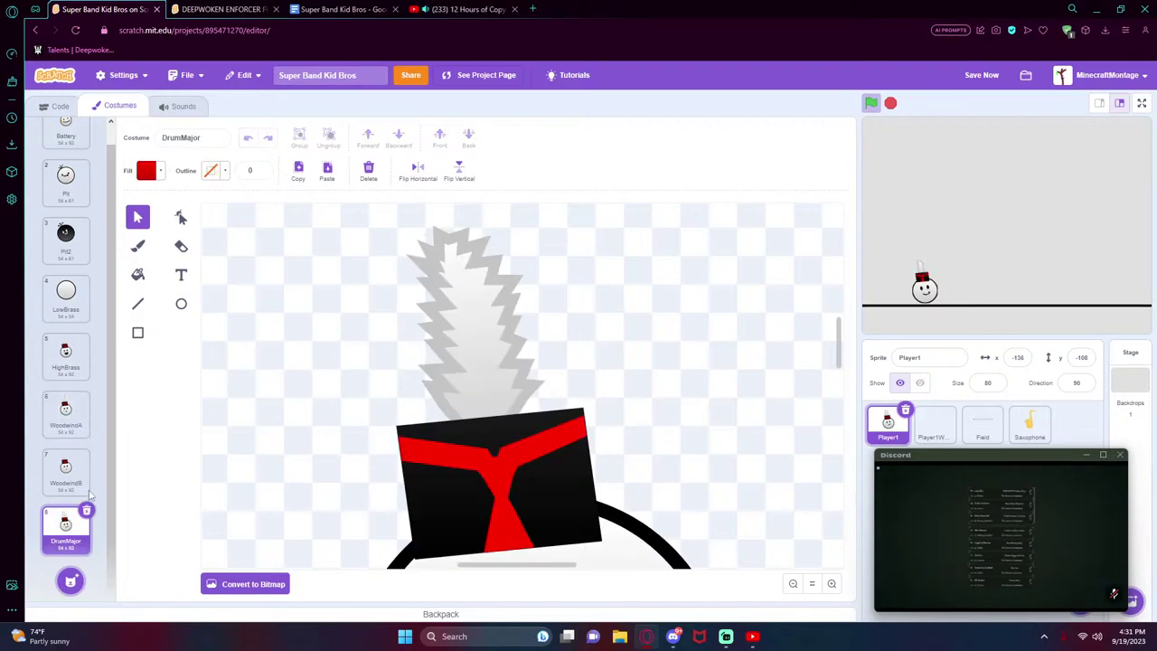
# - Recolour the DrumMajor's plume with a dark gradient from grey at about 28 brightness to near black
pyautogui.click(137, 275)
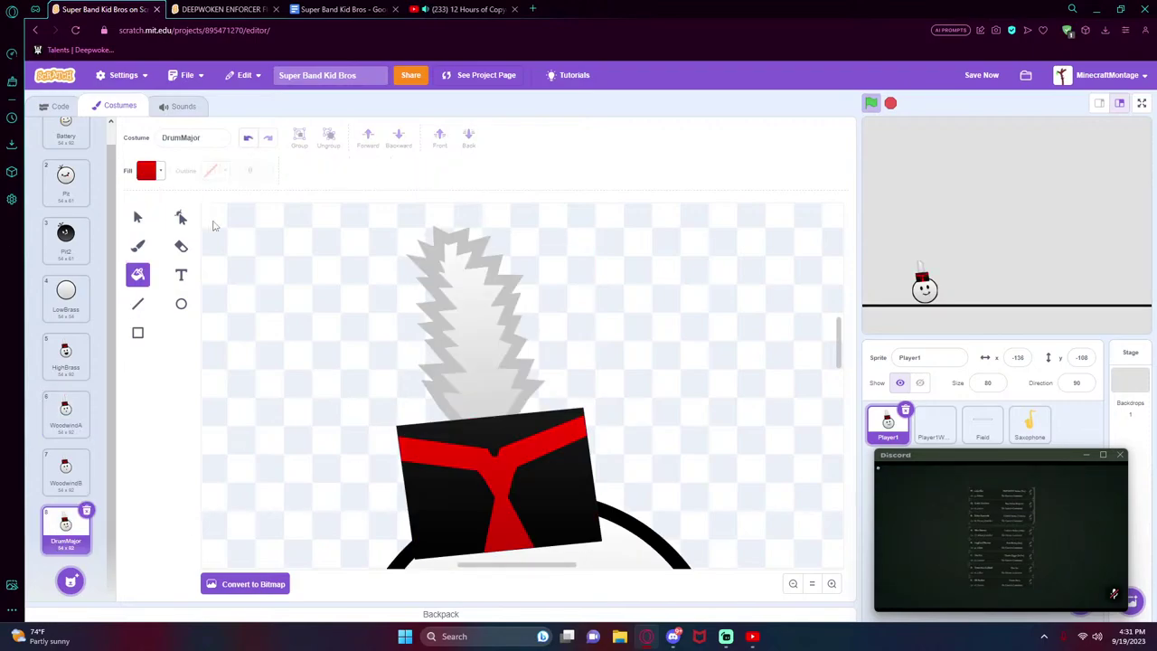
pyautogui.click(137, 217)
pyautogui.scroll(3, 518, 465)
pyautogui.click(517, 466)
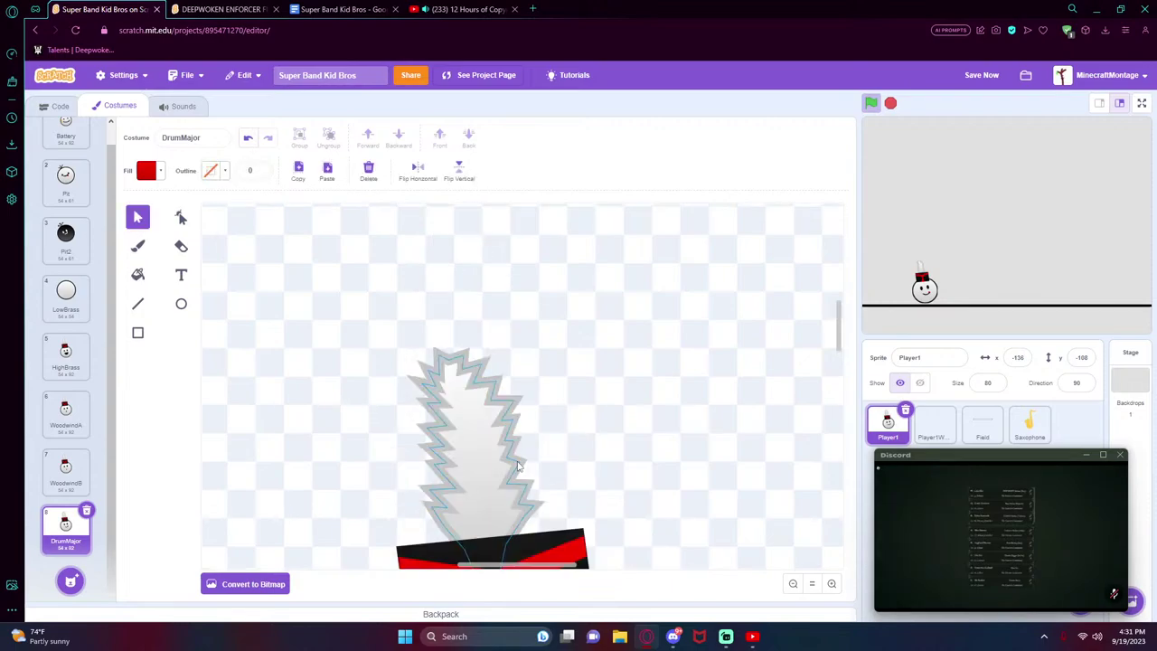
pyautogui.click(518, 466)
pyautogui.click(146, 170)
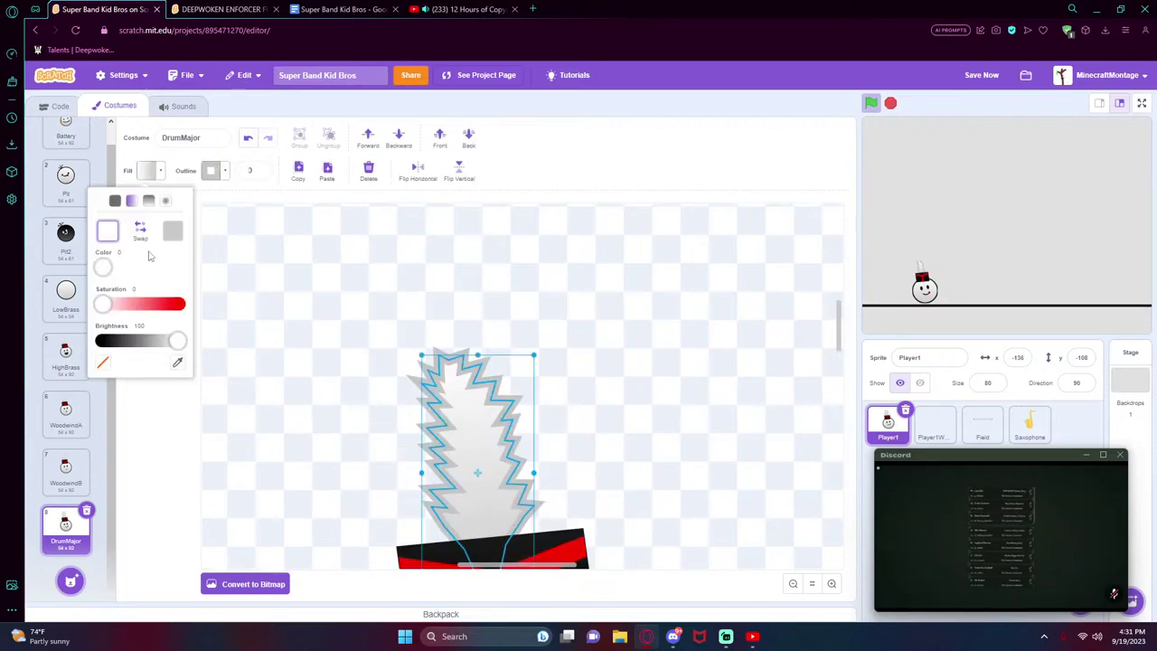
pyautogui.moveTo(176, 341); pyautogui.dragTo(112, 362)
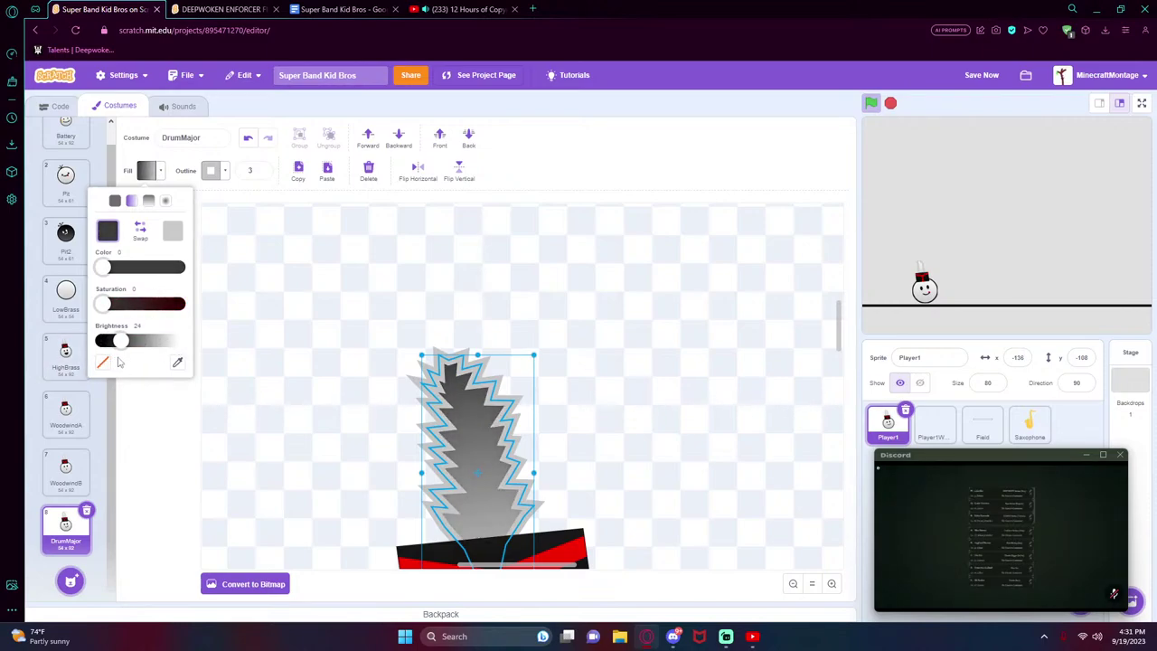
pyautogui.click(173, 231)
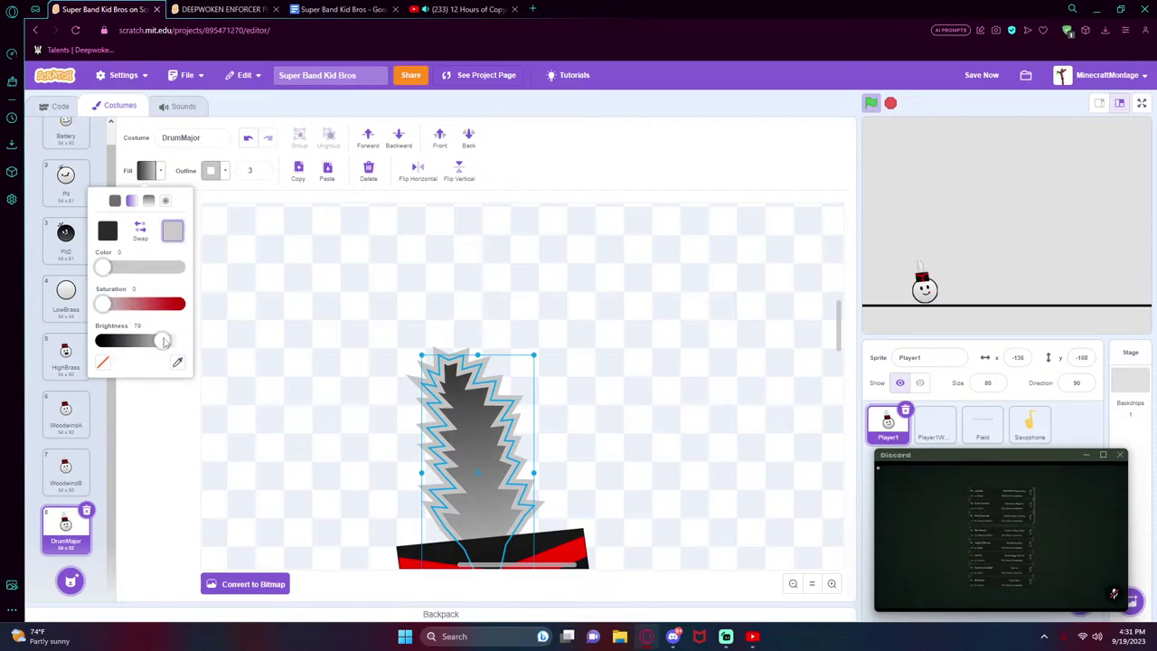
pyautogui.moveTo(164, 340); pyautogui.dragTo(126, 344)
pyautogui.click(108, 230)
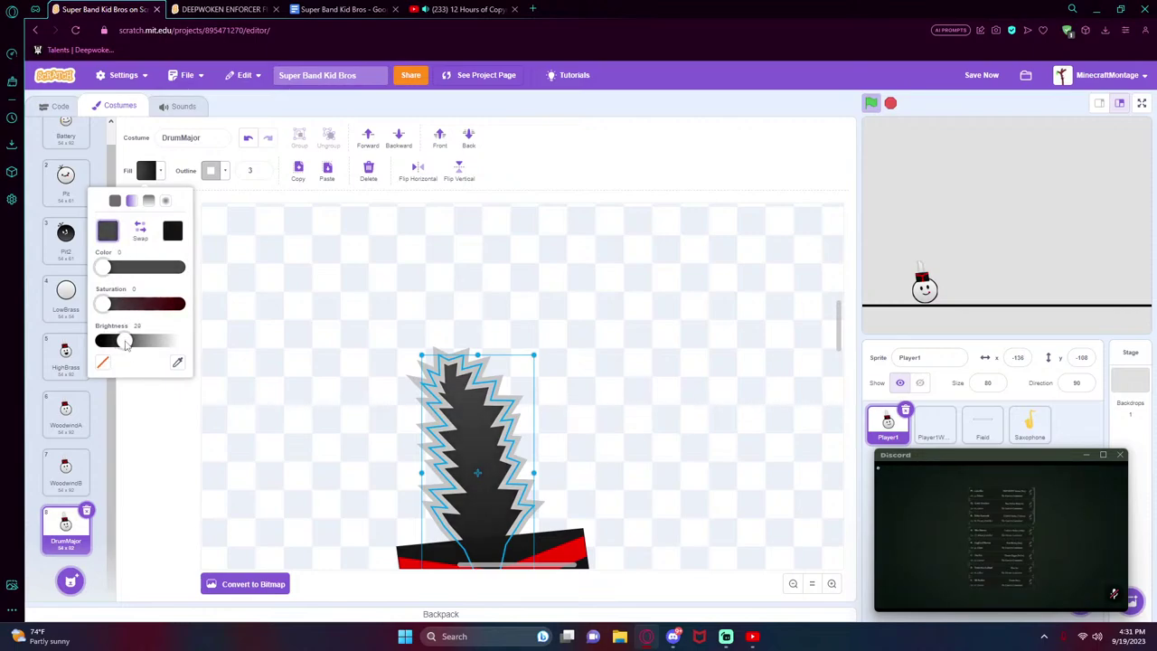
# - Set the plume's outline to a solid grey with brightness 41
pyautogui.click(114, 199)
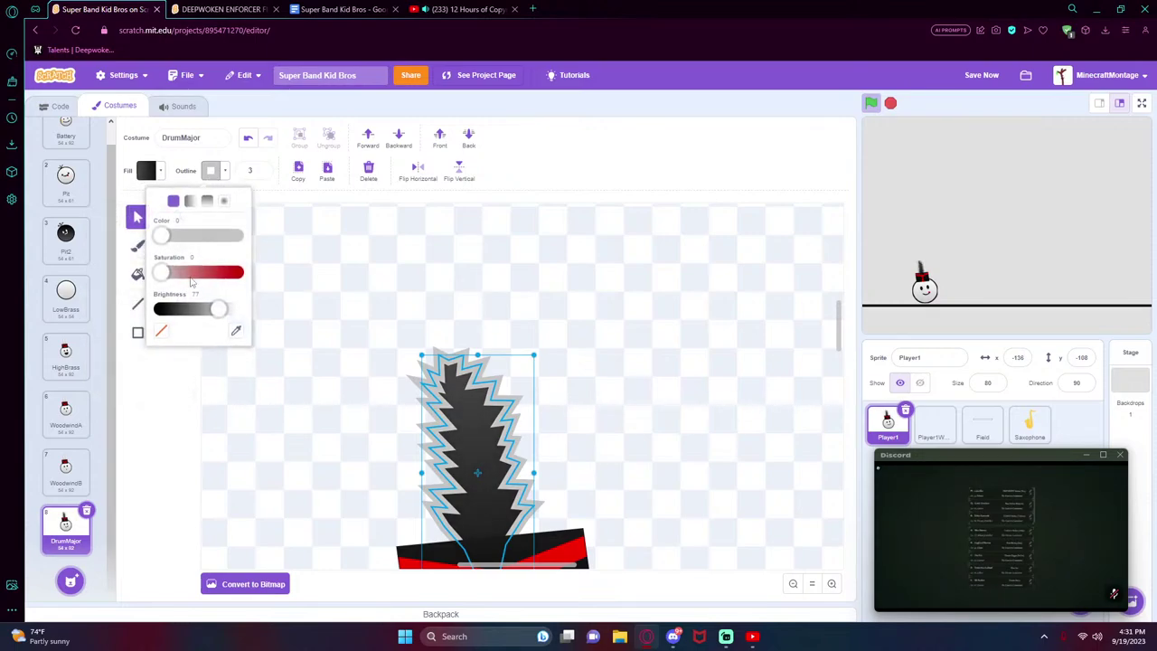
pyautogui.moveTo(180, 309); pyautogui.dragTo(190, 310)
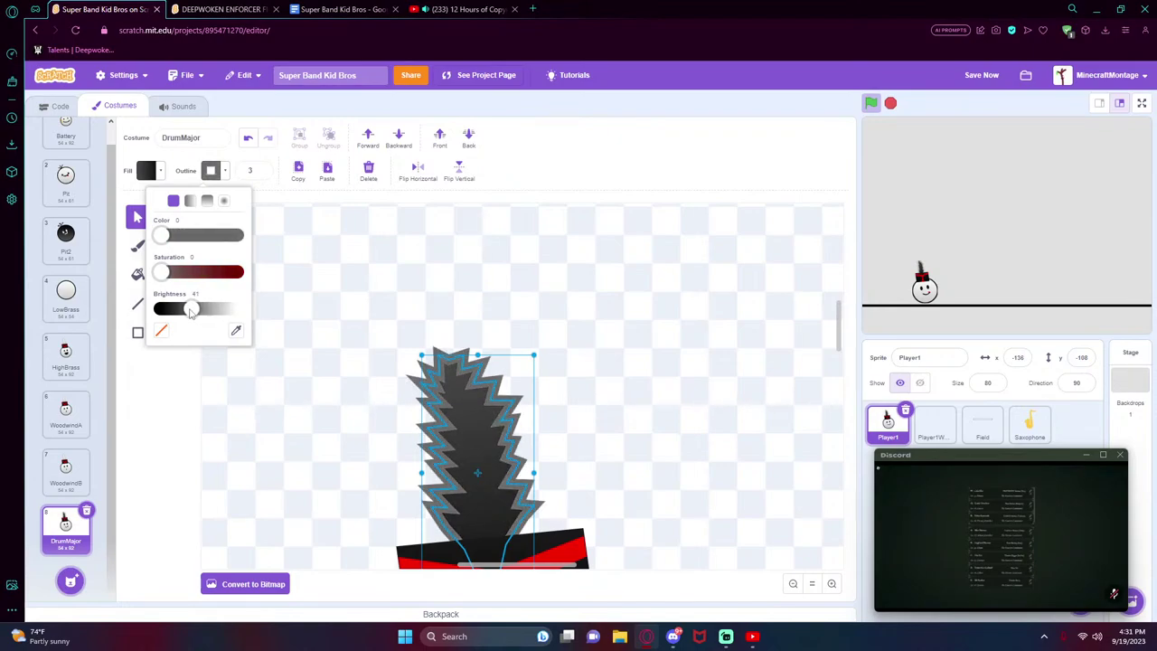
pyautogui.click(346, 422)
pyautogui.scroll(-5, 346, 421)
pyautogui.scroll(3, 346, 421)
pyautogui.click(793, 584)
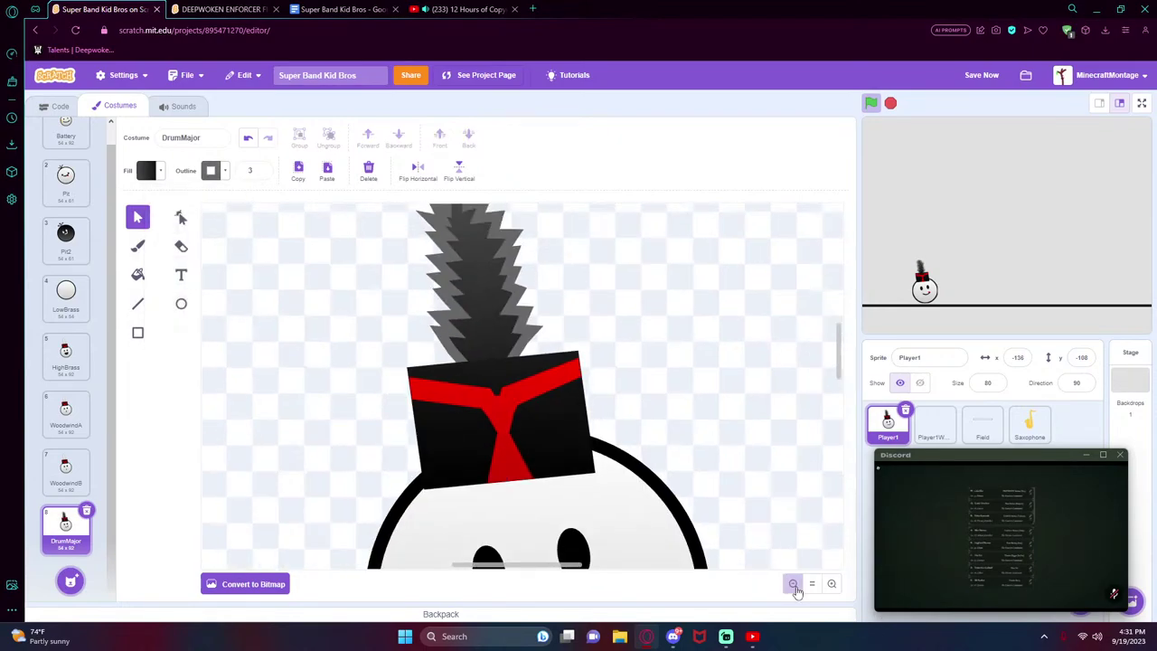
pyautogui.click(793, 583)
pyautogui.click(793, 583)
pyautogui.click(793, 583)
pyautogui.scroll(-2, 710, 503)
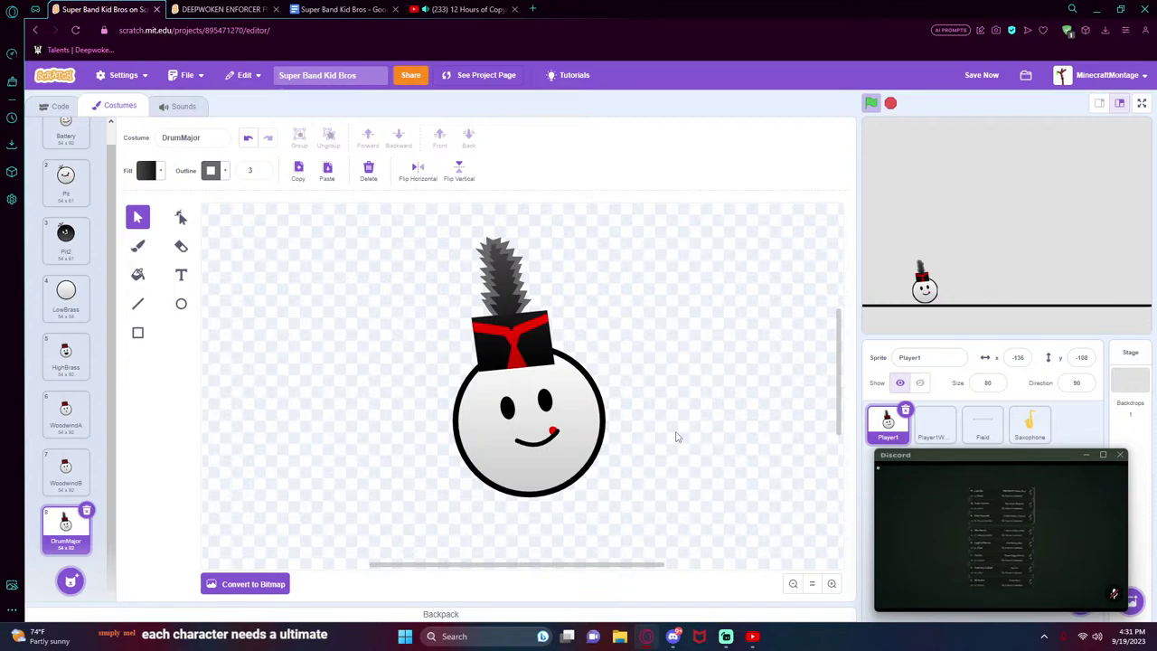
# - Set up the brush with a black colour and size 1 for detailing the DrumMajor's mouth
pyautogui.click(831, 584)
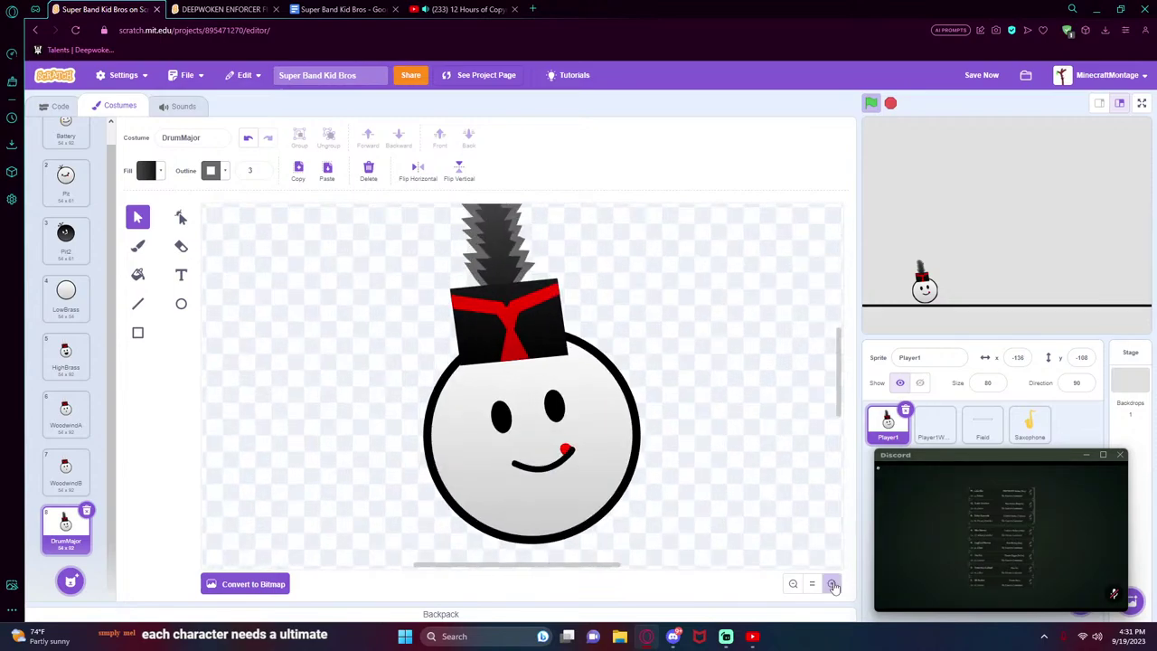
pyautogui.click(832, 584)
pyautogui.click(832, 584)
pyautogui.click(831, 584)
pyautogui.click(831, 584)
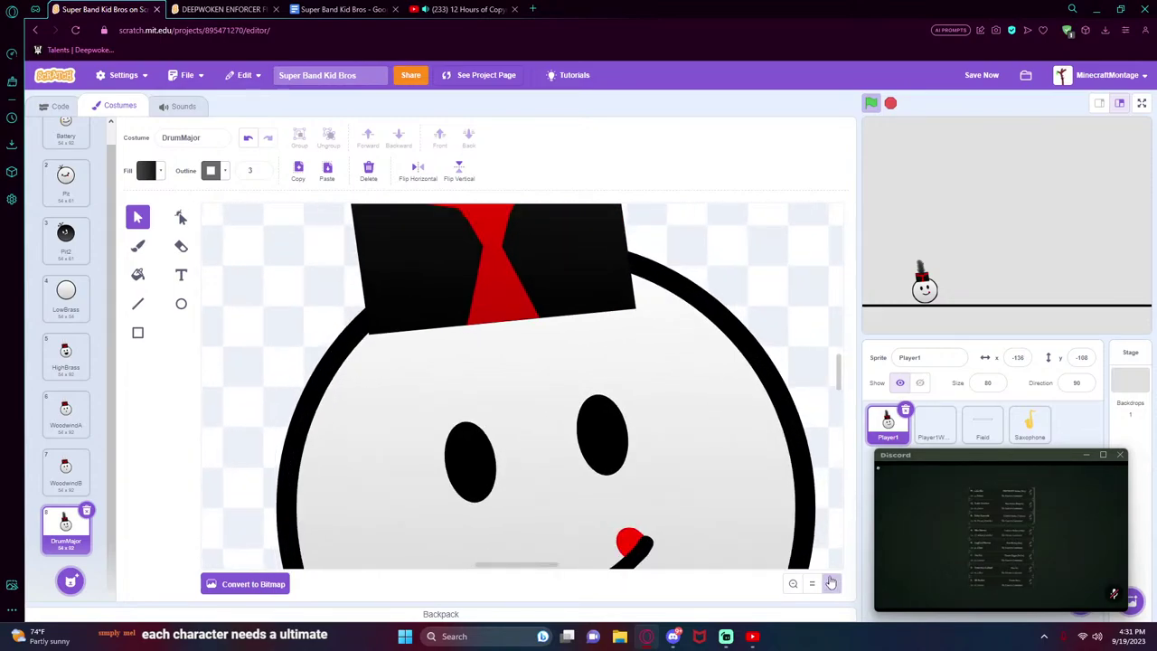
pyautogui.click(832, 584)
pyautogui.click(832, 584)
pyautogui.click(831, 583)
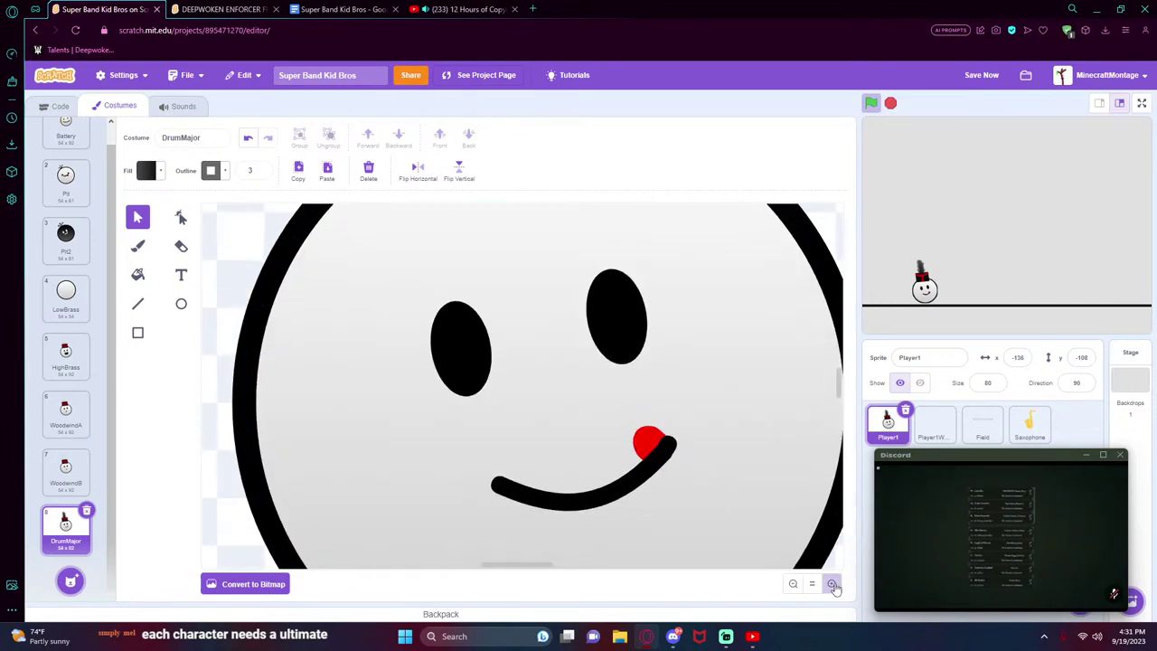
pyautogui.click(832, 584)
pyautogui.click(832, 584)
pyautogui.scroll(-1, 611, 409)
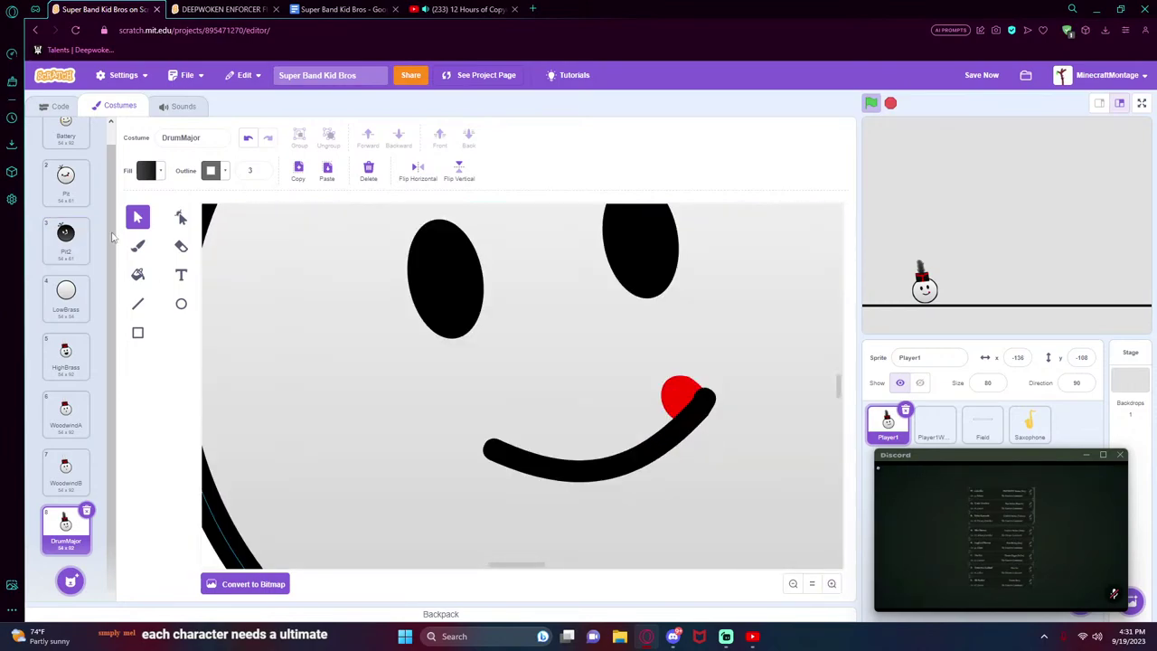
pyautogui.click(138, 246)
pyautogui.click(160, 171)
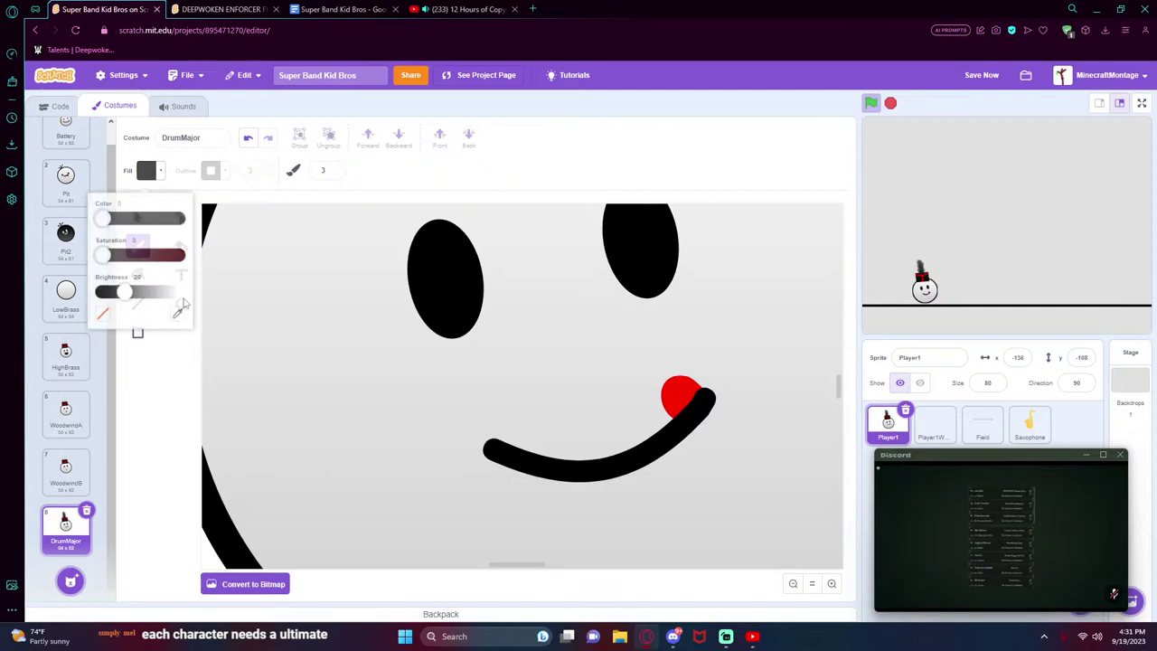
pyautogui.moveTo(126, 288); pyautogui.dragTo(101, 288)
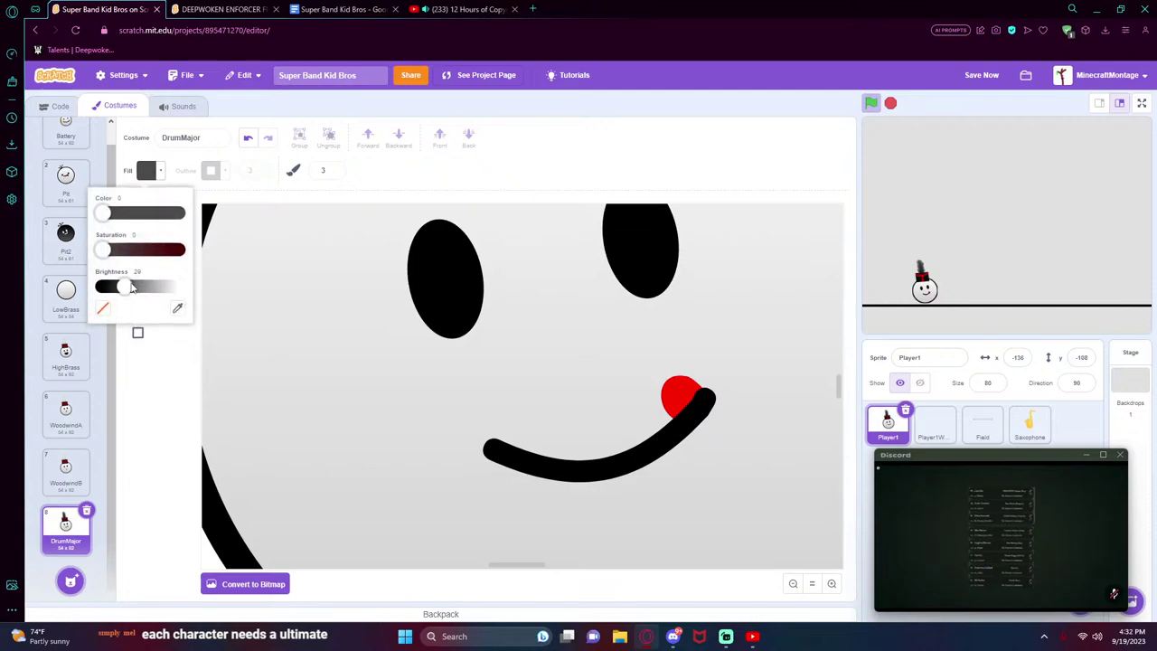
pyautogui.doubleClick(334, 174)
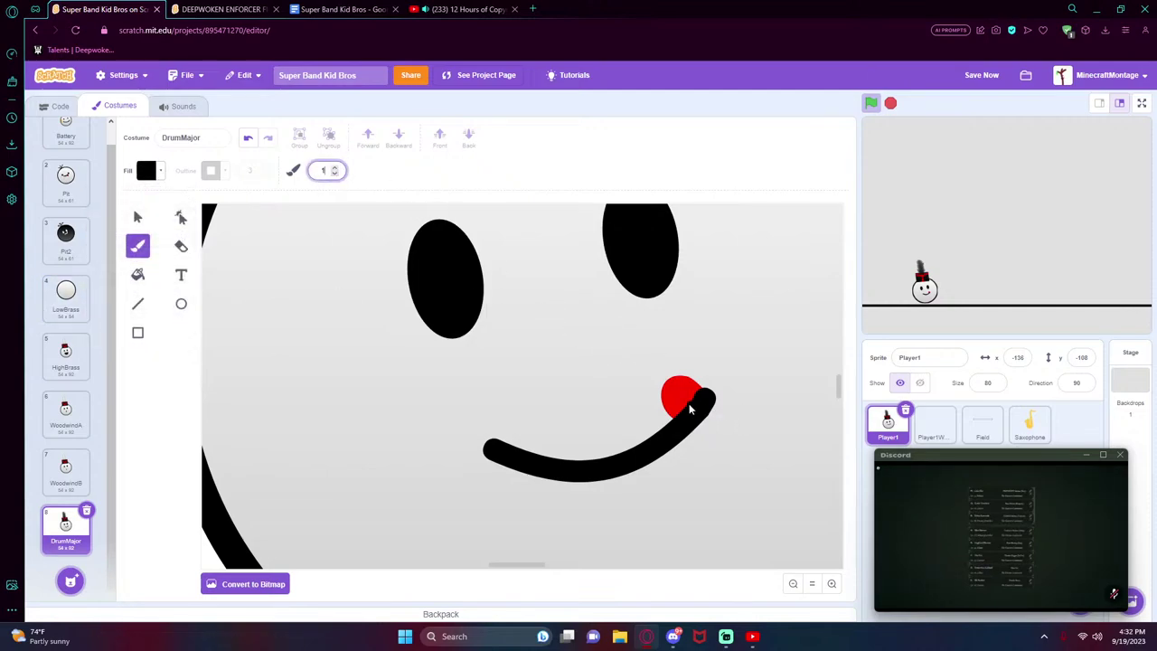
# - Draw a short black crease down the middle of the red tongue, undoing the overlong first stroke
pyautogui.moveTo(688, 409)
pyautogui.mouseDown()
pyautogui.moveTo(683, 397)
pyautogui.moveTo(702, 409)
pyautogui.moveTo(693, 425)
pyautogui.mouseUp()
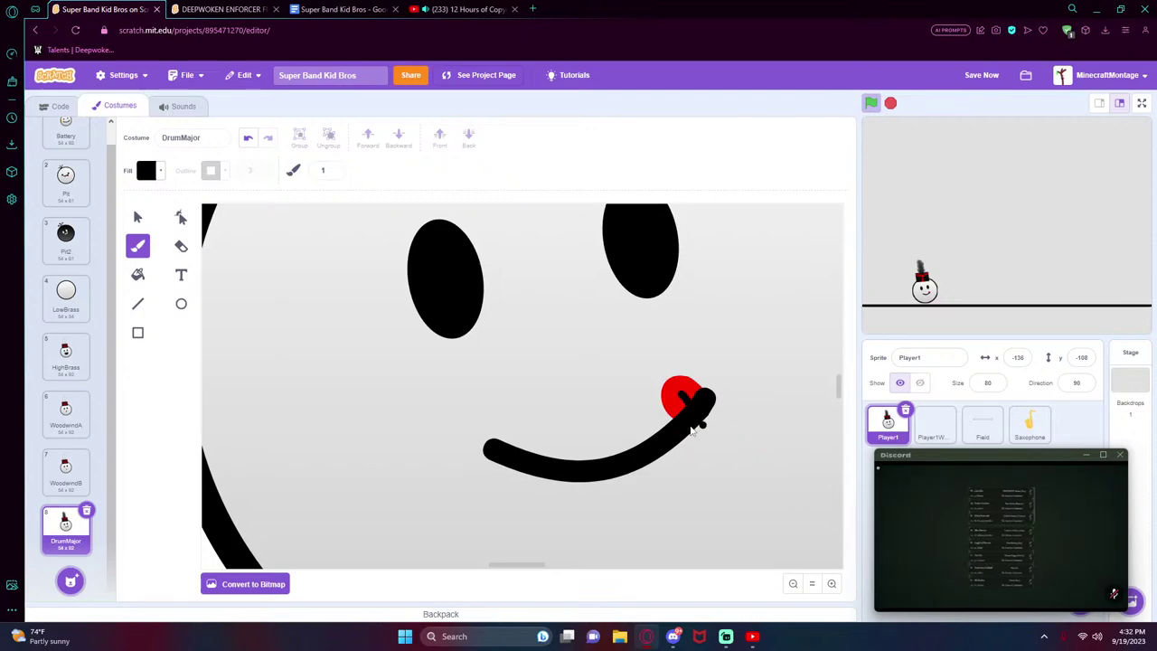
pyautogui.hotkey('ctrl', 'z')
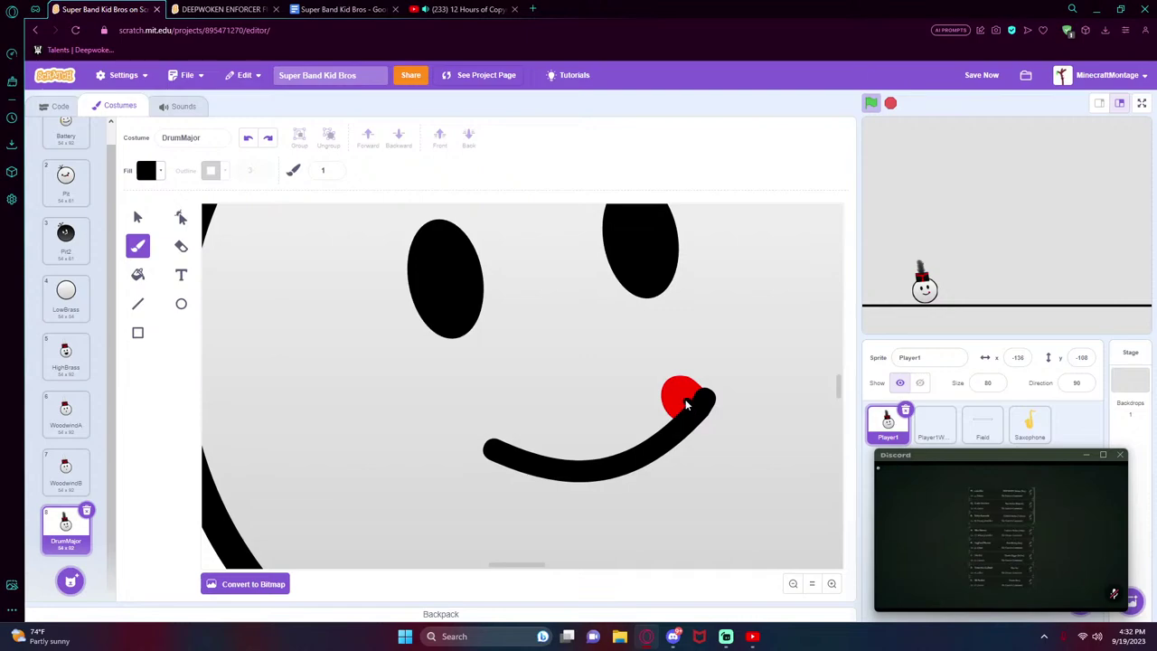
pyautogui.scroll(-5, 693, 432)
pyautogui.scroll(6, 780, 549)
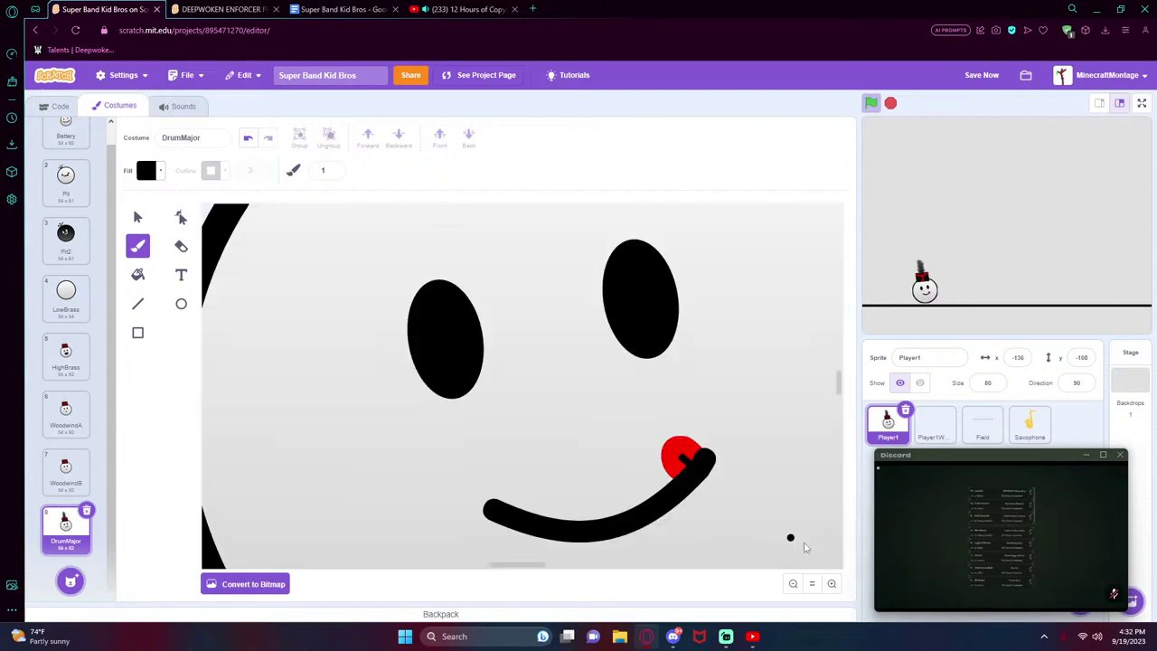
pyautogui.click(793, 583)
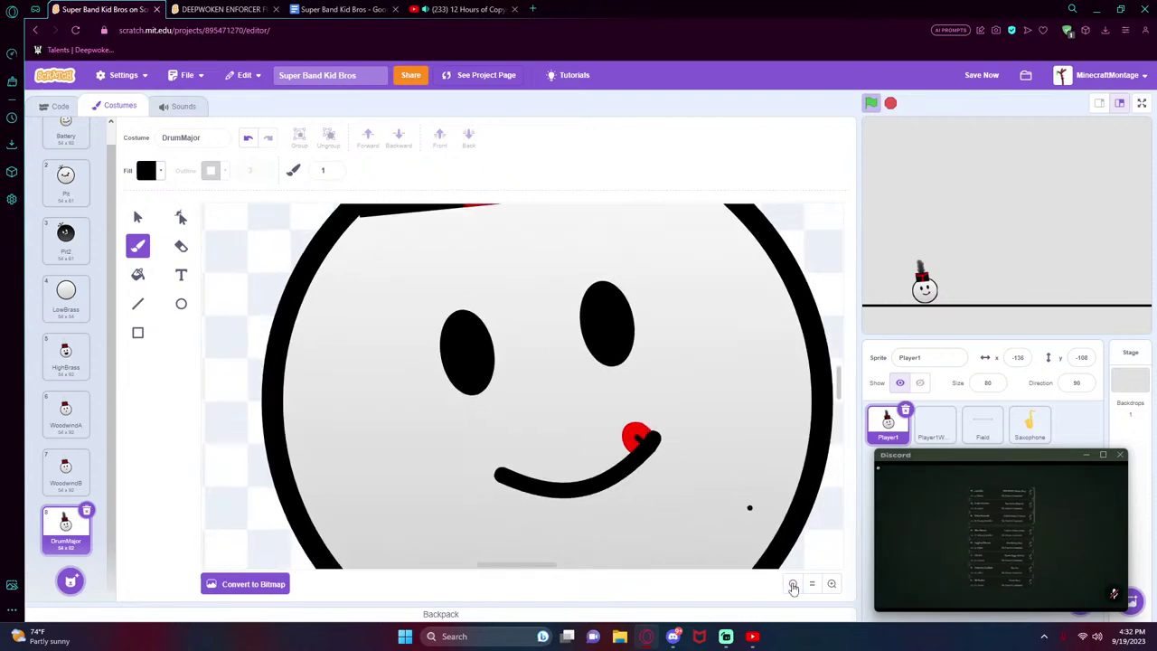
pyautogui.click(792, 583)
pyautogui.click(793, 583)
pyautogui.click(793, 583)
pyautogui.click(793, 584)
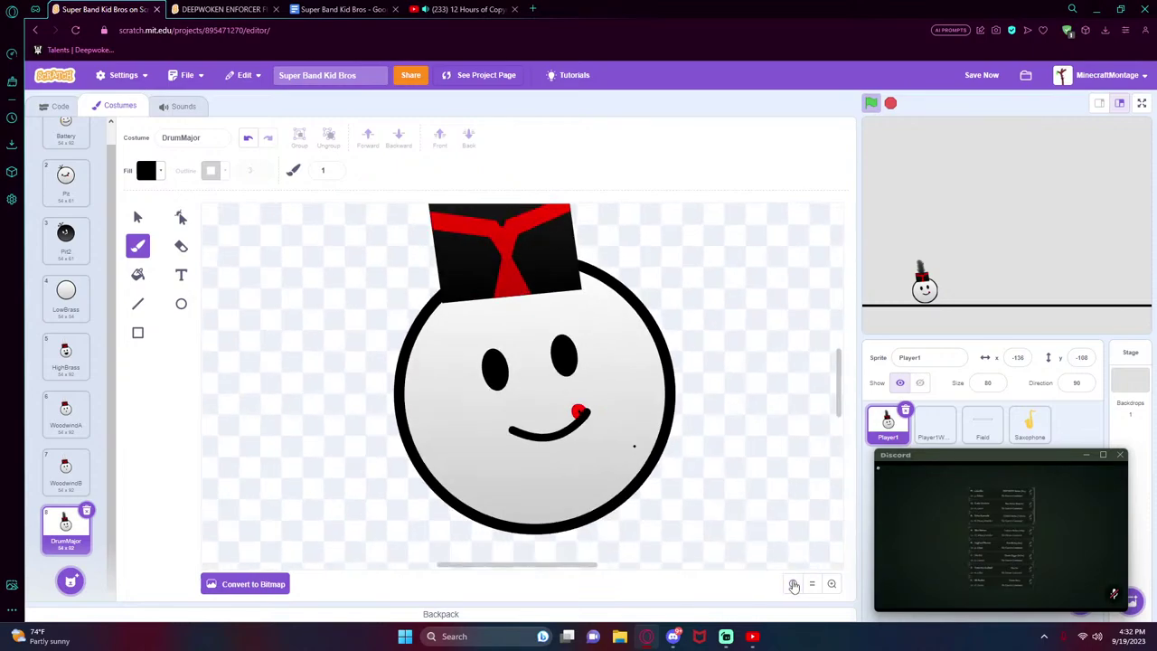
pyautogui.click(793, 584)
pyautogui.click(793, 584)
pyautogui.click(793, 584)
pyautogui.click(793, 584)
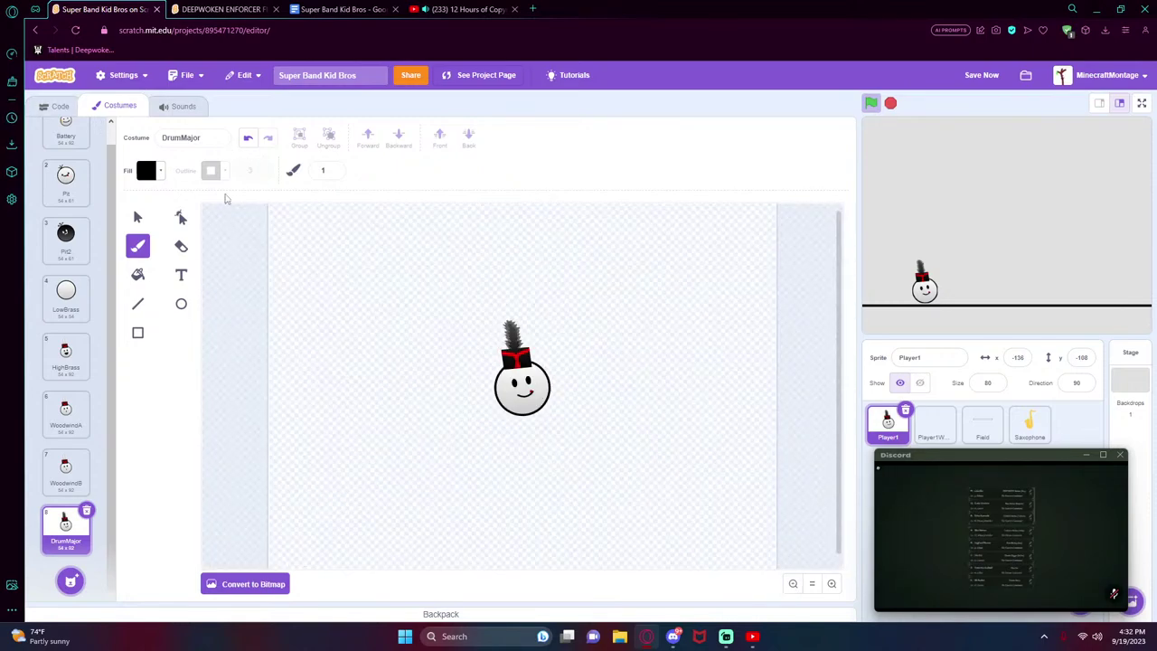
# - Duplicate the DrumMajor costume and delete the smile and tongue from the copy
pyautogui.click(137, 217)
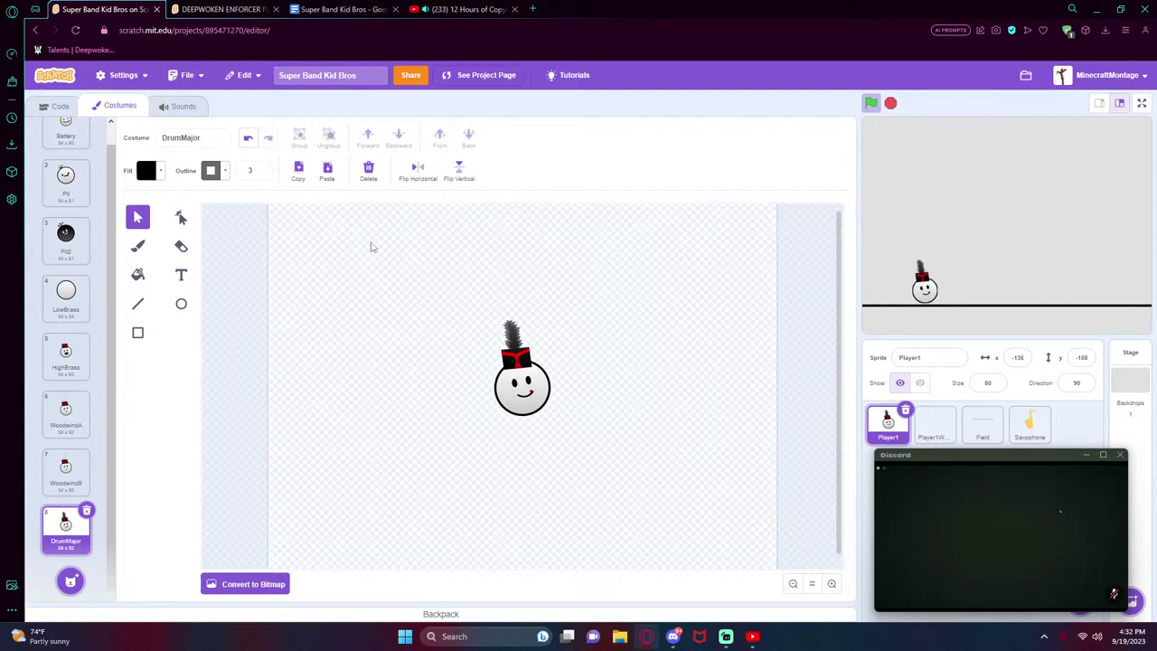
pyautogui.rightClick(64, 533)
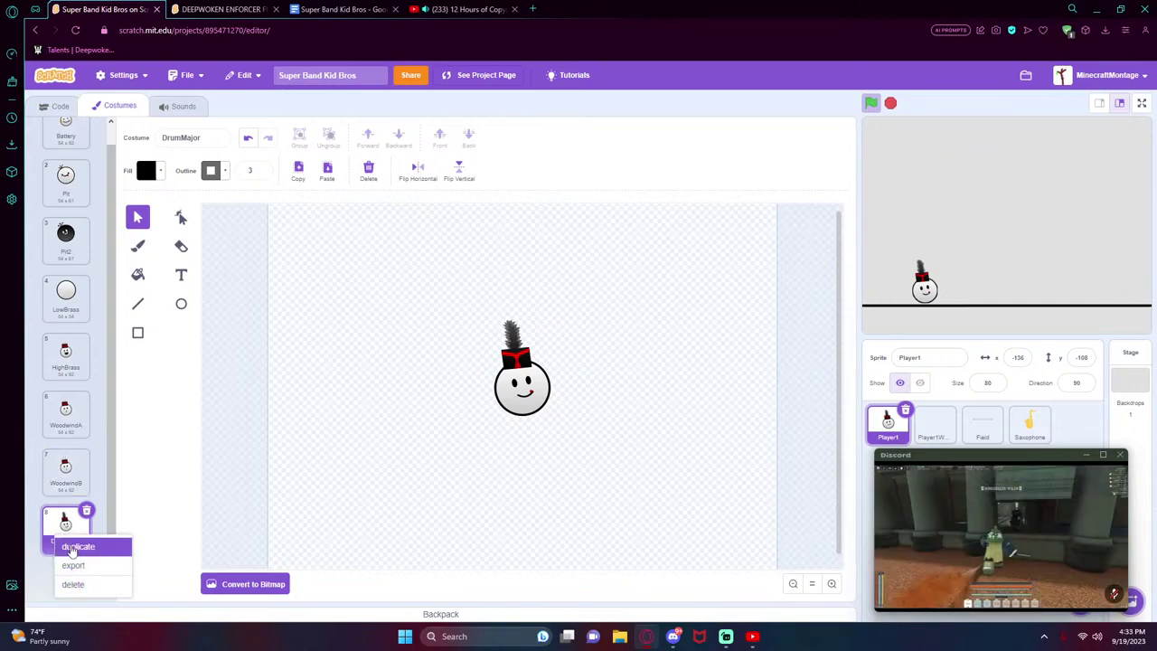
pyautogui.click(76, 547)
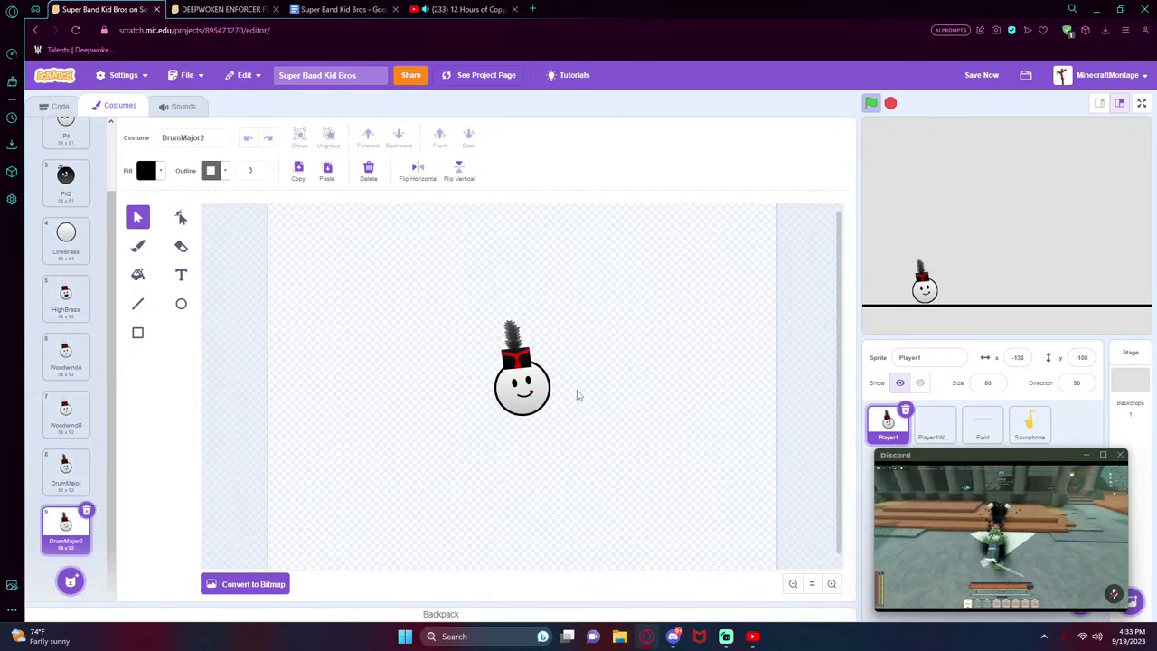
pyautogui.click(527, 395)
pyautogui.press('Delete')
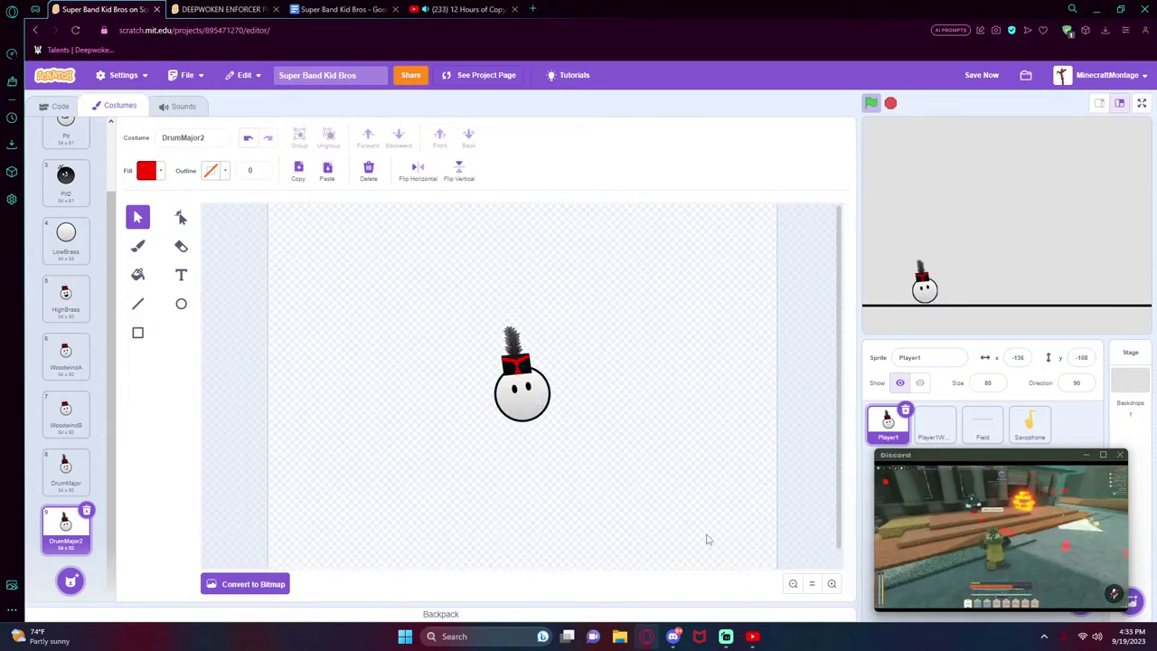
# - Delete both eyes and the hat with its plume from the DrumMajor2 costume, keeping only the plain head
pyautogui.click(831, 583)
pyautogui.click(831, 583)
pyautogui.click(831, 583)
pyautogui.click(832, 583)
pyautogui.click(832, 583)
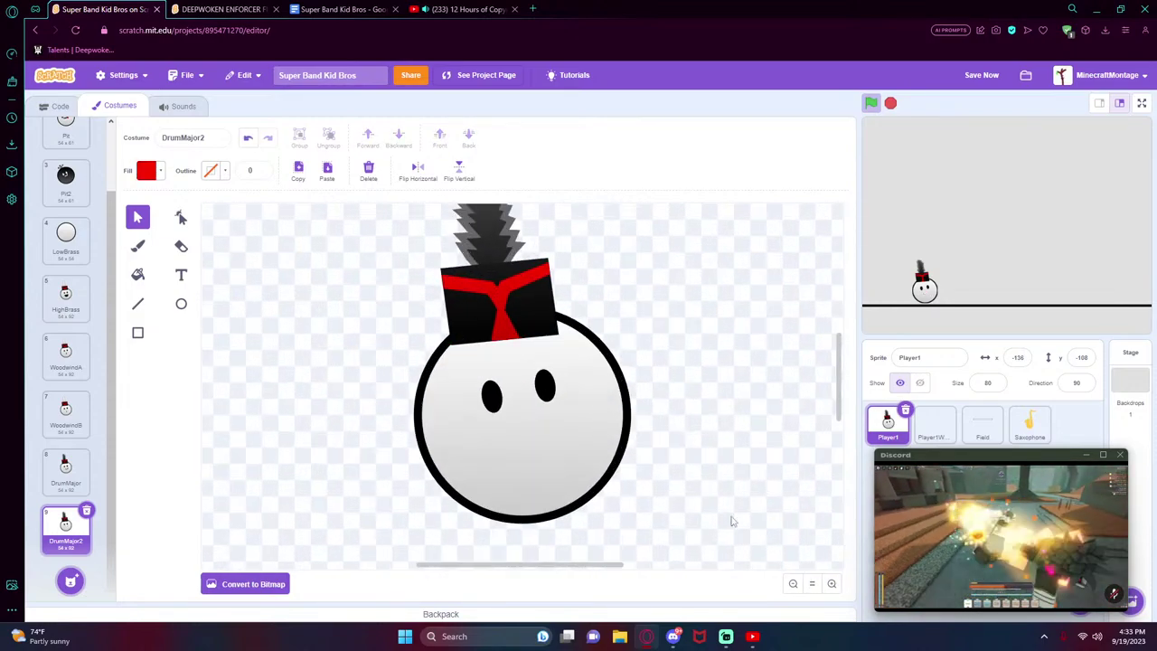
pyautogui.click(542, 387)
pyautogui.press('Delete')
pyautogui.click(493, 396)
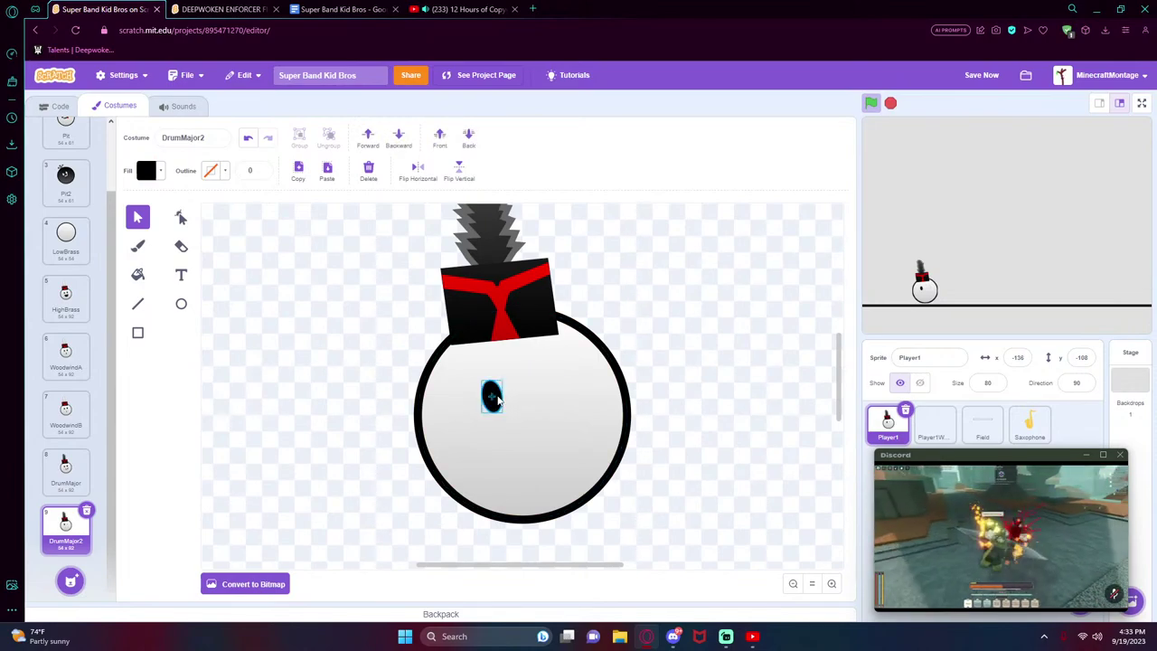
pyautogui.keyDown('shift'); pyautogui.click(496, 277); pyautogui.keyUp('shift')
pyautogui.press('Delete')
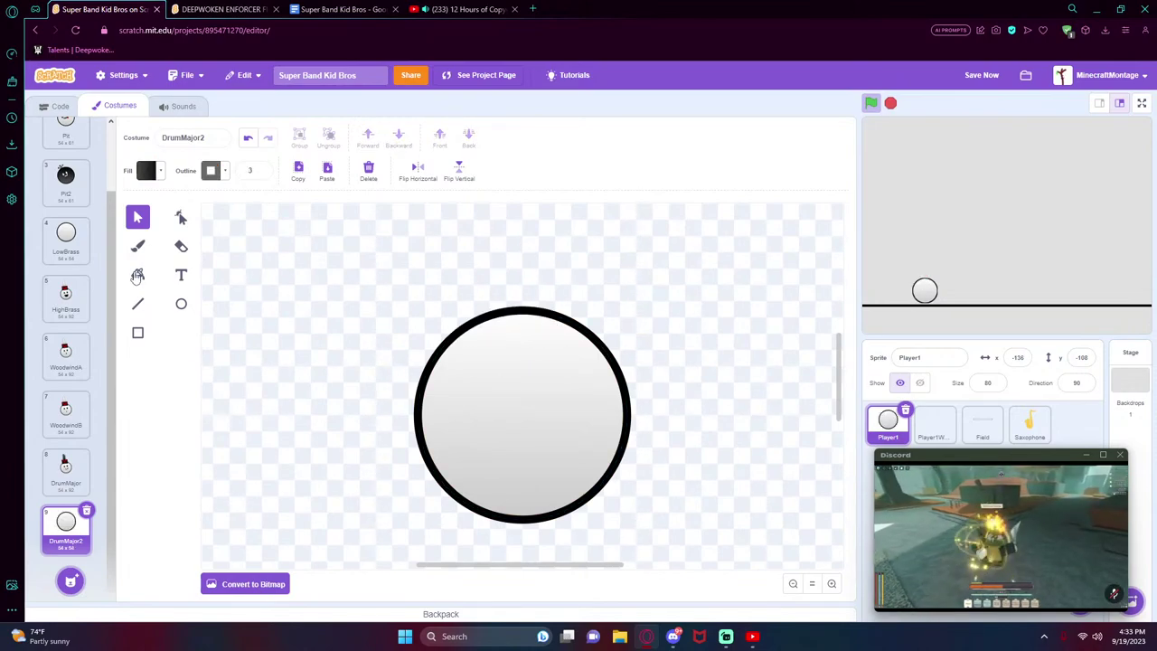
# - Copy the open black mouth from the HighBrass costume into DrumMajor2 and reduce its height slightly
pyautogui.click(65, 237)
pyautogui.click(60, 296)
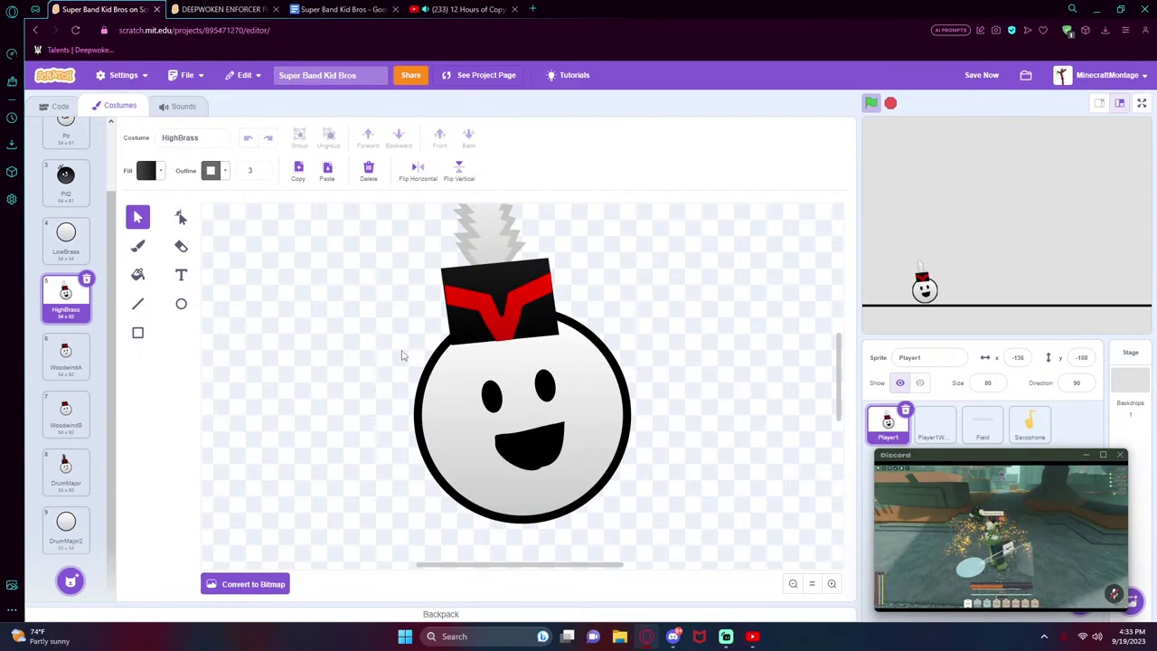
pyautogui.click(526, 455)
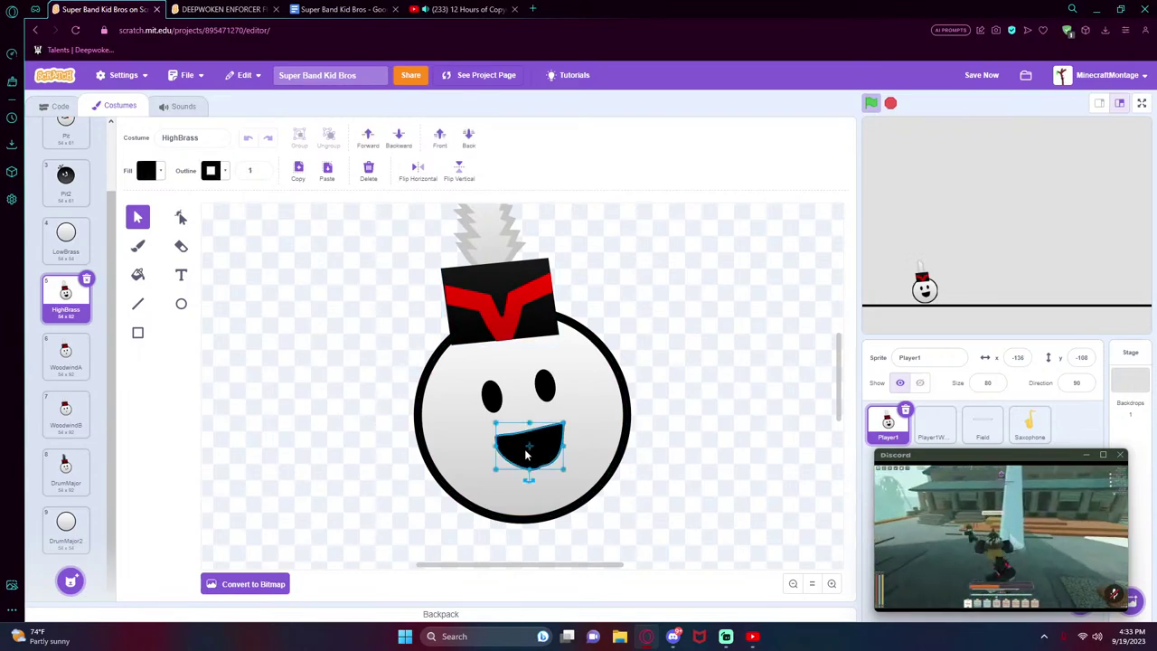
pyautogui.hotkey('ctrl', 'c')
pyautogui.click(73, 530)
pyautogui.hotkey('ctrl', 'v')
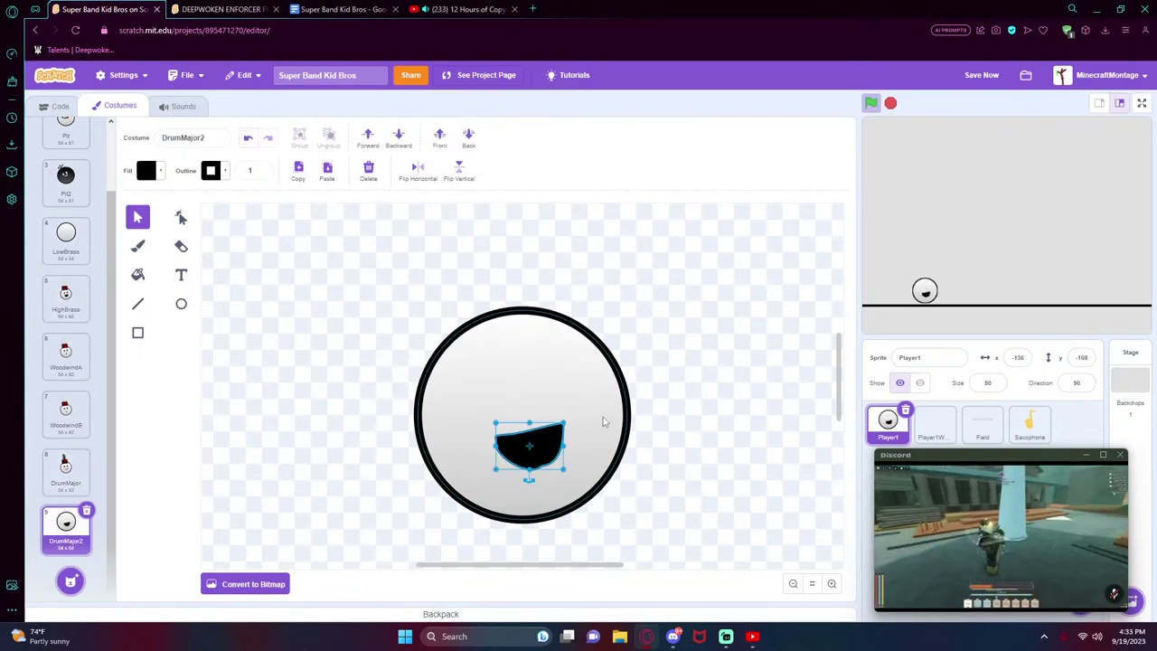
pyautogui.moveTo(528, 479); pyautogui.dragTo(537, 442)
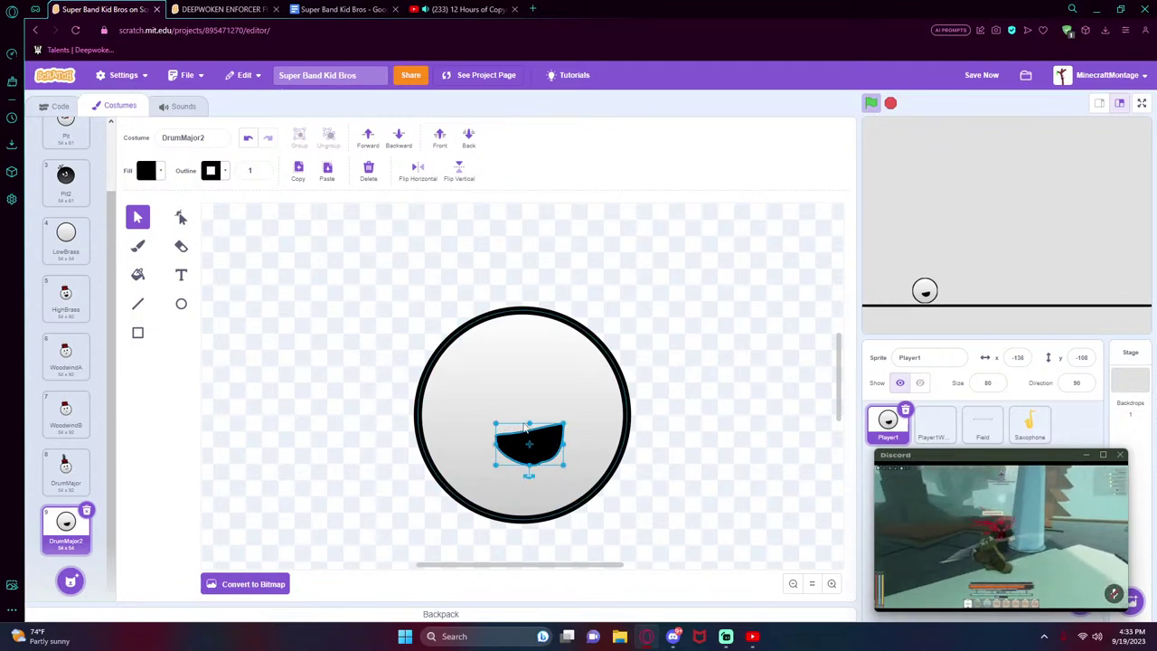
pyautogui.moveTo(527, 429); pyautogui.dragTo(528, 432)
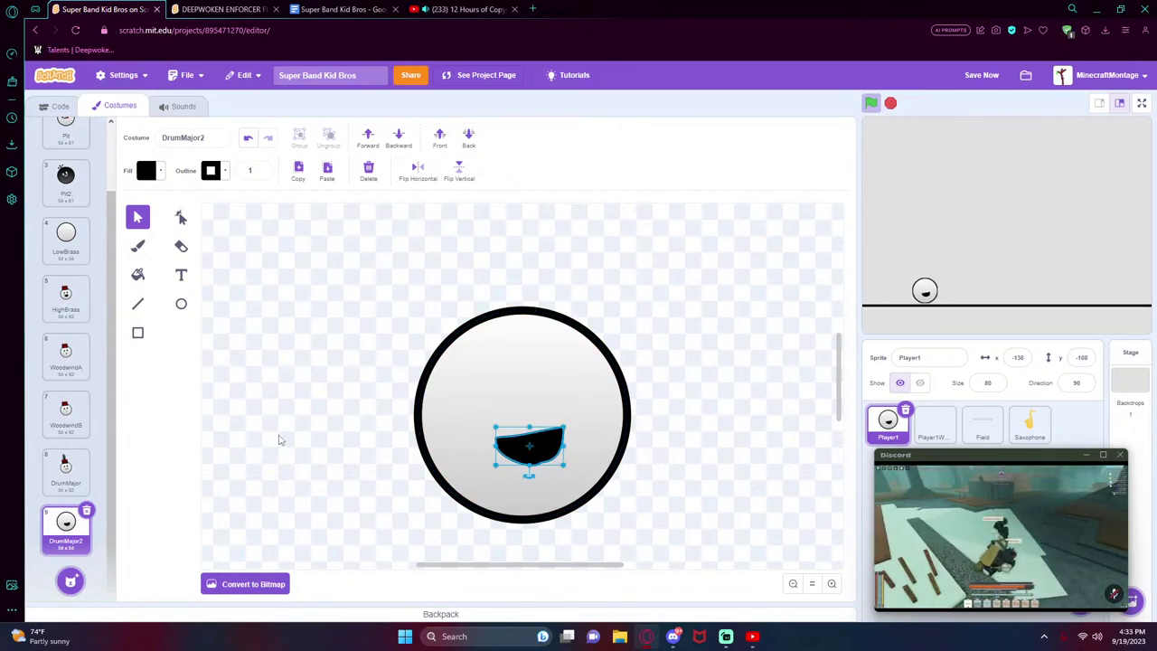
# - Copy both black eyes one at a time from the WoodwindA costume onto the DrumMajor2 head
pyautogui.click(80, 186)
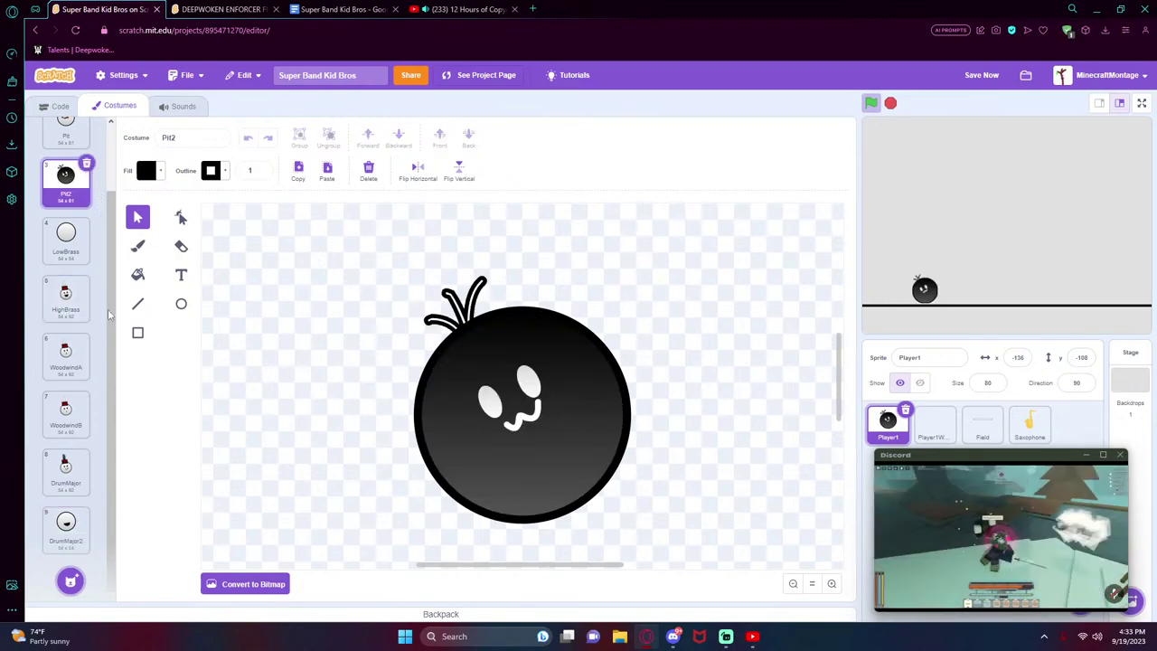
pyautogui.click(66, 468)
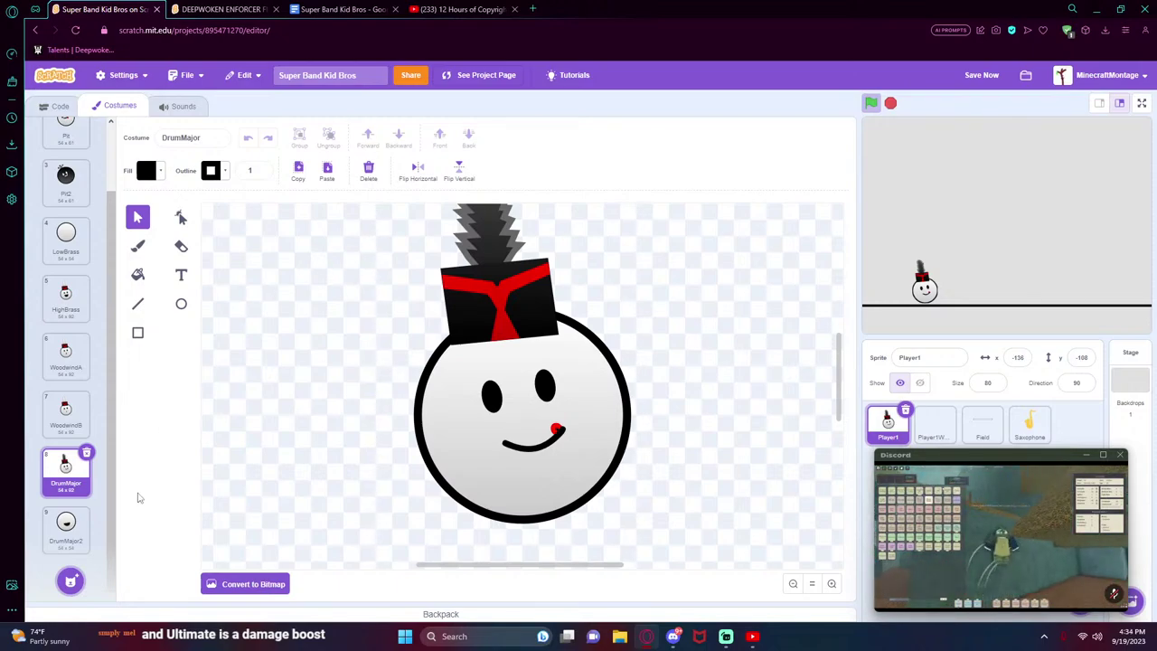
pyautogui.click(61, 526)
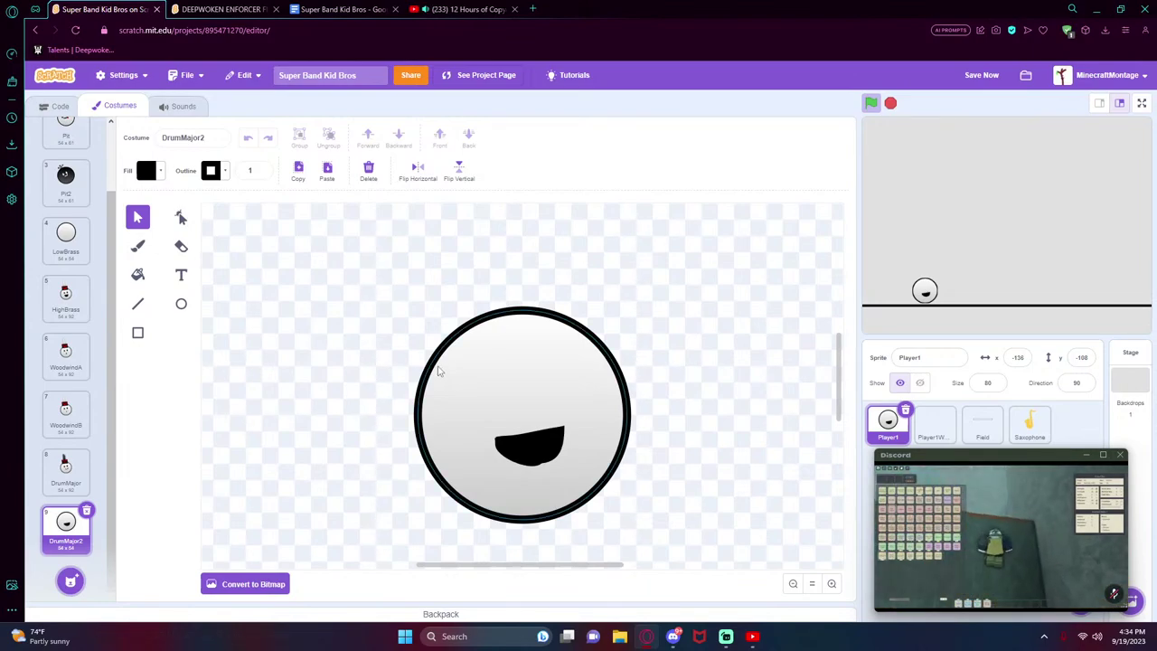
pyautogui.click(63, 355)
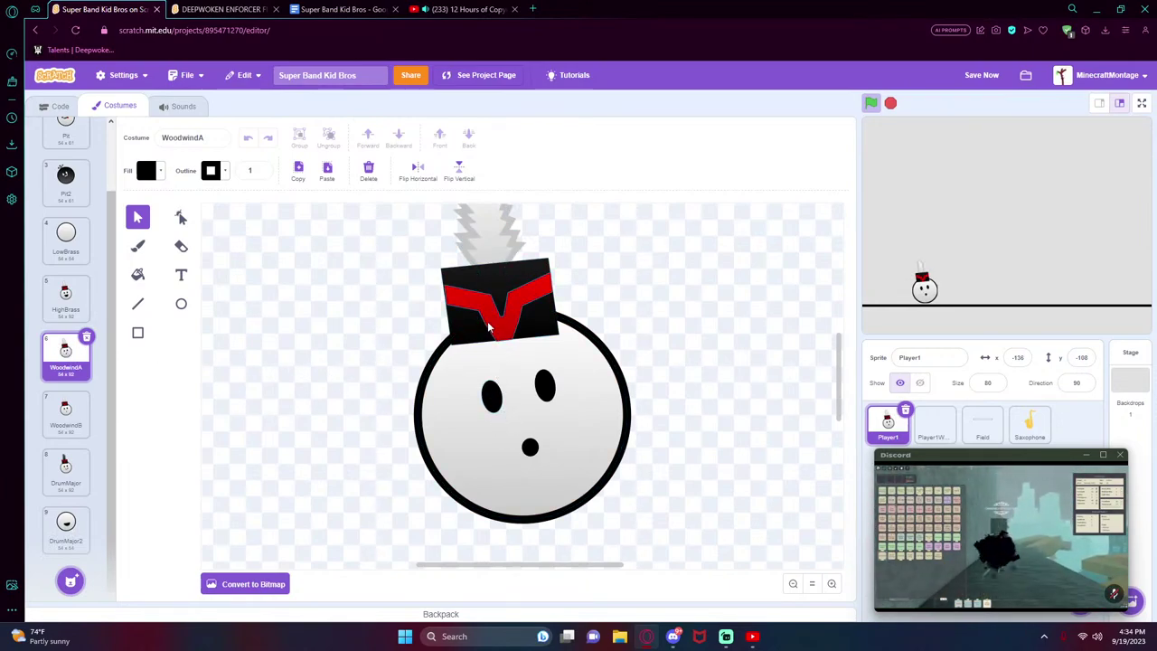
pyautogui.click(492, 404)
pyautogui.hotkey('ctrl', 'c')
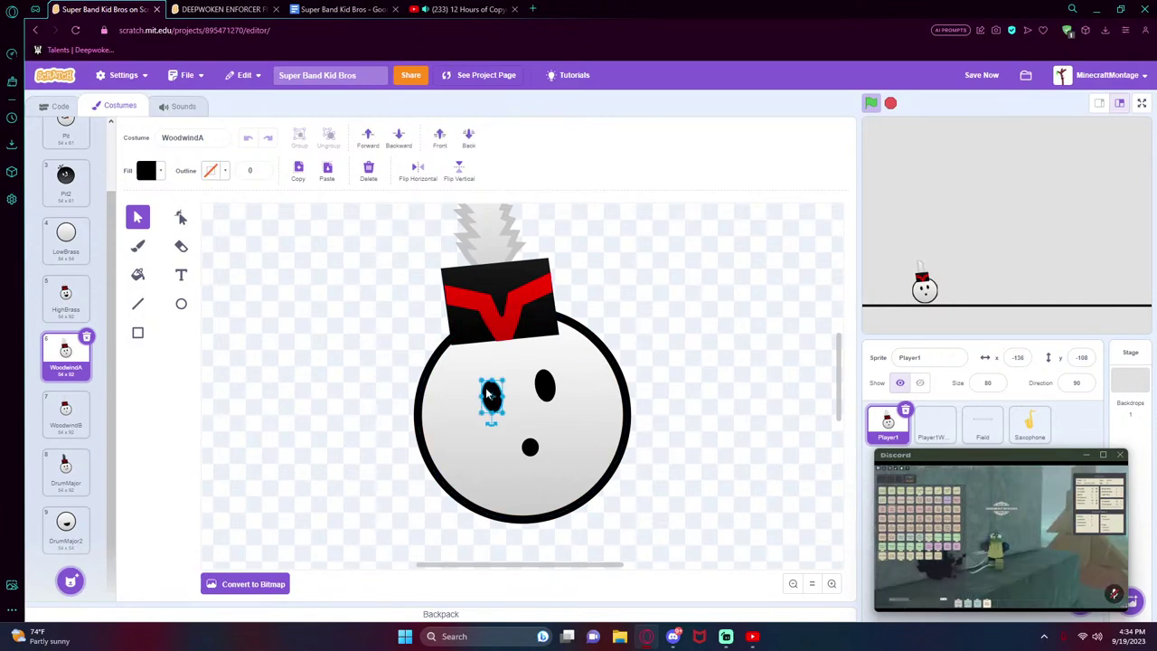
pyautogui.click(65, 524)
pyautogui.hotkey('ctrl', 'v')
pyautogui.click(66, 357)
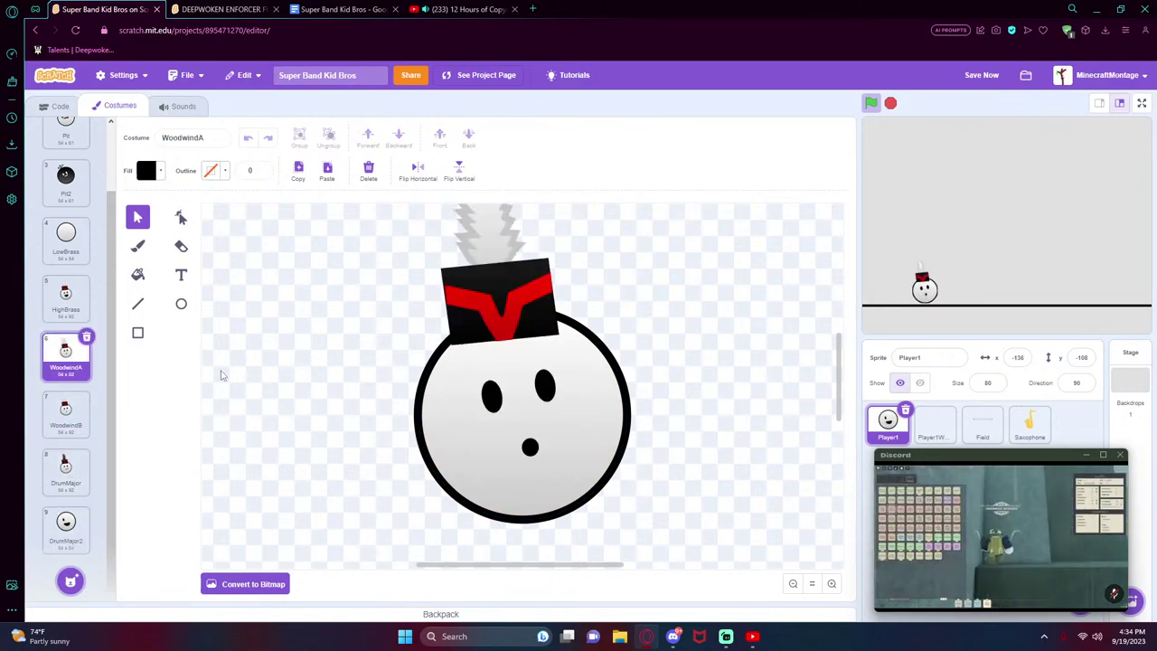
pyautogui.hotkey('ctrl', 'v')
pyautogui.click(65, 524)
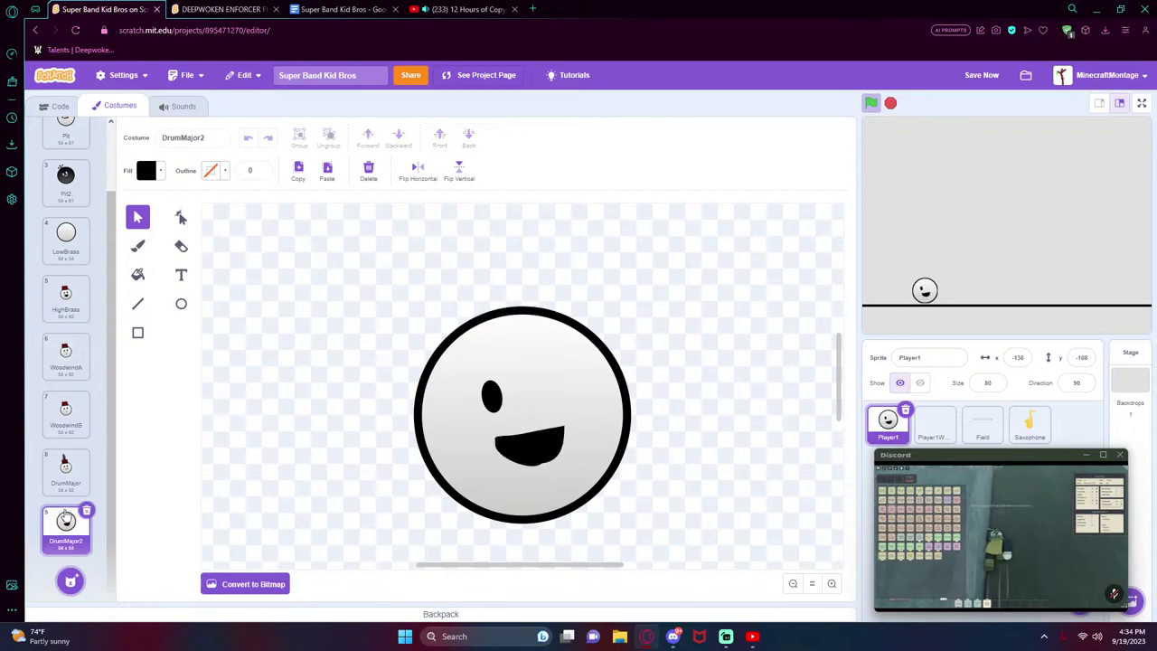
pyautogui.hotkey('ctrl', 'v')
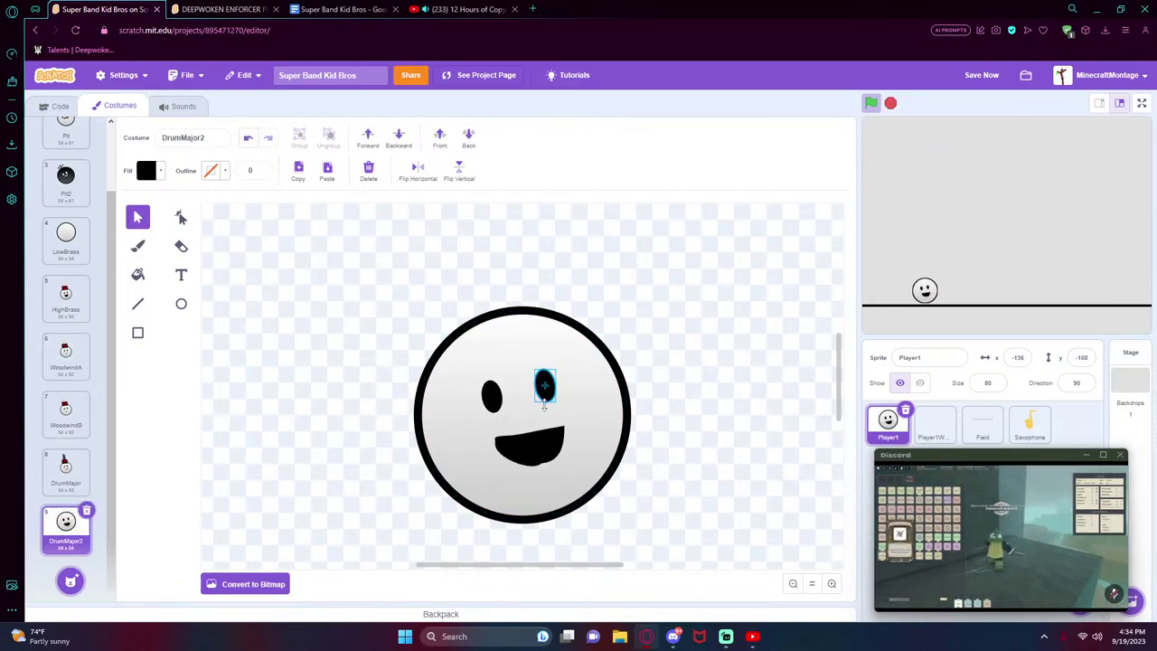
# - Stretch one DrumMajor2 eye slightly taller, delete the other eye and replace it with a copy of the taller one
pyautogui.moveTo(544, 408); pyautogui.dragTo(546, 412)
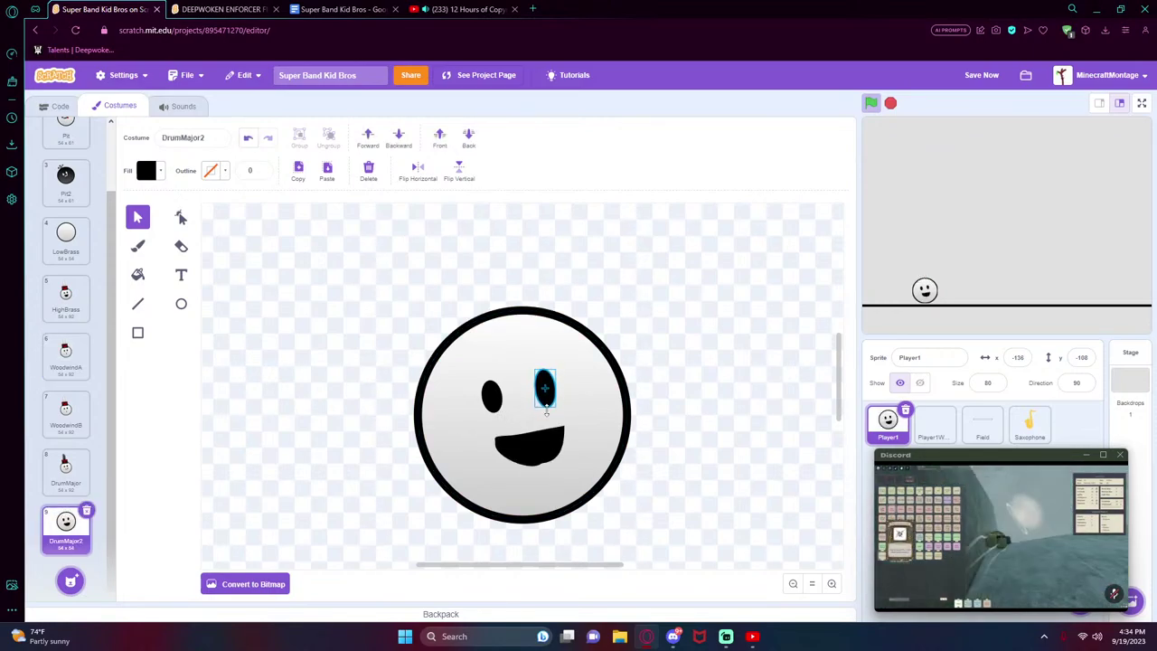
pyautogui.click(491, 395)
pyautogui.press('Delete')
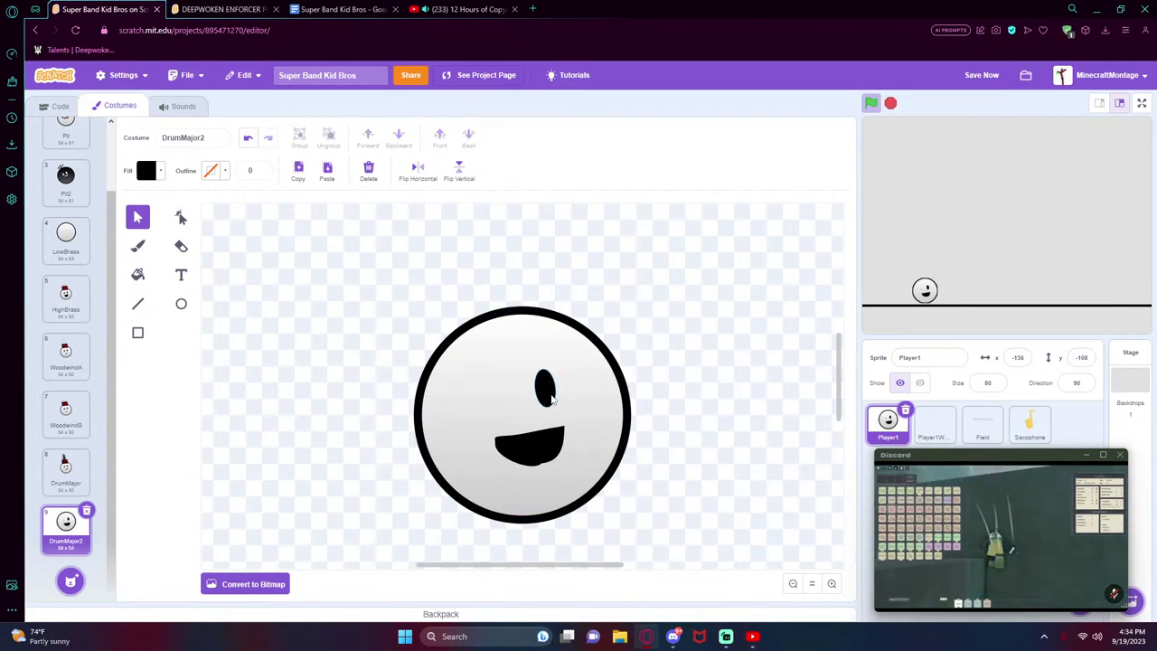
pyautogui.moveTo(546, 396); pyautogui.dragTo(484, 385)
pyautogui.hotkey('ctrl', 'c')
pyautogui.hotkey('ctrl', 'v')
pyautogui.click(673, 431)
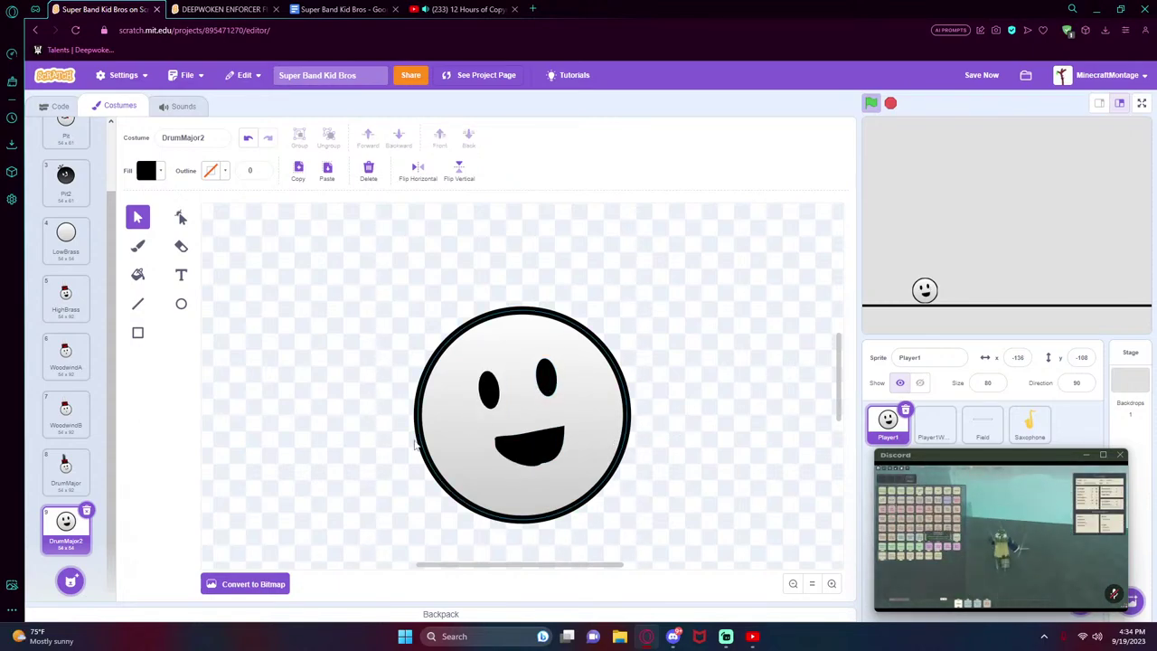
# - Set up the brush with size 4 in the DrumMajor2 costume
pyautogui.click(66, 476)
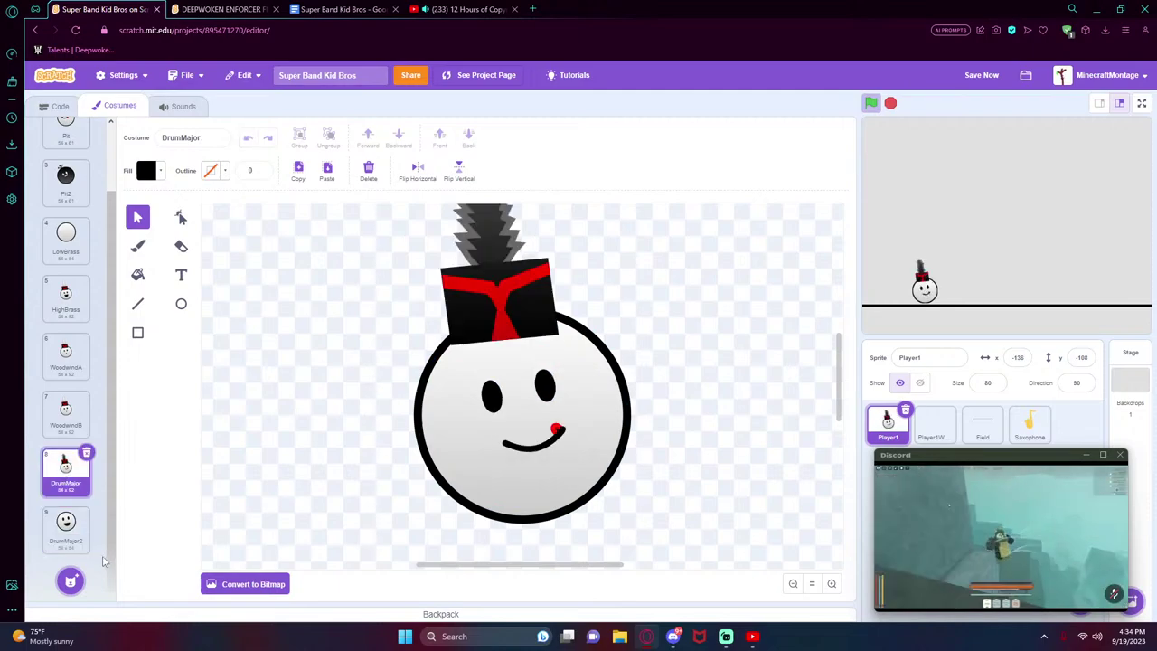
pyautogui.click(66, 524)
pyautogui.click(137, 246)
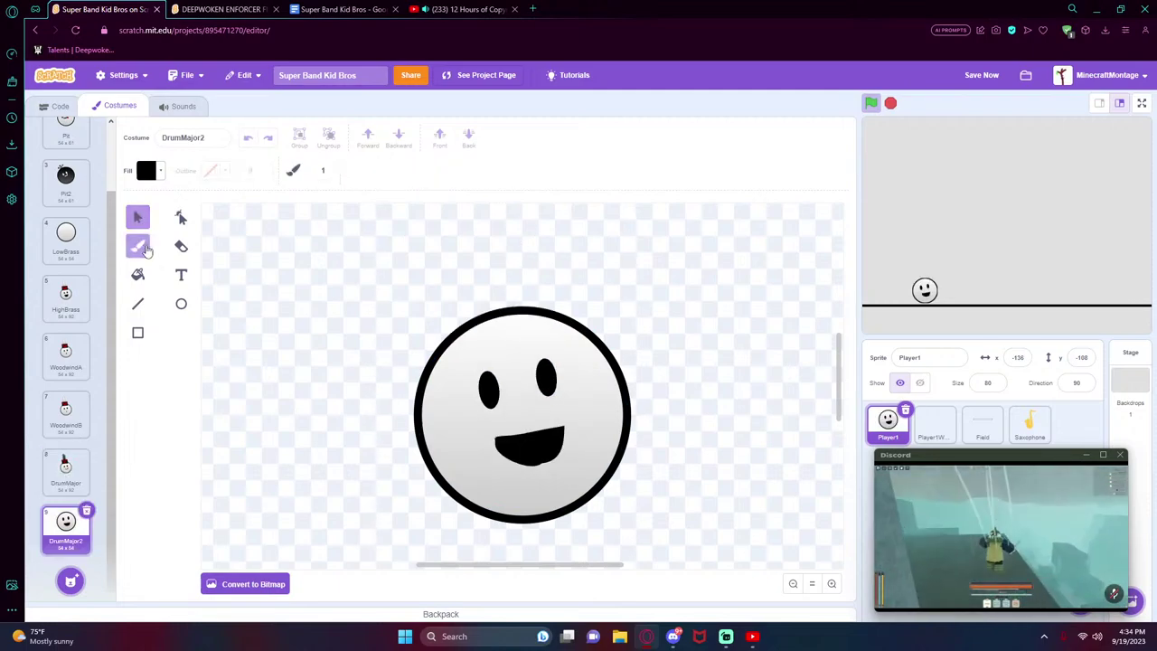
pyautogui.click(334, 171)
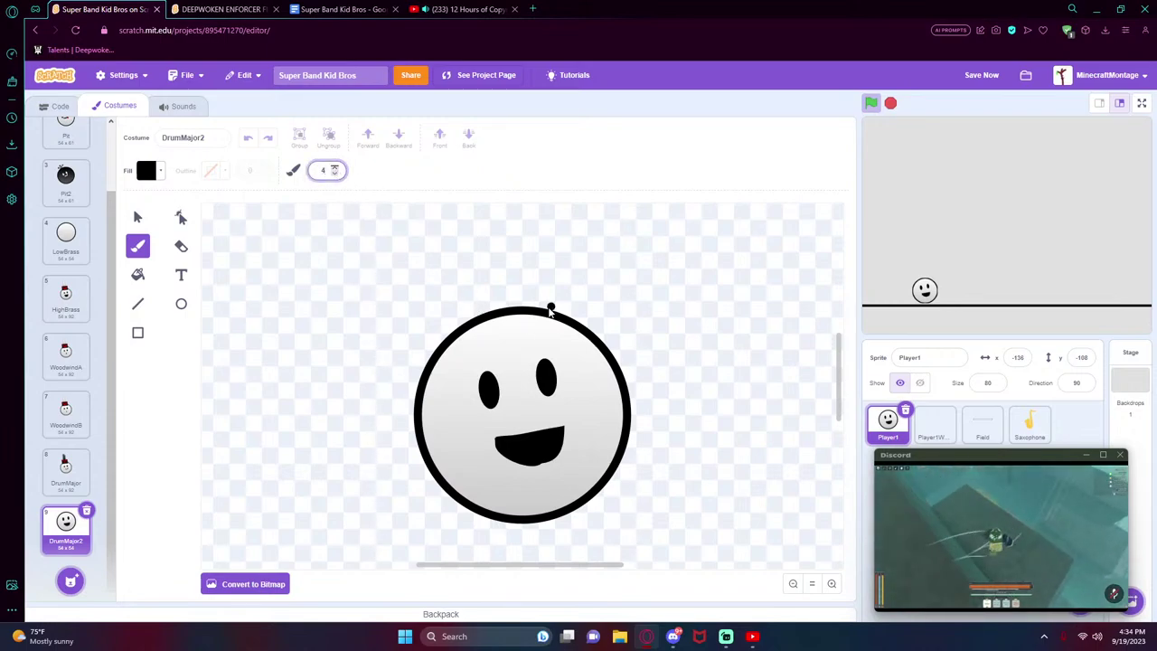
# - Set the brush colour to red with saturation and brightness 100, and undo a trial stroke along the top of the head
pyautogui.click(155, 171)
pyautogui.moveTo(110, 290); pyautogui.dragTo(142, 288)
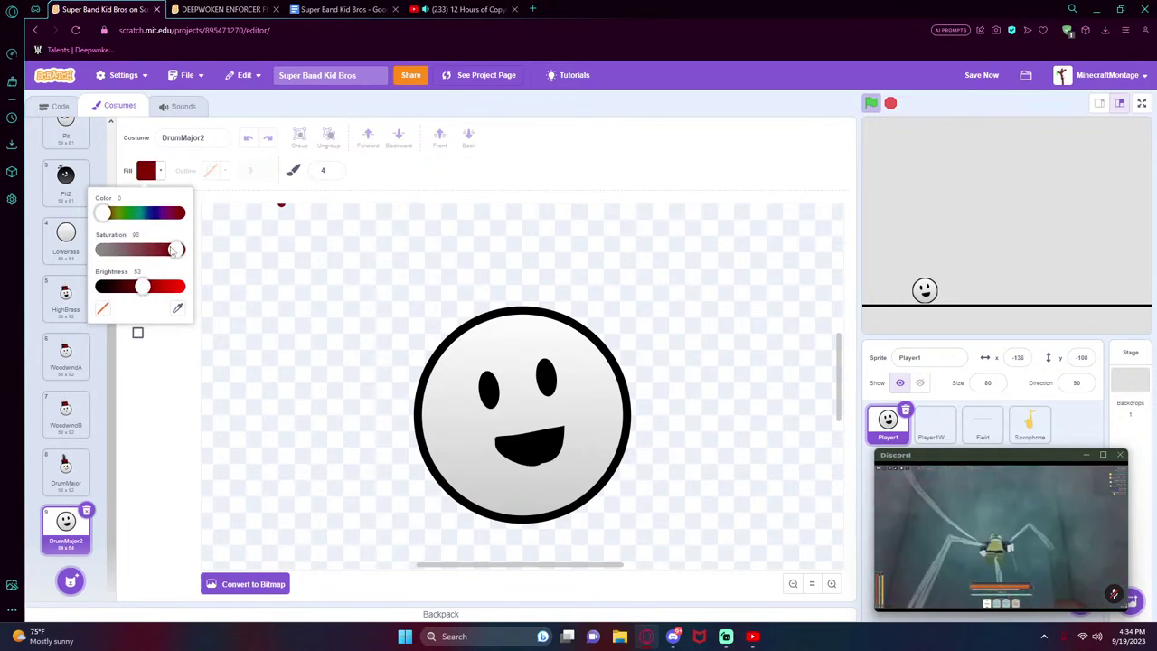
pyautogui.moveTo(177, 249); pyautogui.dragTo(100, 249)
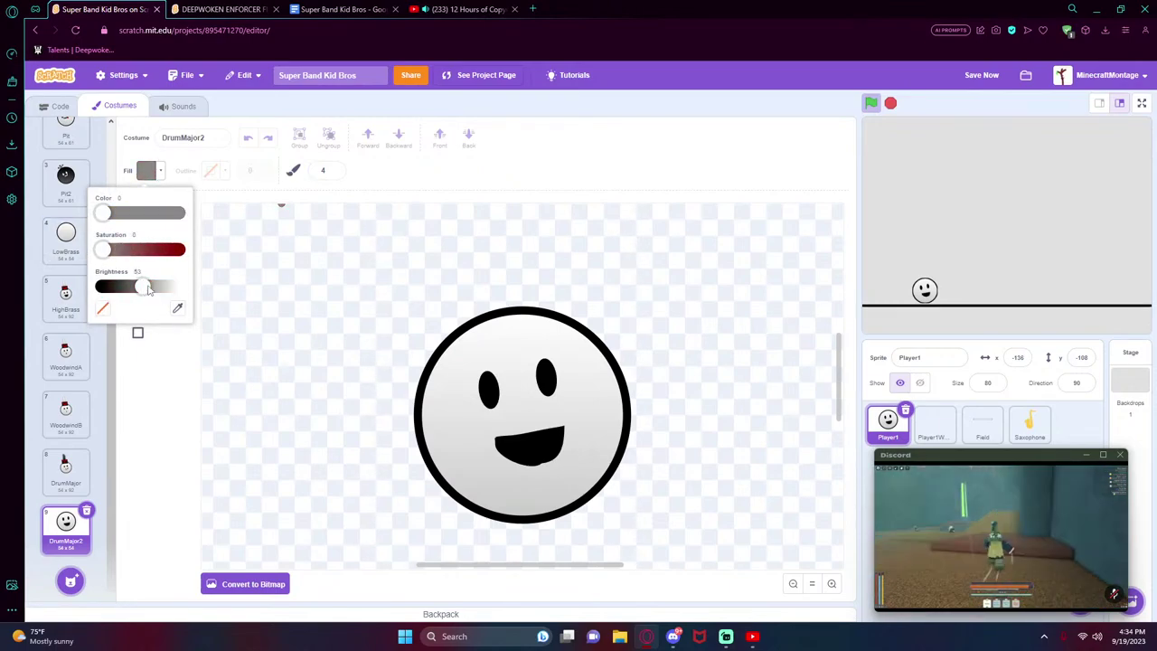
pyautogui.moveTo(150, 287); pyautogui.dragTo(246, 298)
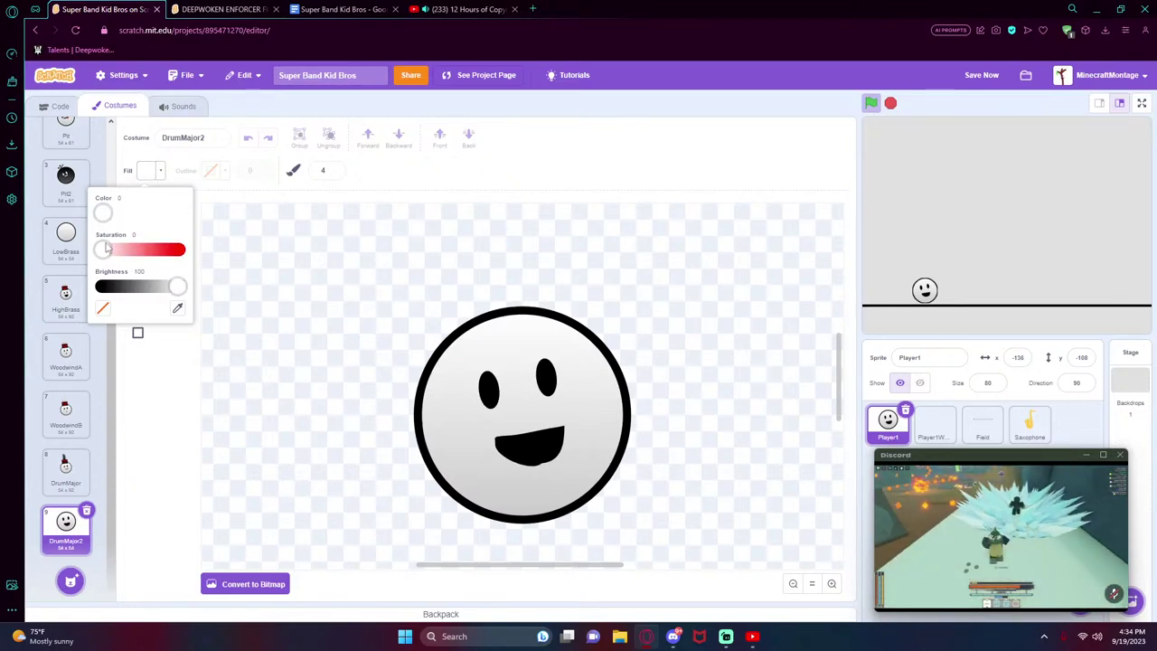
pyautogui.moveTo(107, 250); pyautogui.dragTo(181, 252)
pyautogui.moveTo(514, 315); pyautogui.dragTo(441, 347)
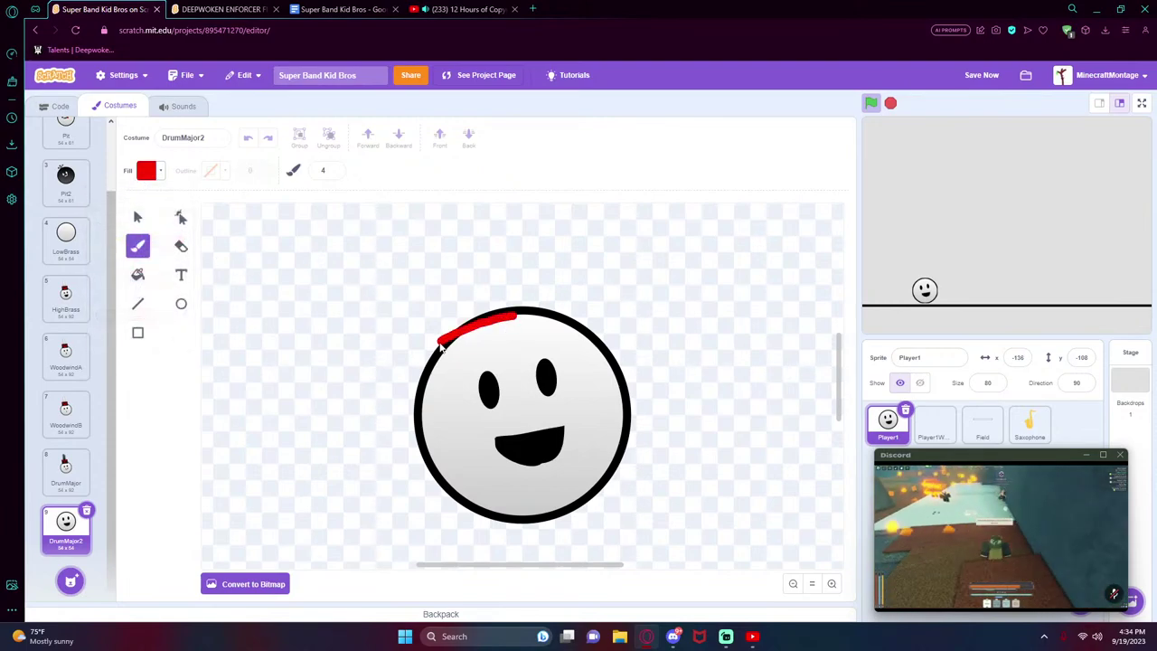
pyautogui.hotkey('ctrl', 'z')
# - Set the brush colour to purple with colour value 73 and saturation 68
pyautogui.click(148, 172)
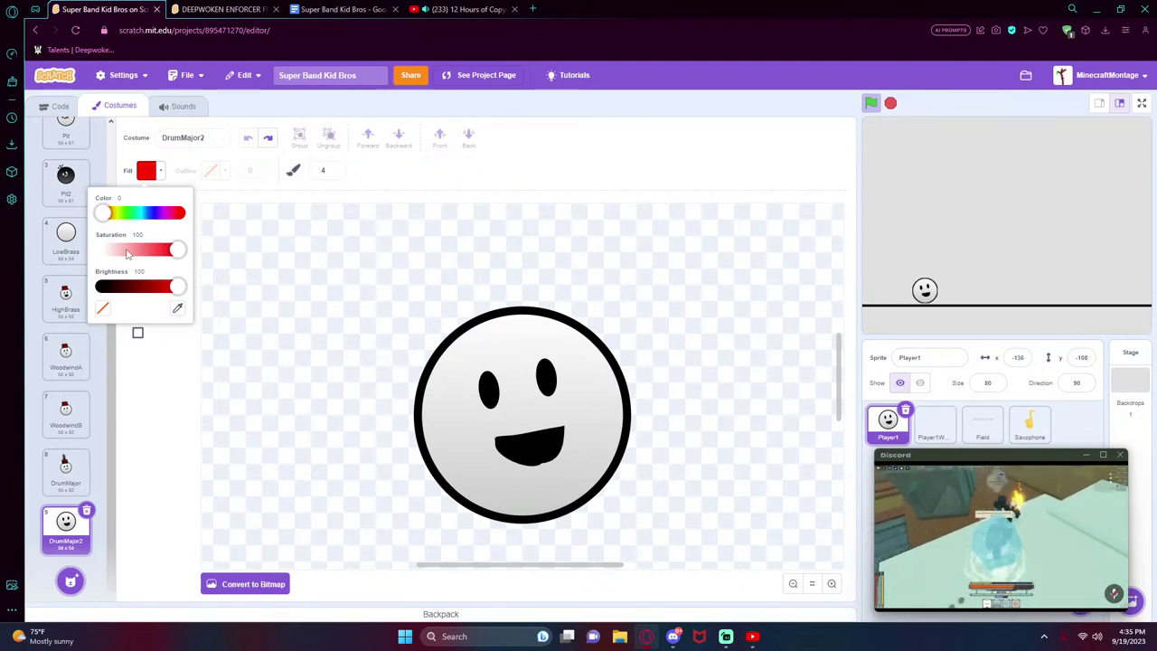
pyautogui.moveTo(106, 214); pyautogui.dragTo(97, 222)
pyautogui.moveTo(177, 250); pyautogui.dragTo(129, 257)
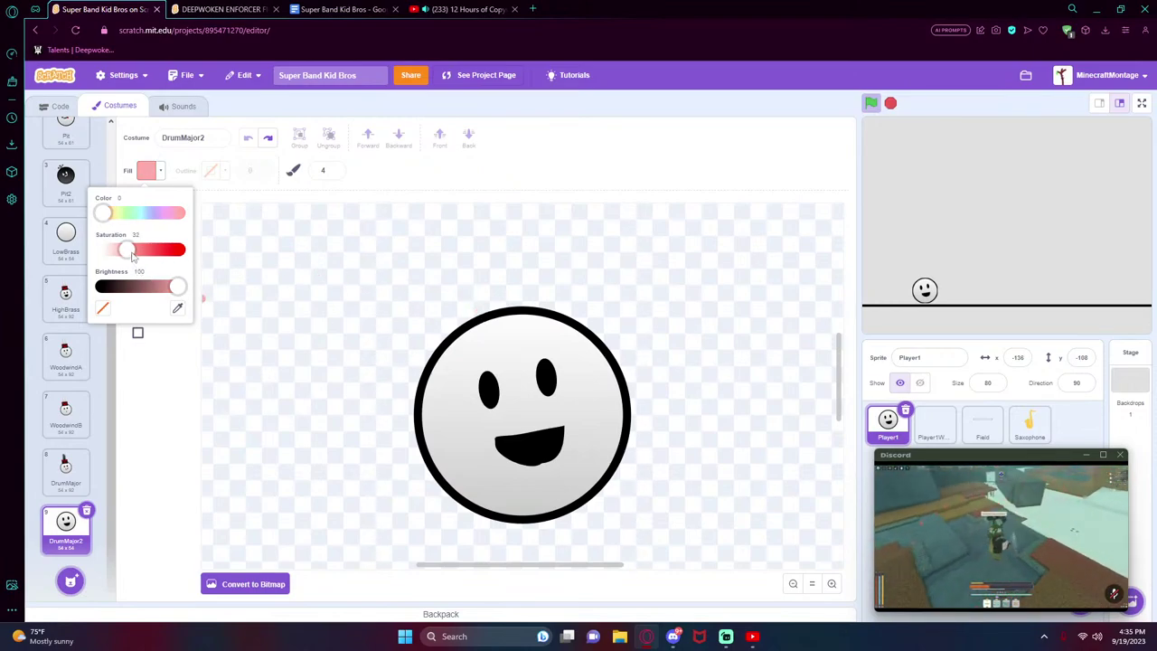
pyautogui.moveTo(132, 257)
pyautogui.mouseDown()
pyautogui.moveTo(192, 261)
pyautogui.moveTo(154, 257)
pyautogui.mouseUp()
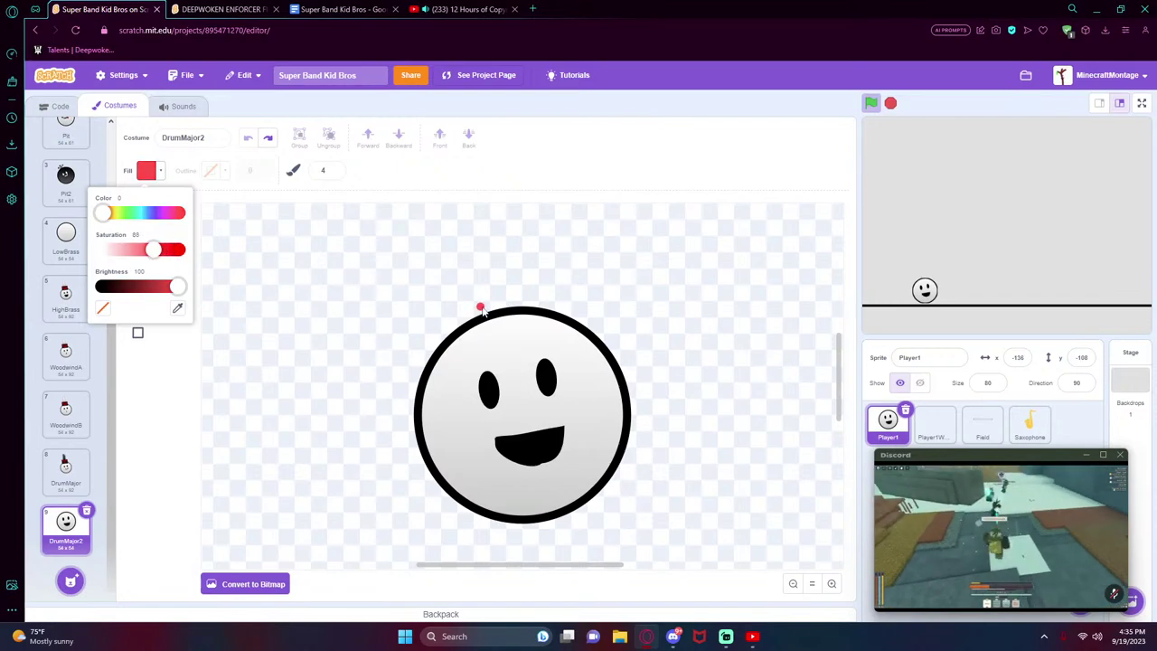
pyautogui.click(158, 215)
pyautogui.moveTo(158, 217); pyautogui.dragTo(161, 215)
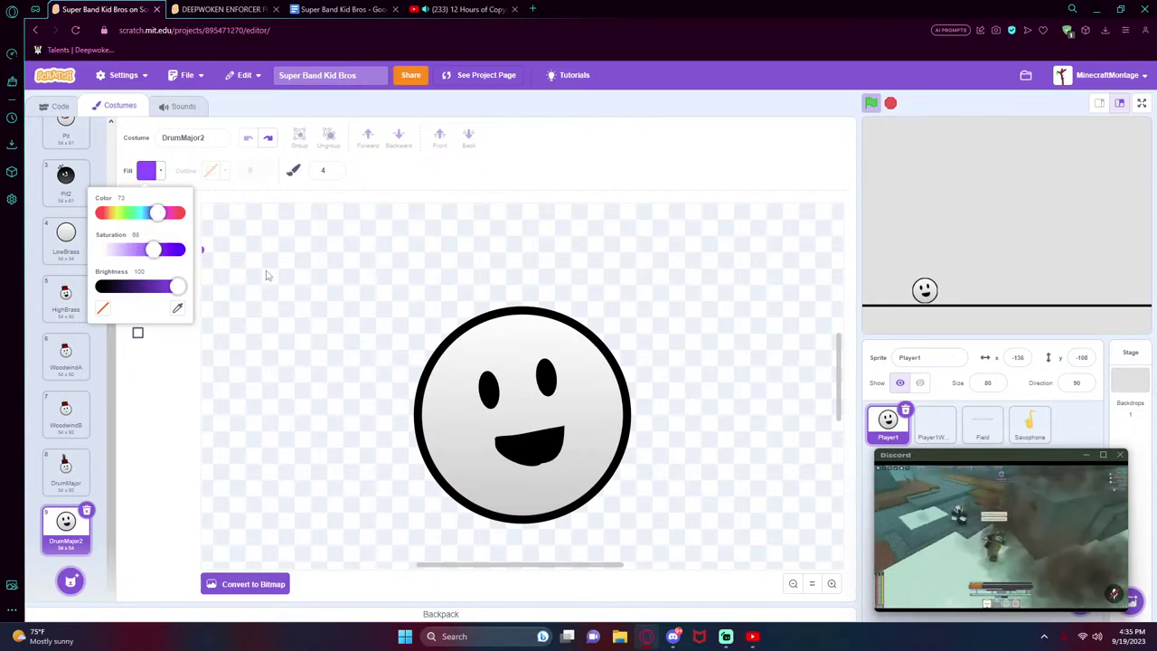
# - Paint jagged purple hair along the top and back of the DrumMajor2 head, thickening its outer and inner edges
pyautogui.moveTo(562, 323)
pyautogui.mouseDown()
pyautogui.moveTo(504, 323)
pyautogui.moveTo(456, 344)
pyautogui.moveTo(468, 331)
pyautogui.moveTo(425, 409)
pyautogui.moveTo(434, 380)
pyautogui.moveTo(422, 447)
pyautogui.moveTo(414, 409)
pyautogui.moveTo(426, 387)
pyautogui.moveTo(419, 403)
pyautogui.mouseUp()
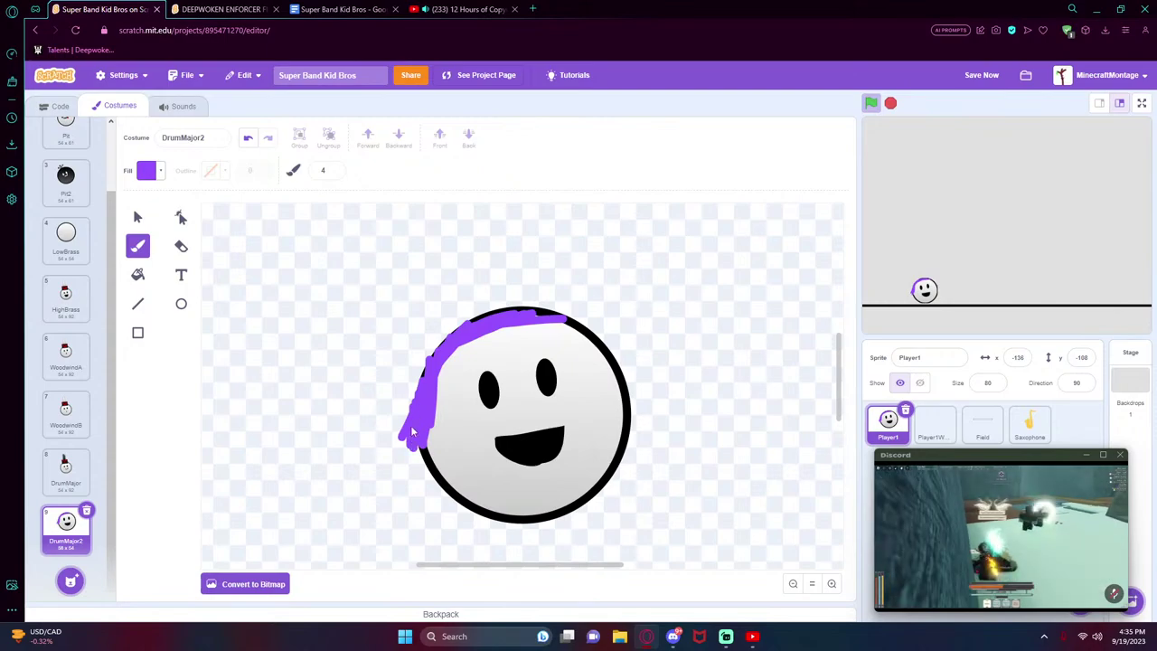
pyautogui.moveTo(414, 433)
pyautogui.mouseDown()
pyautogui.moveTo(421, 361)
pyautogui.moveTo(440, 353)
pyautogui.mouseUp()
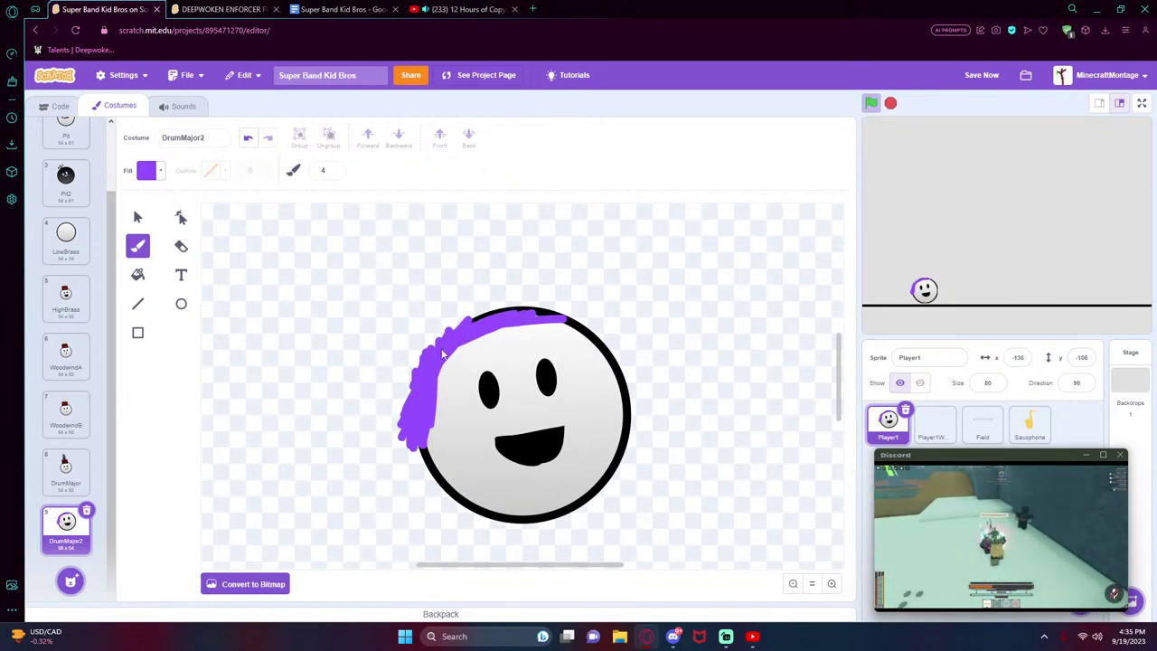
pyautogui.moveTo(492, 316)
pyautogui.mouseDown()
pyautogui.moveTo(499, 306)
pyautogui.moveTo(479, 329)
pyautogui.moveTo(509, 300)
pyautogui.moveTo(533, 300)
pyautogui.moveTo(514, 323)
pyautogui.moveTo(566, 318)
pyautogui.moveTo(544, 306)
pyautogui.mouseUp()
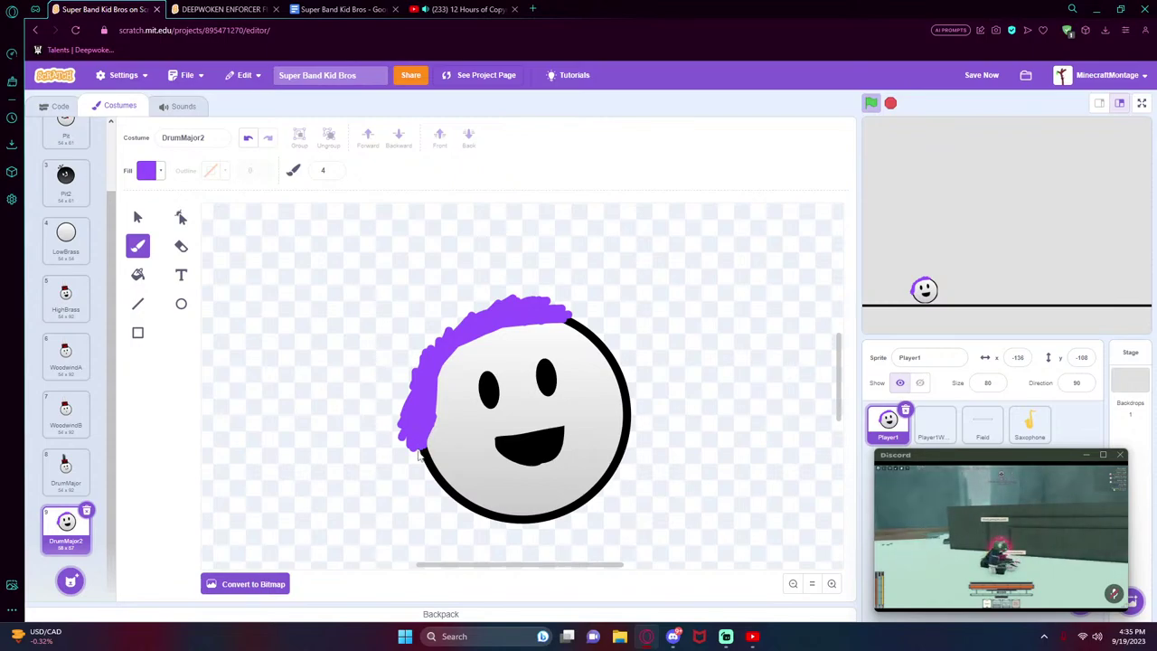
pyautogui.moveTo(409, 459)
pyautogui.mouseDown()
pyautogui.moveTo(408, 432)
pyautogui.moveTo(415, 461)
pyautogui.moveTo(432, 435)
pyautogui.moveTo(431, 449)
pyautogui.moveTo(441, 389)
pyautogui.moveTo(441, 408)
pyautogui.mouseUp()
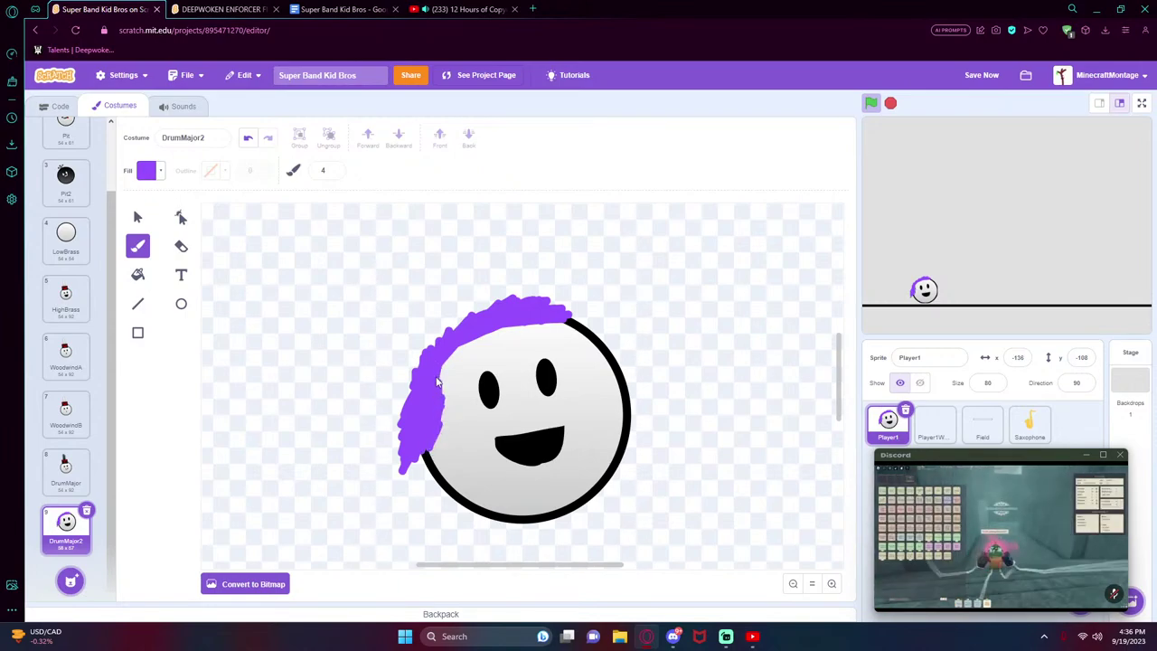
pyautogui.moveTo(469, 345)
pyautogui.mouseDown()
pyautogui.moveTo(454, 365)
pyautogui.moveTo(492, 332)
pyautogui.moveTo(478, 347)
pyautogui.moveTo(508, 331)
pyautogui.moveTo(494, 344)
pyautogui.moveTo(561, 331)
pyautogui.mouseUp()
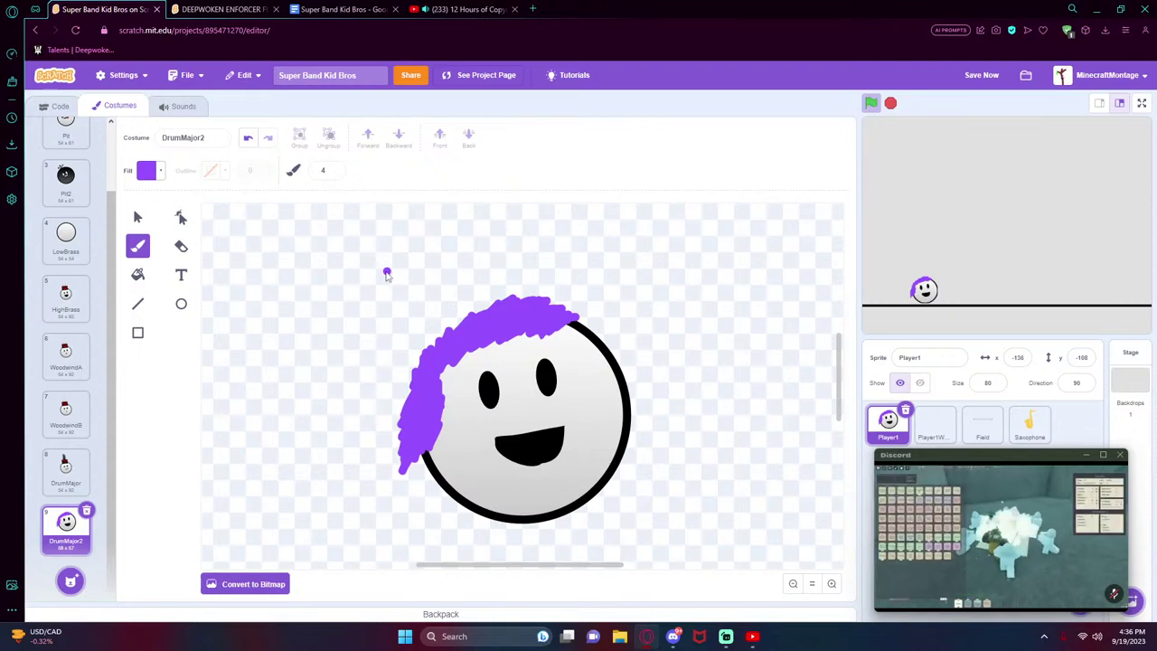
# - Delete the painted purple hair from the DrumMajor2 costume
pyautogui.click(138, 217)
pyautogui.click(479, 336)
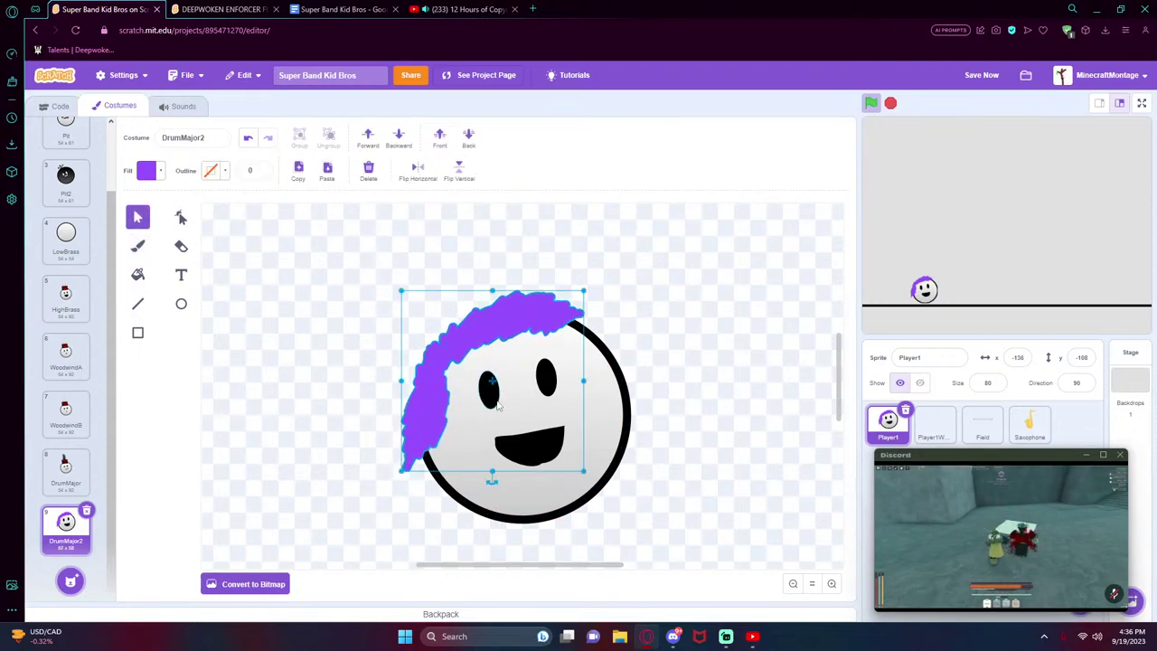
pyautogui.press('Delete')
# - Copy the black hair tuft from the Pit costume and paste it onto the head in the DrumMajor2 costume
pyautogui.scroll(2, 56, 371)
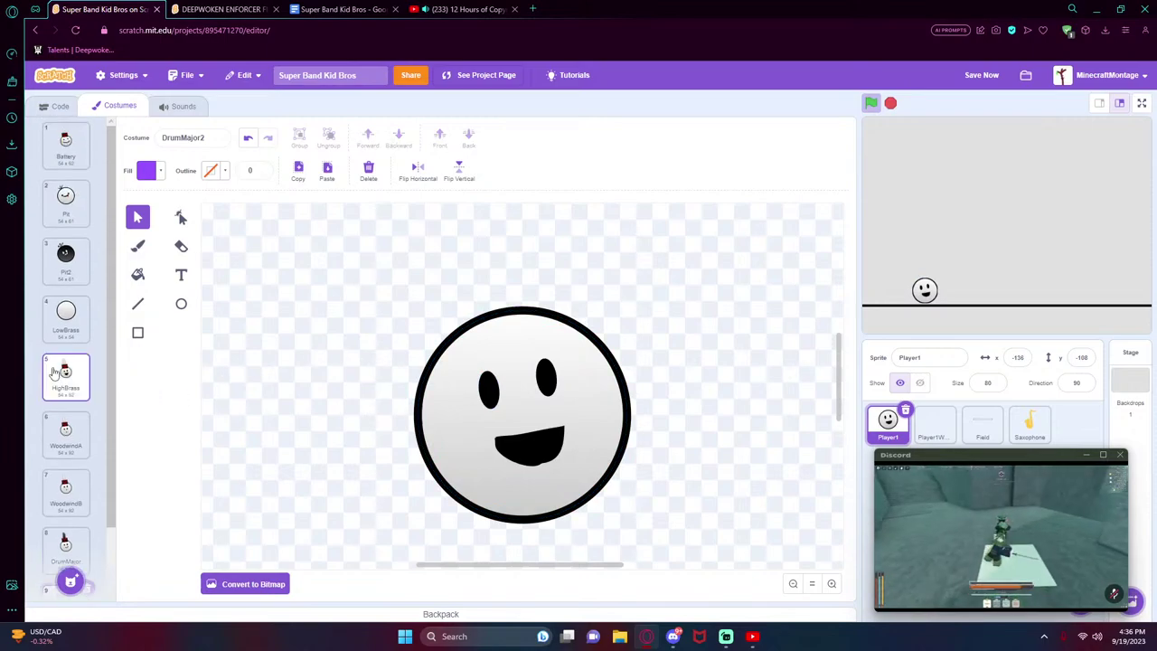
pyautogui.click(65, 216)
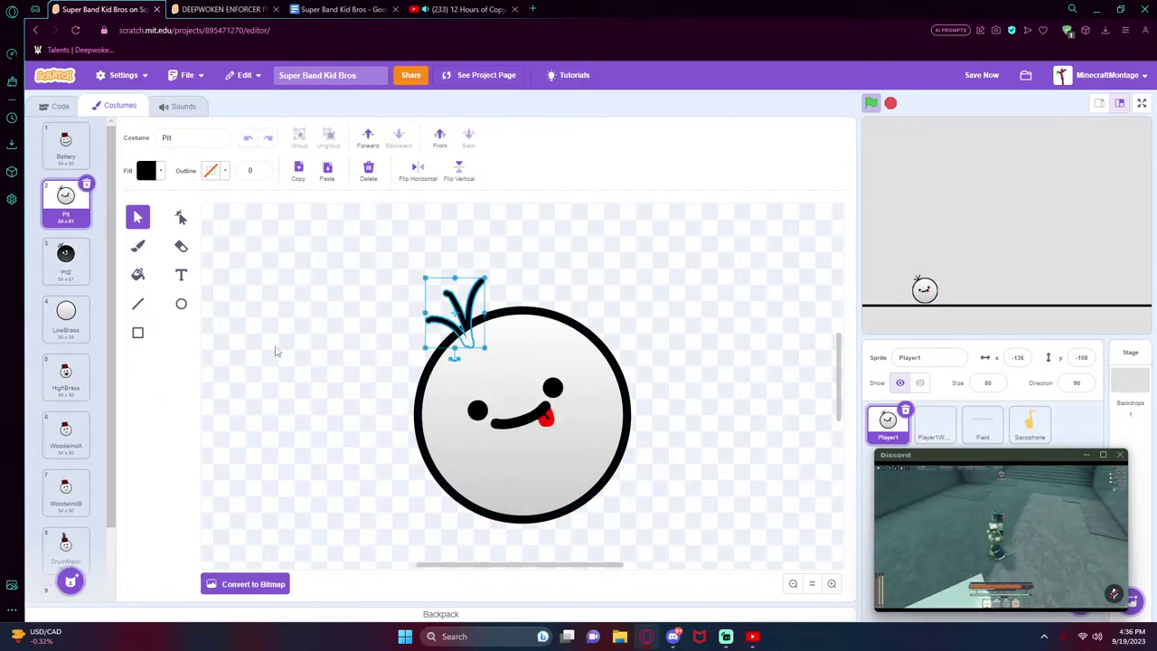
pyautogui.scroll(-1, 56, 423)
pyautogui.click(65, 538)
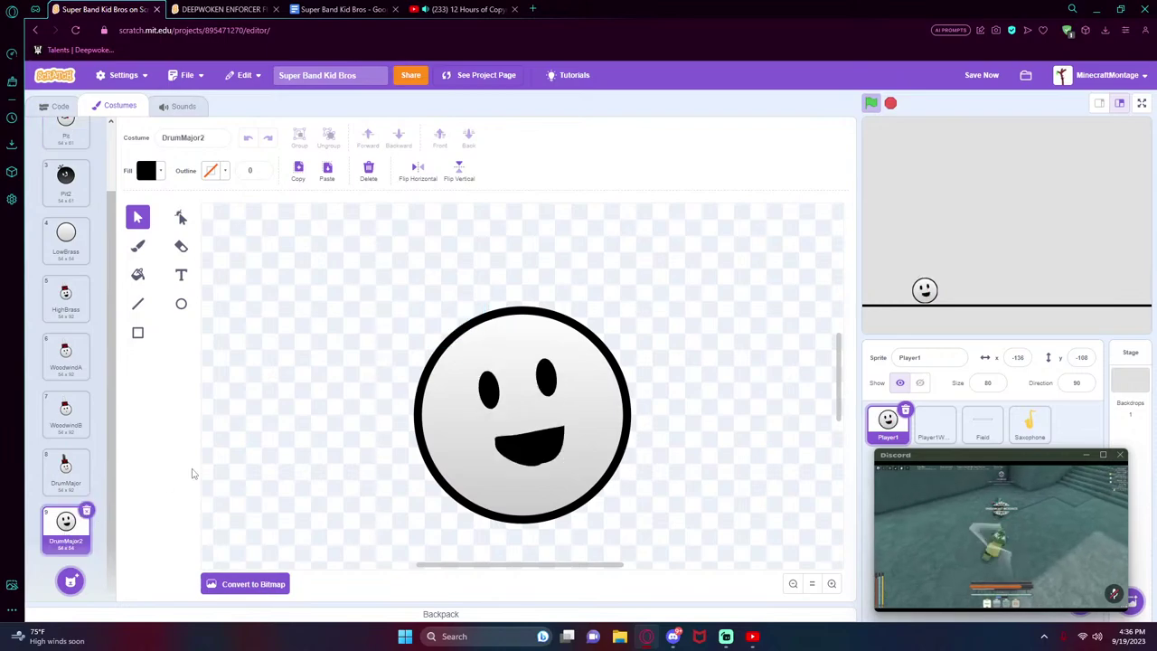
pyautogui.hotkey('ctrl', 'v')
pyautogui.click(587, 253)
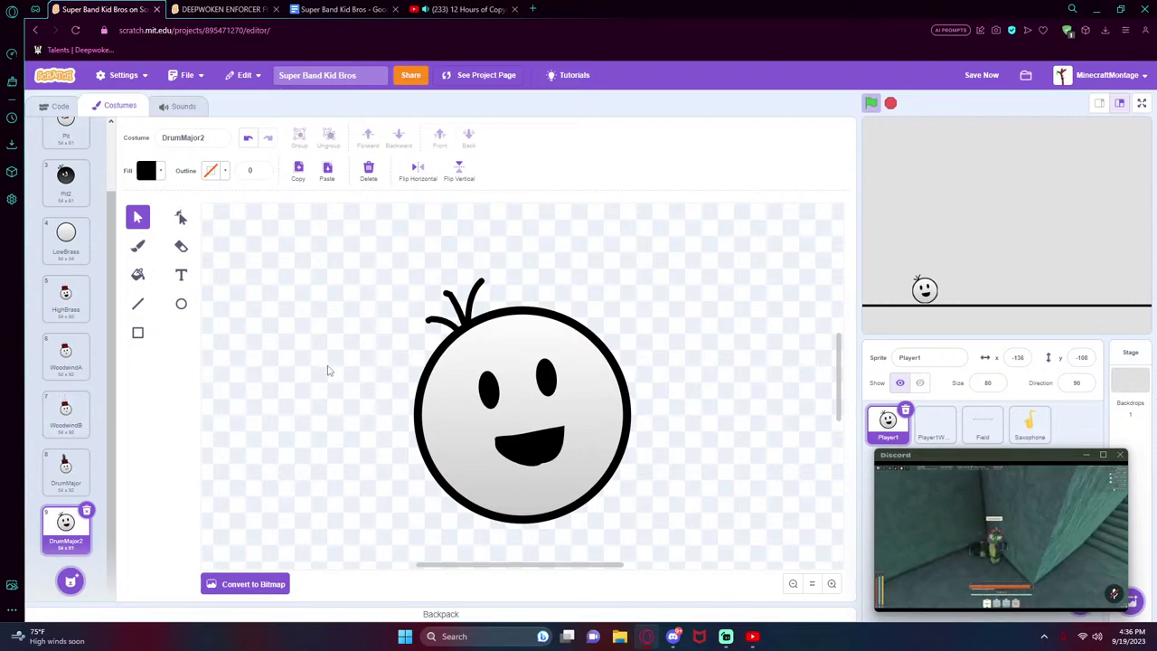
pyautogui.scroll(2, 56, 259)
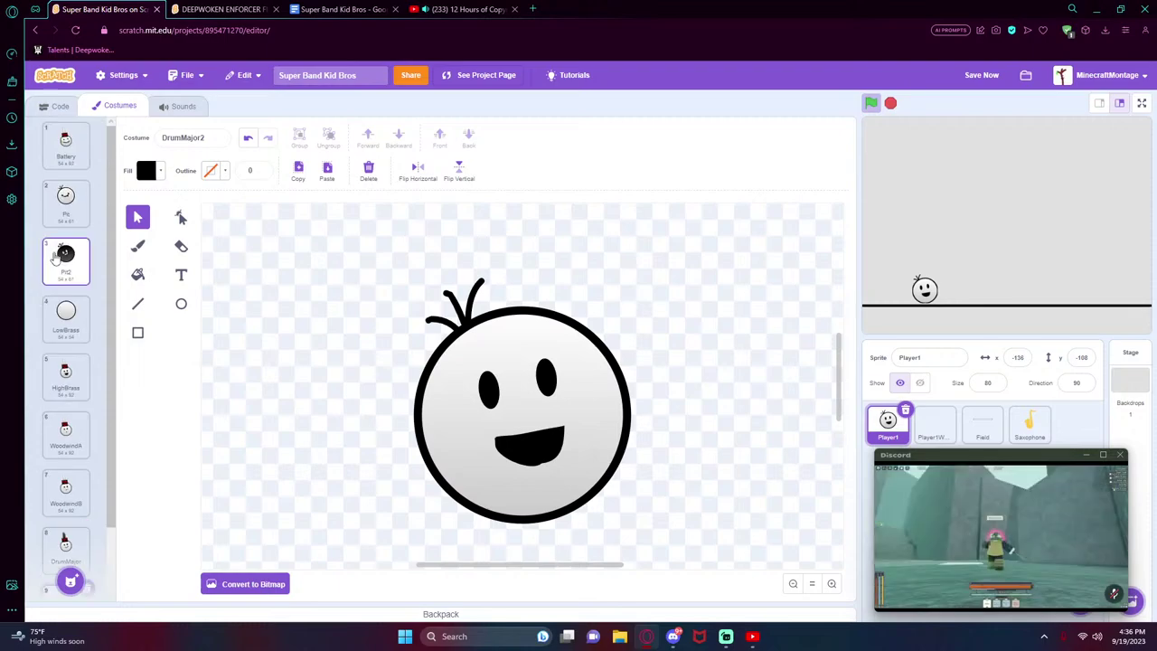
pyautogui.scroll(-2, 56, 260)
pyautogui.click(54, 520)
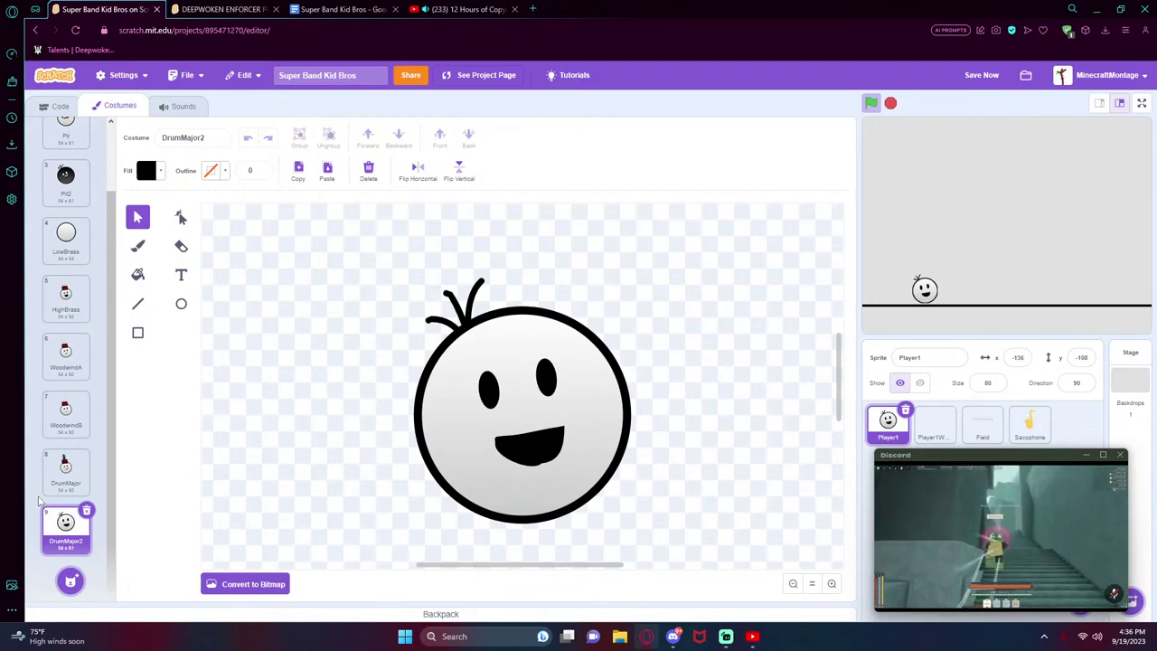
# - Rename the DrumMajor2 costume as ColorGuard and save the project
pyautogui.click(139, 246)
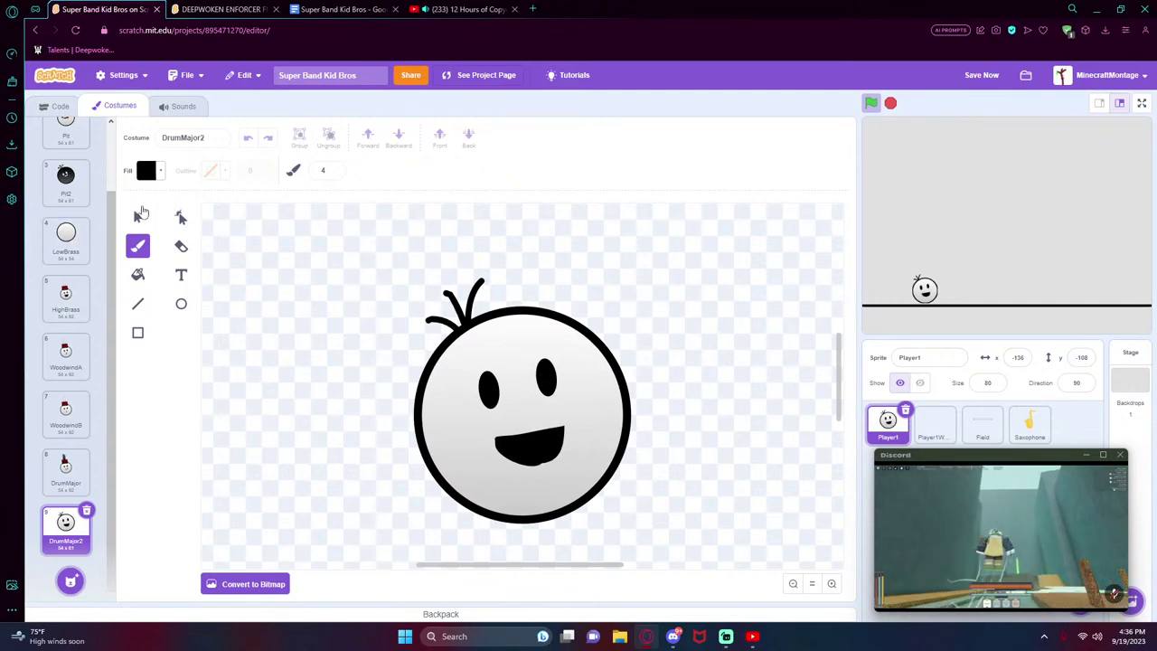
pyautogui.click(176, 138)
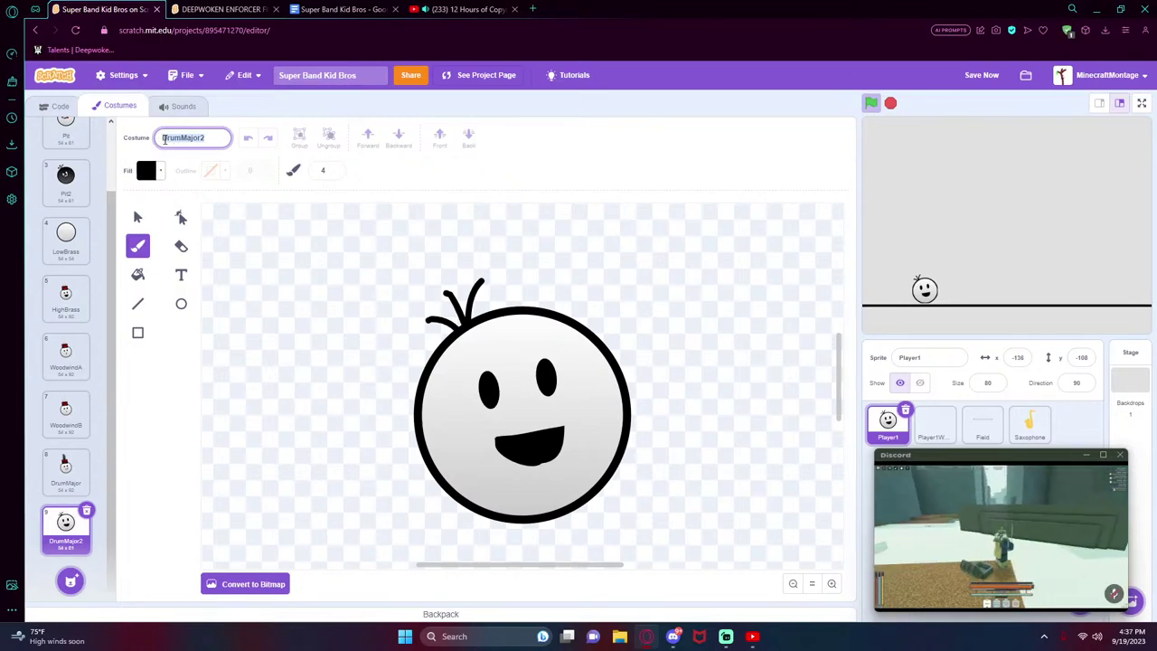
pyautogui.write('Color')
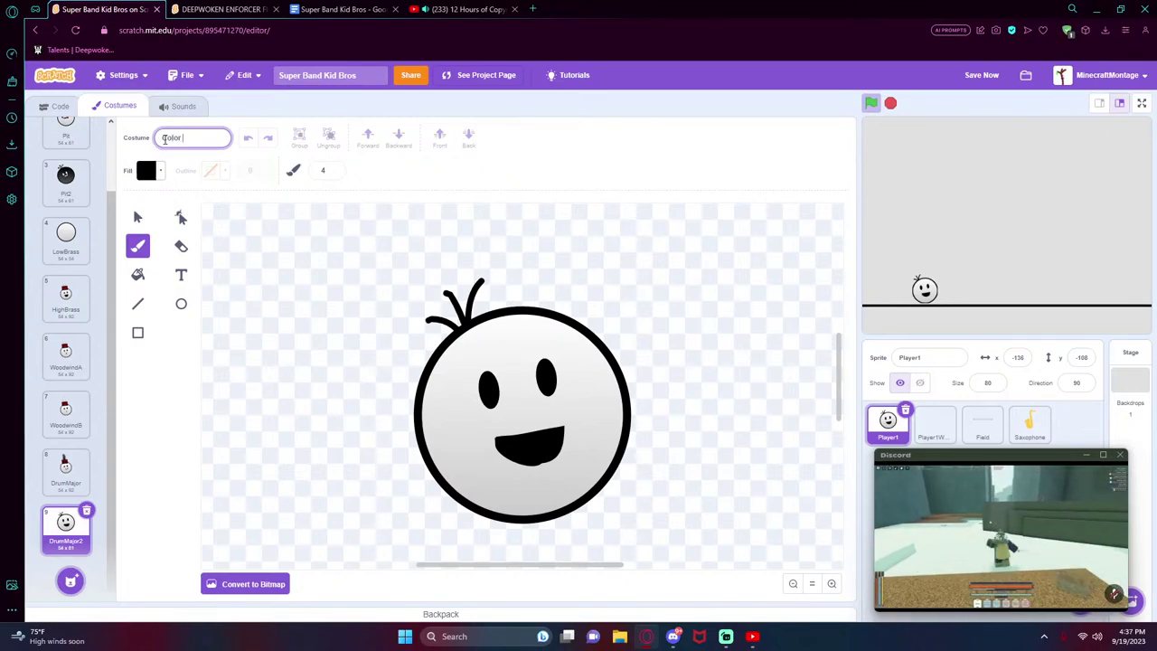
pyautogui.write('Guard')
pyautogui.press('Return')
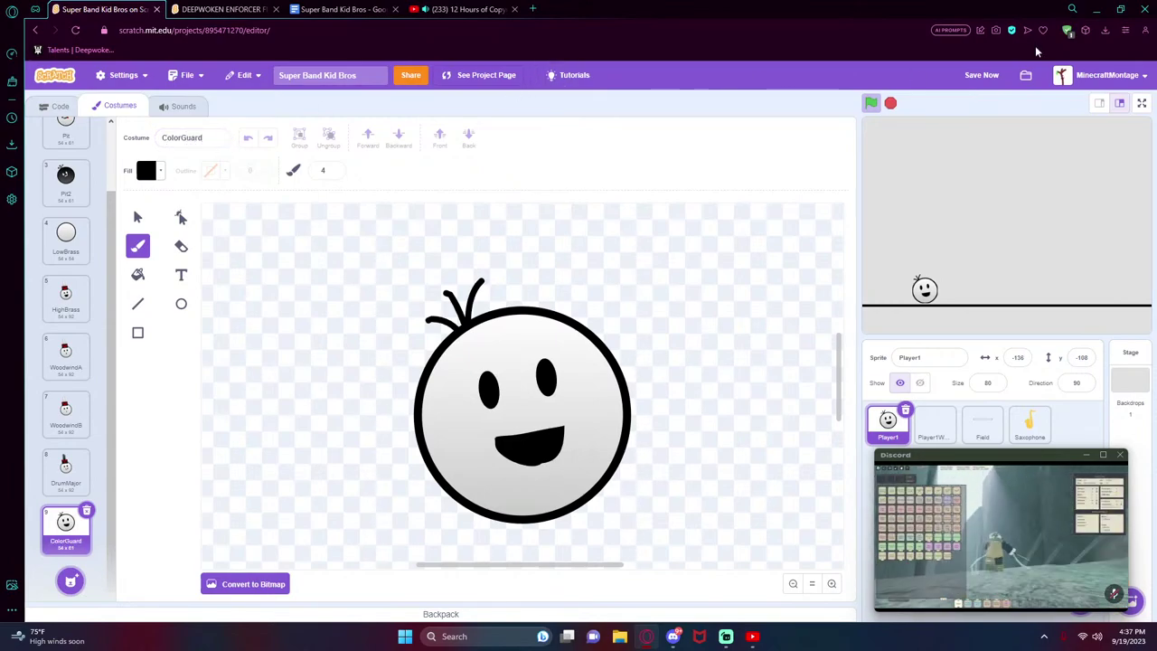
pyautogui.click(984, 75)
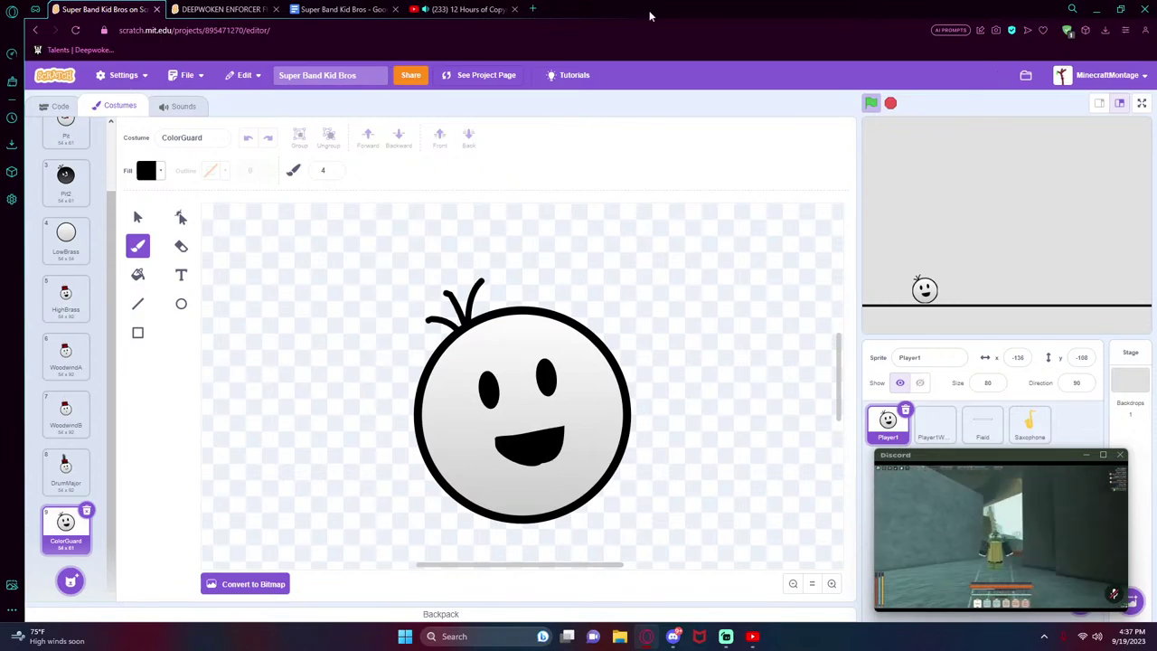
# - Move the white eyes and mouth of the Pit2 costume toward the right side of its head, and return to the ColorGuard costume
pyautogui.click(65, 180)
pyautogui.click(137, 217)
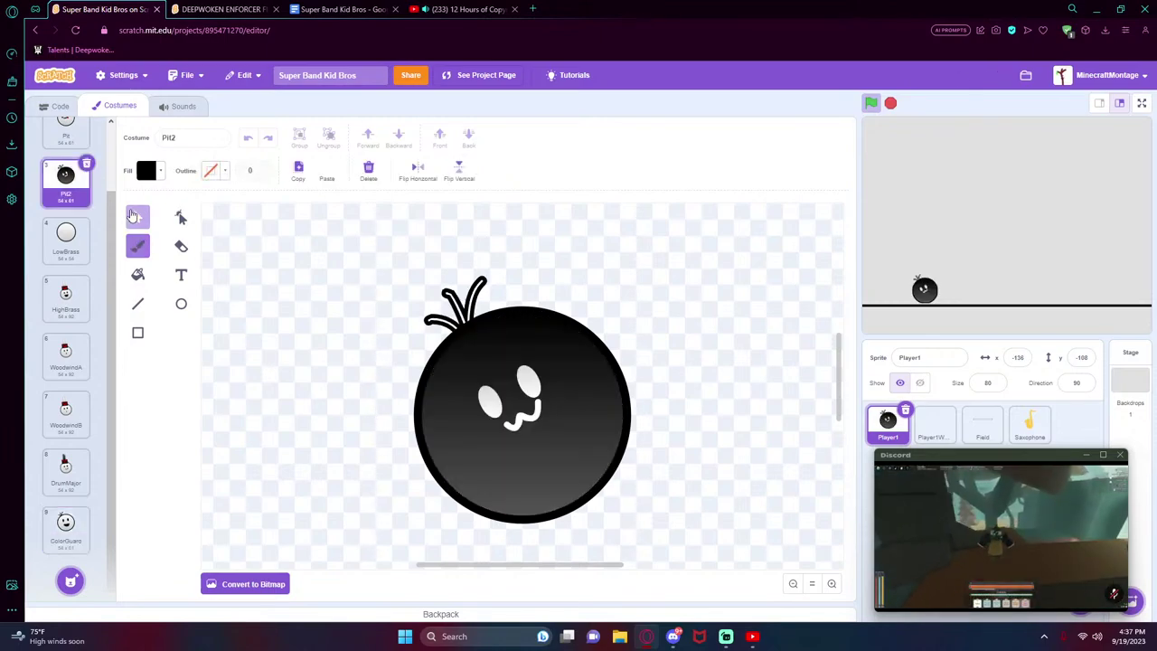
pyautogui.click(495, 409)
pyautogui.moveTo(495, 409); pyautogui.dragTo(552, 394)
pyautogui.click(647, 395)
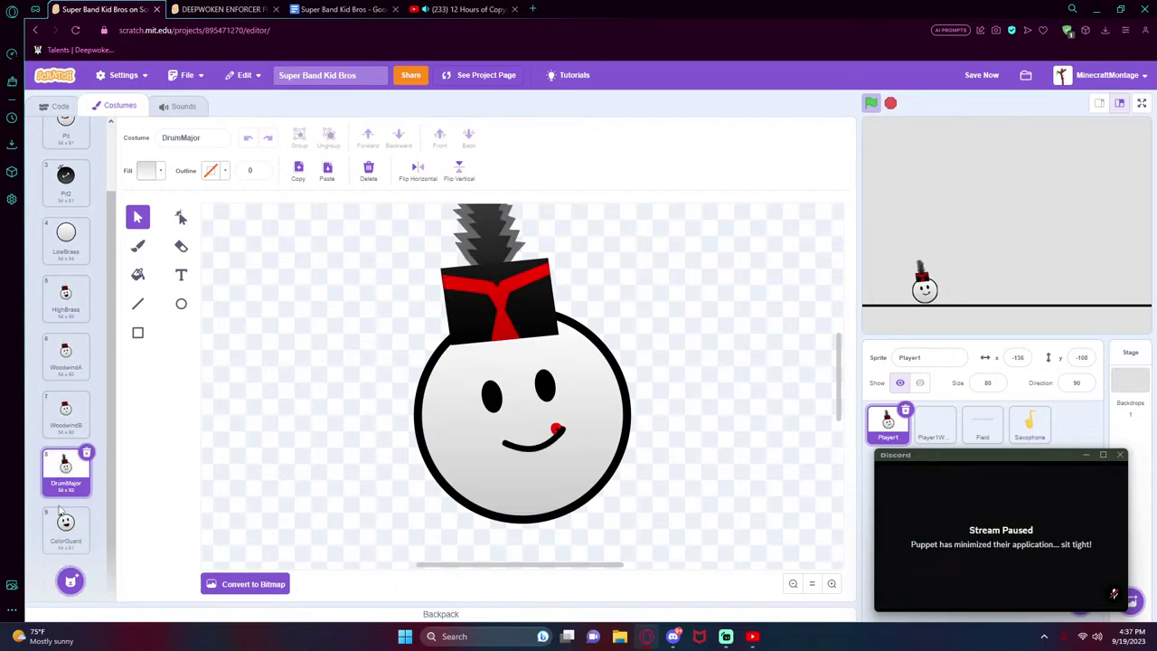
pyautogui.click(62, 519)
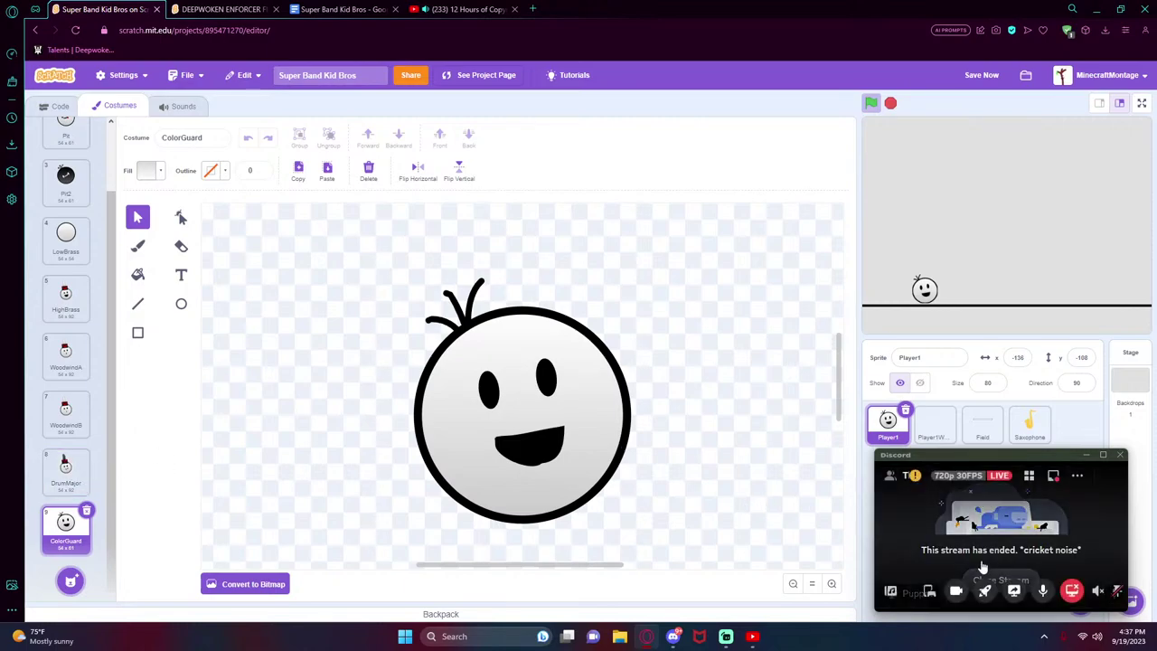
pyautogui.click(982, 569)
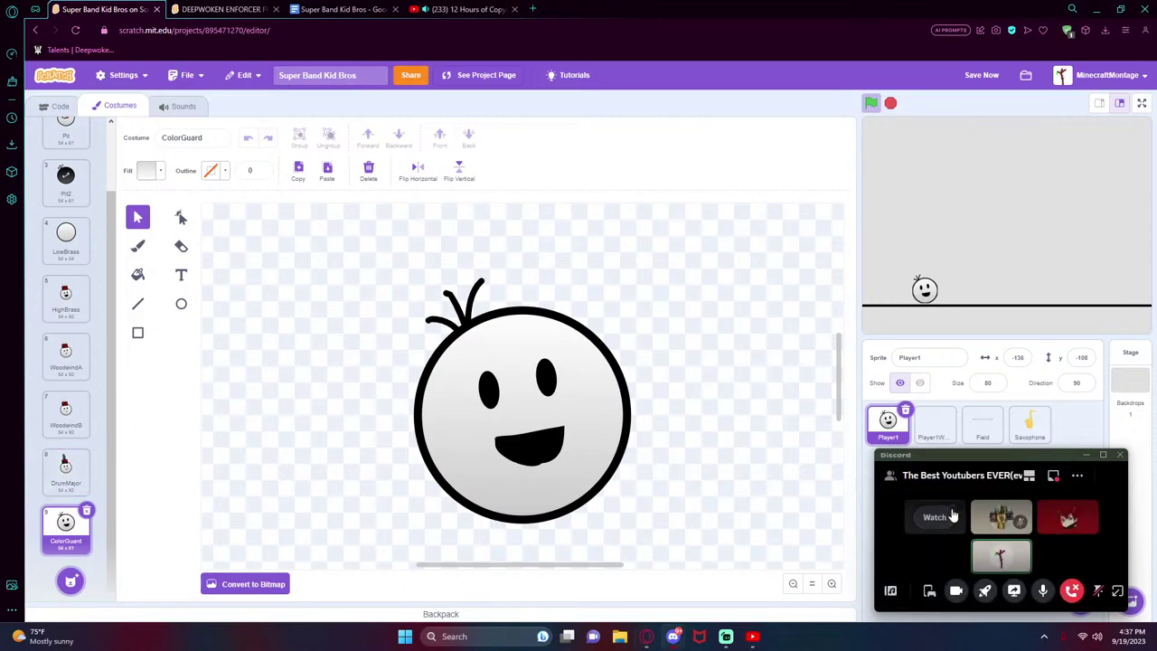
# - Duplicate the blank WoodwindA costume of the Player1Weapon sprite and rename the copy as WoodwindB
pyautogui.click(936, 425)
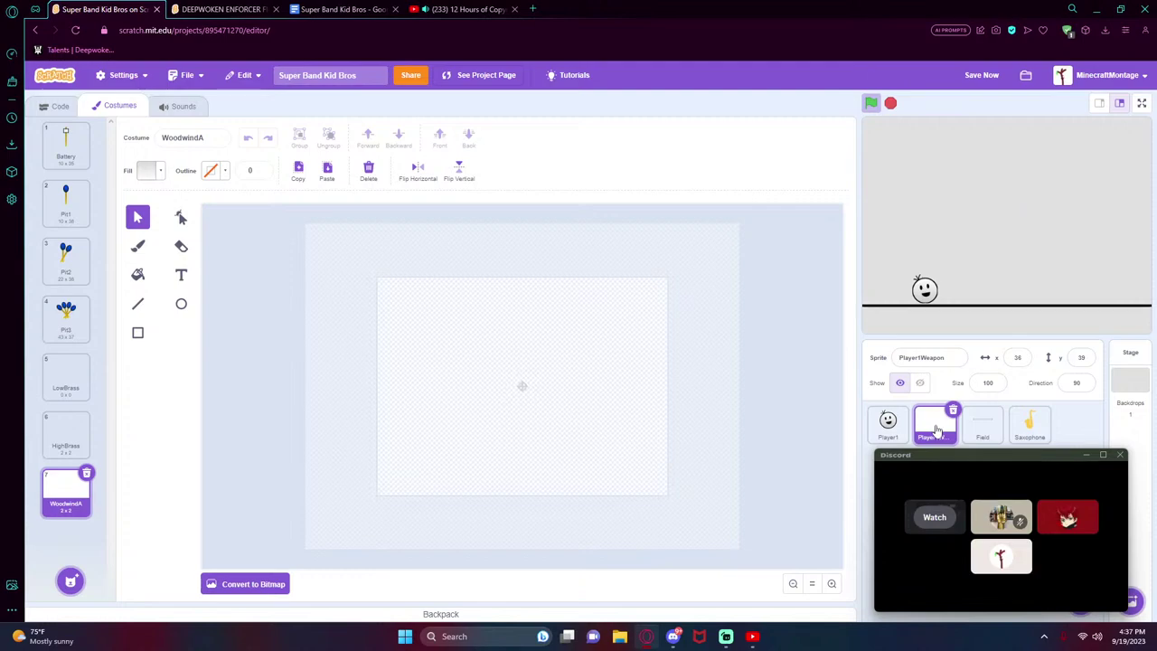
pyautogui.rightClick(60, 494)
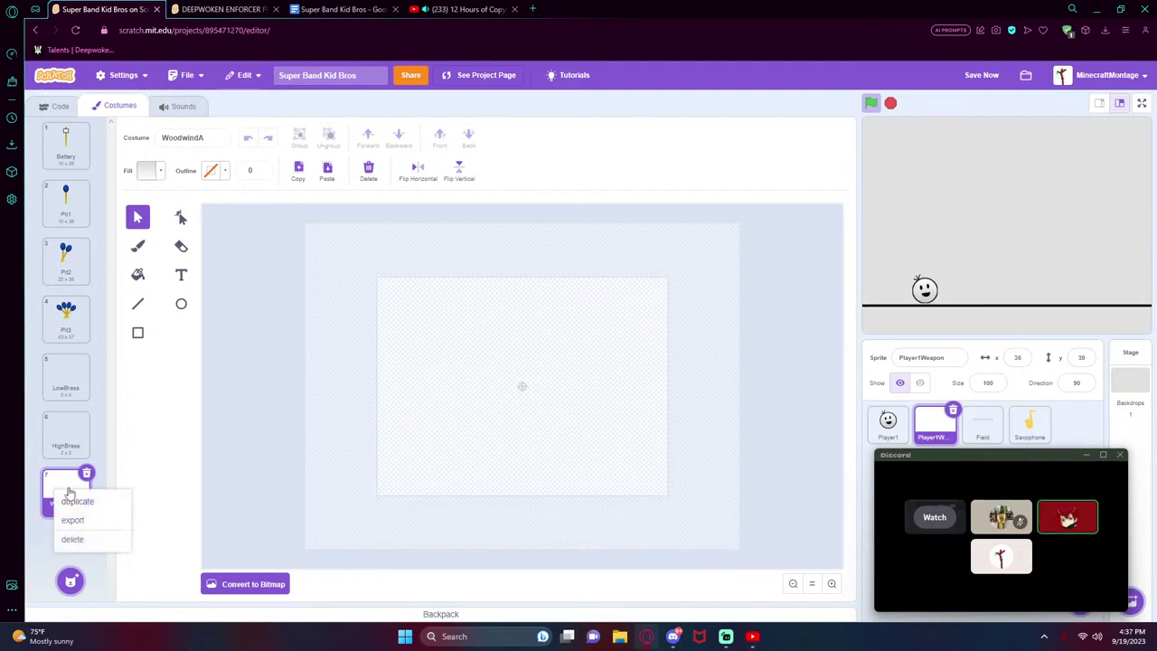
pyautogui.rightClick(61, 495)
pyautogui.click(75, 502)
pyautogui.moveTo(211, 137); pyautogui.dragTo(200, 137)
pyautogui.write('B')
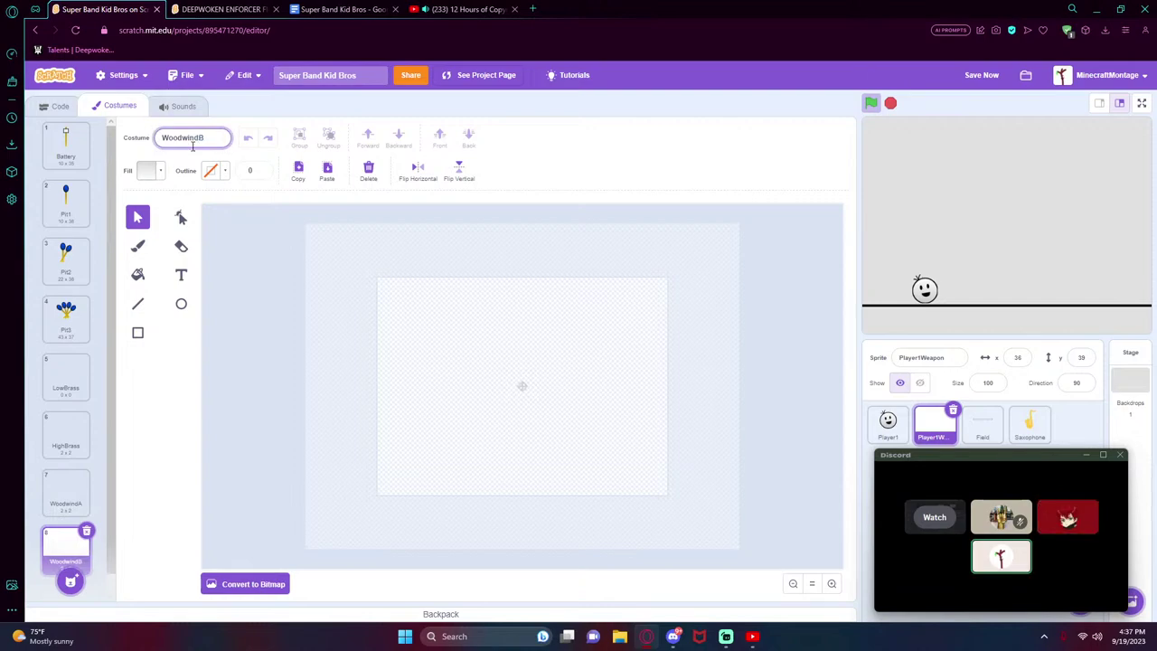
pyautogui.press('Return')
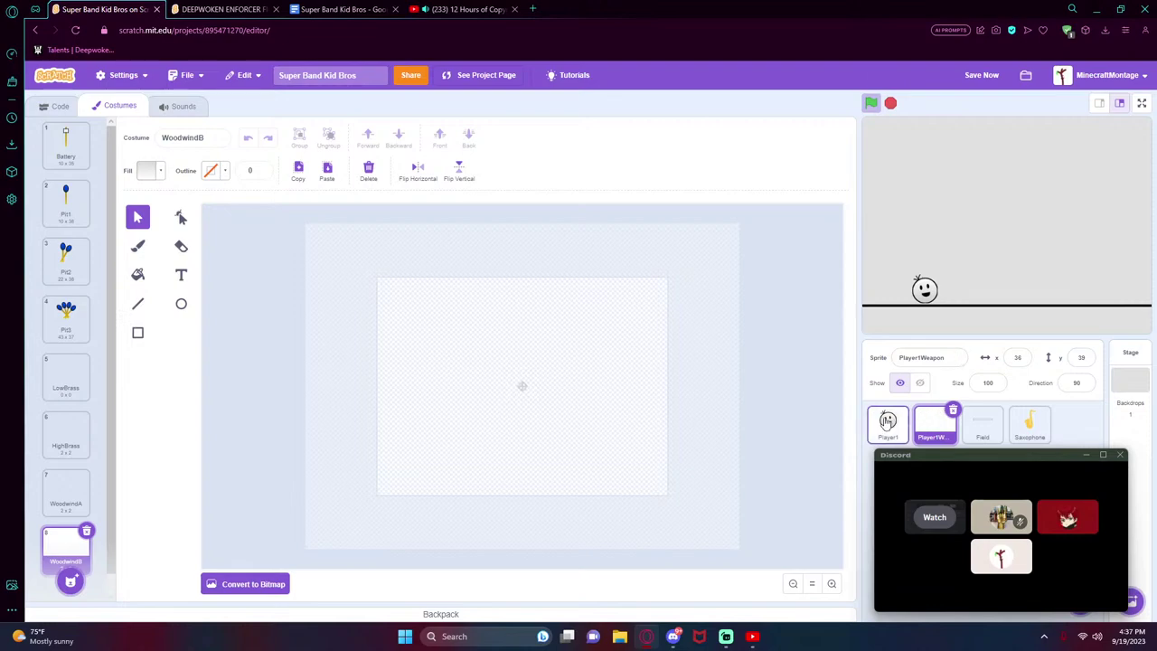
# - Check the costume order of Player1, duplicate the blank WoodwindB costume of Player1Weapon, and name the copy DrumMajor
pyautogui.click(888, 422)
pyautogui.scroll(-3, 85, 489)
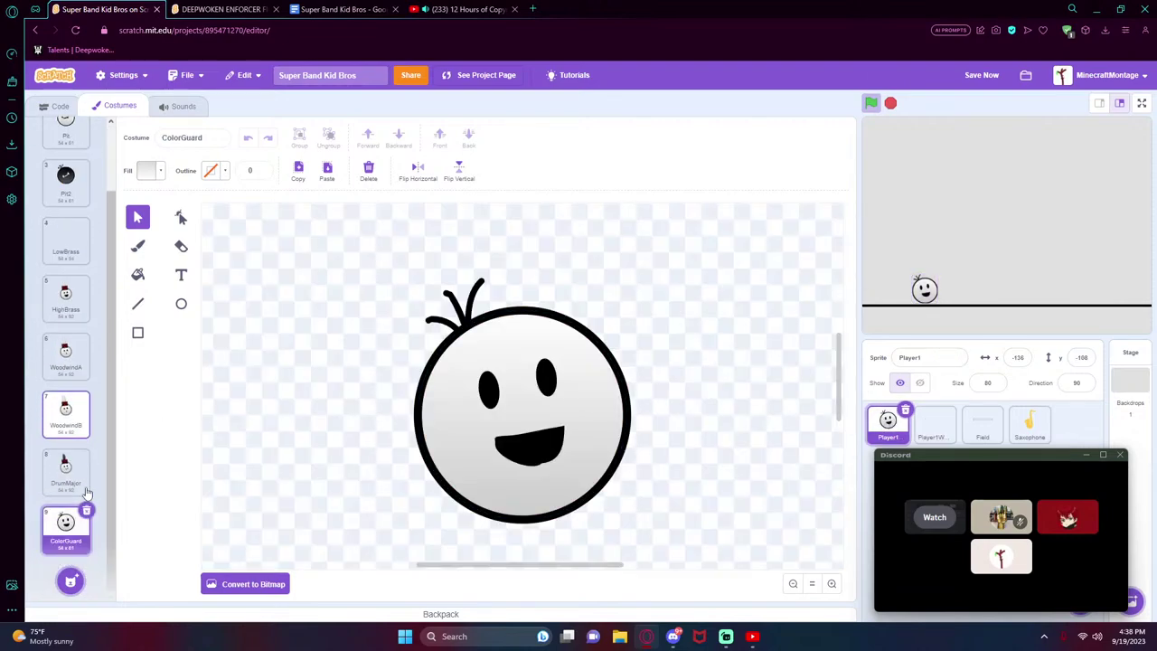
pyautogui.click(923, 436)
pyautogui.rightClick(58, 536)
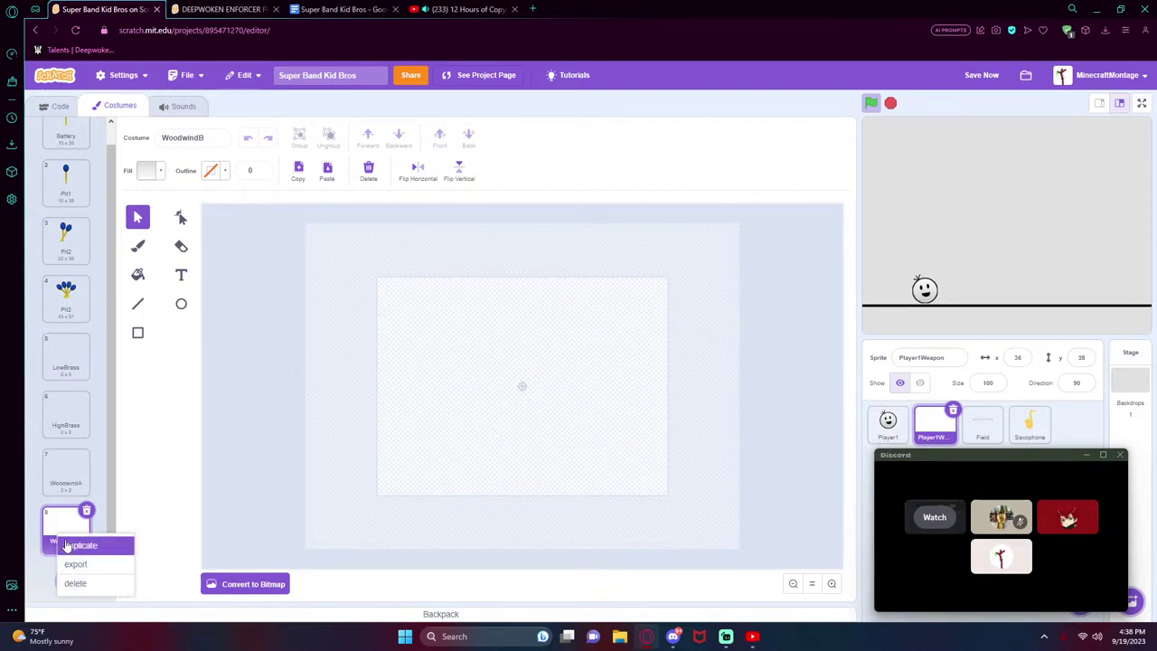
pyautogui.click(66, 546)
pyautogui.click(166, 136)
pyautogui.press('BackSpace')
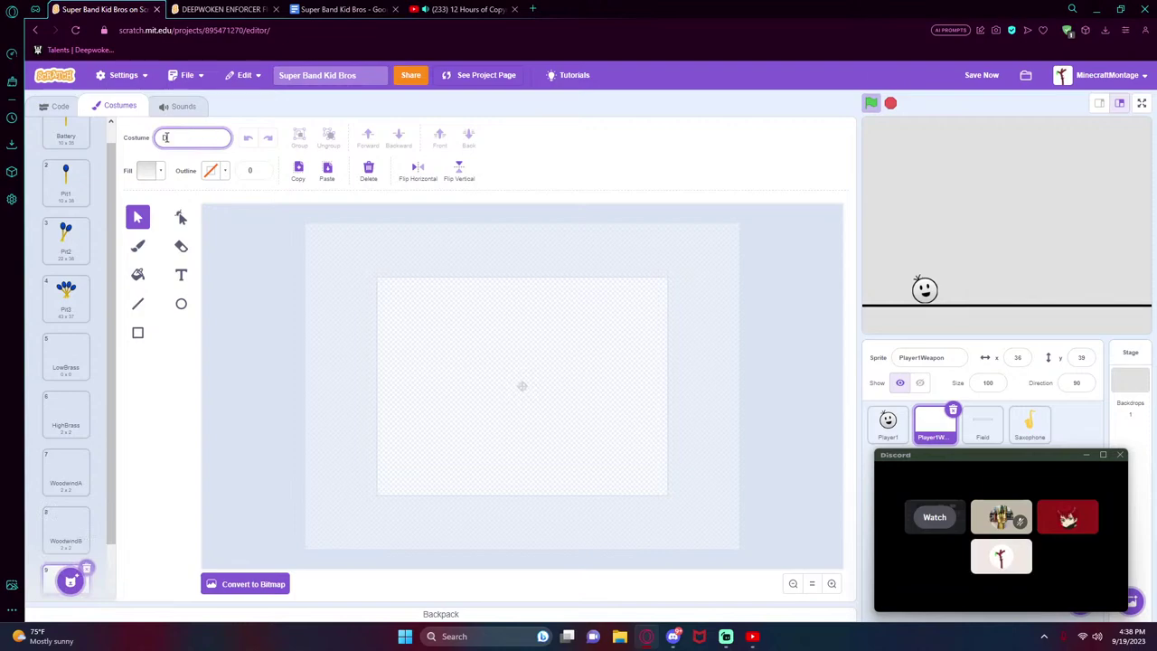
pyautogui.write('DrumM')
pyautogui.press('BackSpace')
pyautogui.press('BackSpace')
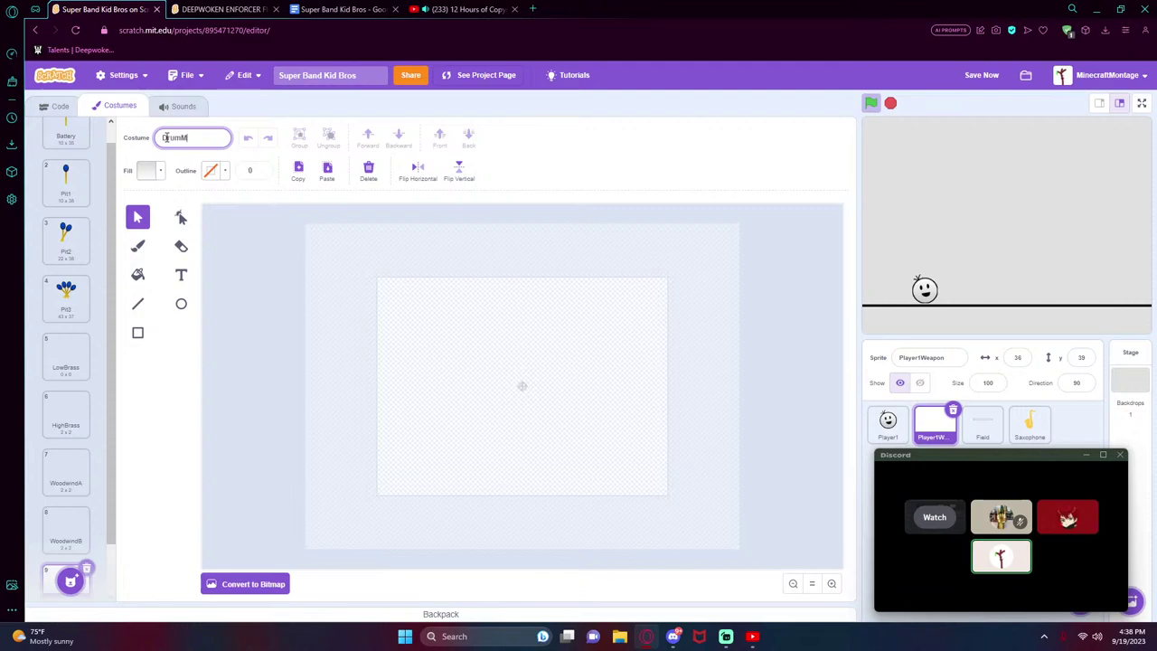
pyautogui.write('ajor')
# - Open YouTube in a new tab, look over the account's own channel page, and return to the Scratch project
pyautogui.click(537, 8)
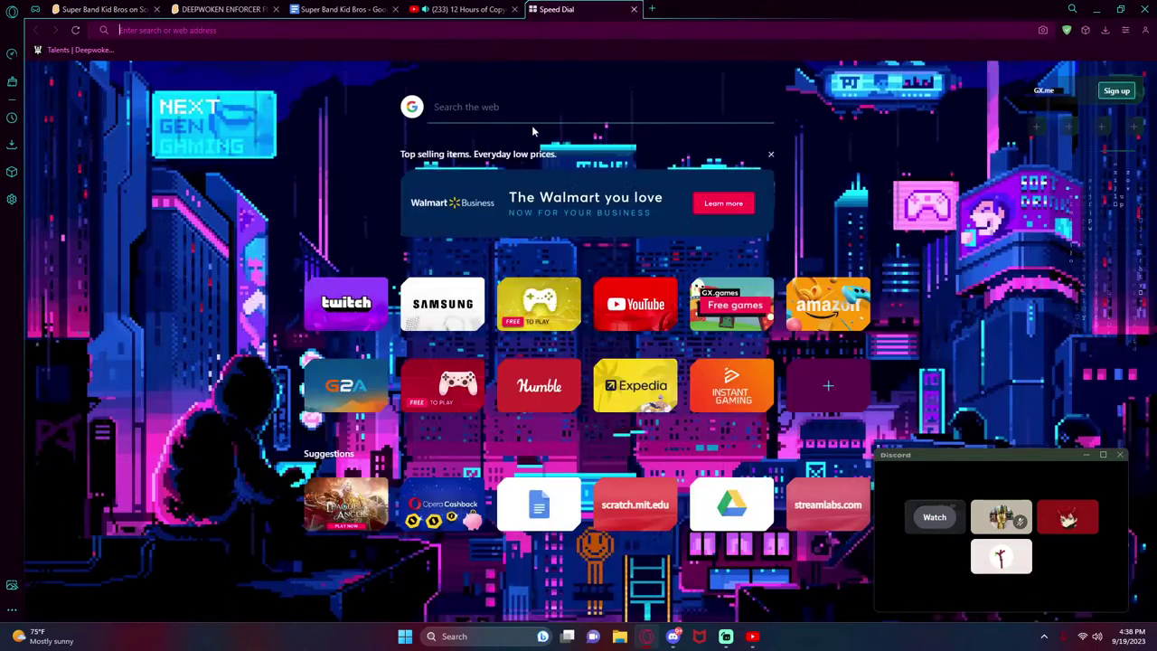
pyautogui.click(620, 296)
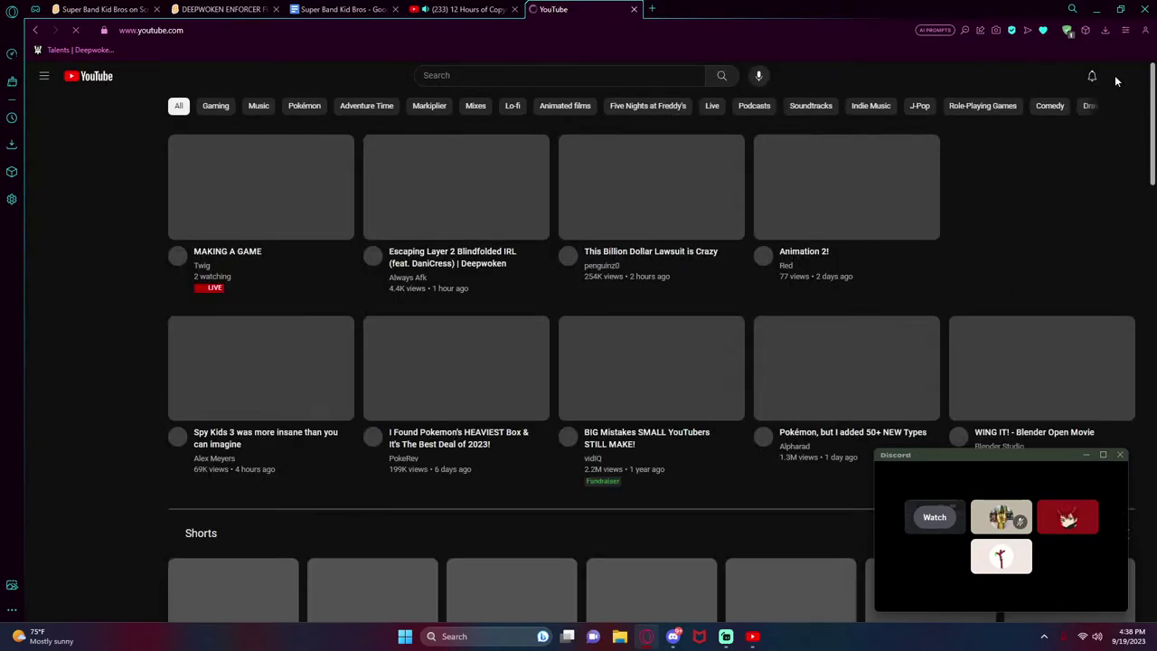
pyautogui.click(1121, 76)
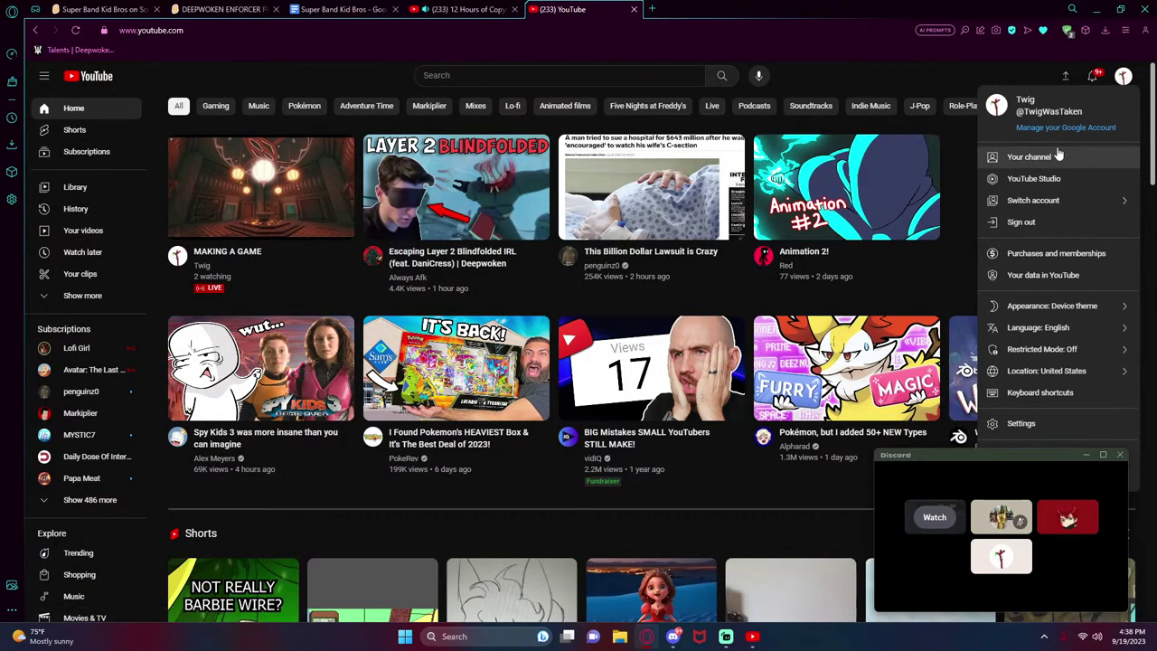
pyautogui.click(1029, 157)
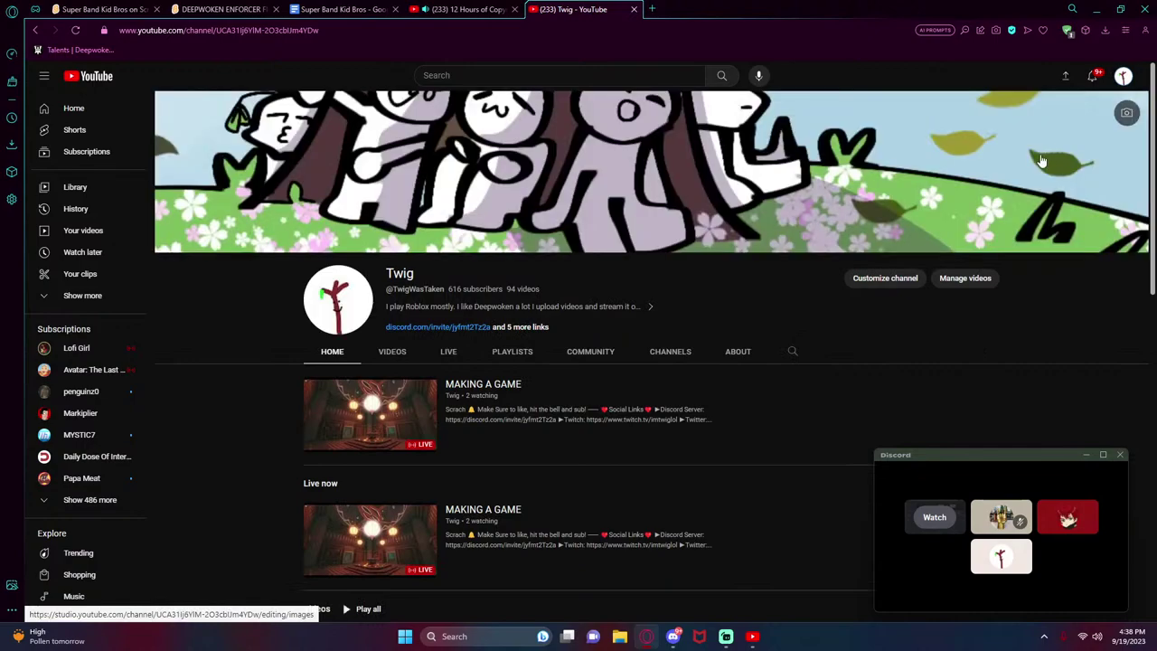
pyautogui.scroll(-3, 757, 241)
pyautogui.scroll(2, 758, 239)
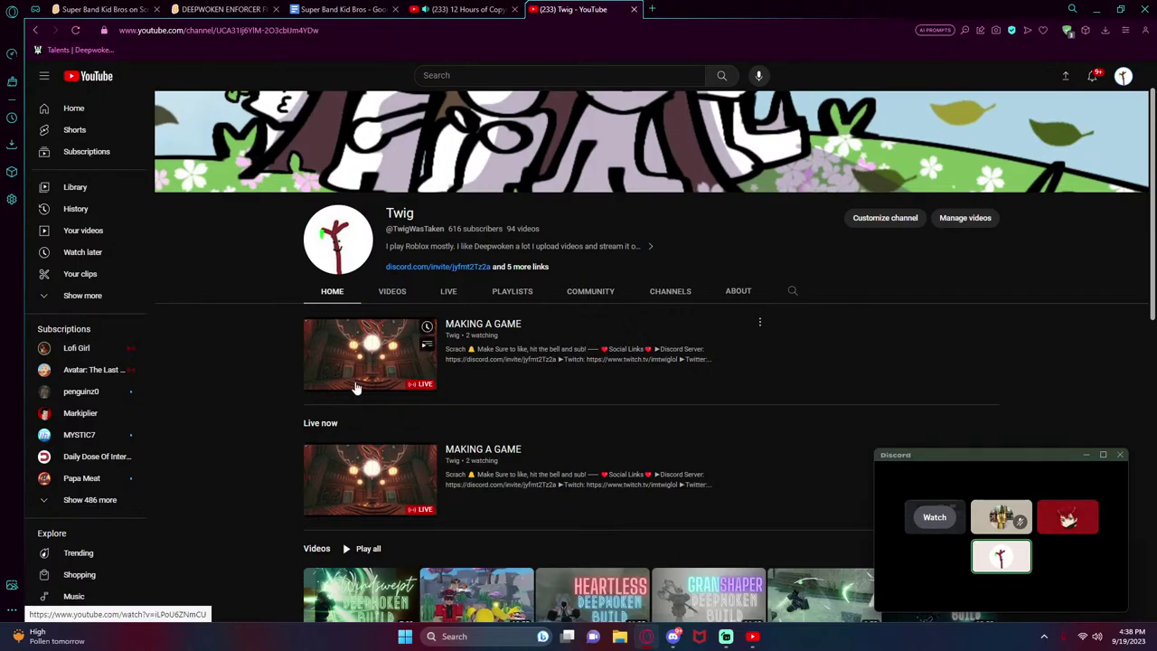
pyautogui.click(97, 9)
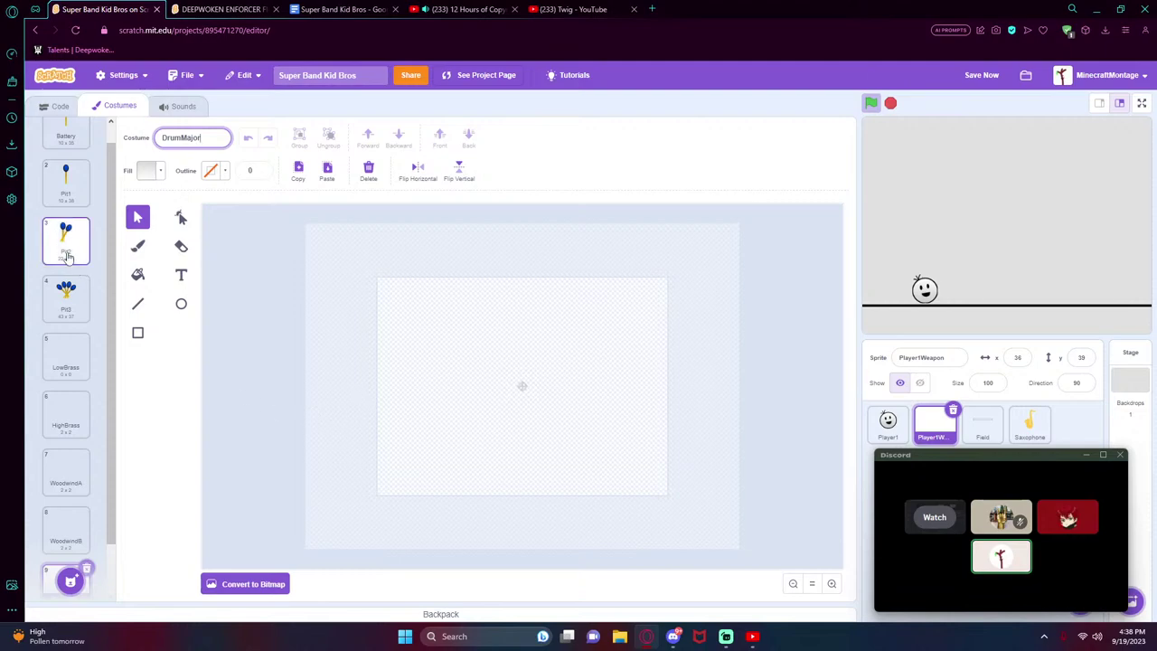
pyautogui.scroll(-1, 81, 334)
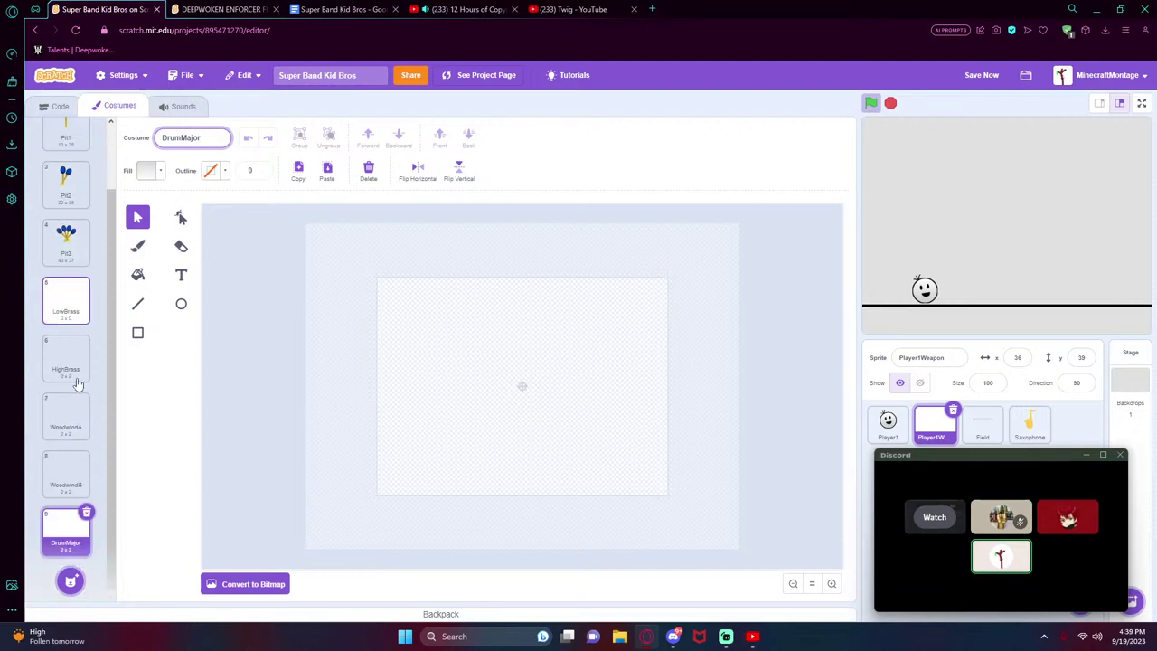
pyautogui.rightClick(285, 638)
pyautogui.click(330, 517)
pyautogui.moveTo(1001, 520)
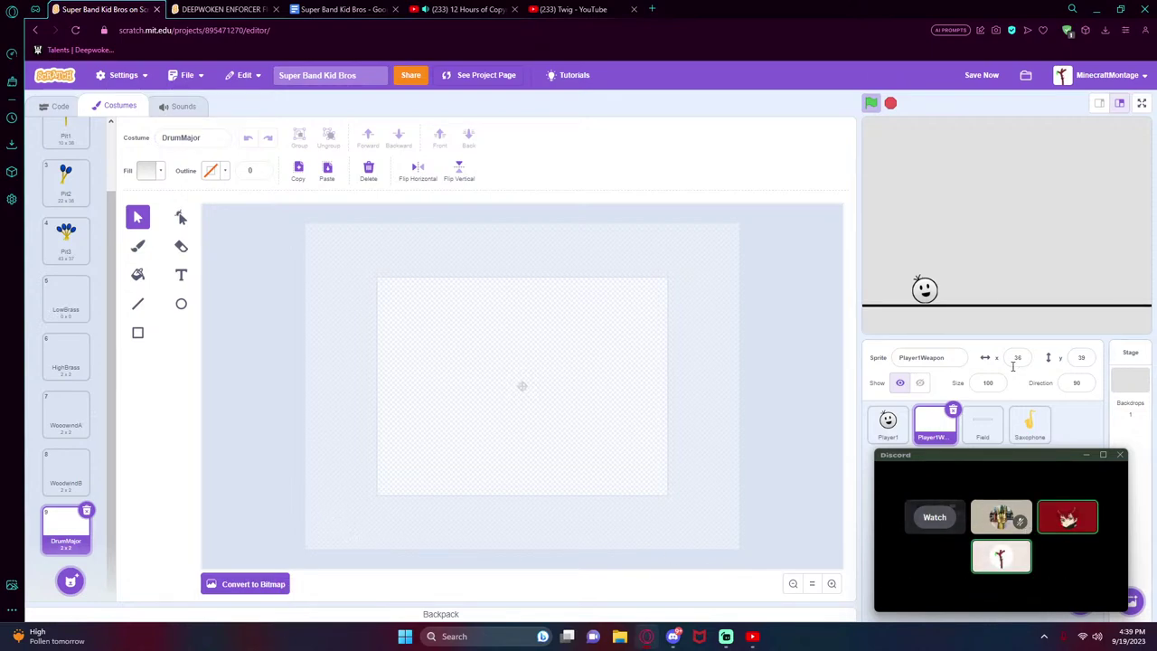
# - Switch to the Player1 sprite, view its code, and reopen its costumes
pyautogui.click(888, 422)
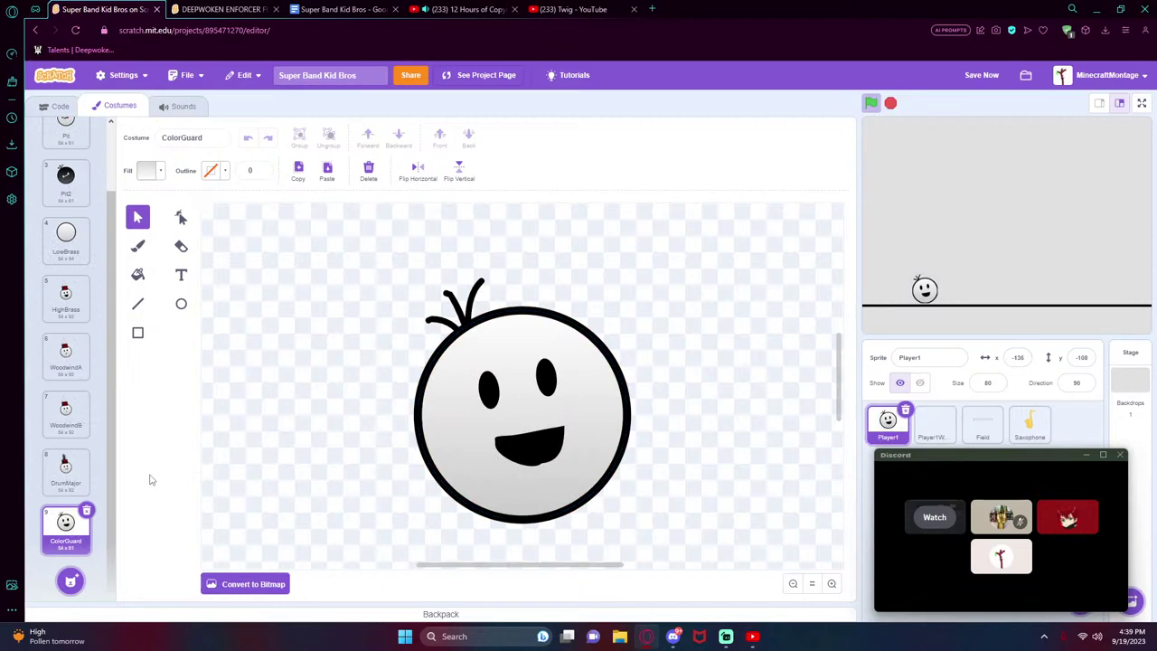
pyautogui.click(76, 107)
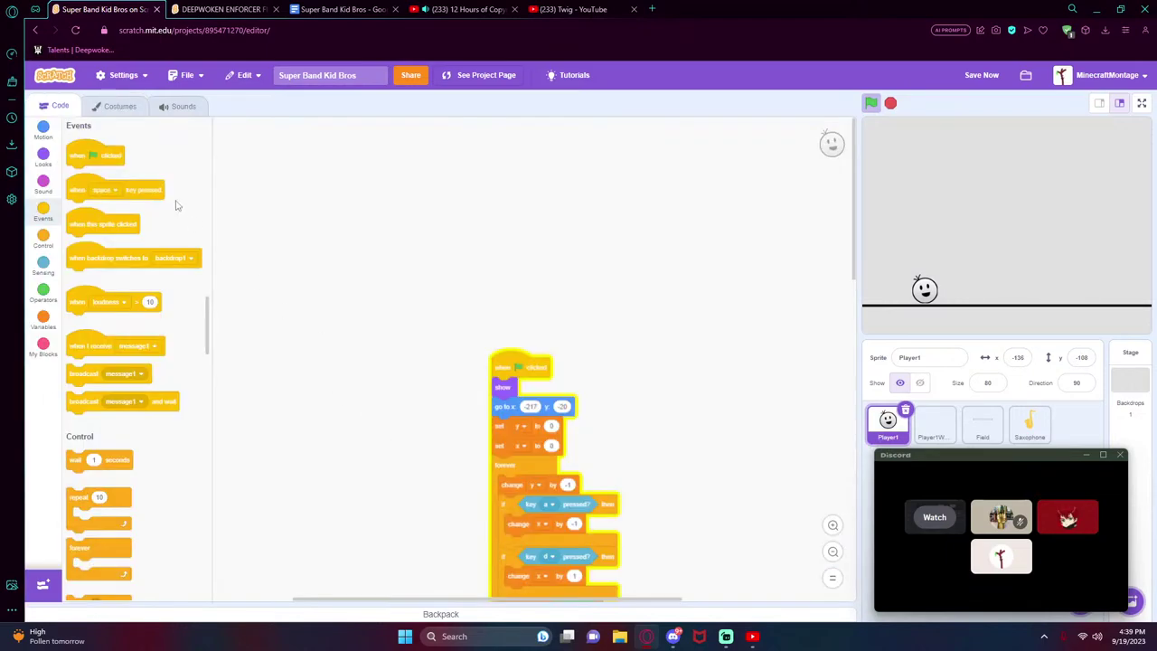
pyautogui.click(108, 107)
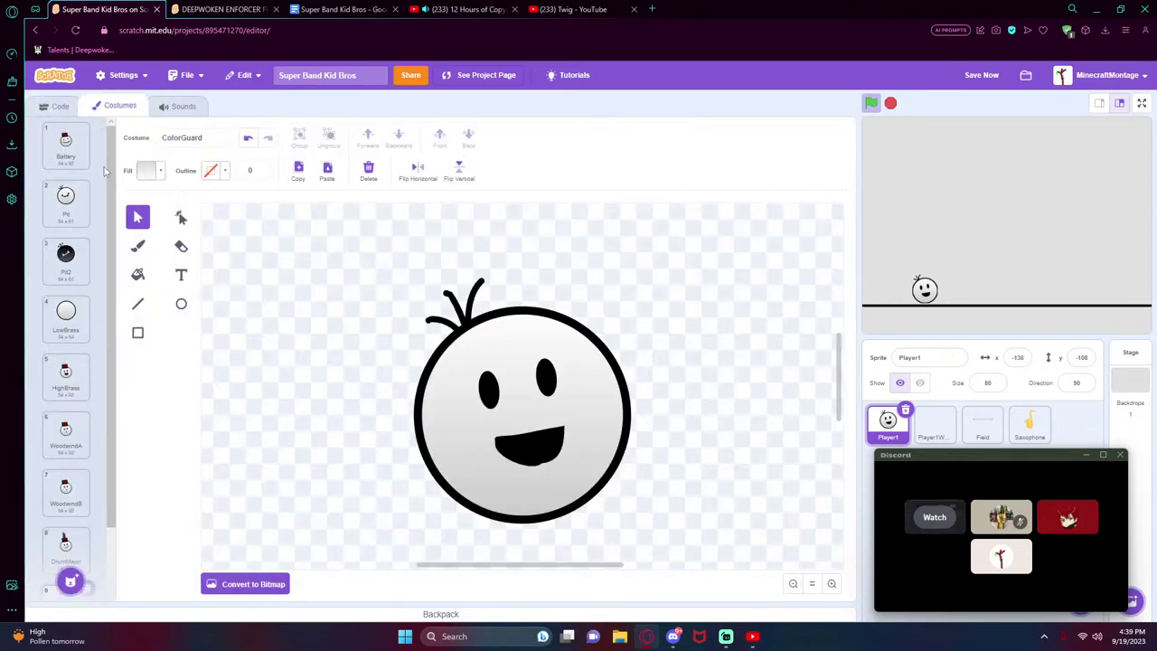
# - Duplicate the blank DrumMajor costume of Player1Weapon as ColorGuard, and save the project
pyautogui.click(68, 542)
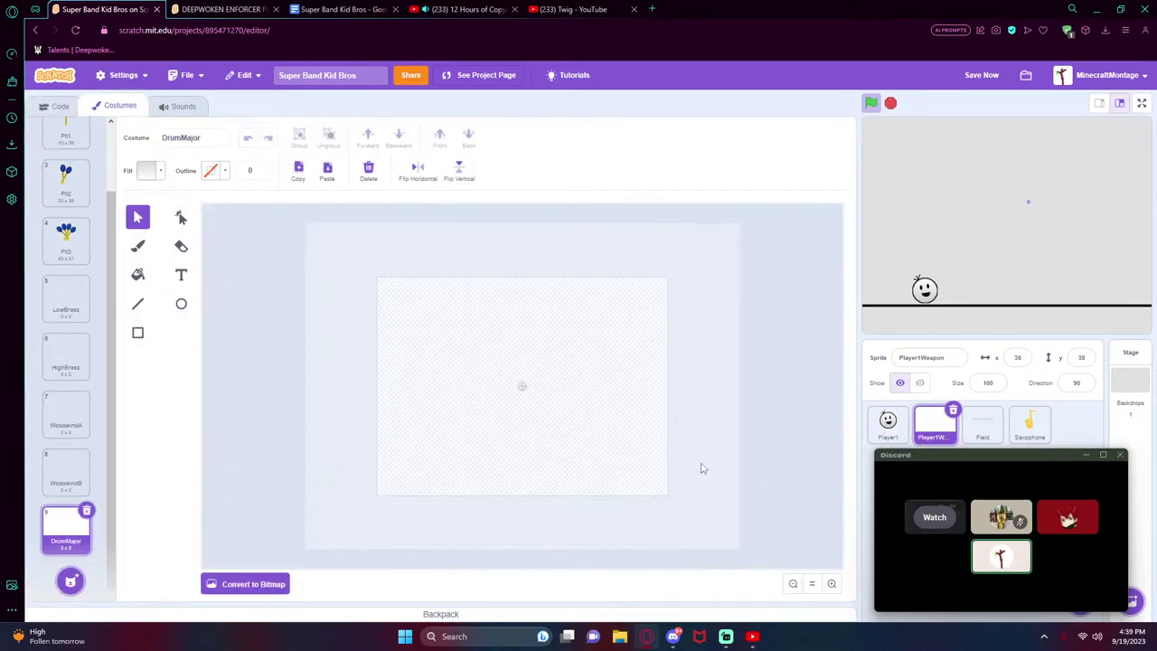
pyautogui.rightClick(79, 551)
pyautogui.click(104, 557)
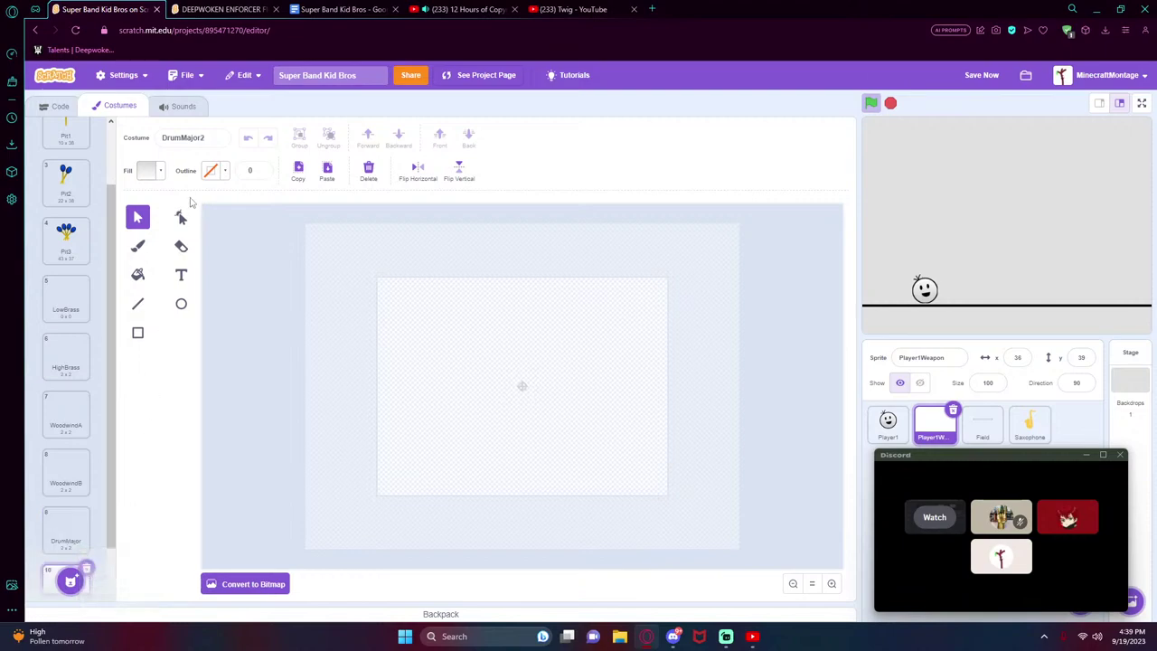
pyautogui.click(192, 140)
pyautogui.write('ColorGuard')
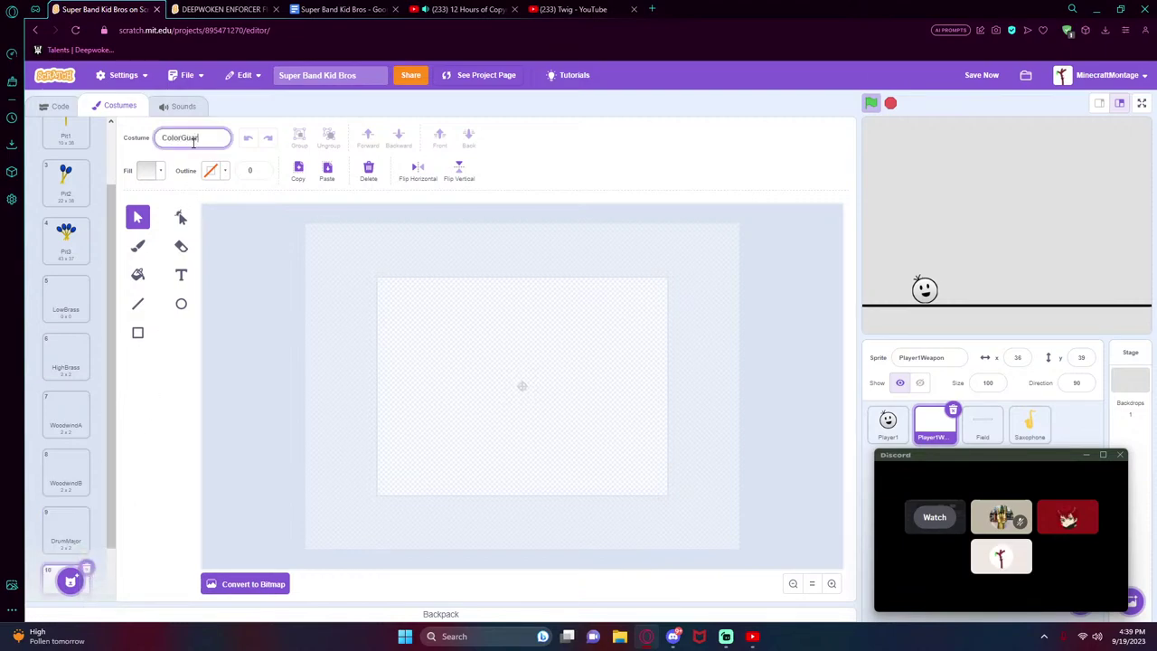
pyautogui.click(58, 107)
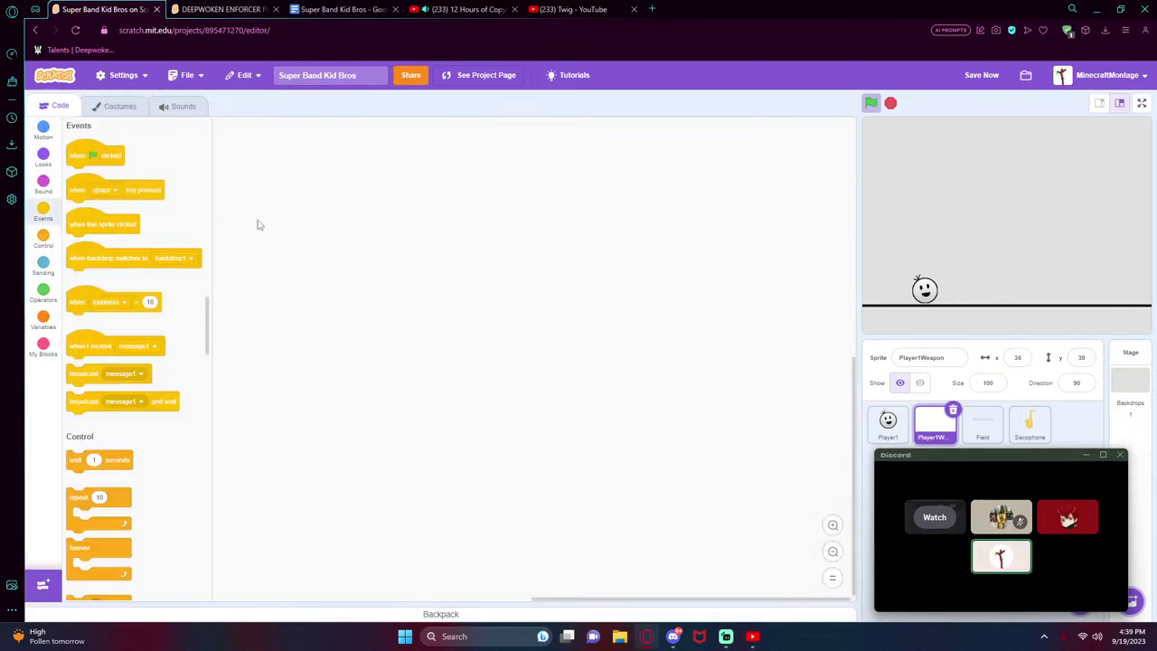
pyautogui.hotkey('ctrl', 's')
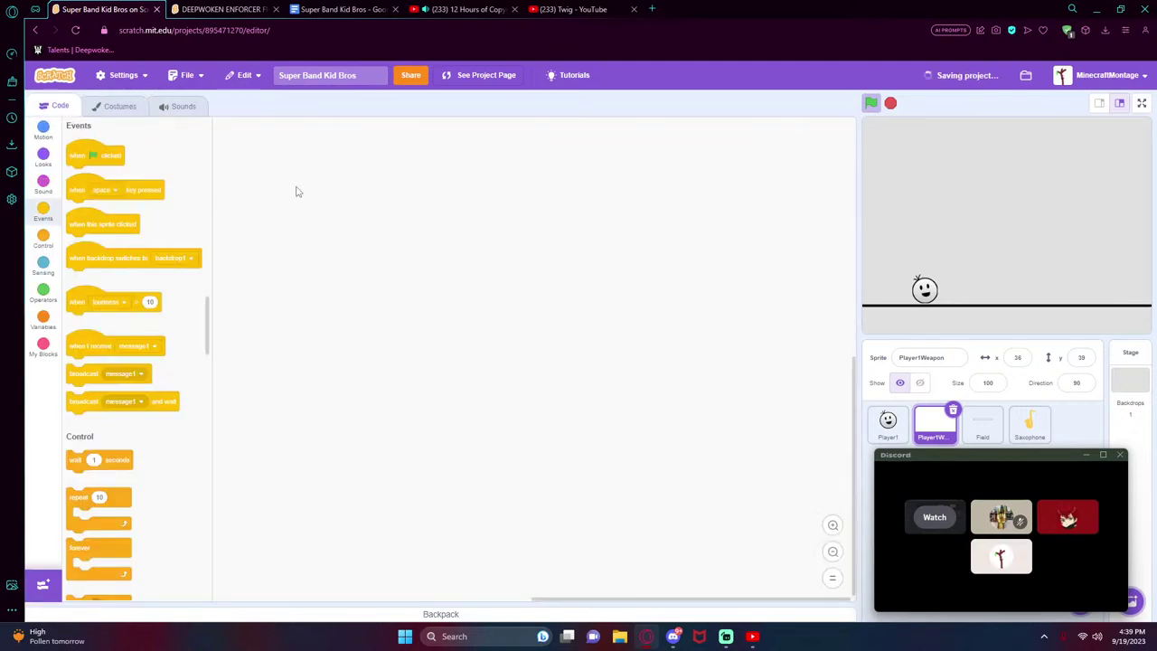
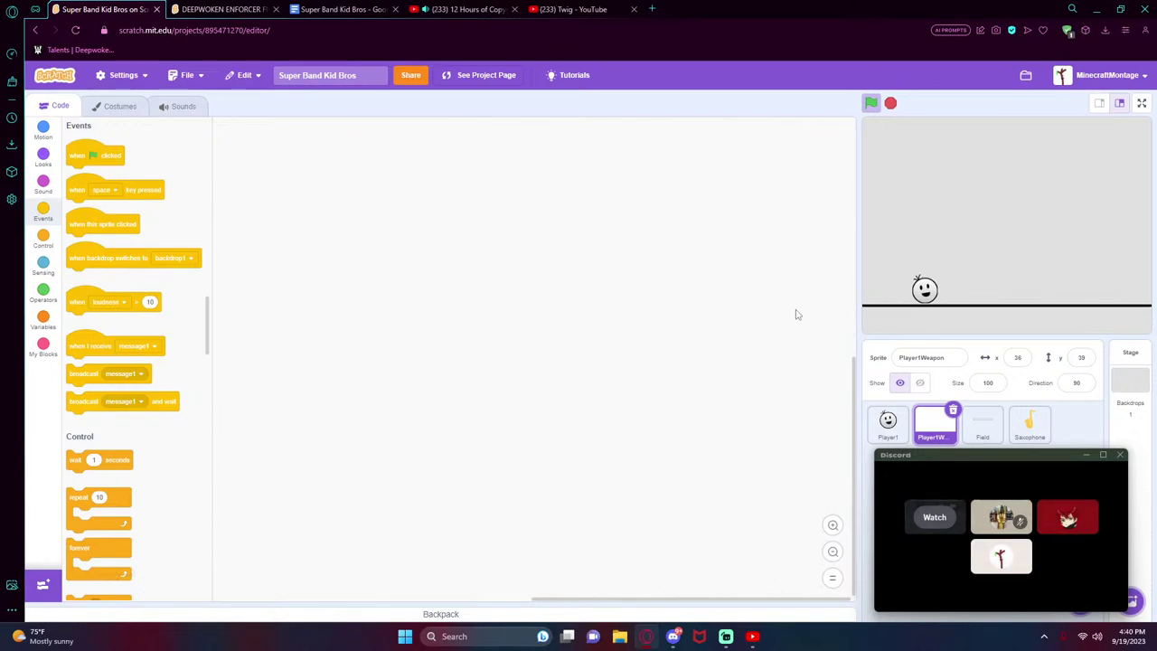
# - Duplicate the ColorGuard costume of the Player1 sprite and delete the three-strand hair from the copy
pyautogui.click(887, 421)
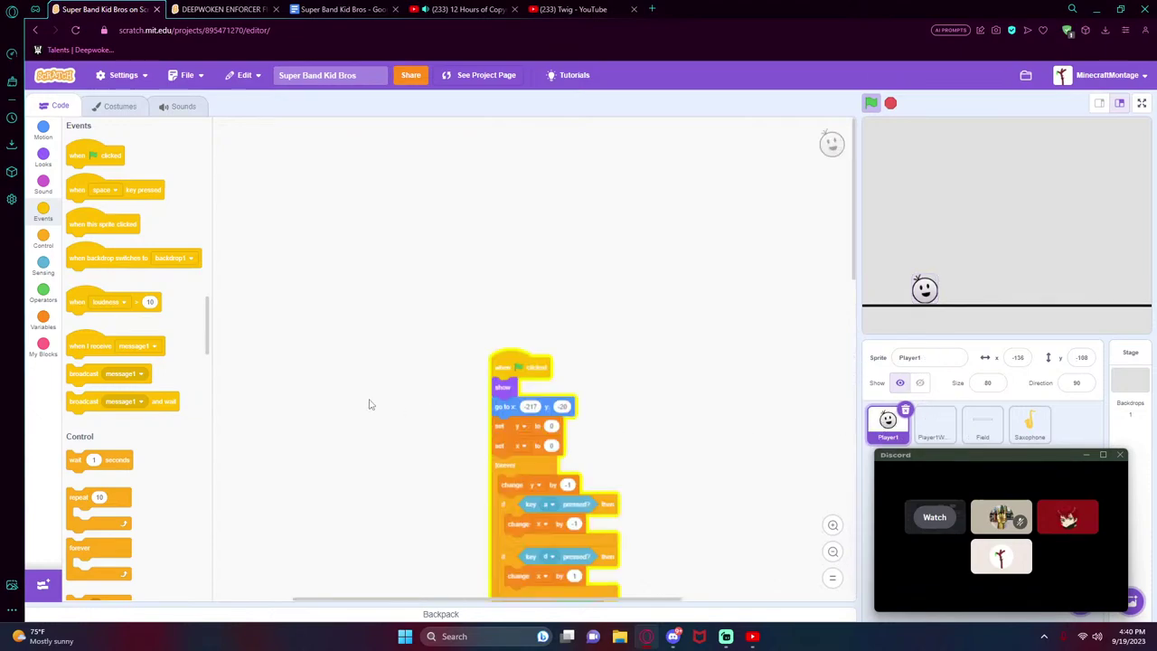
pyautogui.scroll(-5, 369, 406)
pyautogui.click(111, 106)
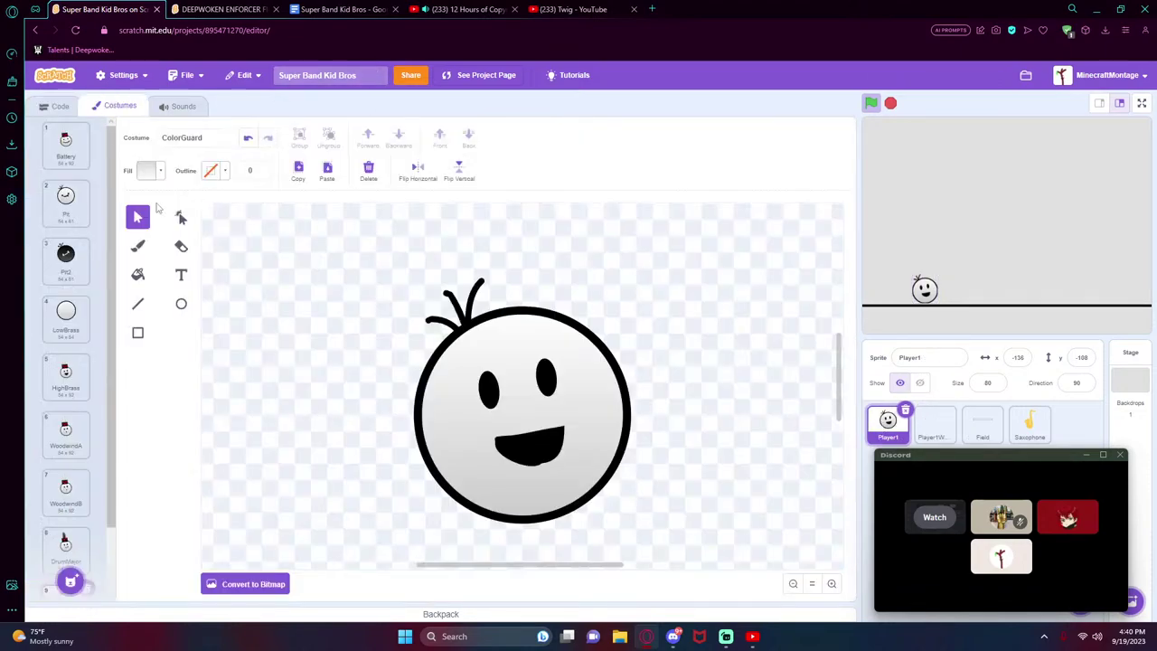
pyautogui.scroll(-1, 40, 468)
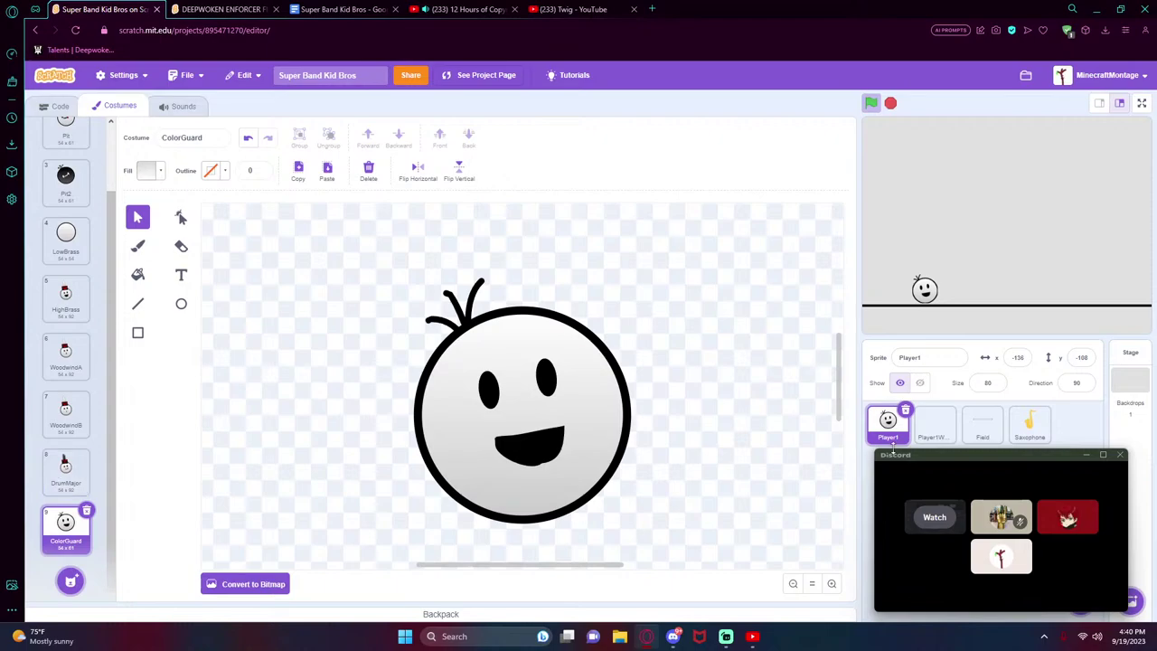
pyautogui.rightClick(77, 533)
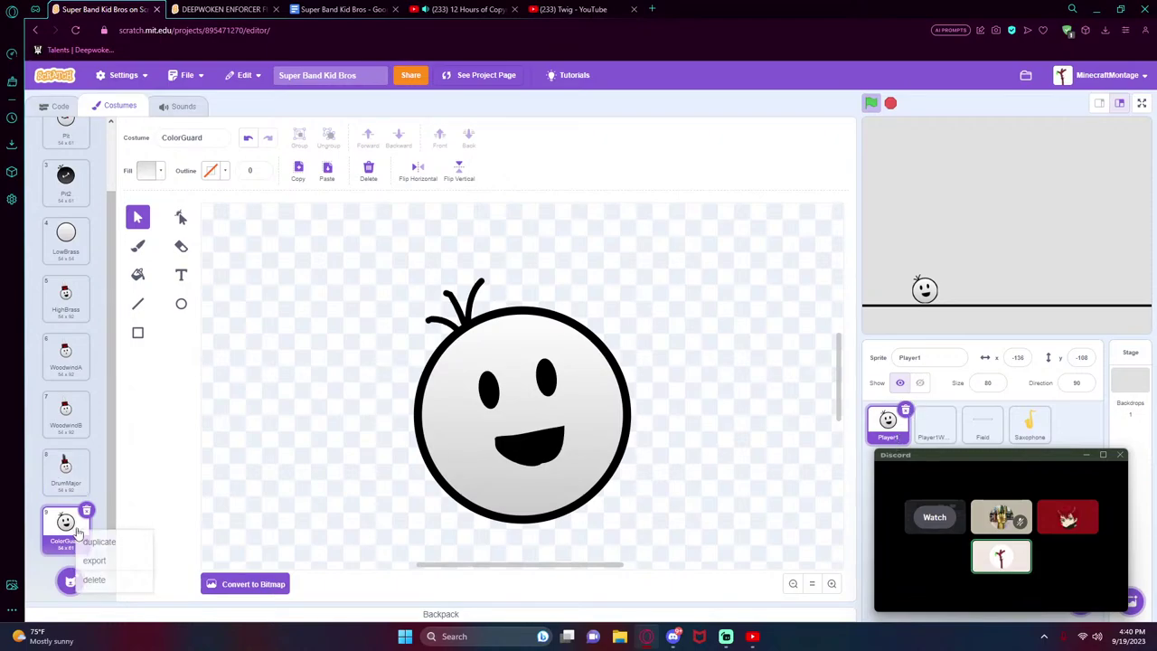
pyautogui.click(96, 543)
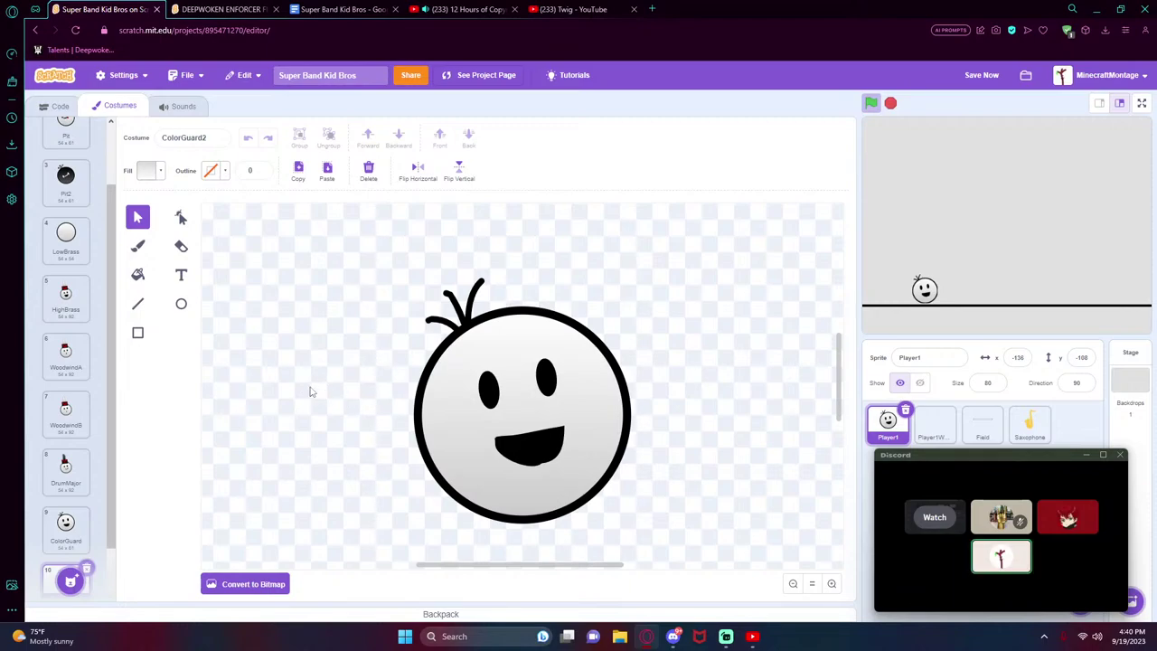
pyautogui.click(467, 299)
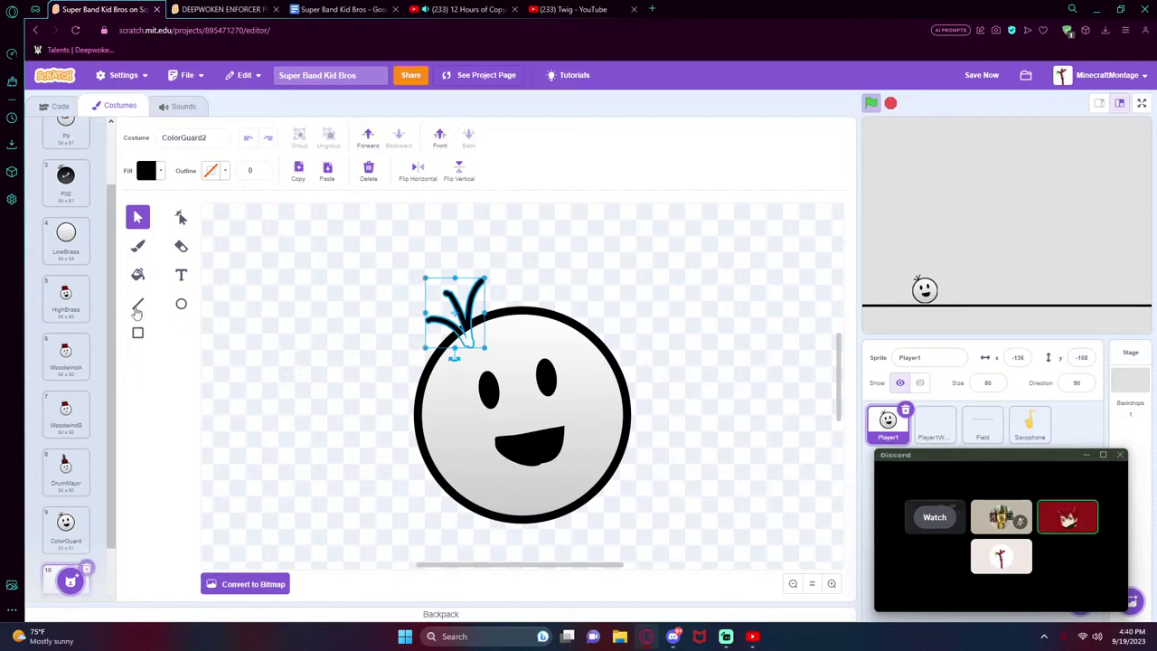
pyautogui.press('Delete')
# - Try a short black brush-drawn hair strand placed behind the head, and delete it
pyautogui.click(141, 246)
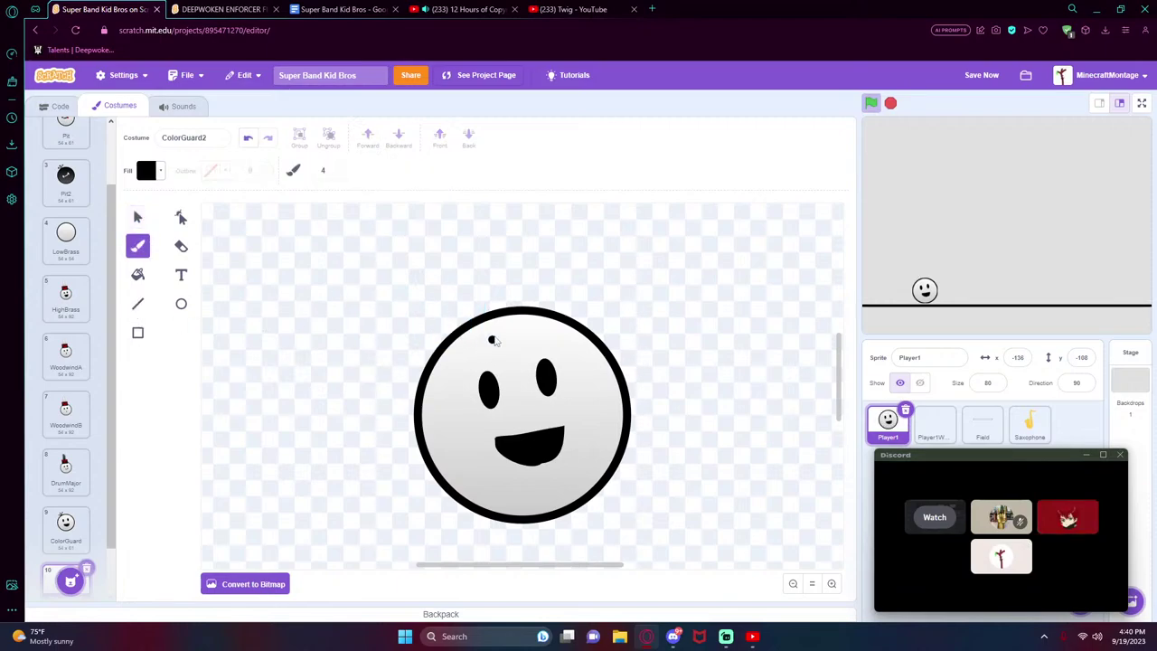
pyautogui.moveTo(488, 330); pyautogui.dragTo(455, 277)
pyautogui.click(137, 217)
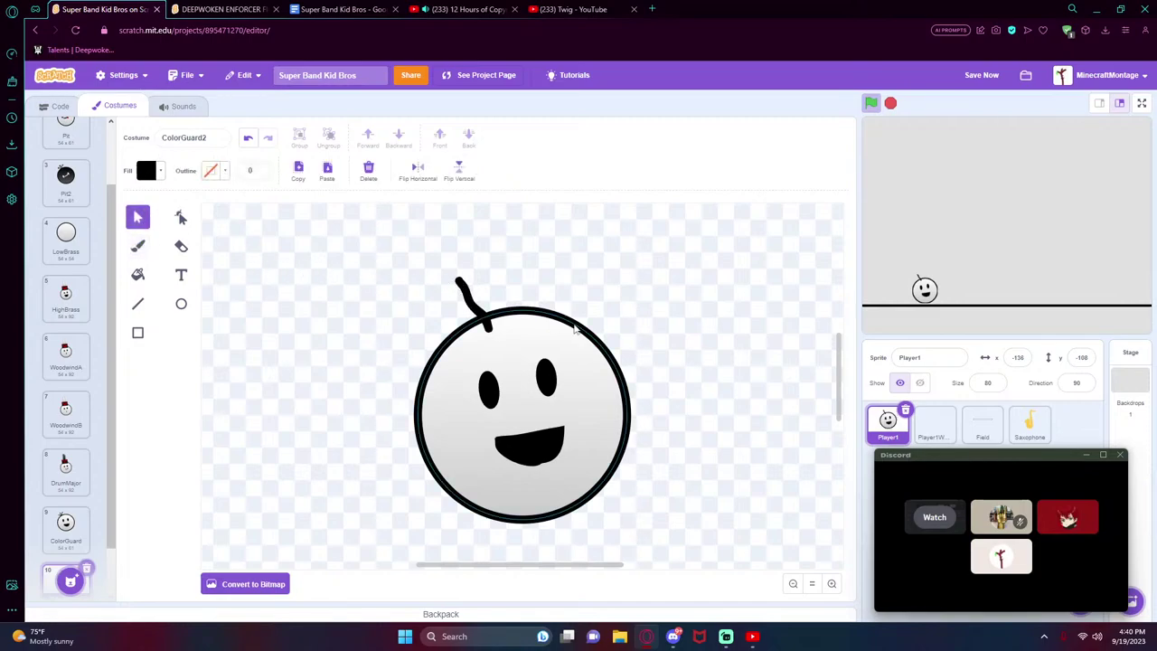
pyautogui.click(470, 299)
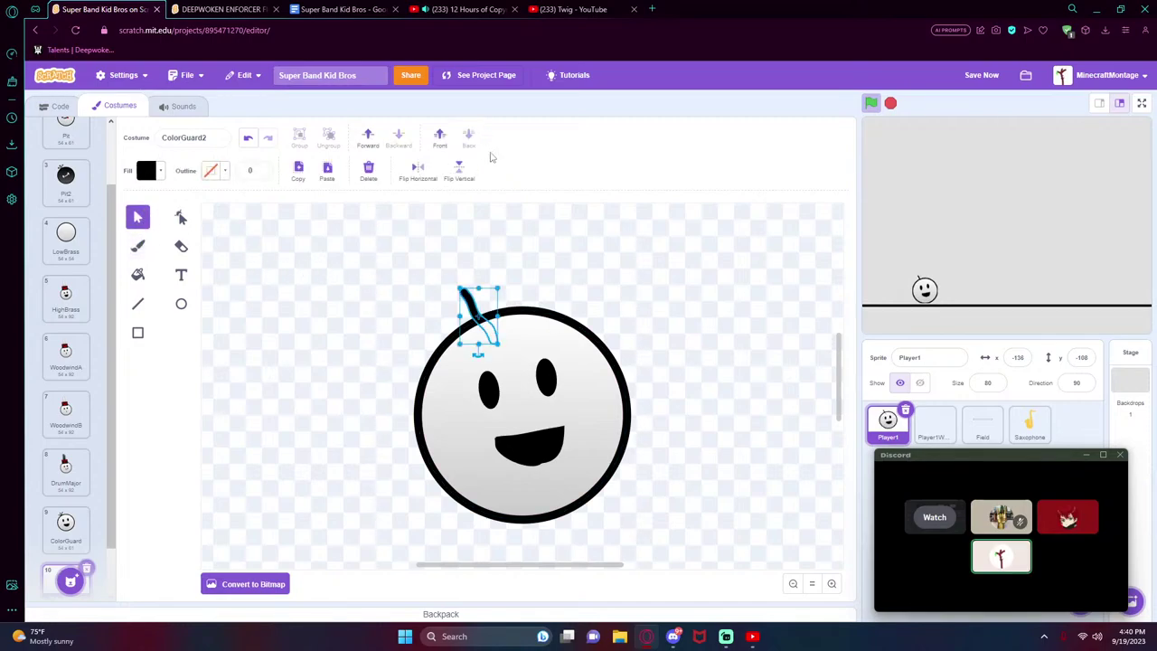
pyautogui.press('Delete')
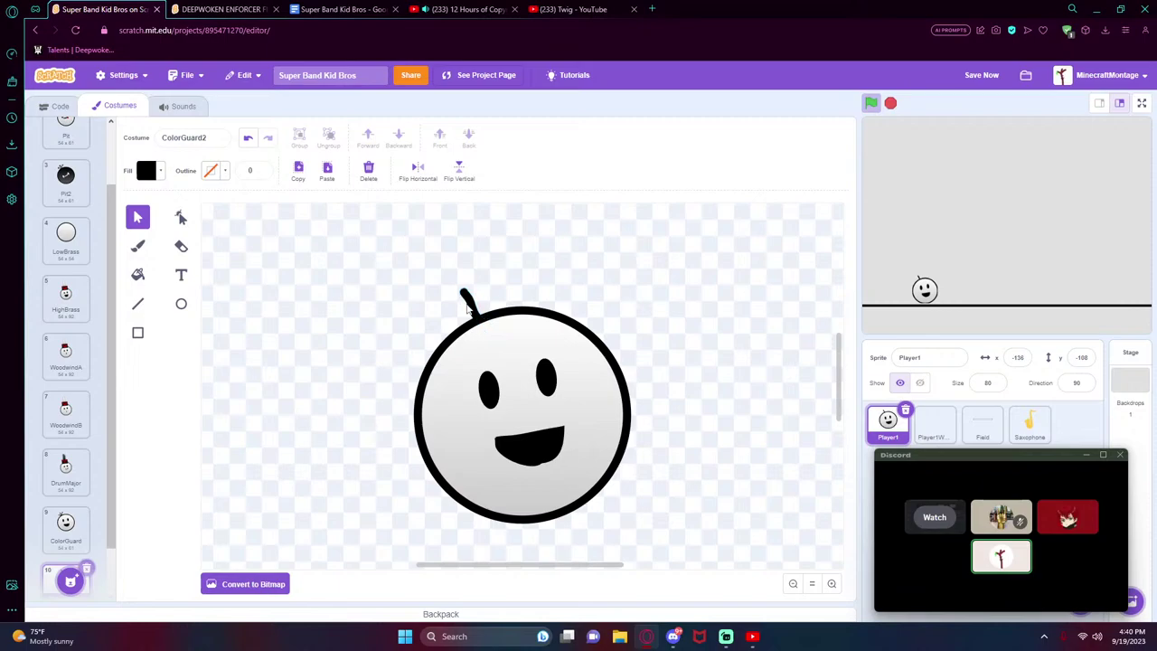
pyautogui.click(470, 307)
pyautogui.press('Delete')
# - Draw a single wavy black hair strand on the head with a size 4 brush and position it behind the head
pyautogui.click(137, 246)
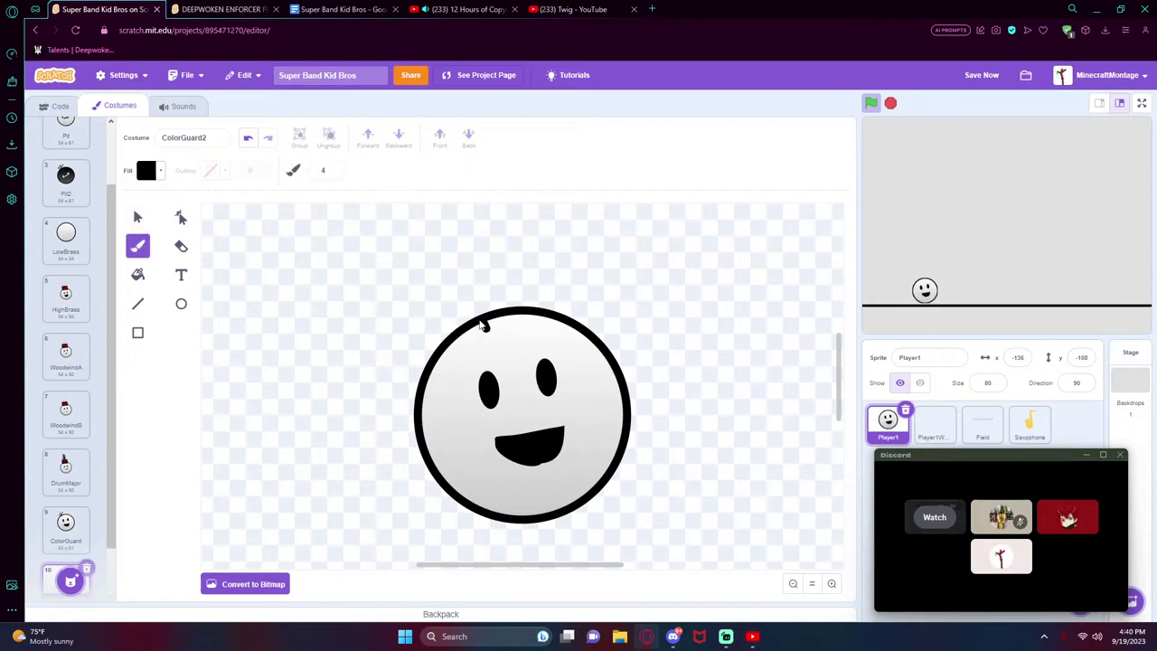
pyautogui.moveTo(484, 325); pyautogui.dragTo(446, 273)
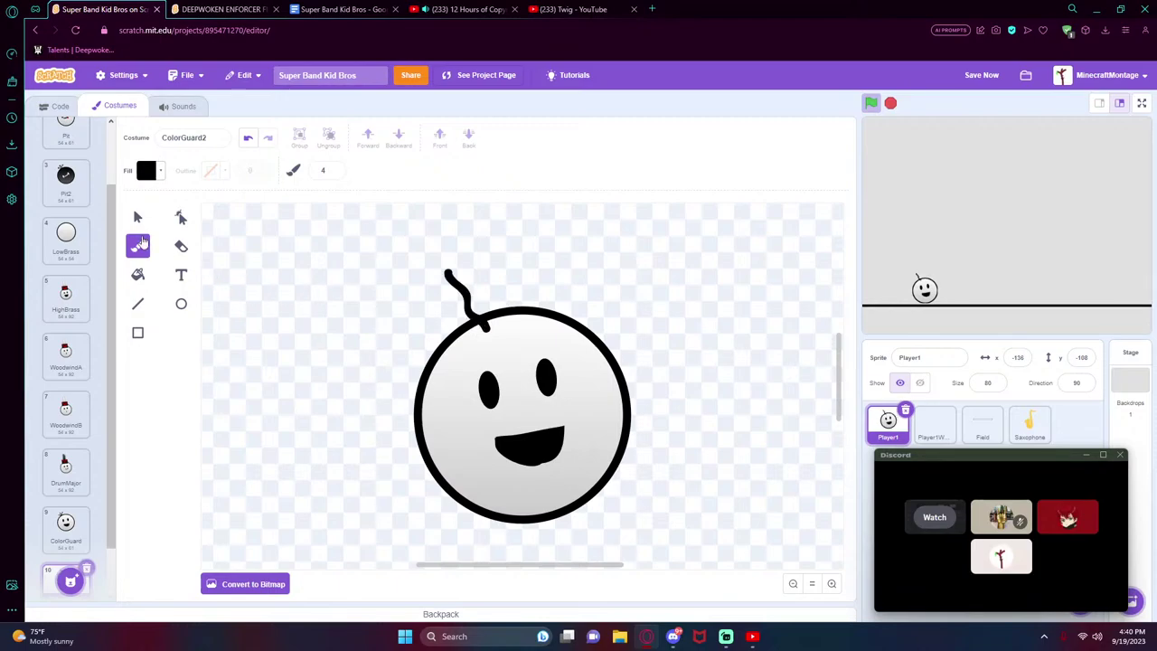
pyautogui.click(138, 216)
pyautogui.click(456, 286)
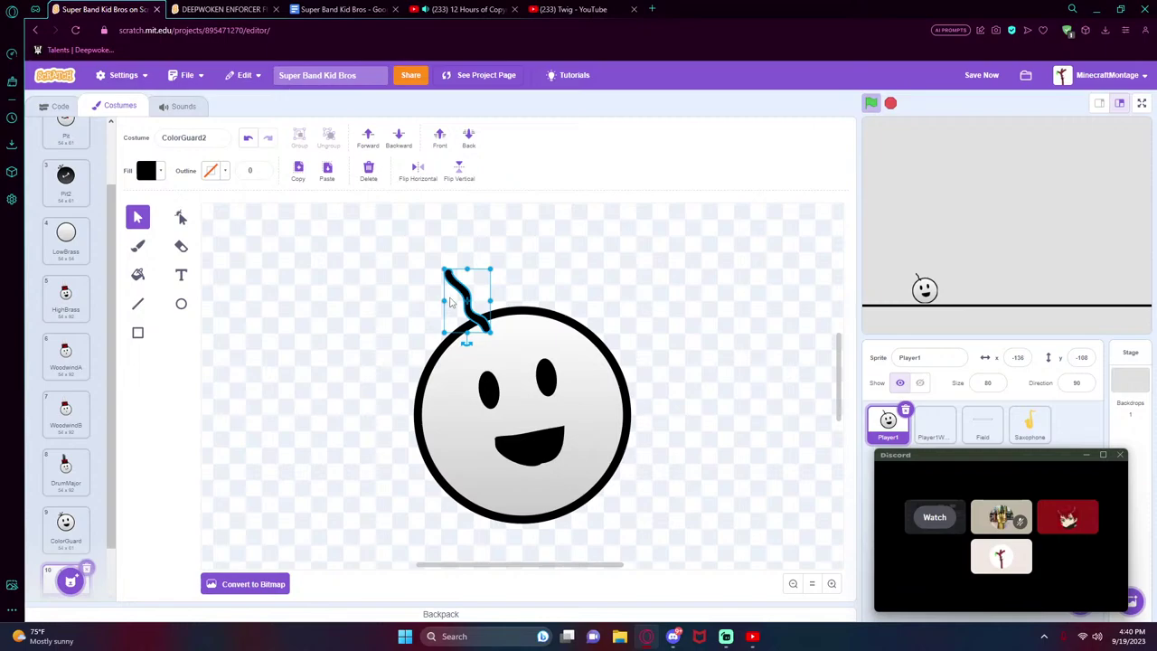
pyautogui.click(501, 262)
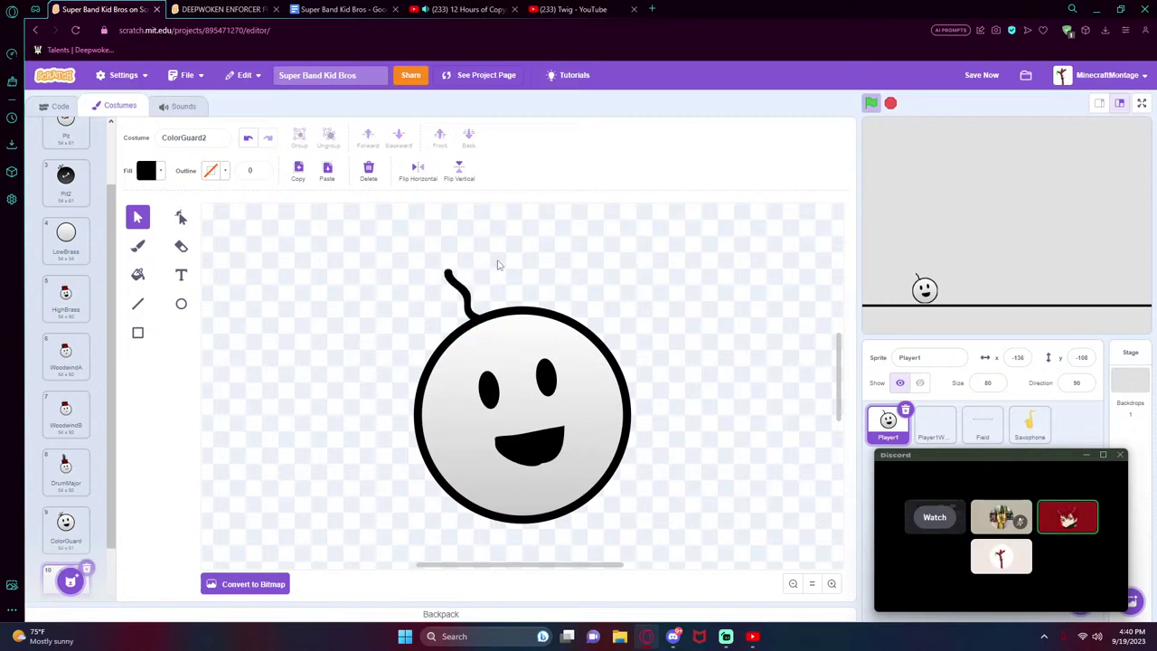
pyautogui.click(465, 294)
pyautogui.moveTo(466, 294); pyautogui.dragTo(476, 301)
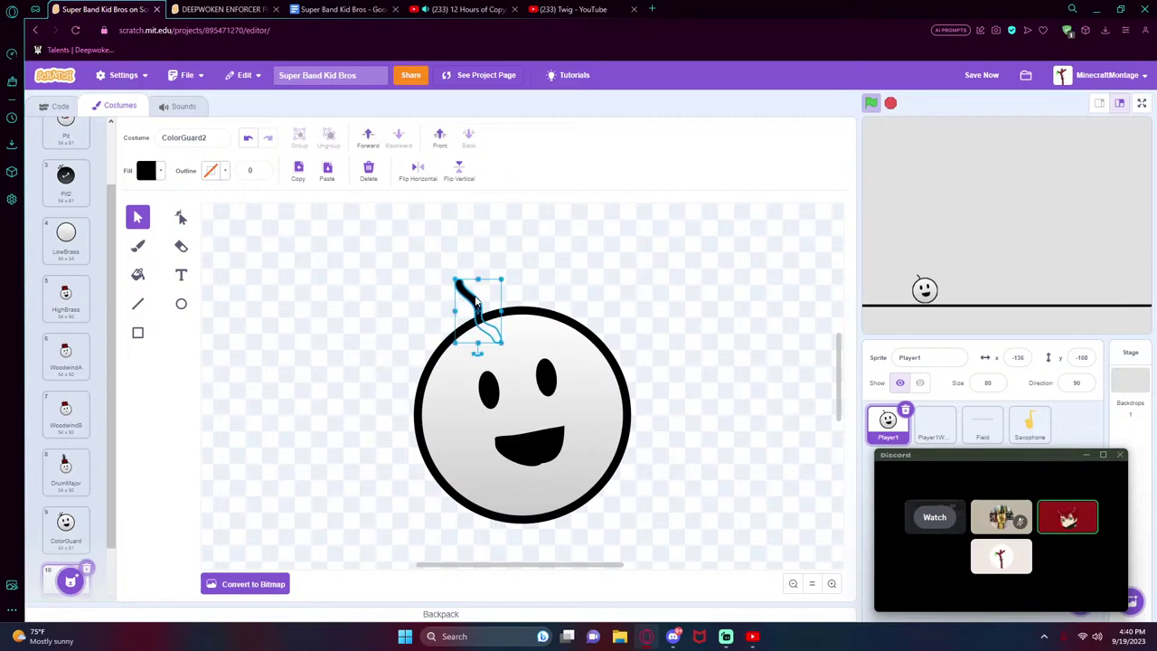
pyautogui.click(564, 231)
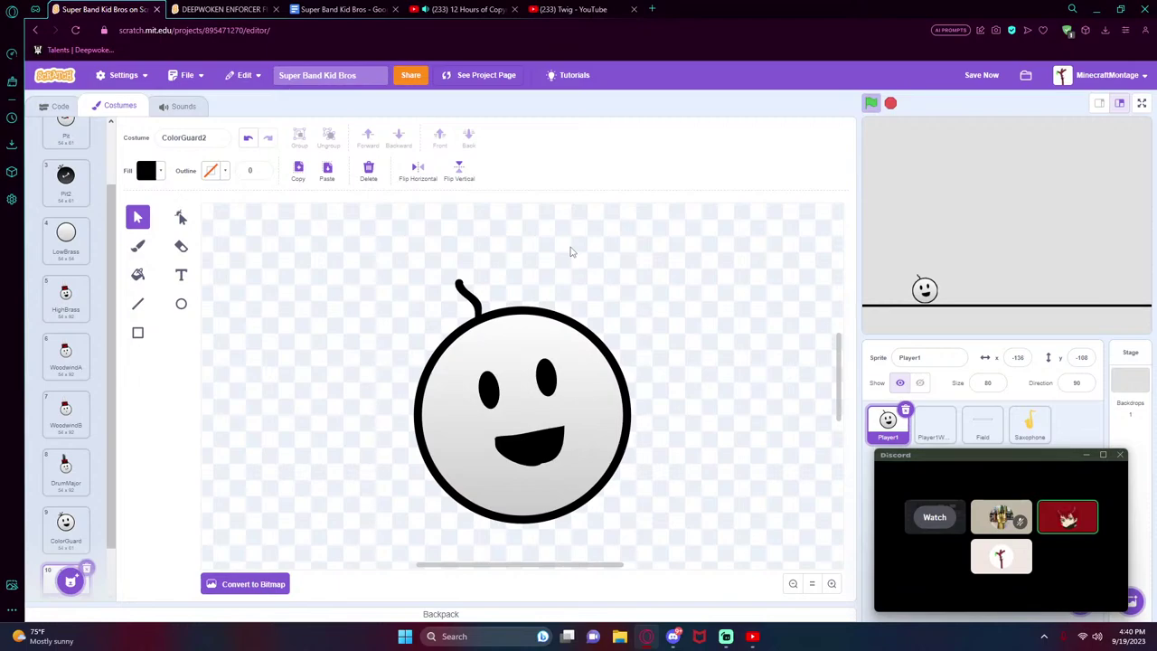
# - Set up the Line tool with a black outline of width 2
pyautogui.click(137, 303)
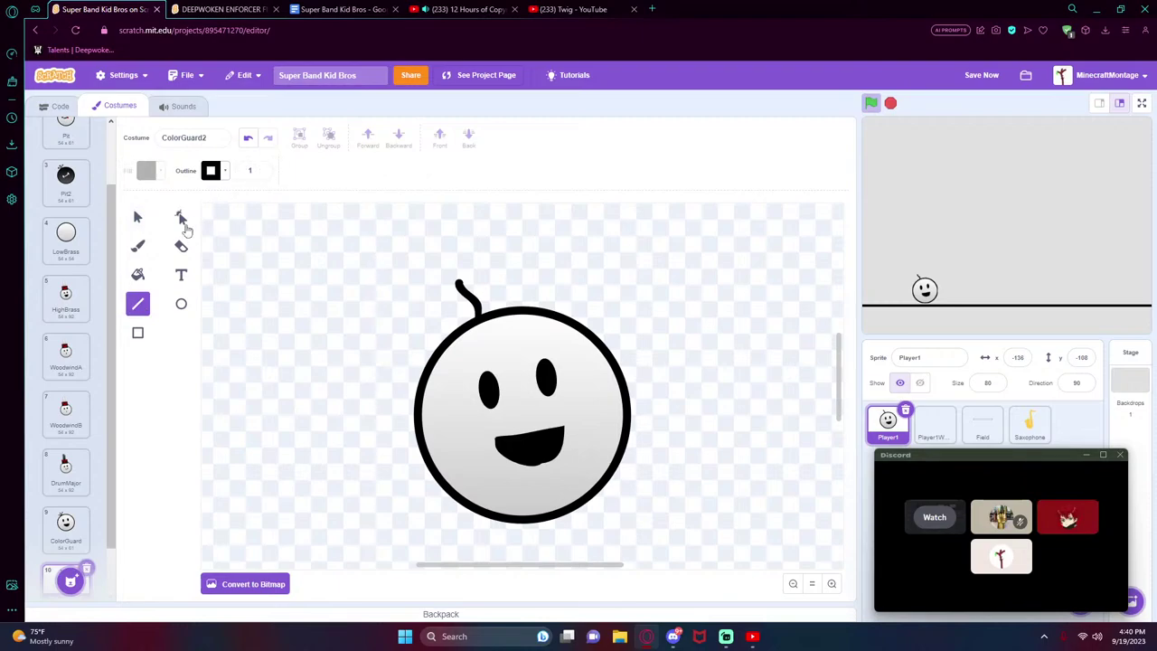
pyautogui.click(263, 168)
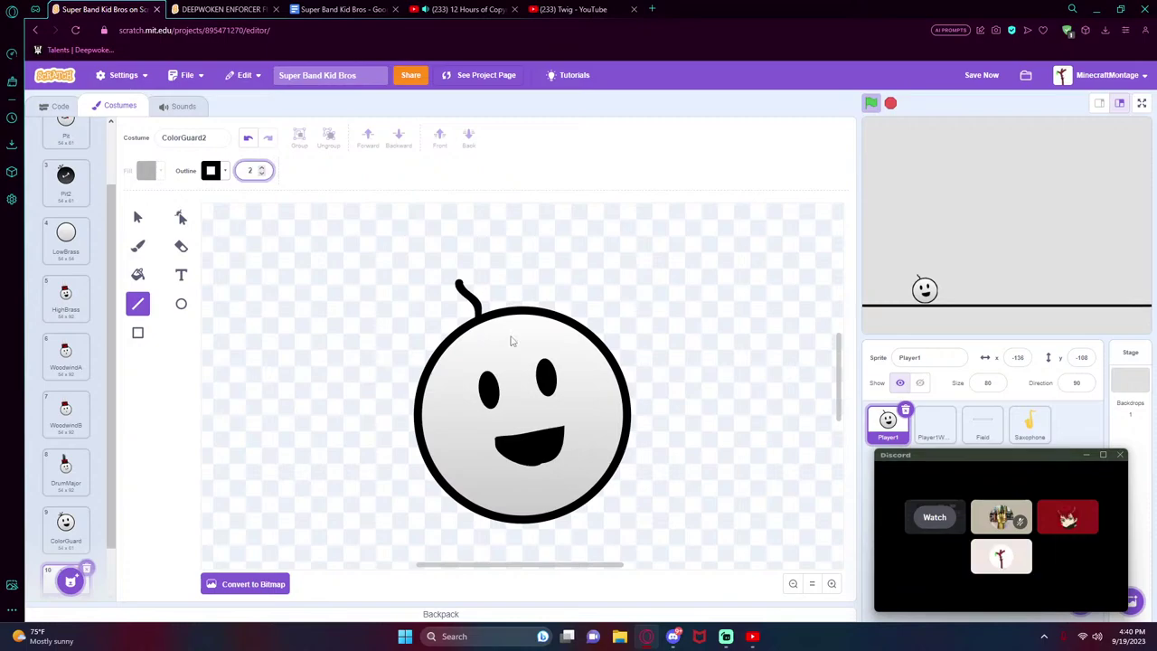
pyautogui.moveTo(519, 315); pyautogui.dragTo(574, 330)
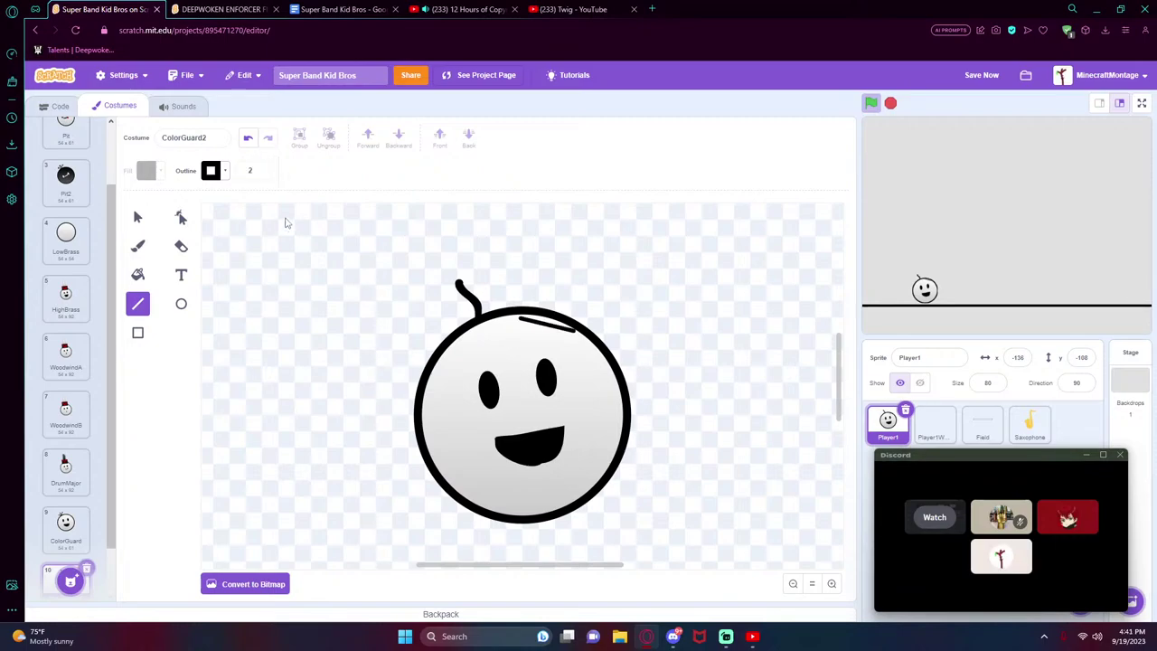
pyautogui.hotkey('ctrl', 'z')
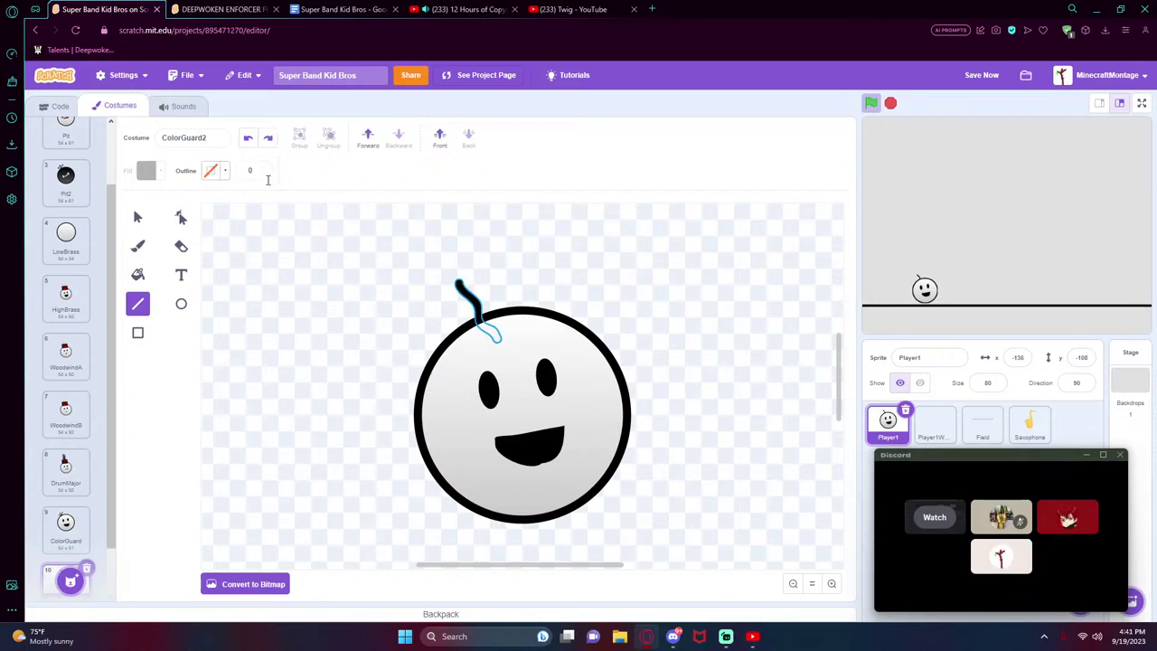
pyautogui.click(138, 215)
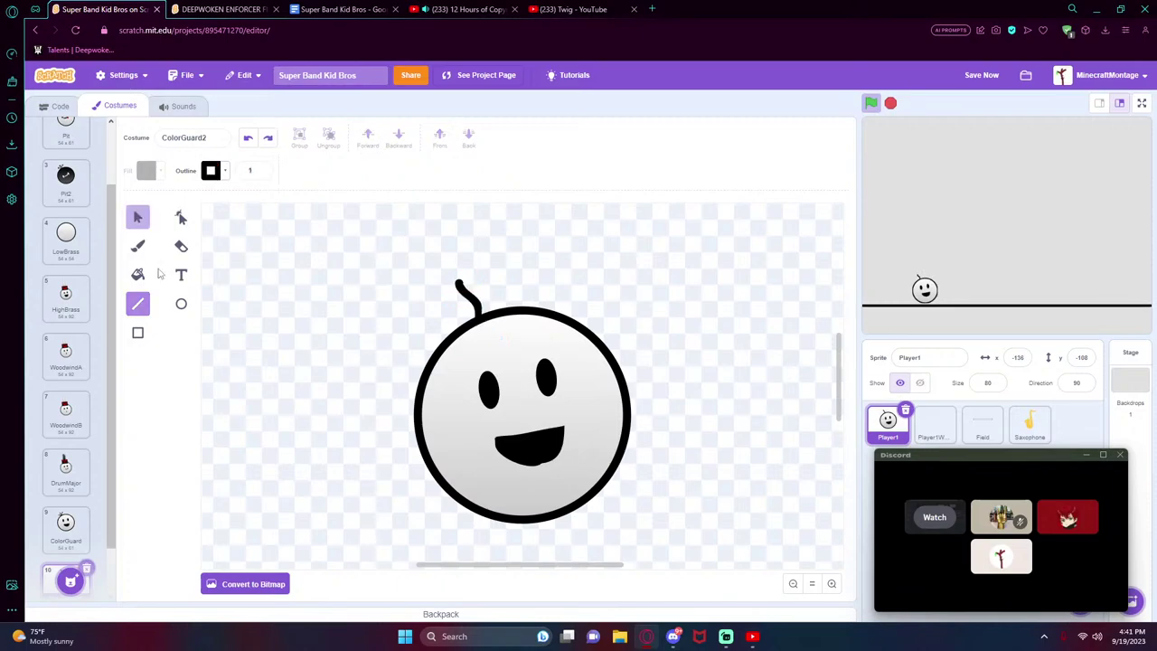
# - Draw a small yellow cross near the top of the head using lines with outline width 2 and color 17
pyautogui.click(211, 170)
pyautogui.click(250, 170)
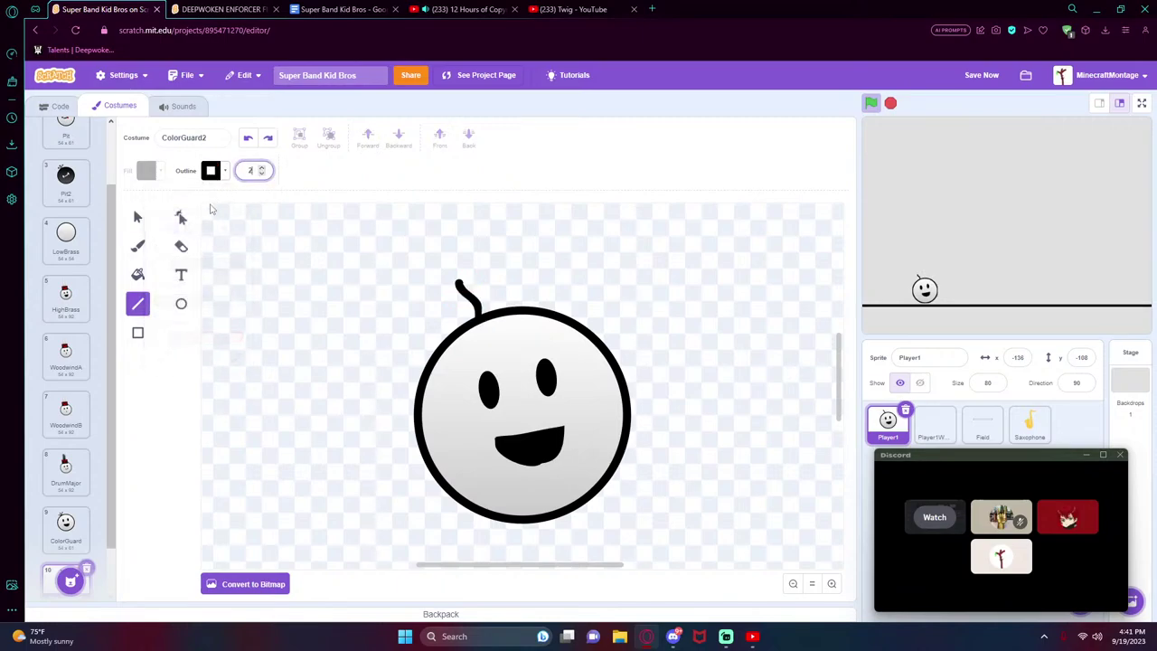
pyautogui.write('2')
pyautogui.click(211, 170)
pyautogui.moveTo(160, 308); pyautogui.dragTo(238, 308)
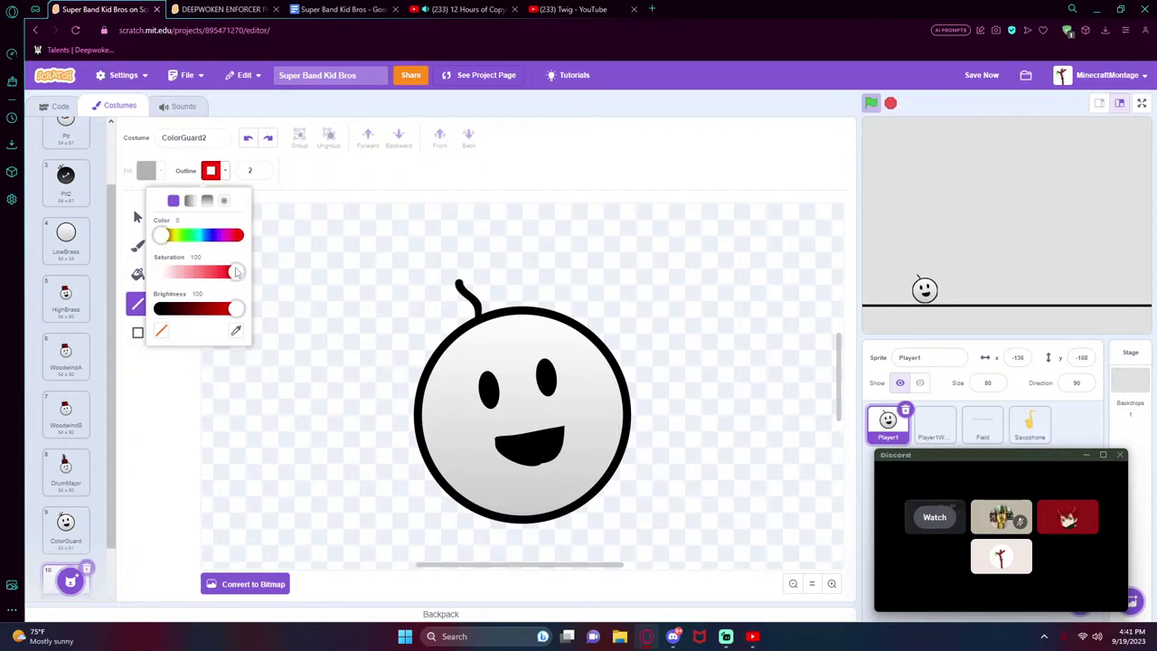
pyautogui.click(167, 236)
pyautogui.moveTo(167, 236); pyautogui.dragTo(177, 237)
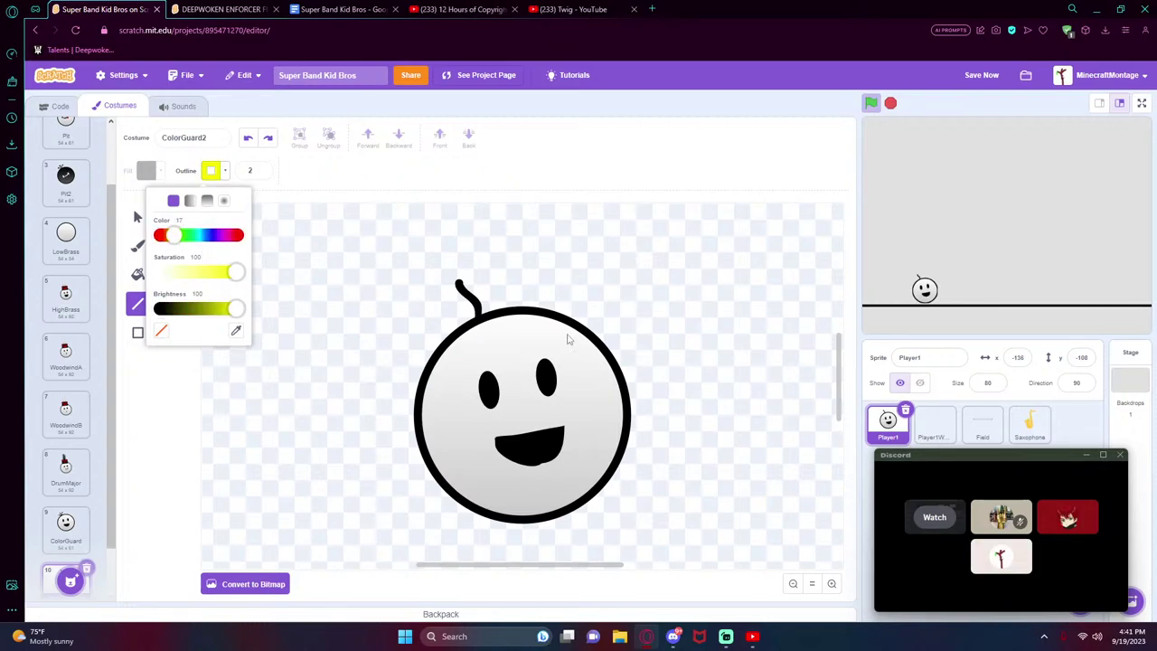
pyautogui.moveTo(520, 318)
pyautogui.mouseDown()
pyautogui.moveTo(548, 333)
pyautogui.moveTo(532, 335)
pyautogui.mouseUp()
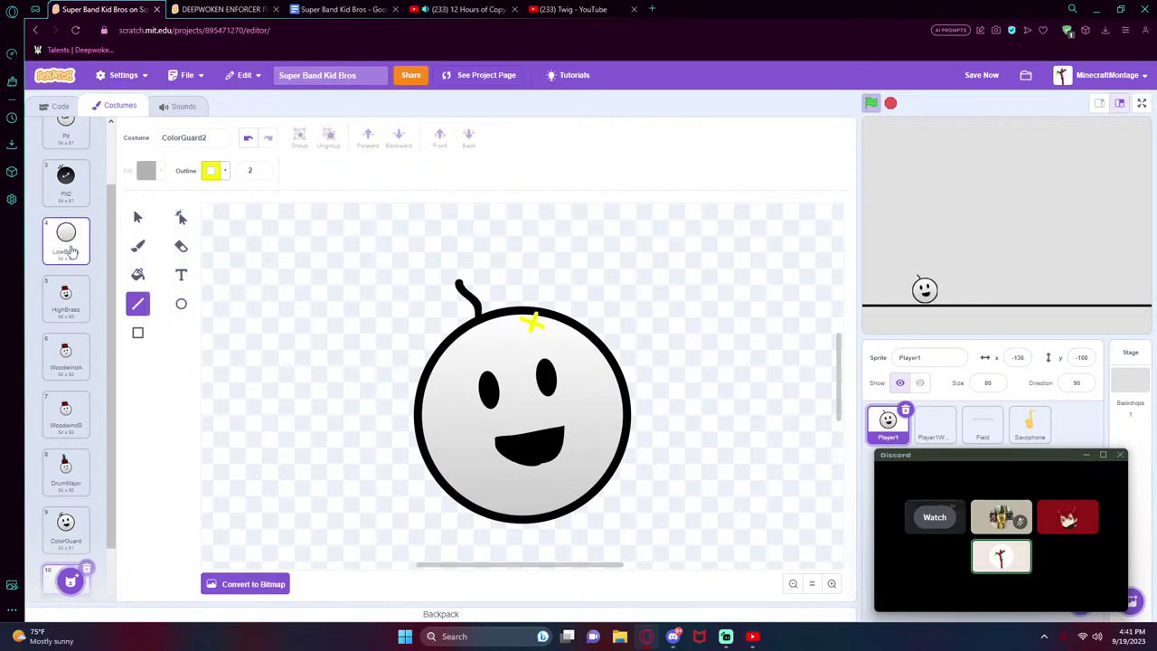
# - Delete the black smiling mouth from the face in the ColorGuard2 costume
pyautogui.click(139, 218)
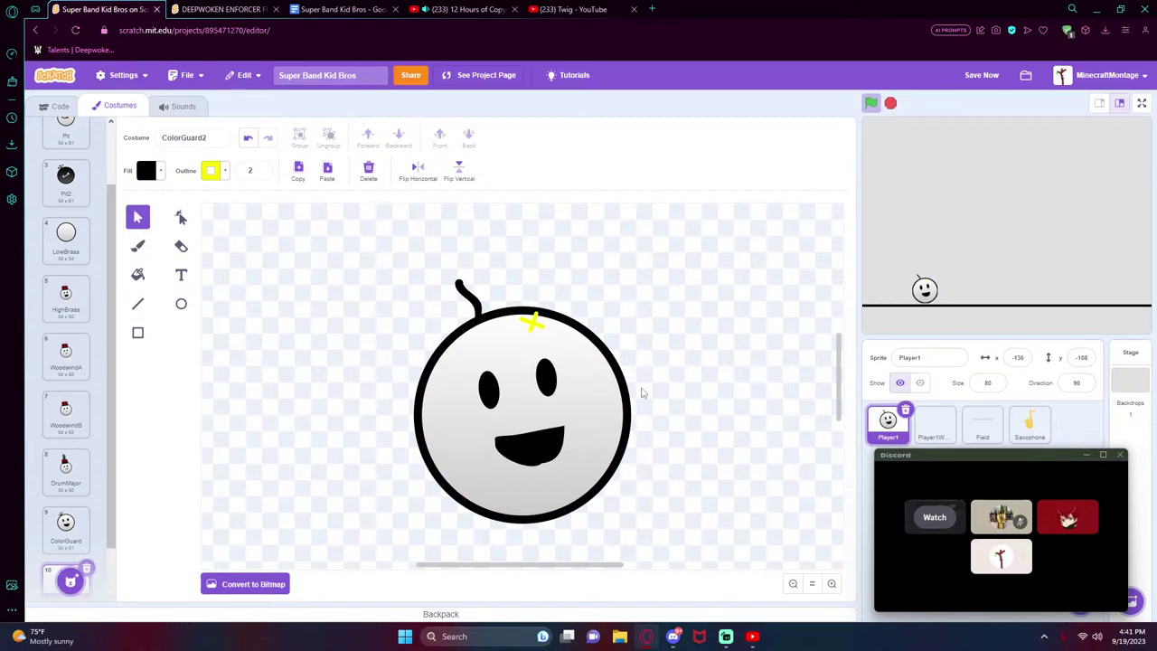
pyautogui.click(508, 452)
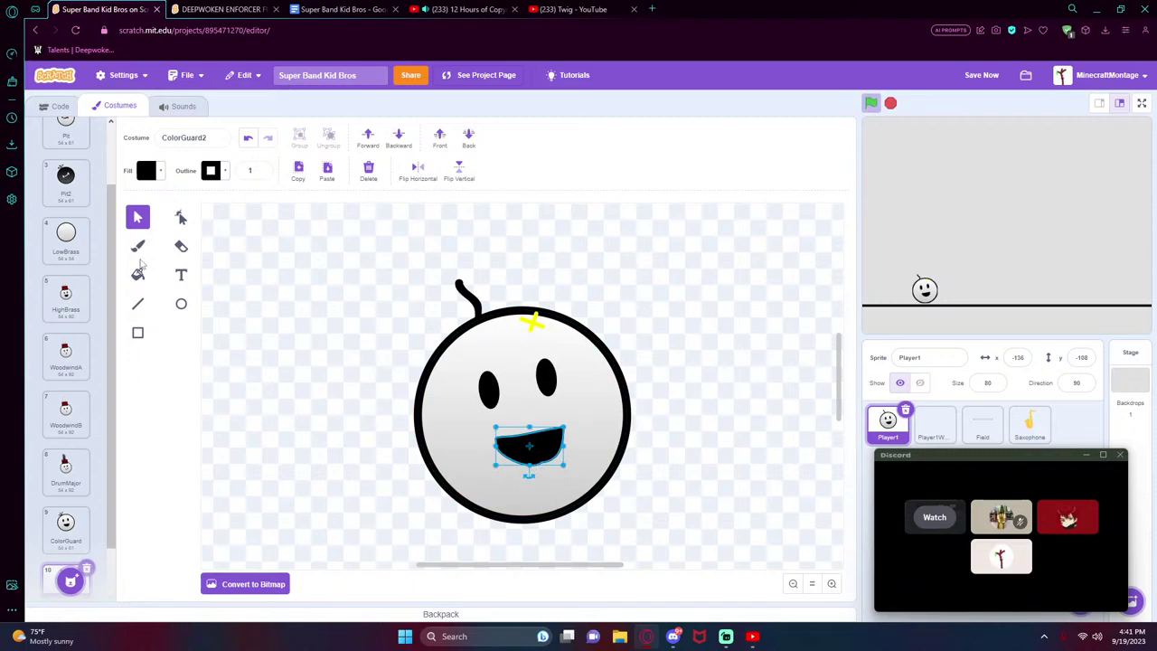
pyautogui.click(137, 246)
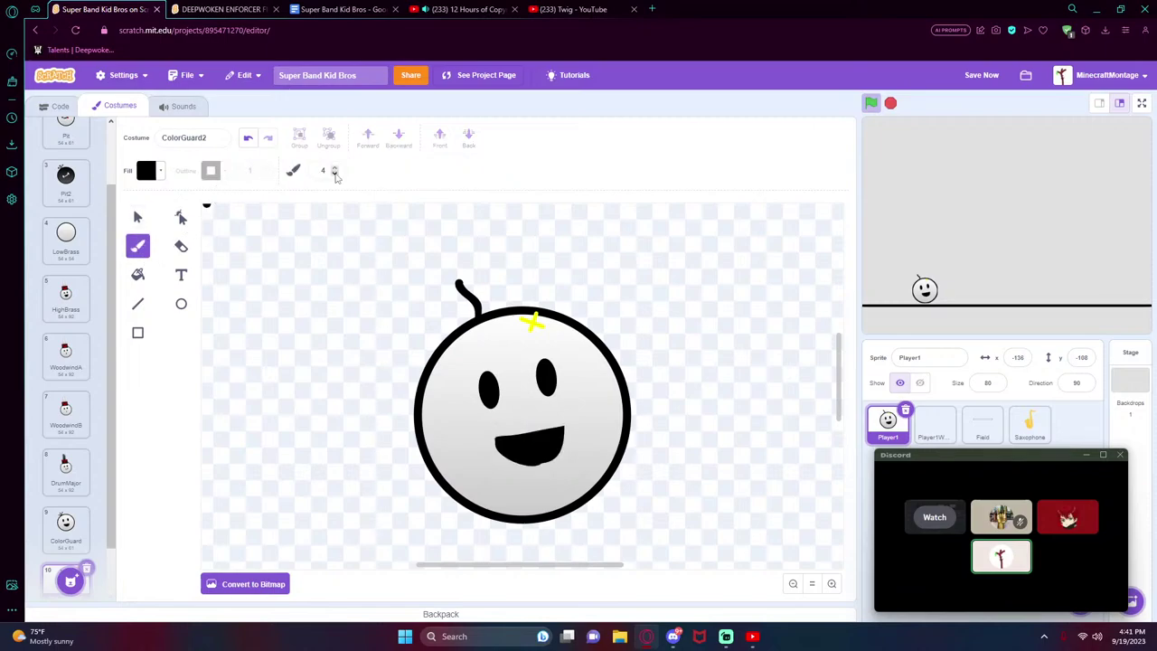
pyautogui.click(137, 217)
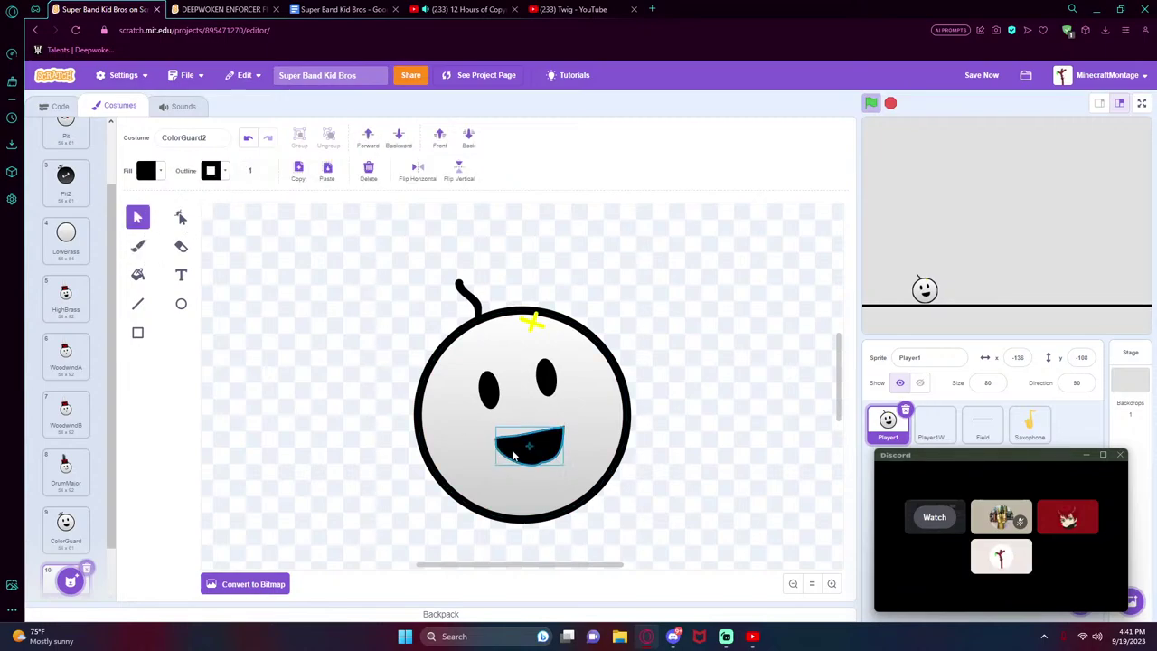
pyautogui.click(528, 445)
pyautogui.press('Delete')
pyautogui.click(137, 246)
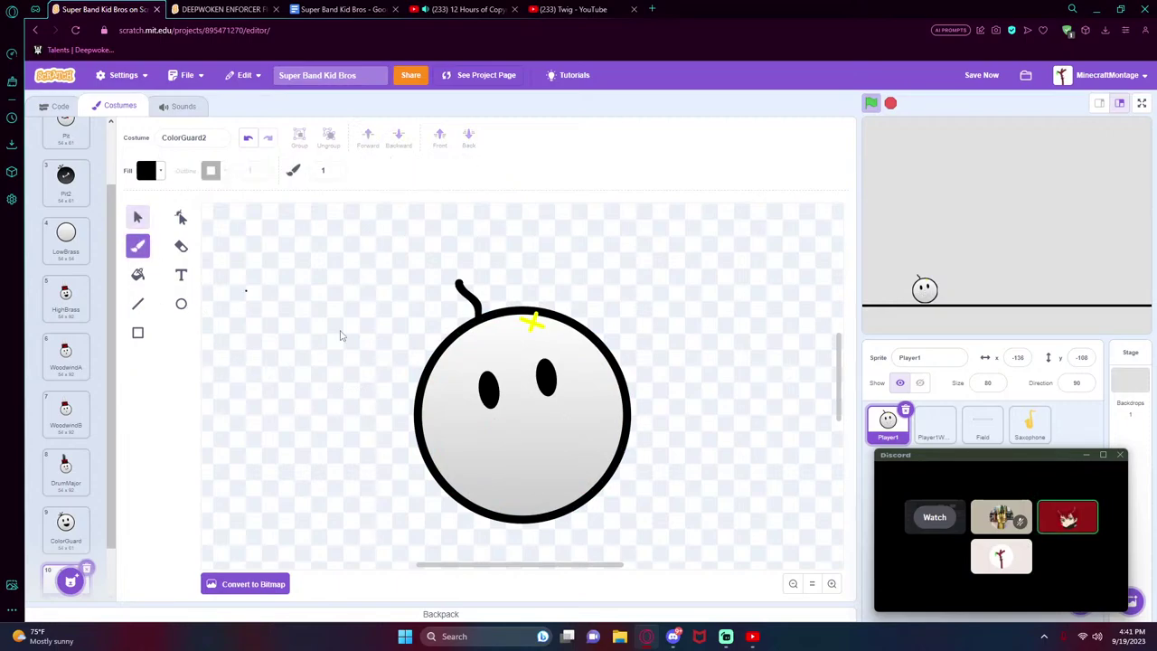
pyautogui.click(832, 584)
pyautogui.click(832, 584)
pyautogui.scroll(-3, 475, 323)
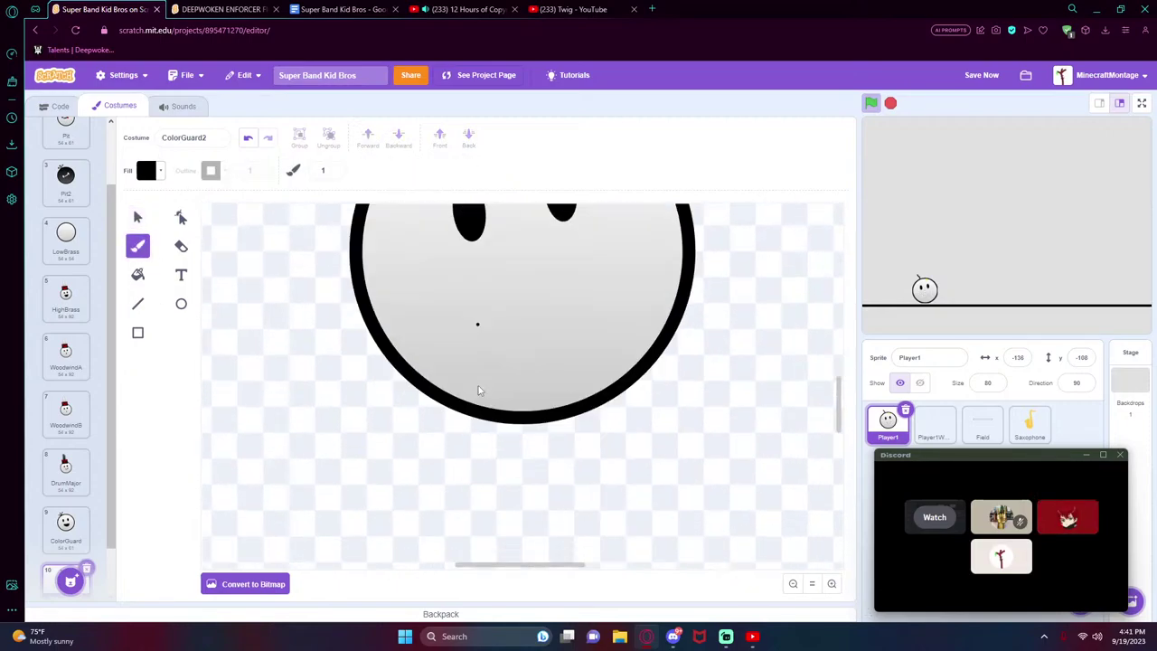
pyautogui.scroll(2, 488, 398)
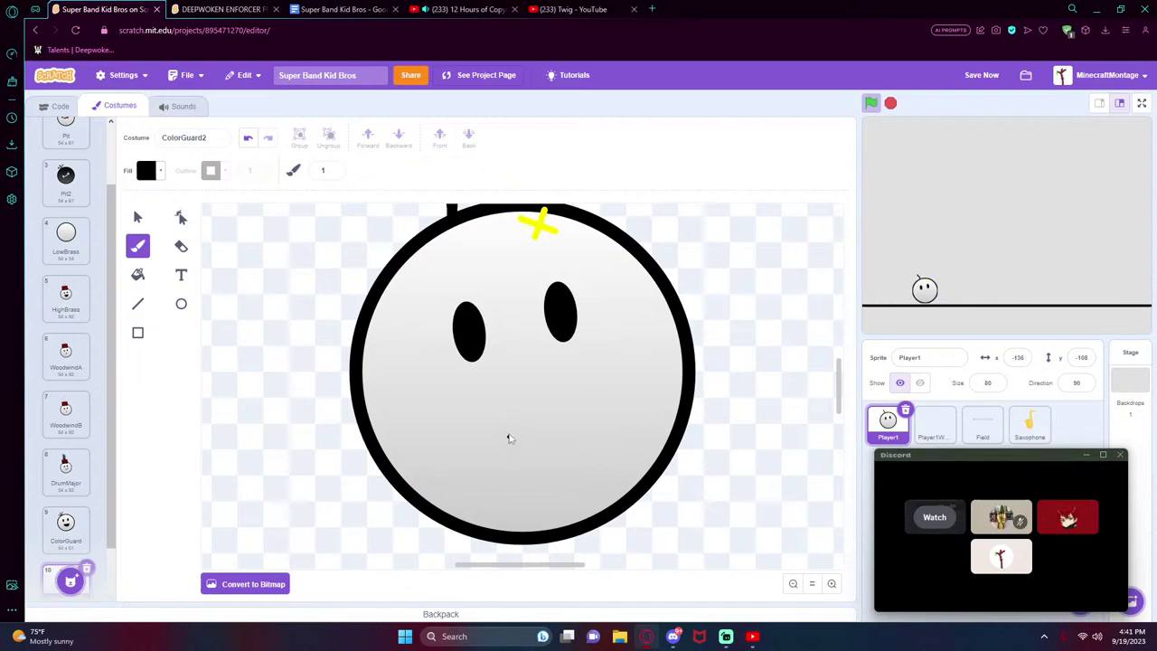
pyautogui.moveTo(524, 418)
pyautogui.mouseDown()
pyautogui.moveTo(540, 418)
pyautogui.moveTo(524, 398)
pyautogui.moveTo(549, 424)
pyautogui.mouseUp()
pyautogui.hotkey('ctrl', 'z')
pyautogui.hotkey('ctrl', 'z')
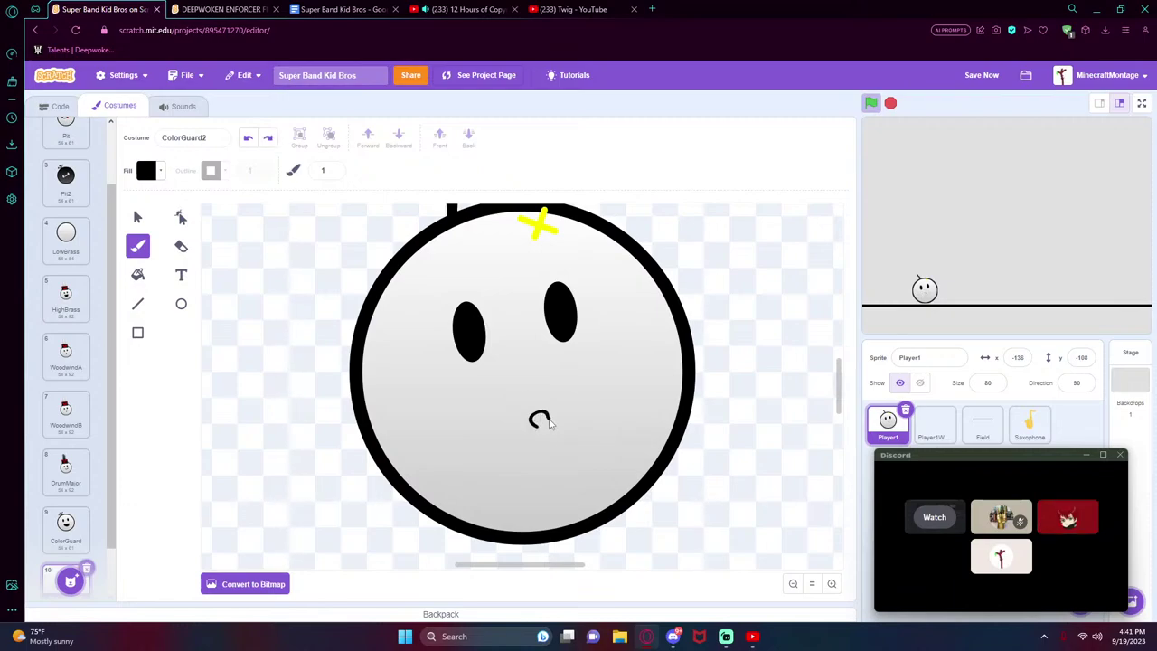
pyautogui.hotkey('ctrl', 'z')
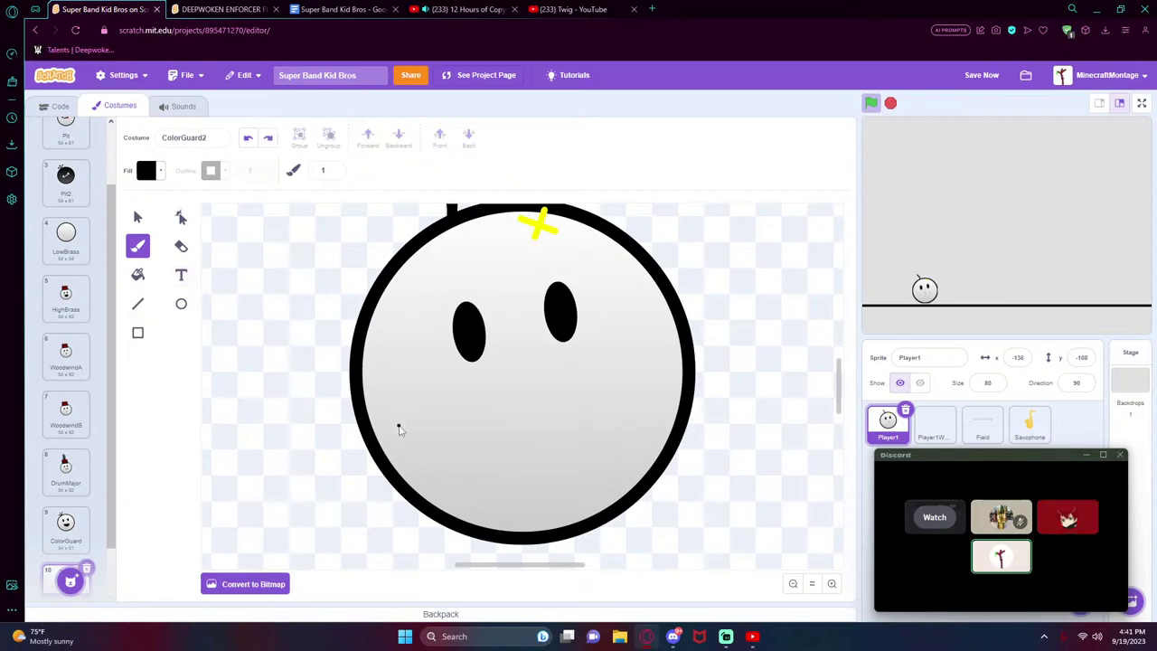
# - Add a black text letter C beside the face and rotate it clockwise so its opening points downward
pyautogui.click(180, 275)
pyautogui.click(323, 418)
pyautogui.write('C')
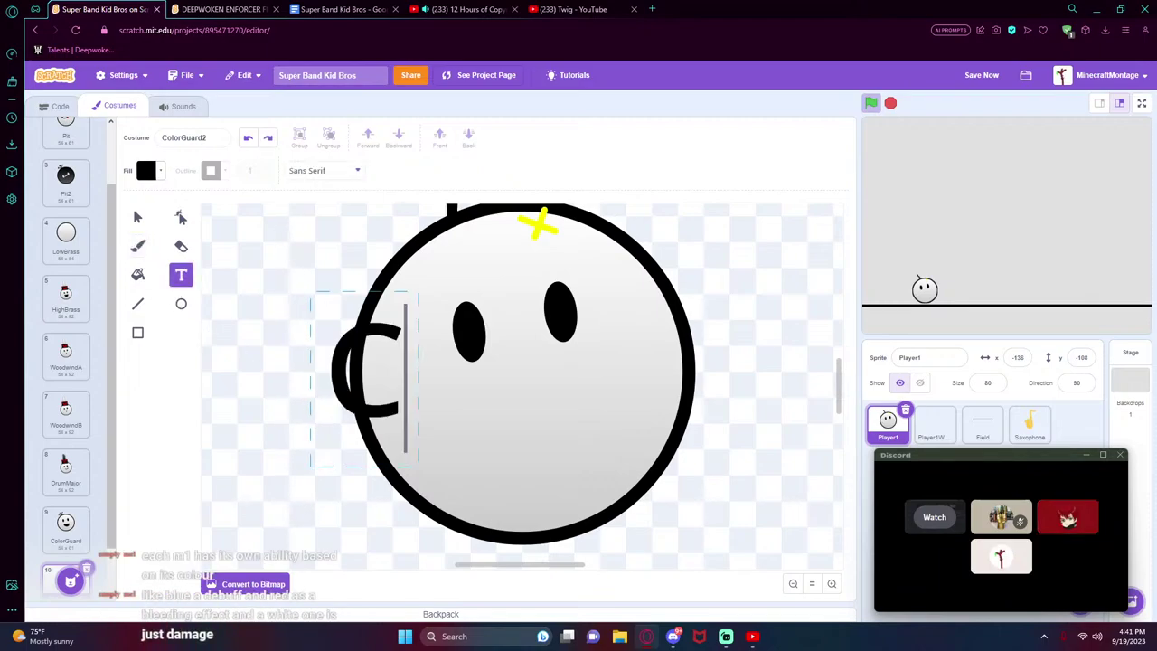
pyautogui.click(138, 217)
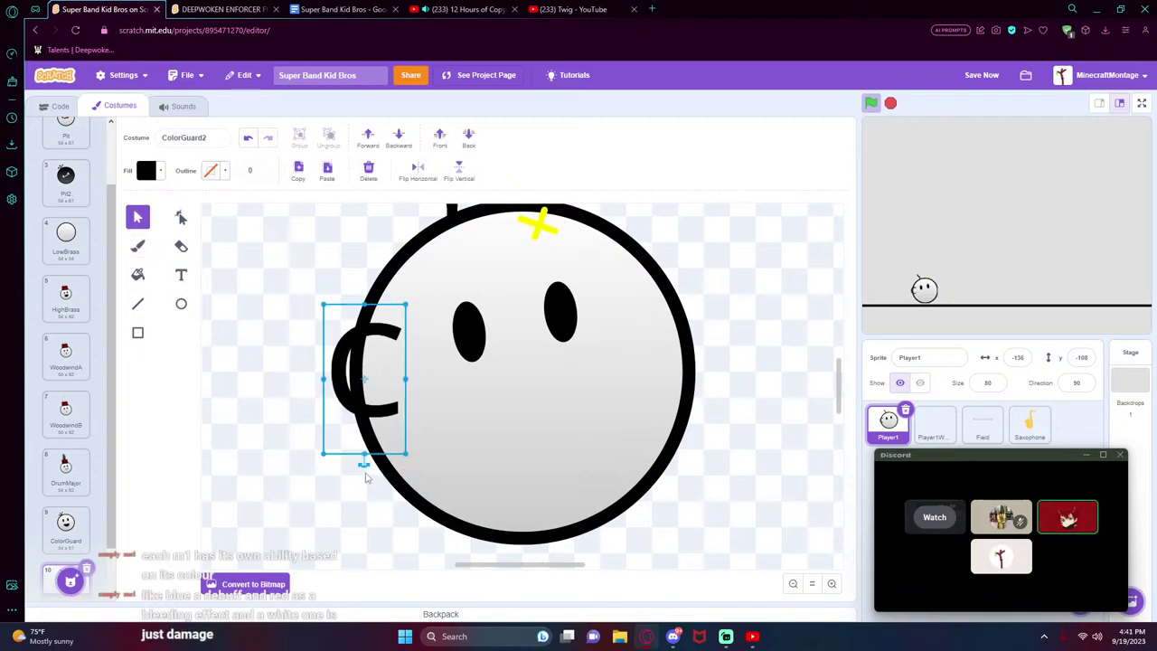
pyautogui.moveTo(366, 481); pyautogui.dragTo(279, 387)
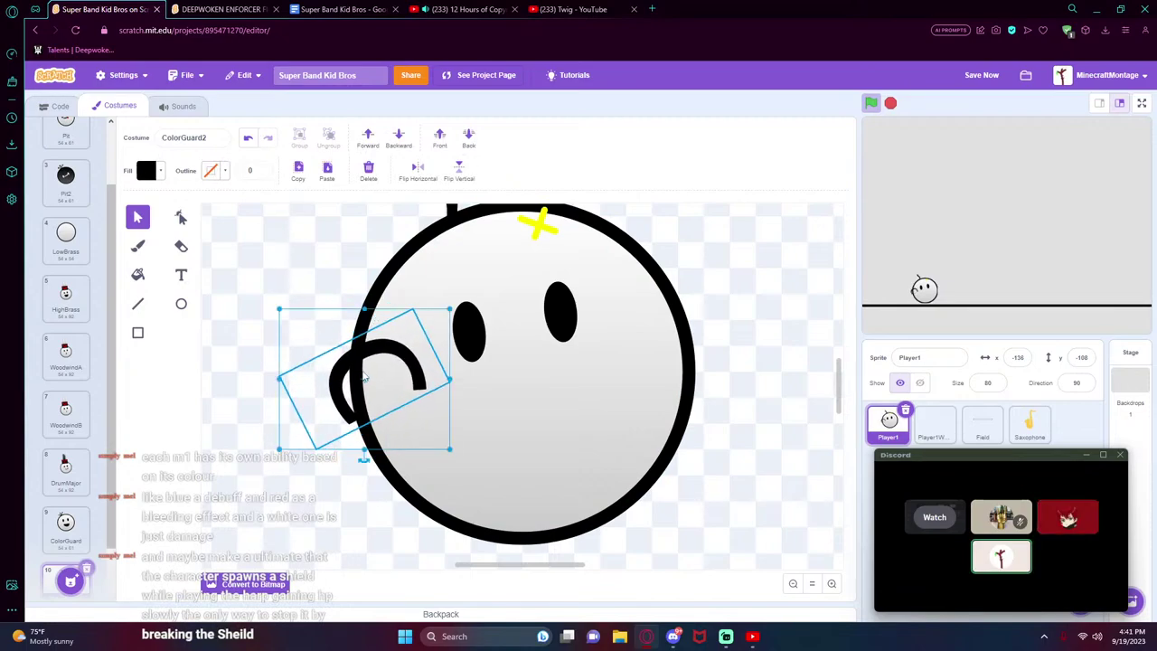
# - Place the rotated C below the eyes as a frowning mouth, scale it down and adjust its tilt
pyautogui.moveTo(361, 373); pyautogui.dragTo(507, 383)
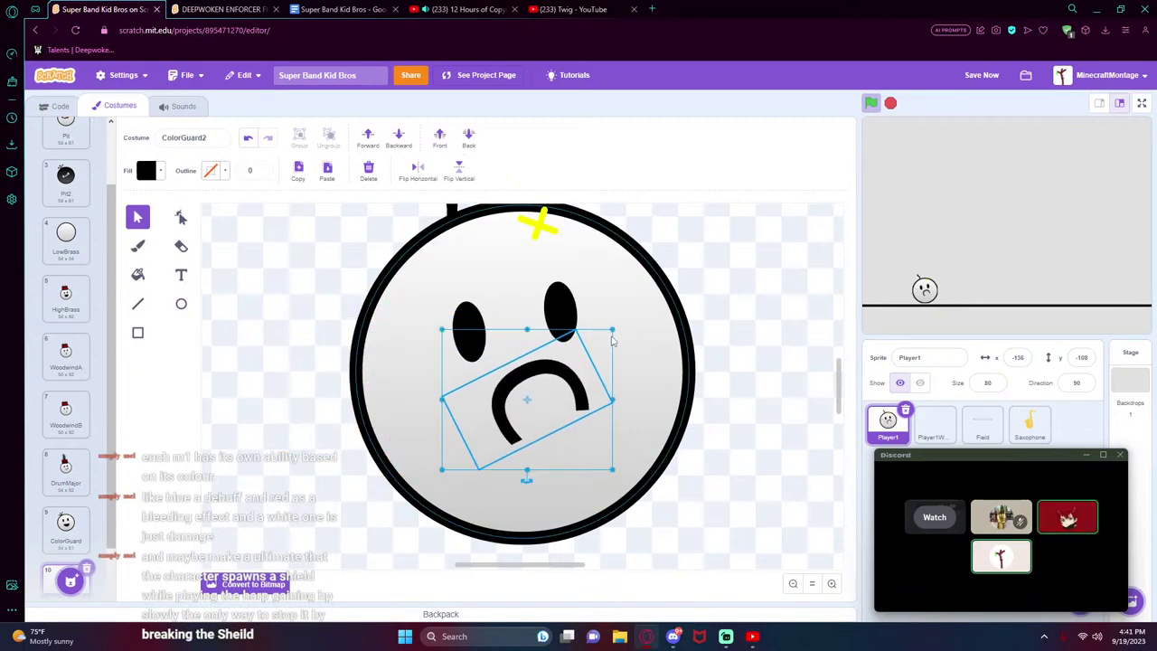
pyautogui.moveTo(613, 331); pyautogui.dragTo(568, 364)
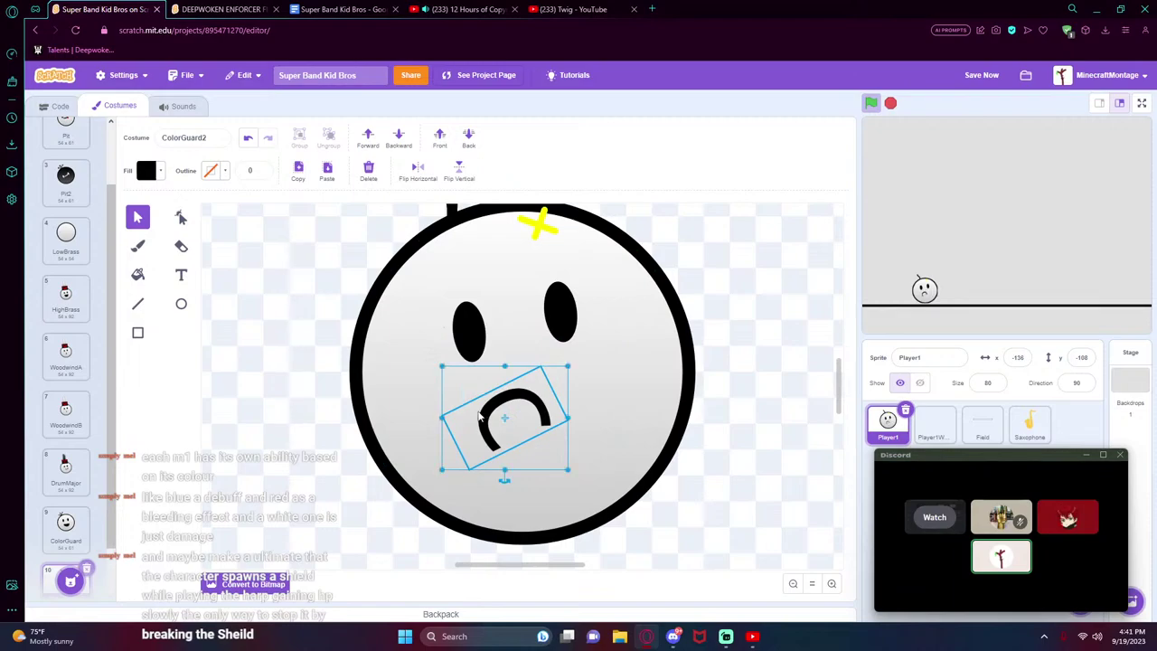
pyautogui.moveTo(497, 397); pyautogui.dragTo(512, 374)
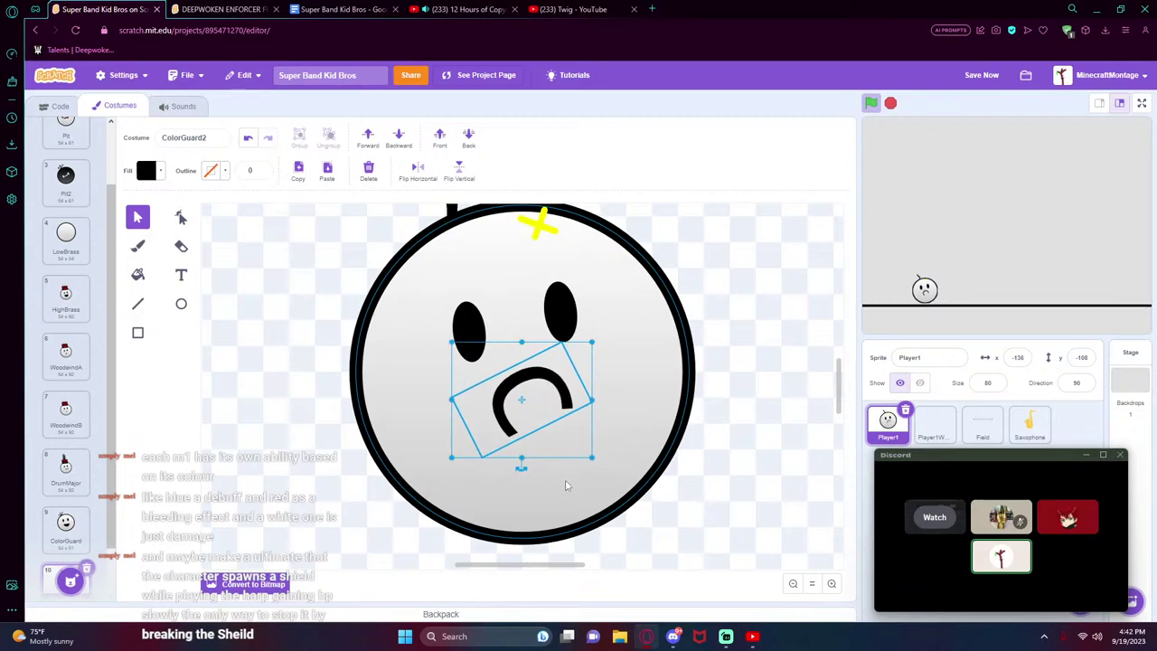
pyautogui.moveTo(526, 457); pyautogui.dragTo(509, 468)
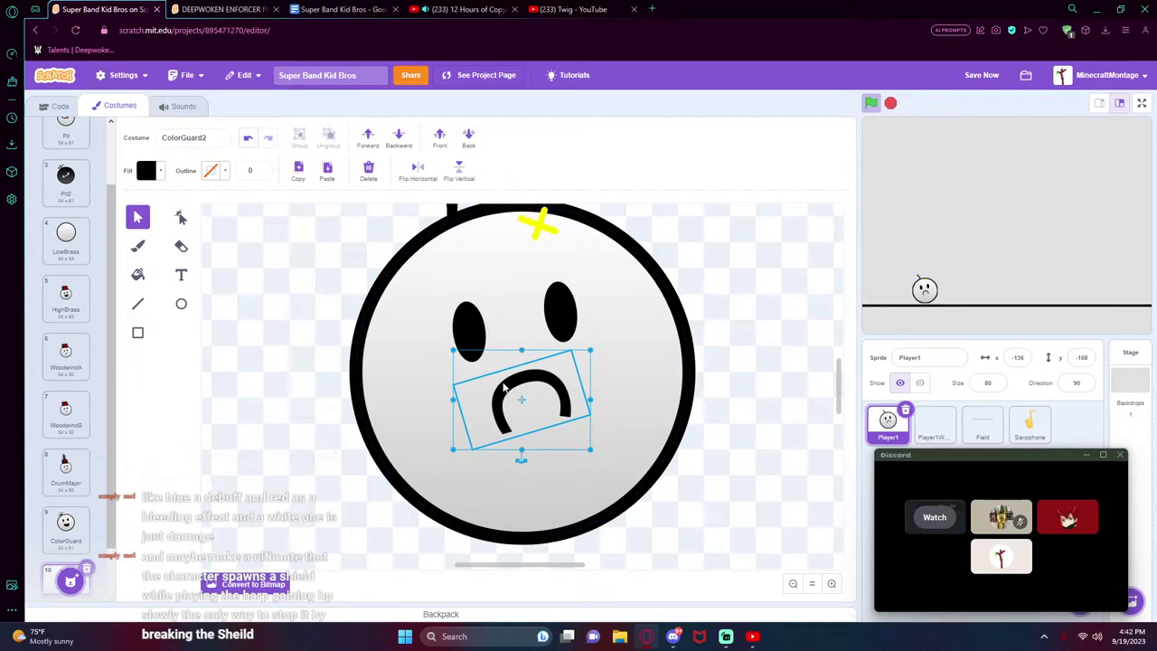
pyautogui.moveTo(486, 386); pyautogui.dragTo(479, 378)
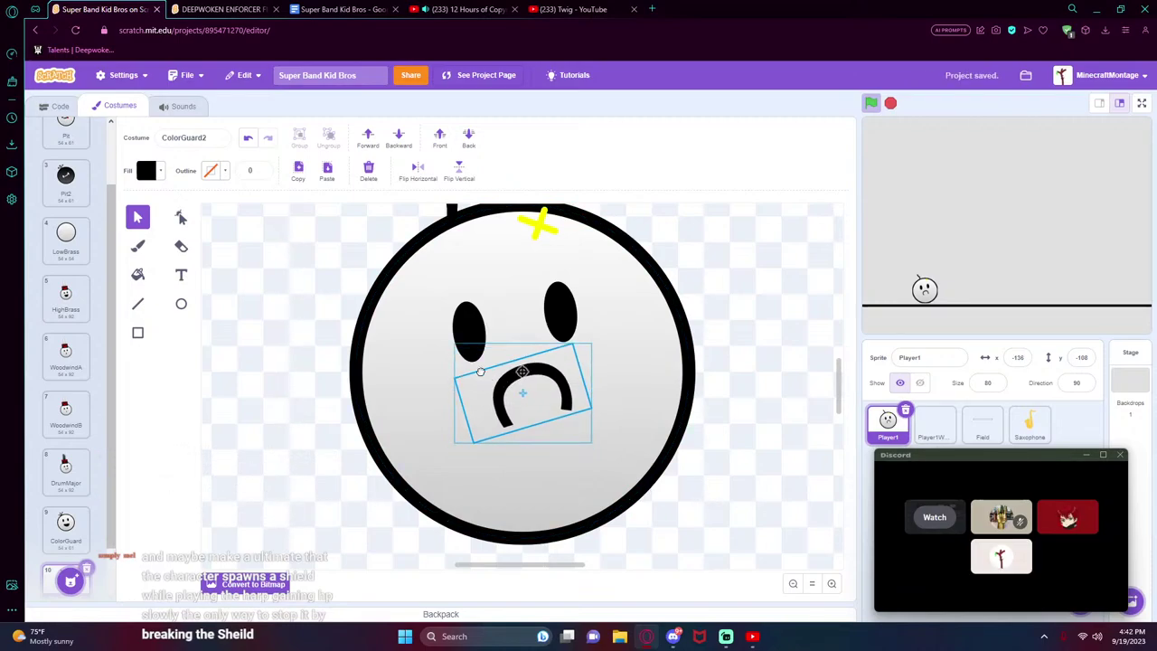
# - Enlarge the C-shaped mouth and shift it back to the middle of the face
pyautogui.click(740, 462)
pyautogui.click(534, 398)
pyautogui.moveTo(532, 442); pyautogui.dragTo(625, 461)
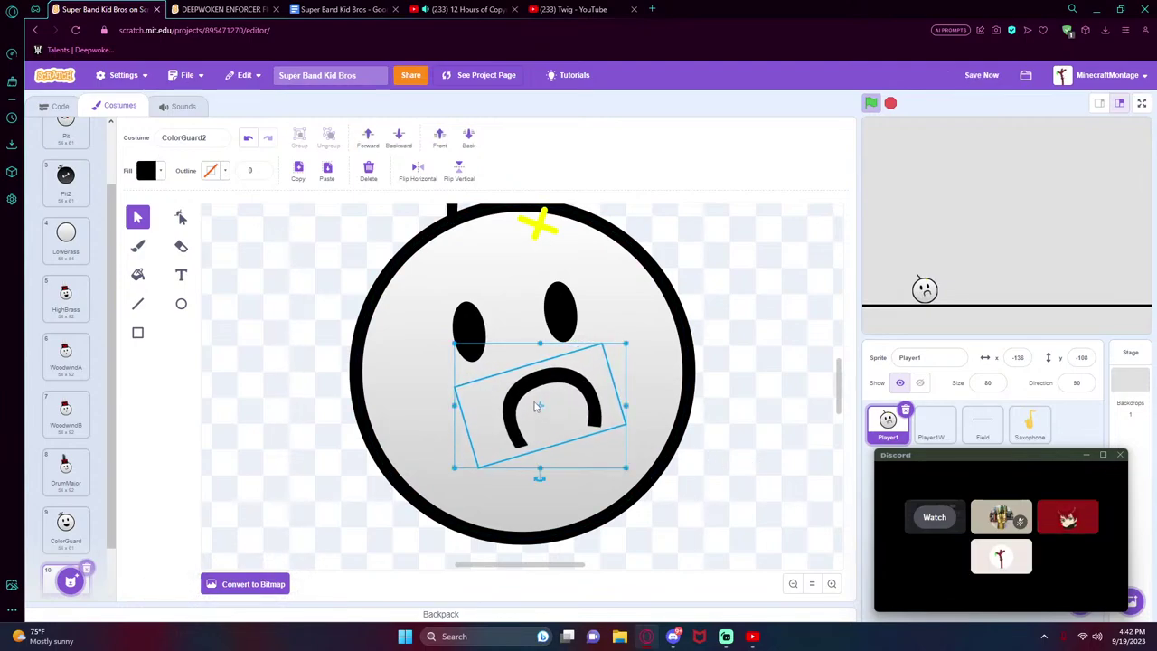
pyautogui.moveTo(532, 403); pyautogui.dragTo(513, 387)
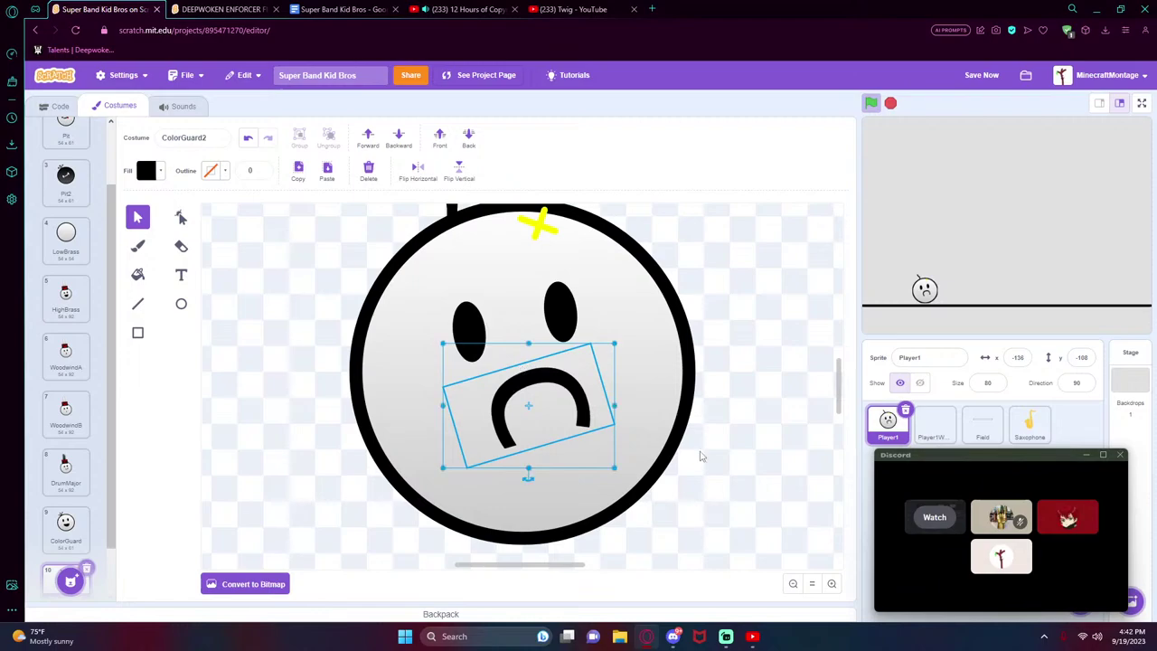
pyautogui.click(700, 456)
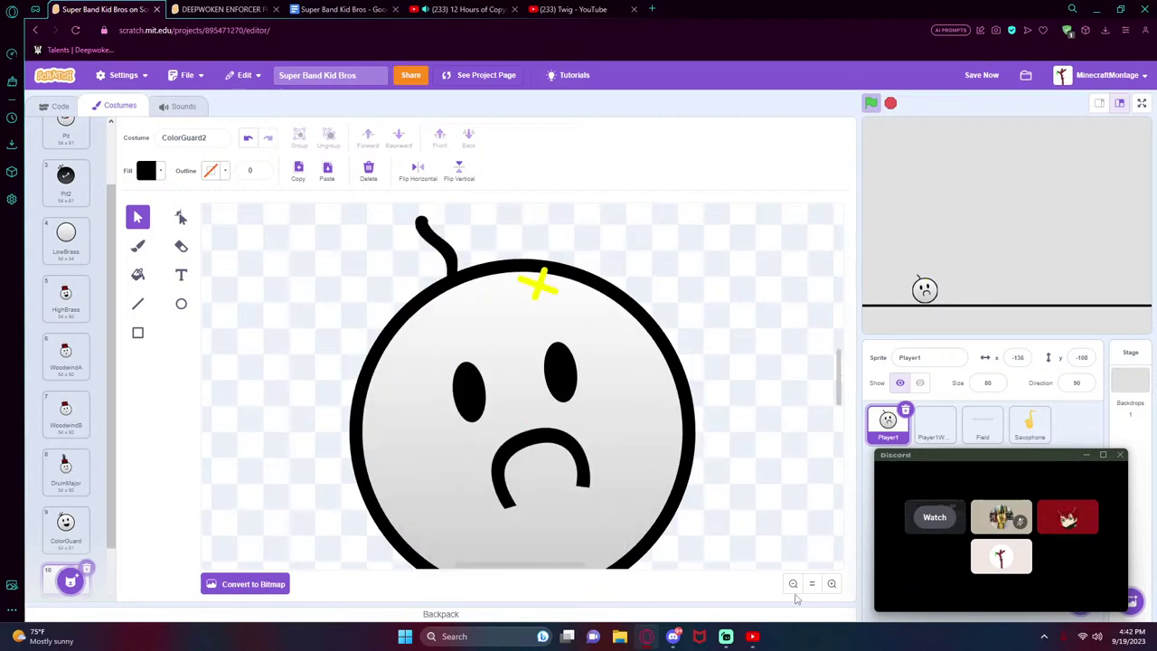
# - Replace the mouth's letter C with a shallower curved text character that forms a smile
pyautogui.click(793, 583)
pyautogui.click(793, 583)
pyautogui.click(793, 583)
pyautogui.click(793, 583)
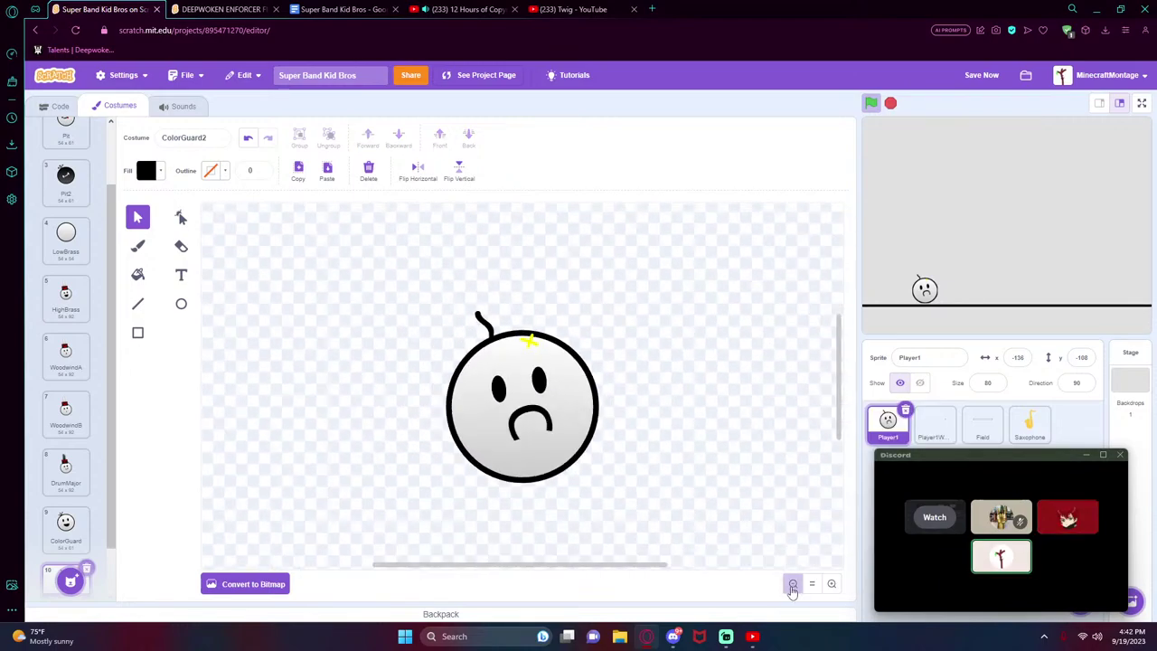
pyautogui.click(792, 583)
pyautogui.click(793, 583)
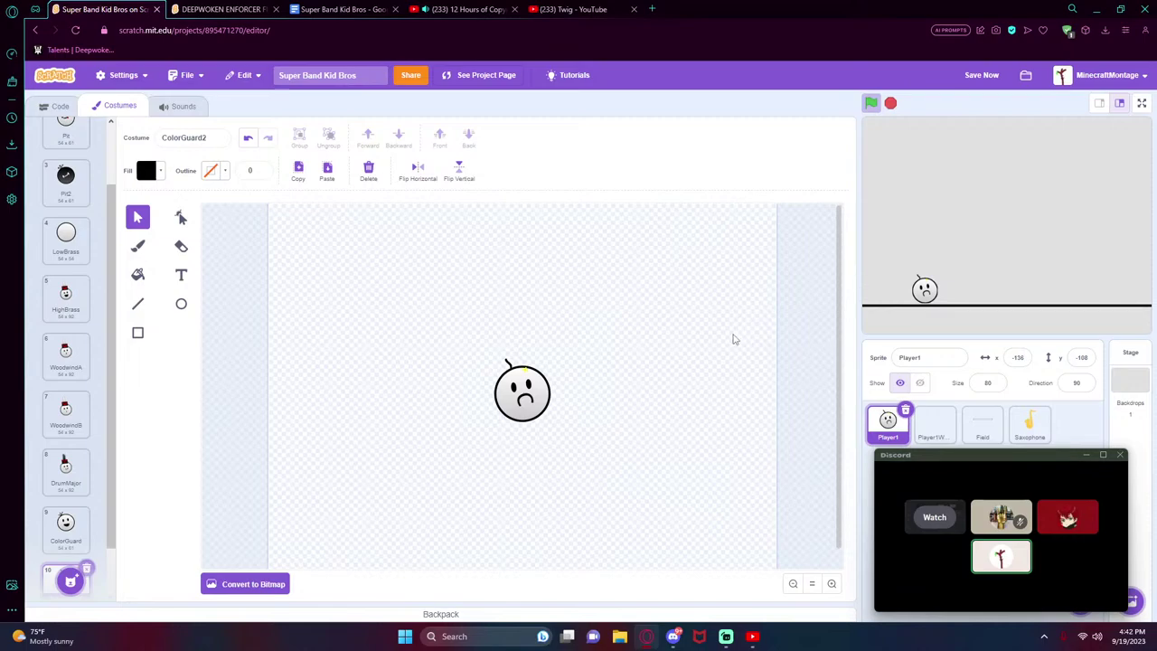
pyautogui.click(535, 406)
pyautogui.press('t')
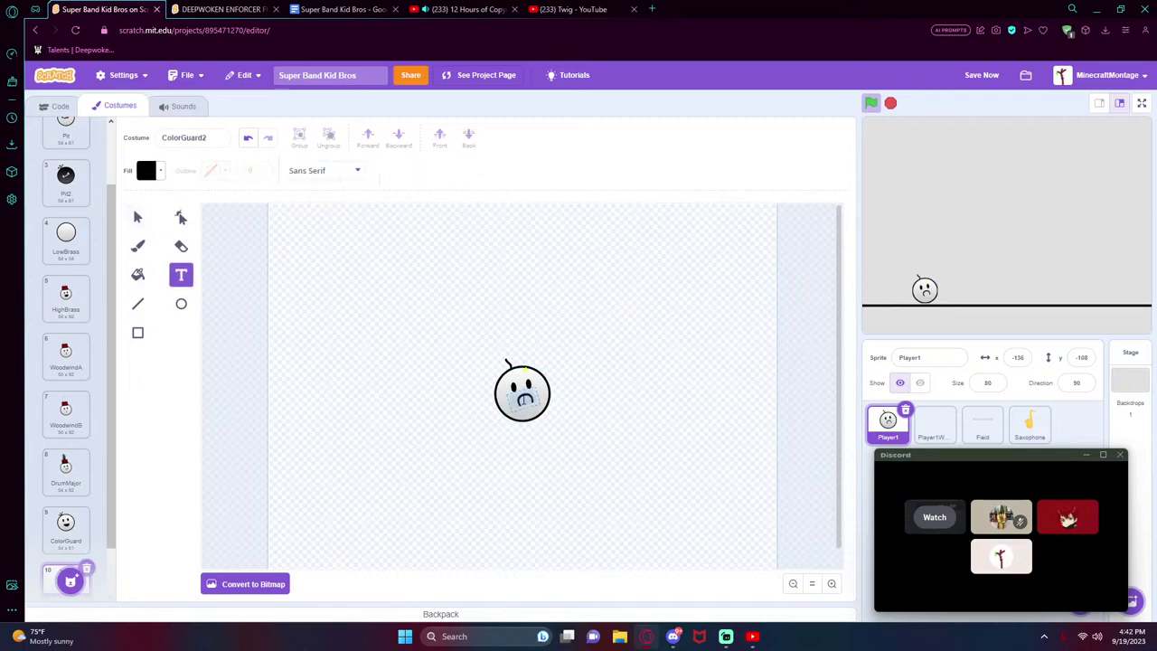
pyautogui.hotkey('ctrl', 'z')
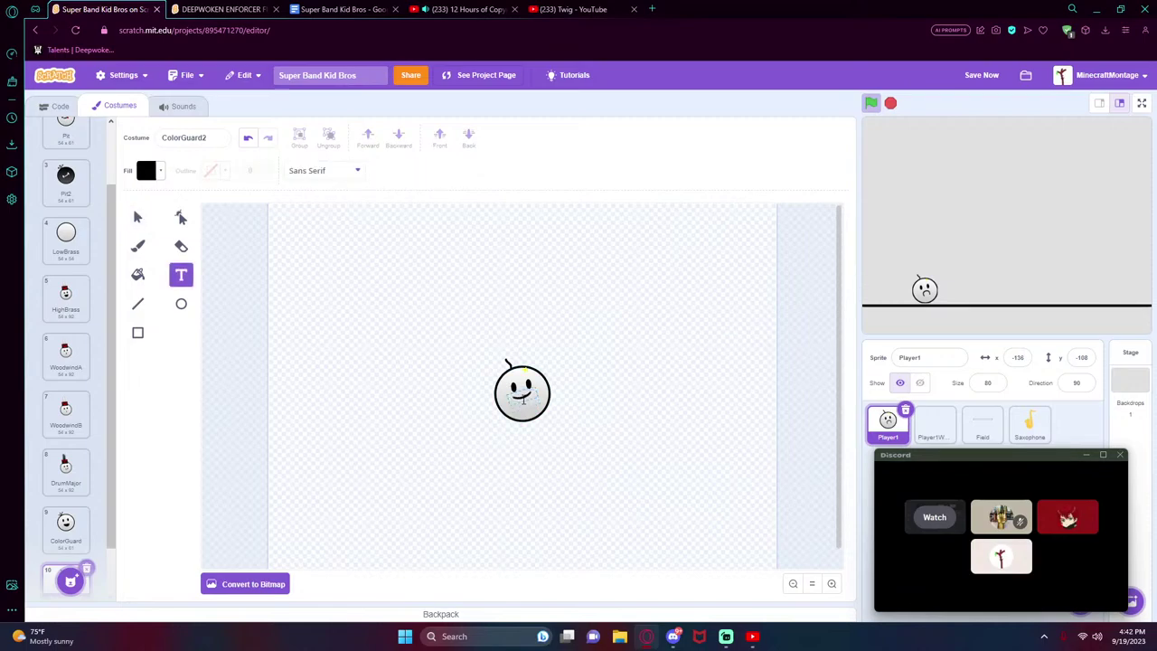
pyautogui.press('s')
pyautogui.hotkey('ctrl', 'shift', 'z')
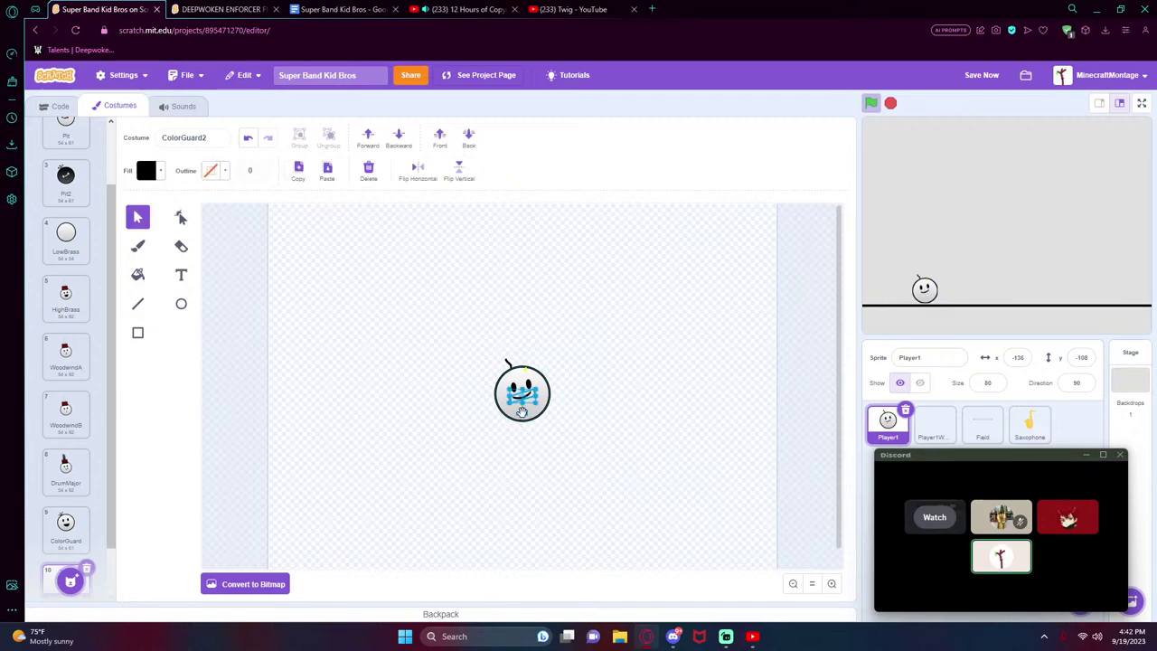
# - Rotate the curved mouth character upside down into a slanted frown and position it below the eyes
pyautogui.hotkey('ctrl', 'z')
pyautogui.hotkey('ctrl', 'z')
pyautogui.hotkey('ctrl', 'z')
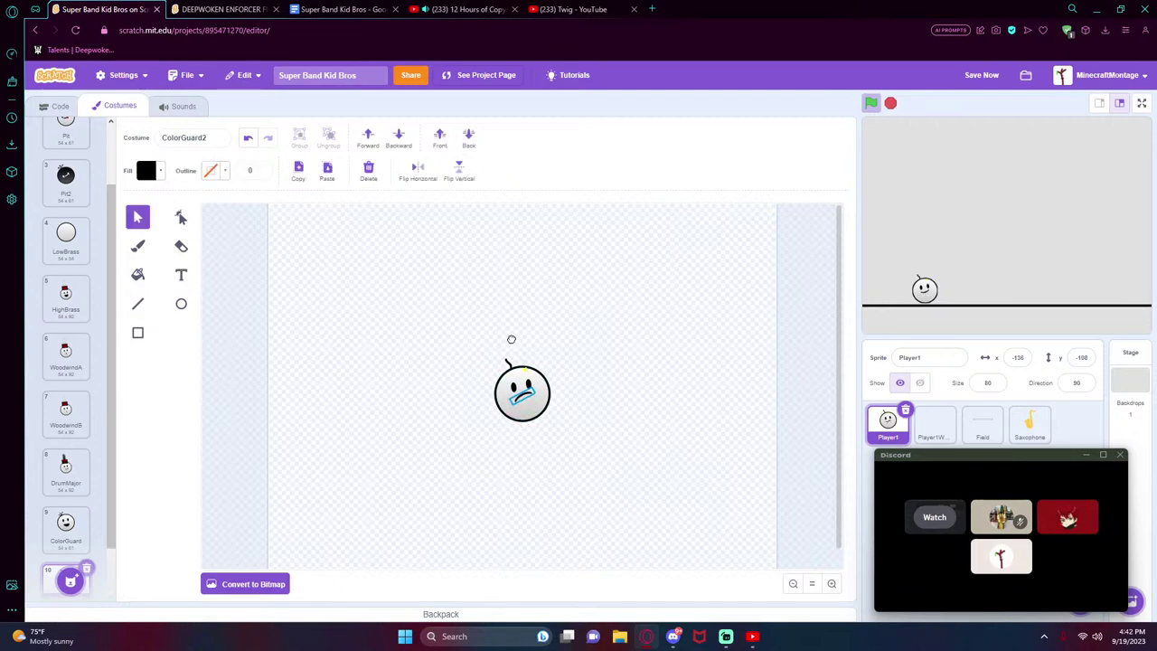
pyautogui.hotkey('ctrl', 'z')
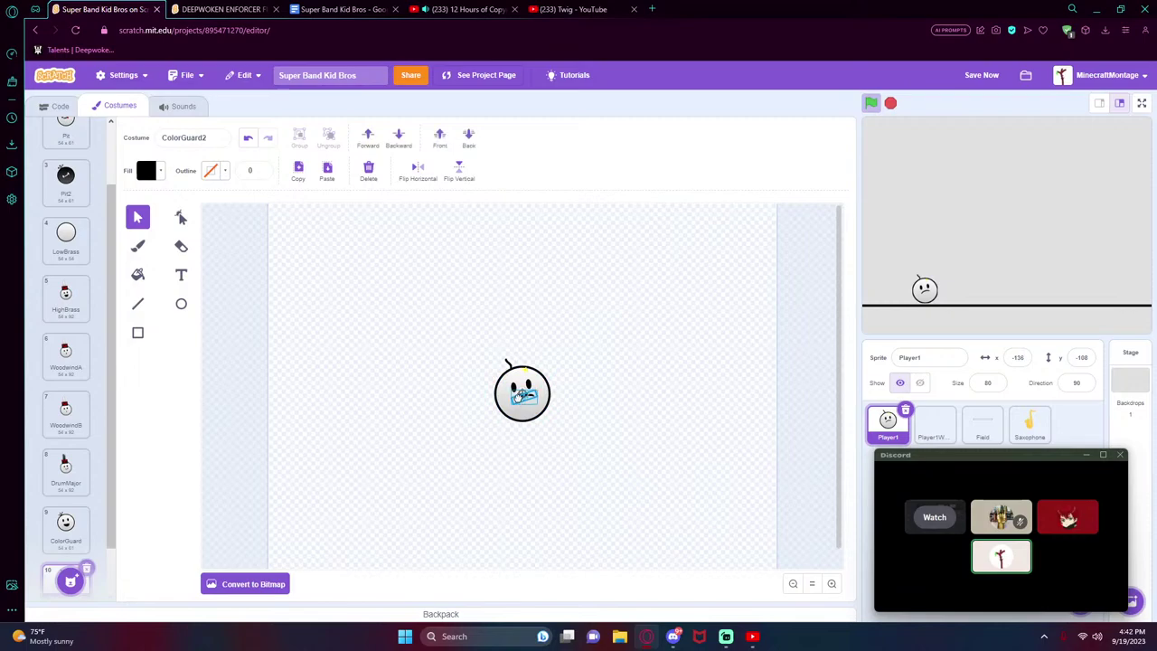
pyautogui.hotkey('ctrl', 'shift', 'z')
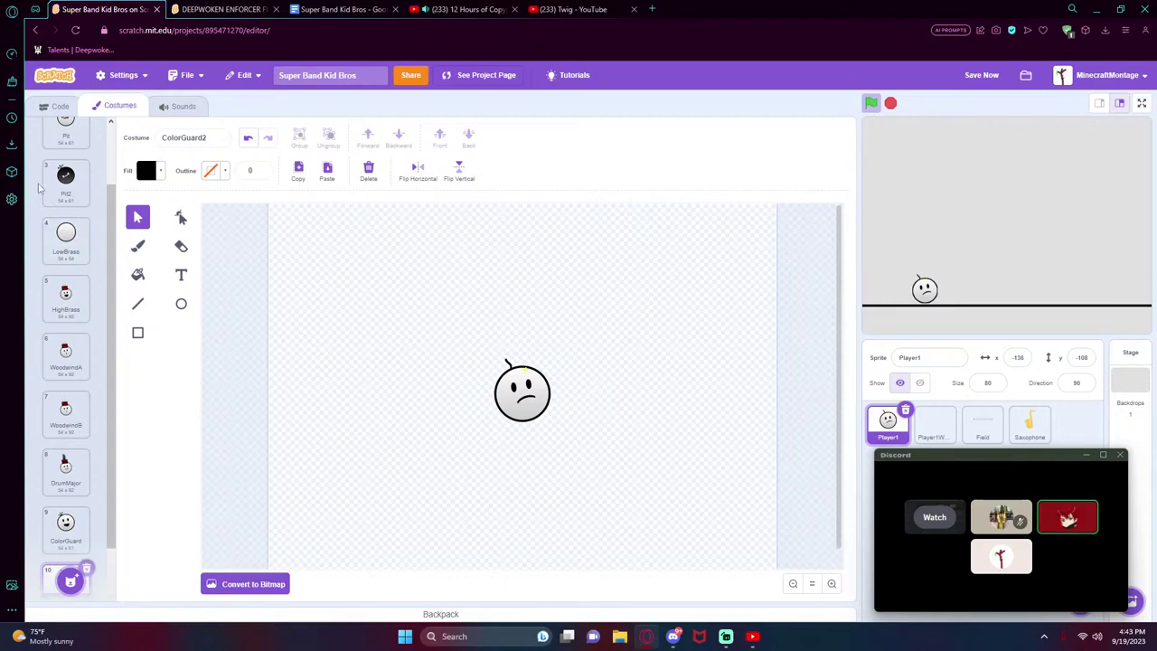
# - Look through Player1's Pit2 and WoodwindB costumes and view the costumes of the Player1Weapon sprite
pyautogui.click(65, 185)
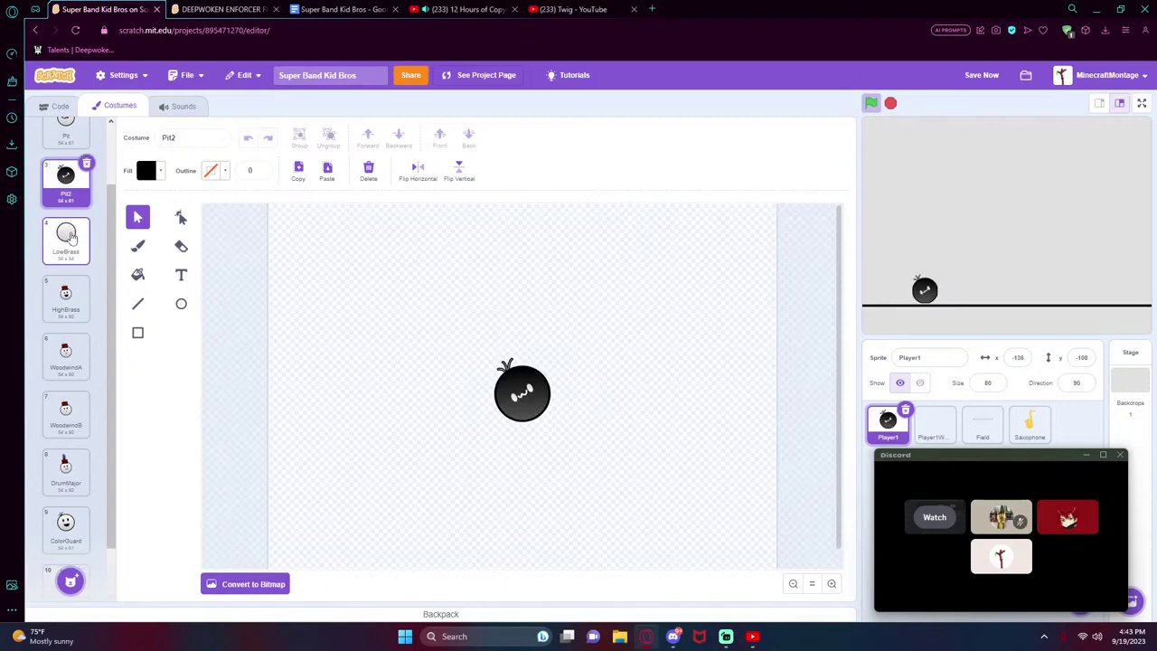
pyautogui.scroll(-1, 87, 425)
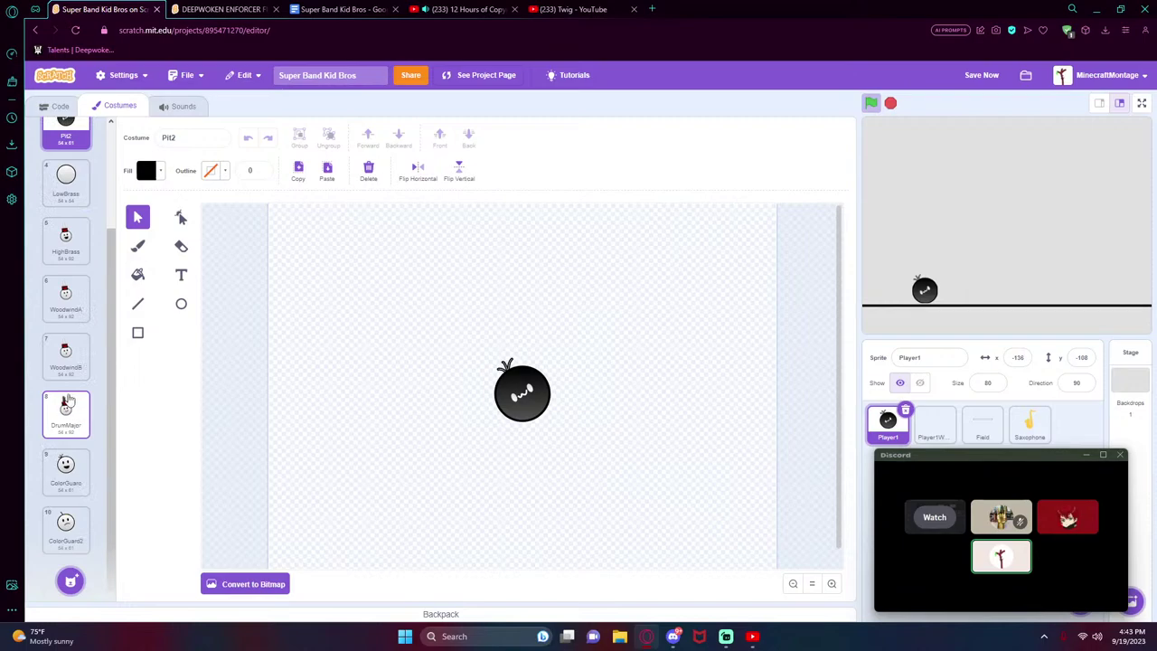
pyautogui.click(60, 364)
pyautogui.rightClick(60, 364)
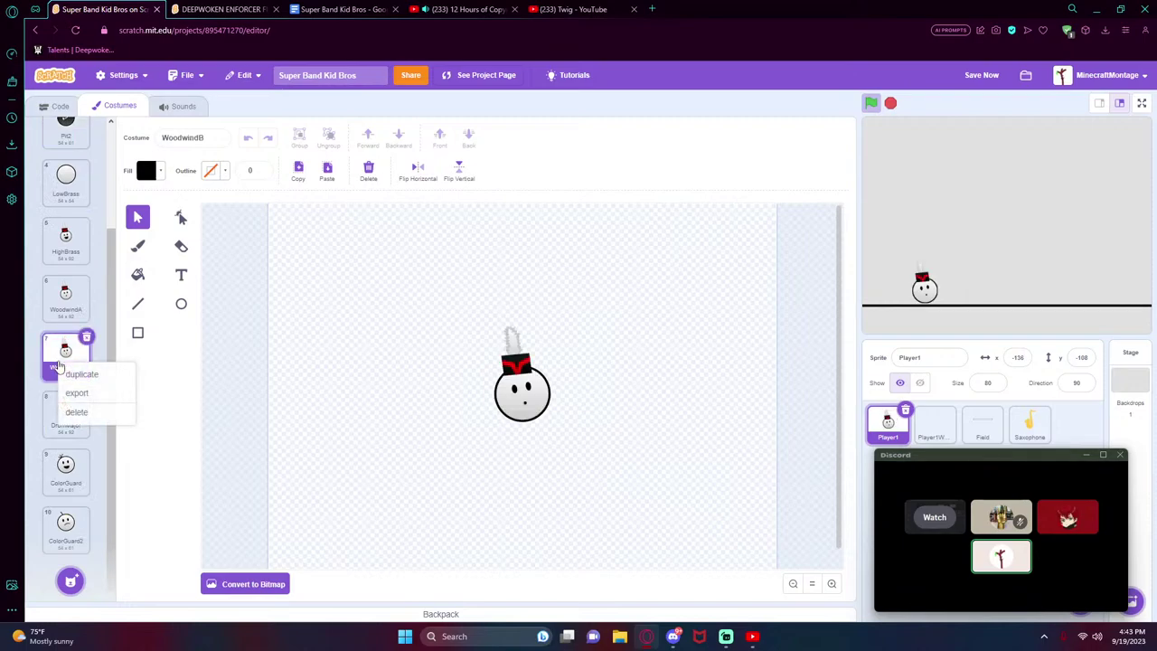
pyautogui.click(381, 351)
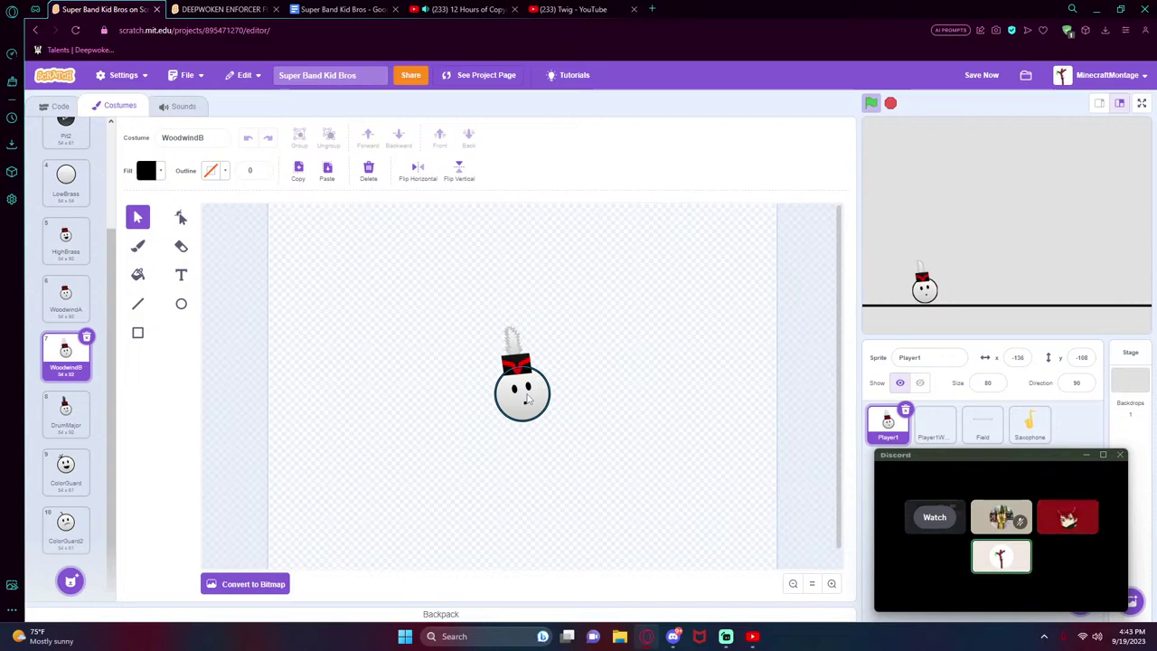
pyautogui.click(936, 422)
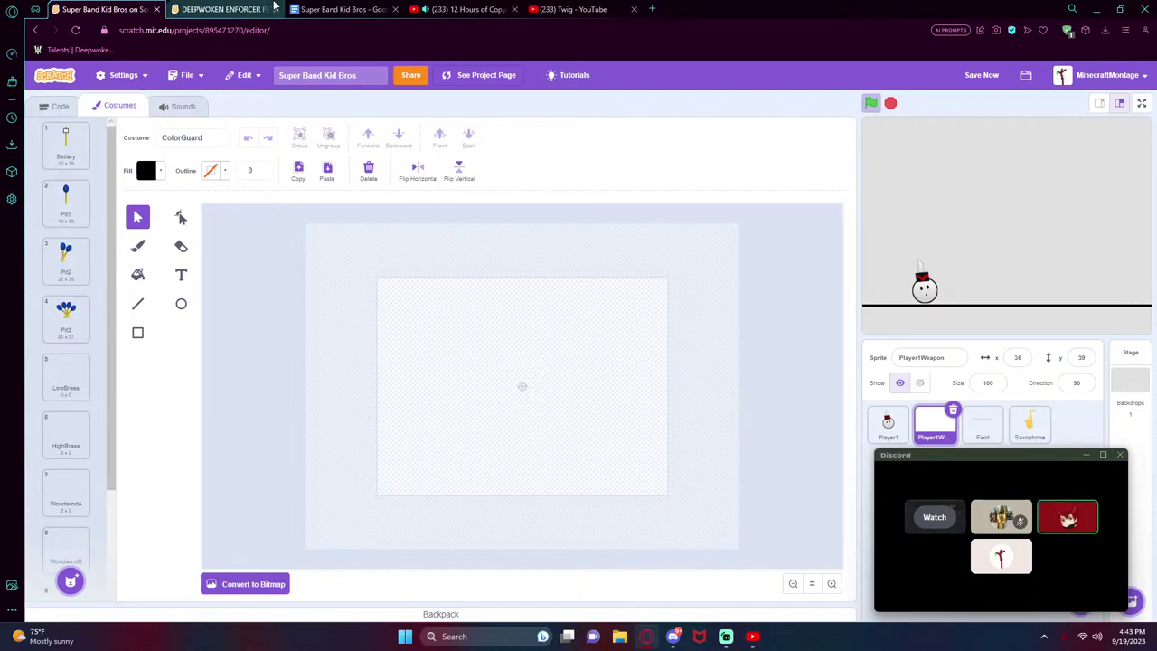
# - Switch to the Super Band Kid Bros Google Doc and read the Battery, Pit and R/P:Awaken stats and abilities
pyautogui.click(342, 9)
pyautogui.scroll(4, 485, 445)
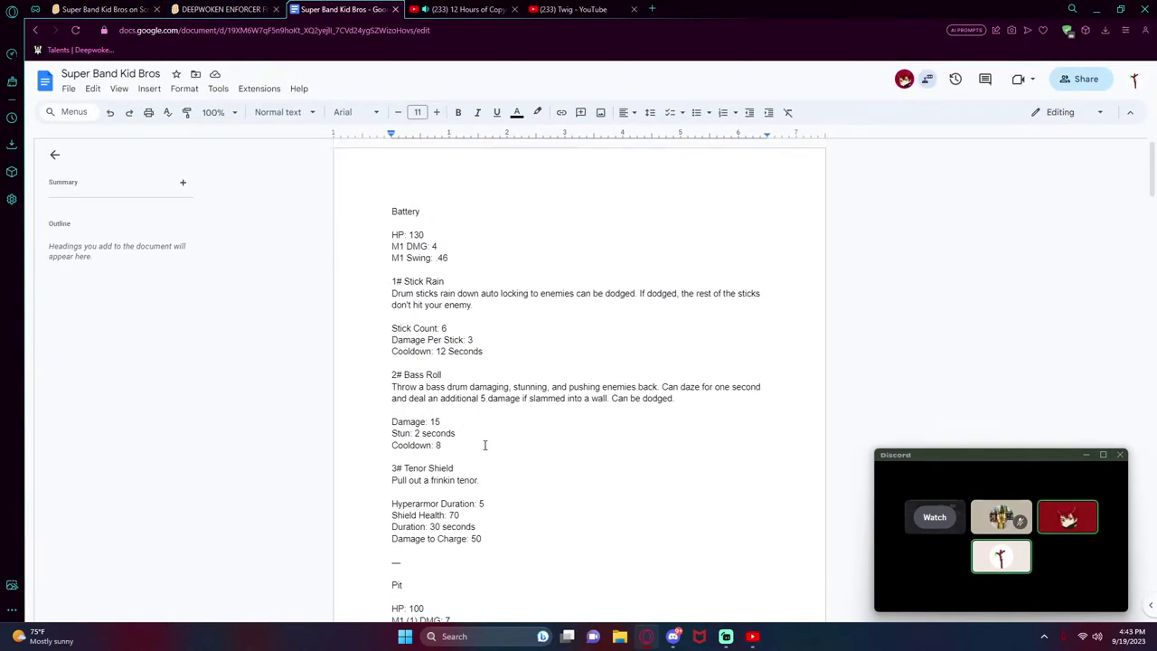
pyautogui.scroll(-7, 485, 445)
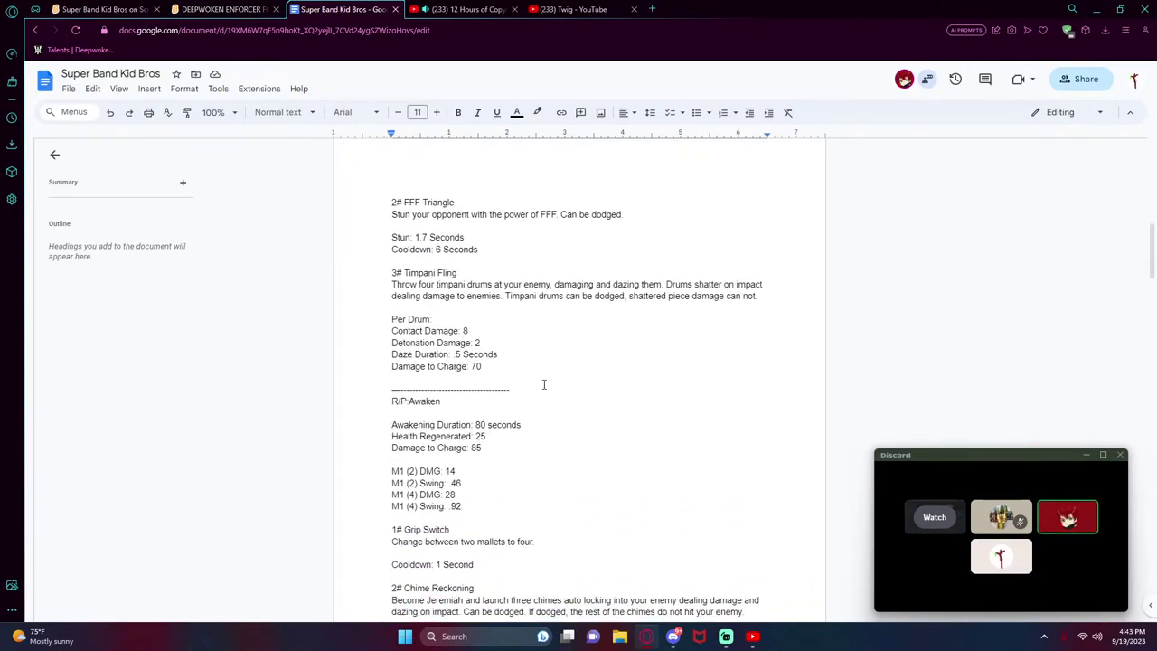
pyautogui.scroll(1, 541, 383)
pyautogui.scroll(-3, 535, 383)
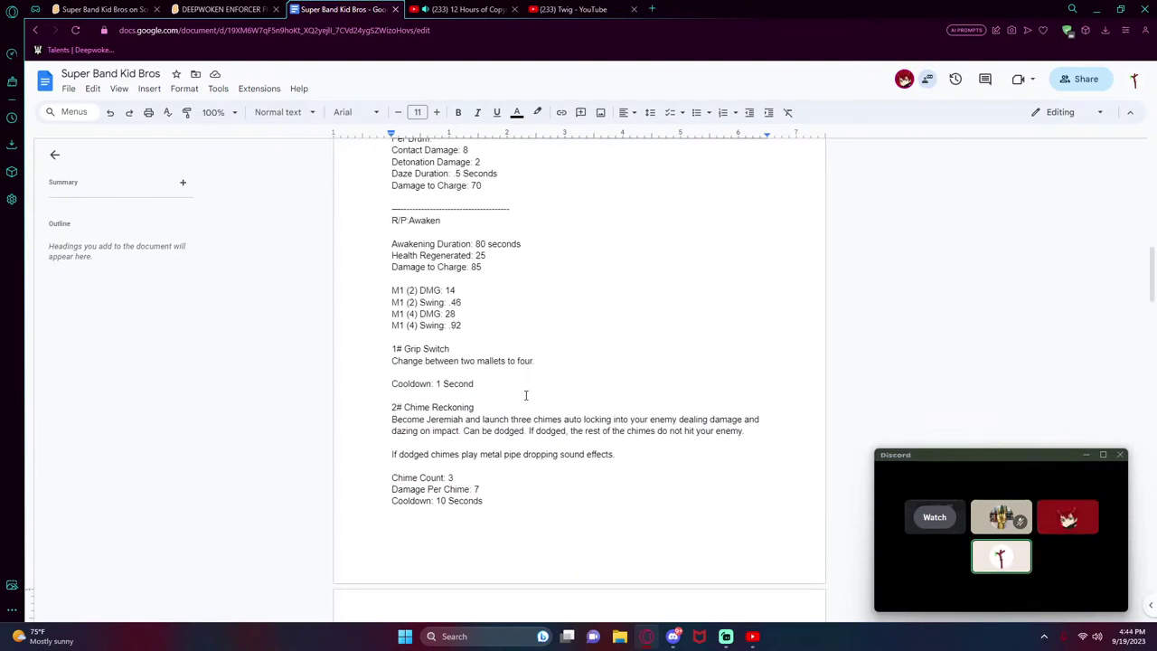
pyautogui.scroll(-2, 501, 418)
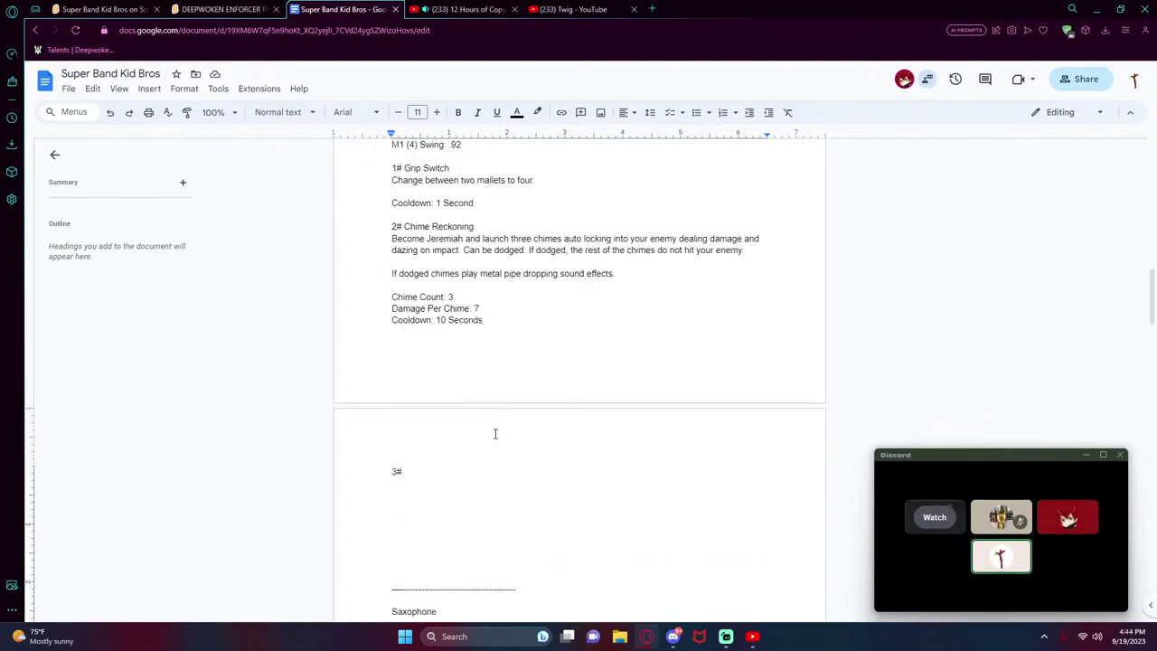
pyautogui.scroll(2, 495, 430)
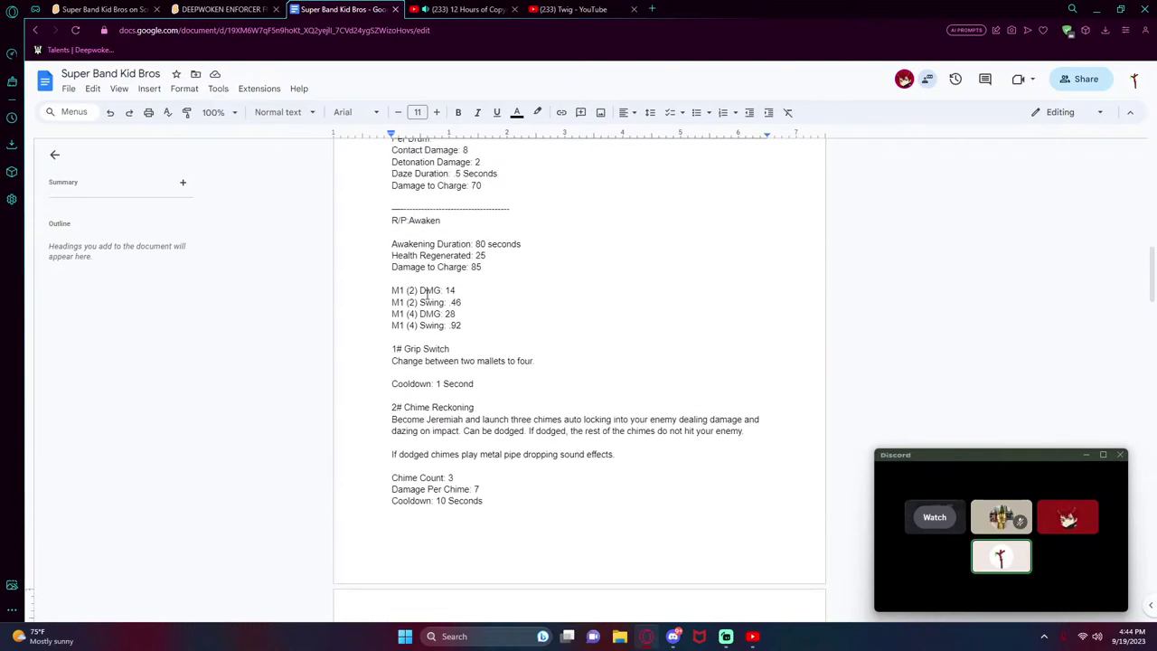
pyautogui.scroll(1, 428, 294)
pyautogui.scroll(1, 452, 398)
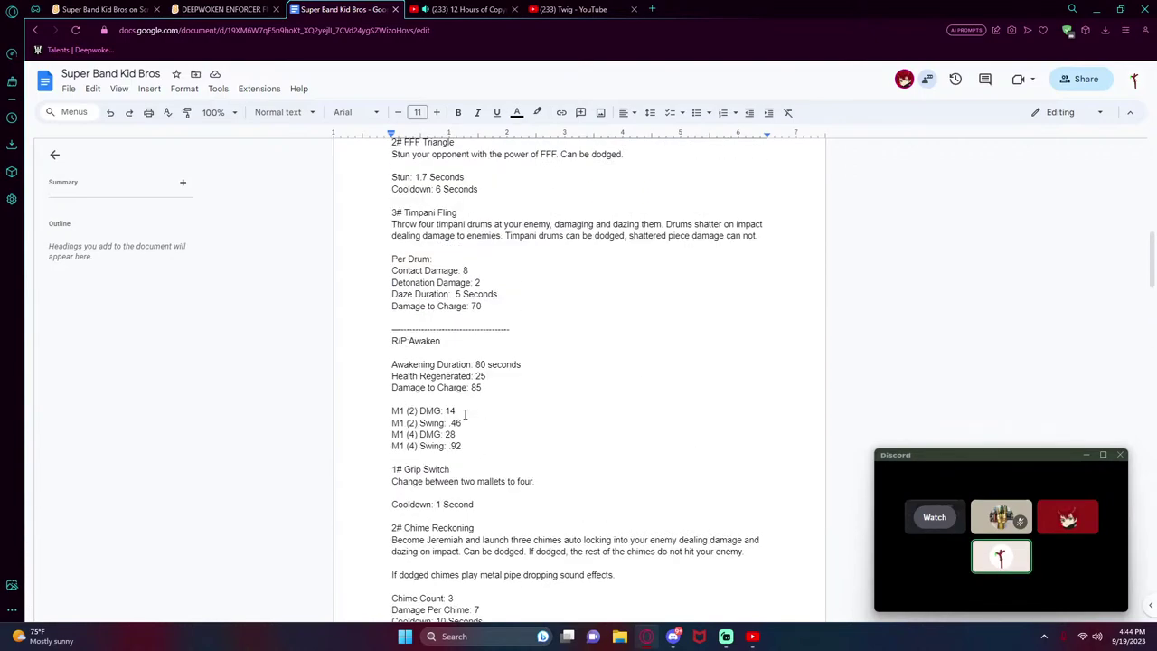
pyautogui.scroll(3, 464, 414)
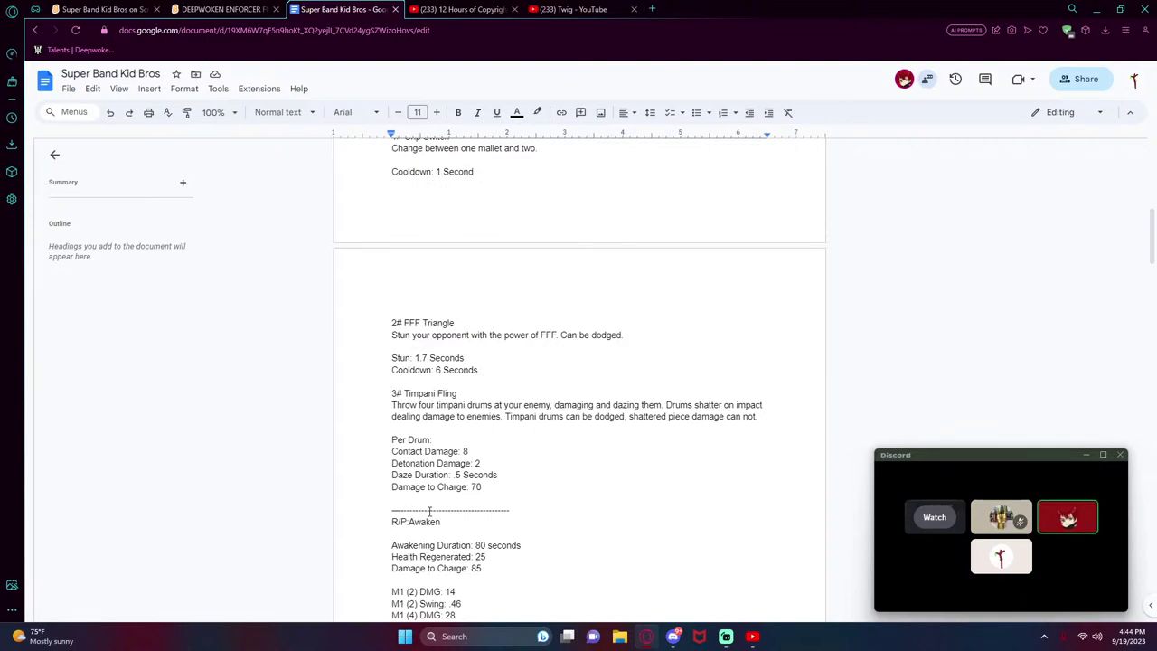
pyautogui.scroll(-1, 429, 511)
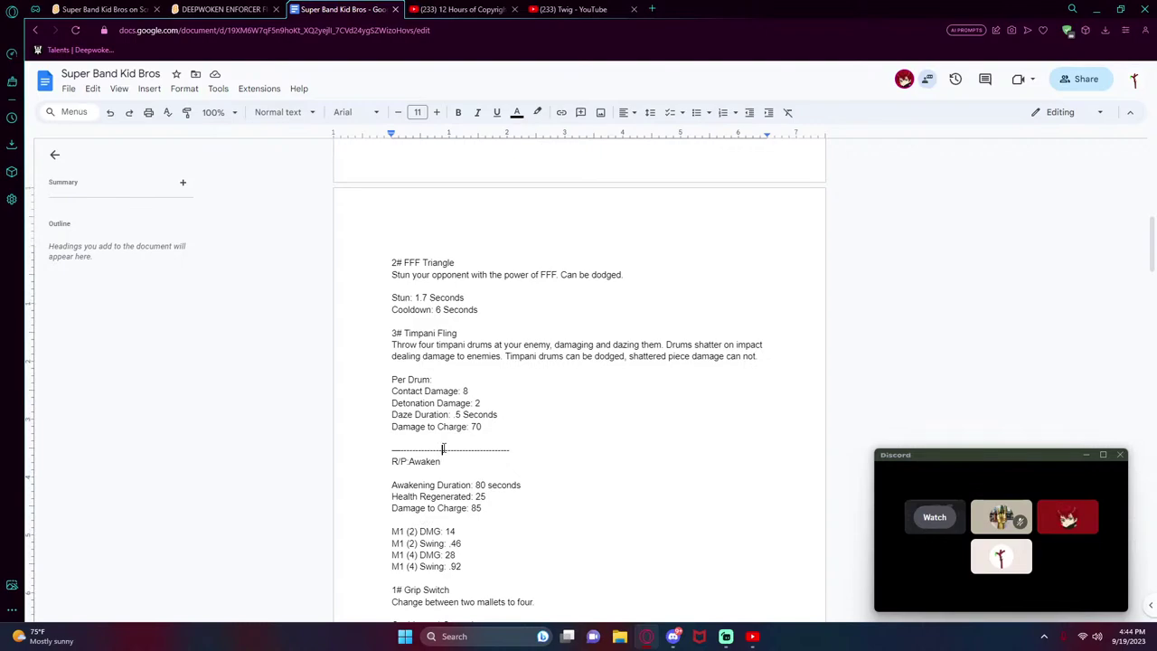
# - Delete the dashed divider line directly above the R/P:Awaken heading
pyautogui.scroll(3, 443, 457)
pyautogui.scroll(3, 483, 547)
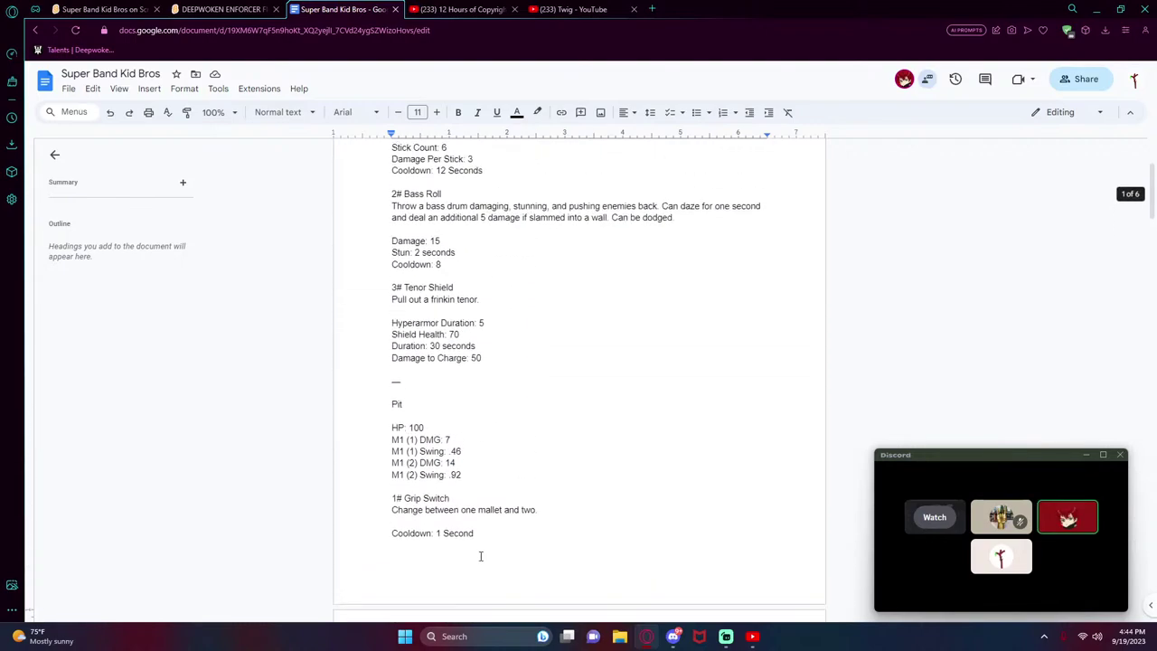
pyautogui.scroll(-8, 480, 556)
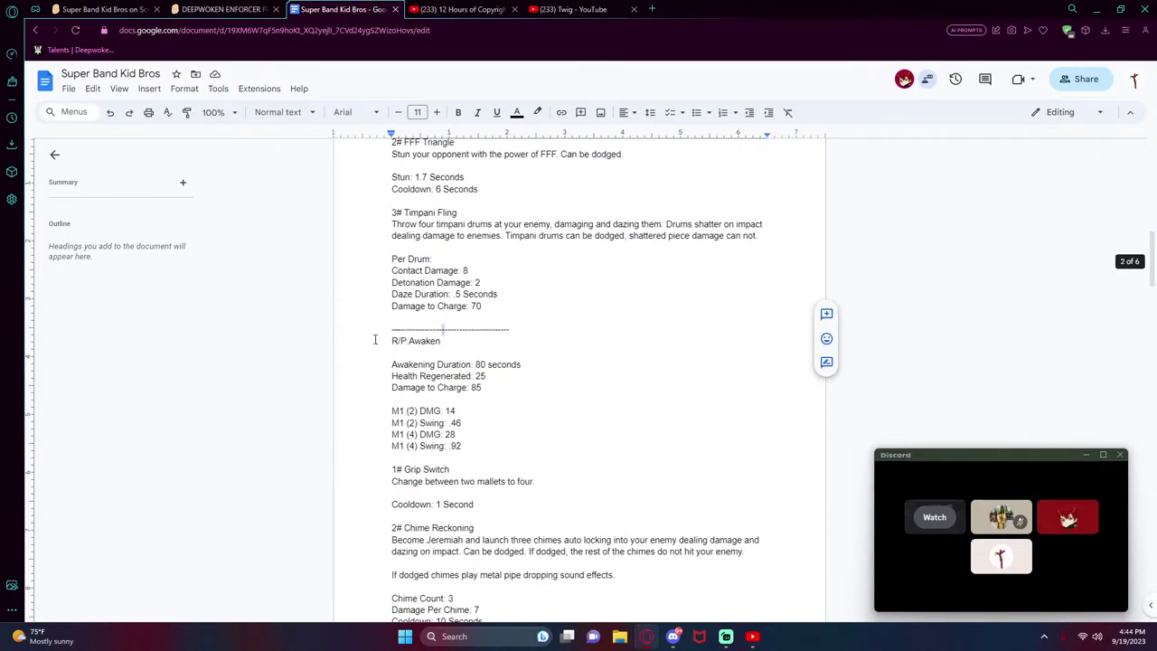
pyautogui.moveTo(388, 330)
pyautogui.mouseDown()
pyautogui.moveTo(548, 335)
pyautogui.moveTo(386, 333)
pyautogui.mouseUp()
pyautogui.press('BackSpace')
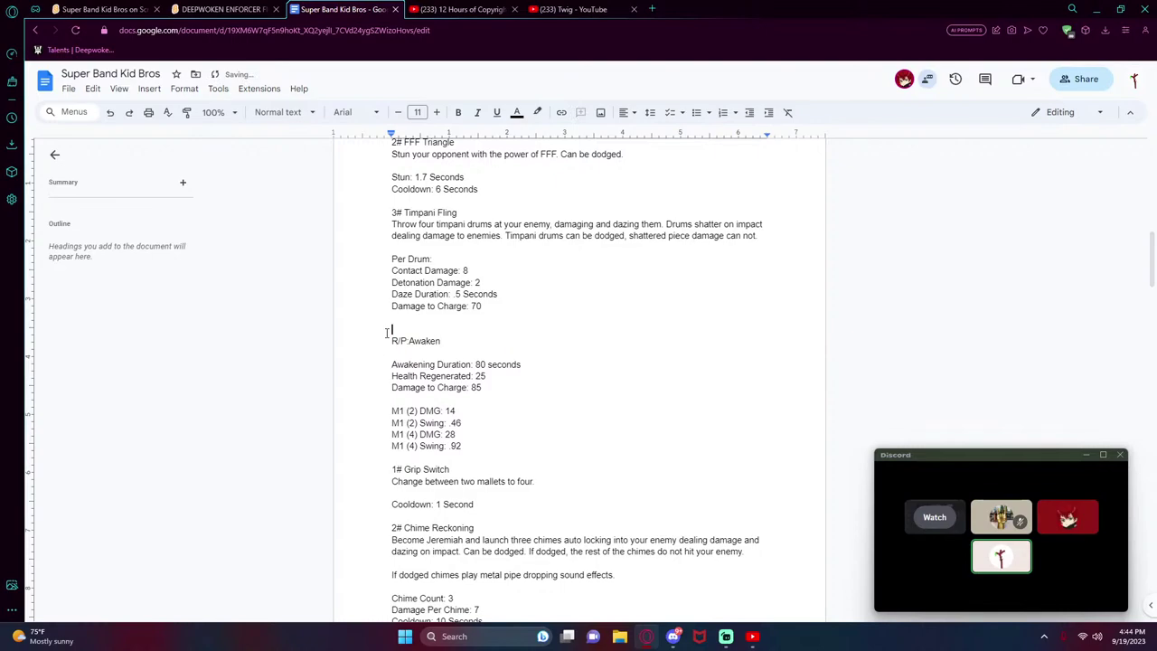
# - Shorten the dashed divider above the Saxophone heading to a single long dash
pyautogui.scroll(-3, 467, 400)
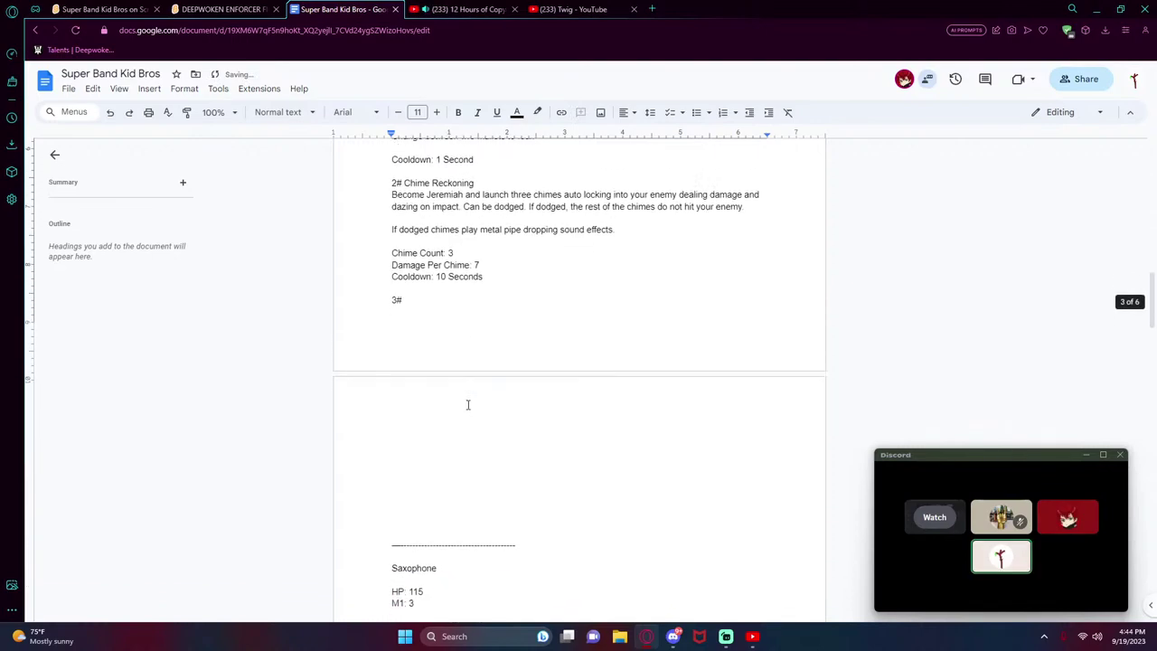
pyautogui.scroll(1, 463, 406)
pyautogui.scroll(-1, 398, 474)
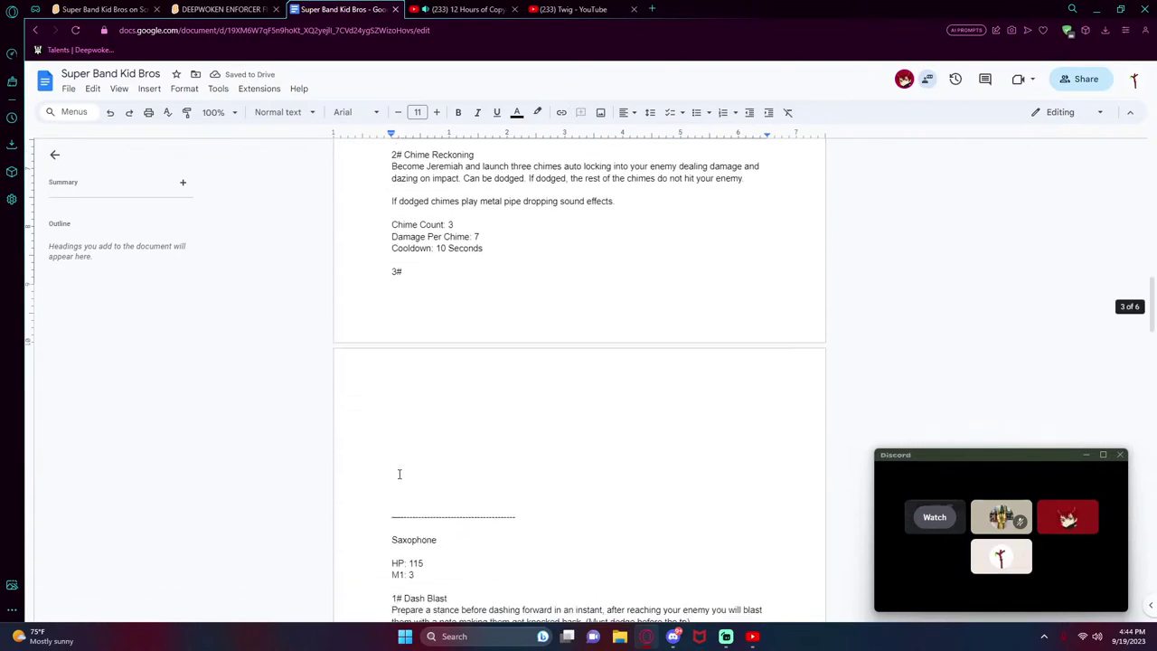
pyautogui.scroll(-1, 398, 473)
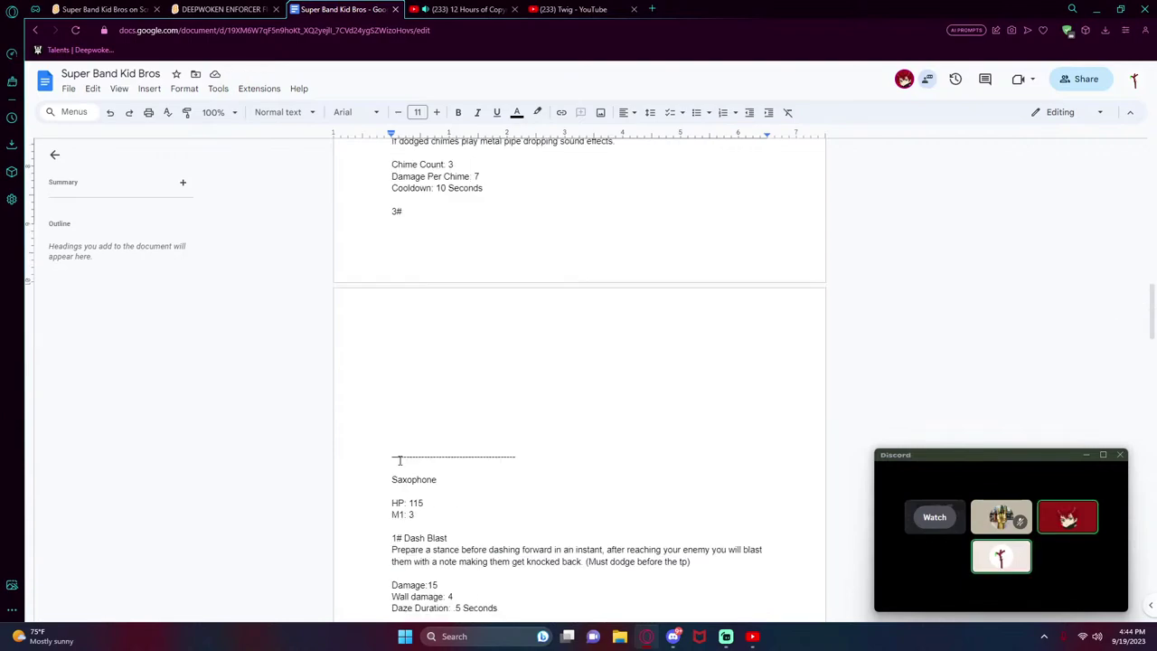
pyautogui.moveTo(400, 457); pyautogui.dragTo(548, 457)
pyautogui.press('BackSpace')
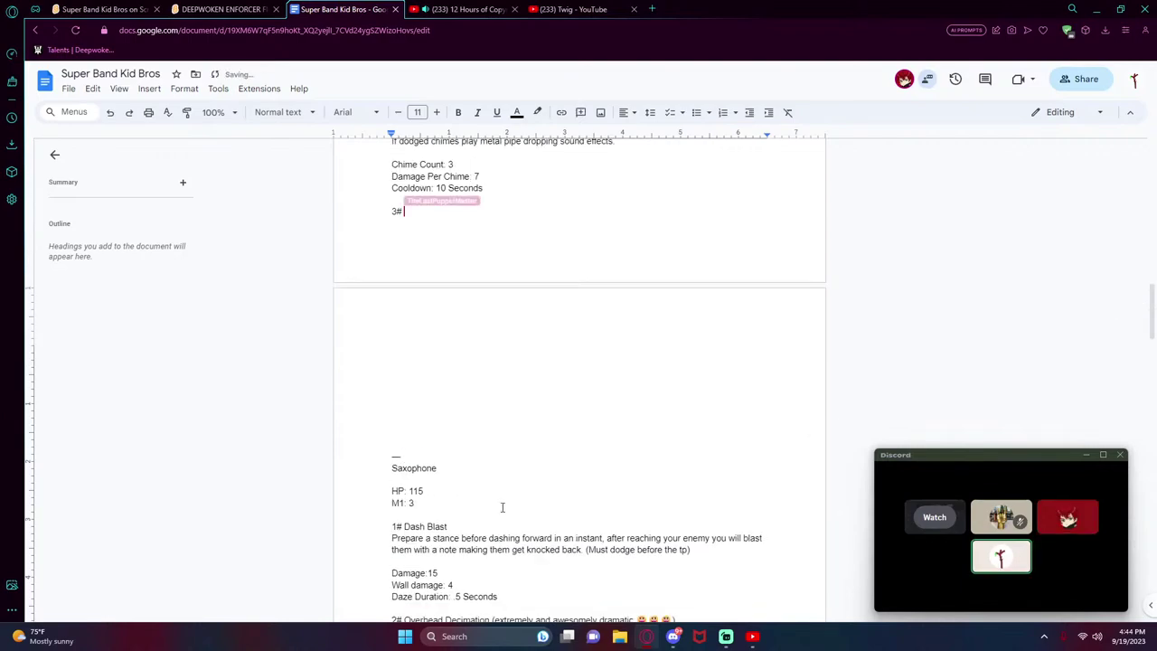
# - Review the Battery and Pit sections, comparing the regular Pit stats with the R/P:Awaken stats and abilities
pyautogui.scroll(1, 502, 508)
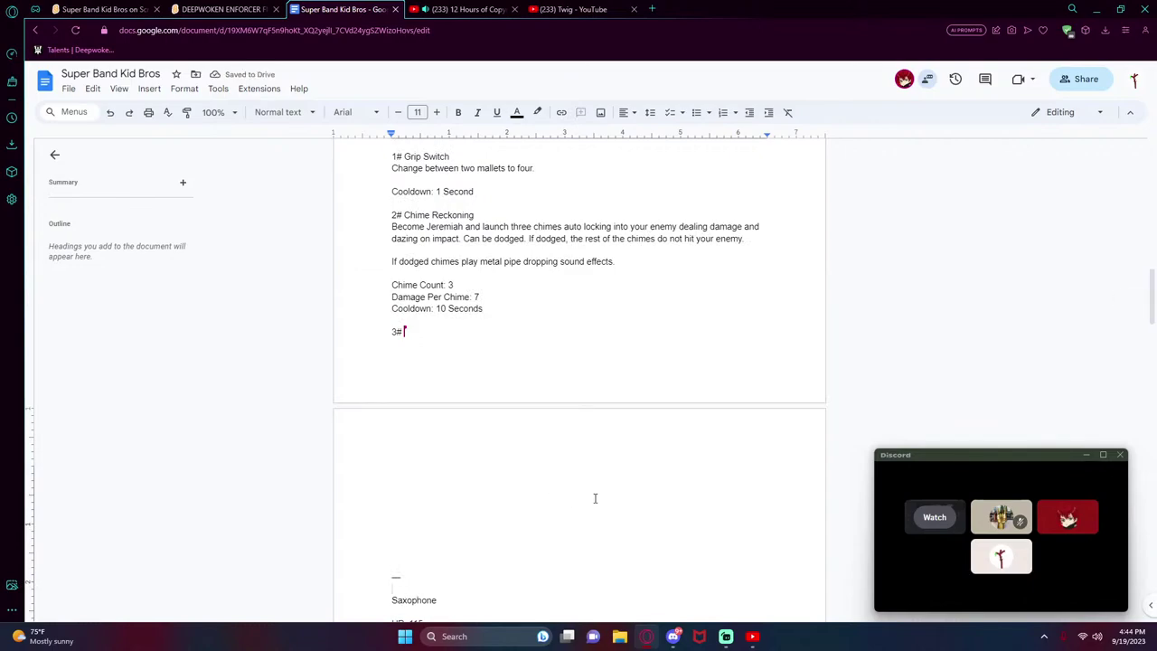
pyautogui.scroll(2, 587, 499)
pyautogui.scroll(4, 575, 505)
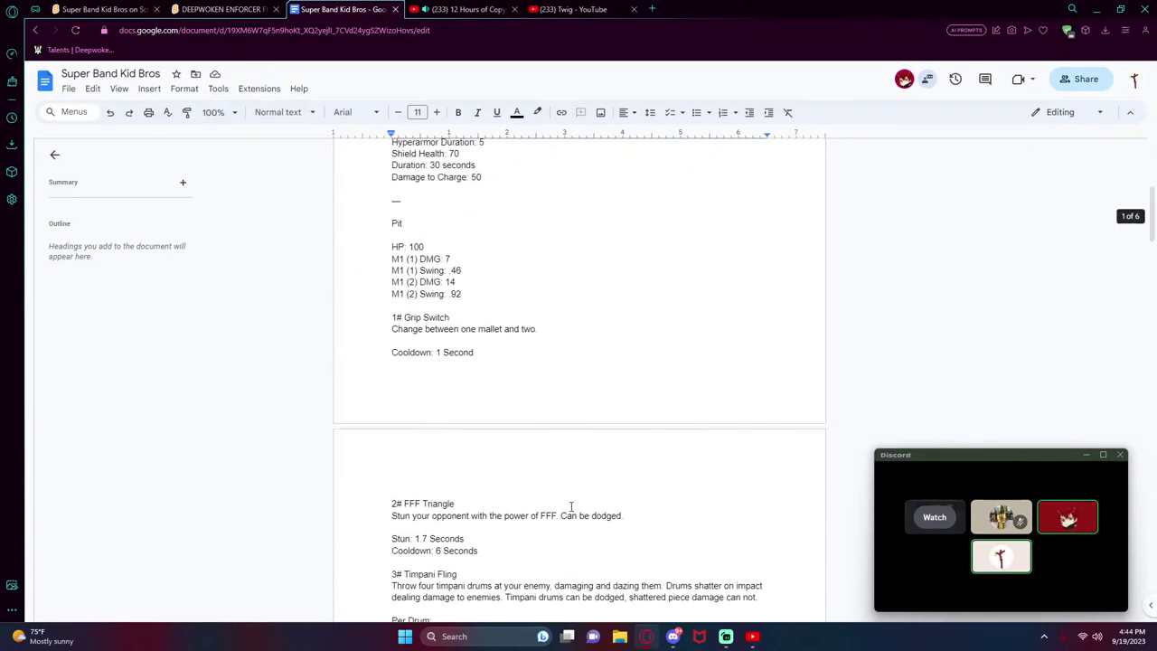
pyautogui.scroll(3, 567, 516)
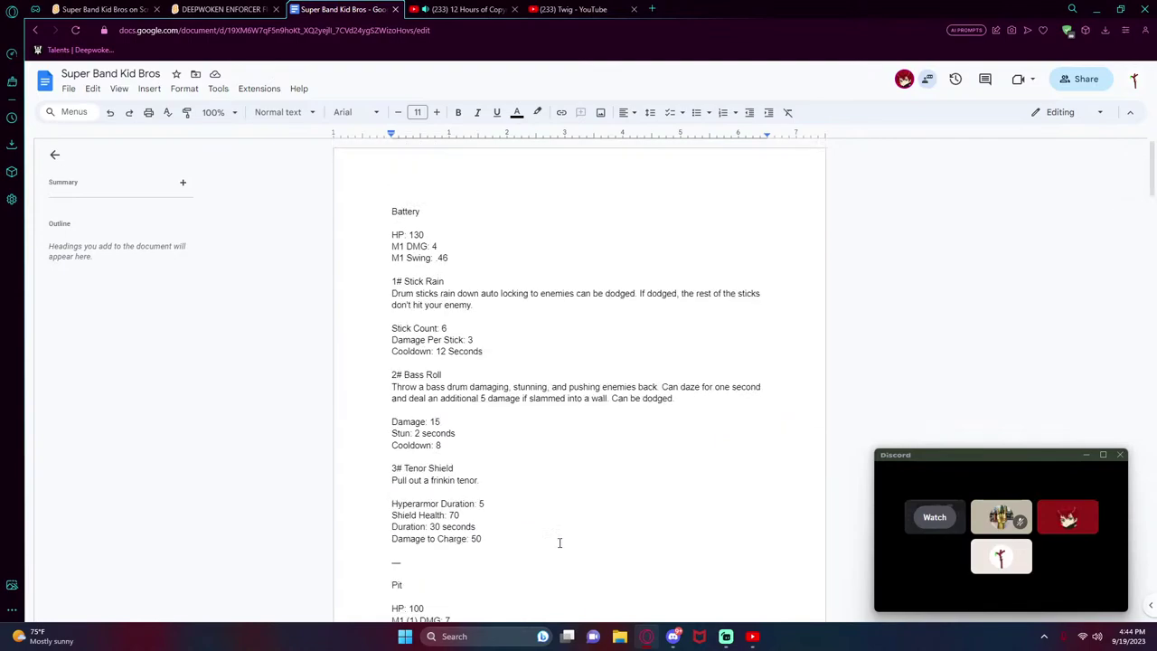
pyautogui.scroll(-6, 555, 542)
pyautogui.scroll(-2, 555, 549)
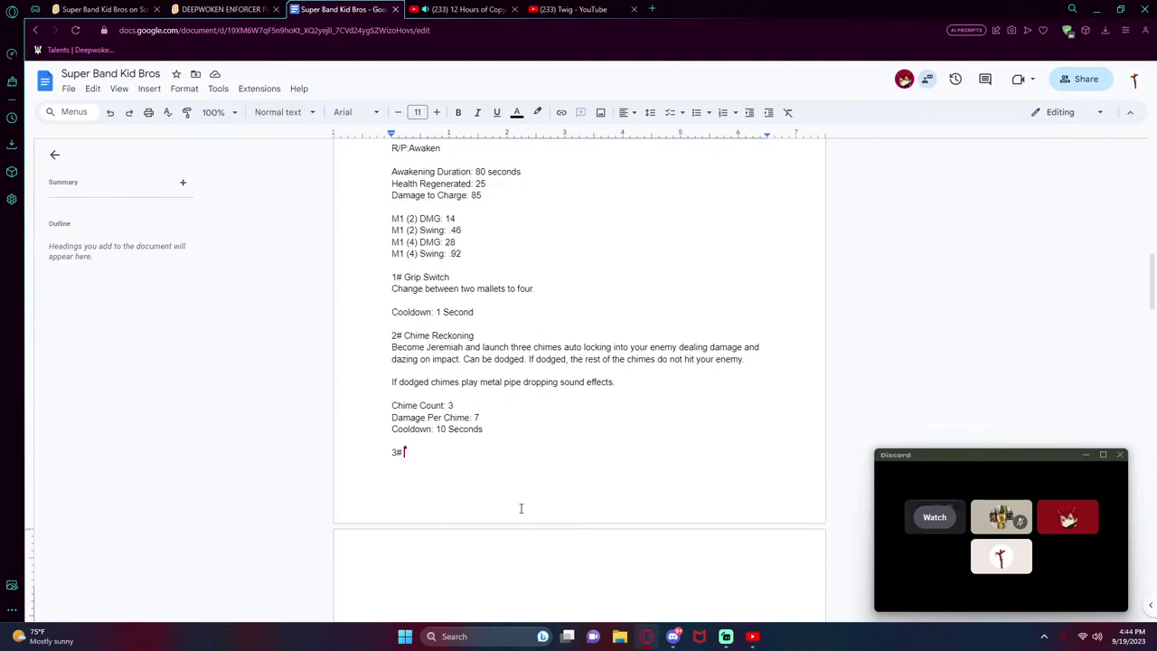
pyautogui.scroll(1, 507, 484)
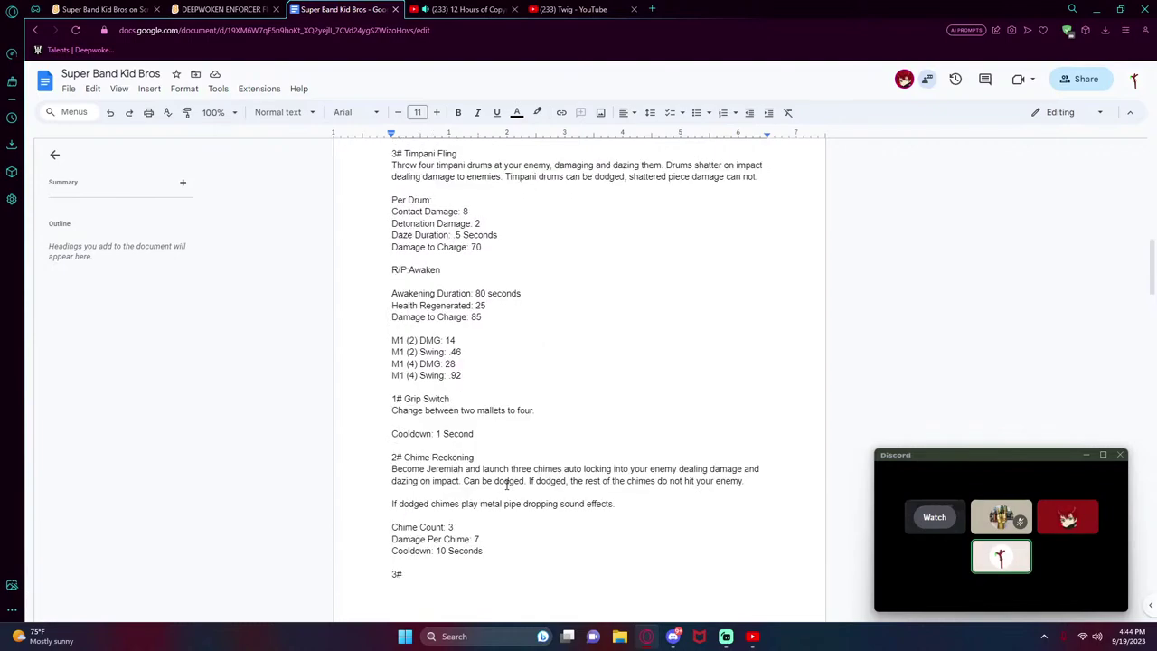
pyautogui.scroll(3, 507, 483)
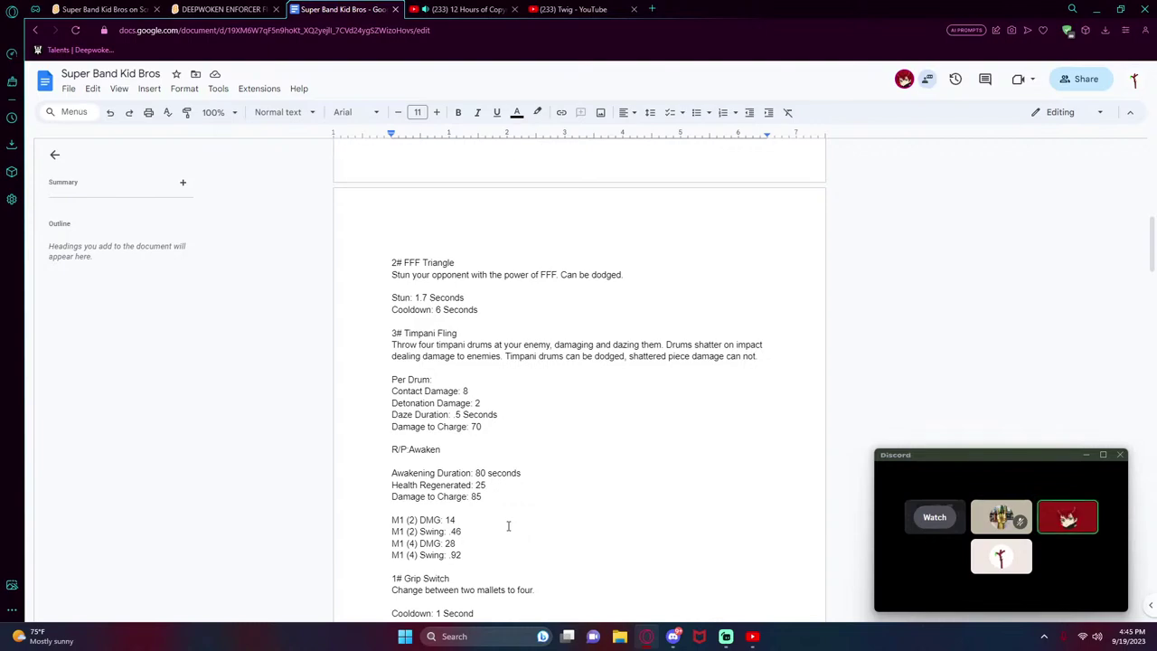
pyautogui.scroll(-3, 508, 526)
pyautogui.scroll(1, 508, 526)
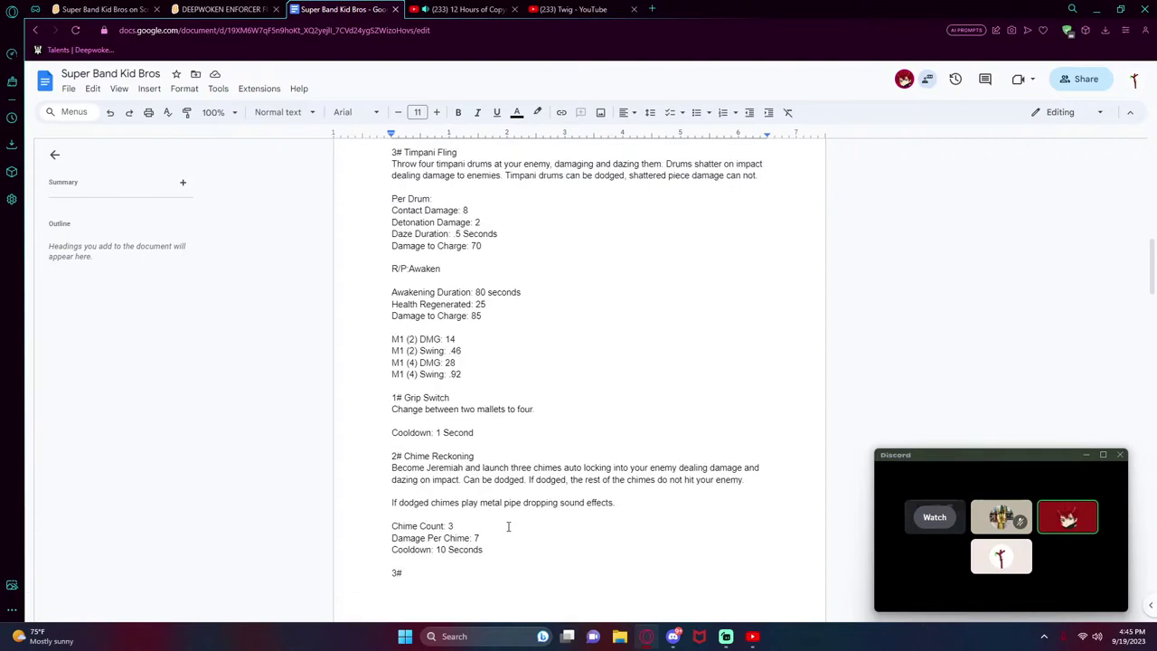
pyautogui.scroll(1, 508, 526)
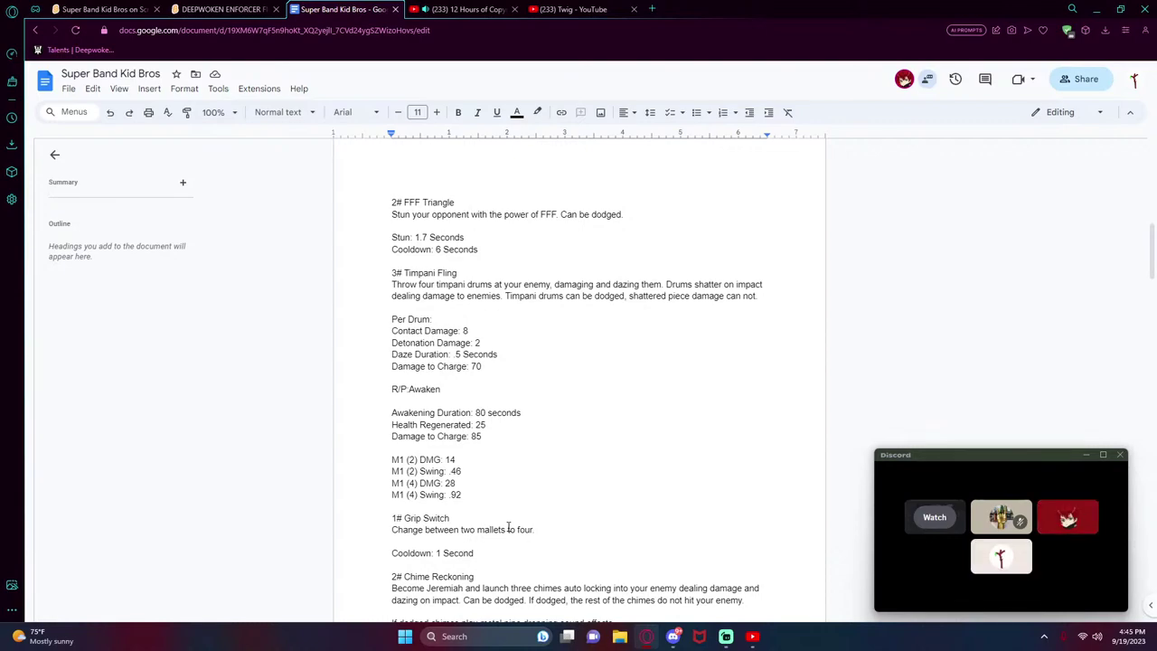
# - Set the M1 (4) DMG value in the R/P:Awaken stats to 22
pyautogui.doubleClick(450, 483)
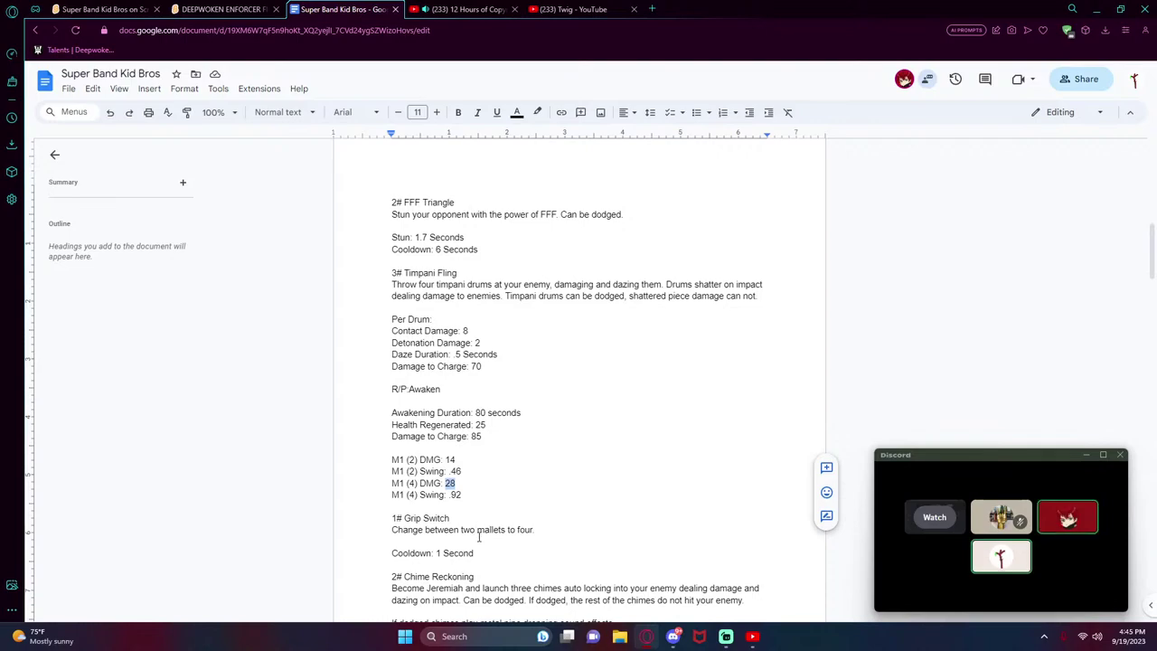
pyautogui.write('22')
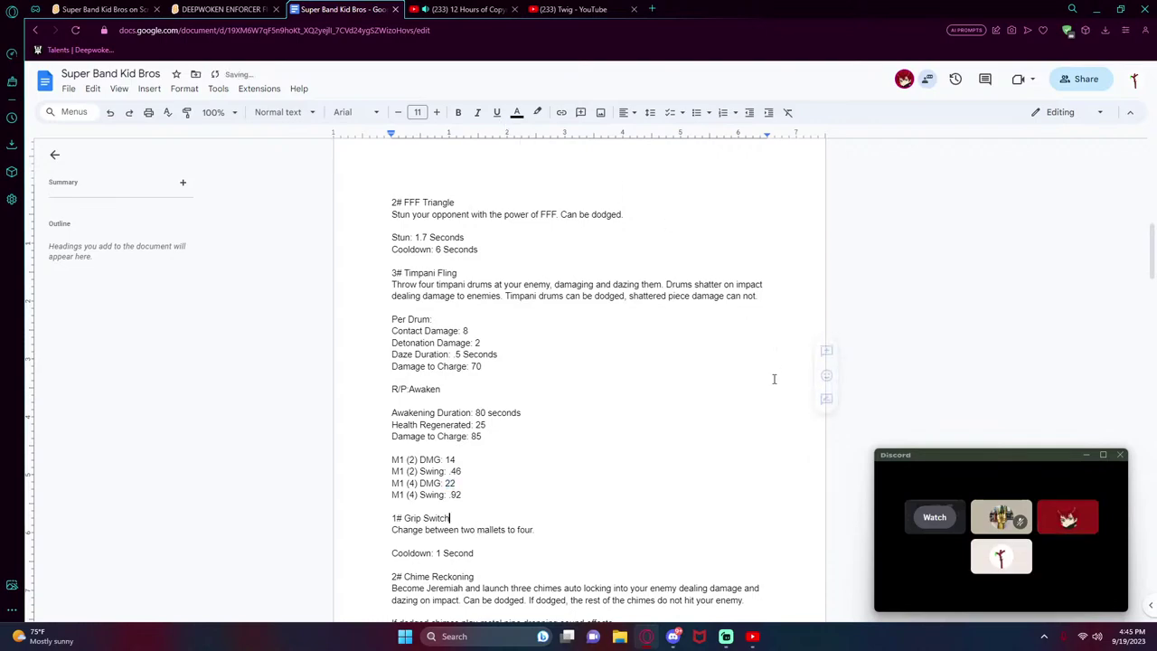
pyautogui.press('Down')
pyautogui.press('Down')
pyautogui.press('Down')
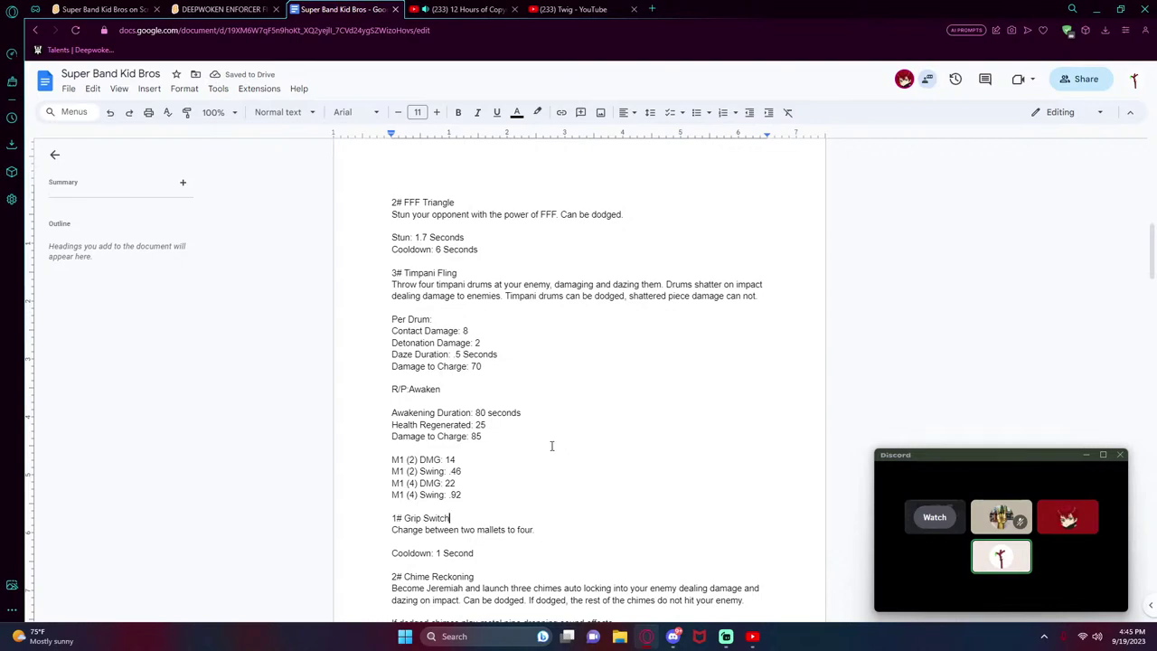
# - Set the Awakening Duration in the R/P:Awaken stats to 60 seconds
pyautogui.scroll(-3, 551, 444)
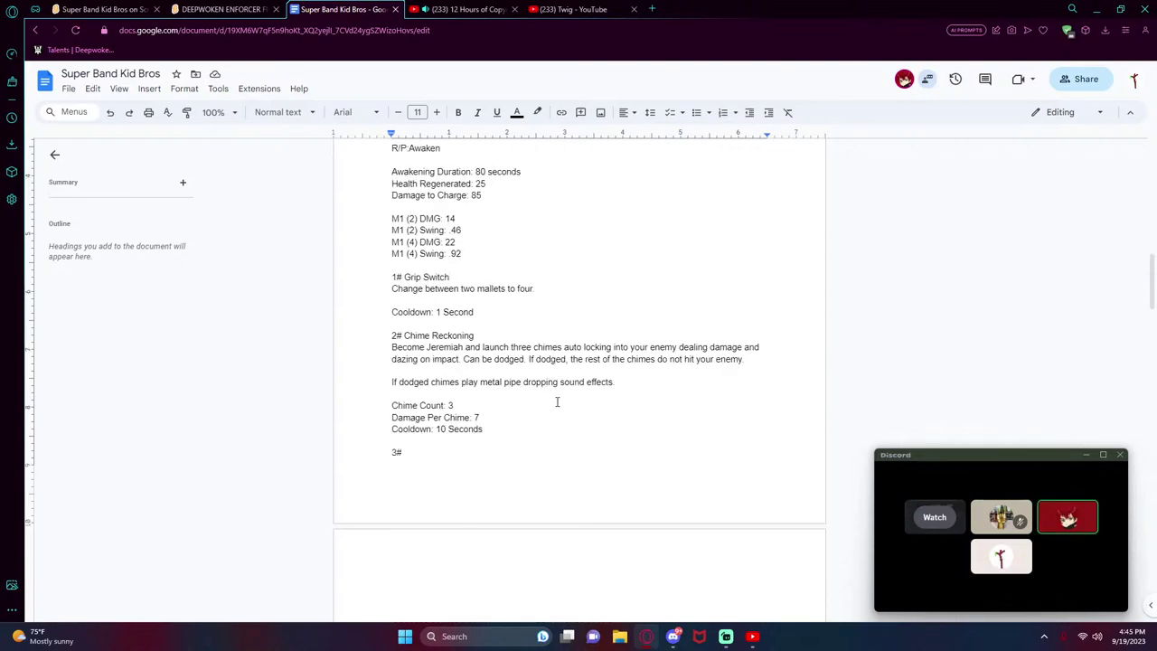
pyautogui.scroll(2, 478, 289)
pyautogui.doubleClick(479, 292)
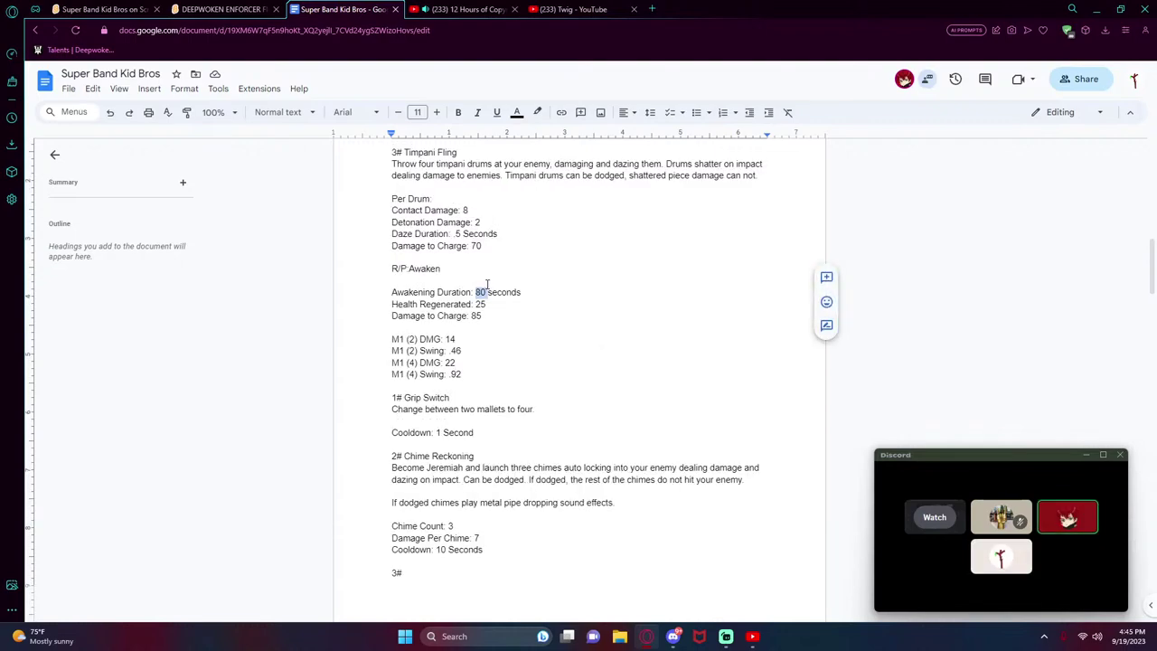
pyautogui.write('60')
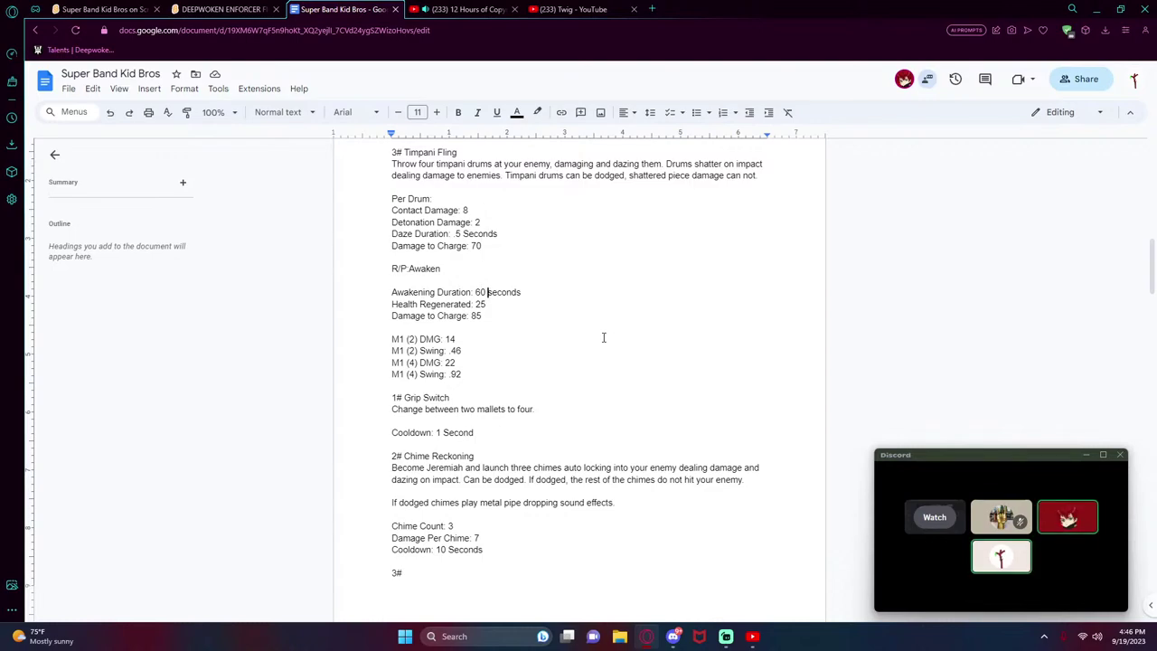
# - Set the Awakening Duration in the R/P:Awaken stats to 30 seconds
pyautogui.doubleClick(482, 292)
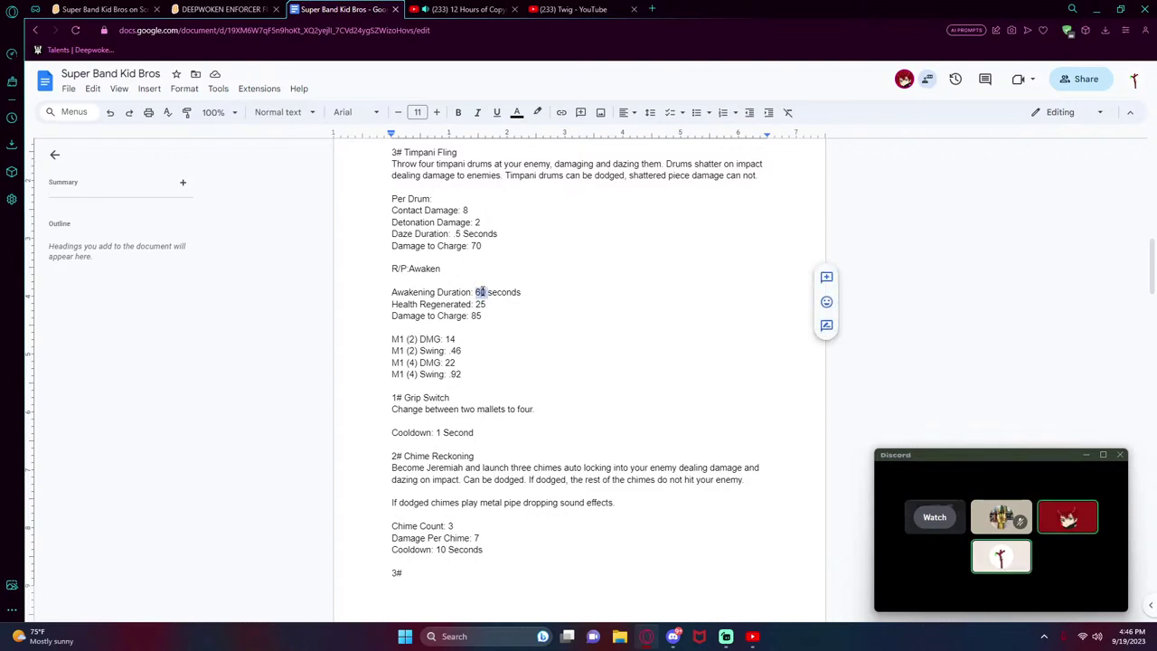
pyautogui.write('30')
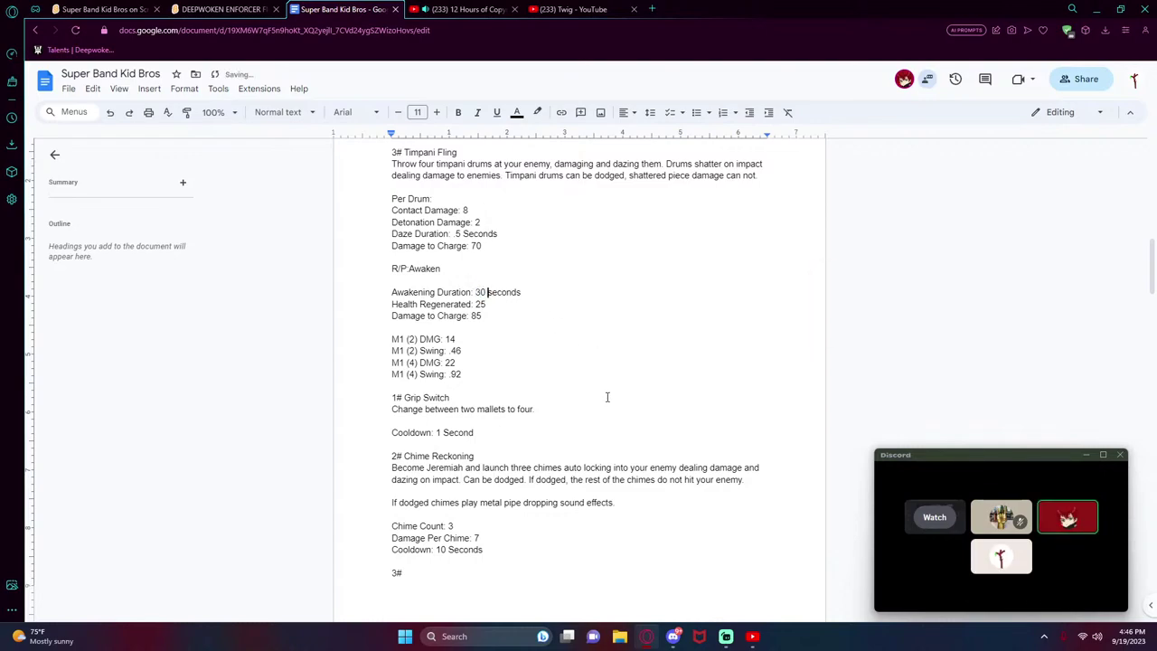
pyautogui.press('Down')
pyautogui.press('Down')
pyautogui.press('Down')
pyautogui.press('Down')
pyautogui.press('Down')
pyautogui.press('Down')
pyautogui.press('Down')
pyautogui.press('Down')
pyautogui.press('Down')
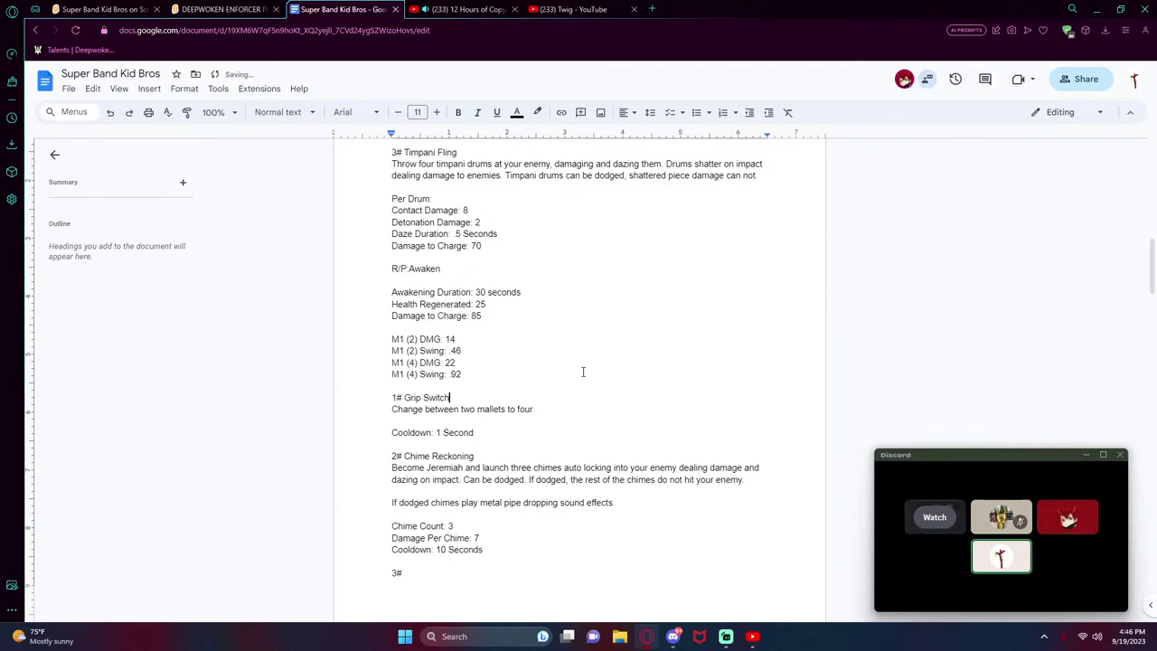
# - Check the regular Pit stats, then set the Awakening Duration in the R/P:Awaken stats to 35 seconds
pyautogui.scroll(1, 587, 383)
pyautogui.scroll(10, 587, 383)
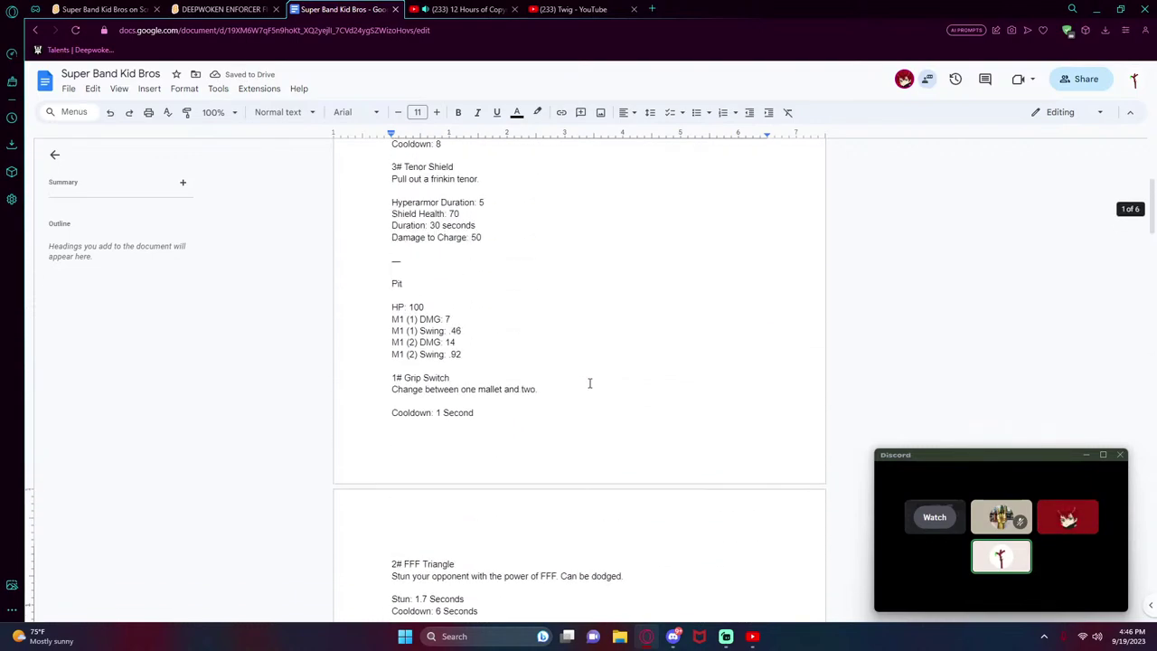
pyautogui.scroll(-1, 591, 379)
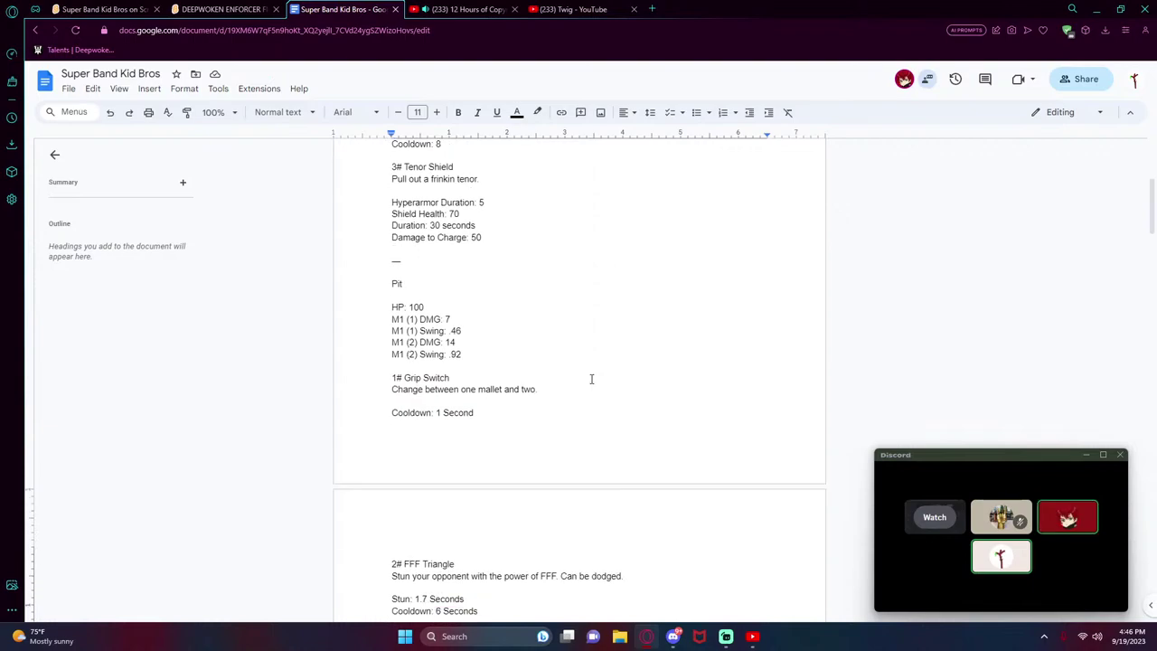
pyautogui.scroll(-4, 591, 379)
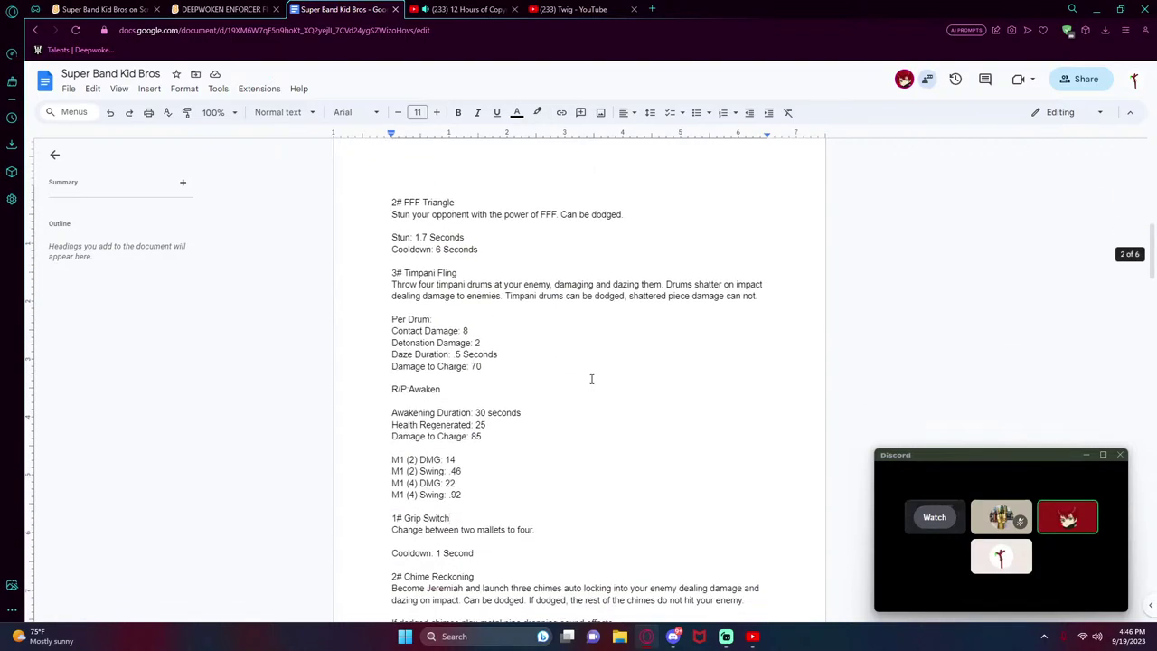
pyautogui.scroll(-2, 591, 379)
pyautogui.scroll(1, 480, 283)
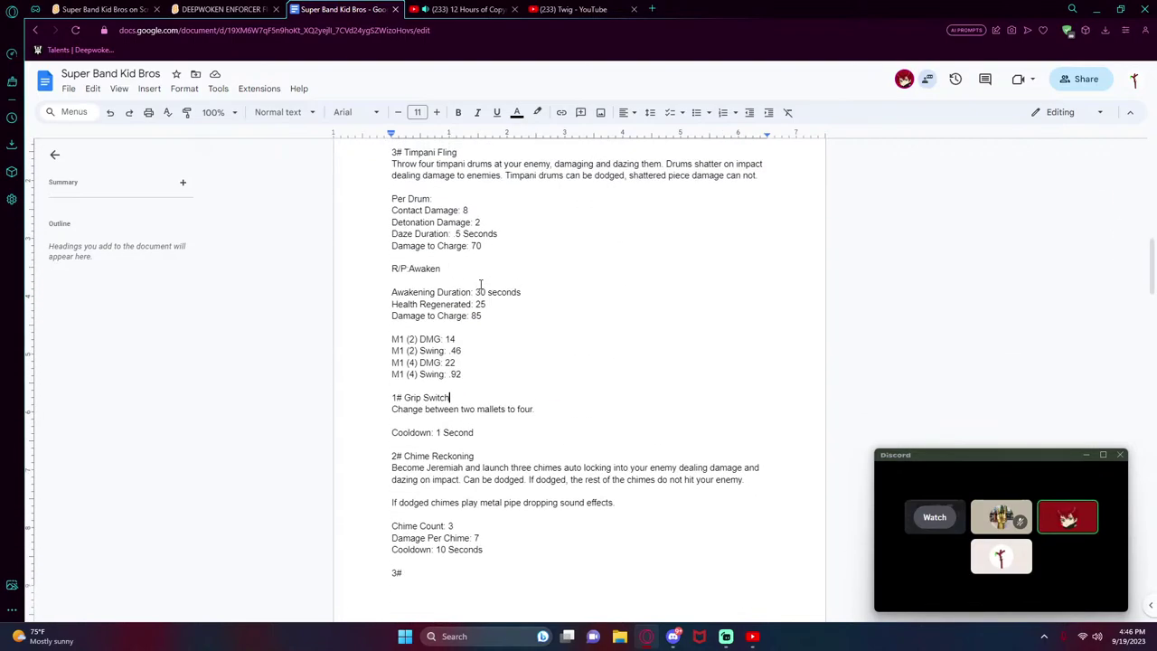
pyautogui.click(486, 292)
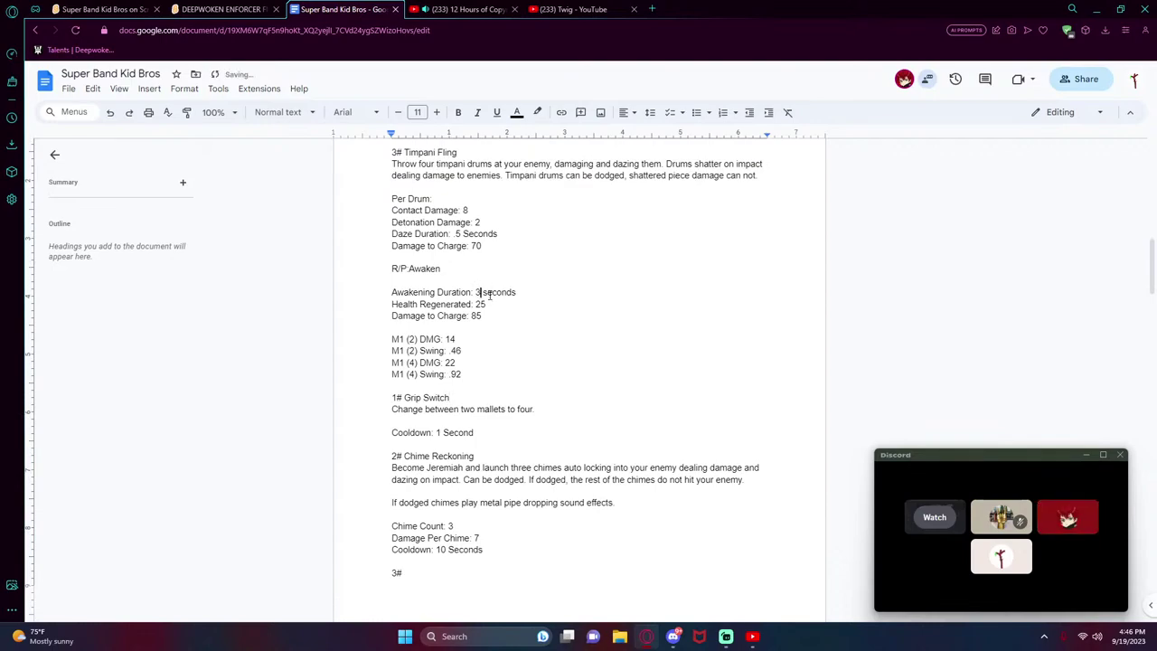
pyautogui.press('BackSpace')
pyautogui.write('5')
pyautogui.scroll(-2, 564, 395)
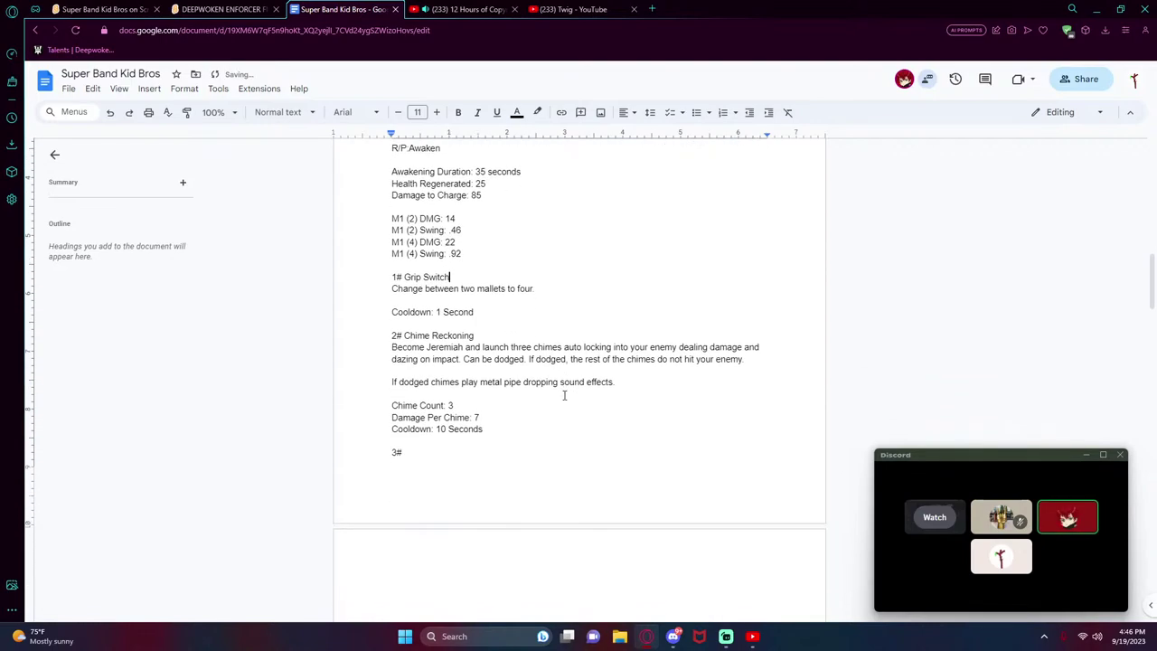
pyautogui.click(393, 336)
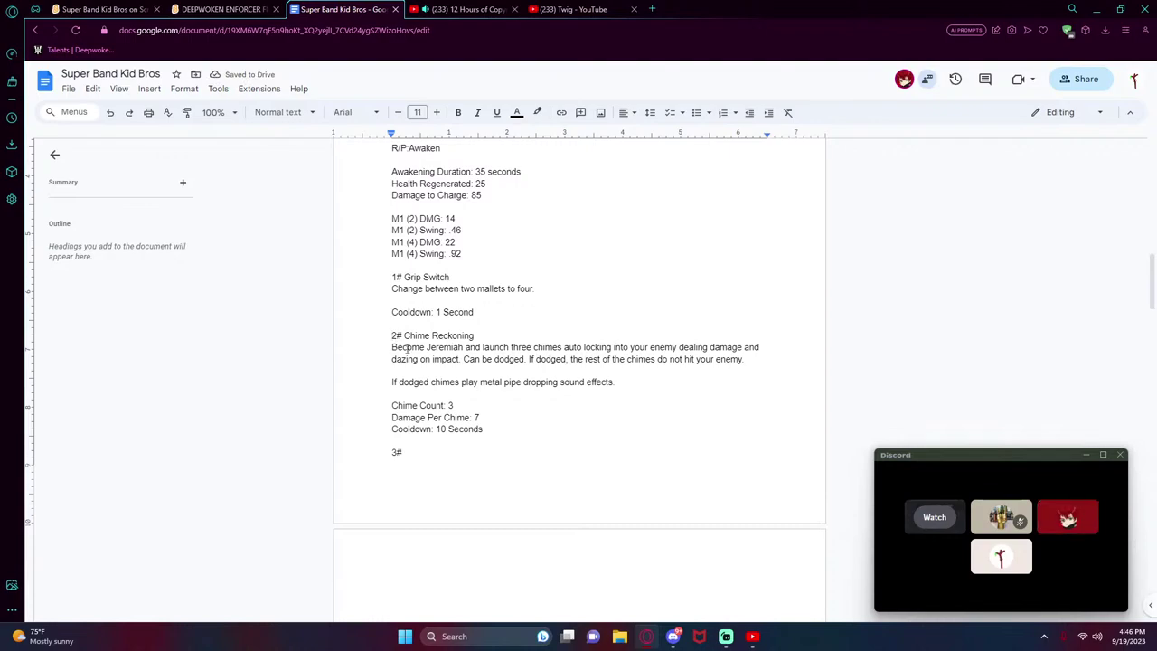
pyautogui.click(514, 404)
pyautogui.click(467, 449)
# - Set the Shield Health of the Battery's Tenor Shield ability to 50
pyautogui.scroll(20, 493, 418)
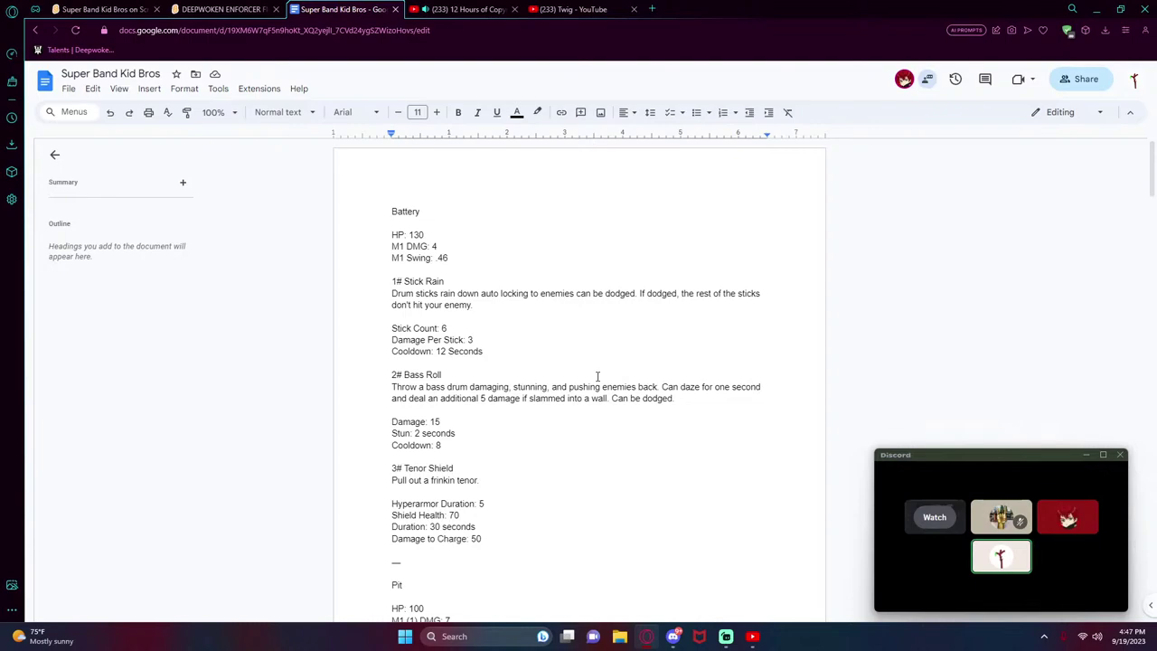
pyautogui.click(454, 514)
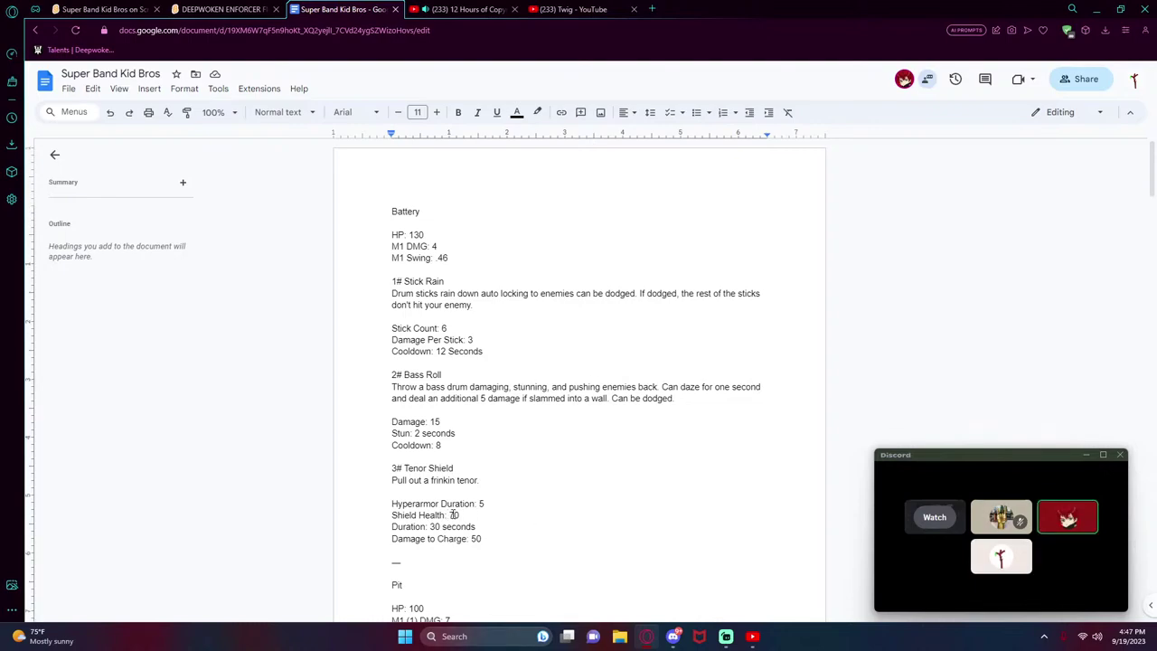
pyautogui.press('BackSpace')
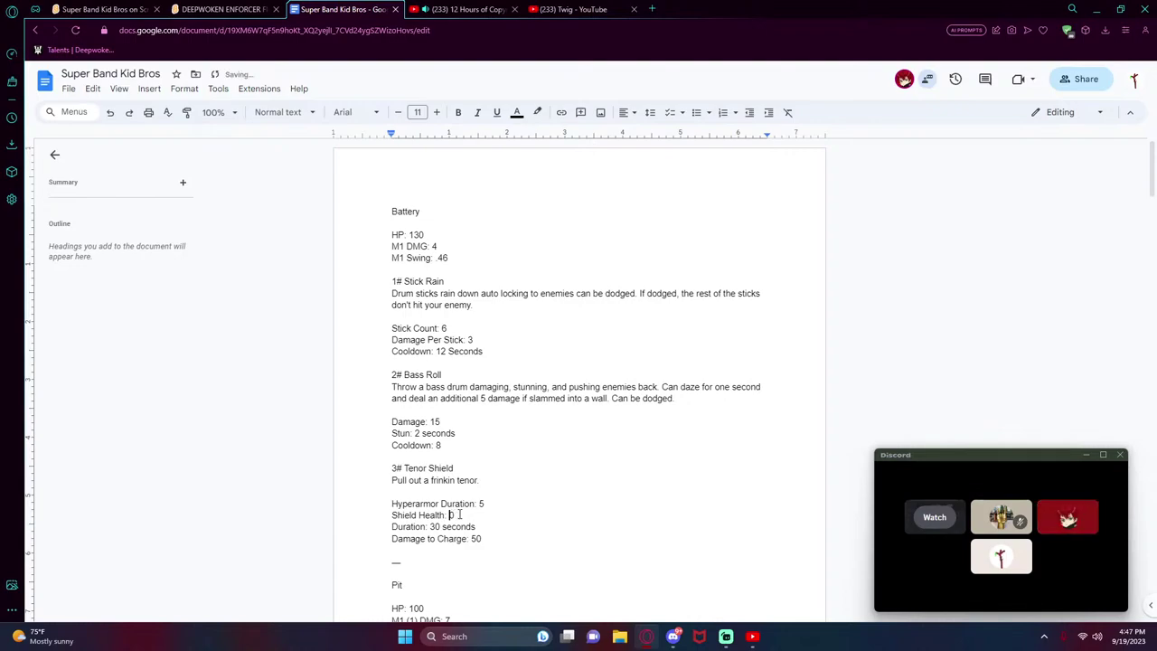
pyautogui.write('5')
# - Set the Damage to Charge of the Battery's Tenor Shield ability to 60
pyautogui.scroll(-1, 484, 512)
pyautogui.scroll(-3, 484, 513)
pyautogui.scroll(4, 485, 513)
pyautogui.press('BackSpace')
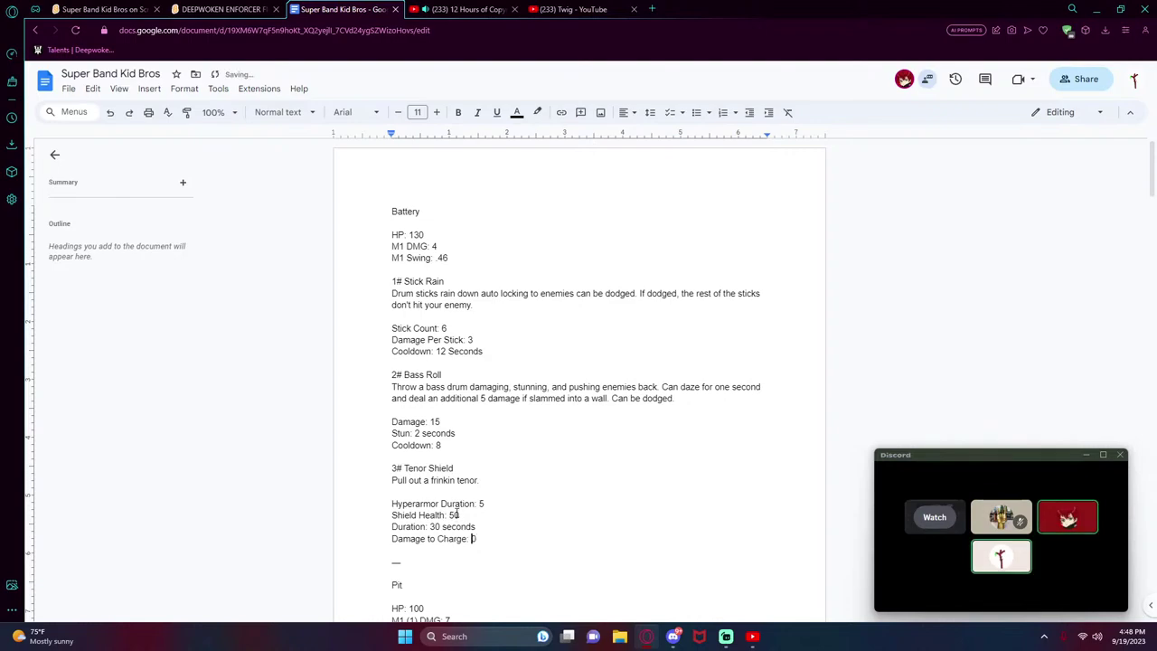
pyautogui.write('6')
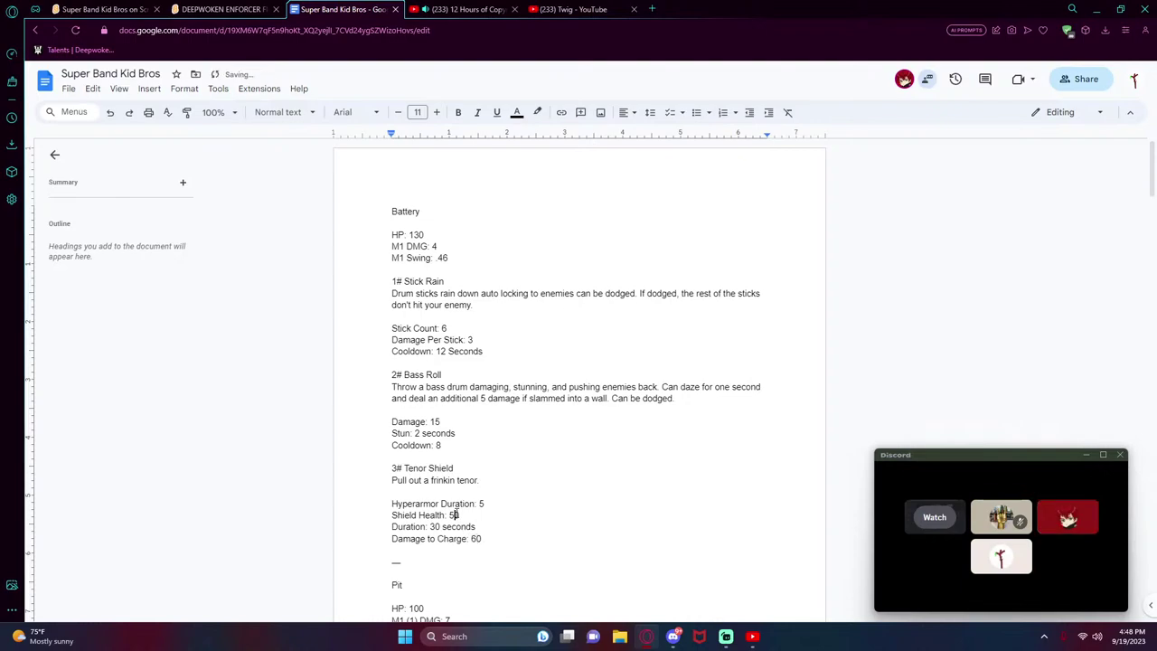
# - Set the Tenor Shield's Shield Health in the Battery section to 70
pyautogui.click(454, 514)
pyautogui.press('BackSpace')
pyautogui.write('7')
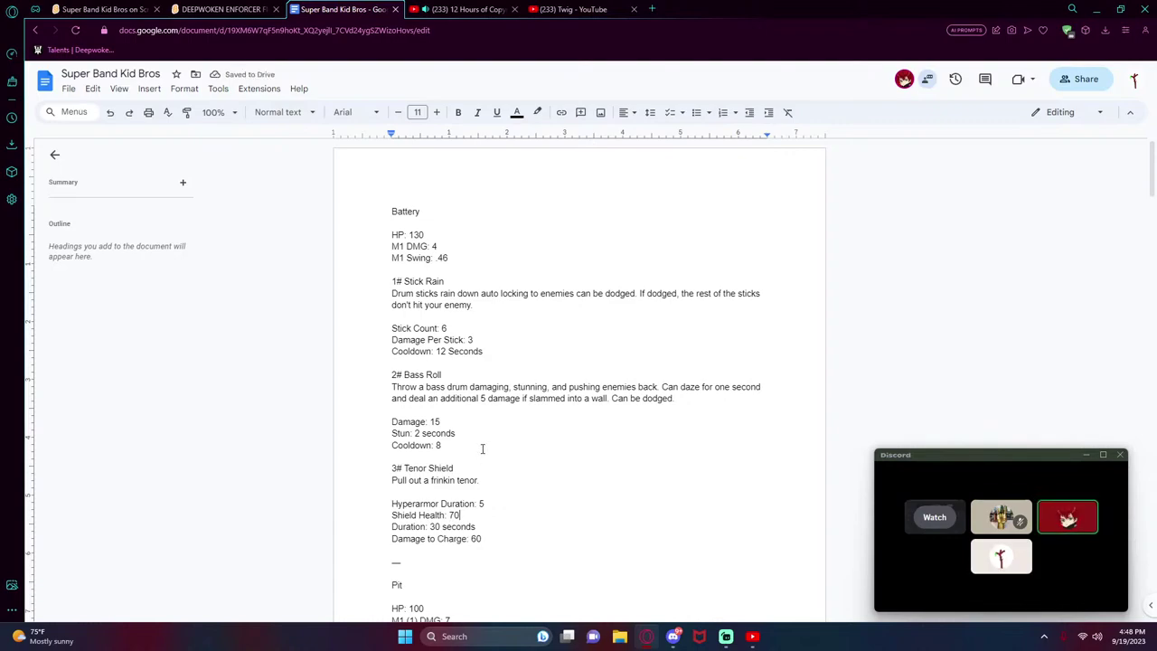
# - Review the Tenor Shield entry alongside the Pit stats and set its Shield Health to 50
pyautogui.scroll(-1, 482, 448)
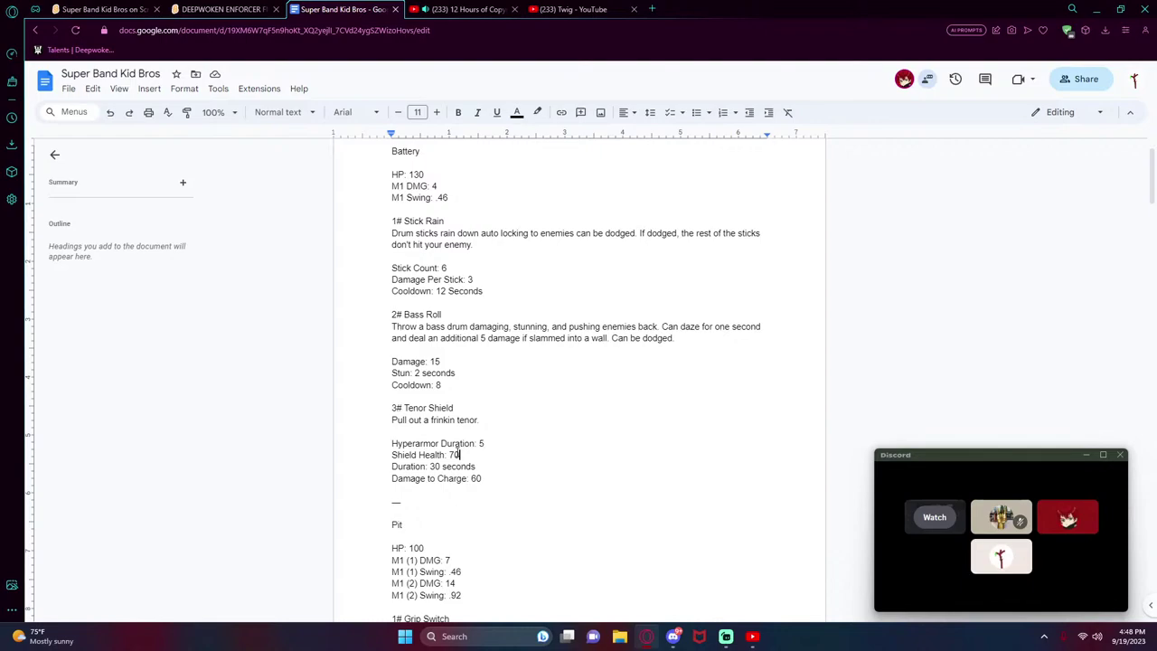
pyautogui.scroll(2, 483, 447)
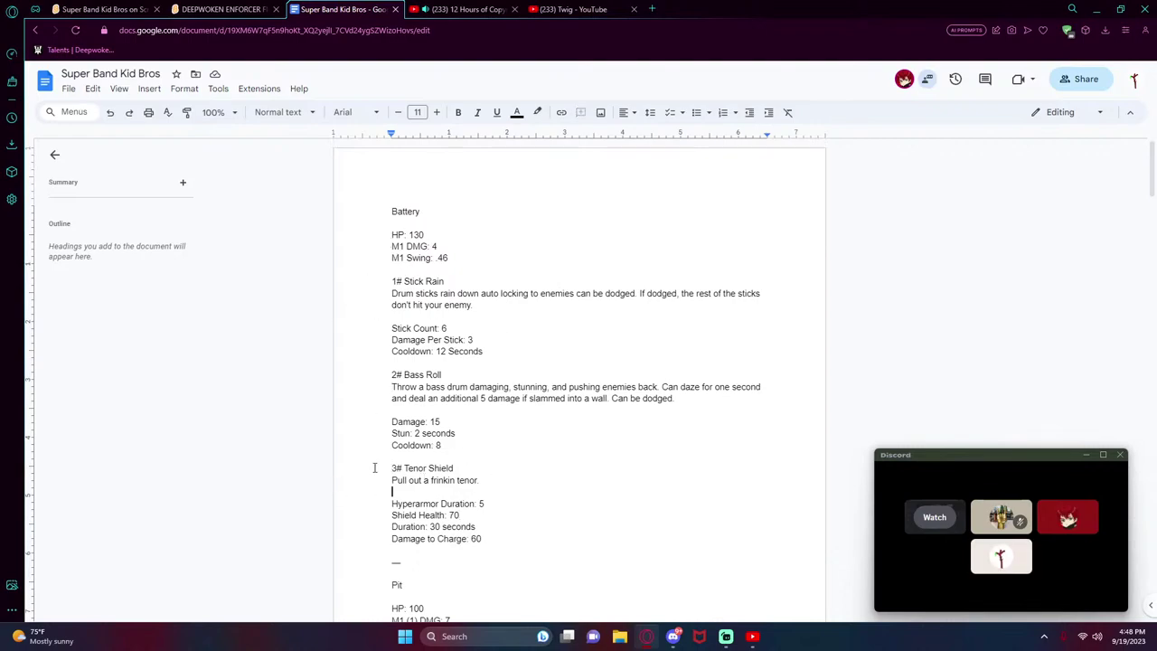
pyautogui.moveTo(380, 468); pyautogui.dragTo(511, 539)
pyautogui.click(511, 539)
pyautogui.scroll(-4, 494, 540)
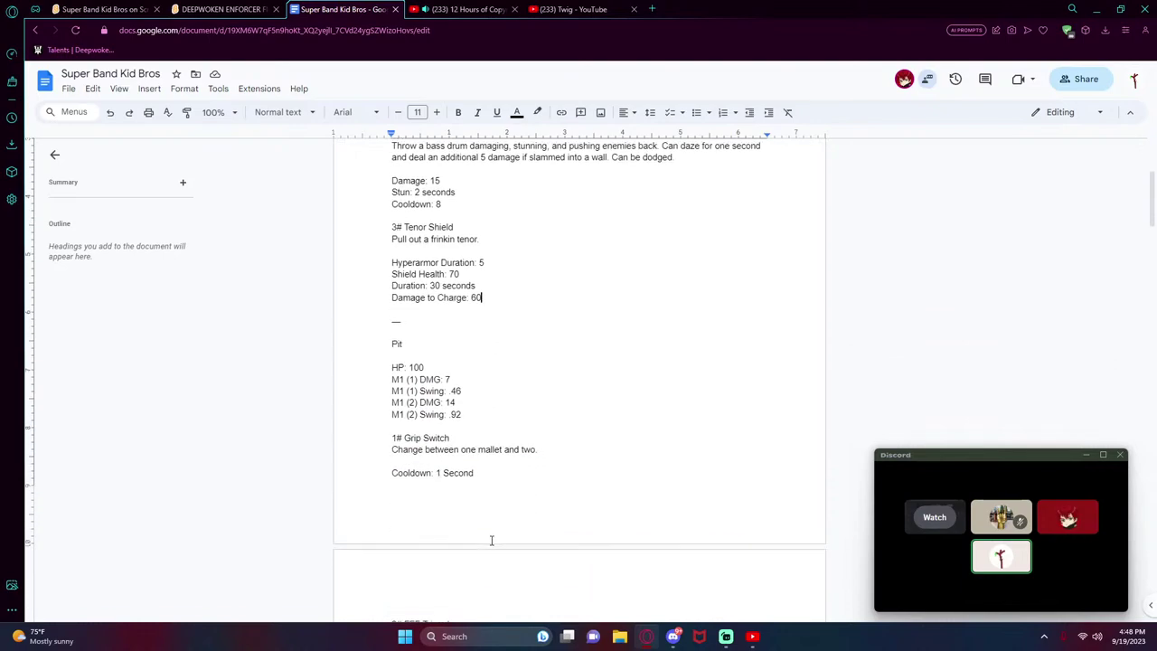
pyautogui.scroll(1, 491, 540)
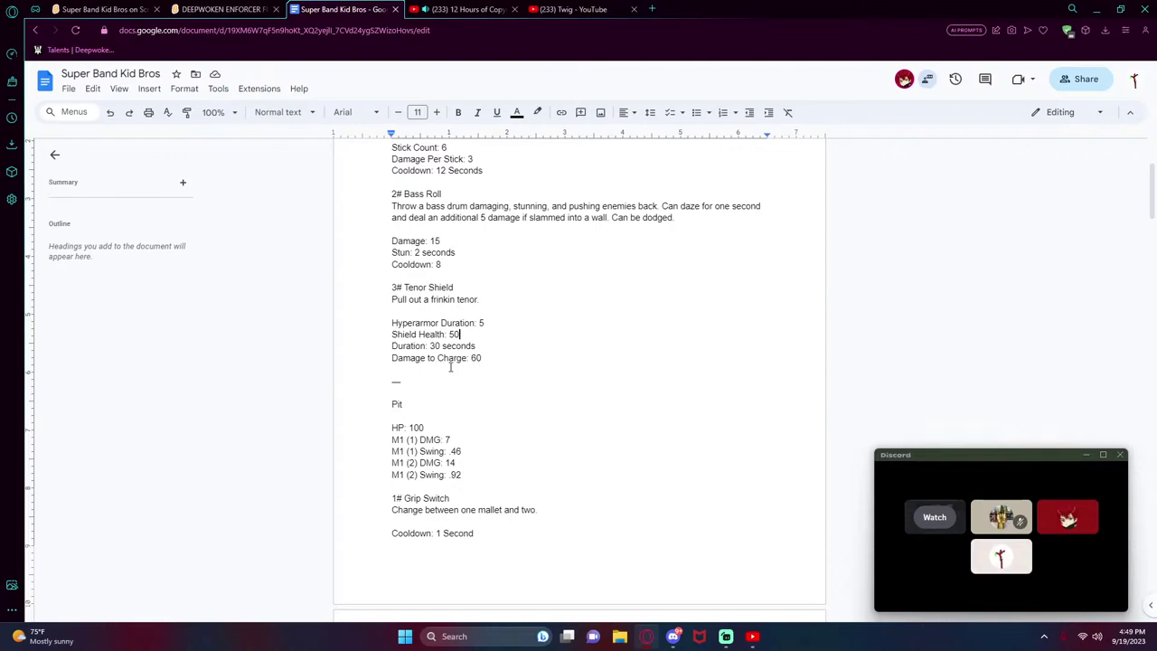
pyautogui.scroll(4, 450, 366)
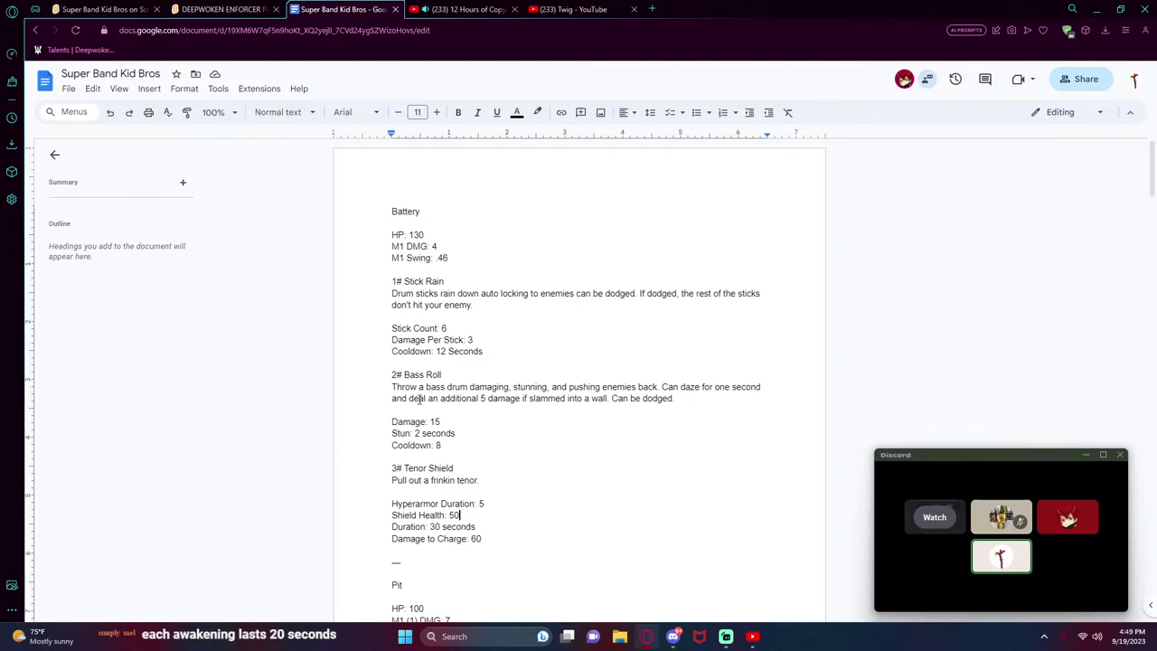
# - Switch to the Super Band Kid Bros Scratch project and draw a slanted black line, outline width 4, in Player1Weapon's ColorGuard costume
pyautogui.click(221, 9)
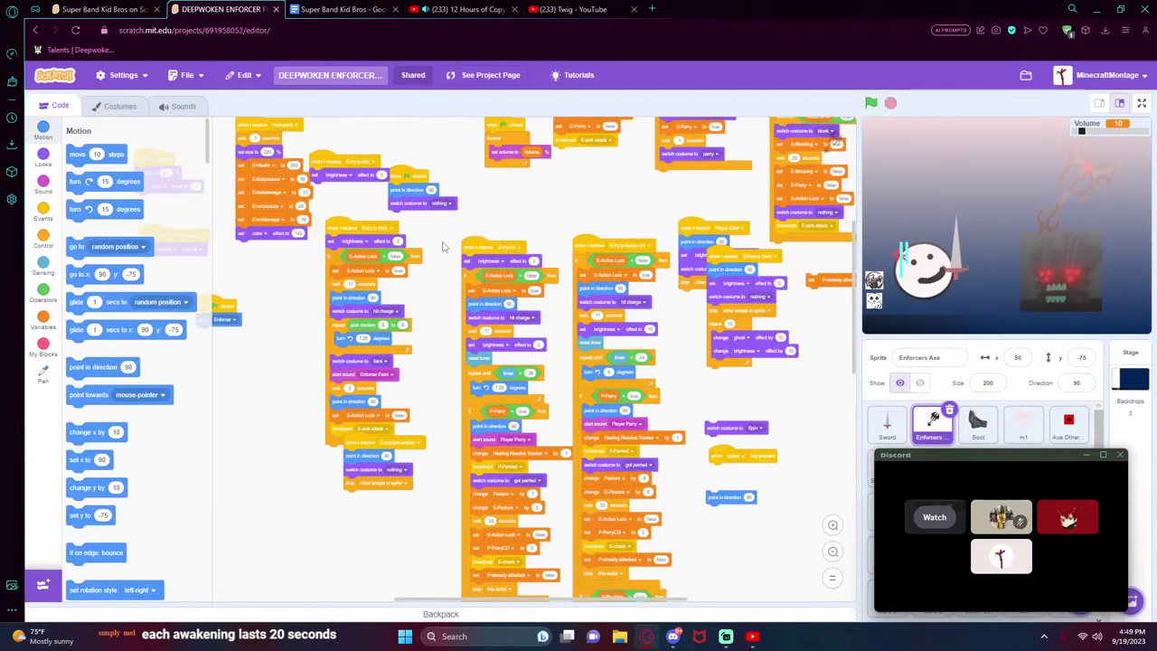
pyautogui.click(100, 9)
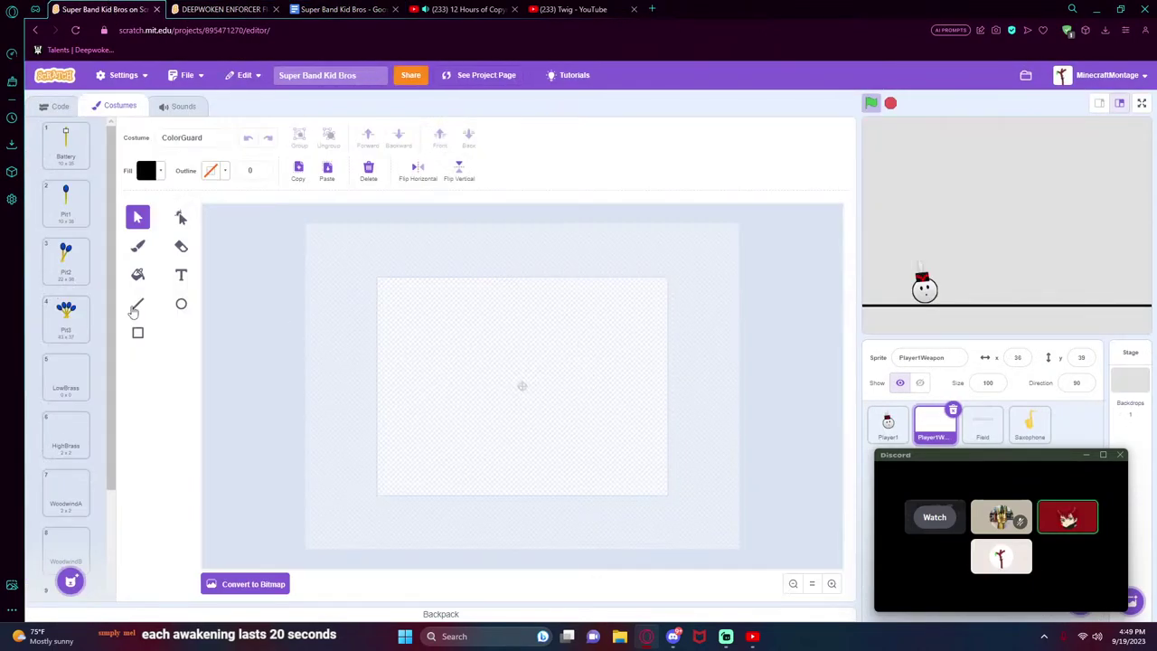
pyautogui.scroll(-3, 56, 397)
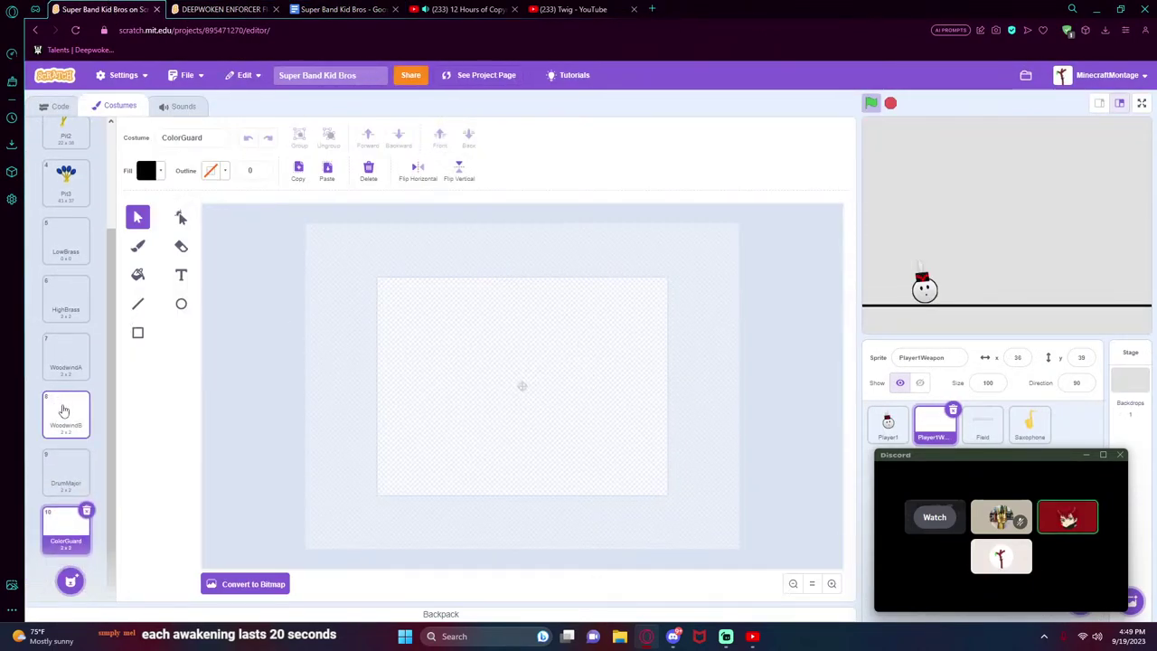
pyautogui.click(138, 334)
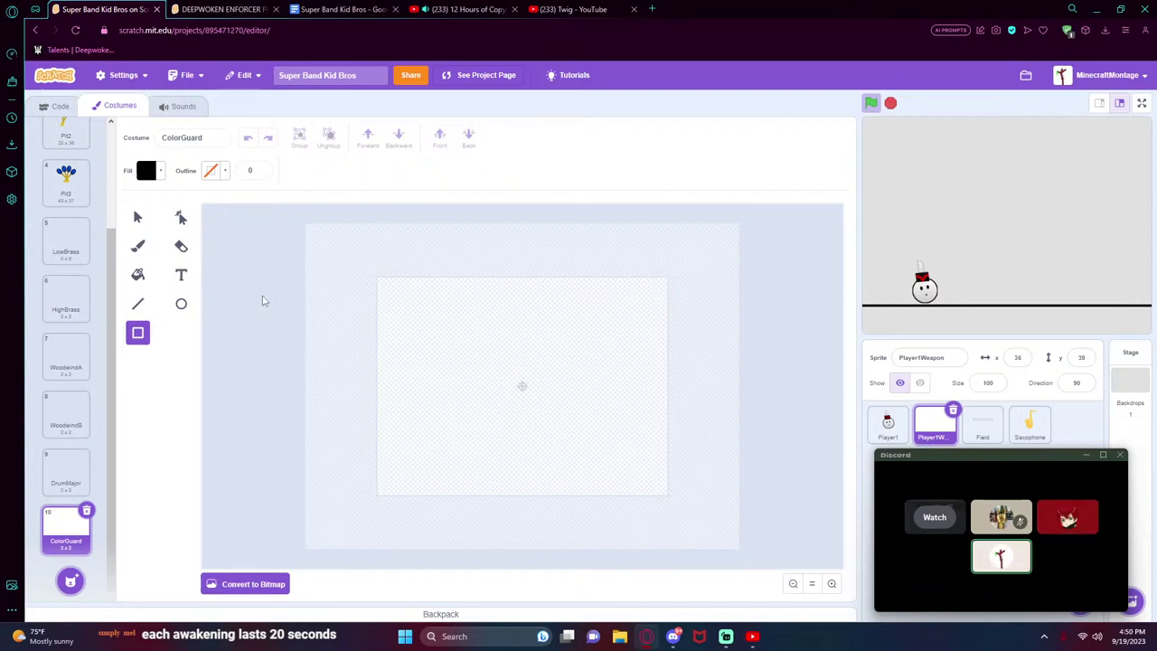
pyautogui.click(138, 305)
pyautogui.click(262, 167)
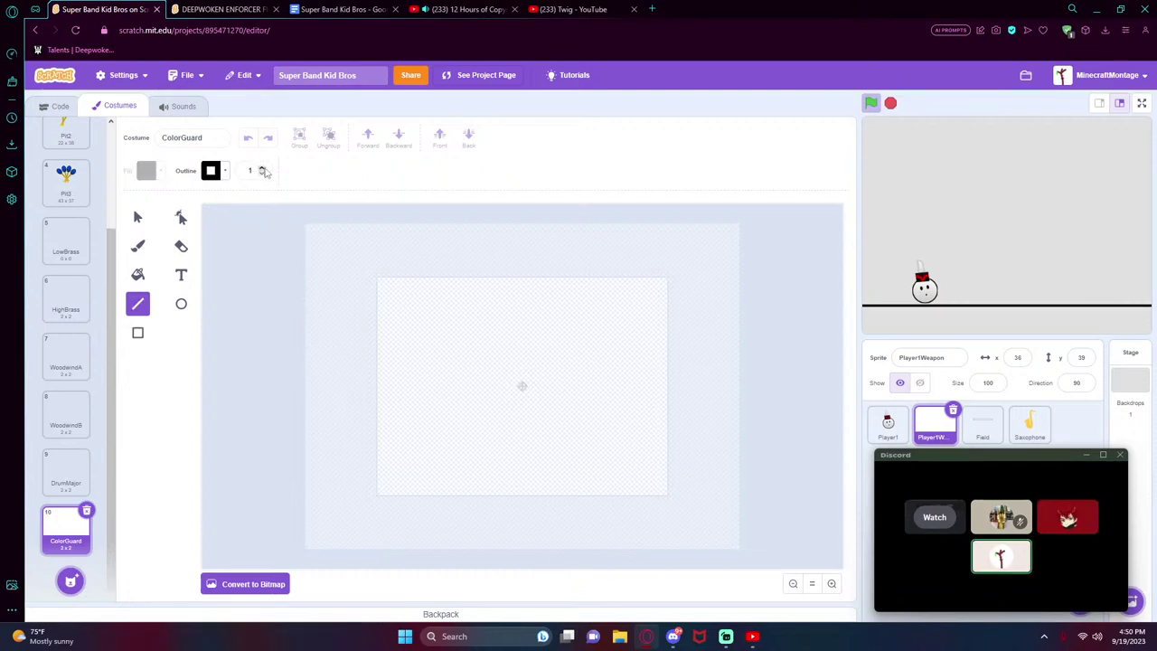
pyautogui.click(262, 167)
pyautogui.moveTo(479, 356)
pyautogui.mouseDown()
pyautogui.moveTo(516, 440)
pyautogui.moveTo(500, 442)
pyautogui.mouseUp()
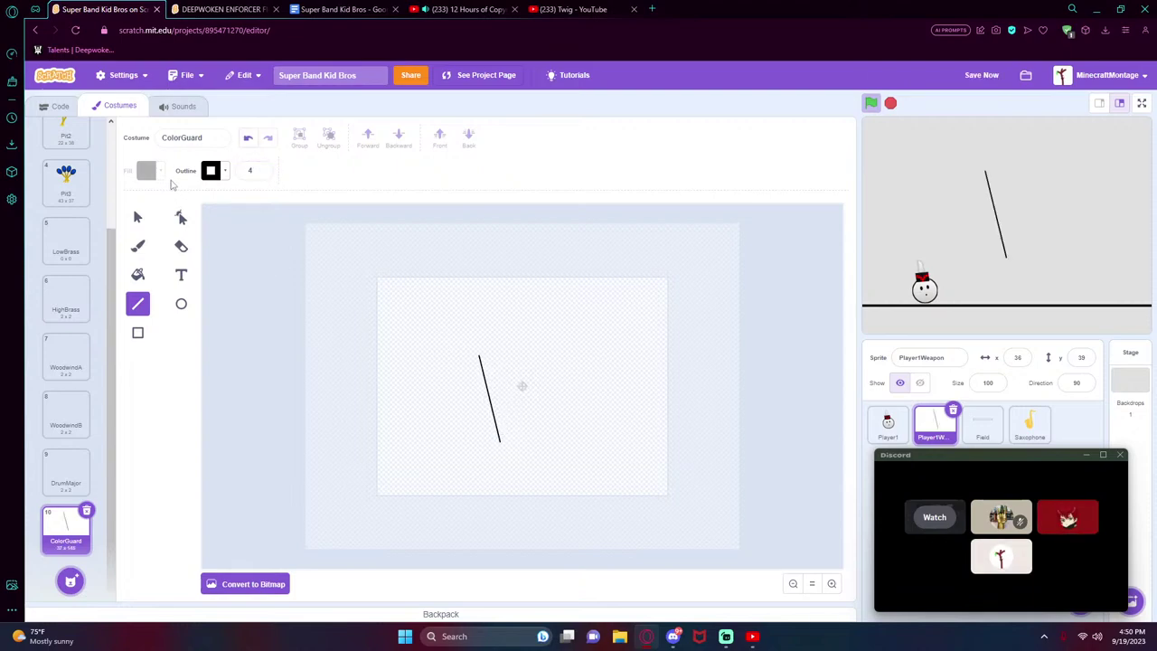
# - Move the slanted line onto the center point of the ColorGuard costume canvas
pyautogui.click(137, 217)
pyautogui.click(487, 390)
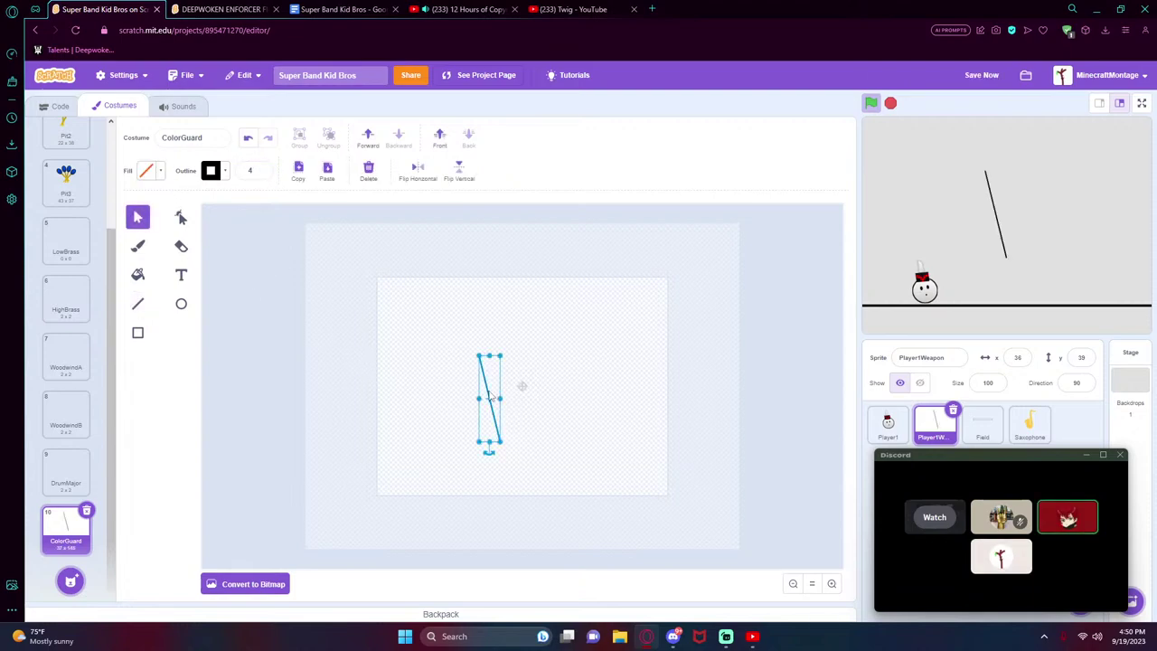
pyautogui.moveTo(487, 391); pyautogui.dragTo(522, 385)
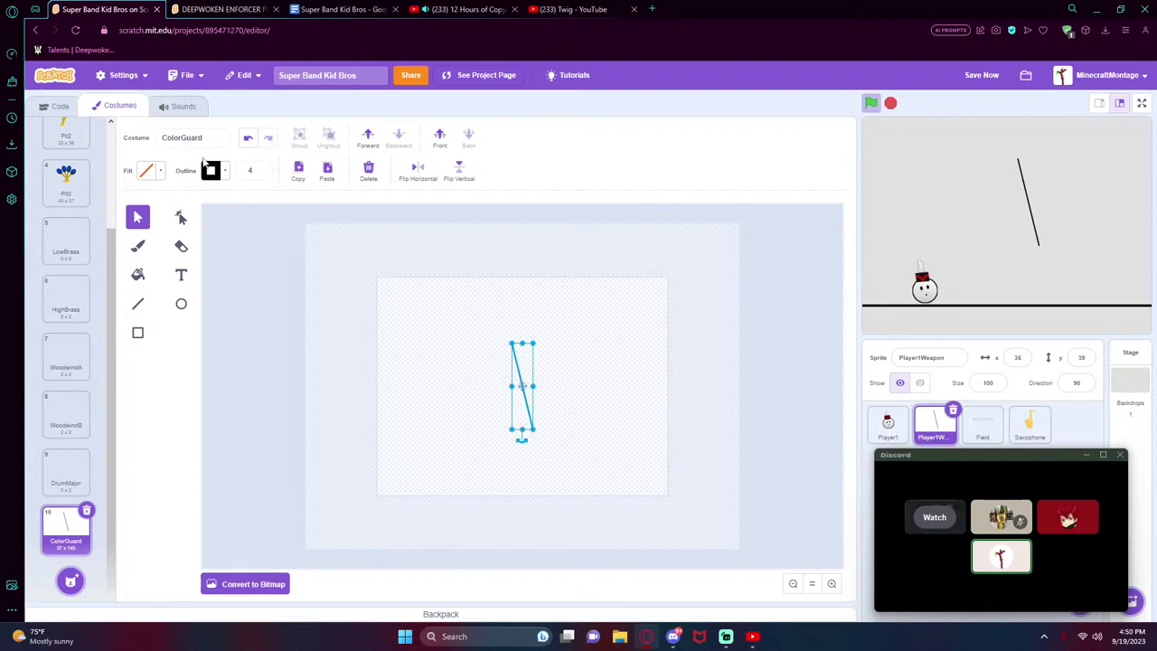
# - Thicken the ColorGuard line by setting its outline width to 14
pyautogui.click(262, 167)
pyautogui.click(262, 168)
pyautogui.click(262, 167)
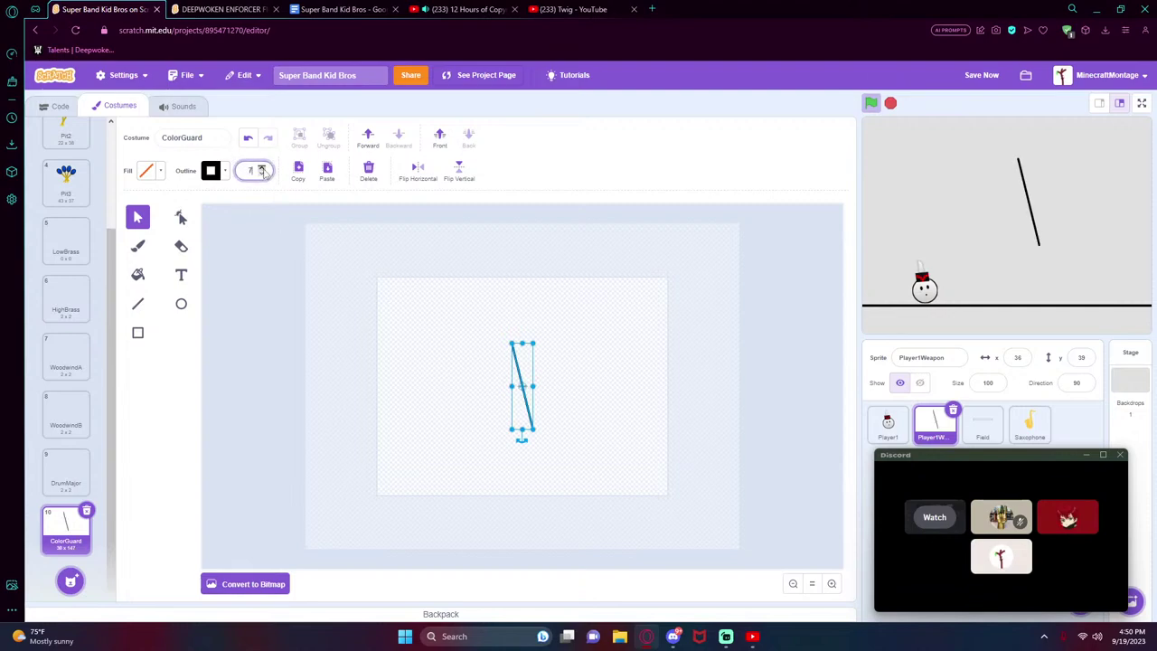
pyautogui.click(262, 167)
pyautogui.click(262, 167)
pyautogui.click(262, 167)
pyautogui.click(262, 167)
pyautogui.click(262, 167)
pyautogui.click(263, 167)
pyautogui.click(262, 168)
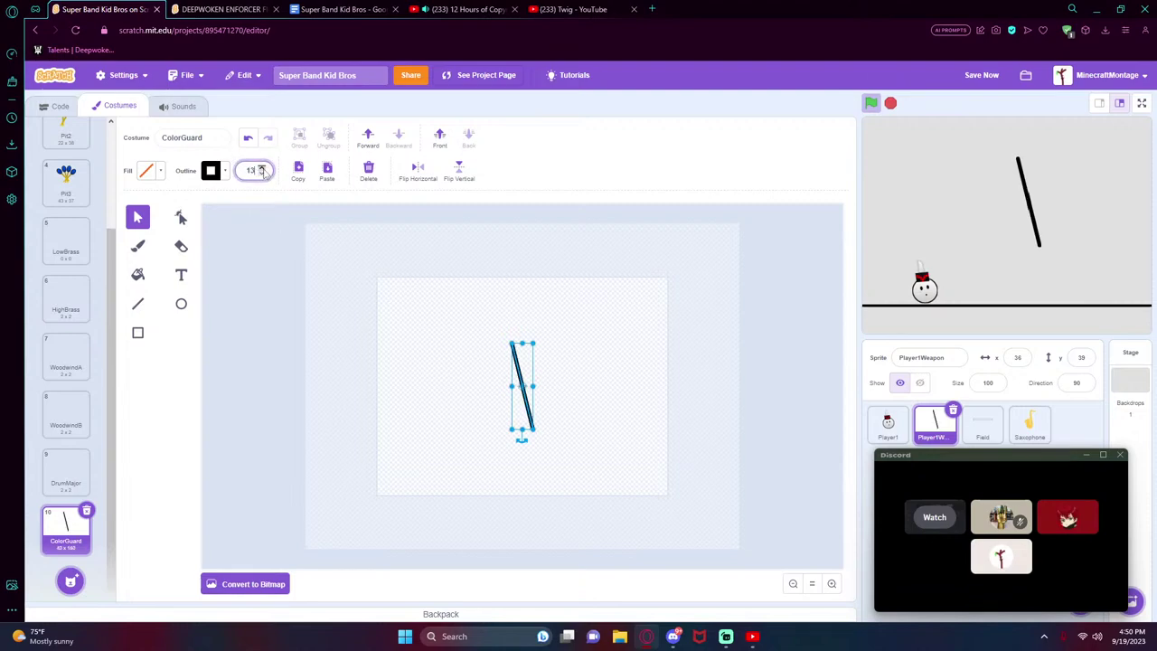
# - Rotate the ColorGuard line until it stands vertical and stretch its lower end downward to lengthen it
pyautogui.click(510, 441)
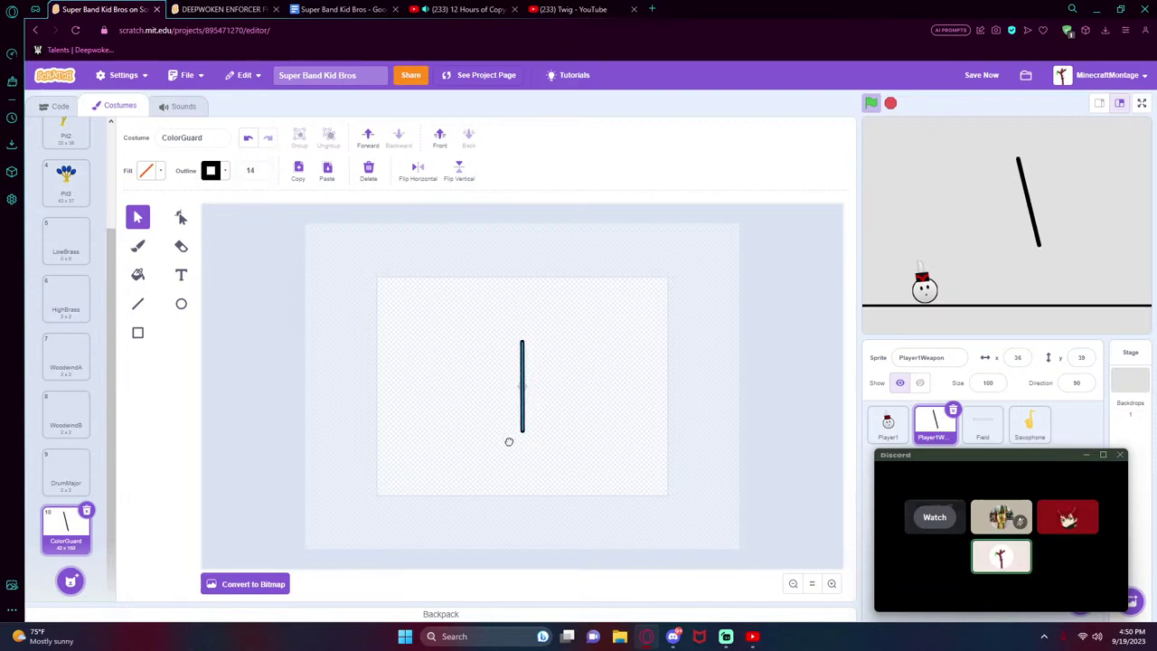
pyautogui.click(543, 427)
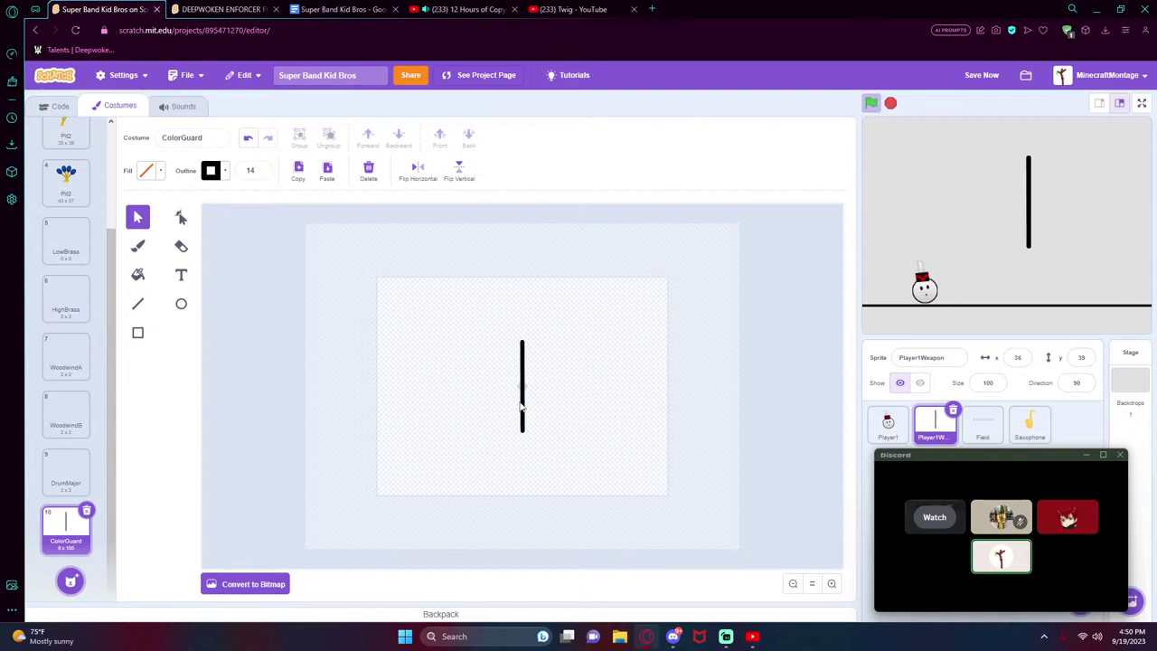
pyautogui.click(527, 407)
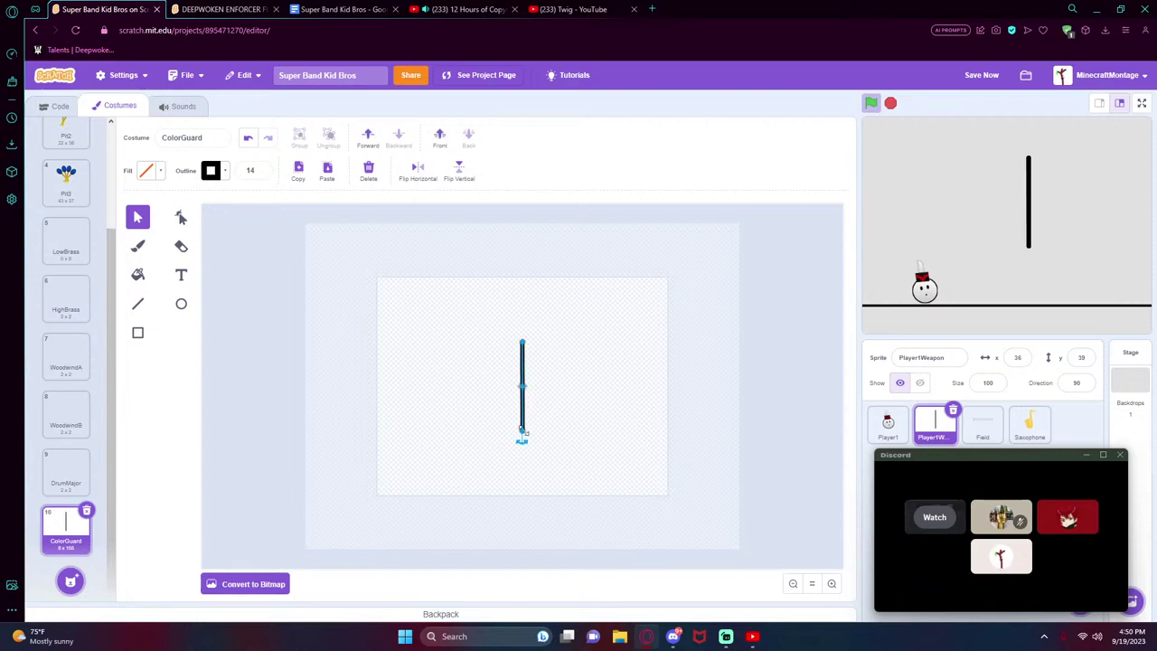
pyautogui.moveTo(522, 430); pyautogui.dragTo(537, 450)
pyautogui.click(531, 442)
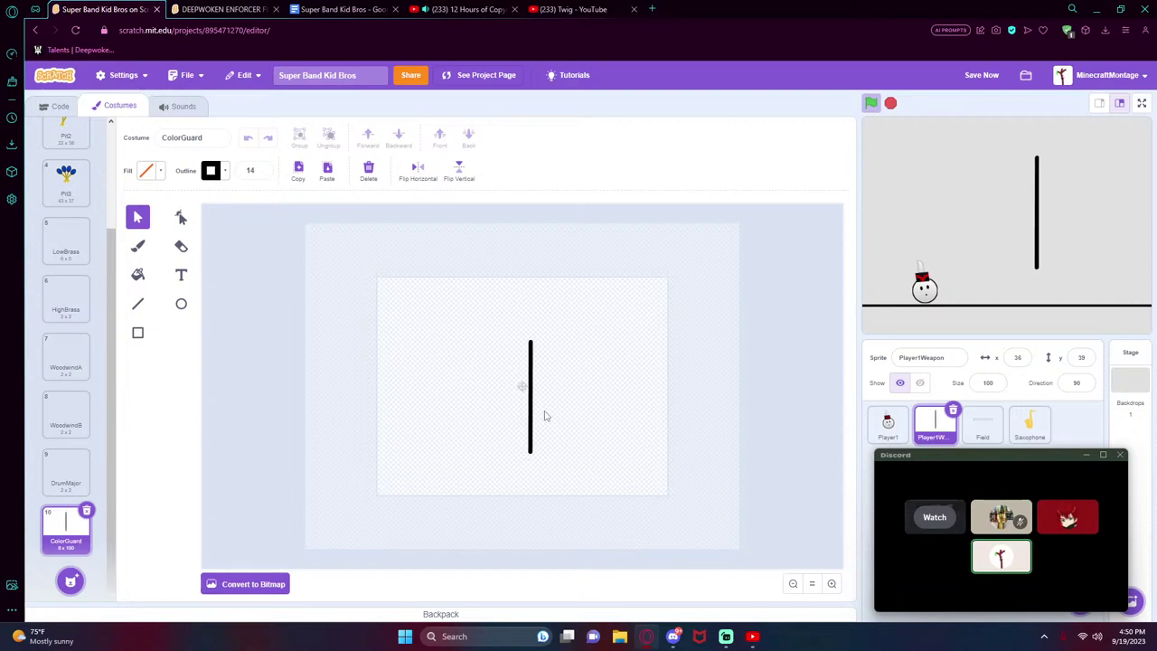
# - Shorten the vertical ColorGuard line to about 117 tall and move it onto the canvas center point
pyautogui.moveTo(529, 412); pyautogui.dragTo(535, 411)
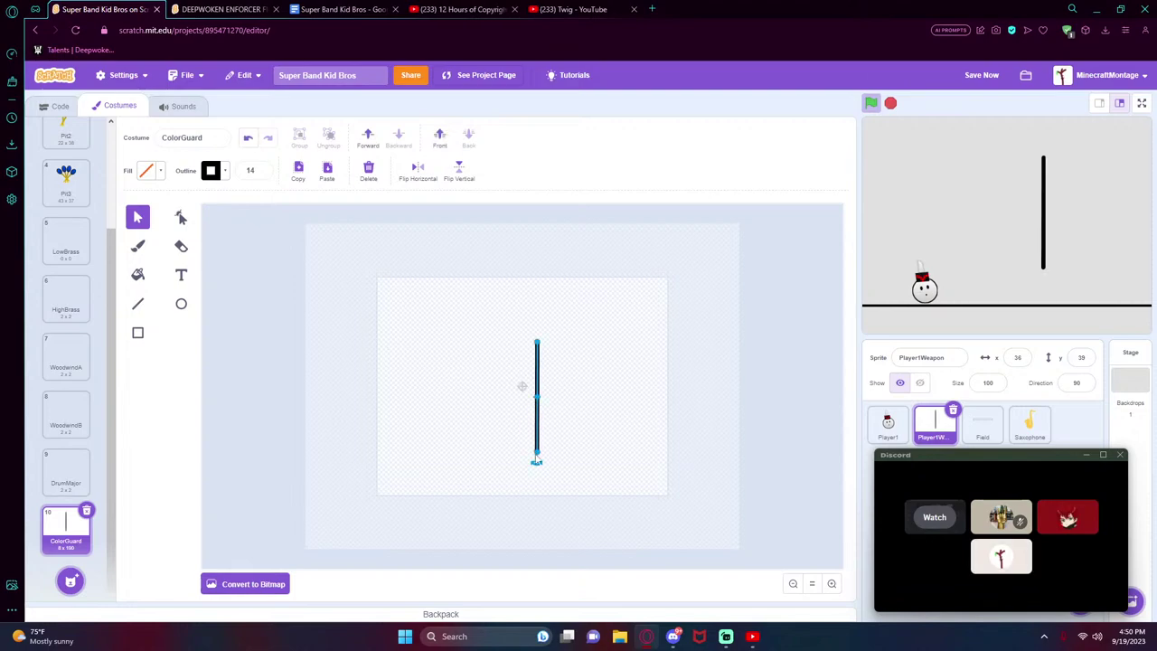
pyautogui.moveTo(536, 460); pyautogui.dragTo(538, 417)
pyautogui.click(581, 383)
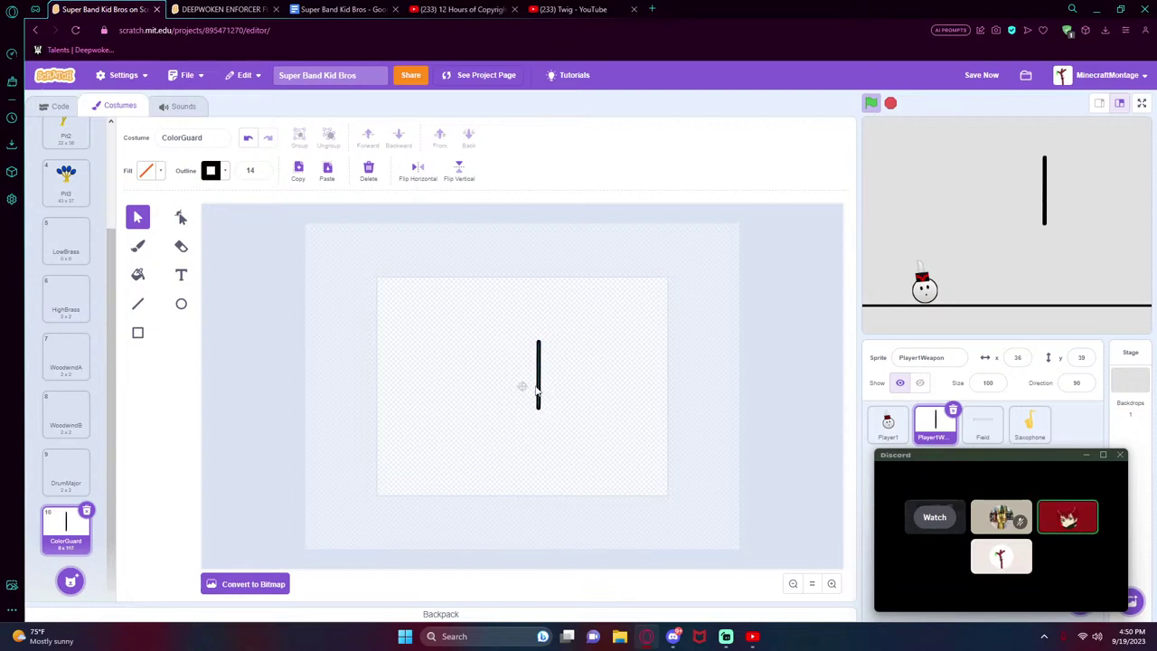
pyautogui.moveTo(536, 389); pyautogui.dragTo(522, 404)
pyautogui.click(559, 391)
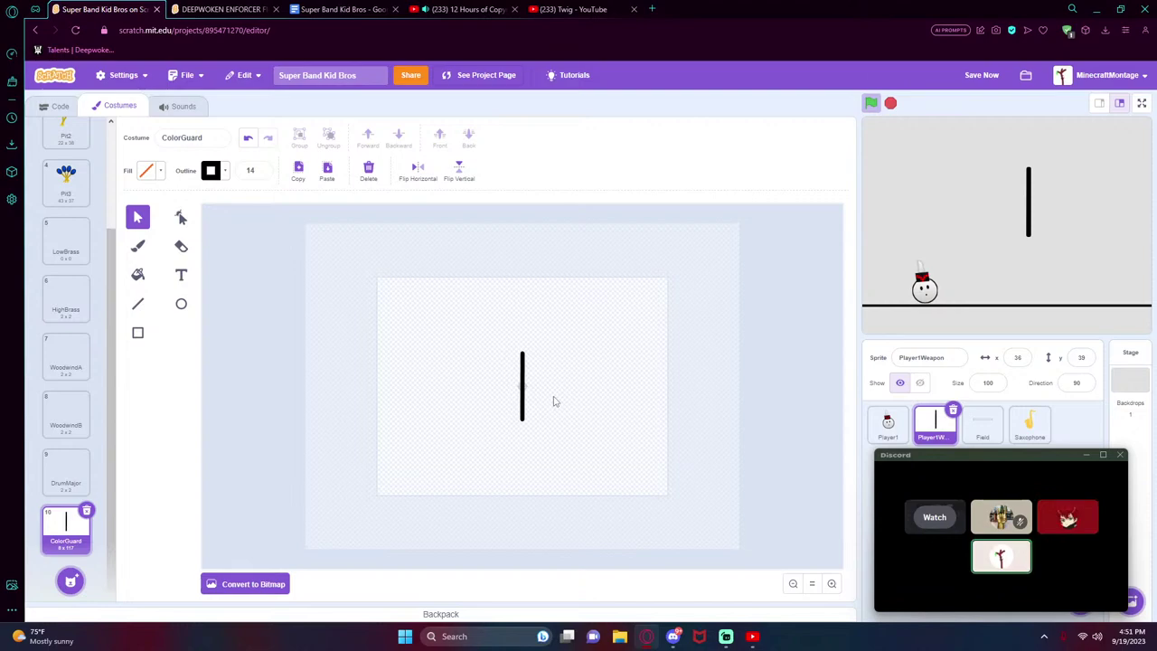
pyautogui.click(521, 387)
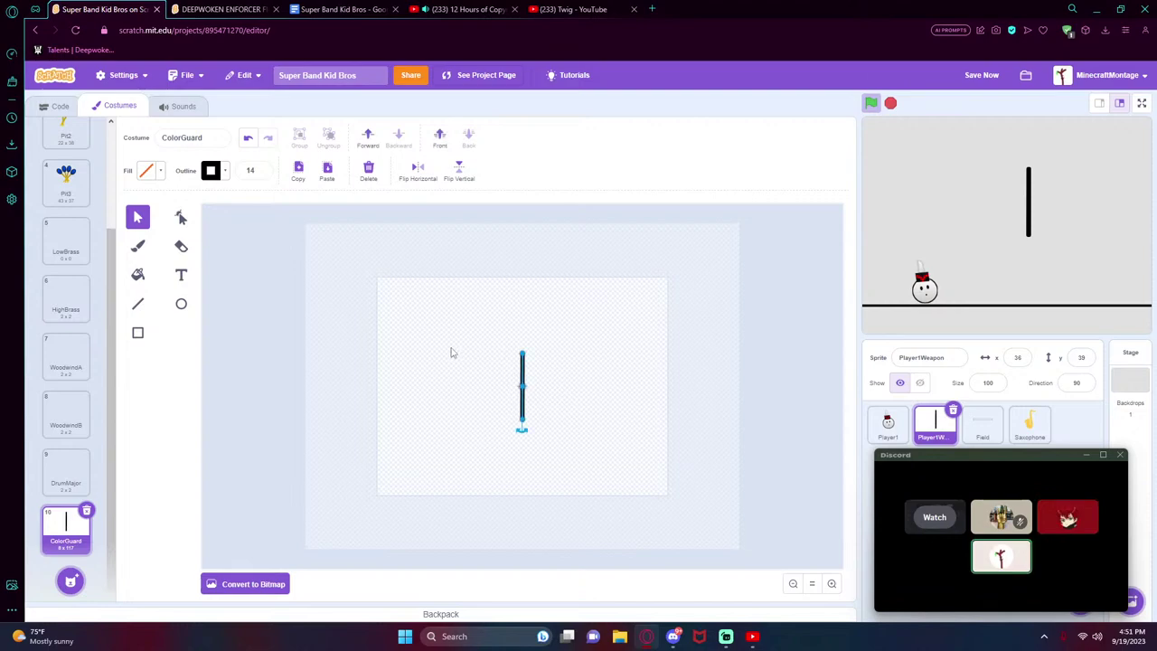
# - Compare ColorGuard with the Pit3 costume and shorten the ColorGuard line further to about 71 tall
pyautogui.click(65, 181)
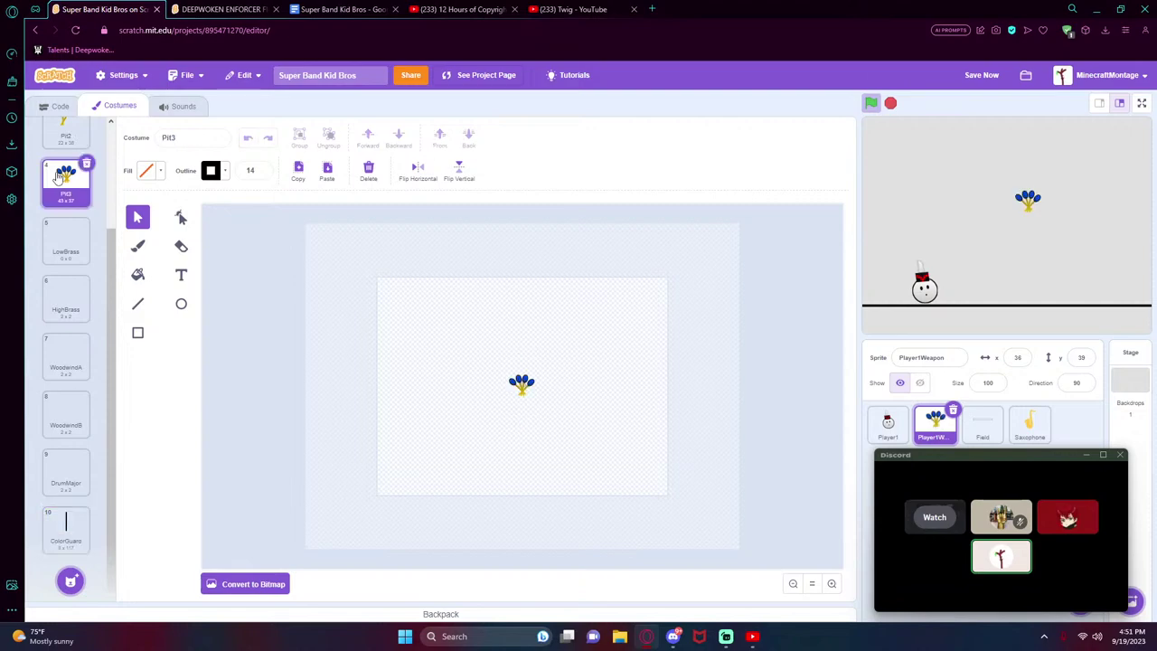
pyautogui.click(56, 529)
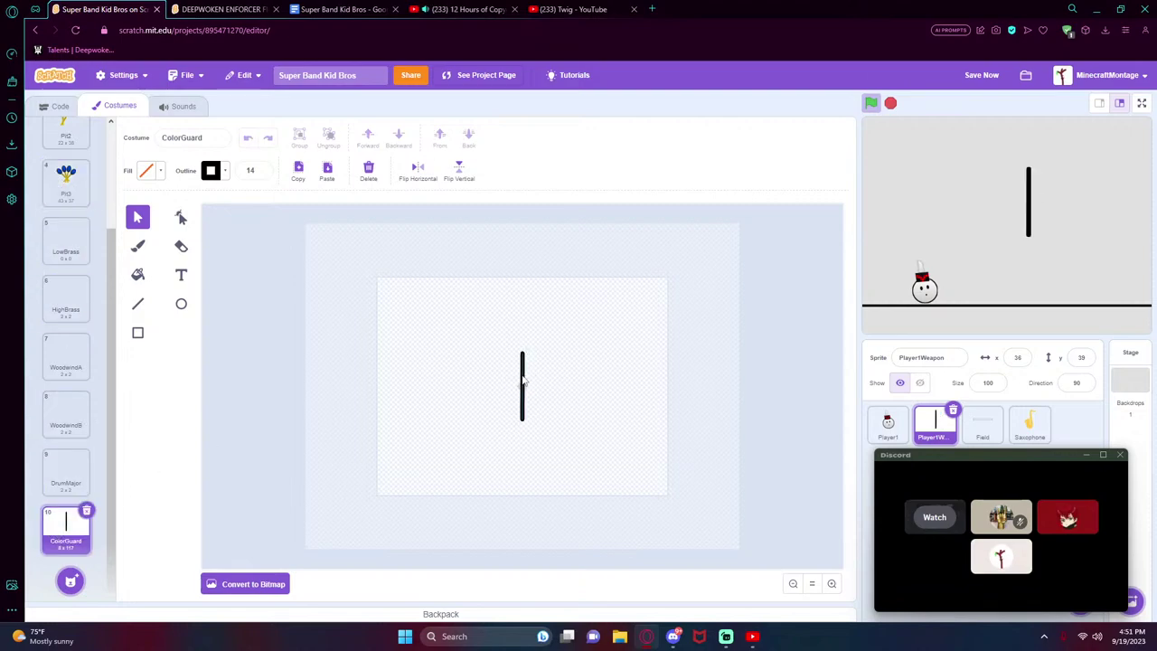
pyautogui.click(521, 381)
pyautogui.moveTo(525, 423)
pyautogui.mouseDown()
pyautogui.moveTo(522, 496)
pyautogui.moveTo(524, 384)
pyautogui.moveTo(524, 404)
pyautogui.mouseUp()
# - Show the Pit2 costume and build a Player1Weapon script that goes to Player1 forever when the green flag is clicked
pyautogui.click(64, 127)
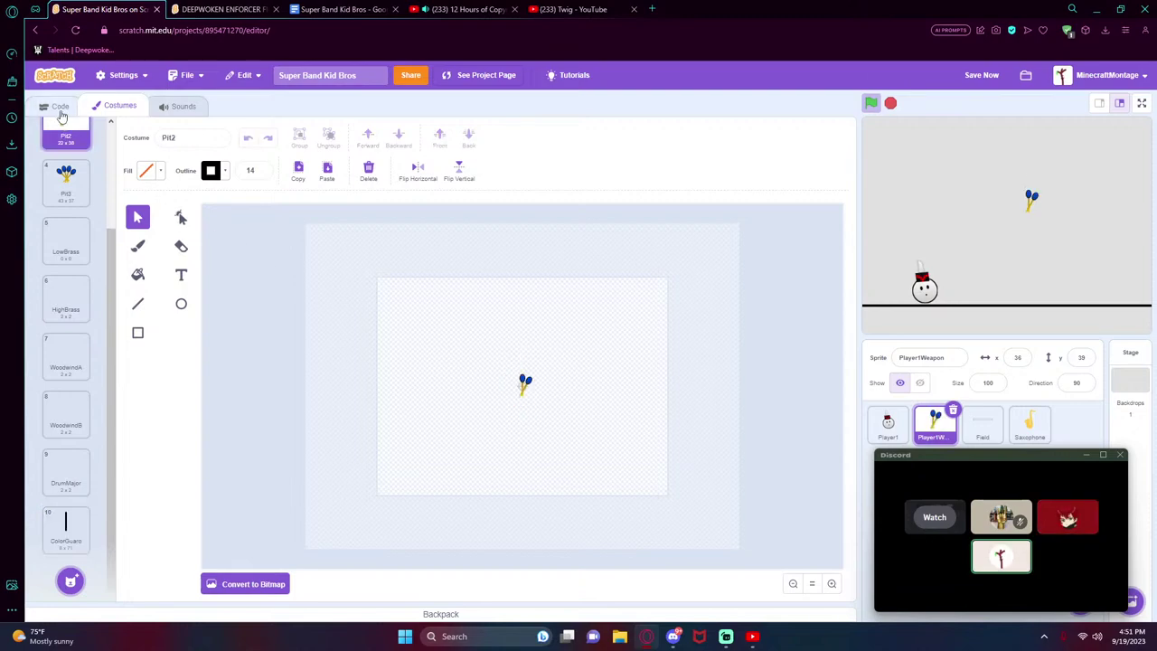
pyautogui.click(58, 106)
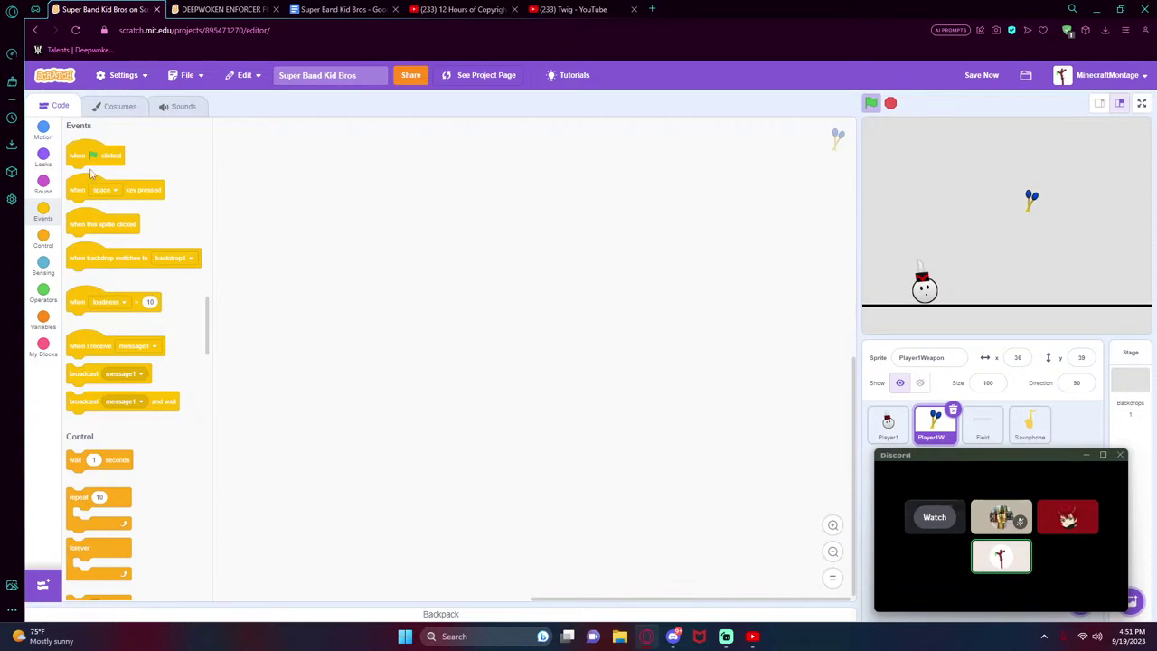
pyautogui.moveTo(90, 151); pyautogui.dragTo(327, 190)
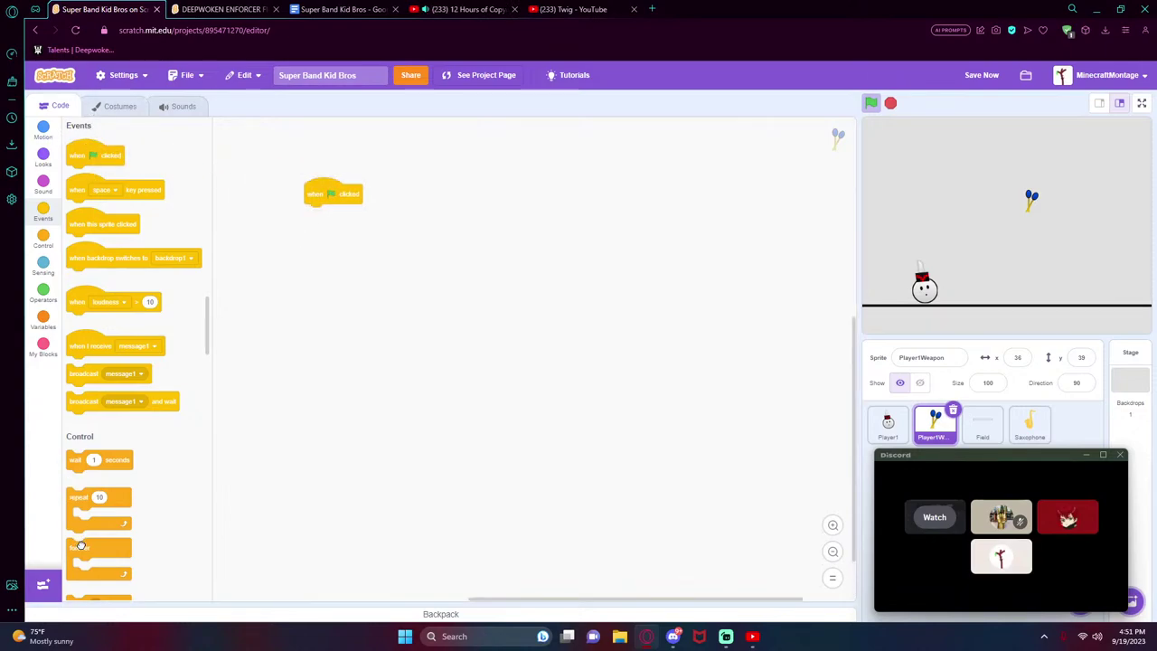
pyautogui.moveTo(80, 546); pyautogui.dragTo(317, 217)
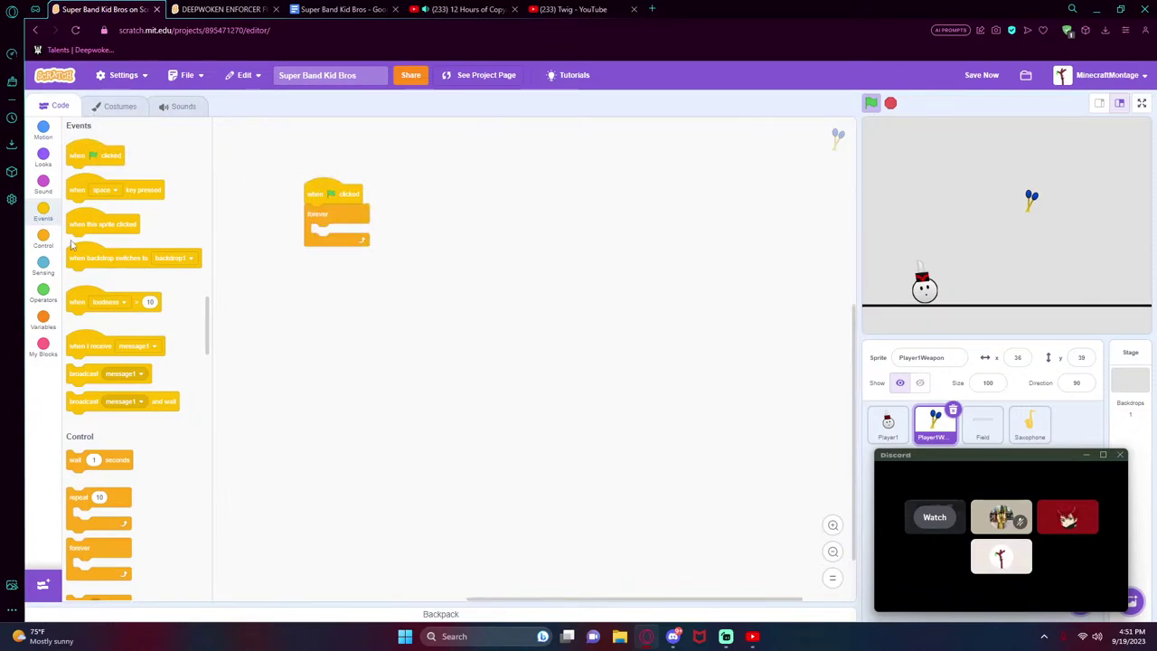
pyautogui.click(42, 239)
pyautogui.click(43, 129)
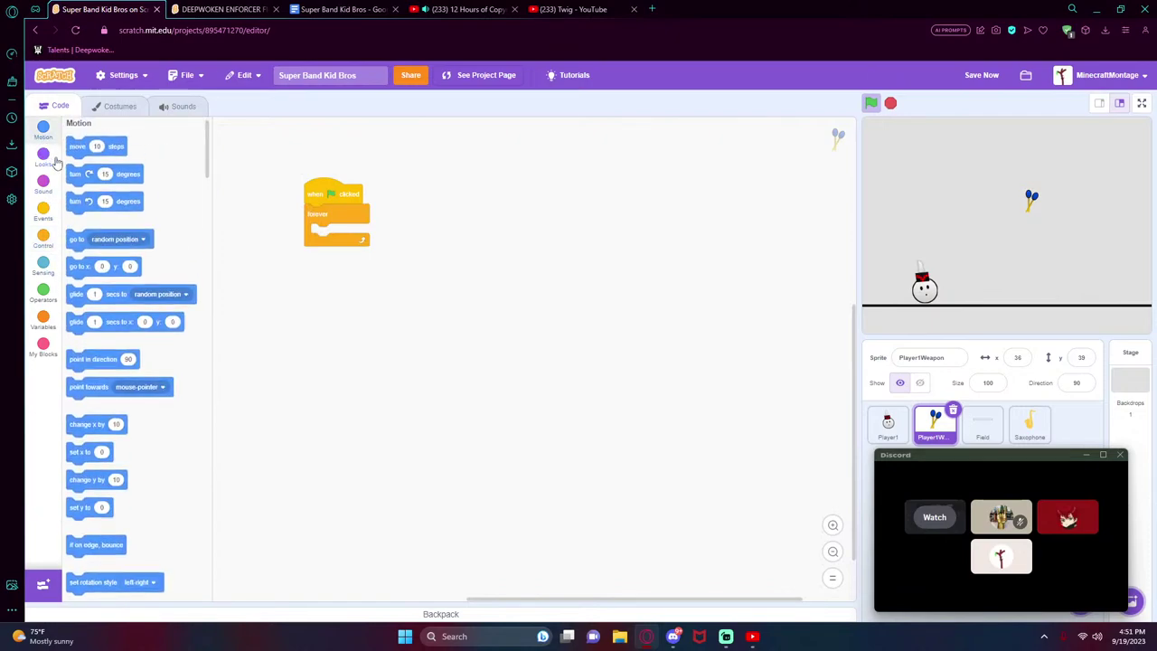
pyautogui.click(108, 242)
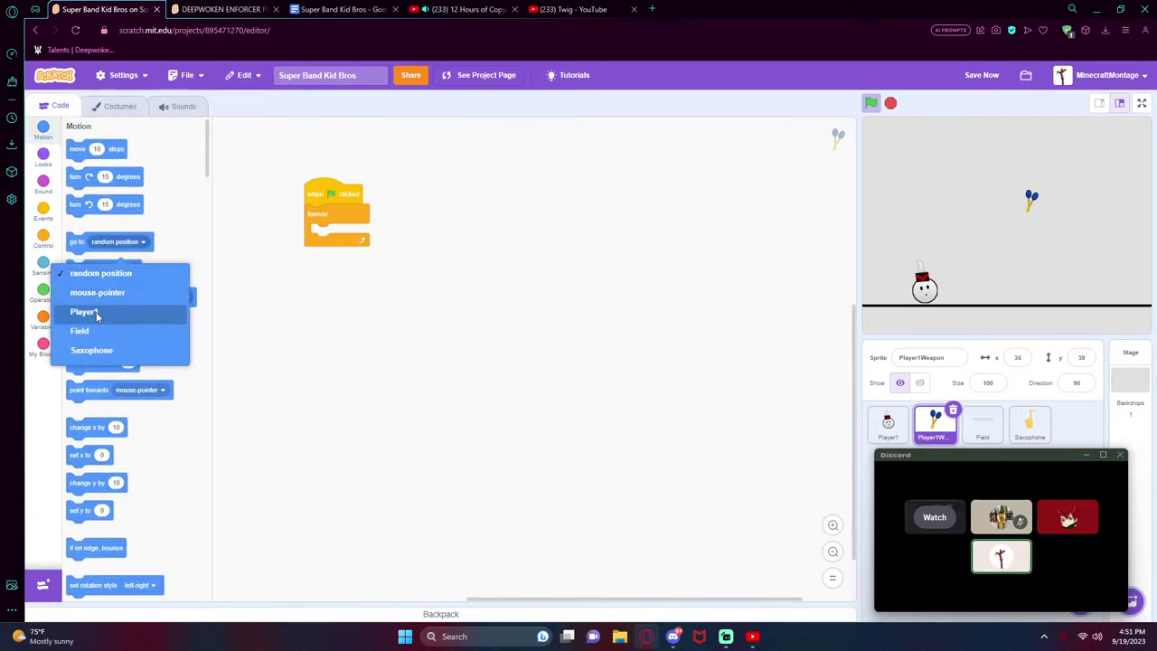
pyautogui.click(83, 312)
pyautogui.moveTo(76, 241); pyautogui.dragTo(319, 233)
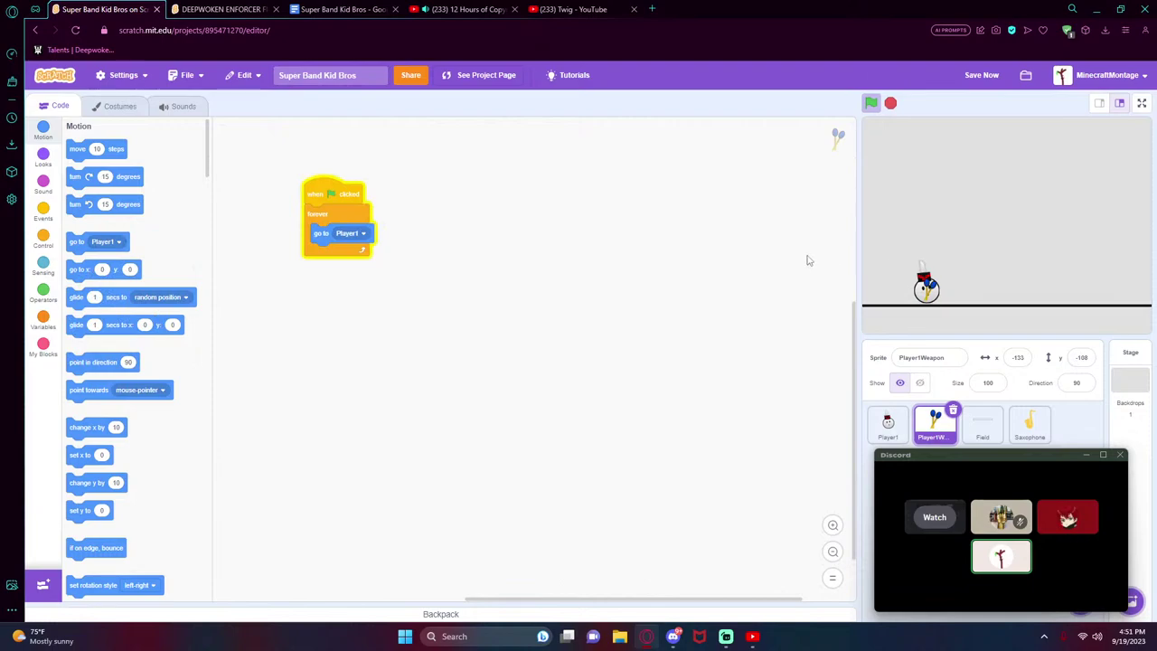
# - Playtest the game by moving and jumping Player1 around the stage to check that the weapon follows
pyautogui.press('Left')
pyautogui.press('Up')
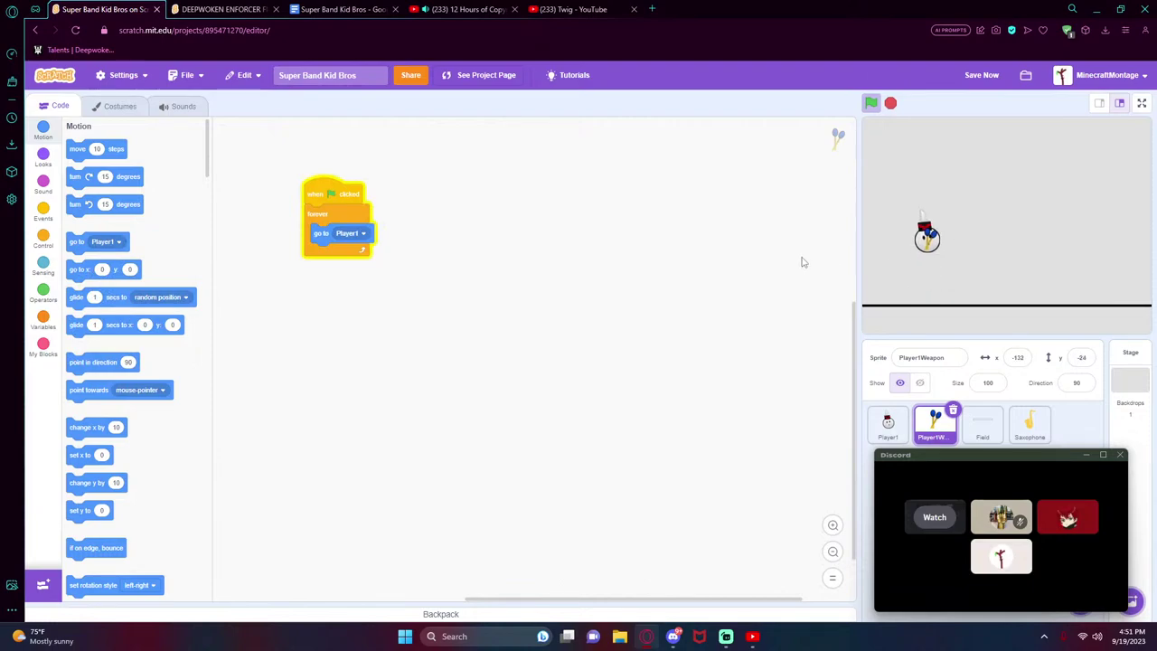
pyautogui.press('Right')
pyautogui.press('Left')
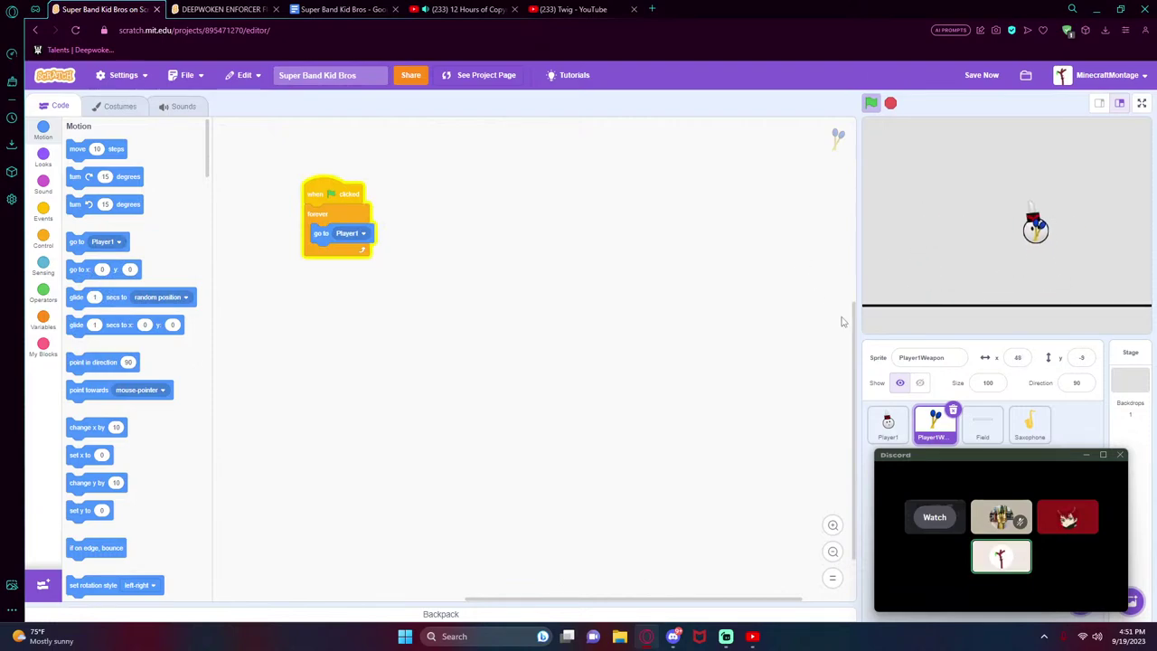
pyautogui.press('Right')
pyautogui.press('Right')
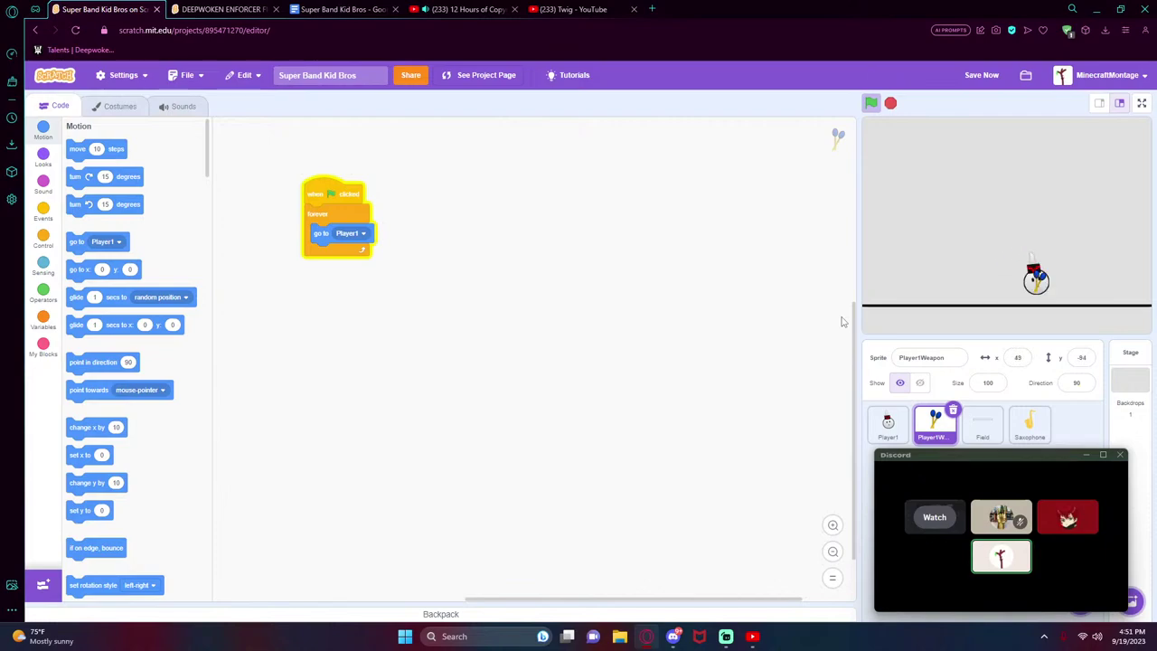
pyautogui.press('Right')
pyautogui.press('Left')
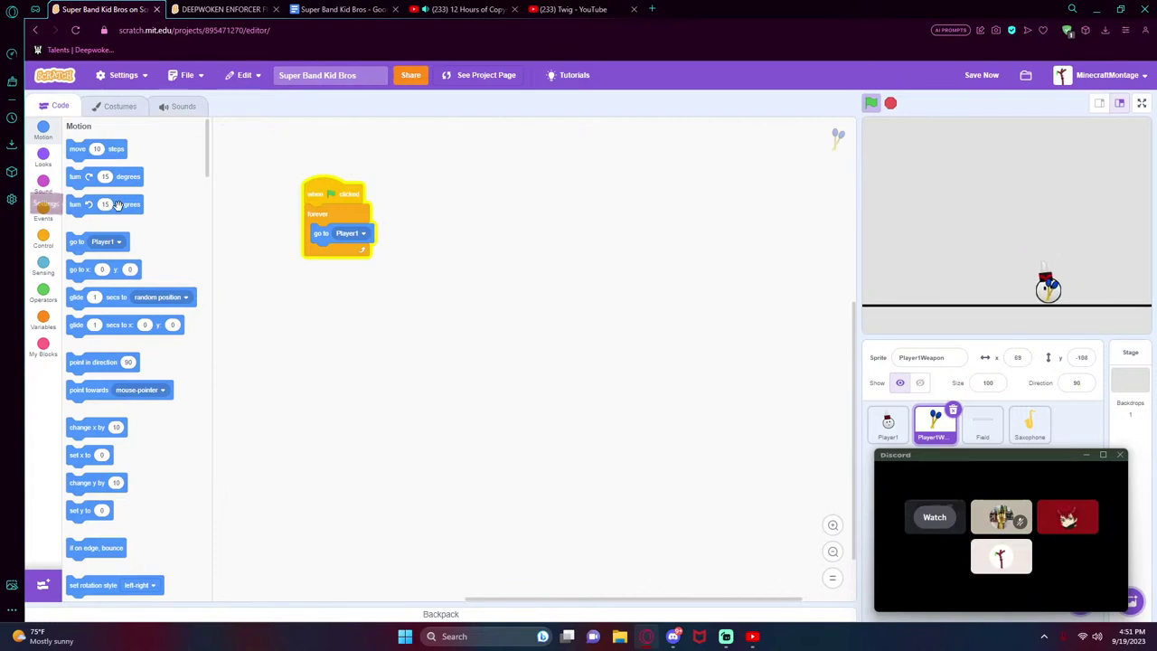
pyautogui.press('Right')
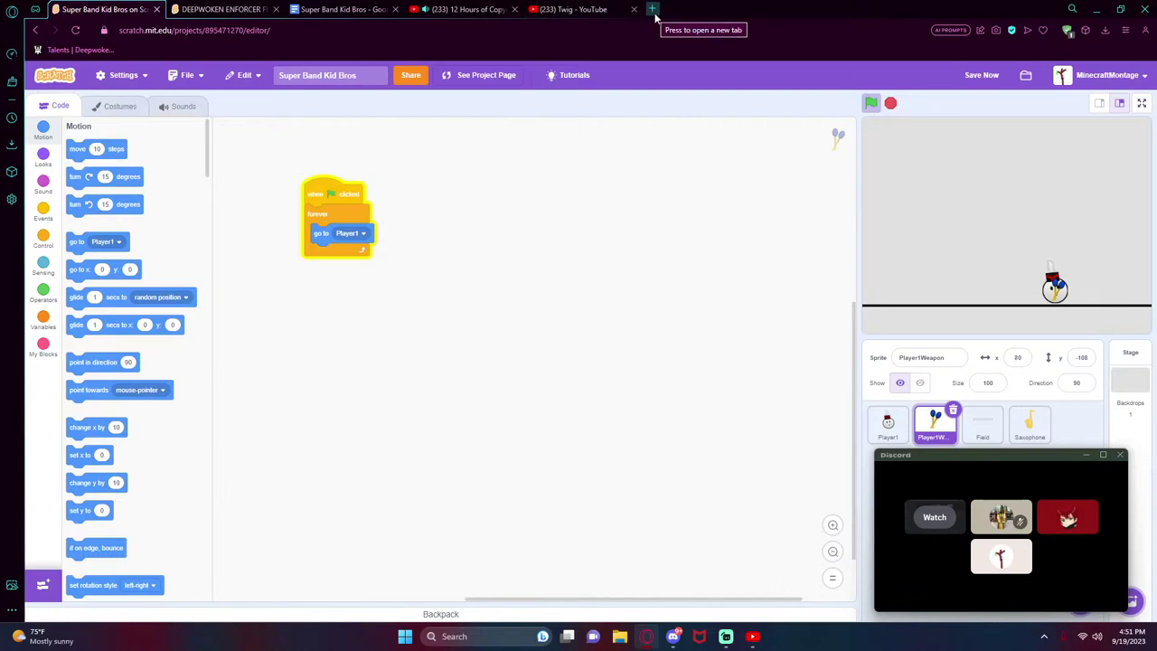
pyautogui.click(652, 9)
pyautogui.moveTo(672, 11); pyautogui.dragTo(755, 2)
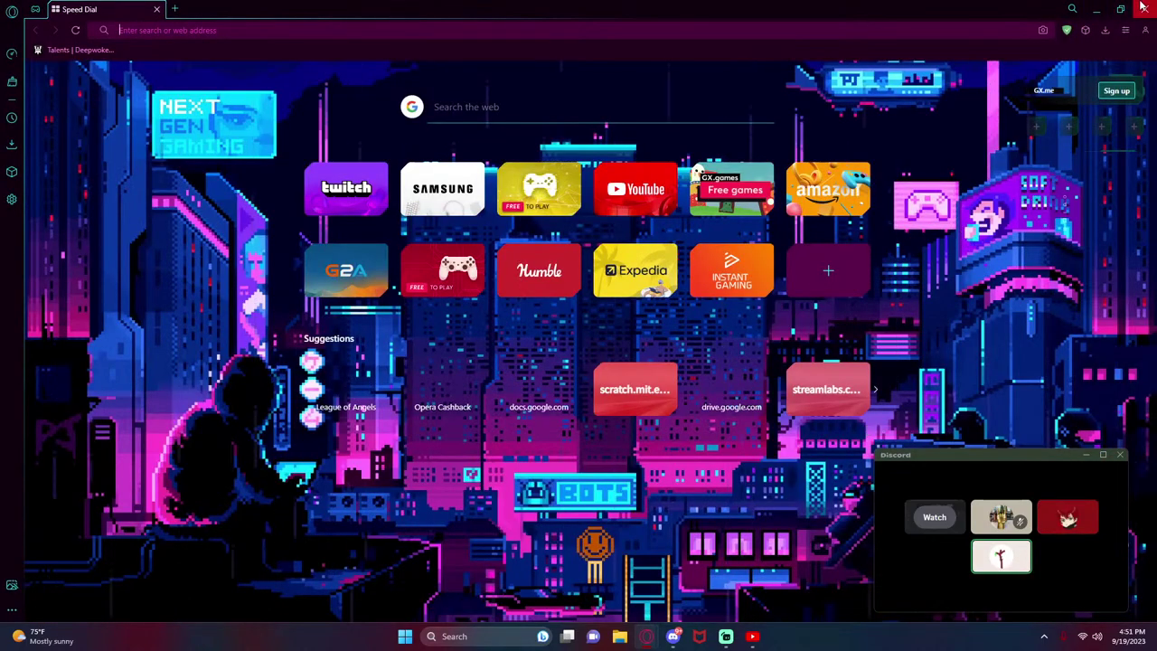
pyautogui.hotkey('alt', 'Tab')
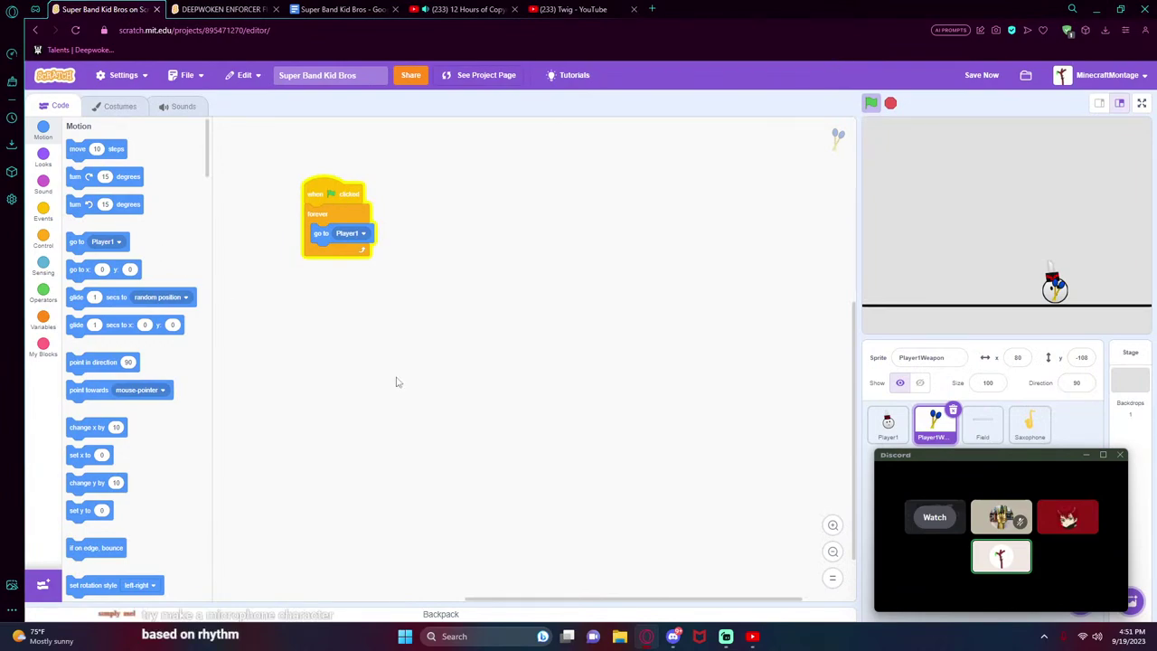
# - Move the Battery costume's stick and rectangular head together to the right of the canvas center point
pyautogui.click(121, 107)
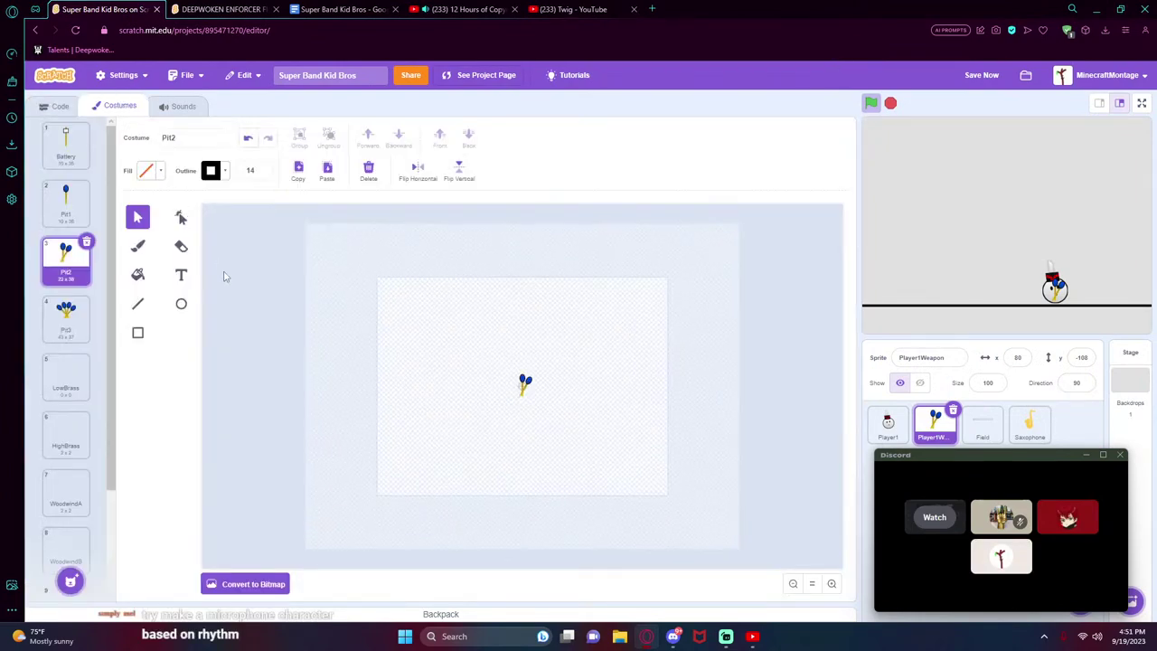
pyautogui.moveTo(493, 340); pyautogui.dragTo(589, 455)
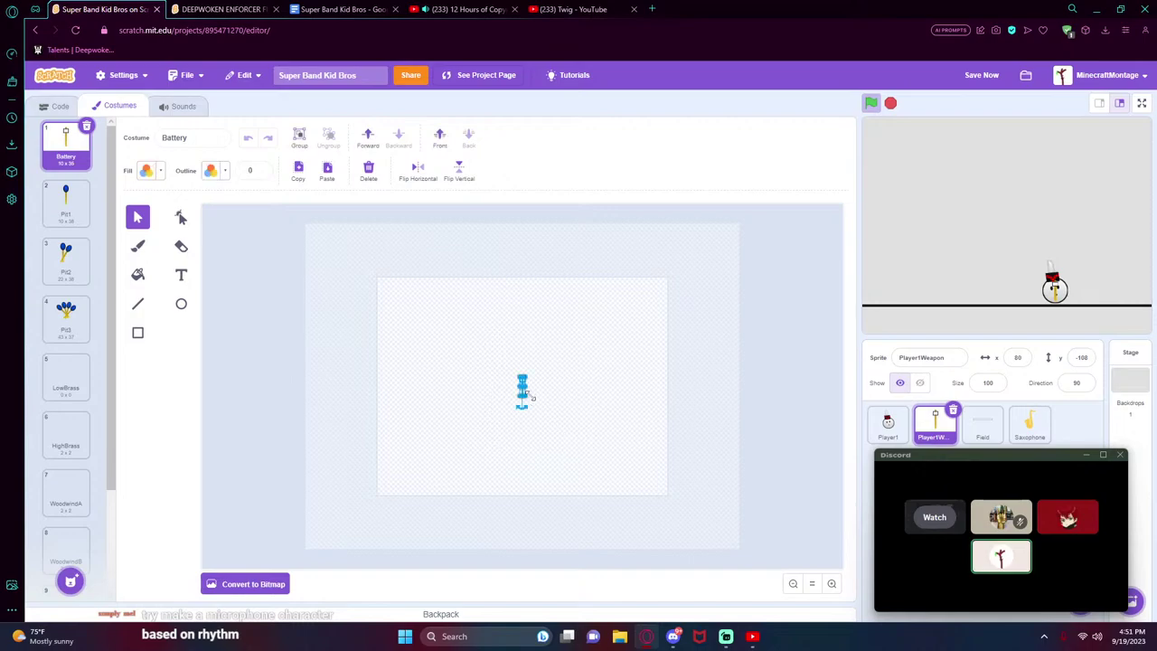
pyautogui.click(832, 583)
pyautogui.click(832, 583)
pyautogui.click(637, 433)
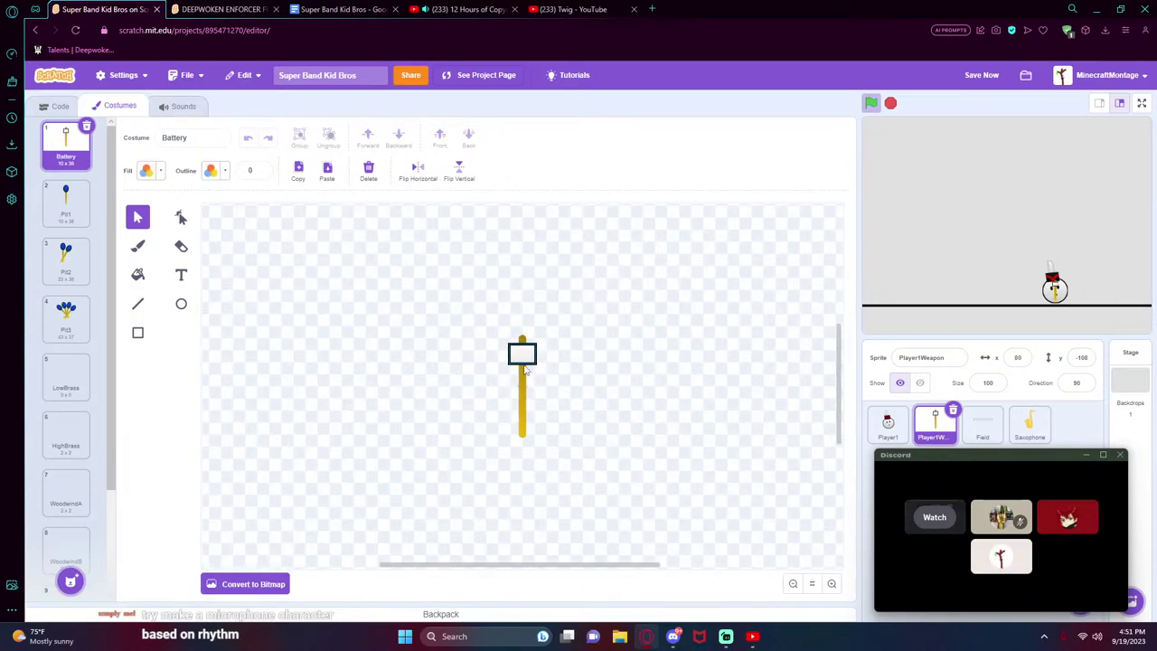
pyautogui.moveTo(522, 361); pyautogui.dragTo(553, 366)
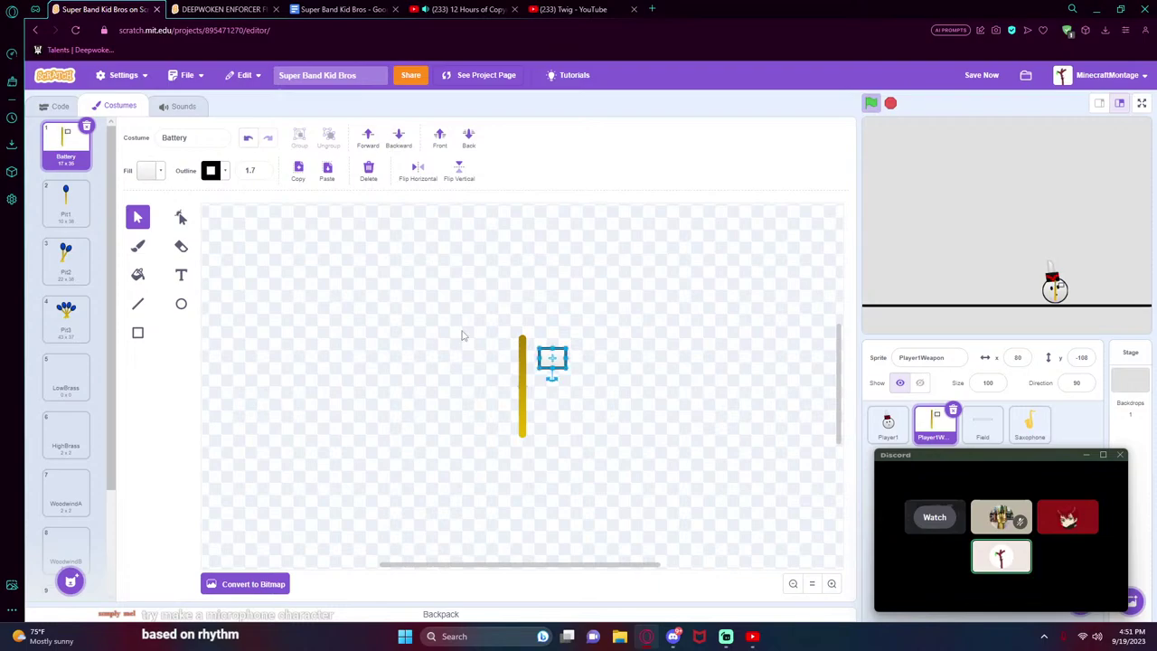
pyautogui.keyDown('shift'); pyautogui.click(521, 387); pyautogui.keyUp('shift')
pyautogui.moveTo(556, 363); pyautogui.dragTo(594, 348)
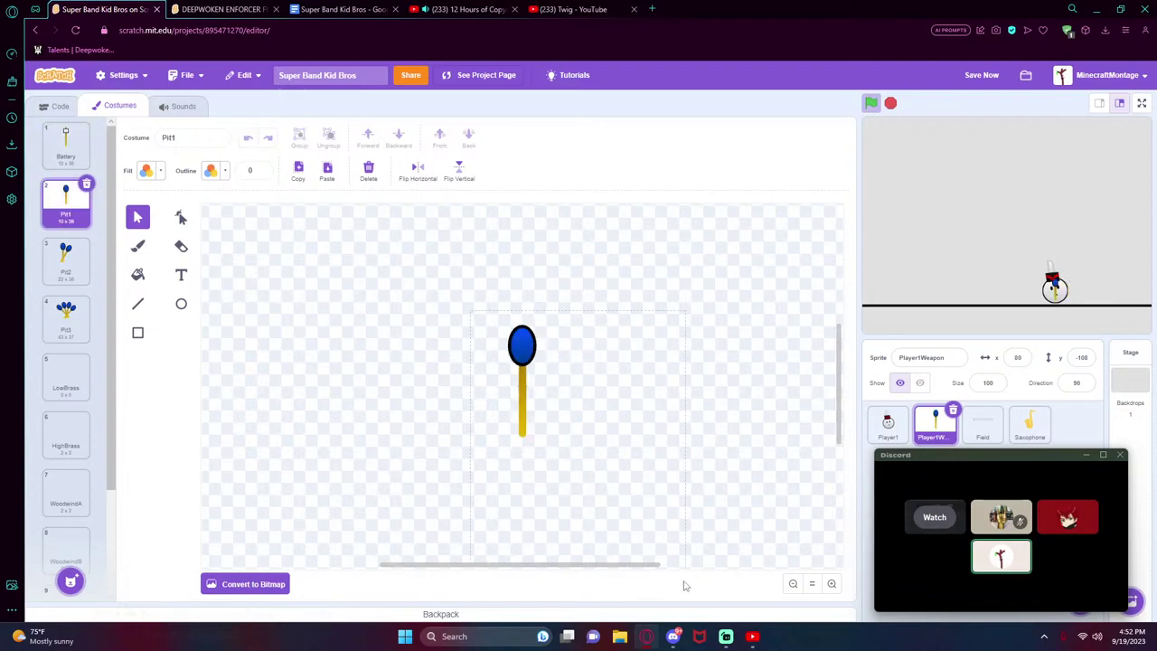
# - Move Pit1's mallet and Pit2's mallet pair up and to the right of each costume's center point
pyautogui.click(526, 354)
pyautogui.moveTo(526, 355); pyautogui.dragTo(584, 348)
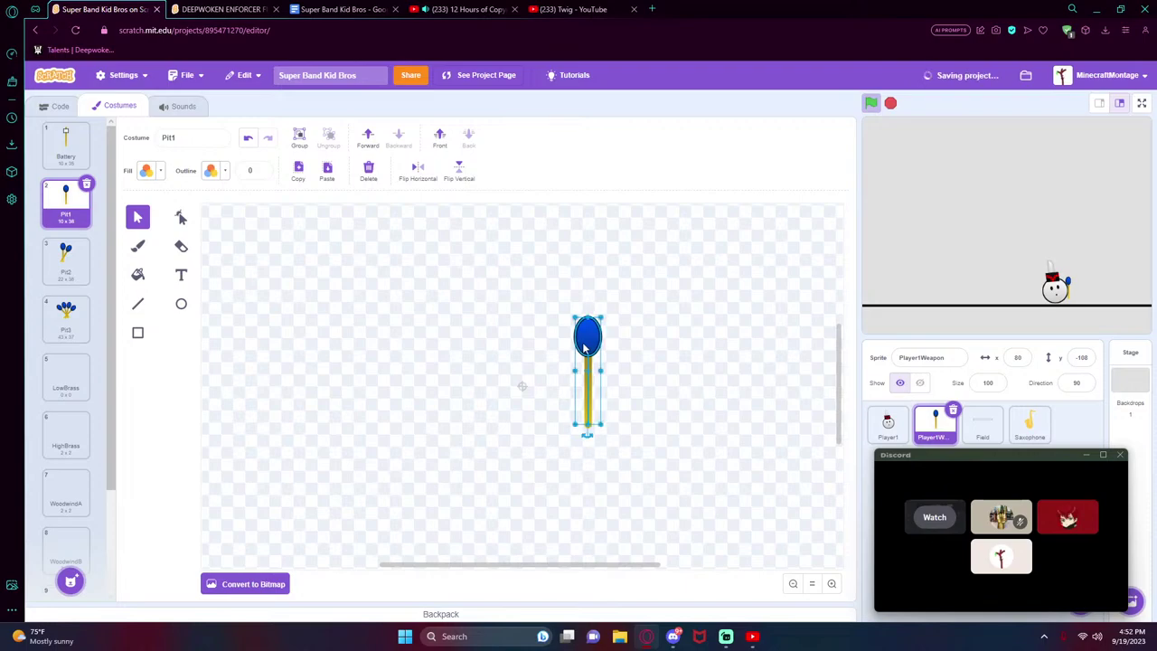
pyautogui.click(83, 281)
pyautogui.moveTo(514, 311); pyautogui.dragTo(758, 512)
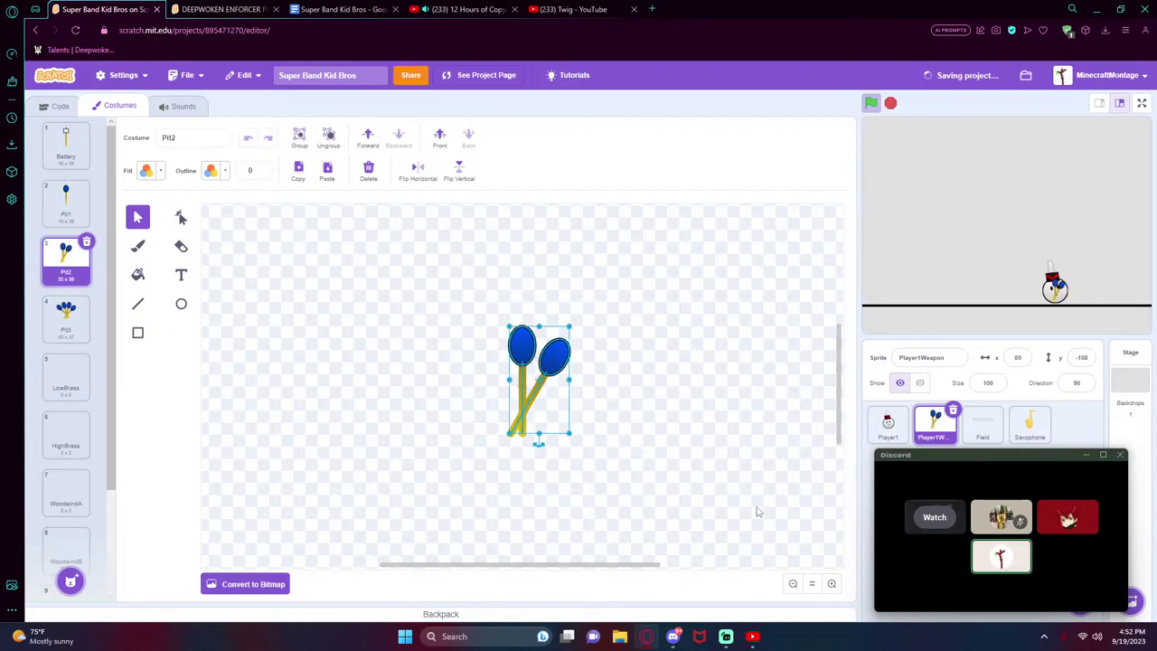
pyautogui.moveTo(522, 356); pyautogui.dragTo(590, 345)
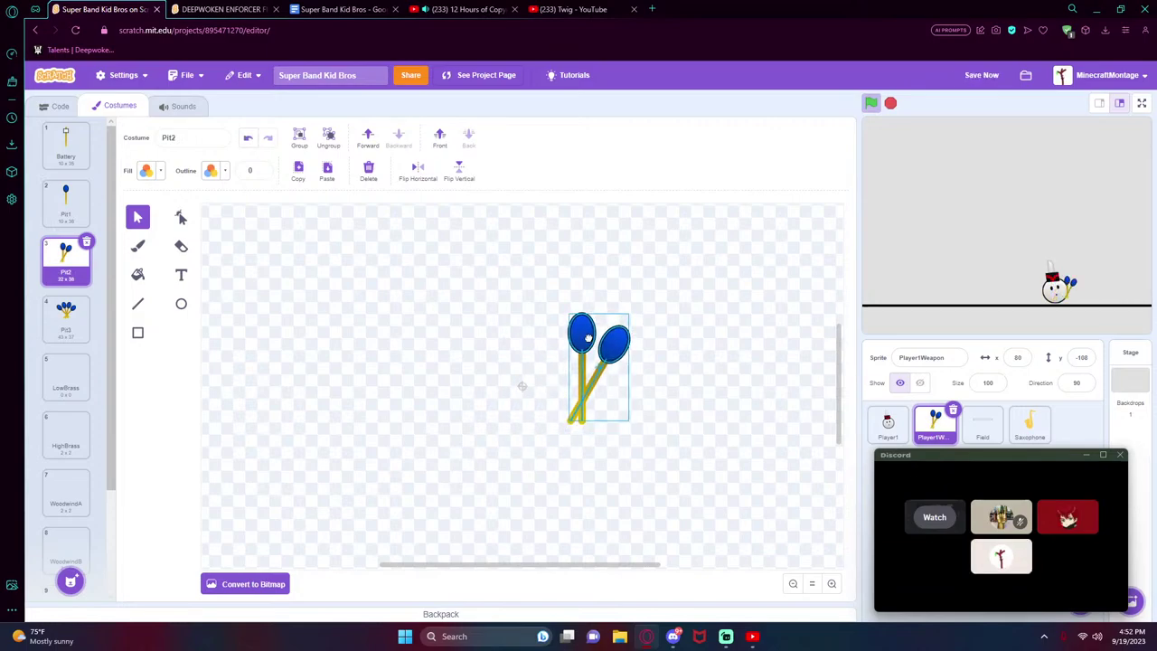
# - Rotate Pit2's mallet pair slightly counterclockwise and nudge it upward
pyautogui.moveTo(597, 426); pyautogui.dragTo(608, 436)
pyautogui.moveTo(575, 352); pyautogui.dragTo(575, 342)
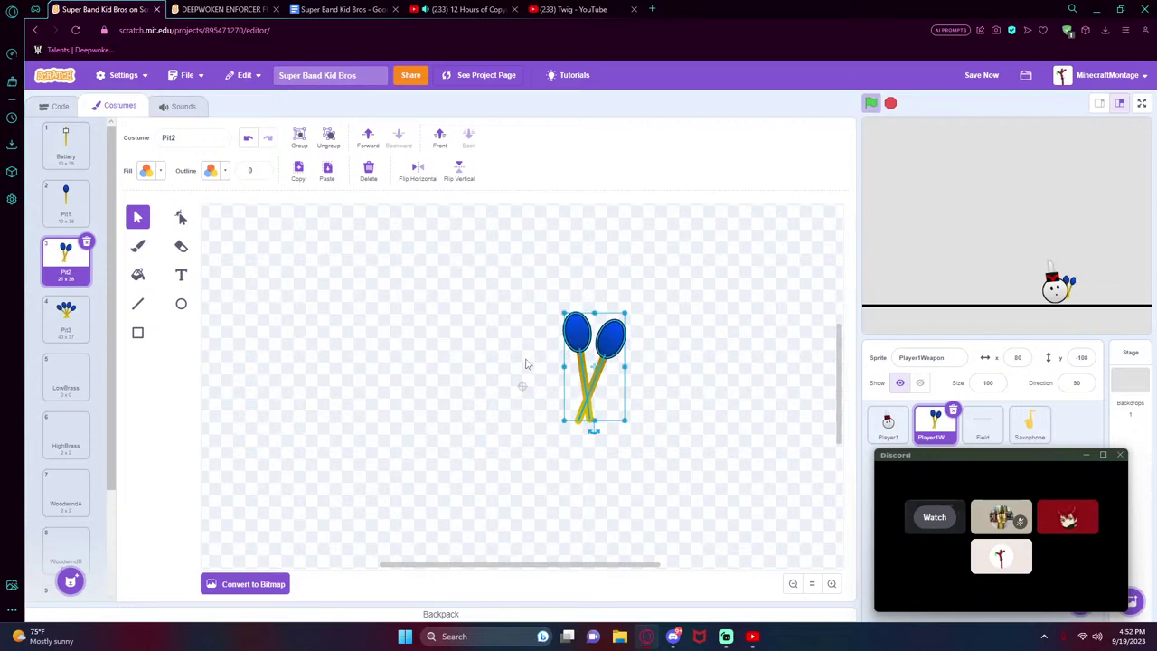
pyautogui.click(527, 363)
# - Move Pit3's four mallets up and to the right of the center point and rotate them slightly clockwise
pyautogui.click(68, 332)
pyautogui.moveTo(518, 404); pyautogui.dragTo(734, 584)
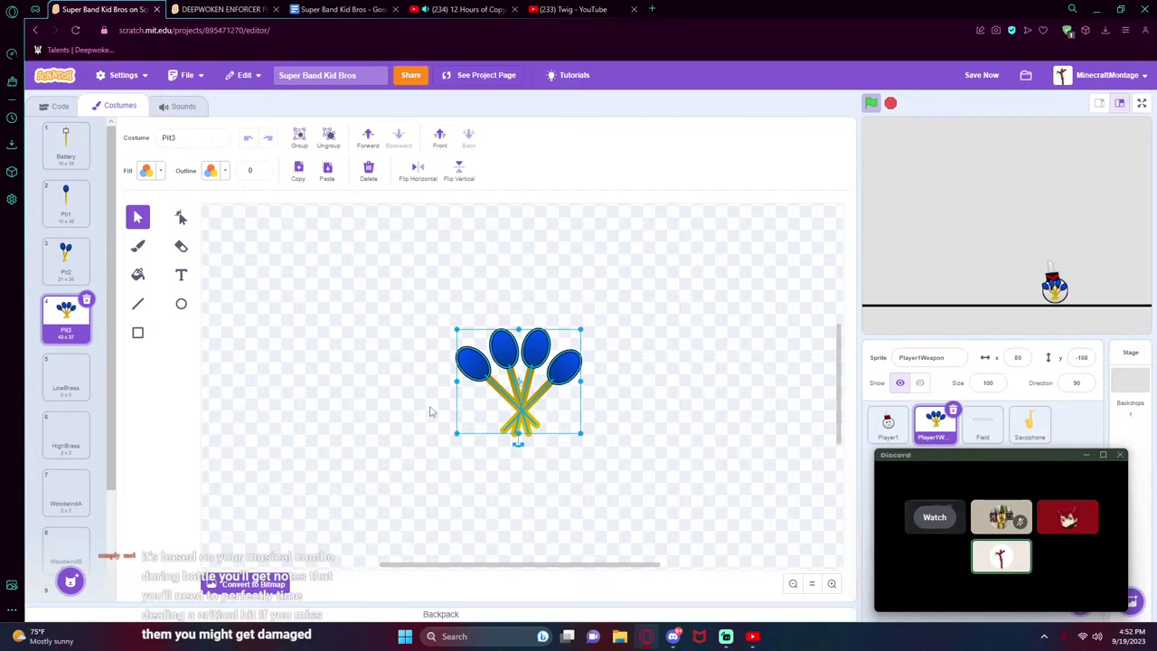
pyautogui.rightClick(298, 471)
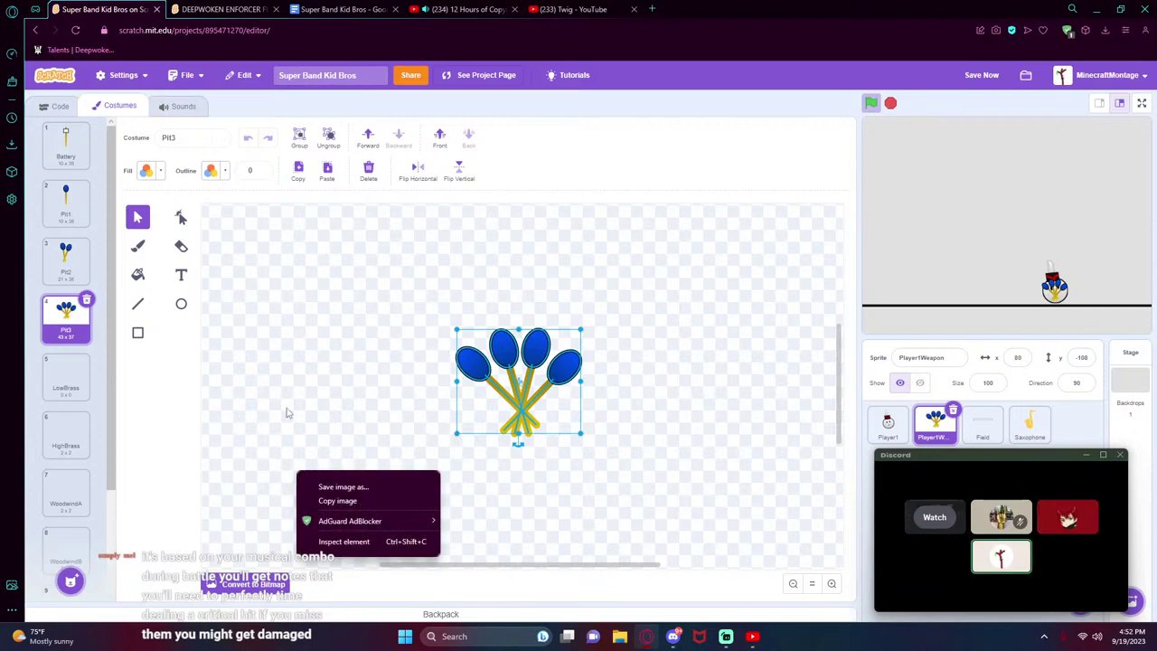
pyautogui.moveTo(462, 412); pyautogui.dragTo(523, 386)
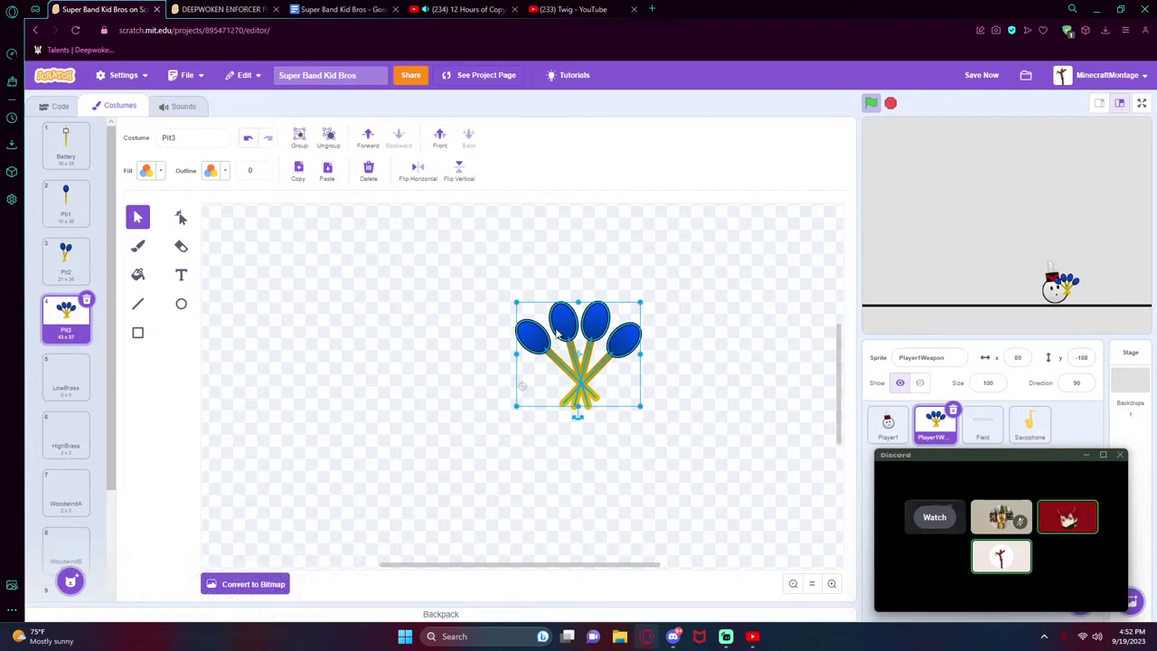
pyautogui.moveTo(556, 340); pyautogui.dragTo(558, 340)
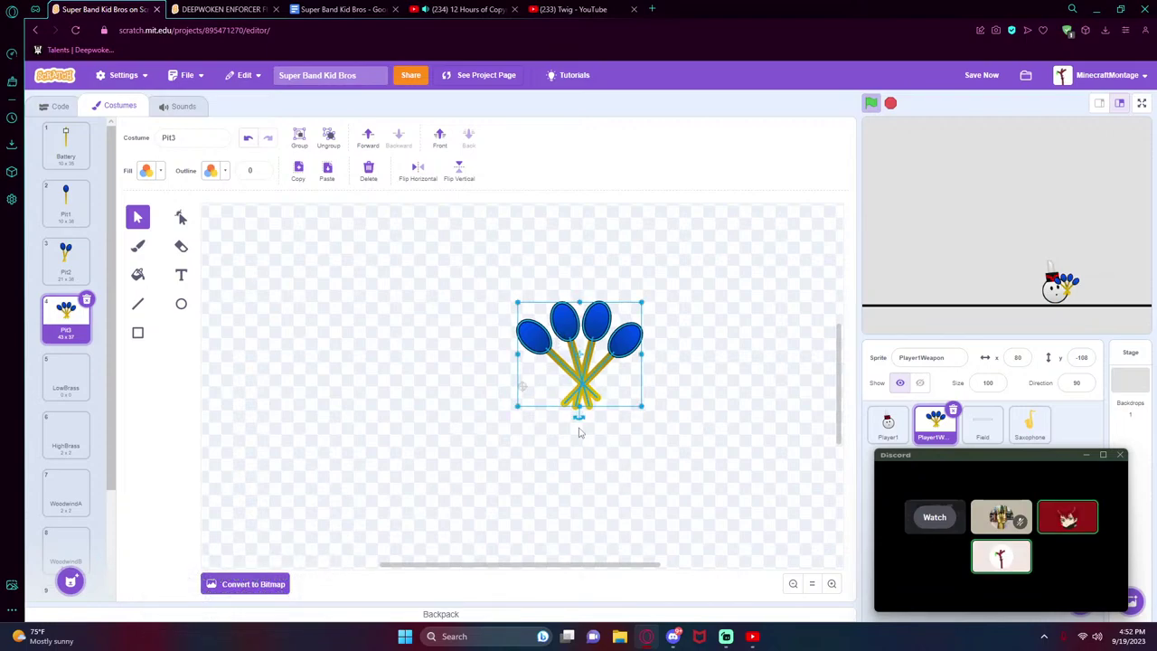
pyautogui.moveTo(582, 422); pyautogui.dragTo(570, 425)
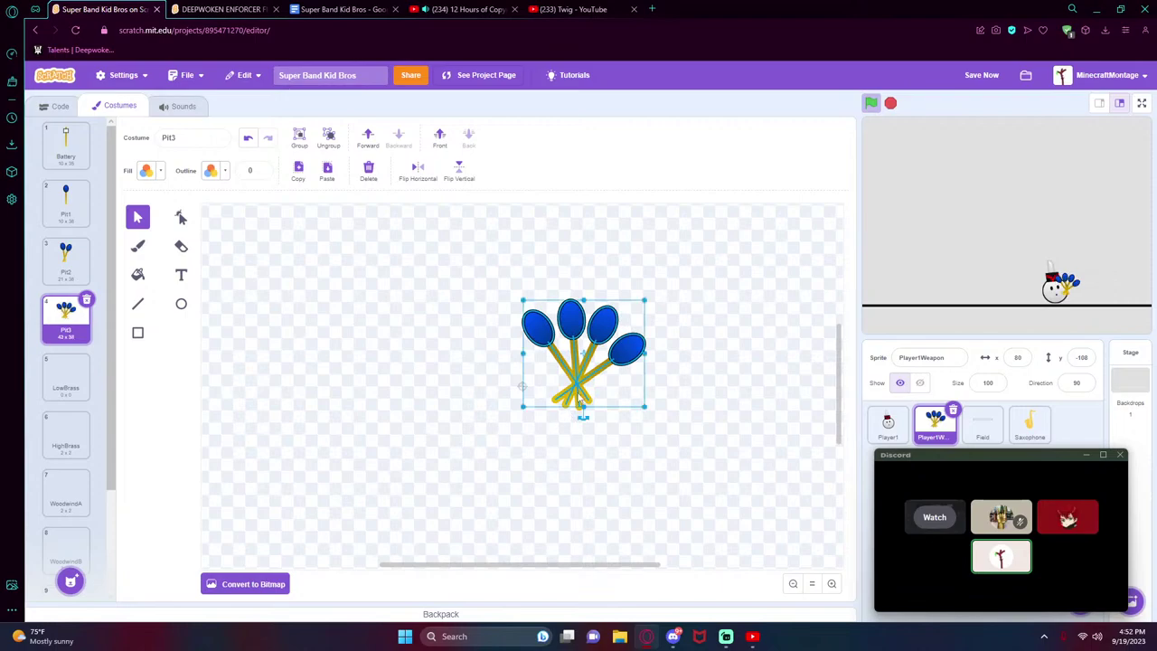
pyautogui.moveTo(583, 373); pyautogui.dragTo(593, 383)
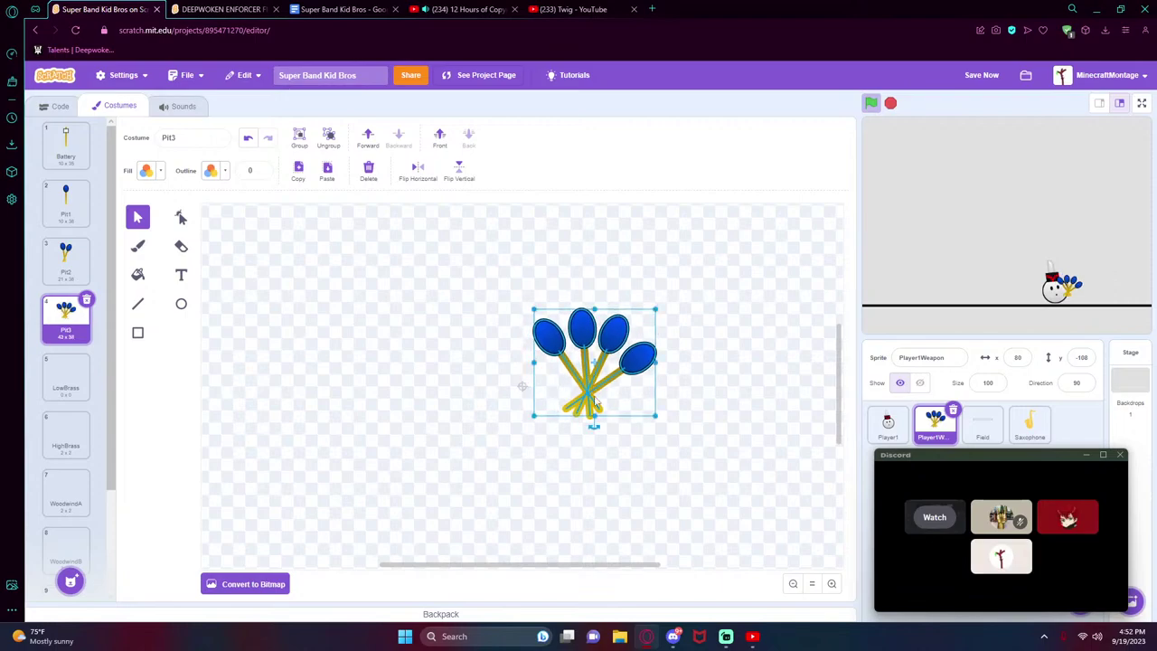
# - Revert the recent rotations and moves of Pit3's four-mallet fan, keeping it up and to the right of the center point
pyautogui.moveTo(597, 425); pyautogui.dragTo(591, 425)
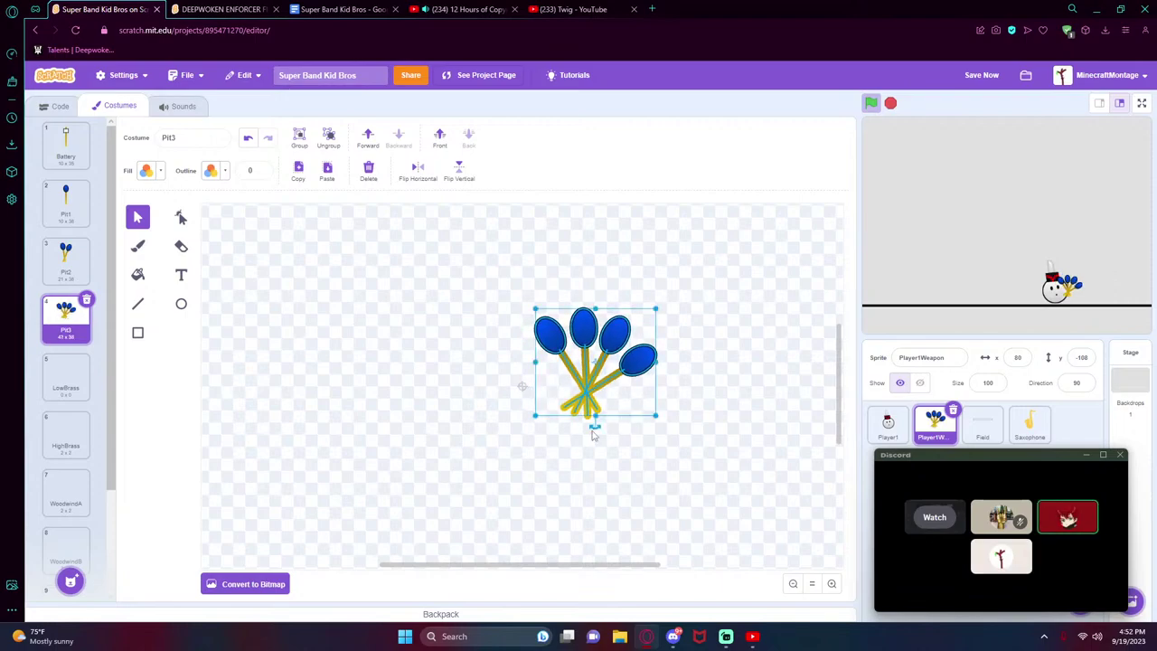
pyautogui.click(584, 438)
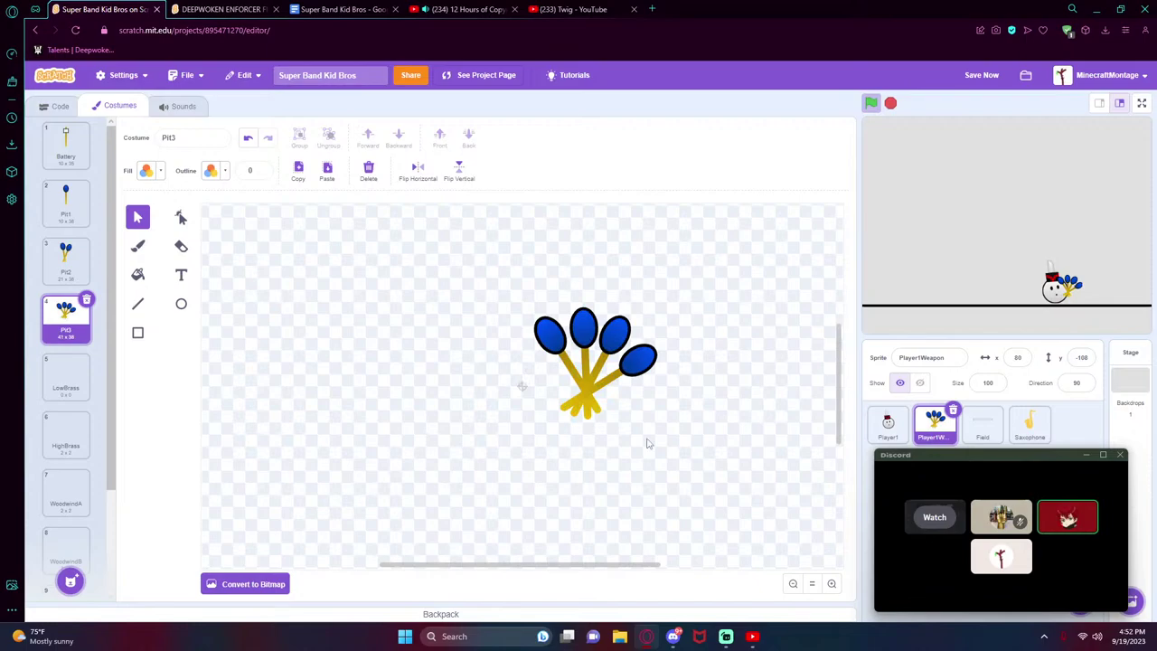
pyautogui.hotkey('ctrl', 'z')
pyautogui.hotkey('ctrl', 'z')
pyautogui.hotkey('ctrl', 'z')
pyautogui.hotkey('ctrl', 'z')
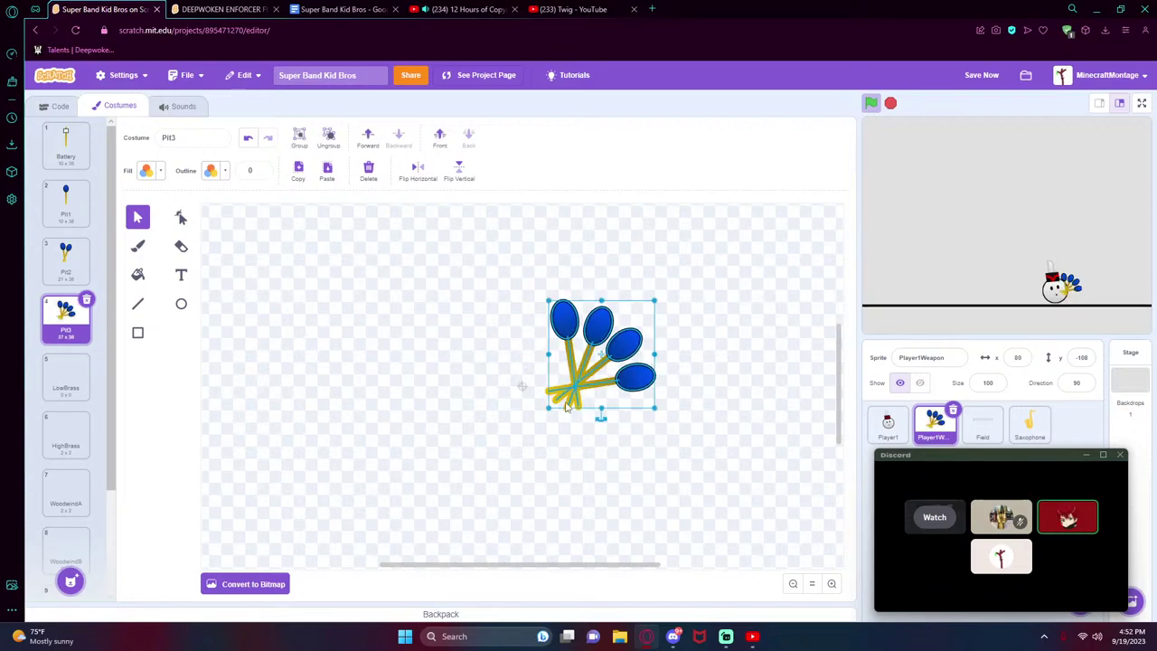
pyautogui.hotkey('ctrl', 'z')
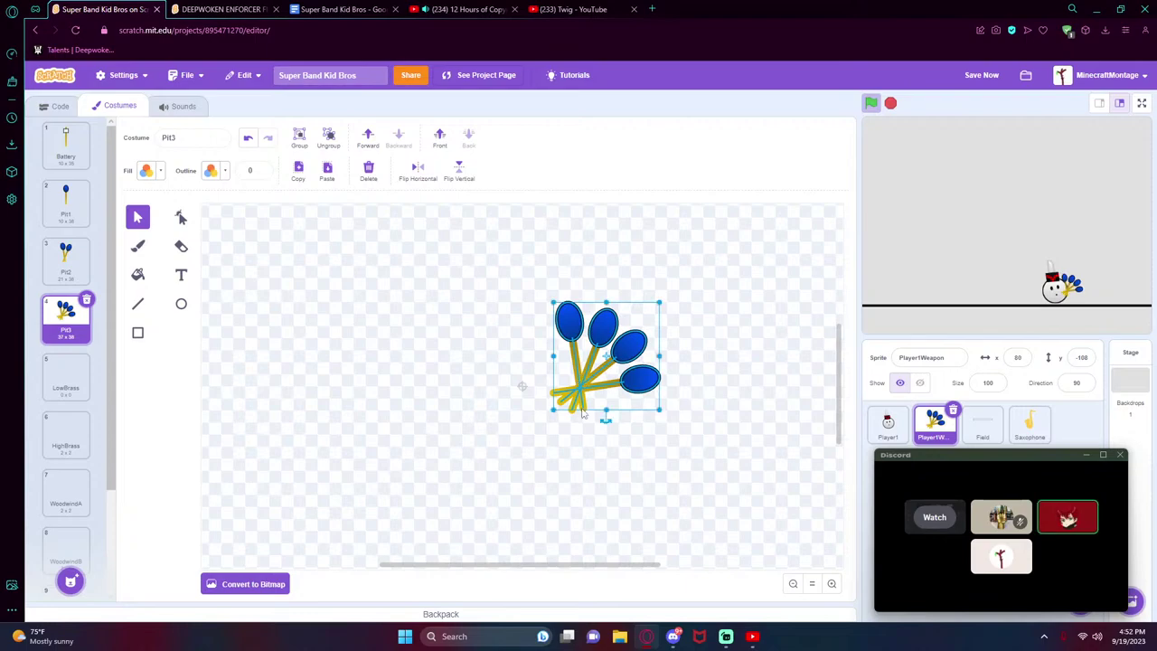
pyautogui.hotkey('ctrl', 'z')
pyautogui.hotkey('ctrl', 'z')
pyautogui.hotkey('ctrl', 'z')
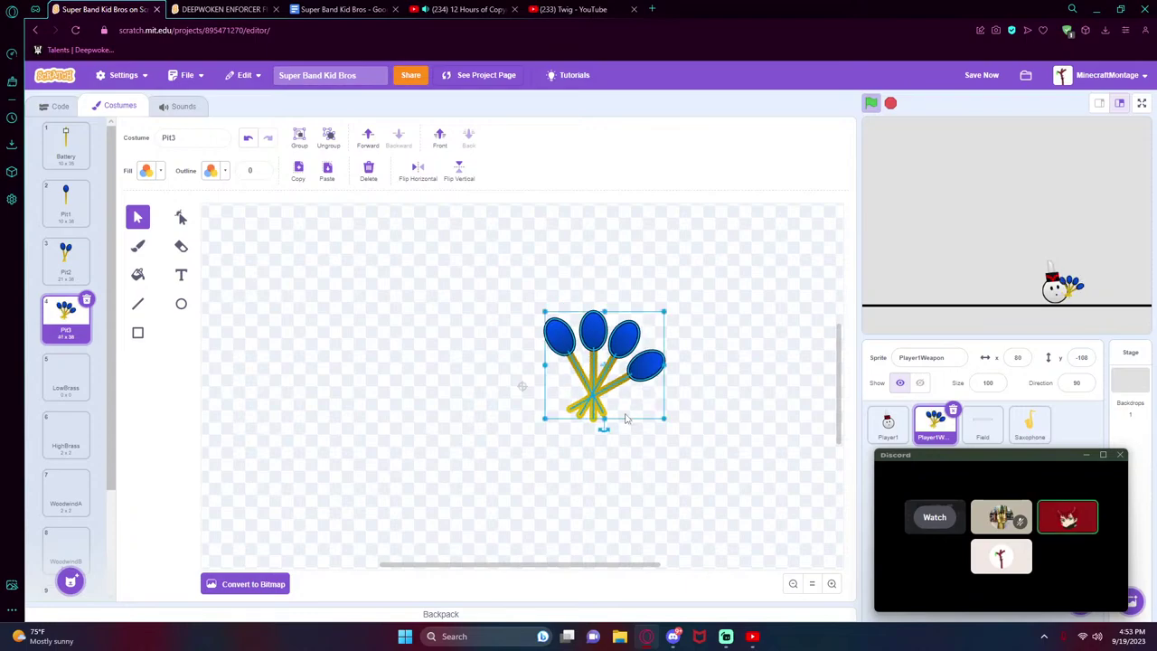
pyautogui.hotkey('ctrl', 'z')
pyautogui.hotkey('ctrl', 'z')
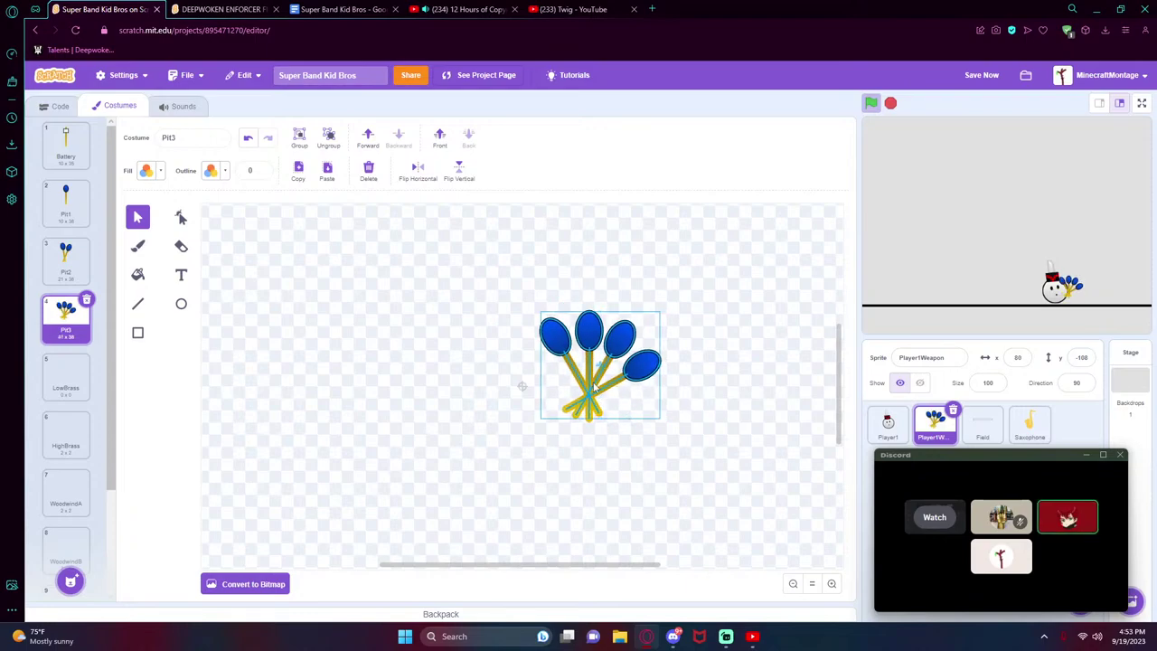
pyautogui.click(650, 443)
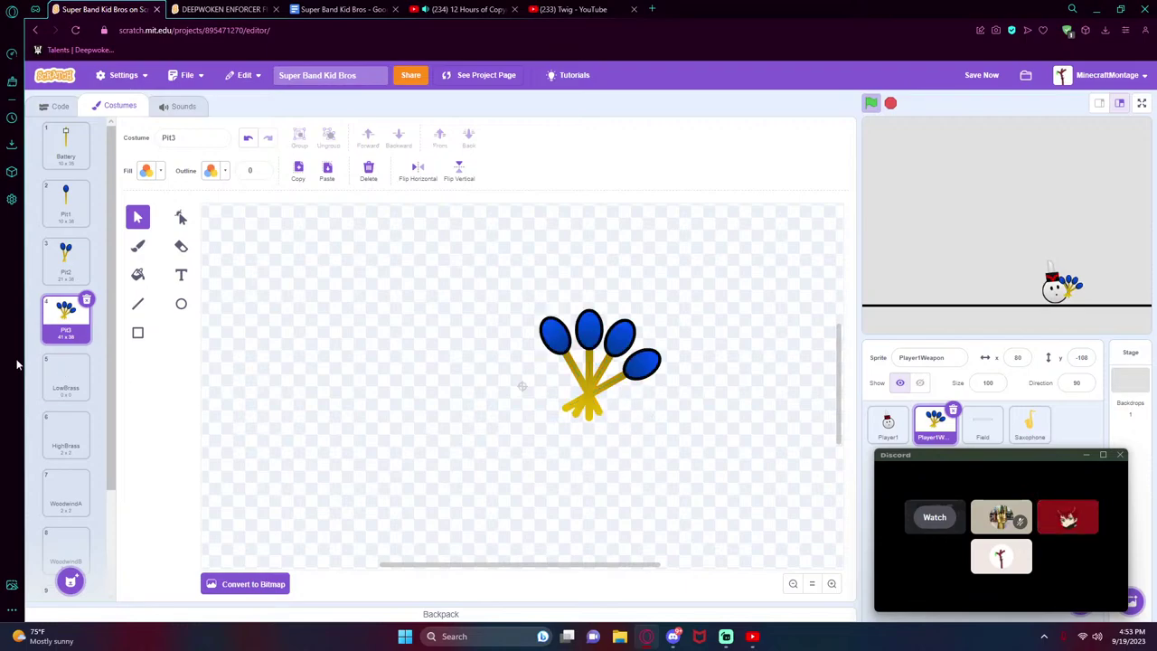
# - Move the ColorGuard costume's black pole to the right of the center point and shorten it from its lower end
pyautogui.click(54, 384)
pyautogui.scroll(-2, 77, 440)
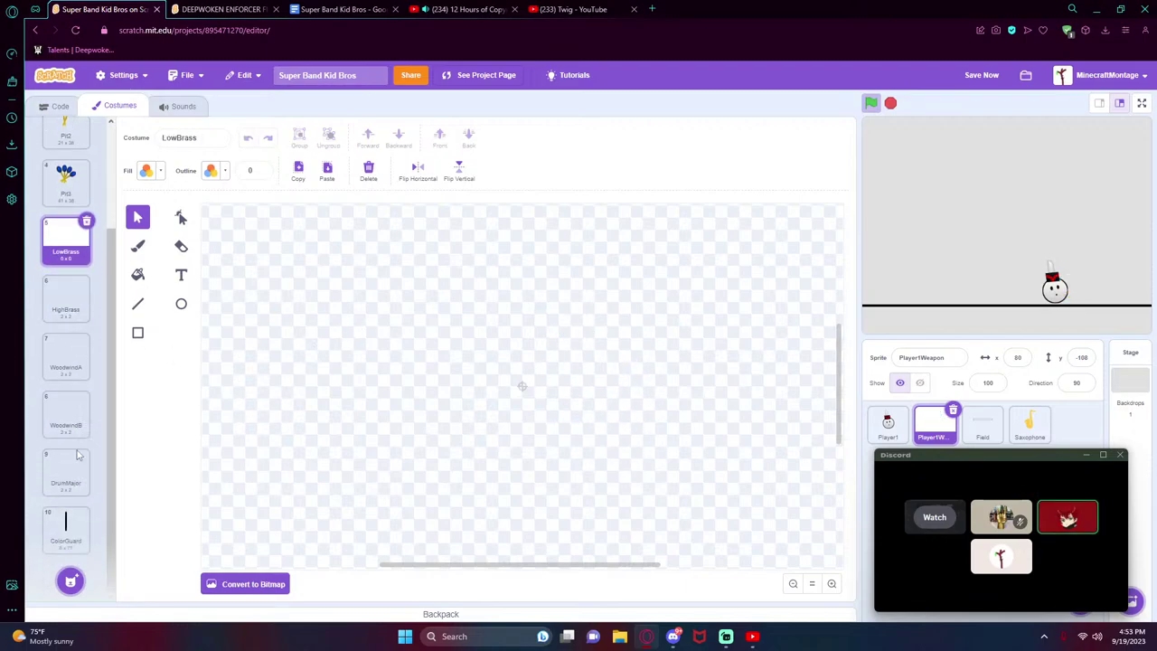
pyautogui.click(65, 537)
pyautogui.moveTo(528, 320); pyautogui.dragTo(572, 355)
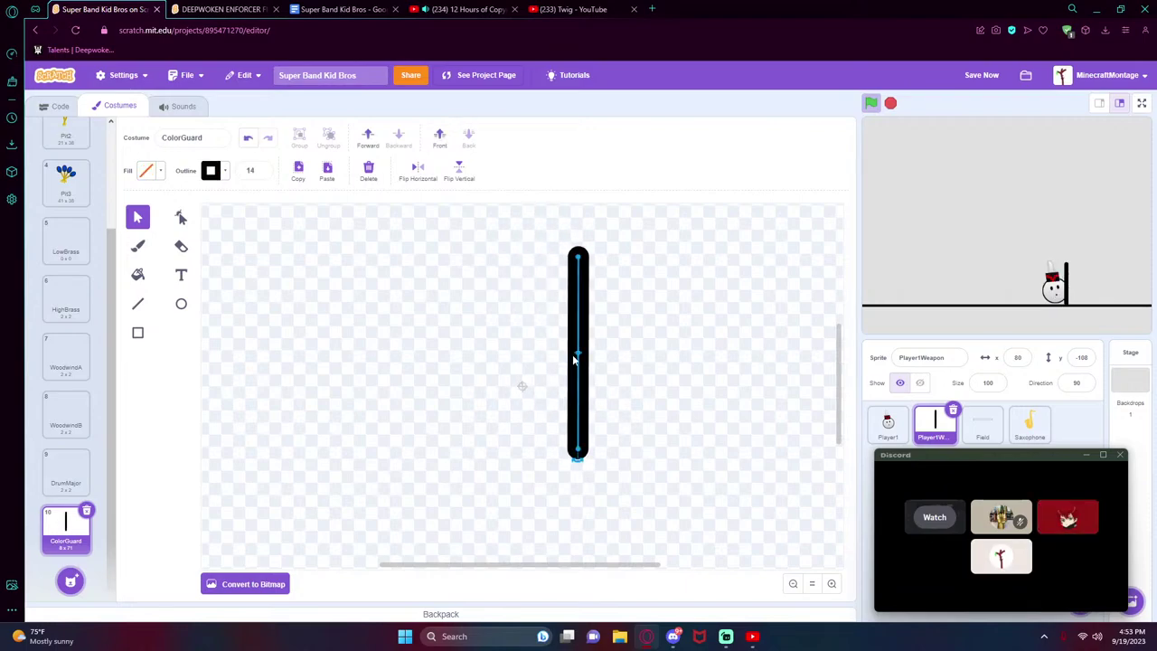
pyautogui.moveTo(576, 449); pyautogui.dragTo(584, 390)
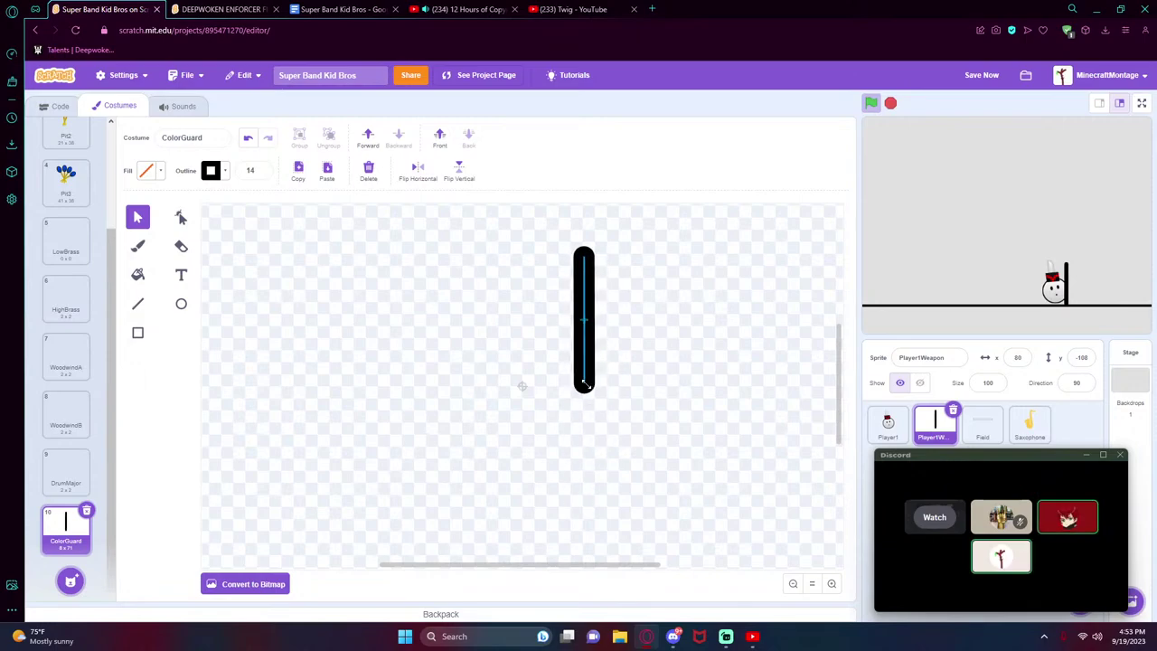
# - Set the ColorGuard pole's outline width to 8
pyautogui.click(261, 173)
pyautogui.click(261, 174)
pyautogui.click(261, 174)
pyautogui.click(261, 174)
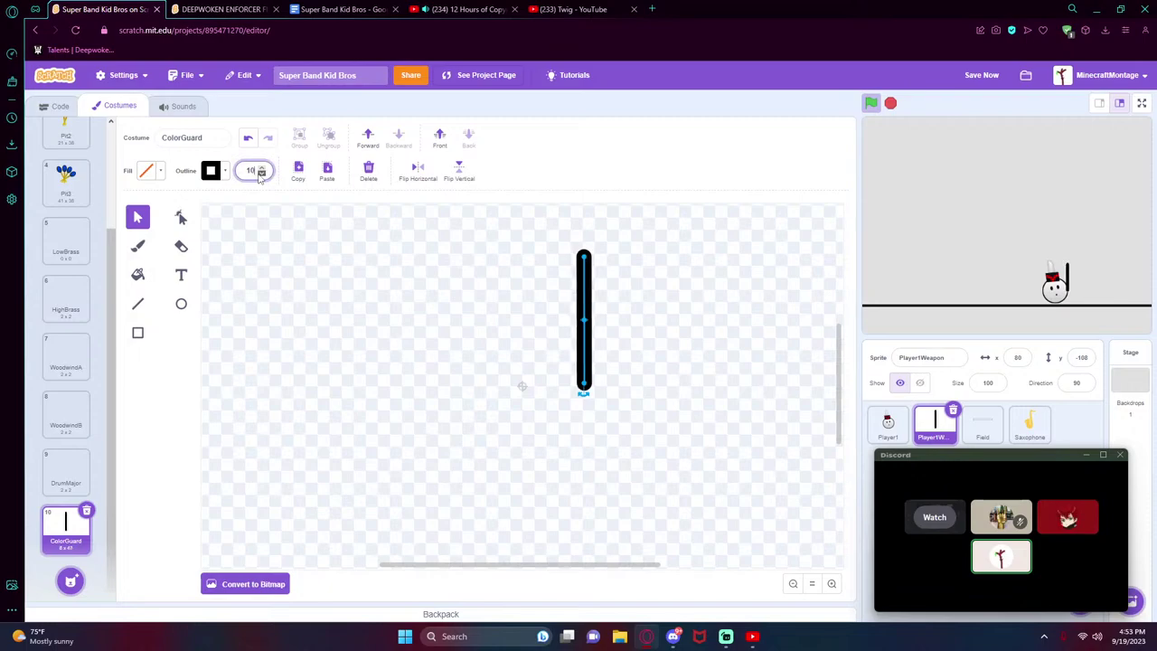
pyautogui.click(261, 173)
pyautogui.click(261, 173)
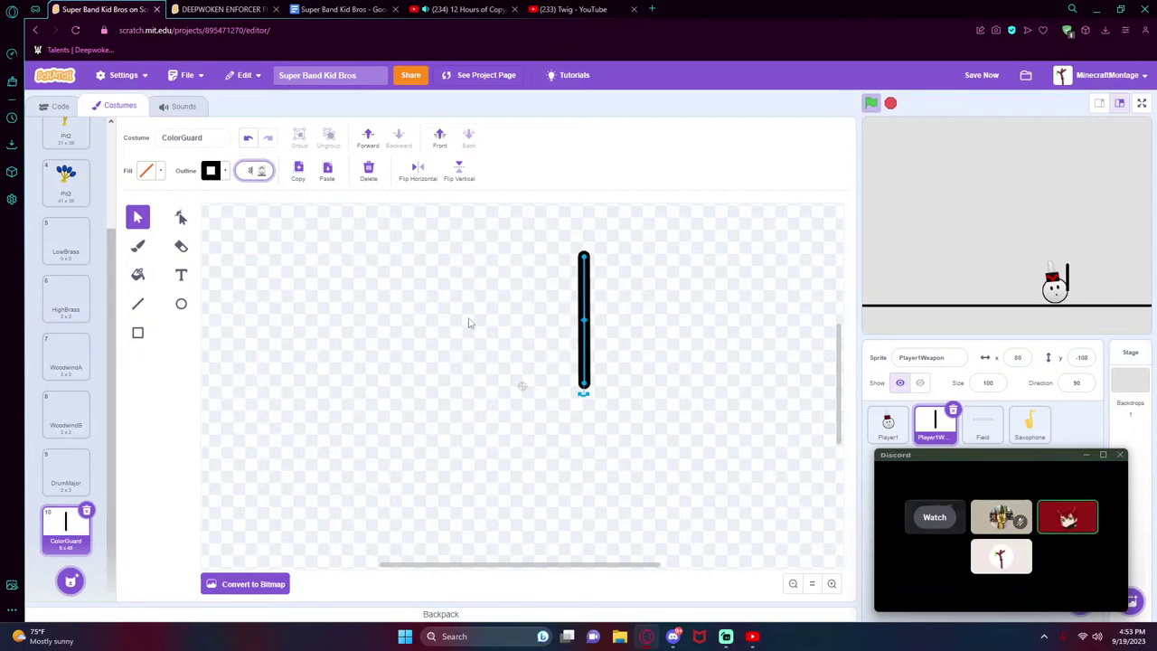
pyautogui.click(519, 387)
# - Move the ColorGuard pole slightly down and lengthen it from its lower end
pyautogui.moveTo(589, 353); pyautogui.dragTo(590, 371)
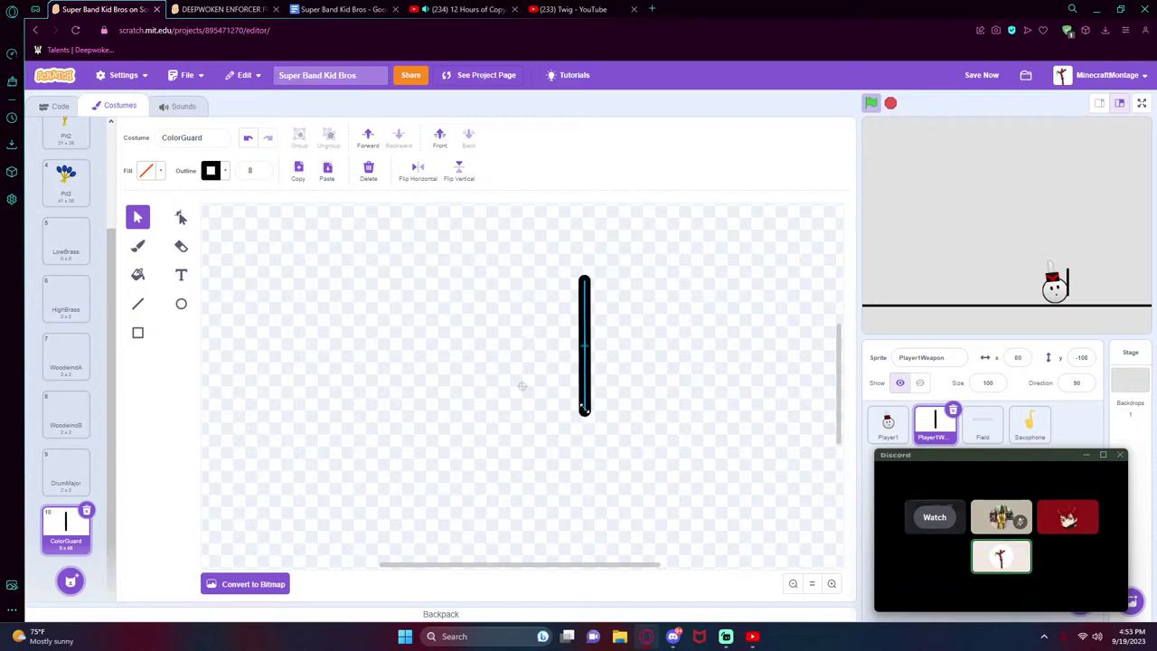
pyautogui.moveTo(585, 409); pyautogui.dragTo(585, 442)
pyautogui.click(607, 425)
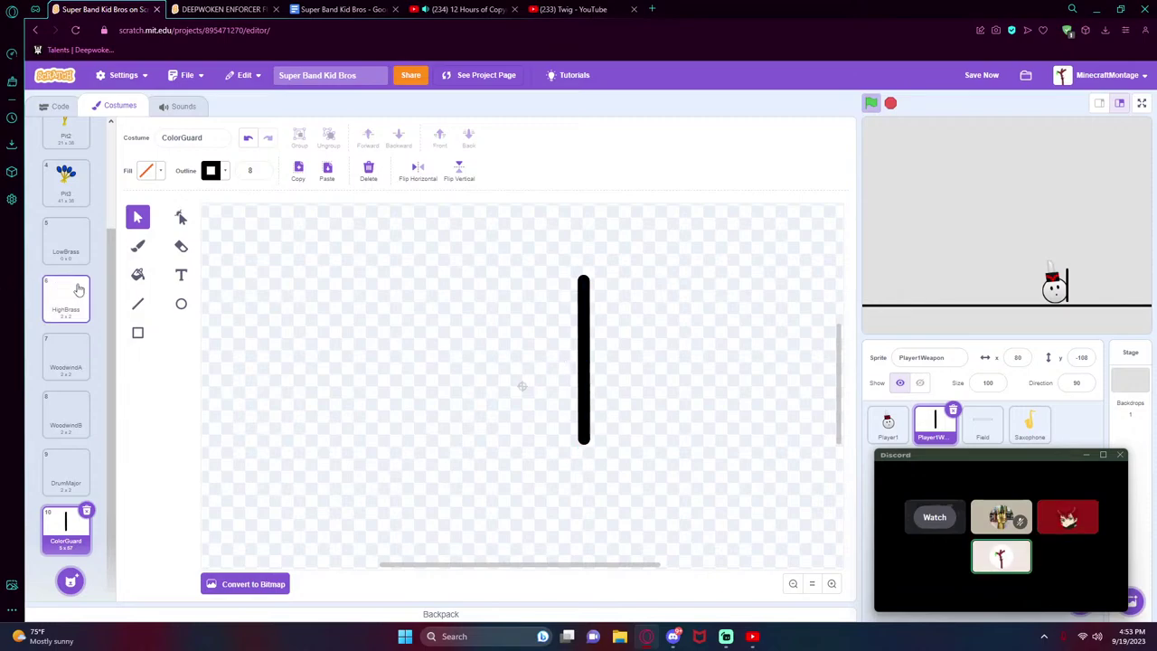
# - Draw a freehand purple flag outline with the size 1 brush, extending to the left from the pole's upper half
pyautogui.click(137, 305)
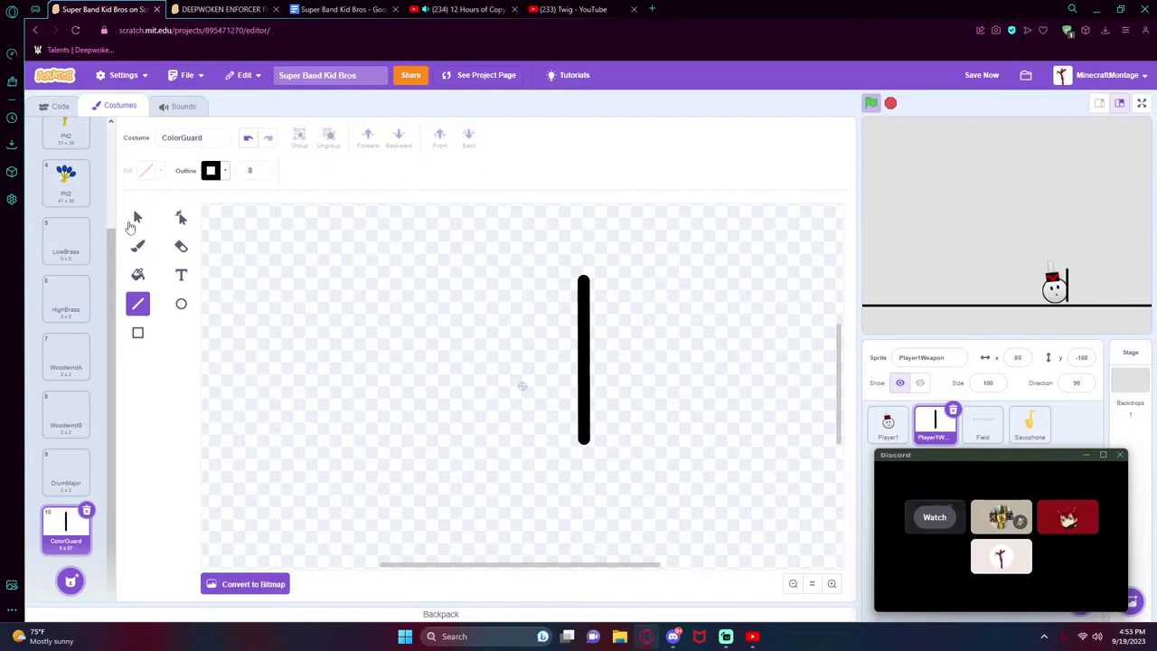
pyautogui.click(138, 245)
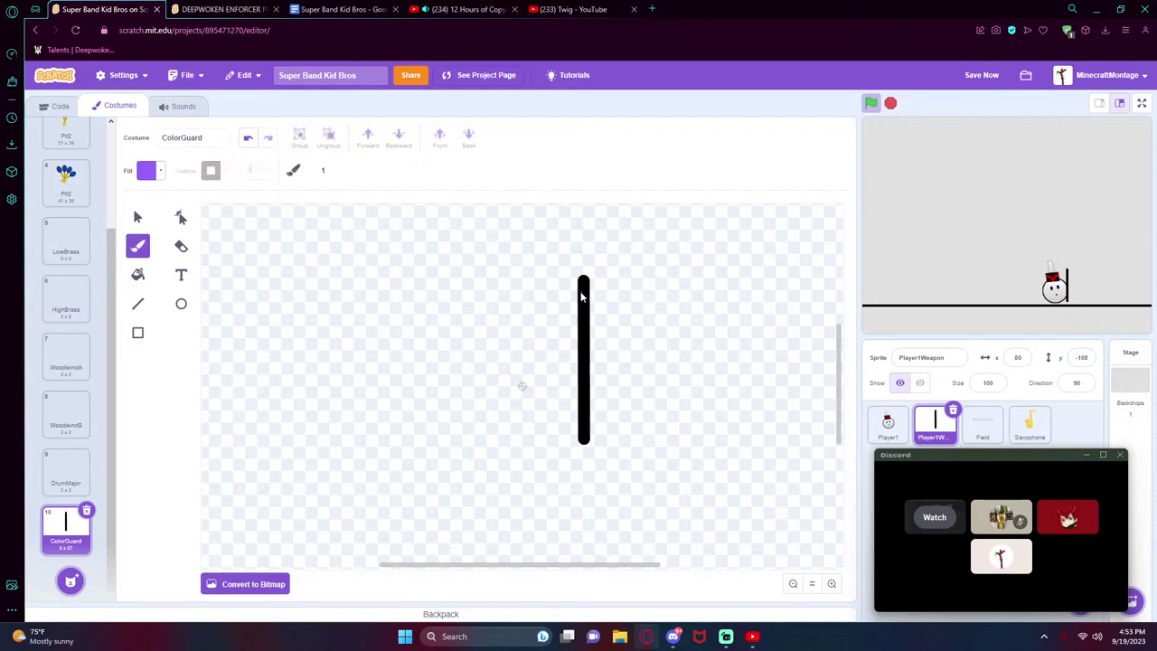
pyautogui.moveTo(579, 287)
pyautogui.mouseDown()
pyautogui.moveTo(477, 315)
pyautogui.moveTo(480, 378)
pyautogui.mouseUp()
pyautogui.moveTo(481, 384); pyautogui.dragTo(582, 359)
pyautogui.click(138, 217)
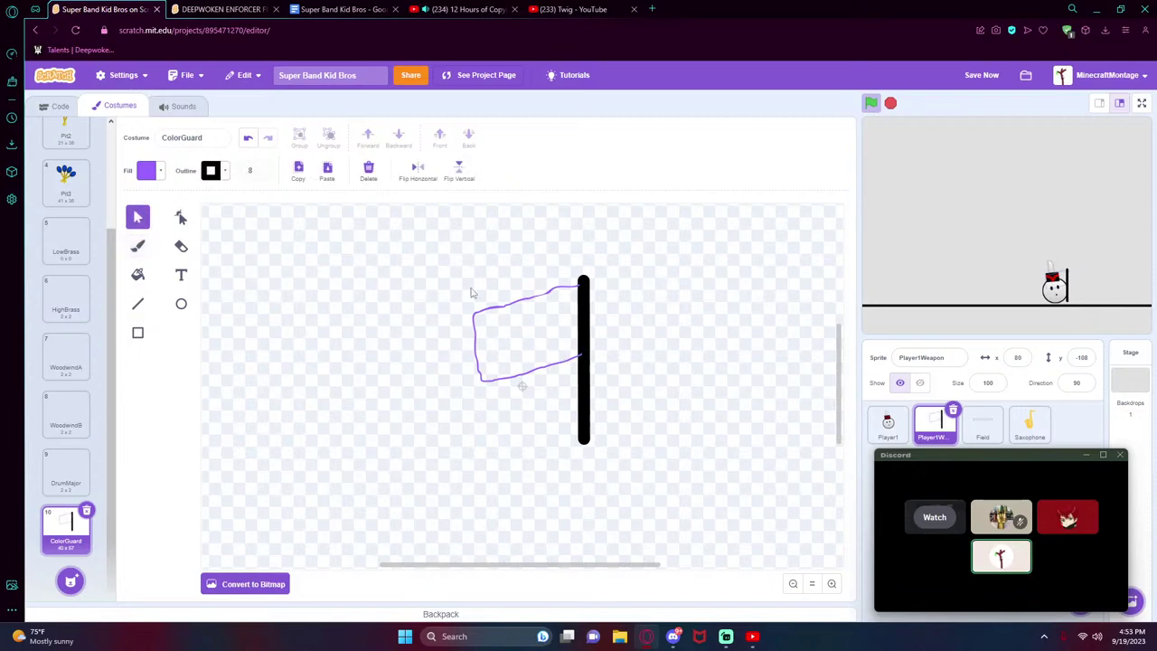
# - Recolor the hand-drawn flag outline red by setting its fill color value to 0
pyautogui.click(476, 330)
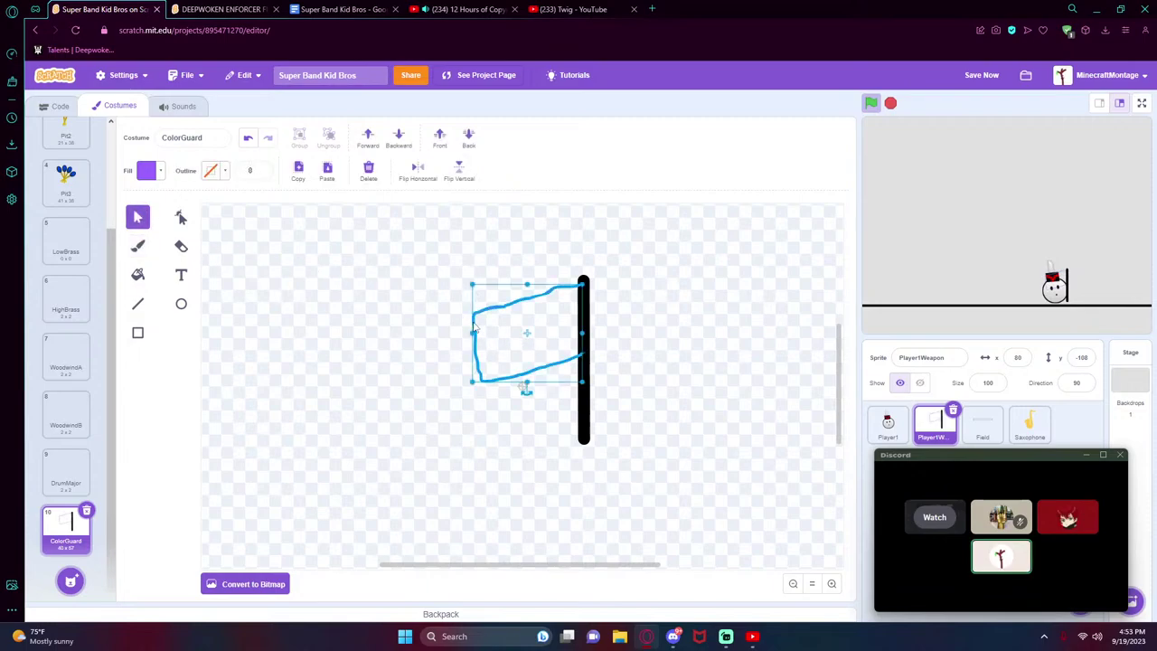
pyautogui.click(146, 172)
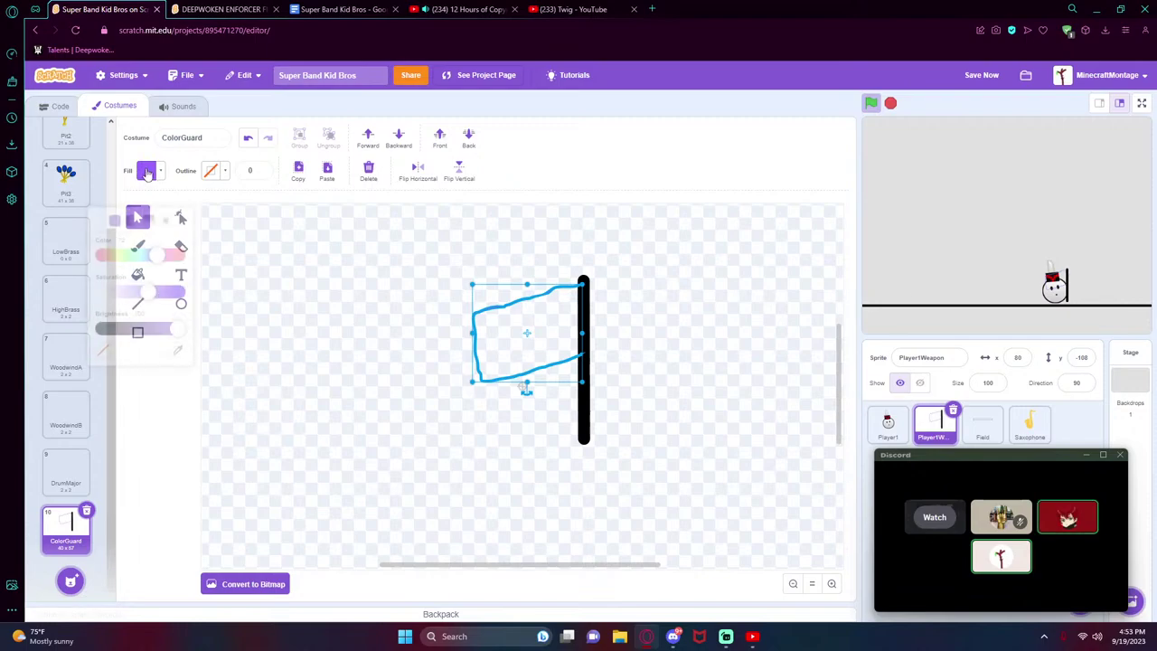
pyautogui.moveTo(157, 235); pyautogui.dragTo(52, 258)
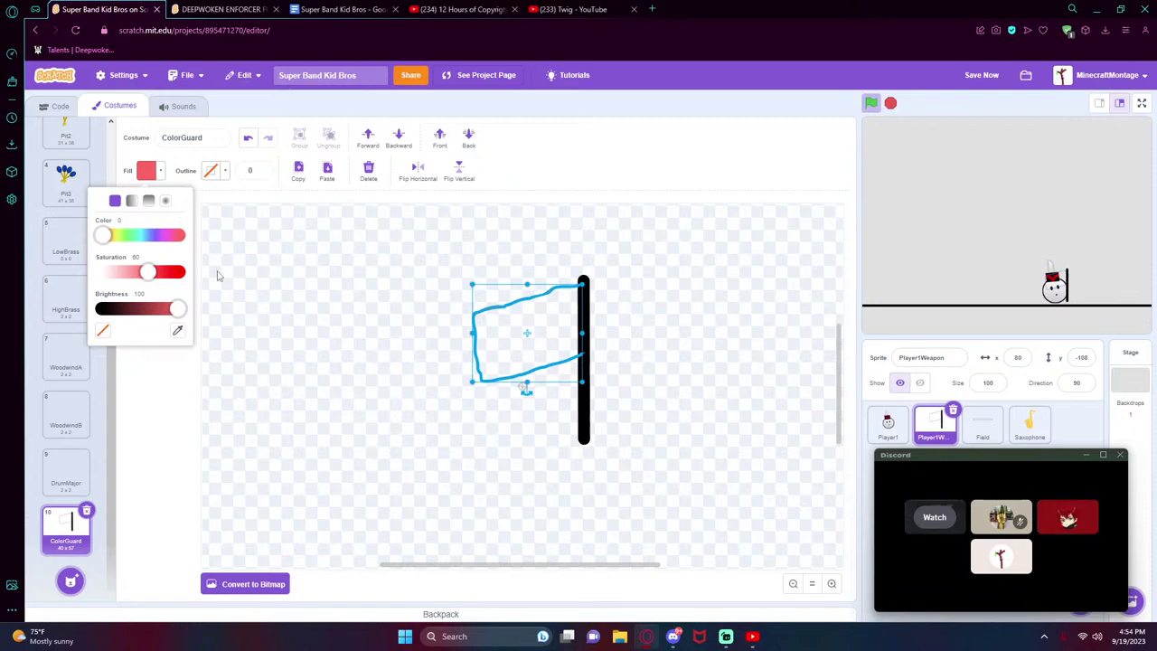
# - Switch to the Super Band Kid Bros document in Google Docs to check the Battery and Pit notes, and return to the Scratch project
pyautogui.click(339, 9)
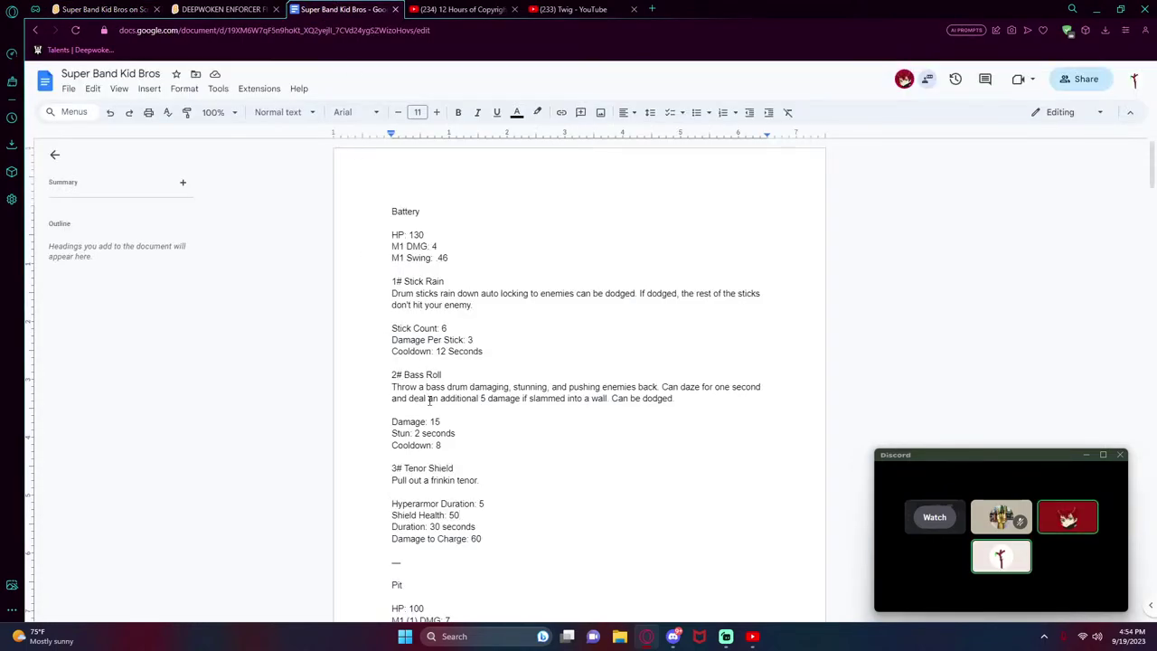
pyautogui.scroll(-1, 429, 400)
pyautogui.scroll(-5, 429, 399)
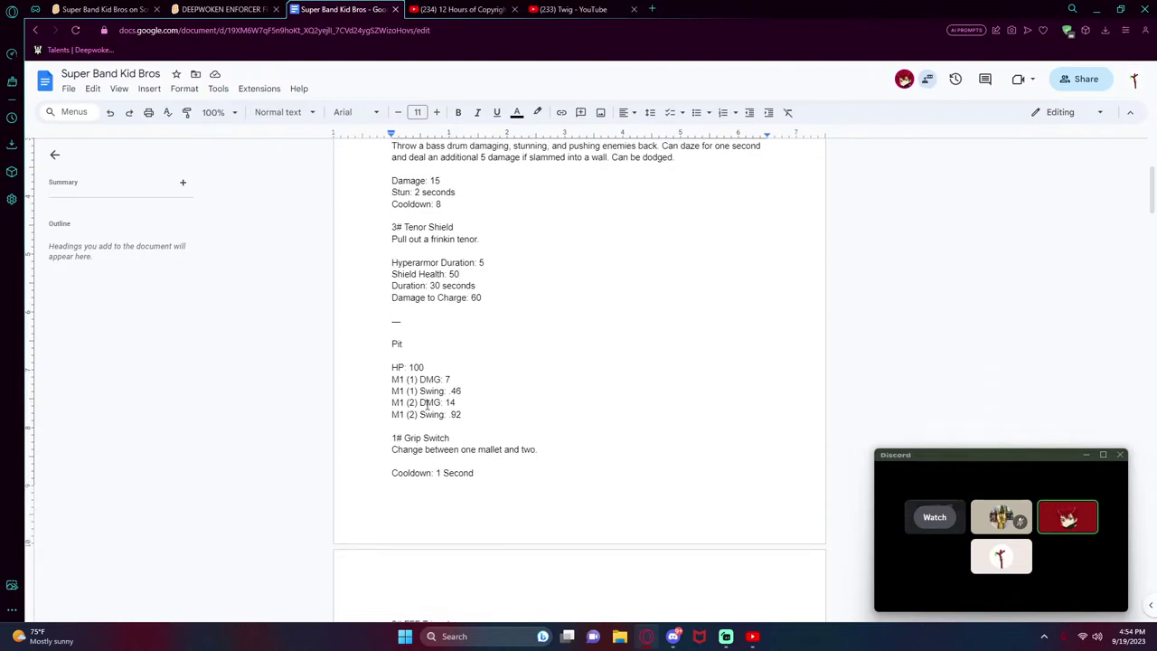
pyautogui.click(99, 9)
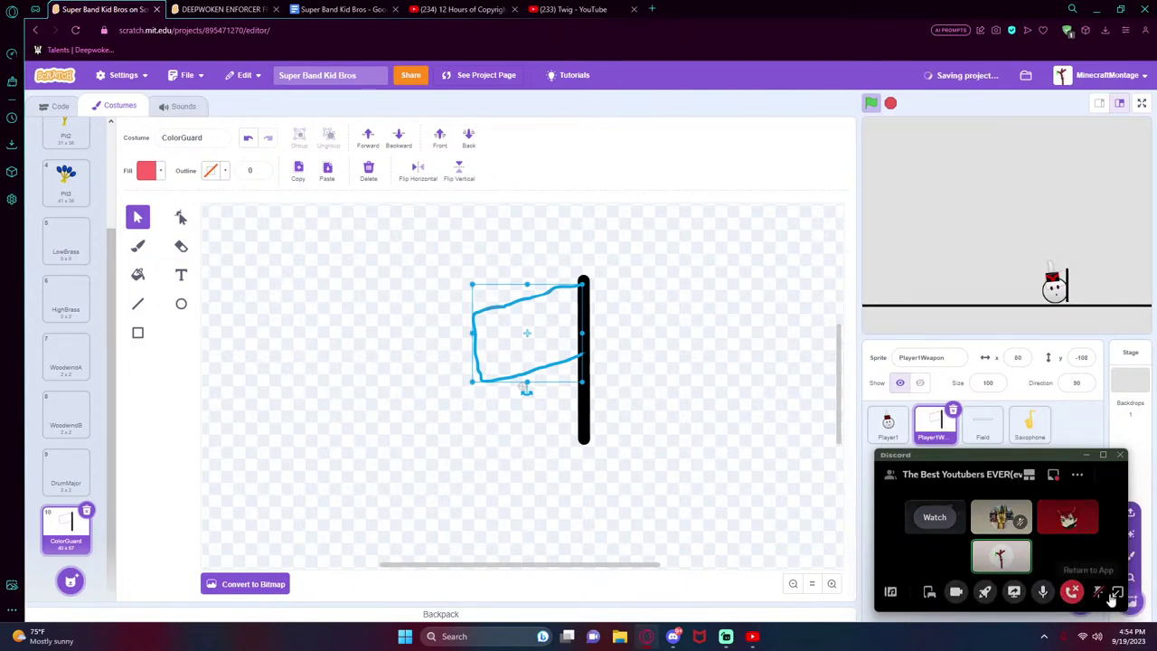
# - Move the Discord window off the sprite list, search the sprite library for "flag" and add the Green Flag sprite
pyautogui.moveTo(1006, 451); pyautogui.dragTo(865, 79)
pyautogui.moveTo(1080, 554)
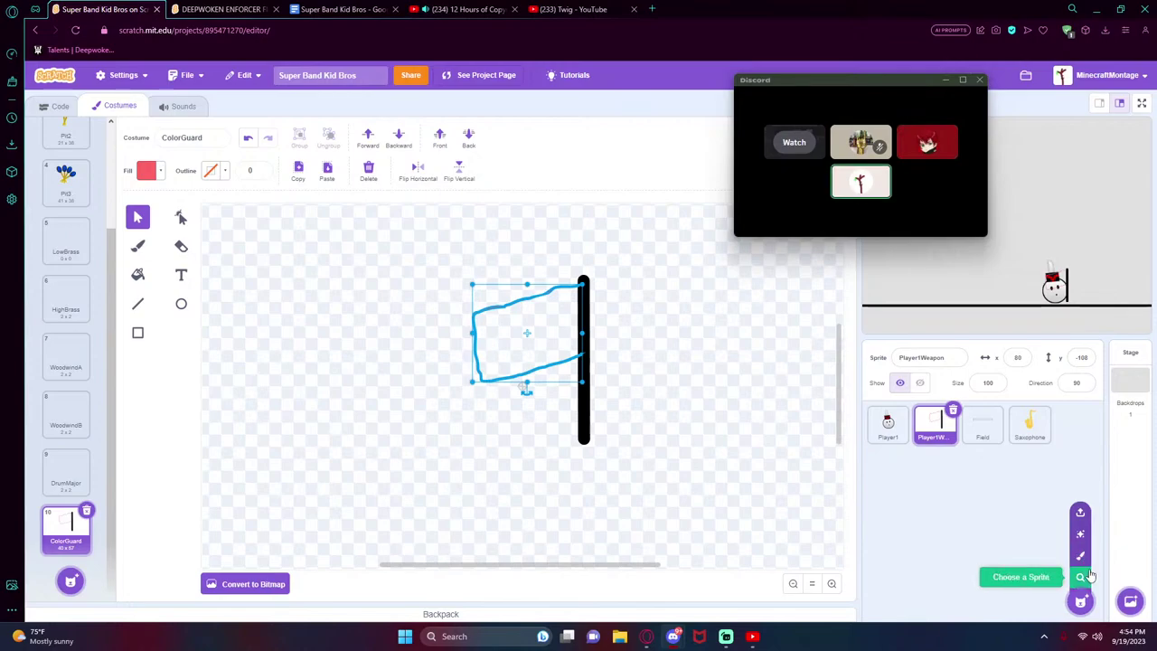
pyautogui.click(1081, 586)
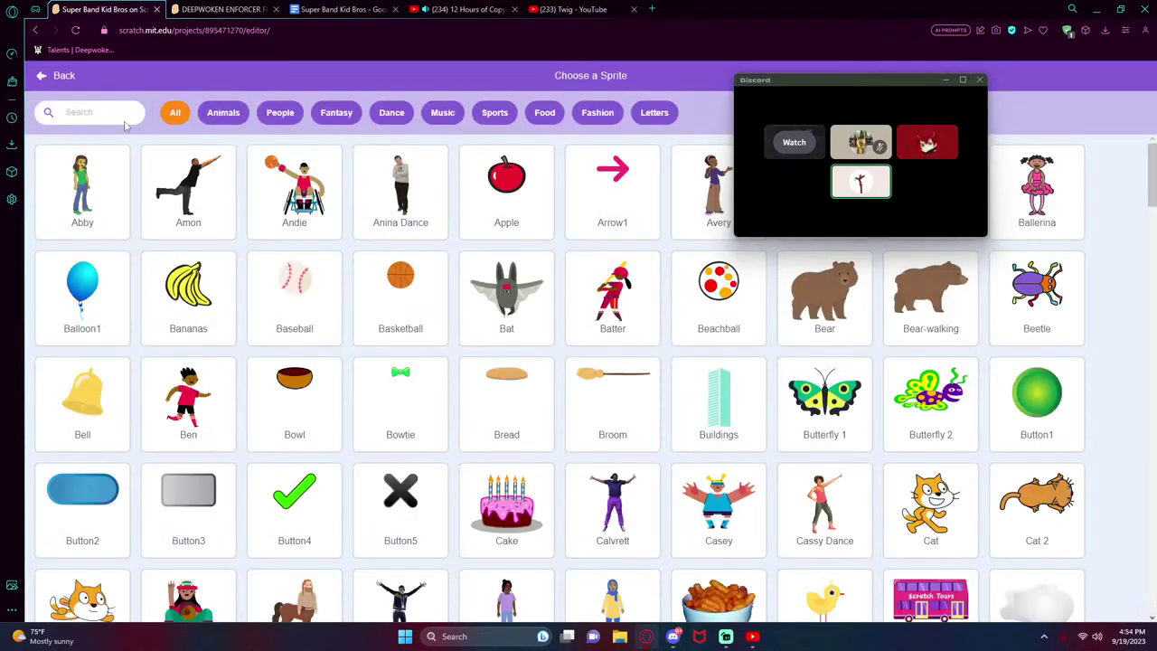
pyautogui.write('flag')
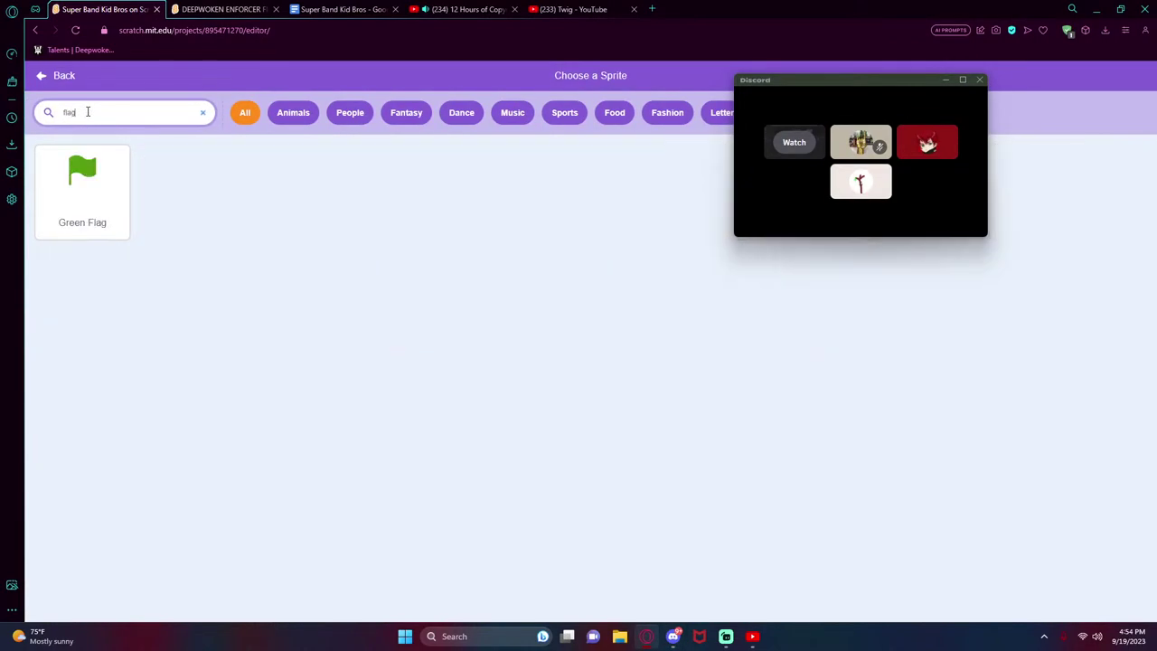
pyautogui.click(78, 199)
pyautogui.press('Escape')
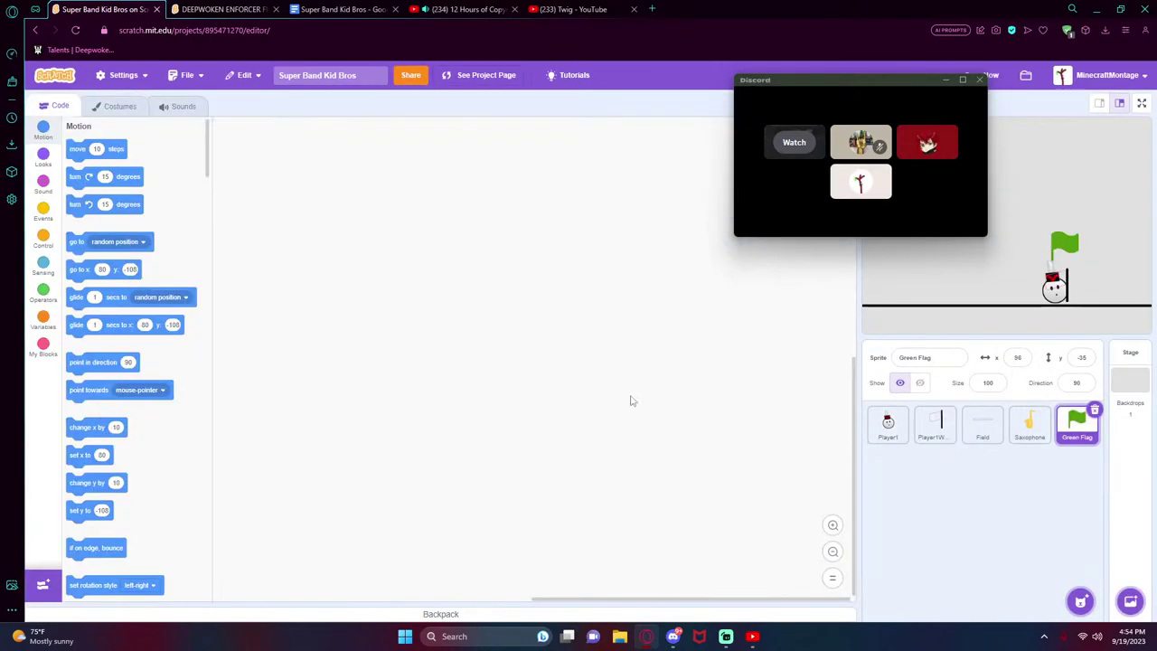
# - Copy the green flag artwork into Player1Weapon's ColorGuard costume and delete the Green Flag sprite
pyautogui.click(94, 107)
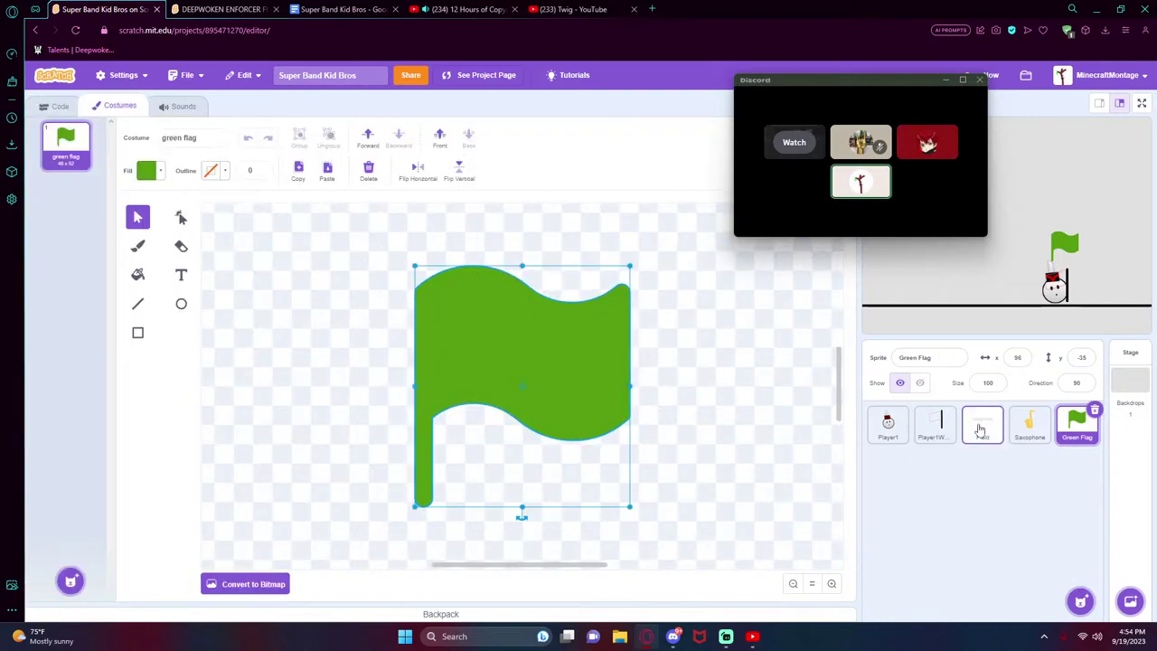
pyautogui.click(1094, 409)
pyautogui.click(937, 423)
pyautogui.hotkey('ctrl', 'v')
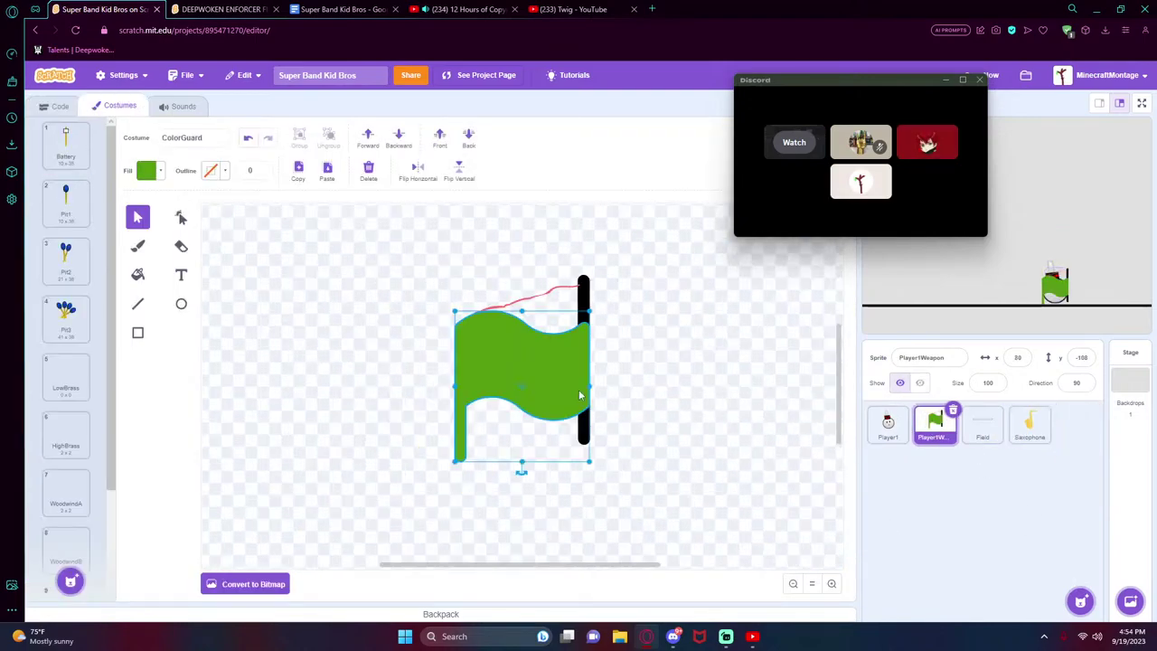
# - Flip the pasted green flag horizontally and move it clear of the black pole, to the pole's right
pyautogui.moveTo(478, 362); pyautogui.dragTo(490, 335)
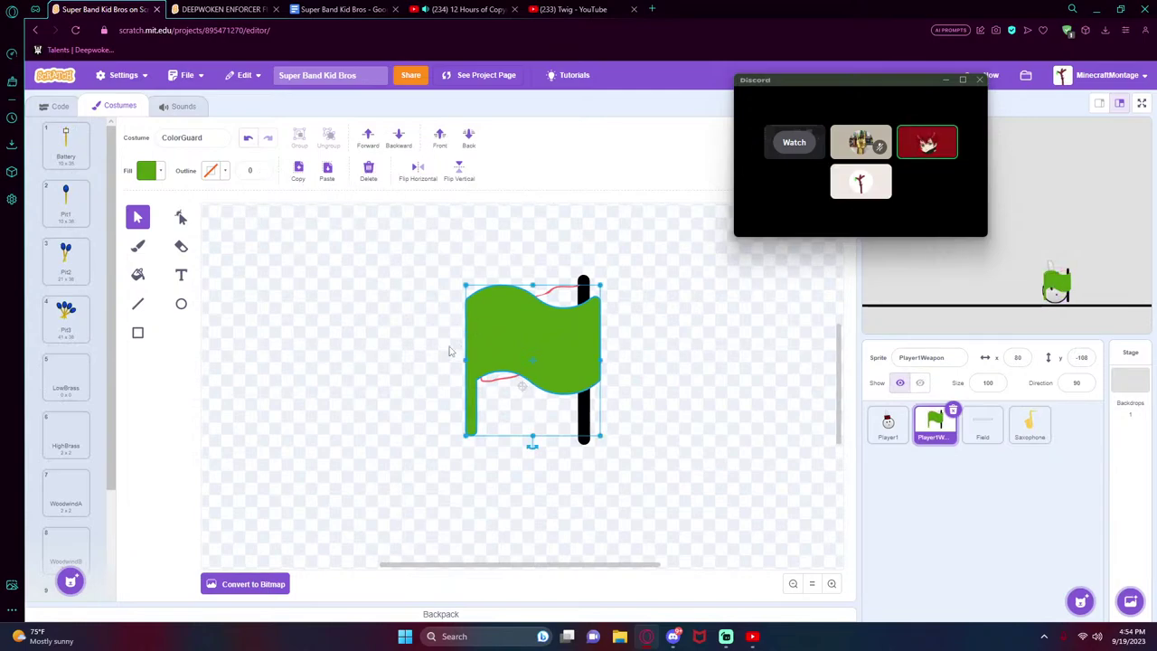
pyautogui.moveTo(568, 335); pyautogui.dragTo(485, 353)
pyautogui.click(442, 488)
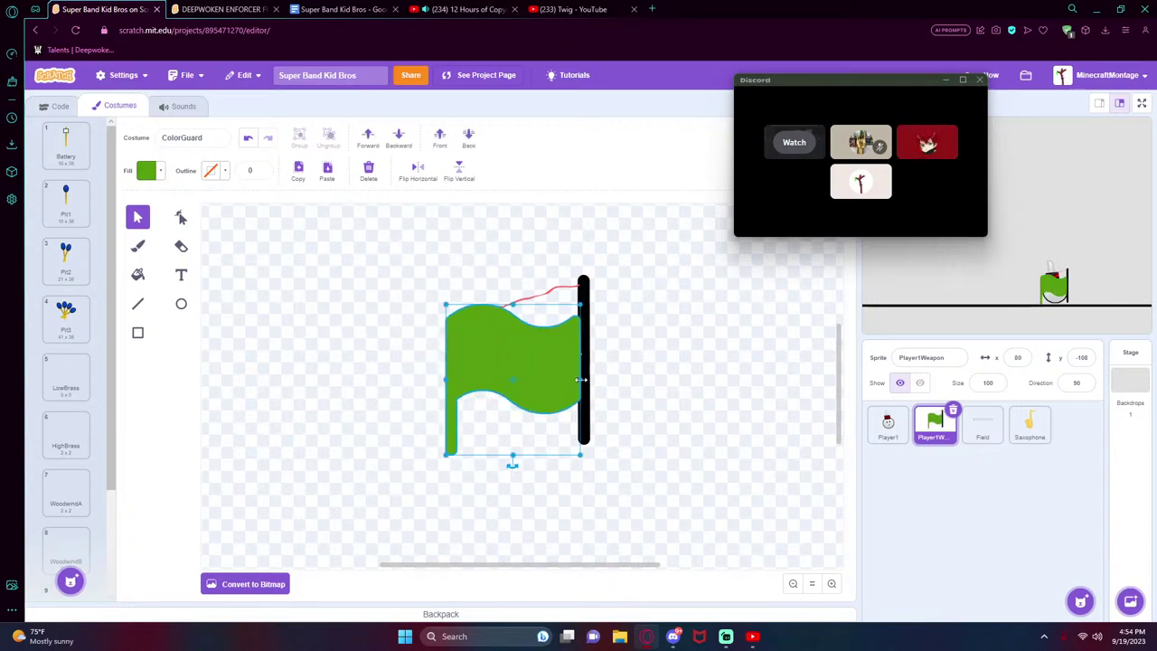
pyautogui.moveTo(581, 380); pyautogui.dragTo(570, 432)
pyautogui.click(415, 171)
pyautogui.moveTo(522, 348); pyautogui.dragTo(722, 379)
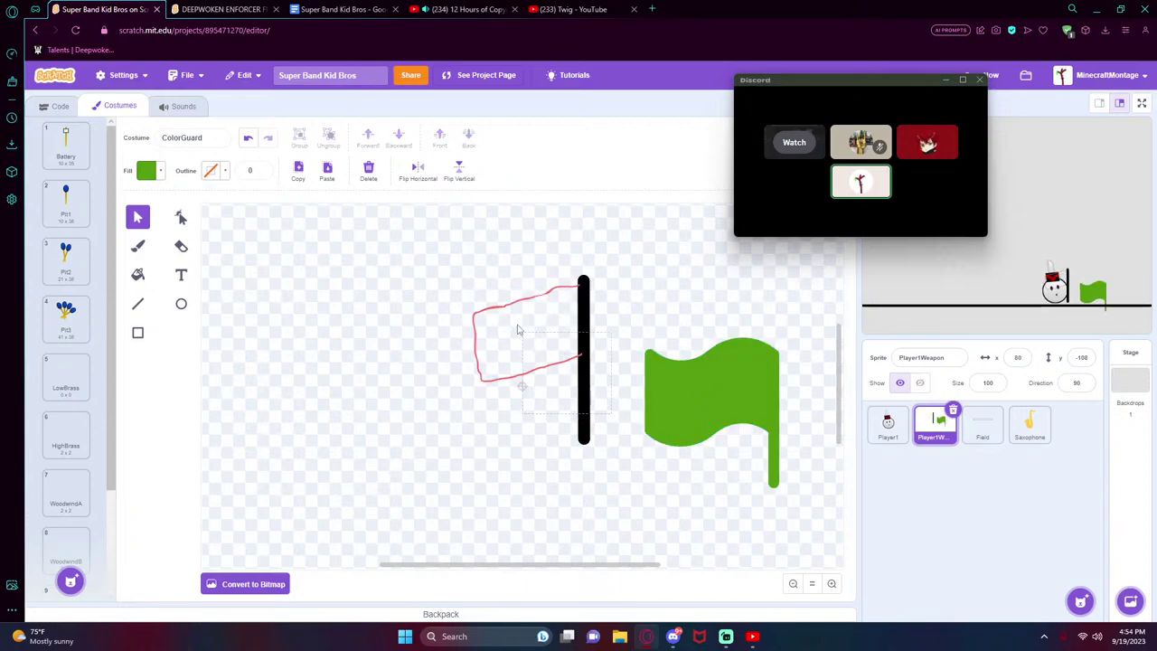
# - Delete the black pole and red flag outline, and move the green flag over the center point, making it slightly smaller
pyautogui.click(483, 297)
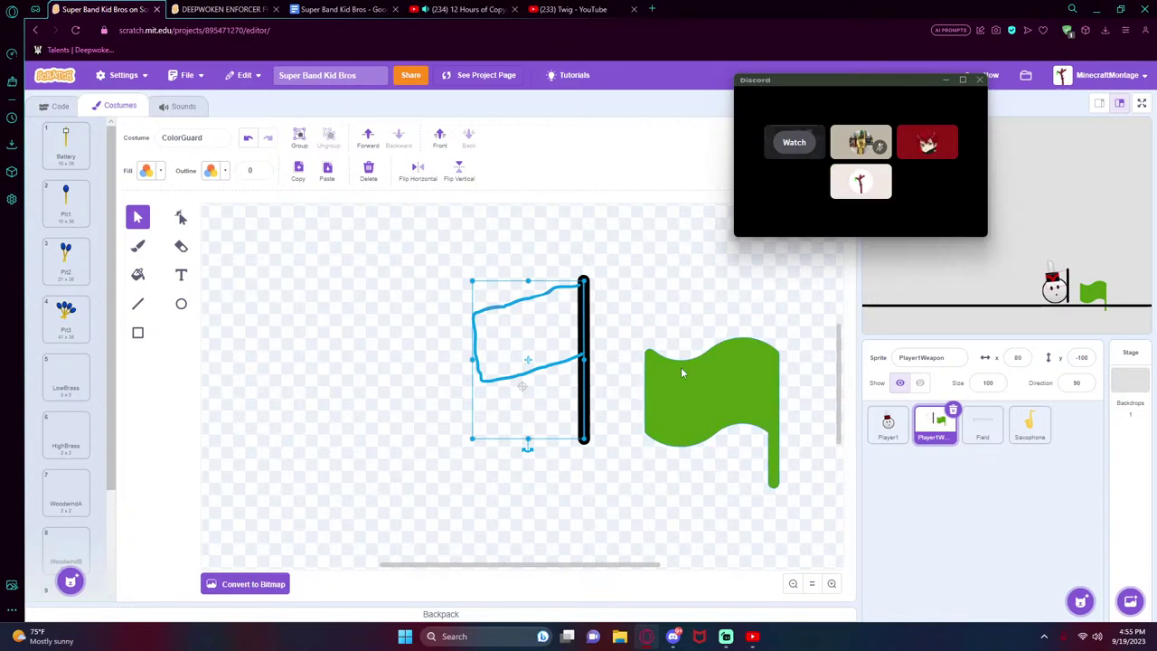
pyautogui.press('Delete')
pyautogui.moveTo(767, 353); pyautogui.dragTo(565, 290)
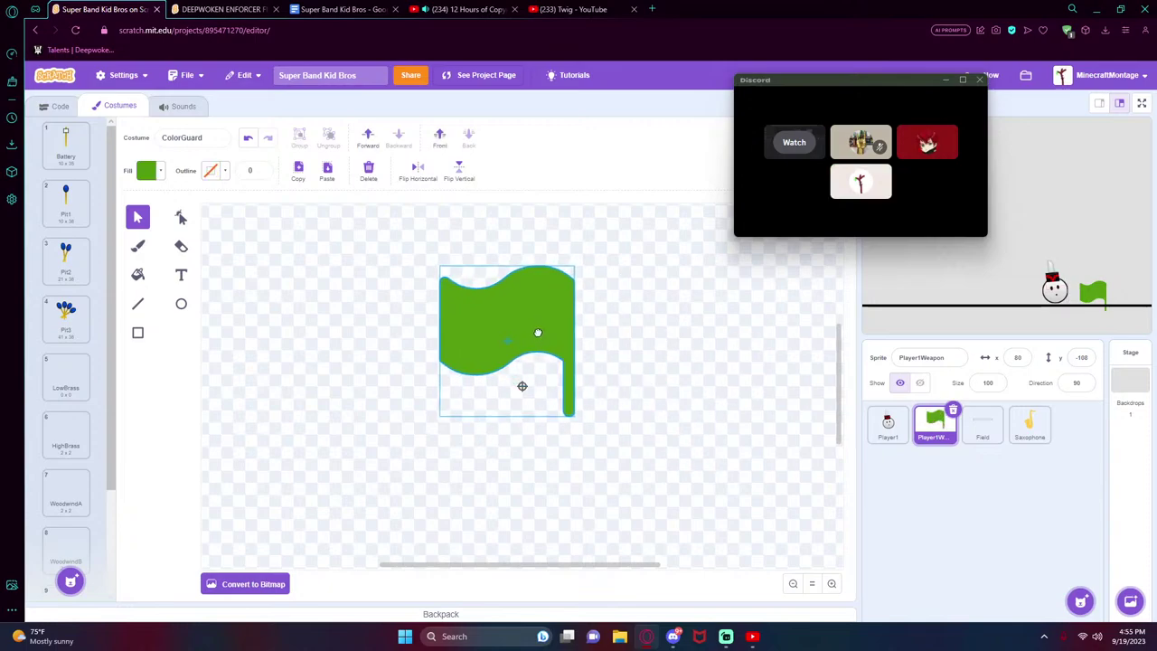
pyautogui.moveTo(582, 428); pyautogui.dragTo(556, 427)
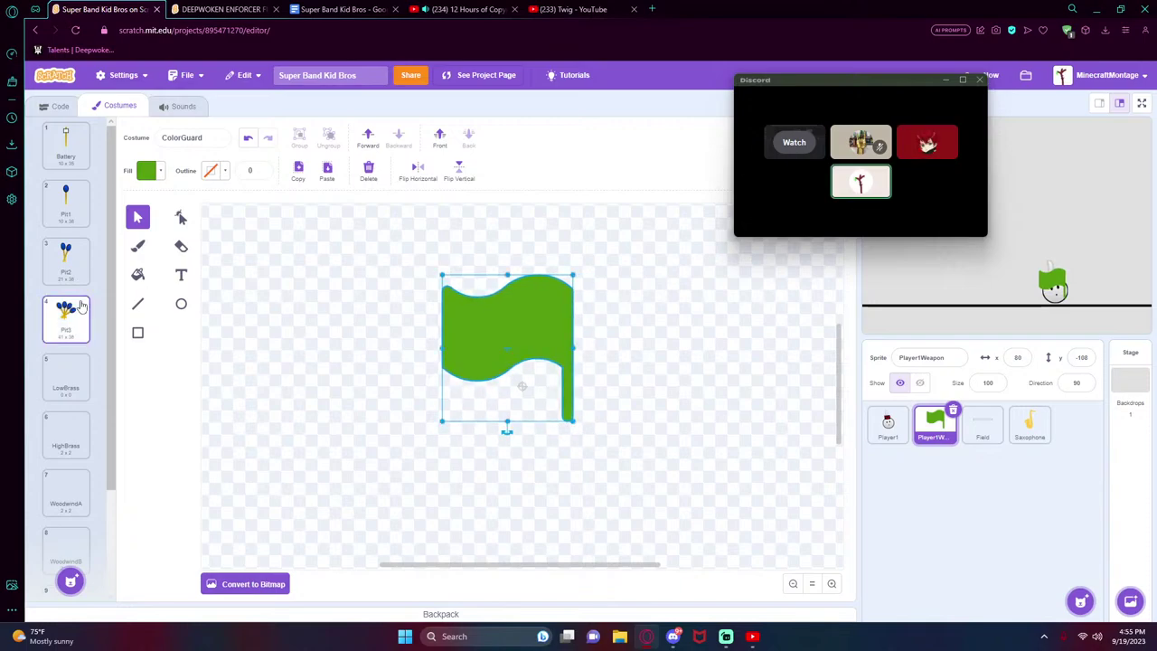
# - Try drawing a black pole with outline width 4 over the green flag's handle, and undo the line
pyautogui.click(138, 304)
pyautogui.click(257, 170)
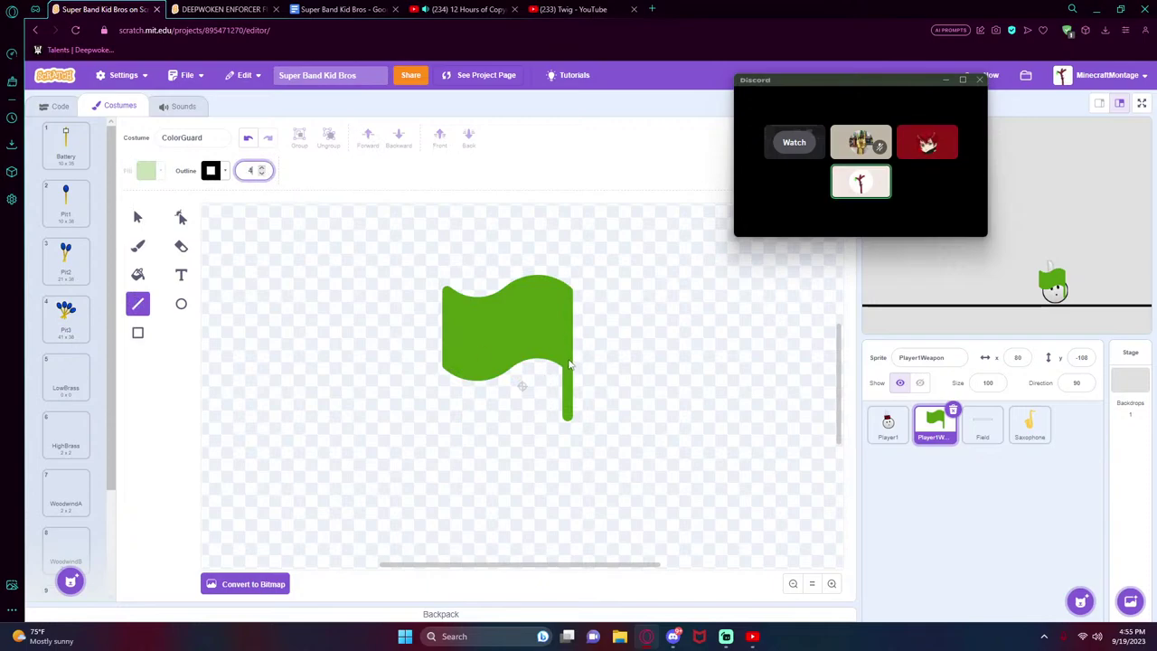
pyautogui.moveTo(566, 358); pyautogui.dragTo(568, 434)
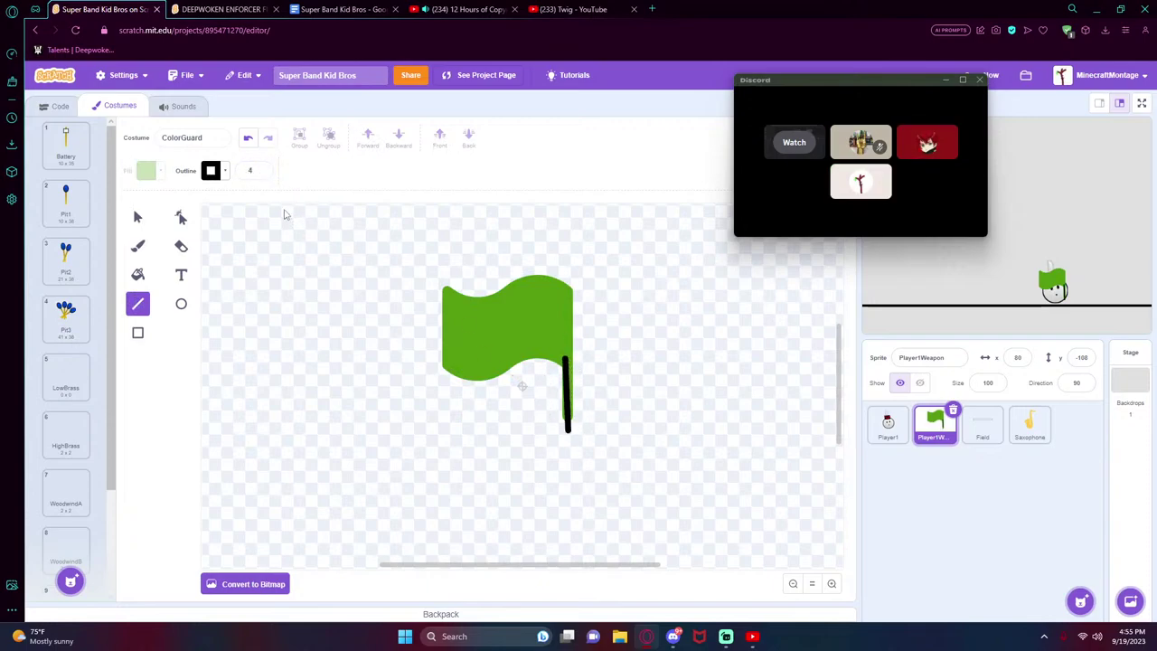
pyautogui.hotkey('ctrl', 'z')
pyautogui.click(262, 168)
pyautogui.click(261, 168)
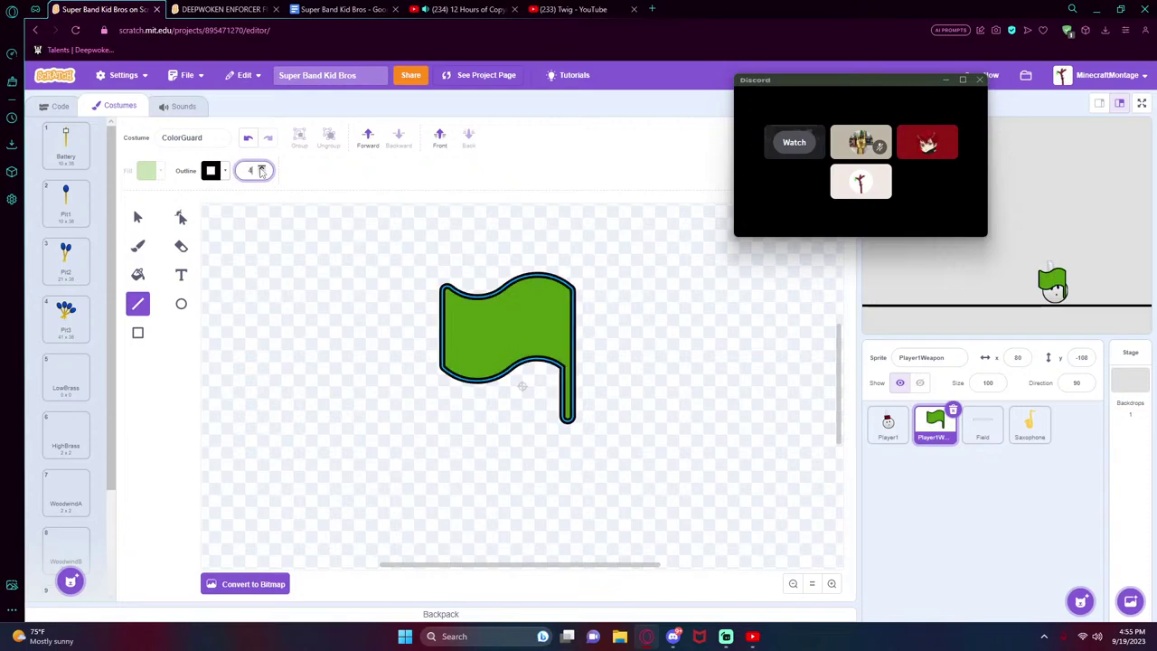
pyautogui.click(261, 168)
pyautogui.click(262, 174)
pyautogui.click(262, 174)
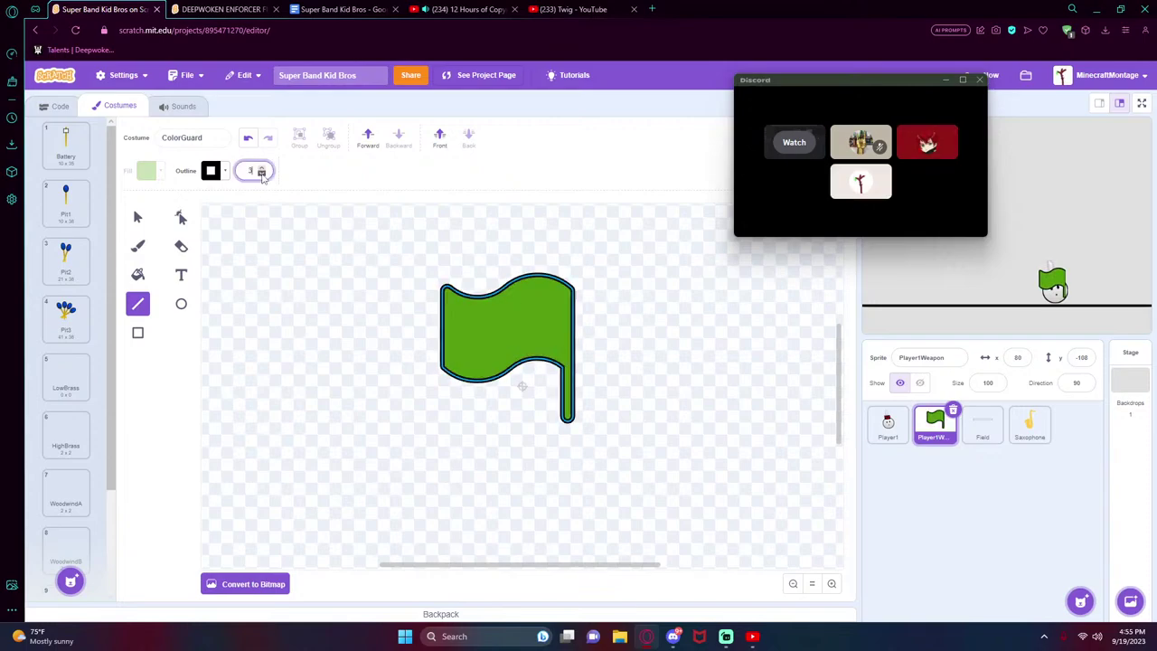
pyautogui.click(261, 175)
pyautogui.click(261, 174)
pyautogui.click(262, 174)
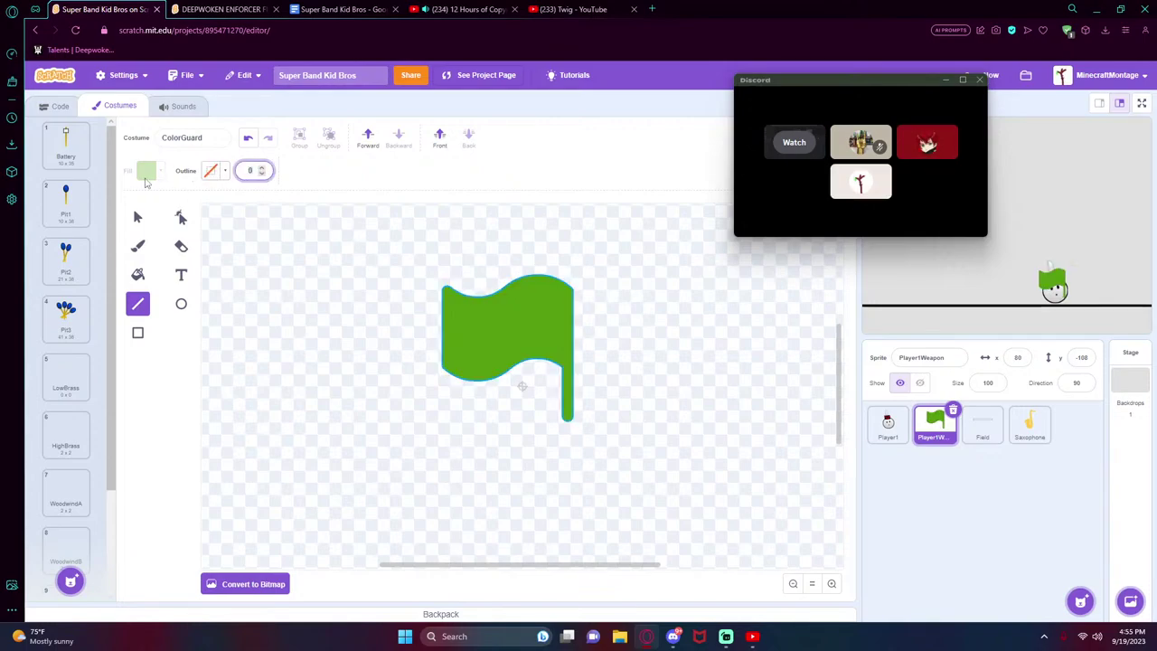
pyautogui.click(138, 219)
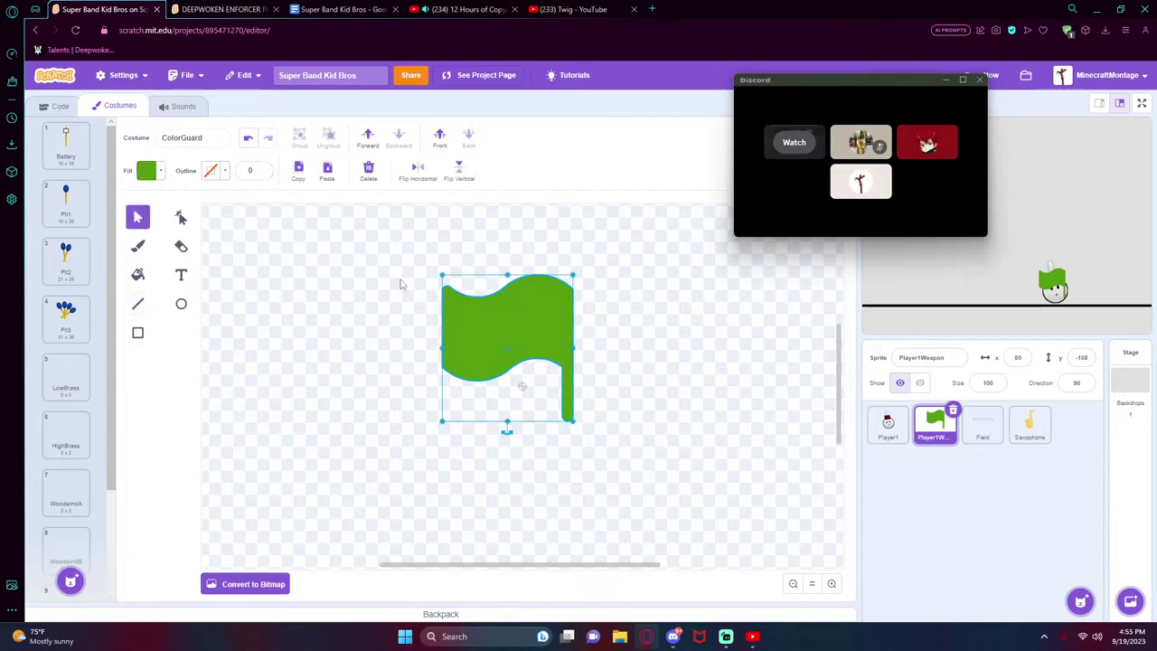
# - Draw a vertical black pole with outline width 10 over the flag's handle, from the flag's top to well below it
pyautogui.click(144, 304)
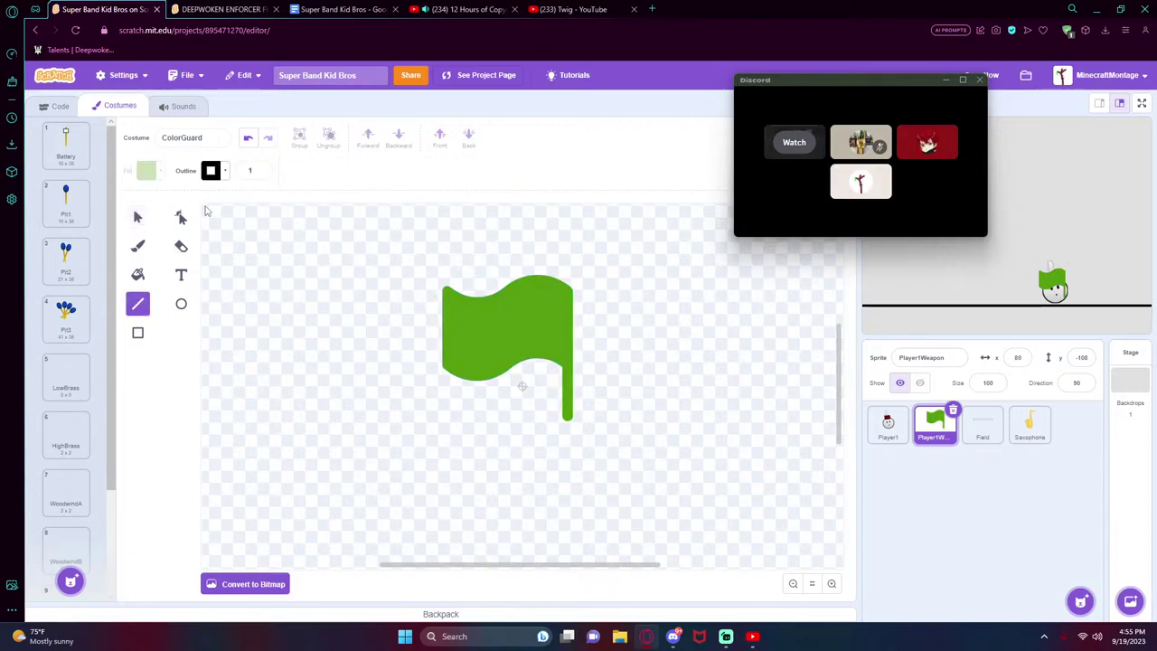
pyautogui.click(261, 168)
pyautogui.click(261, 169)
pyautogui.click(261, 168)
pyautogui.click(261, 168)
pyautogui.click(261, 168)
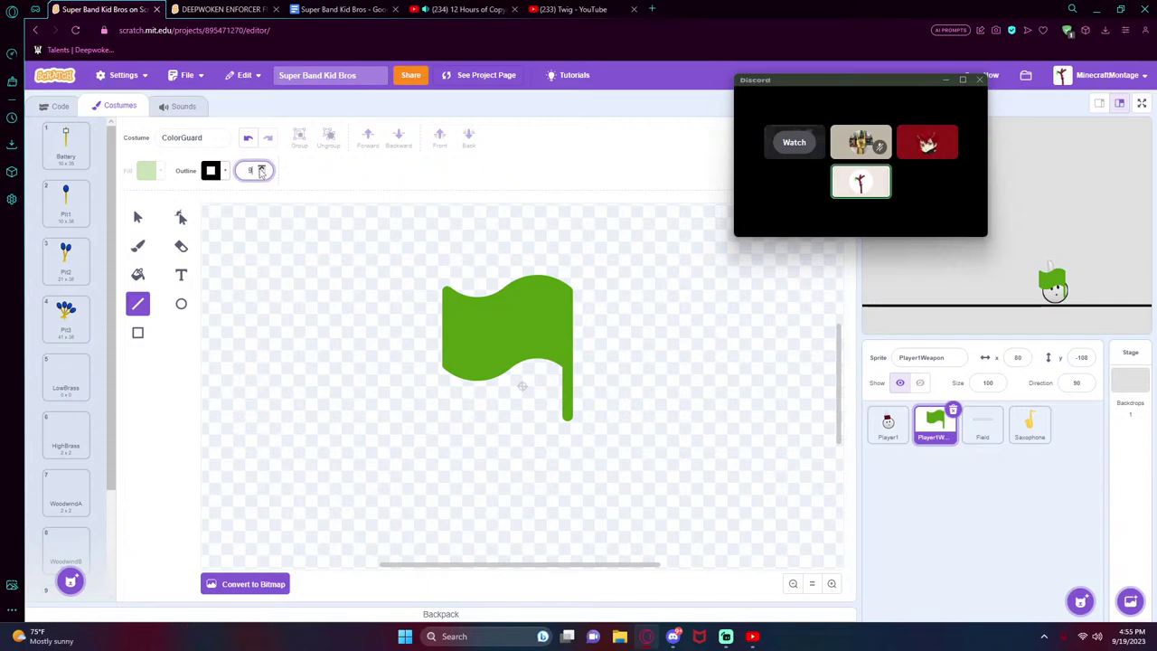
pyautogui.click(262, 168)
pyautogui.click(261, 168)
pyautogui.click(261, 168)
pyautogui.moveTo(568, 287)
pyautogui.mouseDown()
pyautogui.moveTo(588, 332)
pyautogui.moveTo(569, 486)
pyautogui.mouseUp()
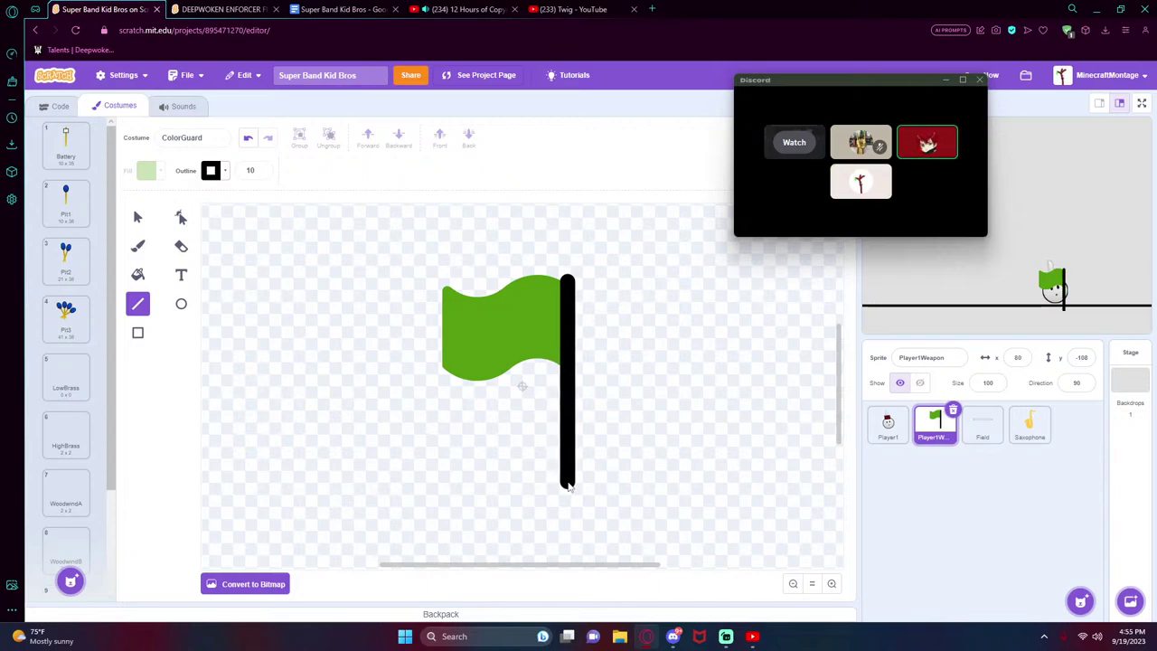
# - Group the green flag with the black pole and shrink them together to about half size
pyautogui.click(137, 217)
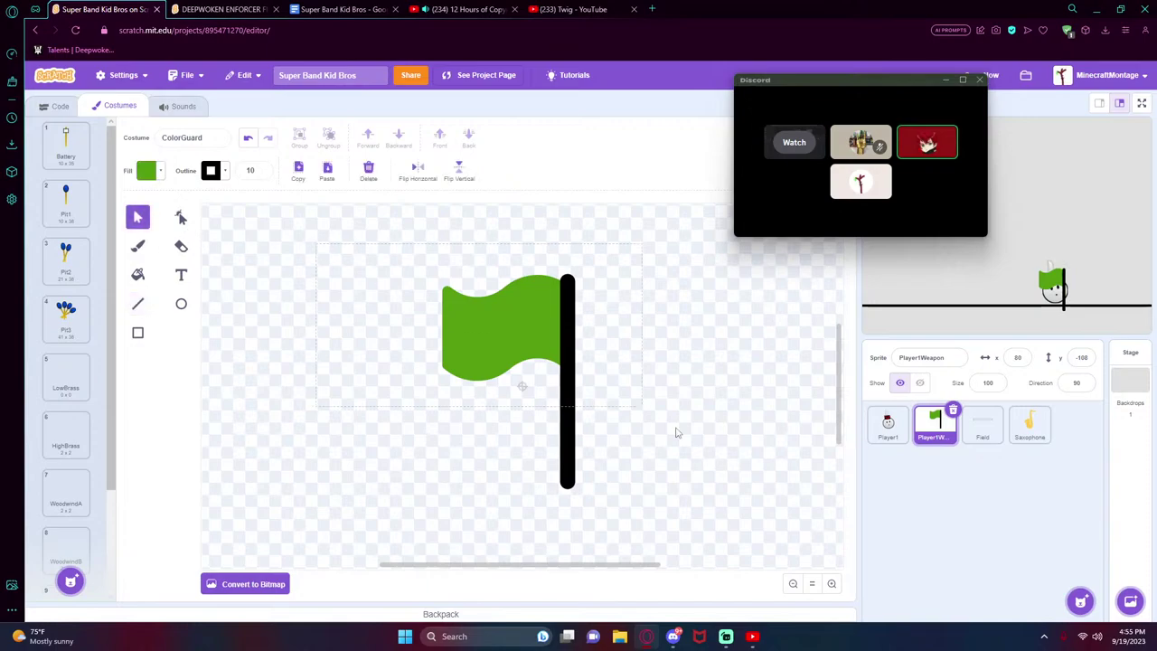
pyautogui.moveTo(759, 493); pyautogui.dragTo(416, 269)
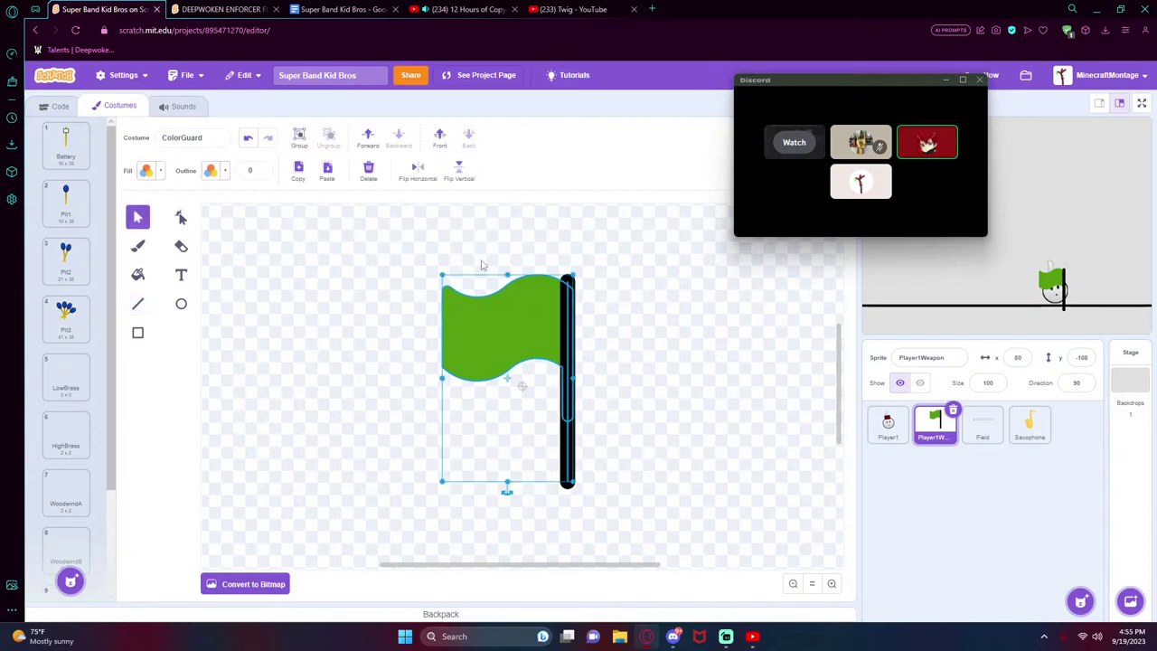
pyautogui.click(300, 137)
pyautogui.moveTo(440, 482); pyautogui.dragTo(513, 368)
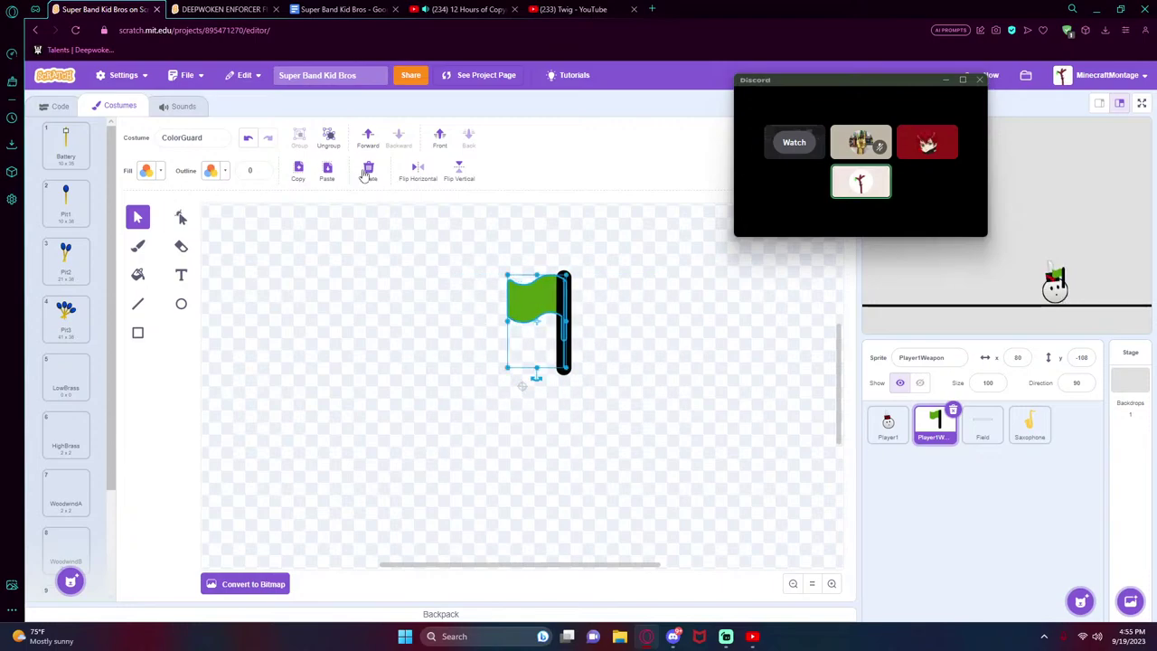
# - Ungroup the flag and pole, and set the pole's outline width to 5
pyautogui.click(328, 136)
pyautogui.click(715, 350)
pyautogui.click(564, 344)
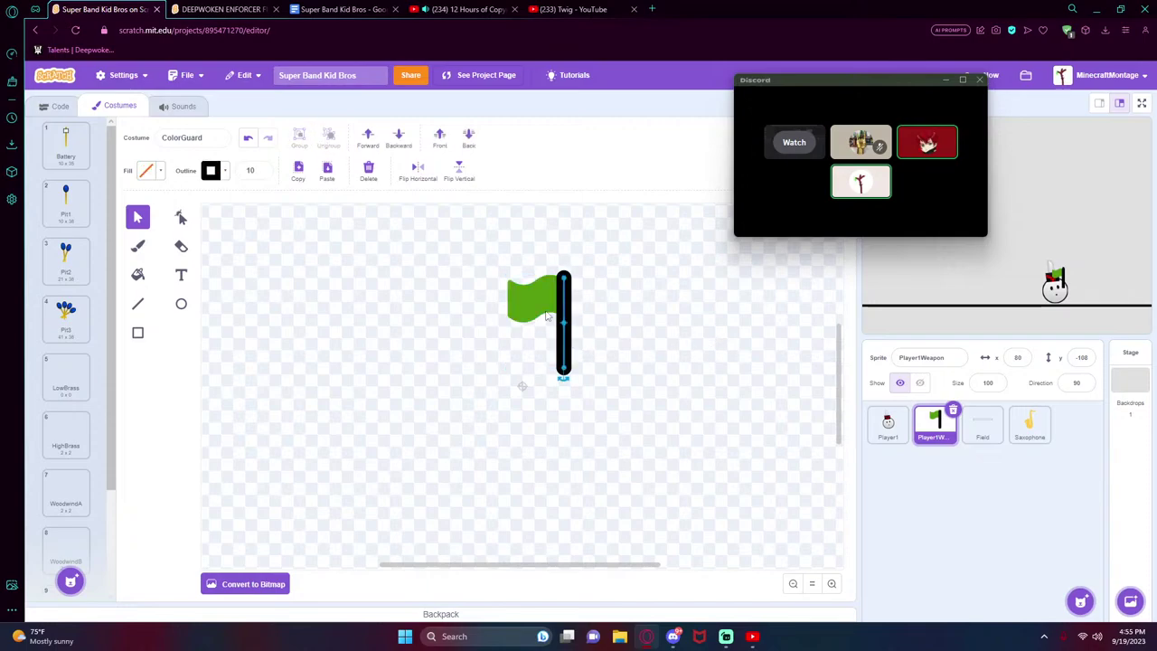
pyautogui.click(261, 174)
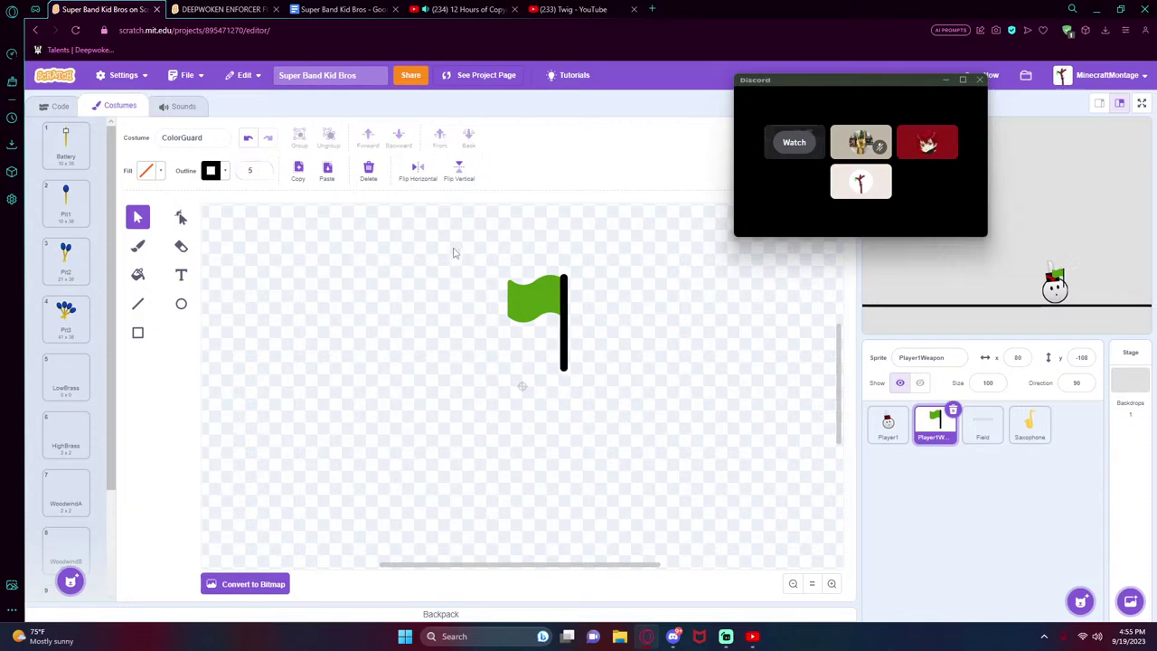
# - Enlarge the flag and pole together and move them over the costume's center point
pyautogui.moveTo(455, 250); pyautogui.dragTo(667, 440)
pyautogui.moveTo(522, 312); pyautogui.dragTo(545, 346)
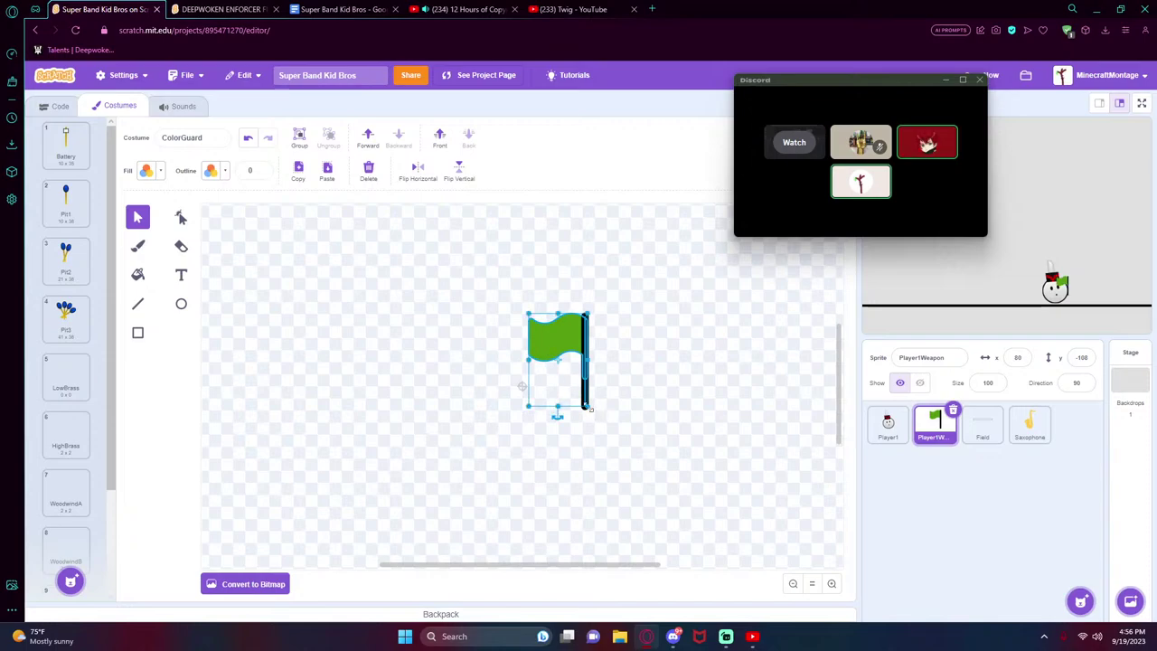
pyautogui.moveTo(591, 410); pyautogui.dragTo(622, 452)
pyautogui.moveTo(567, 374); pyautogui.dragTo(534, 340)
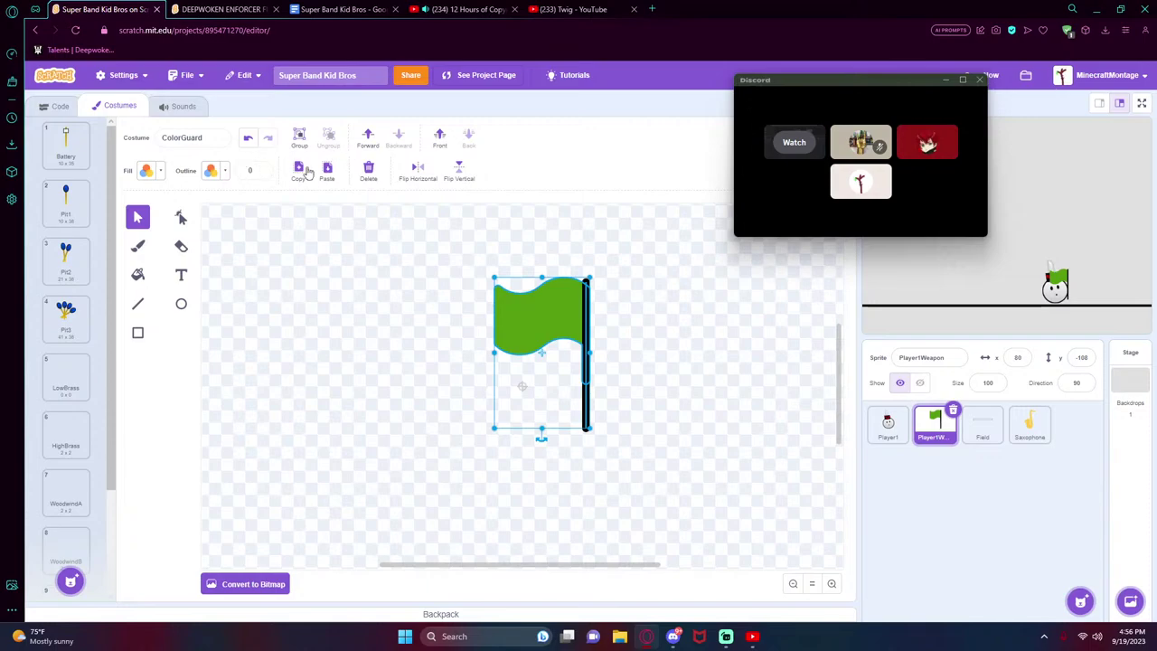
# - Set the black pole's outline width to 7
pyautogui.click(624, 379)
pyautogui.click(585, 366)
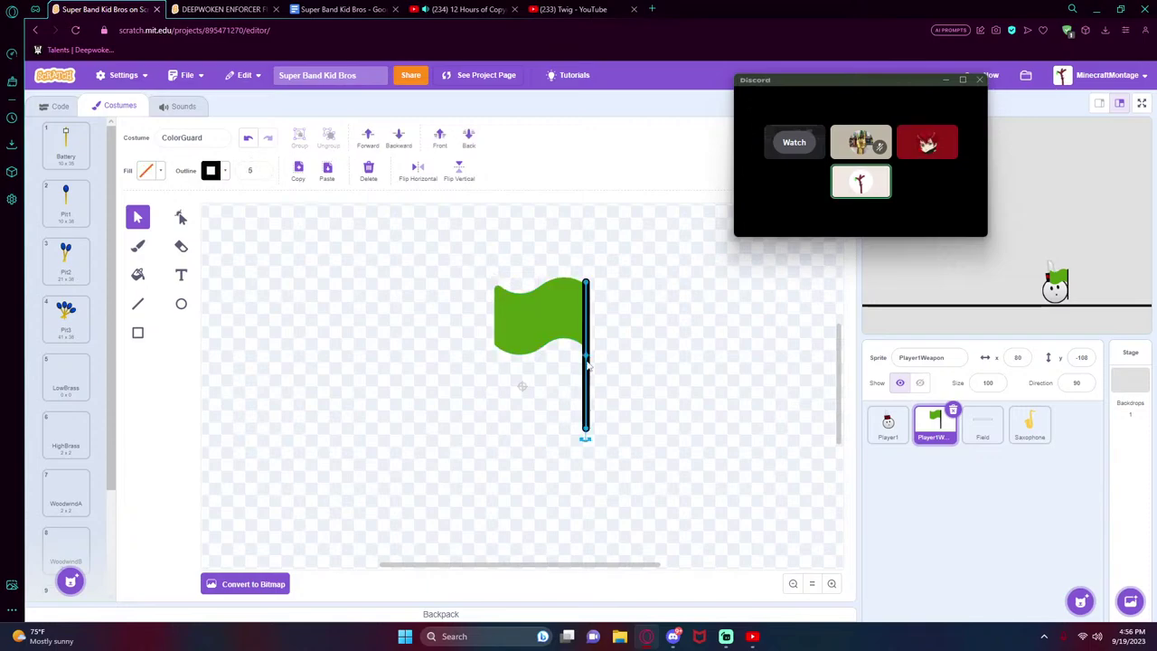
pyautogui.click(260, 170)
pyautogui.click(261, 170)
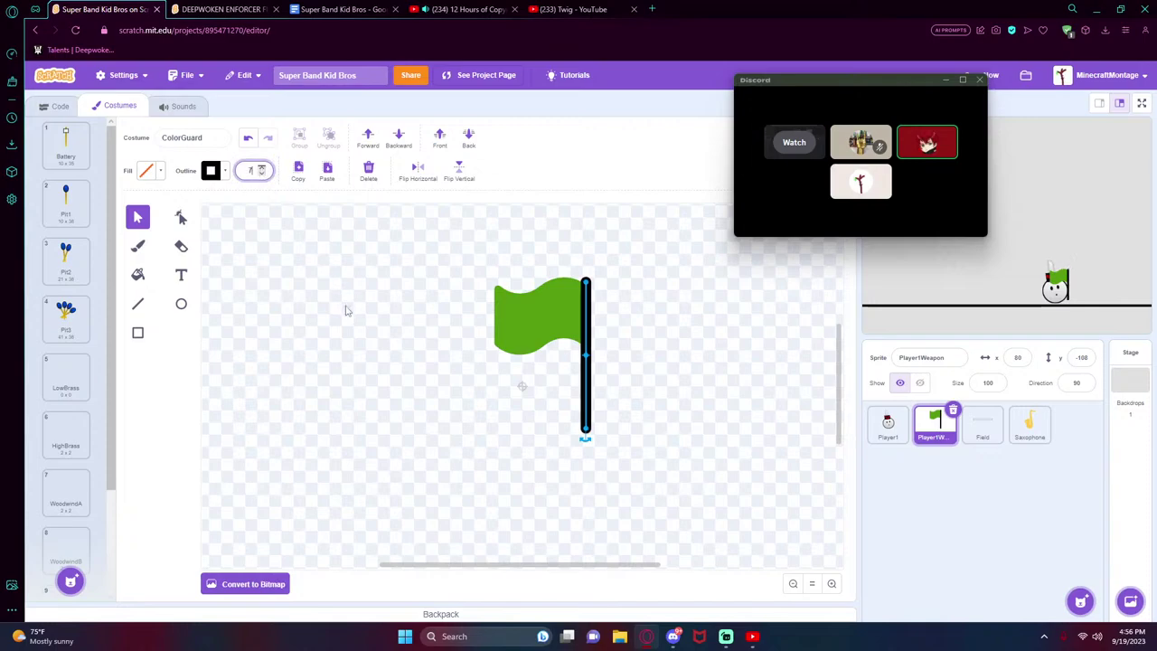
pyautogui.click(347, 313)
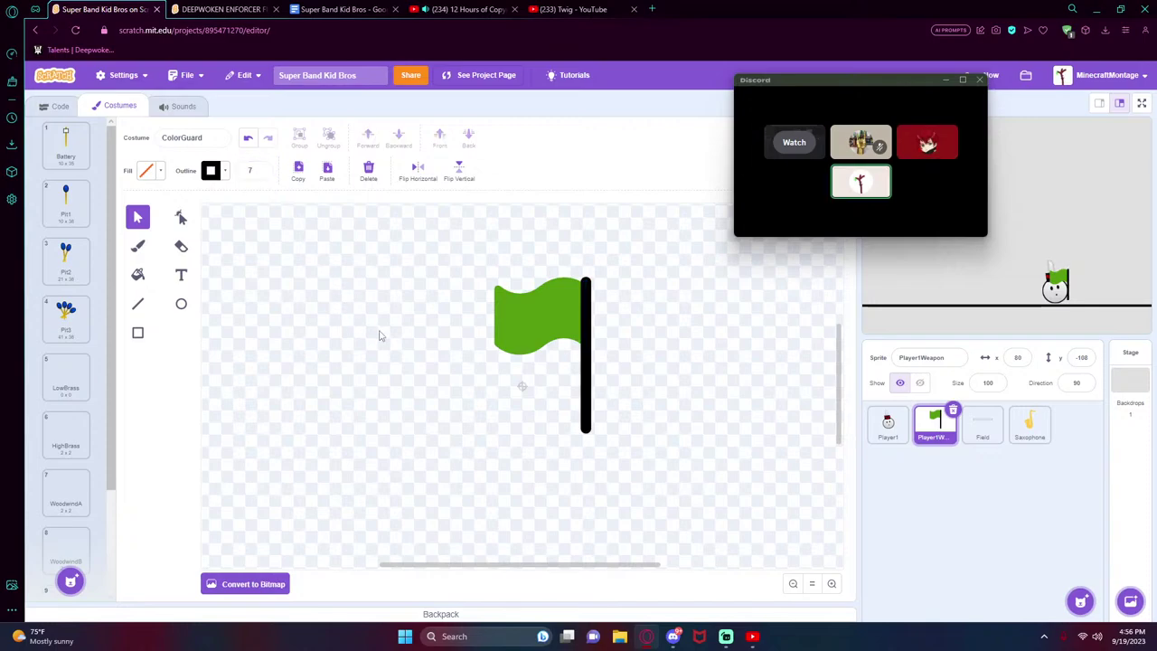
# - Review the Battery, Pit and Saxophone stats and abilities in the Super Band Kid Bros Google Docs design document
pyautogui.click(342, 9)
pyautogui.scroll(3, 423, 402)
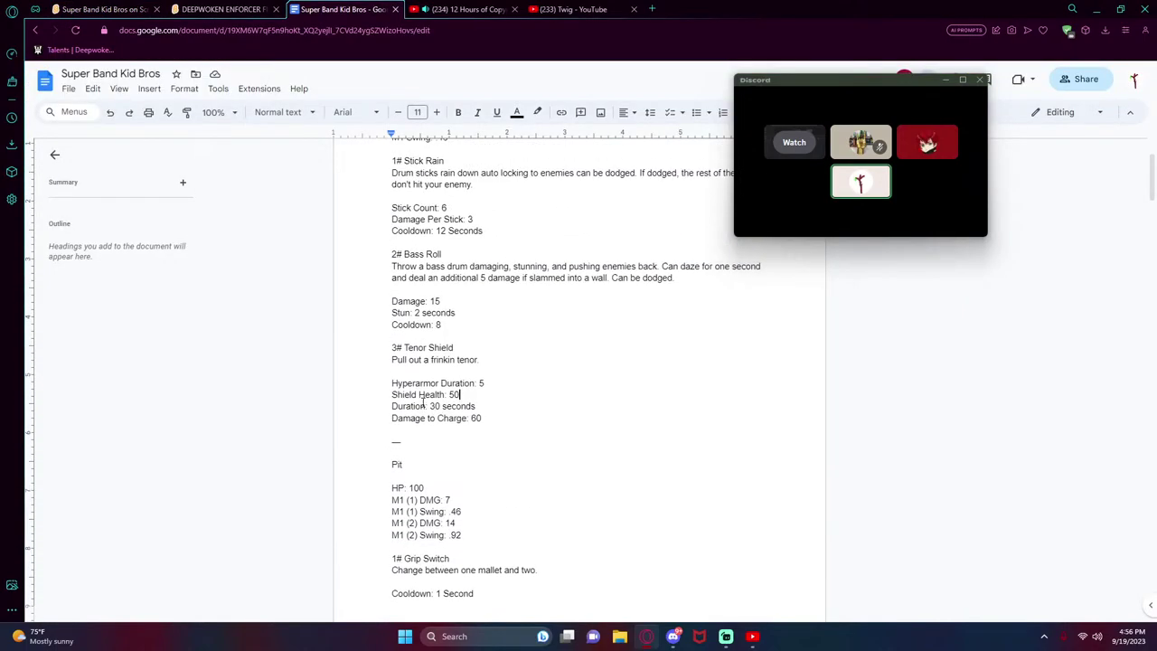
pyautogui.scroll(-4, 423, 402)
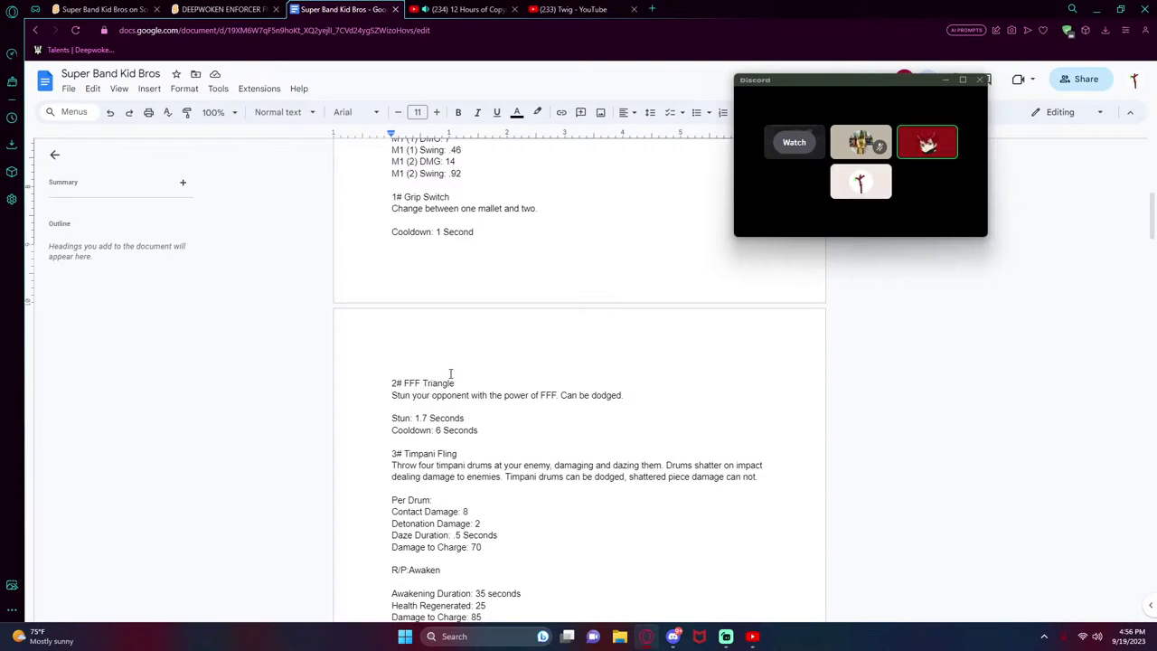
pyautogui.scroll(-12, 457, 368)
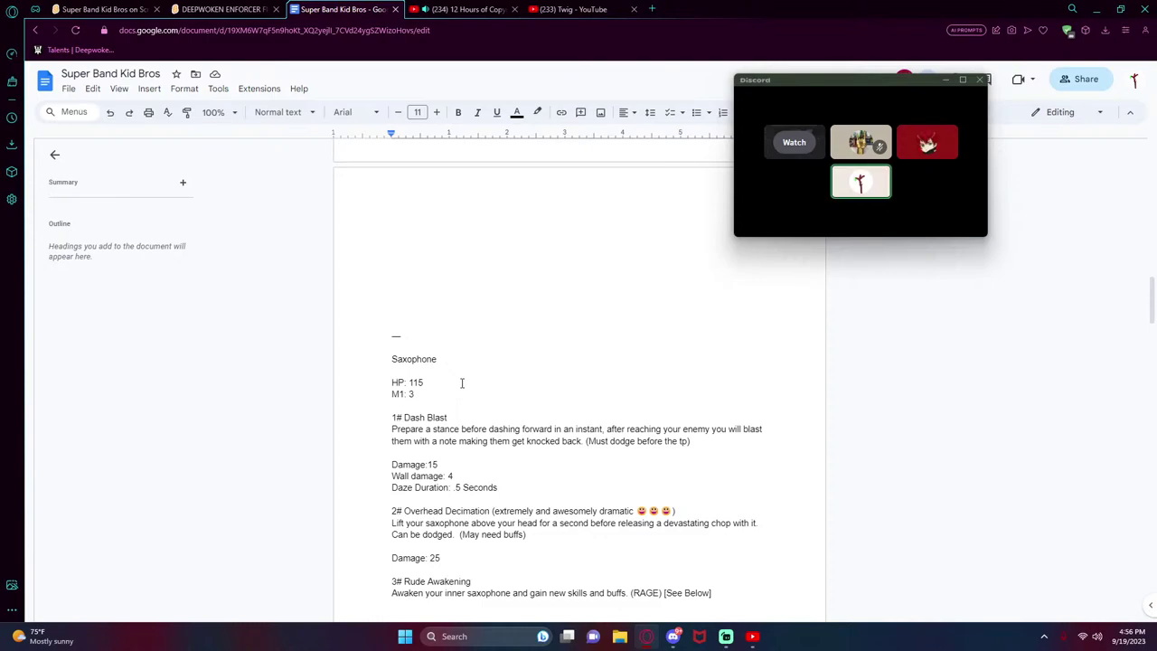
pyautogui.scroll(-5, 461, 383)
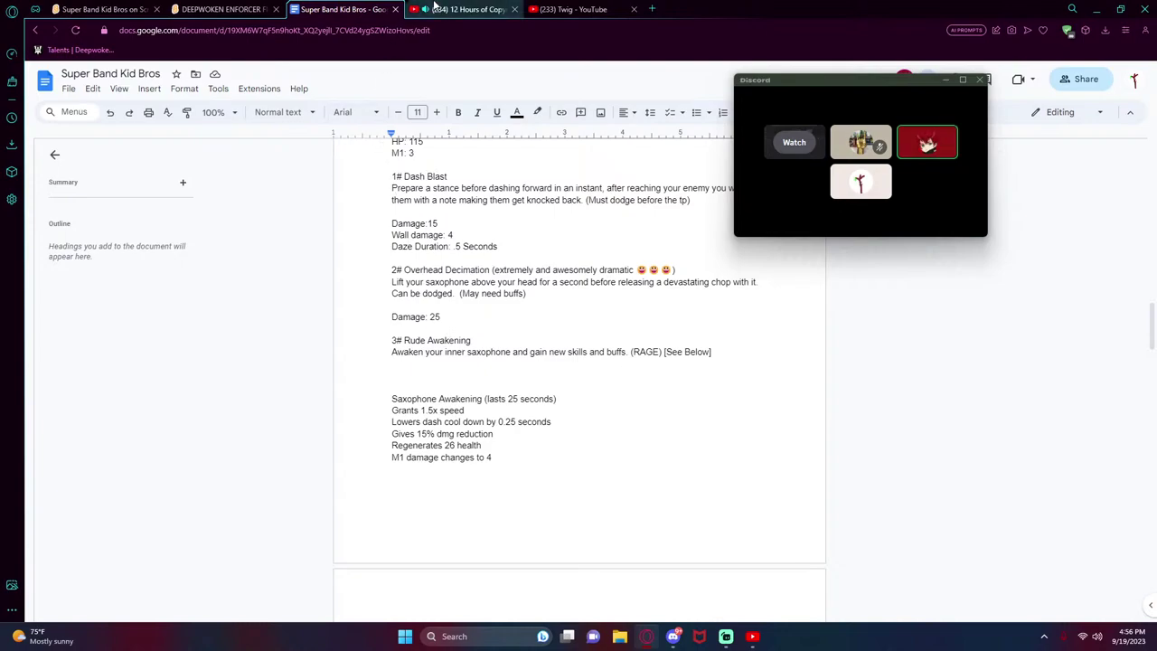
pyautogui.click(221, 9)
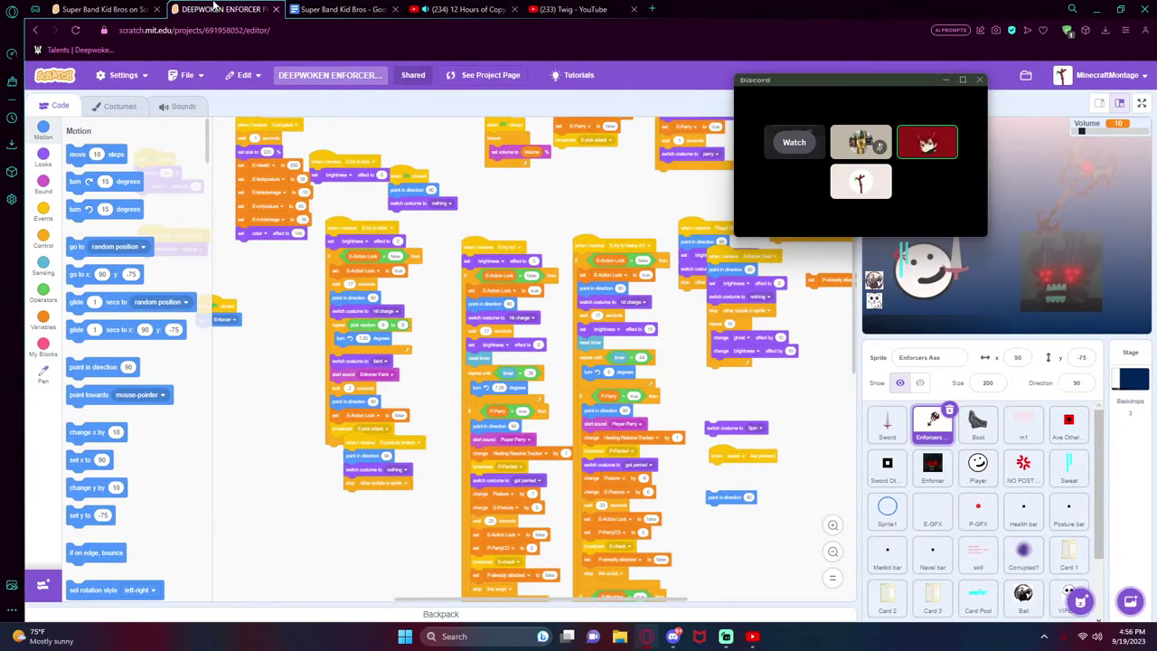
pyautogui.click(334, 8)
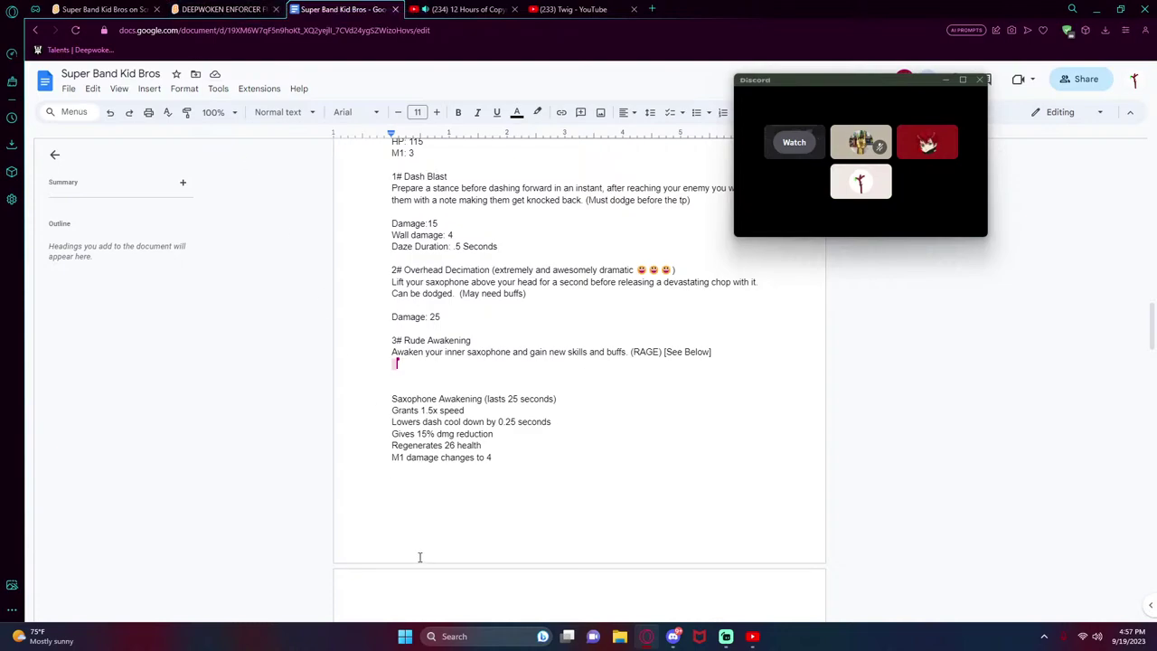
pyautogui.scroll(3, 421, 556)
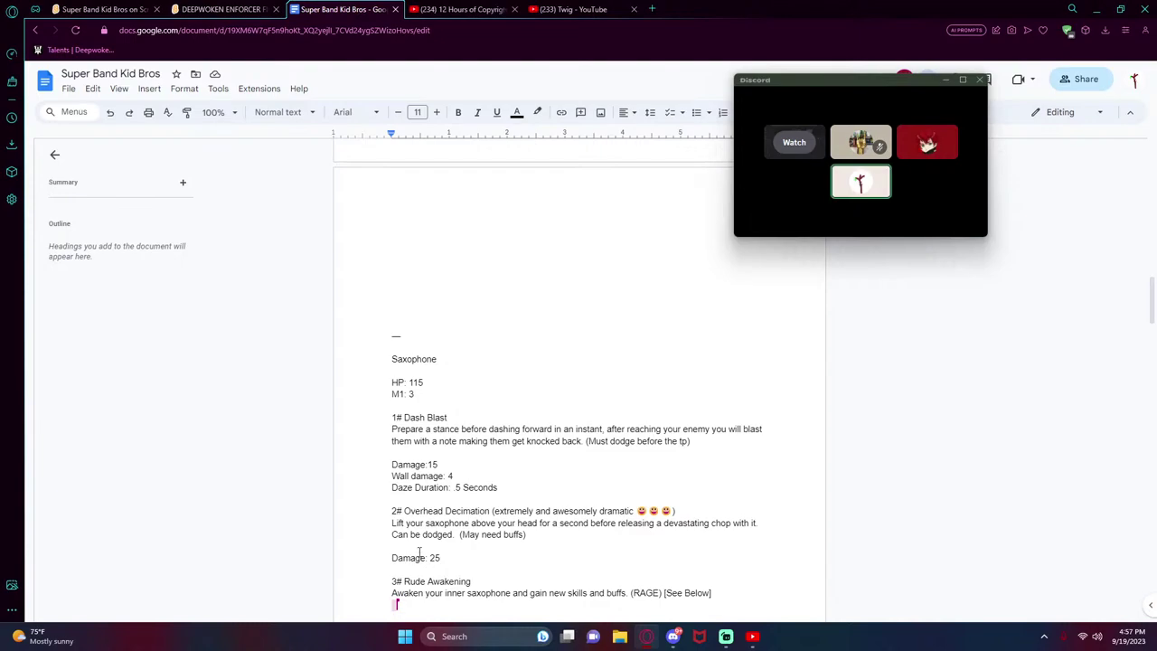
pyautogui.scroll(-1, 421, 527)
# - Close the Twig YouTube page and return to the Super Band Kid Bros project in Scratch
pyautogui.click(222, 9)
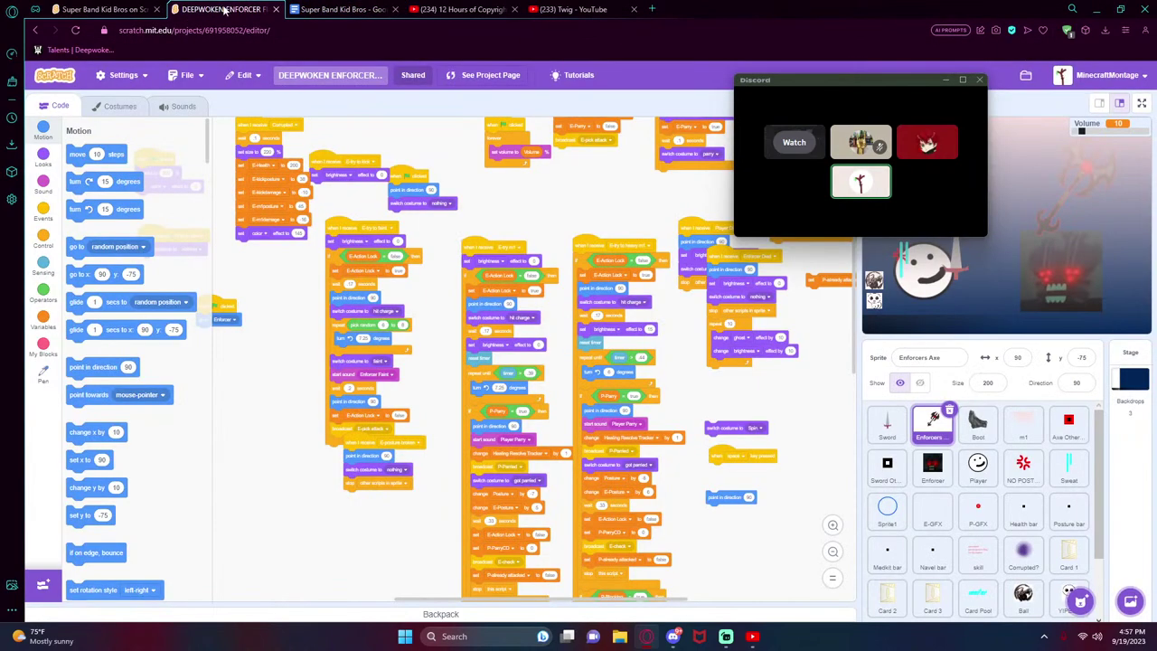
pyautogui.click(418, 9)
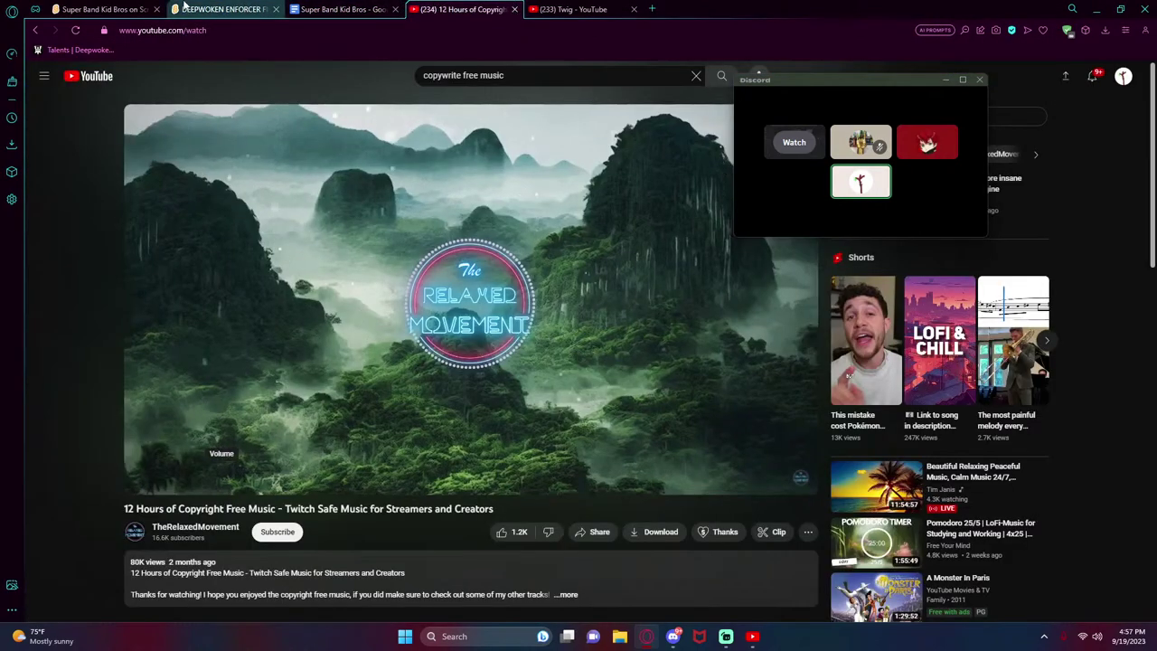
pyautogui.click(634, 9)
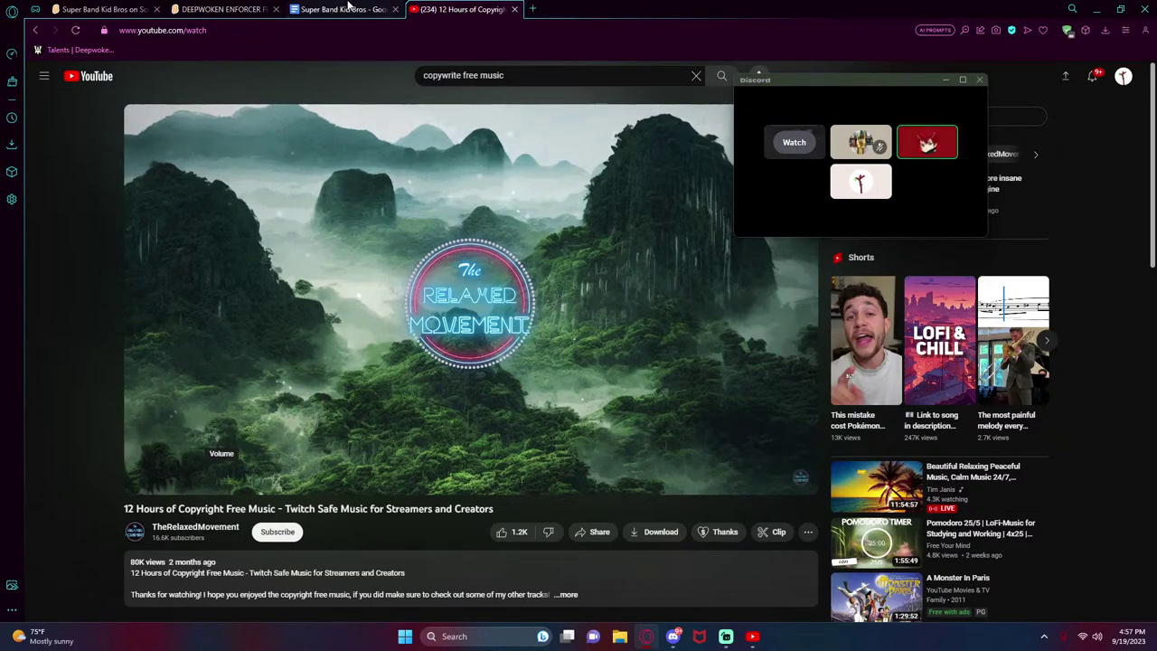
pyautogui.click(102, 9)
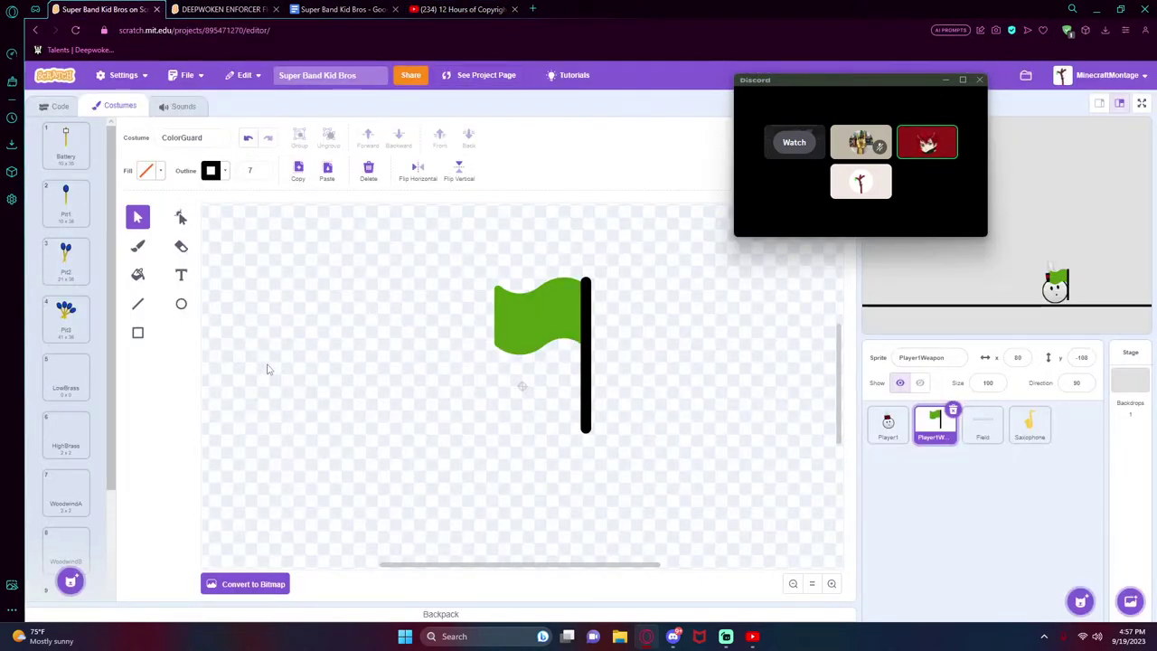
# - Recolor the ColorGuard flag's fill to purple with color 81 and brightness 64
pyautogui.scroll(-3, 102, 420)
pyautogui.scroll(1, 533, 388)
pyautogui.click(539, 400)
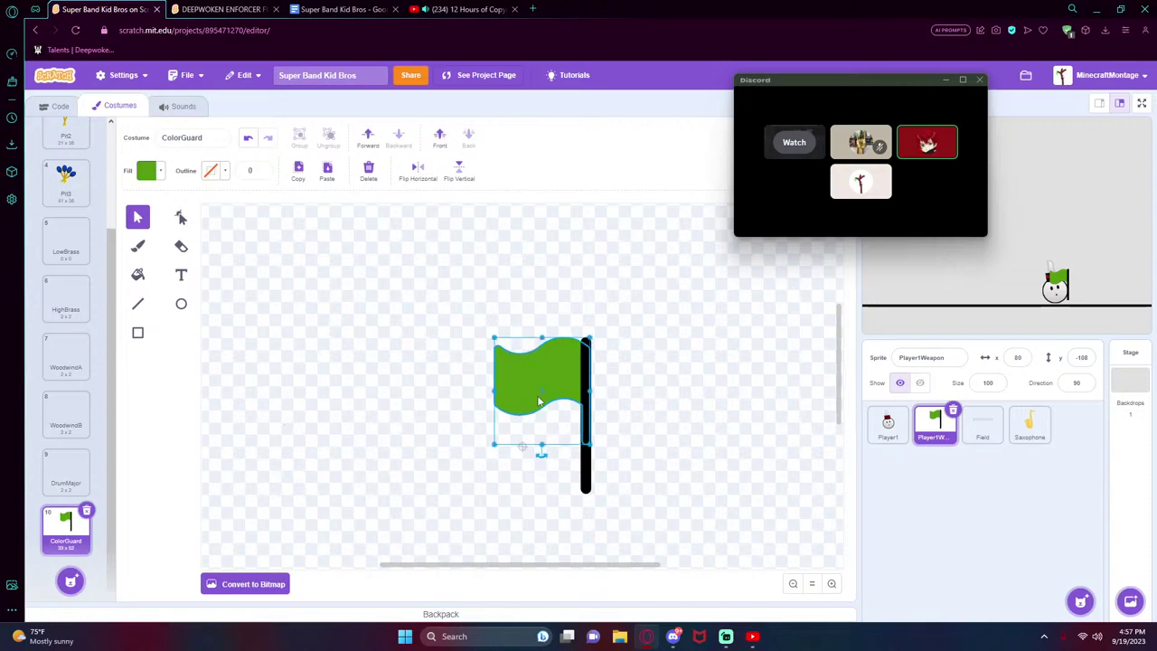
pyautogui.click(159, 171)
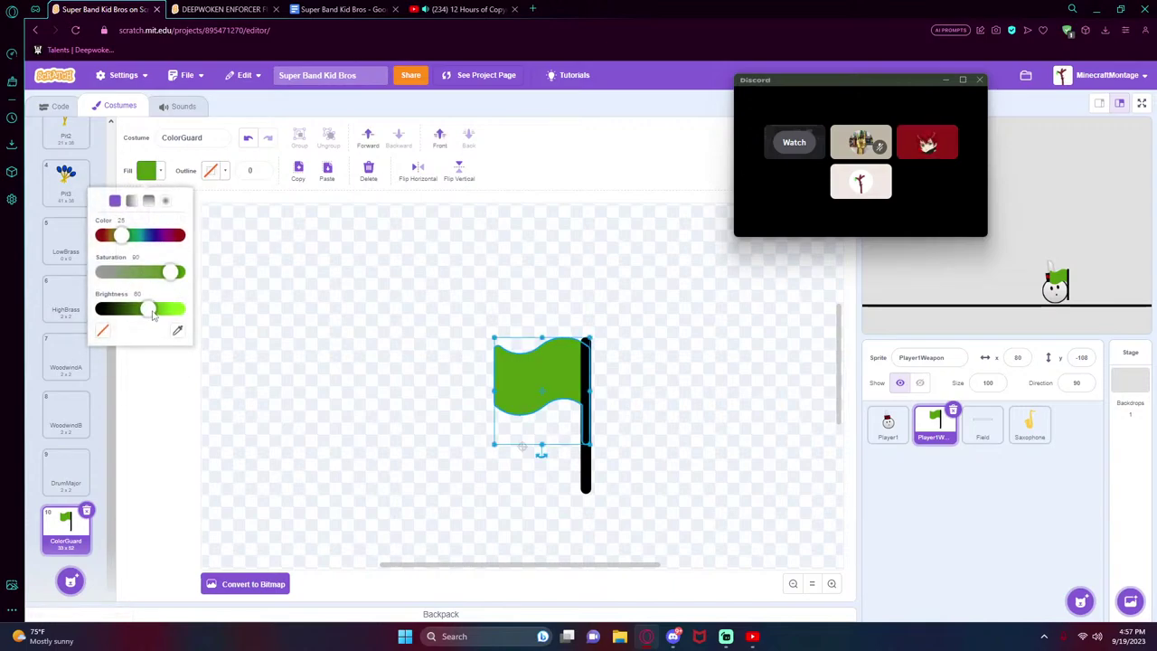
pyautogui.moveTo(152, 312)
pyautogui.mouseDown()
pyautogui.moveTo(176, 312)
pyautogui.moveTo(152, 311)
pyautogui.mouseUp()
pyautogui.moveTo(121, 235); pyautogui.dragTo(164, 253)
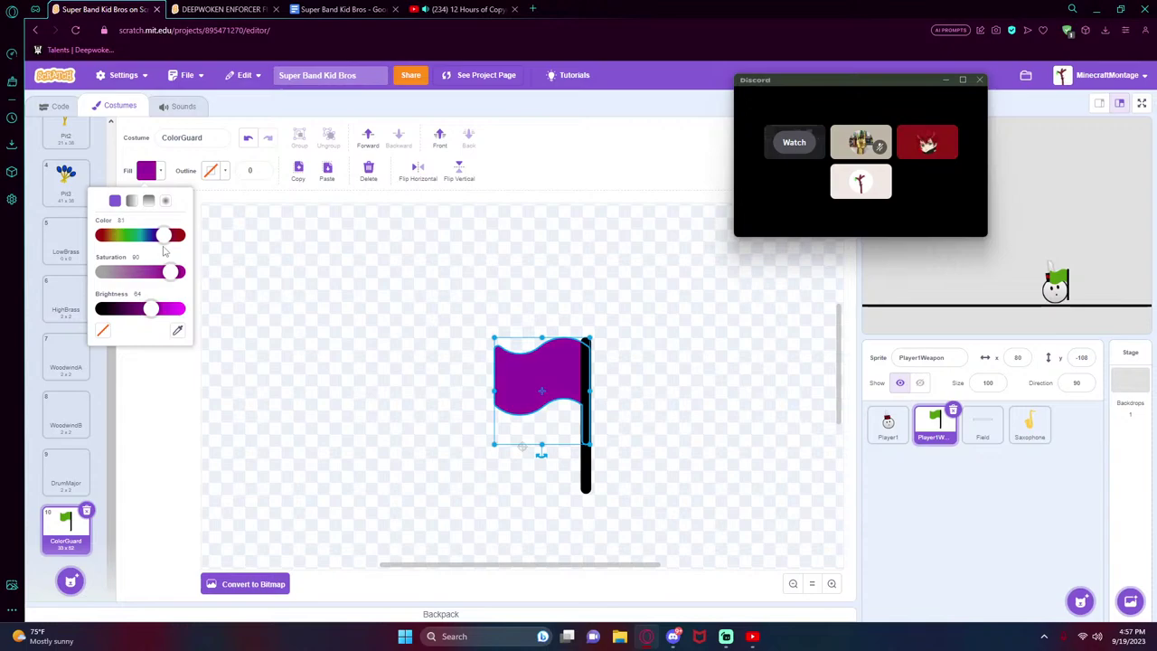
pyautogui.click(361, 335)
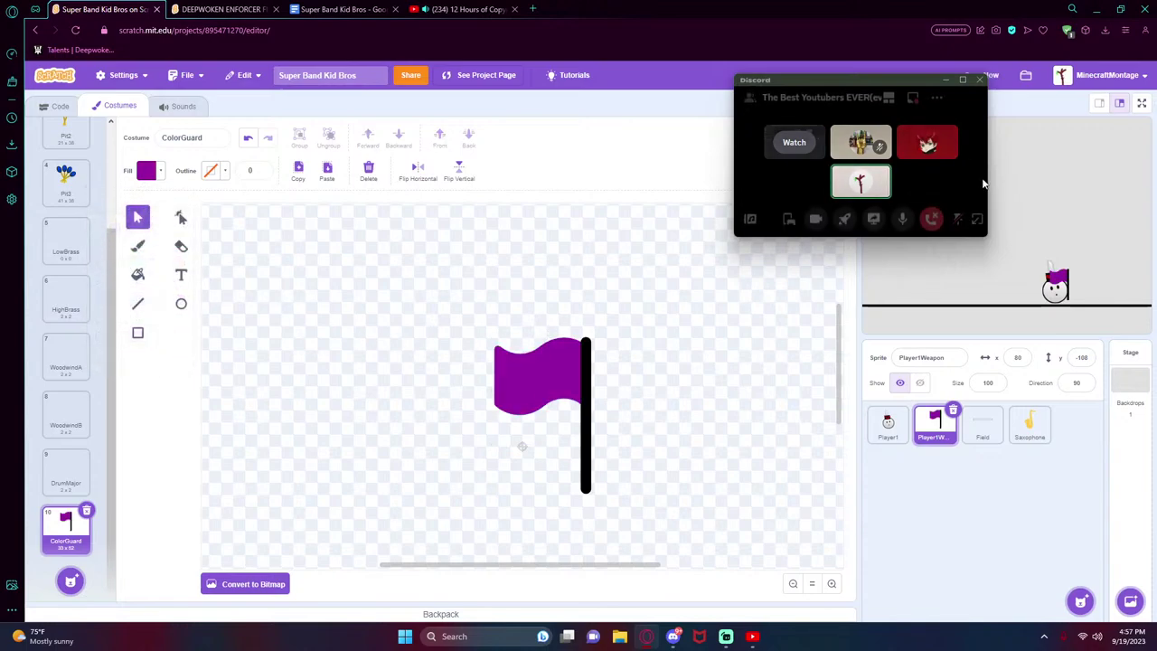
pyautogui.click(506, 380)
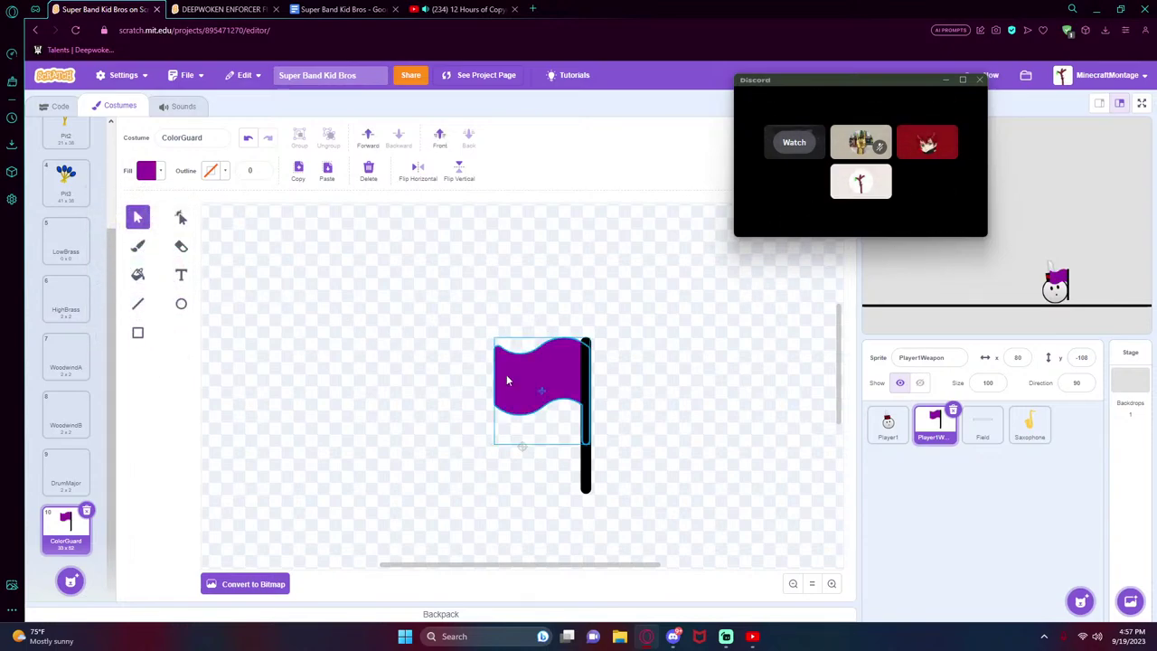
# - Apply a vertical purple-to-blue gradient fill to the ColorGuard flag
pyautogui.click(146, 170)
pyautogui.click(153, 200)
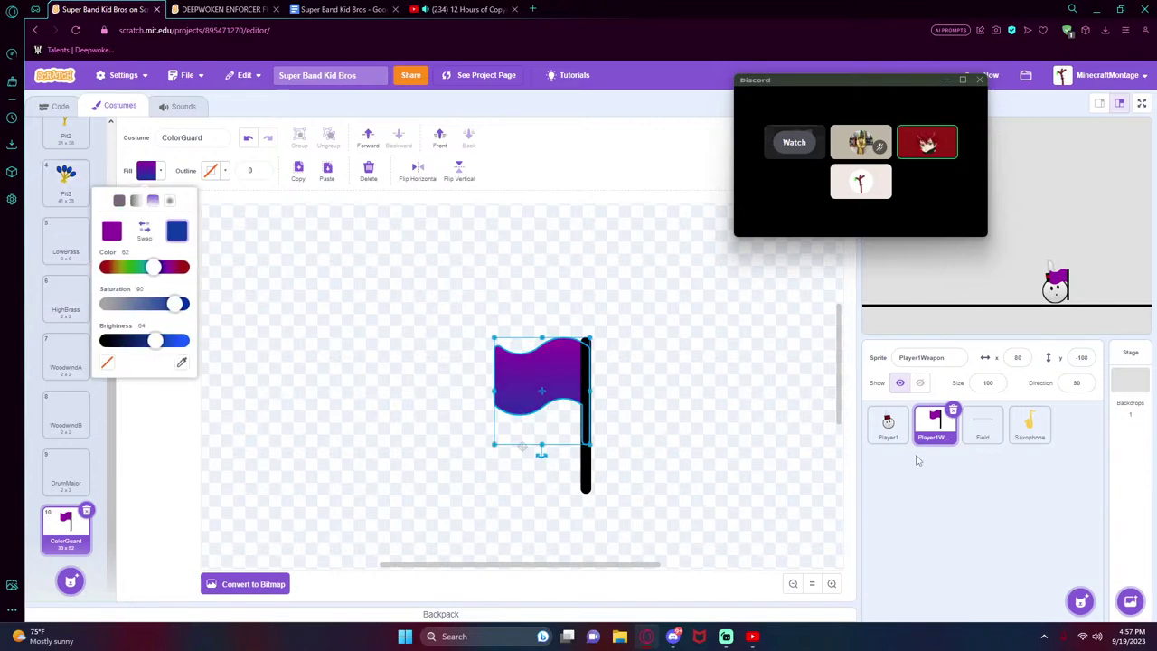
# - Pick up the red from the hat in Player1's WoodwindA costume and fill Player1Weapon's ColorGuard flag with it
pyautogui.click(888, 423)
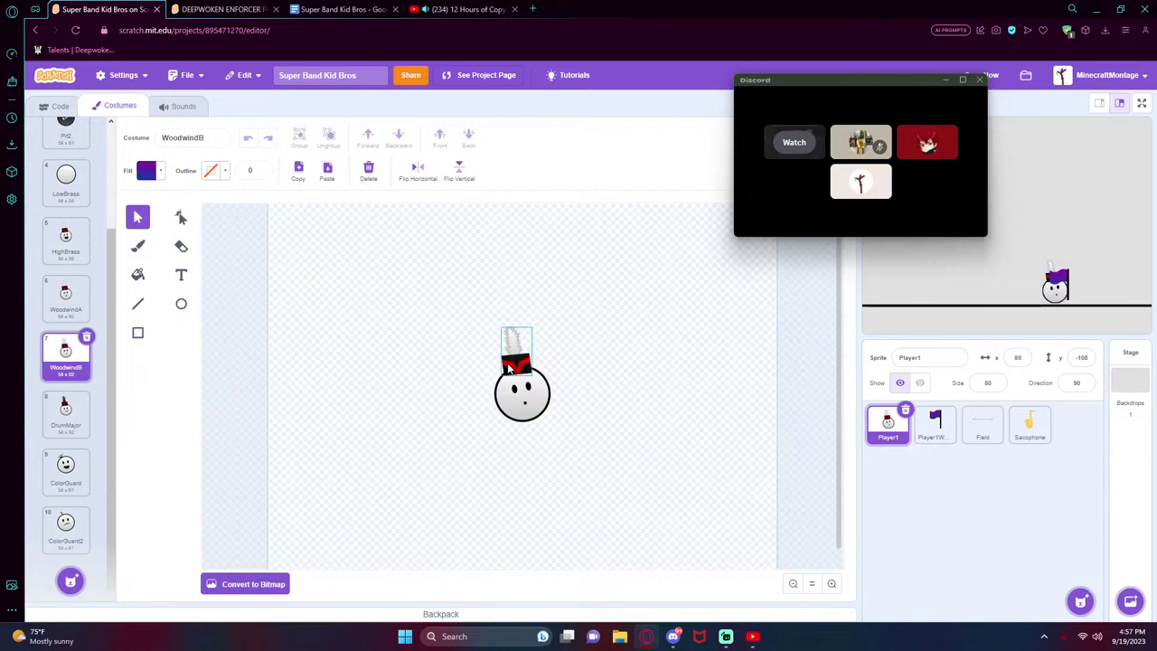
pyautogui.click(66, 298)
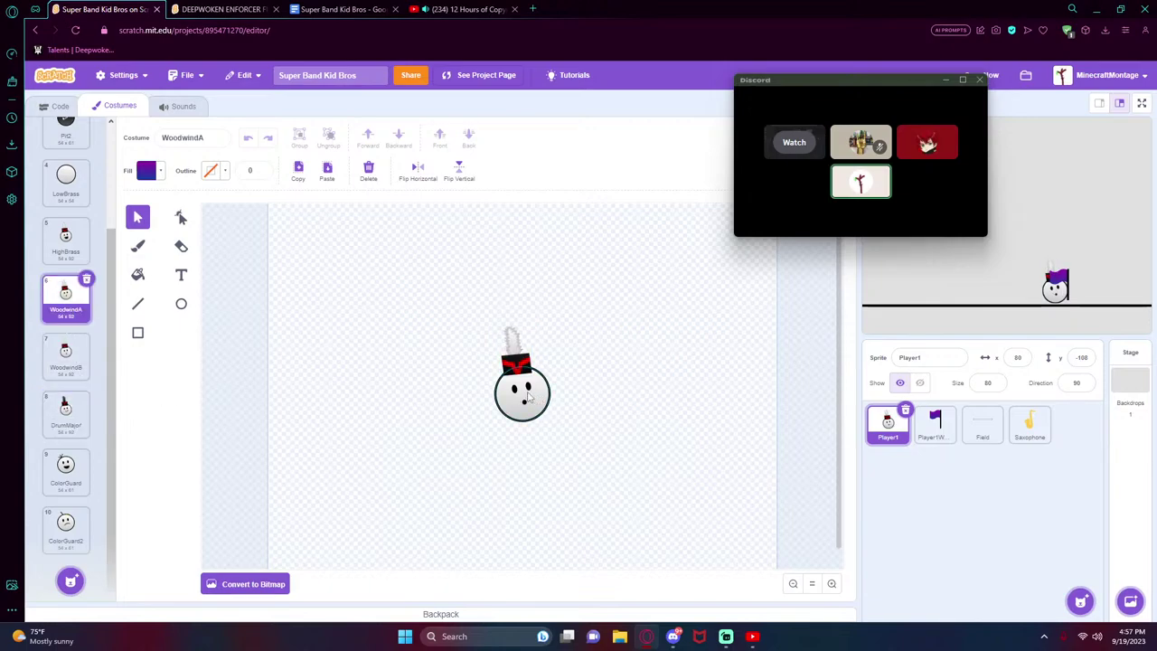
pyautogui.click(514, 360)
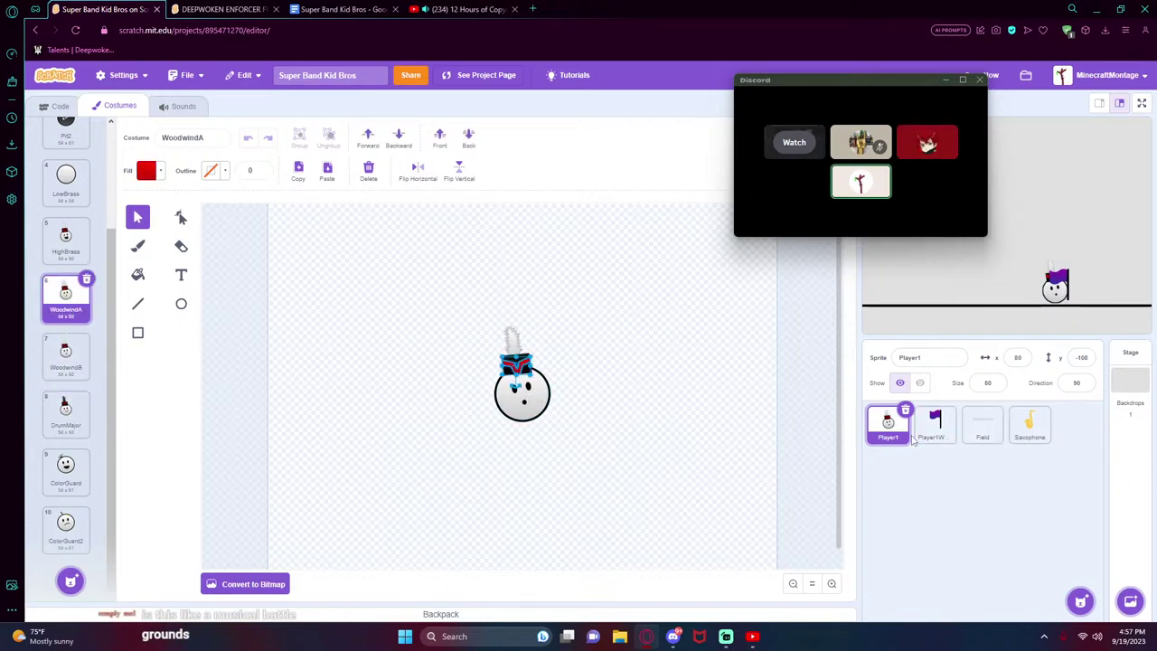
pyautogui.click(935, 423)
pyautogui.click(138, 274)
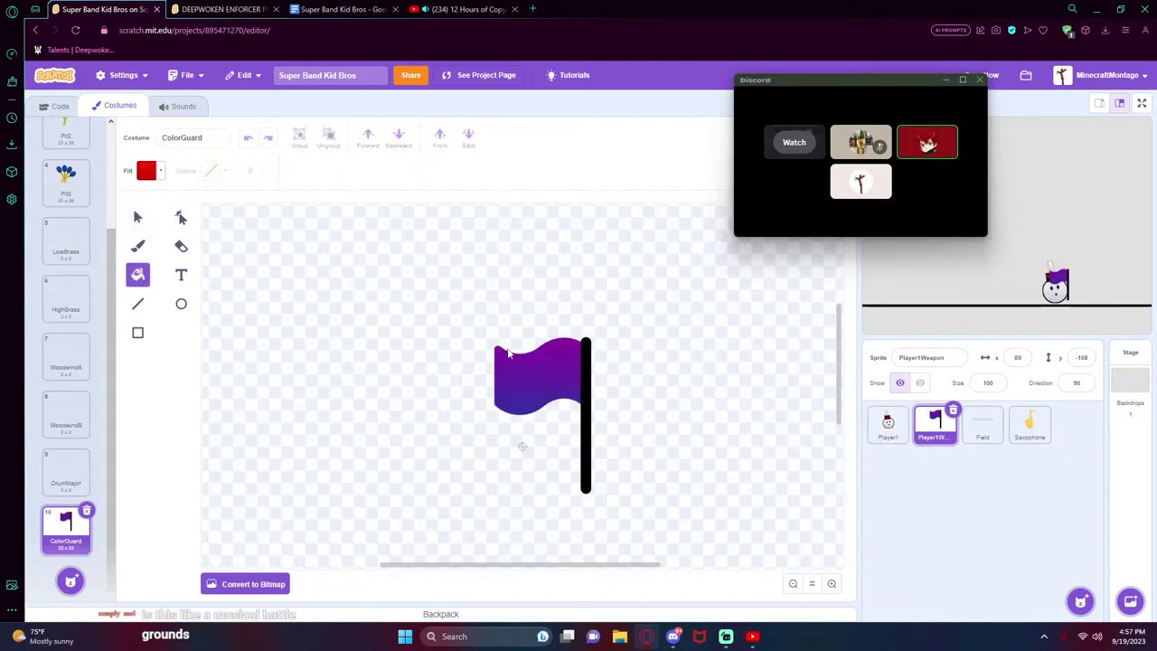
pyautogui.click(508, 354)
pyautogui.click(137, 218)
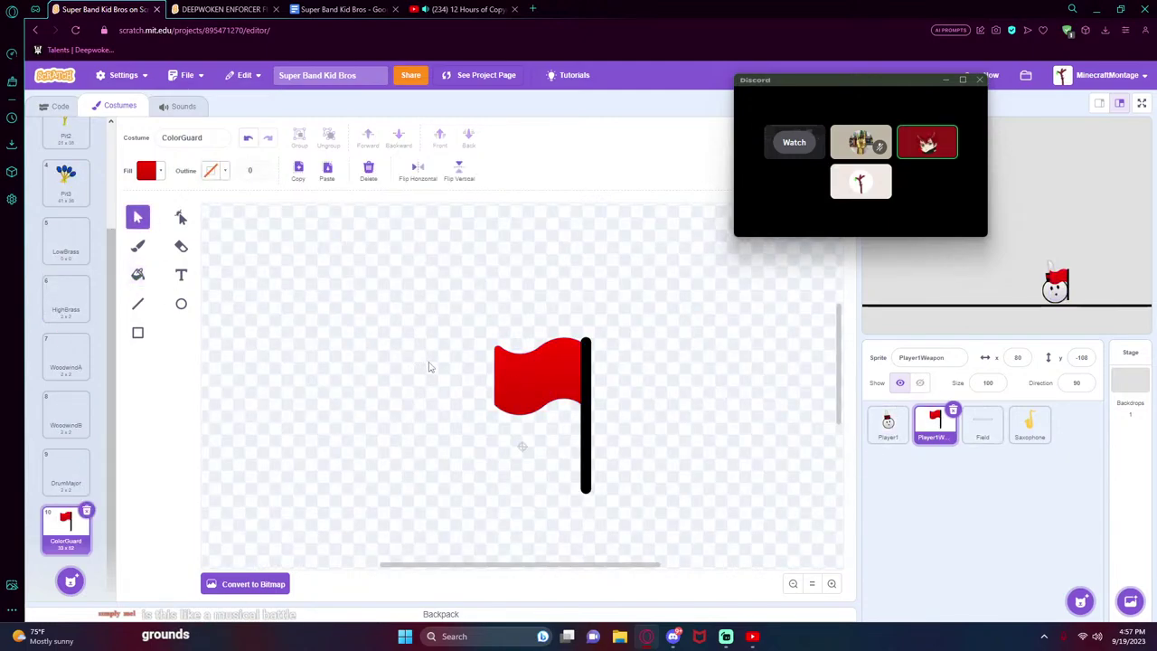
# - Darken the second color of the flag's vertical red gradient to brightness 45
pyautogui.click(511, 382)
pyautogui.click(150, 174)
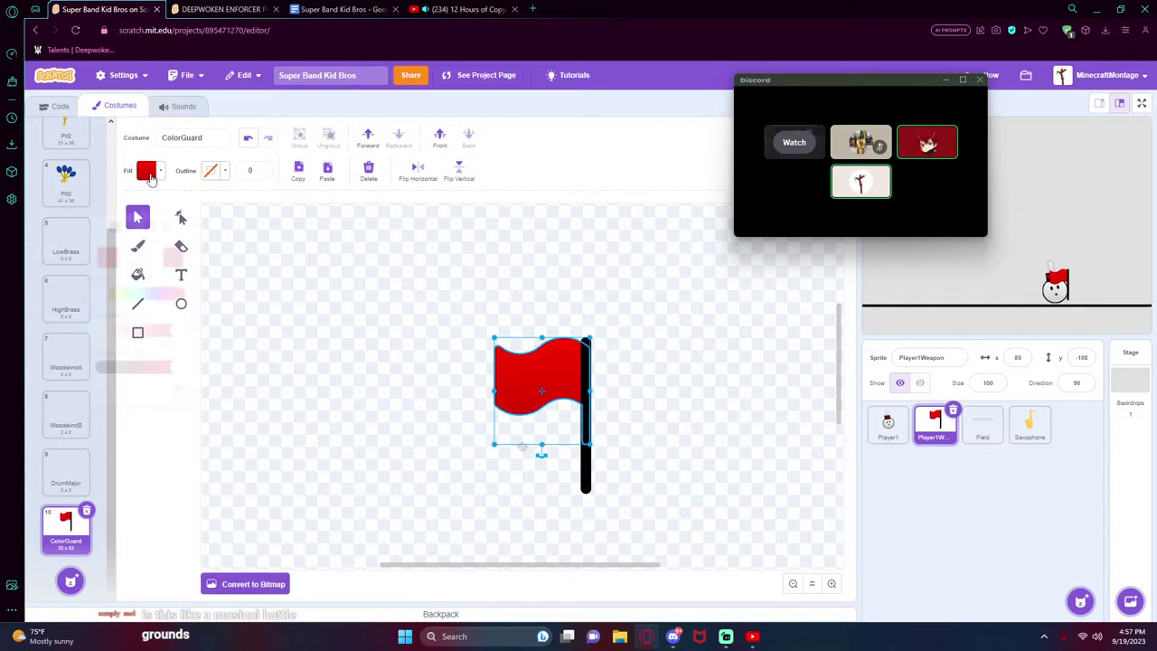
pyautogui.moveTo(178, 340); pyautogui.dragTo(136, 340)
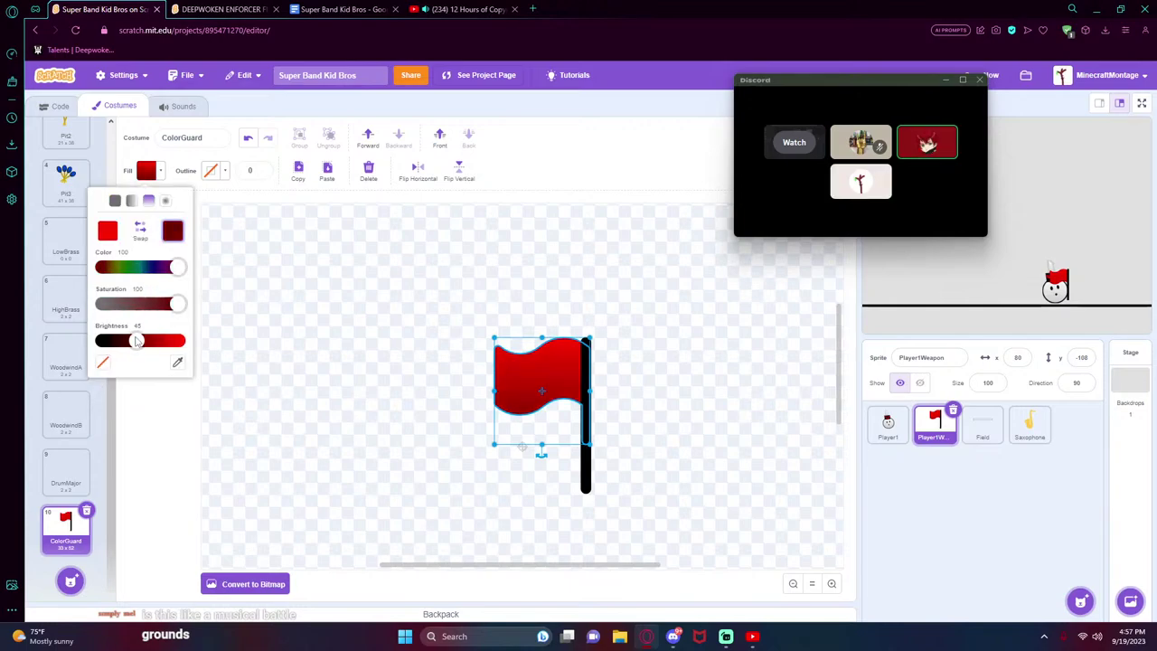
pyautogui.click(336, 381)
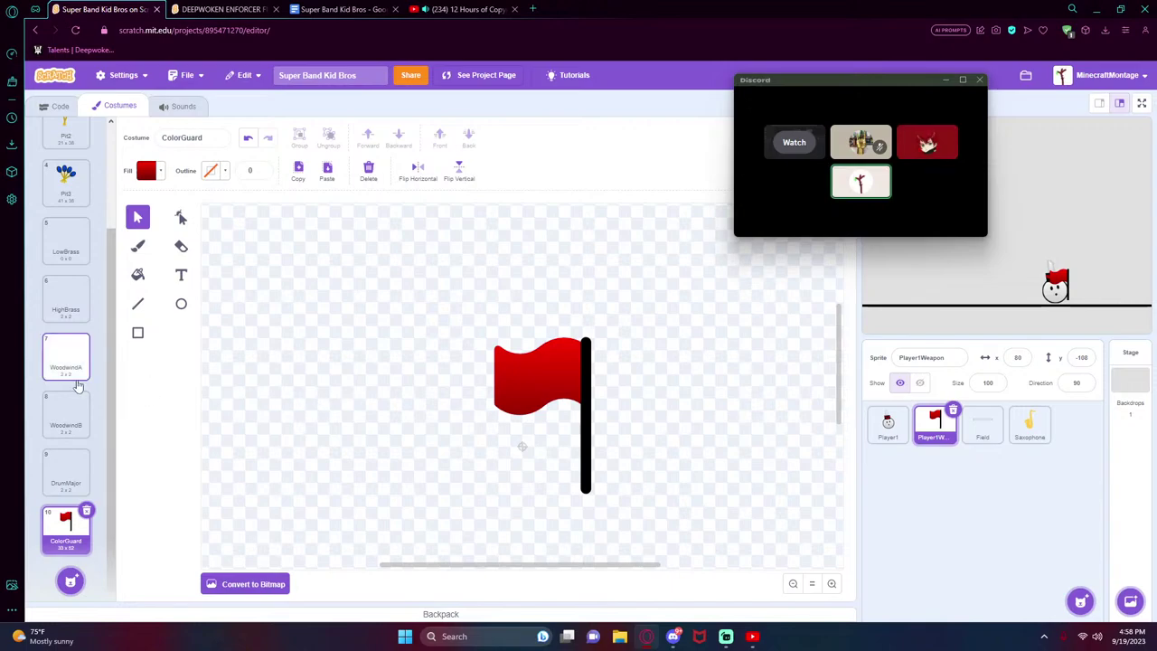
# - Look through Player1Weapon's costumes and open the empty DrumMajor costume
pyautogui.click(67, 470)
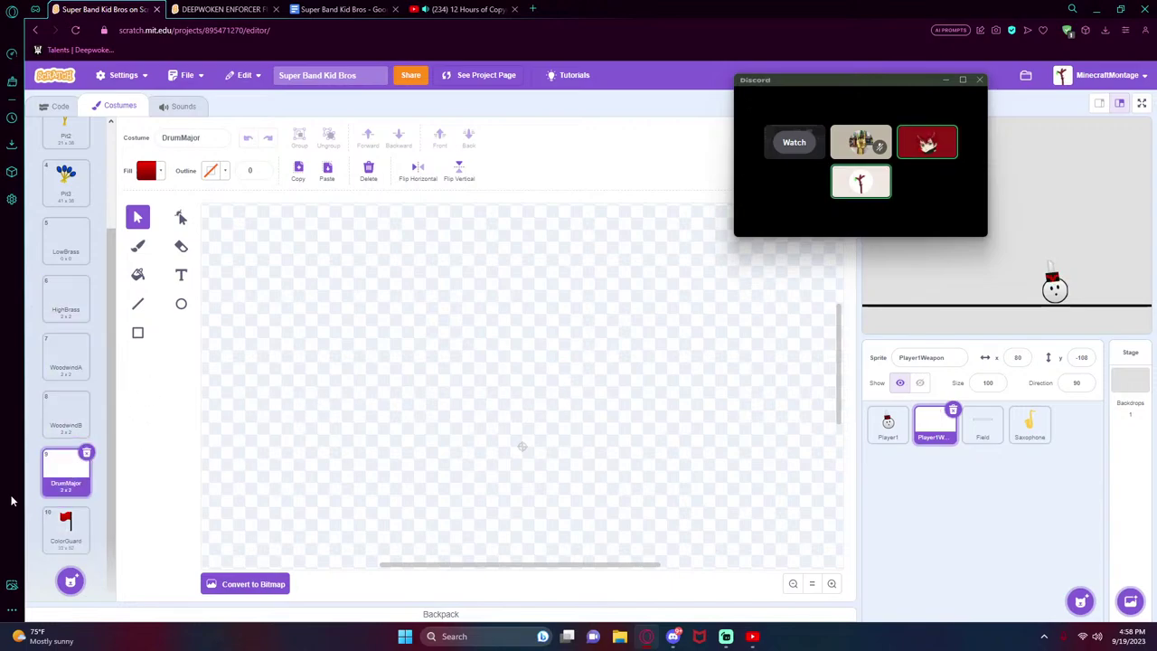
pyautogui.click(47, 518)
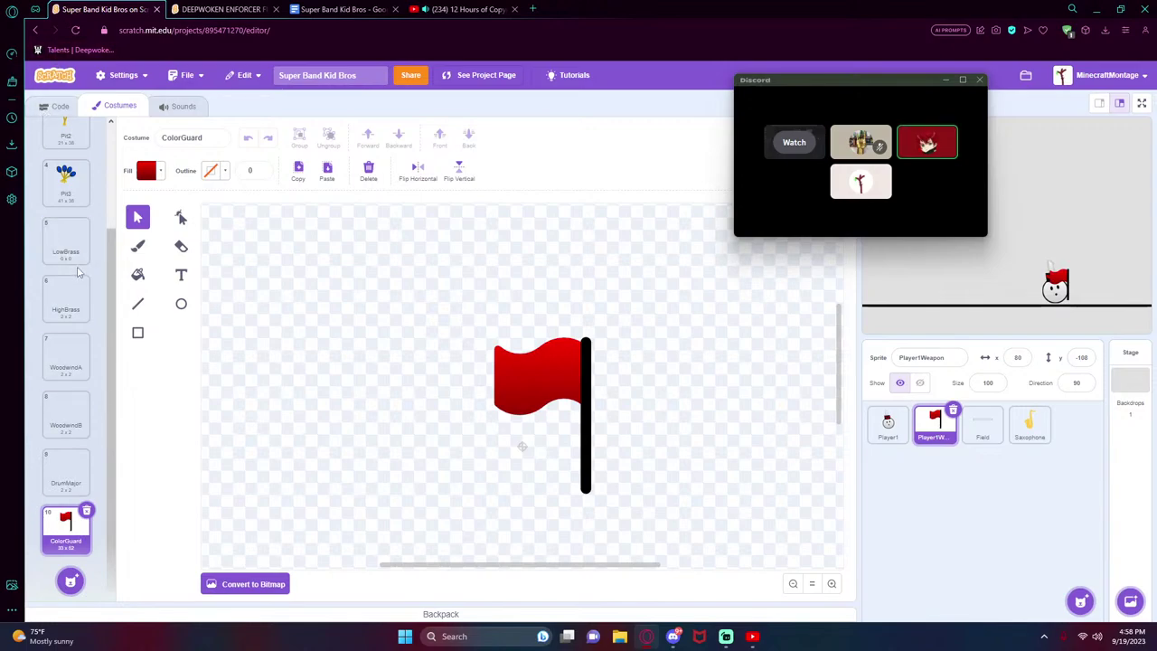
pyautogui.scroll(2, 70, 253)
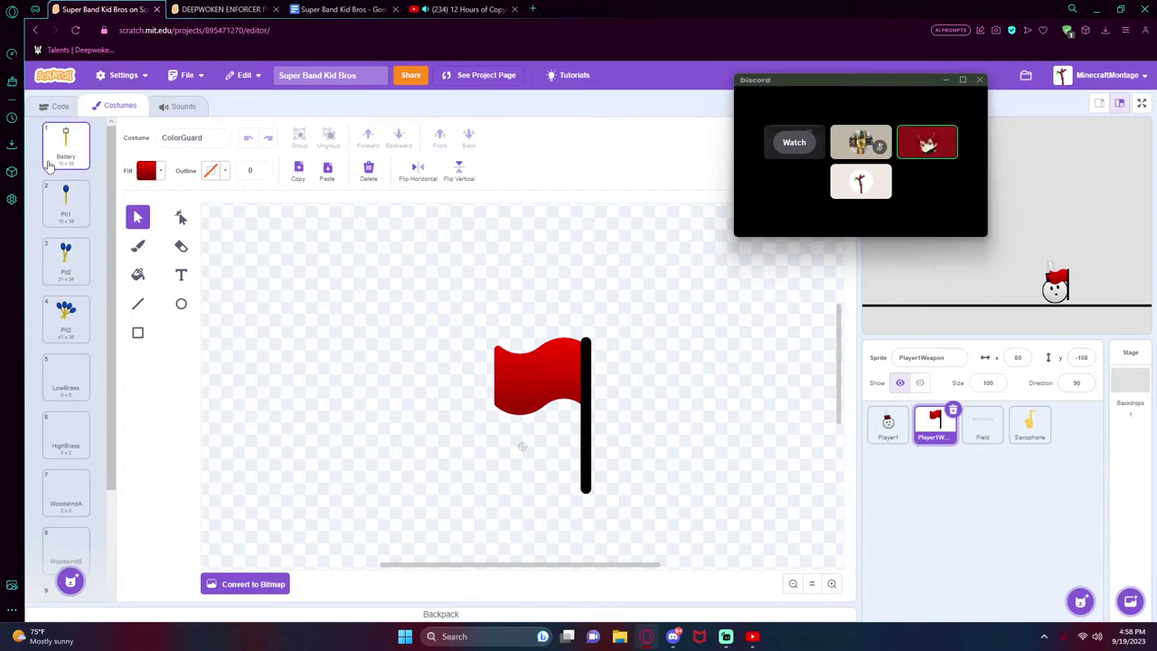
pyautogui.scroll(-2, 56, 162)
pyautogui.click(65, 472)
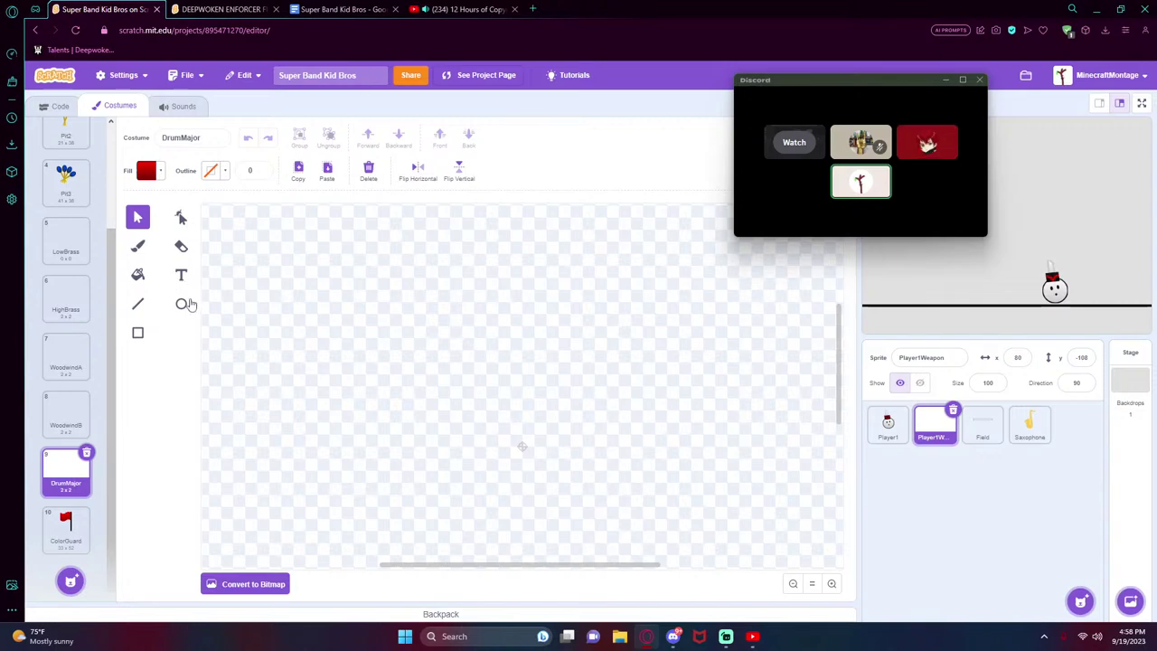
# - Try sketching the DrumMajor weapon with short black lines of width 1, and delete the drawn lines
pyautogui.click(139, 312)
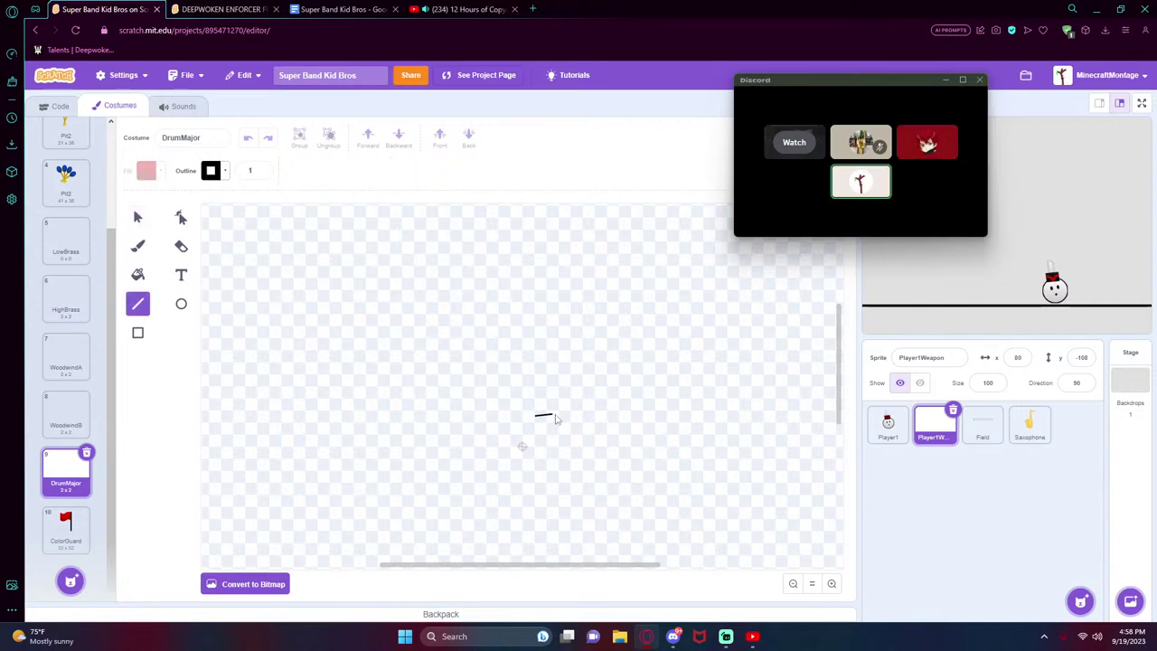
pyautogui.moveTo(555, 418)
pyautogui.mouseDown()
pyautogui.moveTo(569, 416)
pyautogui.moveTo(564, 436)
pyautogui.moveTo(588, 436)
pyautogui.moveTo(576, 442)
pyautogui.moveTo(586, 455)
pyautogui.moveTo(578, 444)
pyautogui.mouseUp()
pyautogui.hotkey('ctrl', 'z')
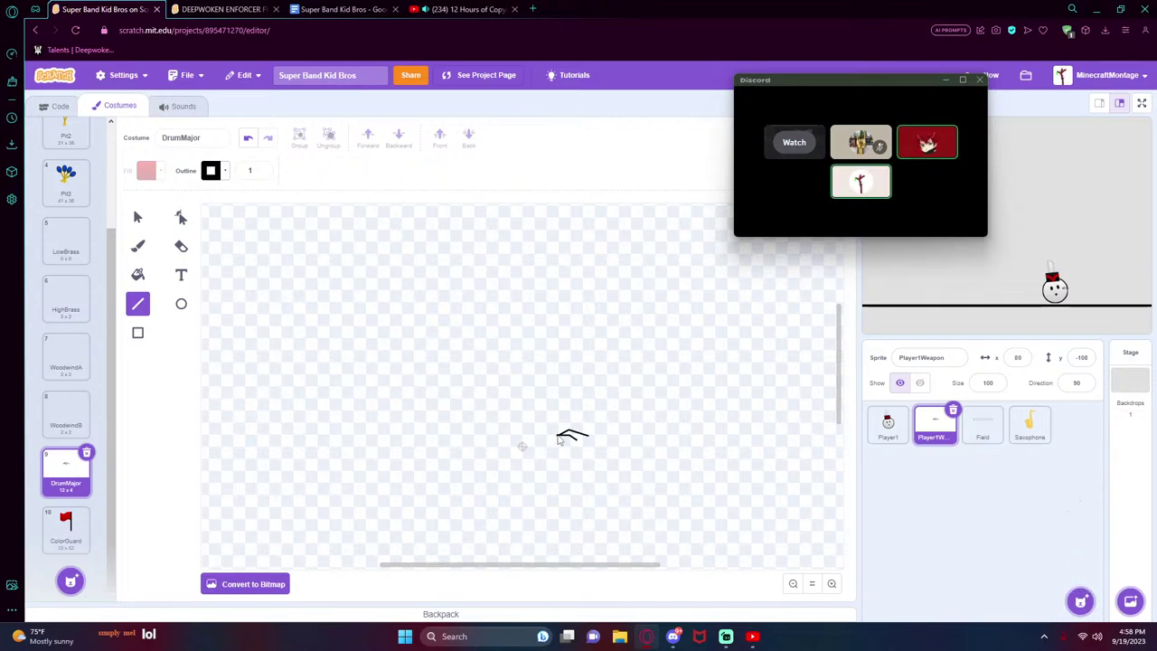
pyautogui.moveTo(559, 438)
pyautogui.mouseDown()
pyautogui.moveTo(578, 446)
pyautogui.moveTo(575, 474)
pyautogui.moveTo(543, 444)
pyautogui.moveTo(362, 372)
pyautogui.moveTo(440, 380)
pyautogui.moveTo(544, 470)
pyautogui.mouseUp()
pyautogui.click(137, 217)
pyautogui.moveTo(450, 344); pyautogui.dragTo(630, 554)
pyautogui.press('Delete')
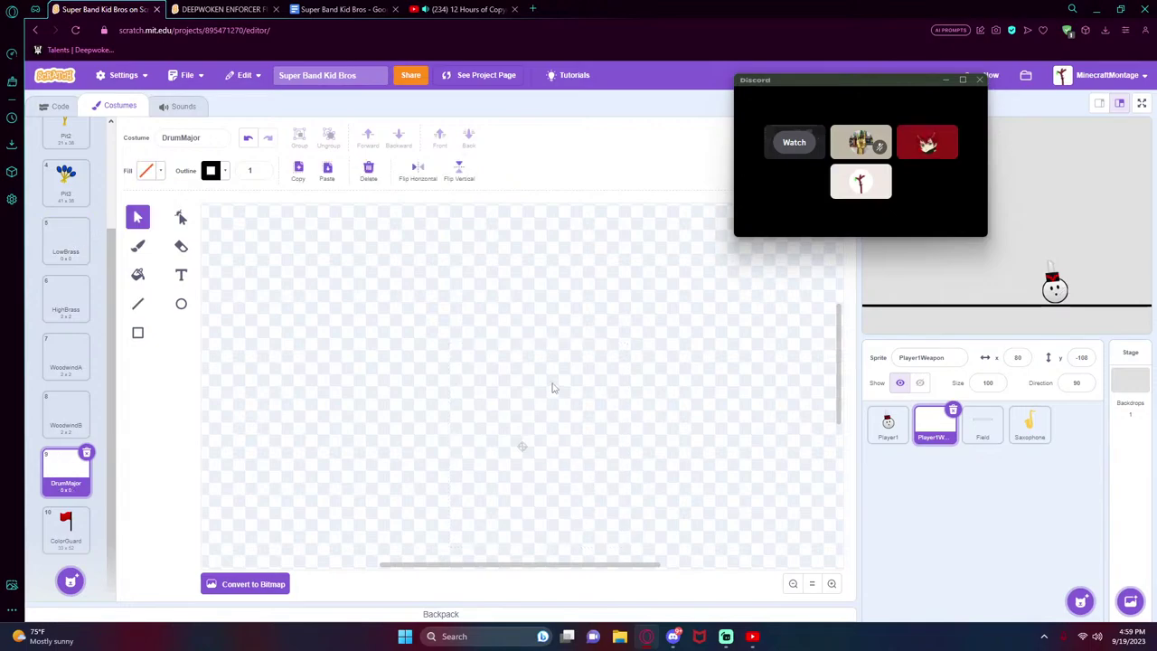
pyautogui.click(138, 304)
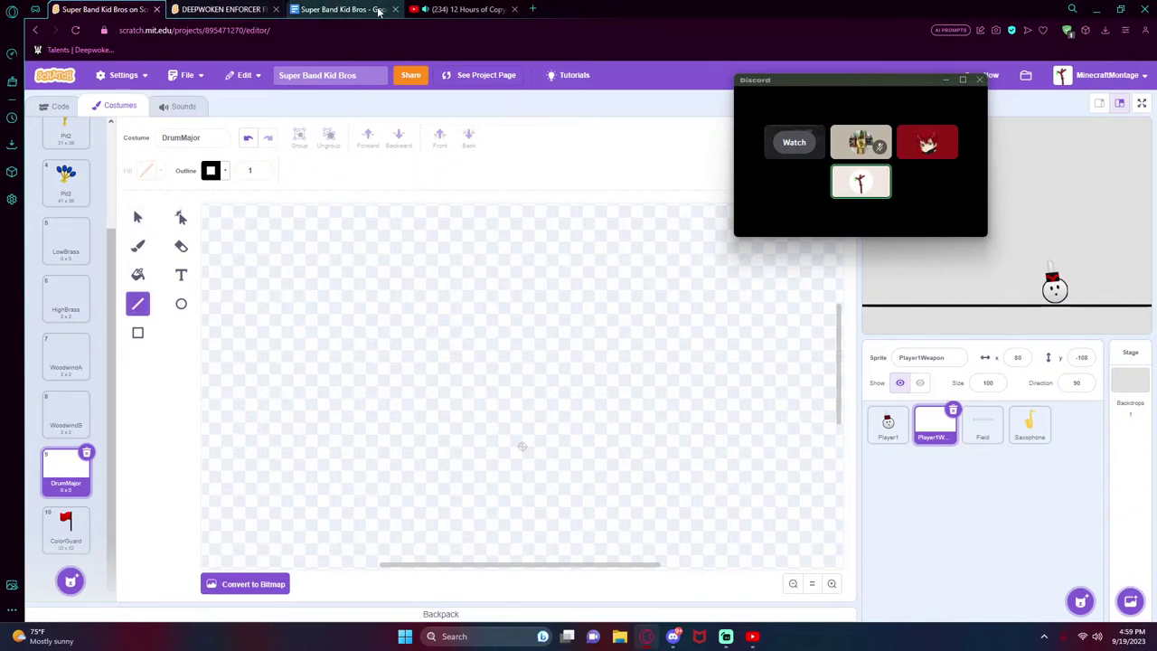
pyautogui.click(254, 7)
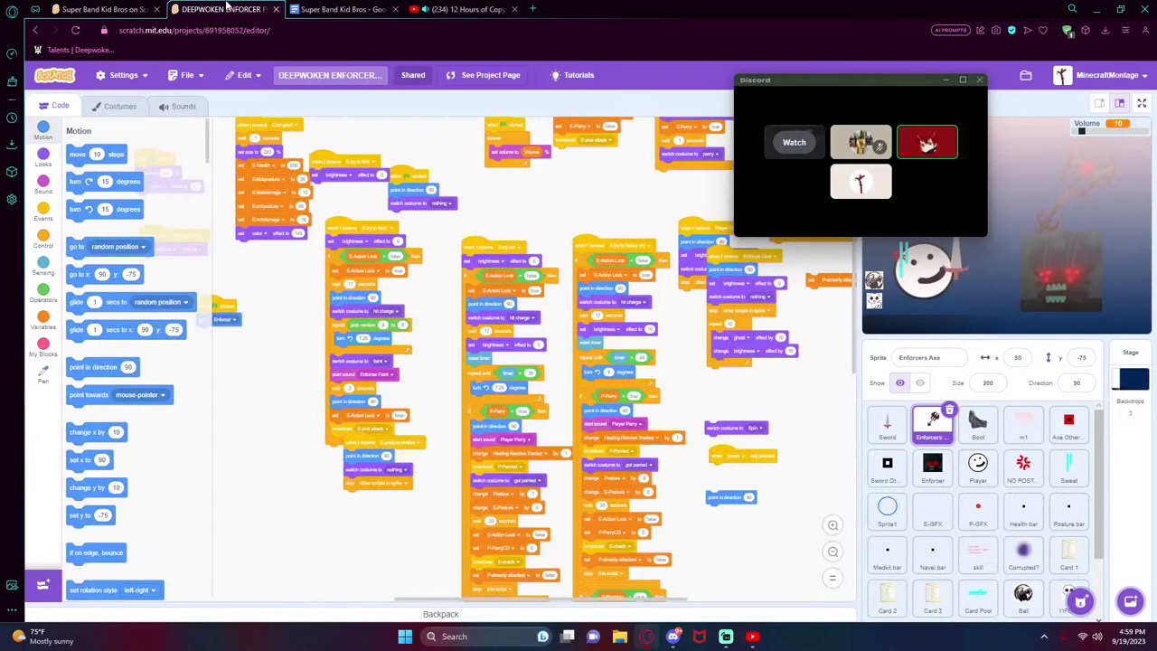
pyautogui.click(113, 7)
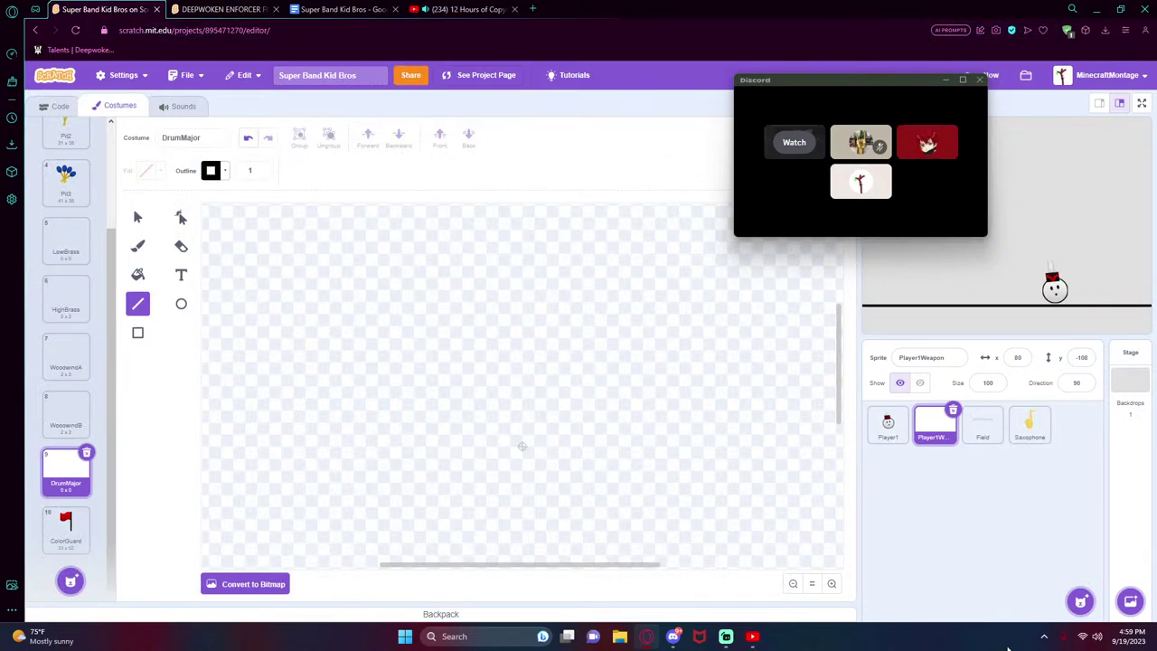
# - Search the sprite library for "glov", clear the search and add the Andie sprite to the project
pyautogui.click(1129, 601)
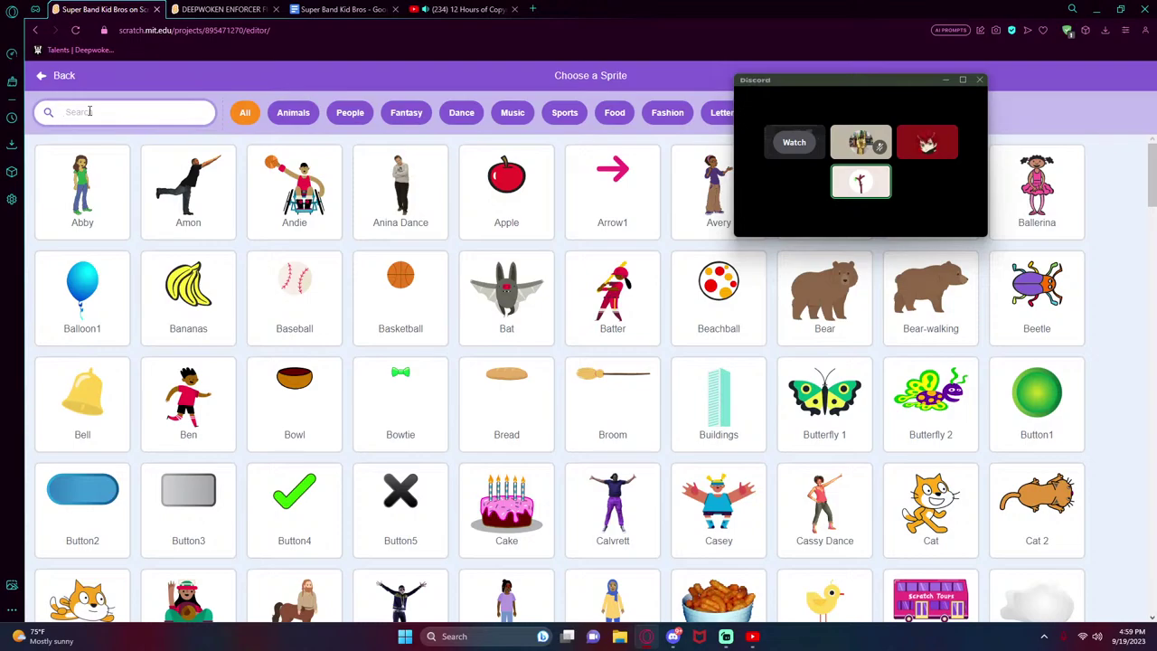
pyautogui.write('glov')
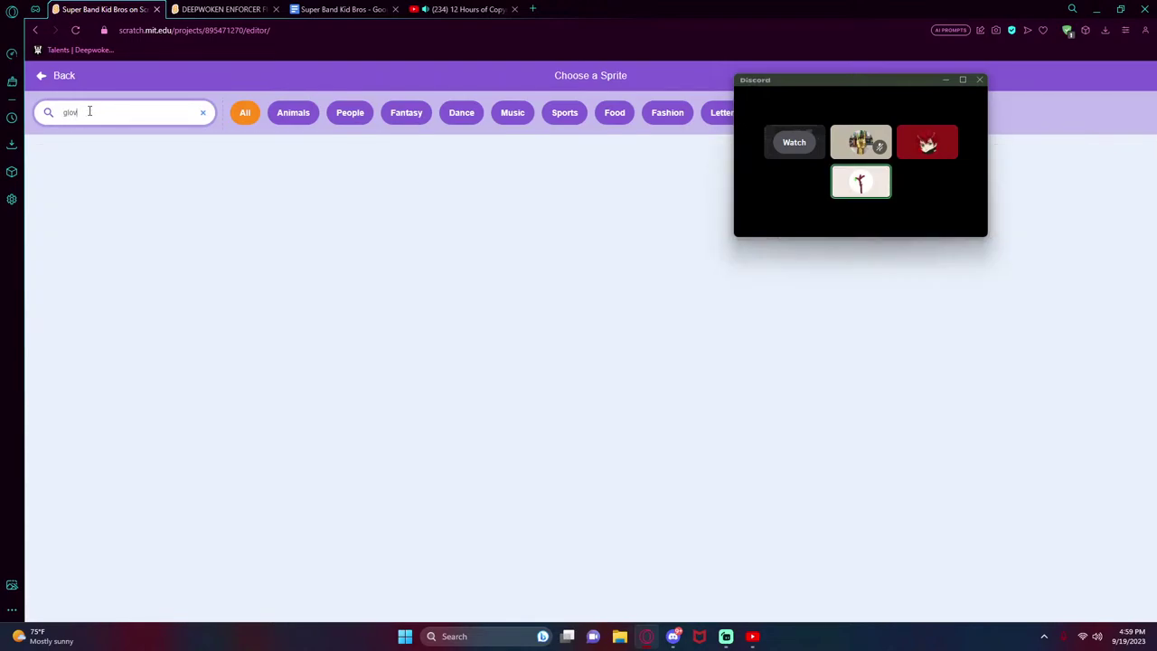
pyautogui.press('BackSpace')
pyautogui.press('BackSpace')
pyautogui.press('BackSpace')
pyautogui.press('BackSpace')
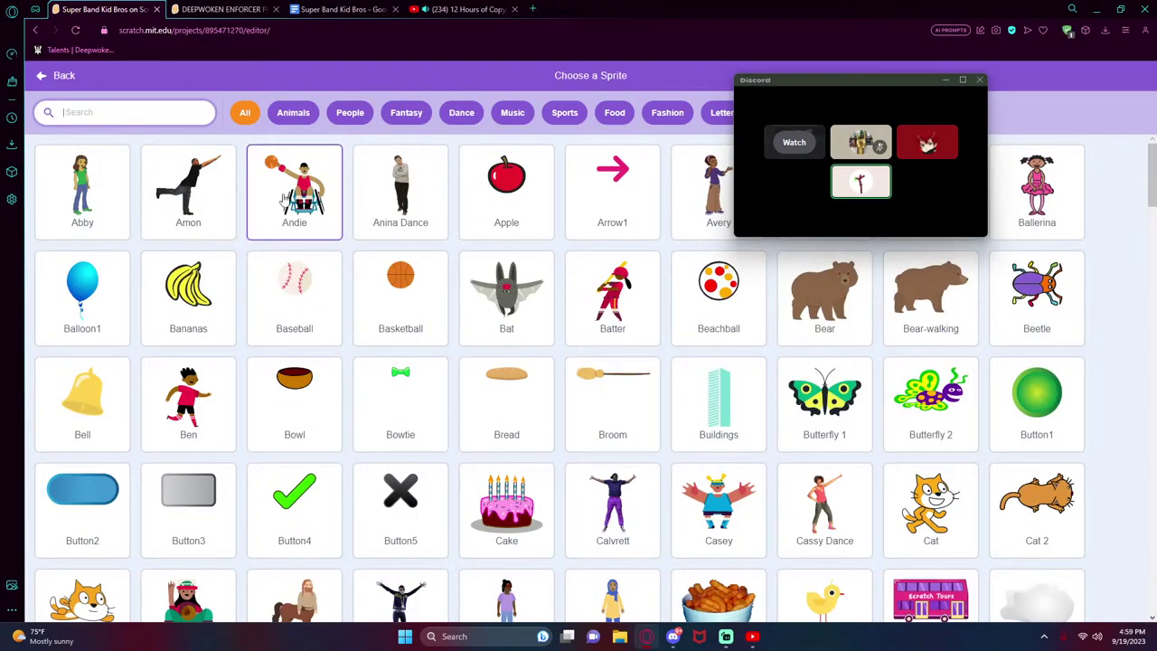
pyautogui.press('Escape')
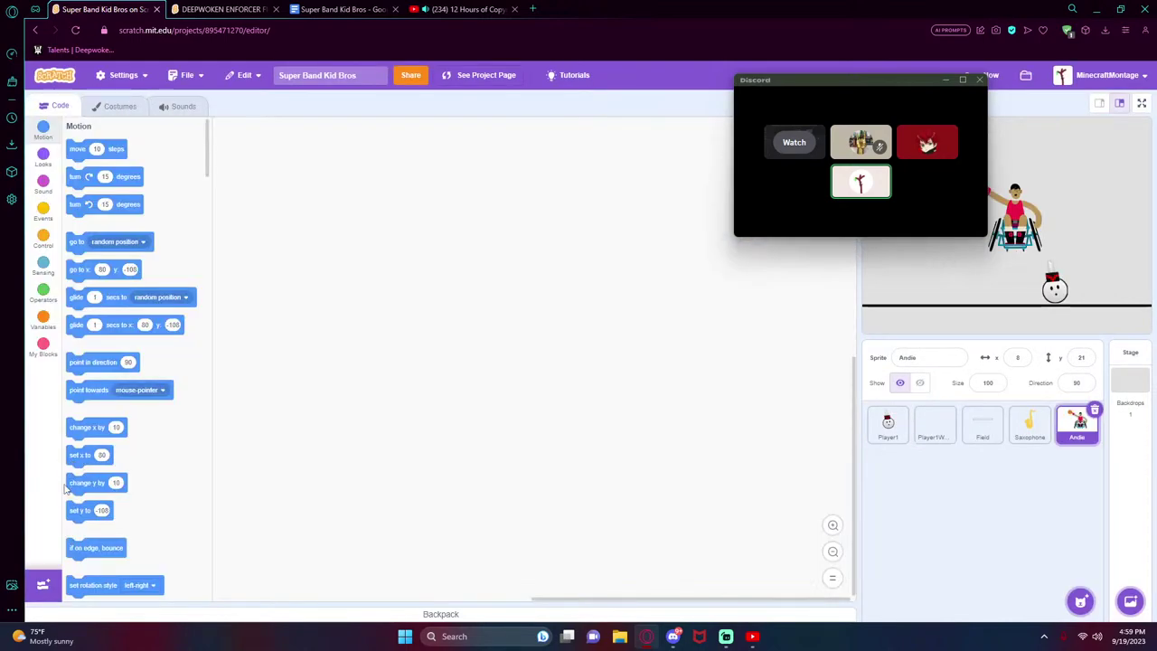
# - Open Andie's andie-b costume and convert it to bitmap for area selection
pyautogui.click(115, 107)
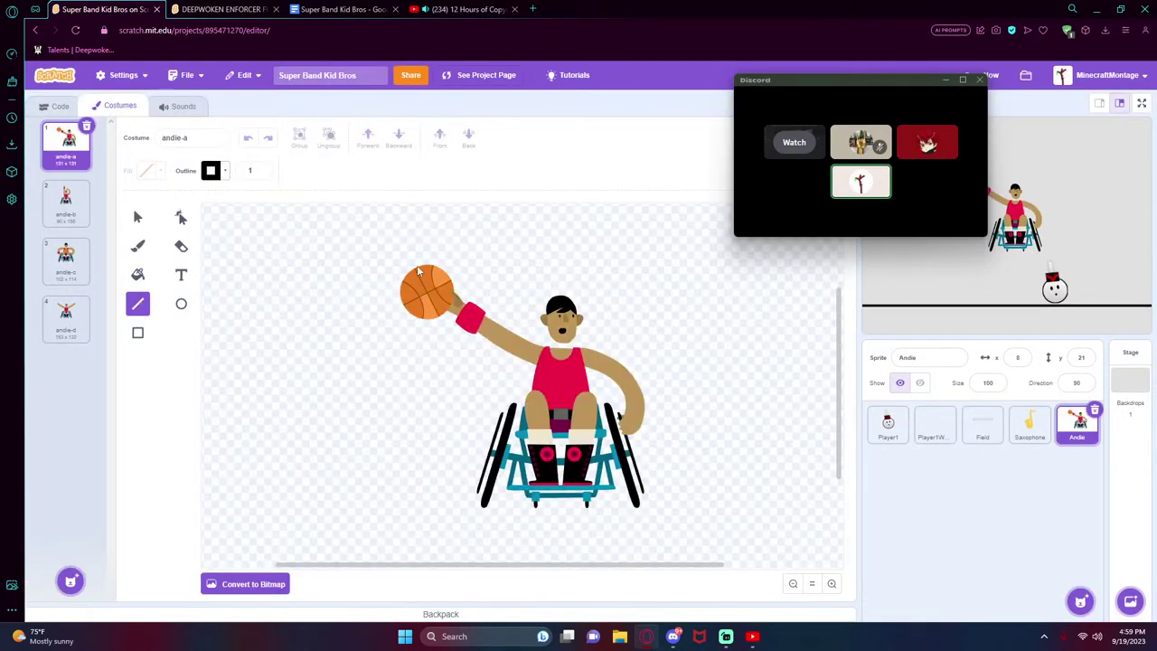
pyautogui.moveTo(433, 289); pyautogui.dragTo(408, 298)
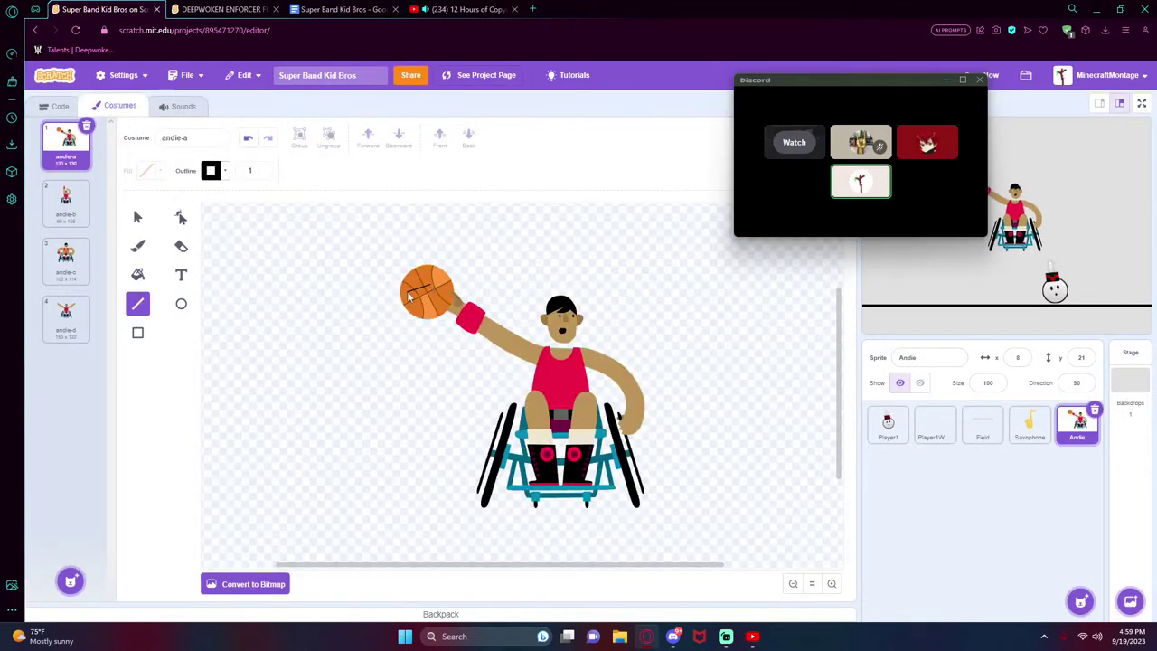
pyautogui.click(76, 200)
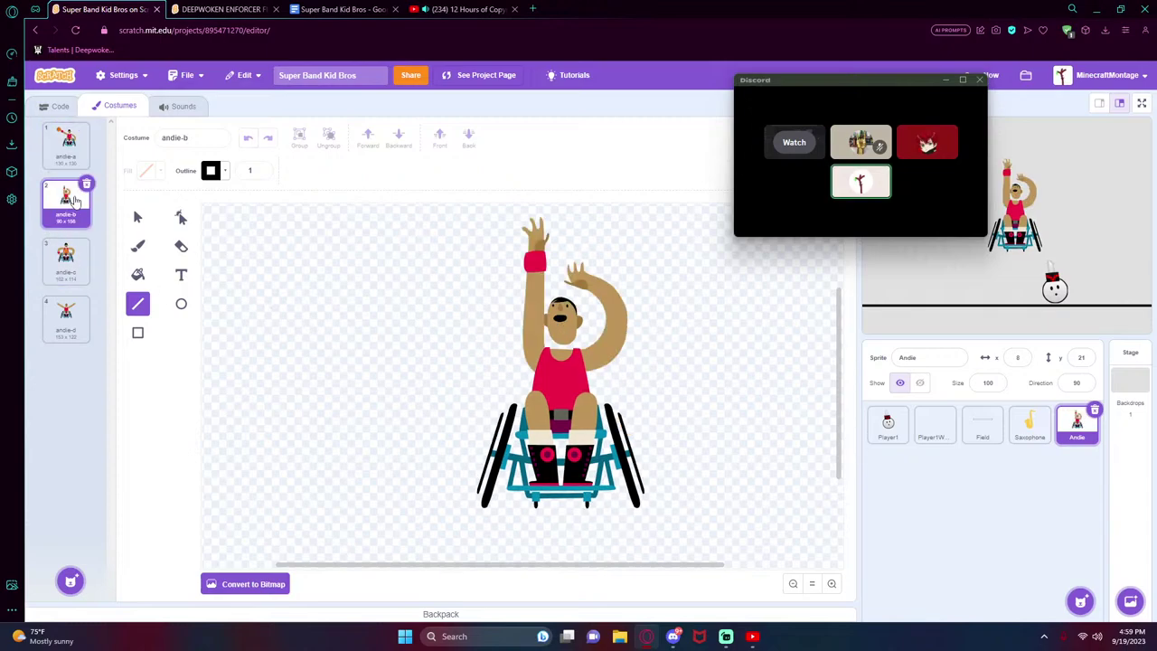
pyautogui.click(244, 583)
pyautogui.click(181, 297)
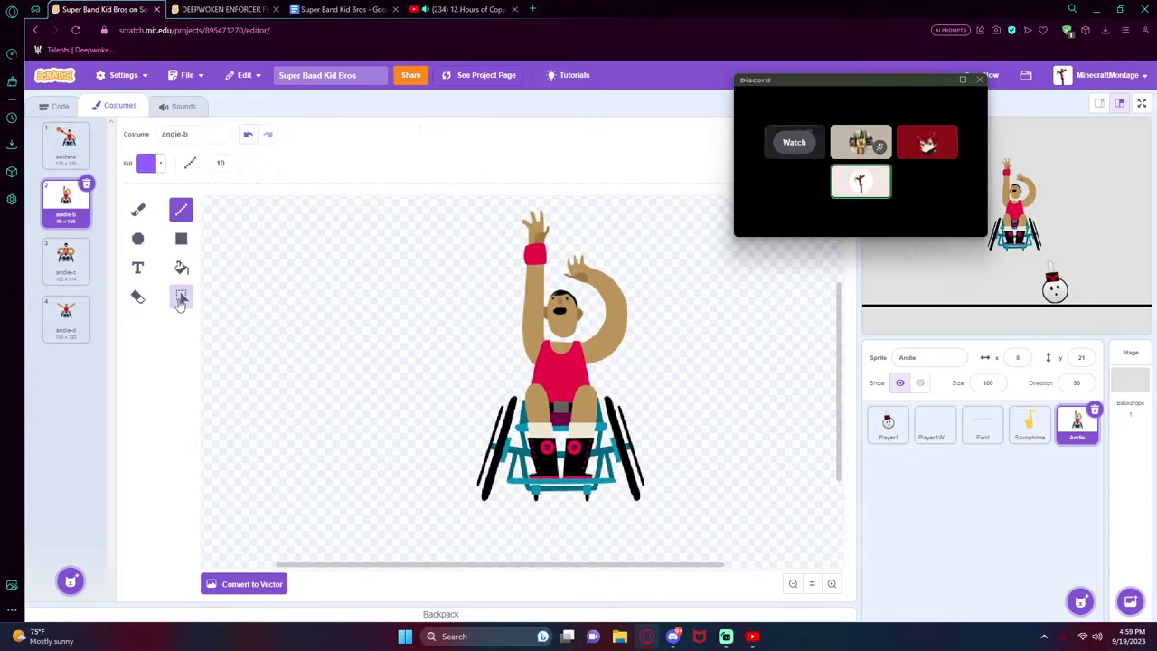
# - Separate the raised hand with part of its red wristband from the andie-b figure and delete the rest of the body
pyautogui.moveTo(497, 207); pyautogui.dragTo(562, 260)
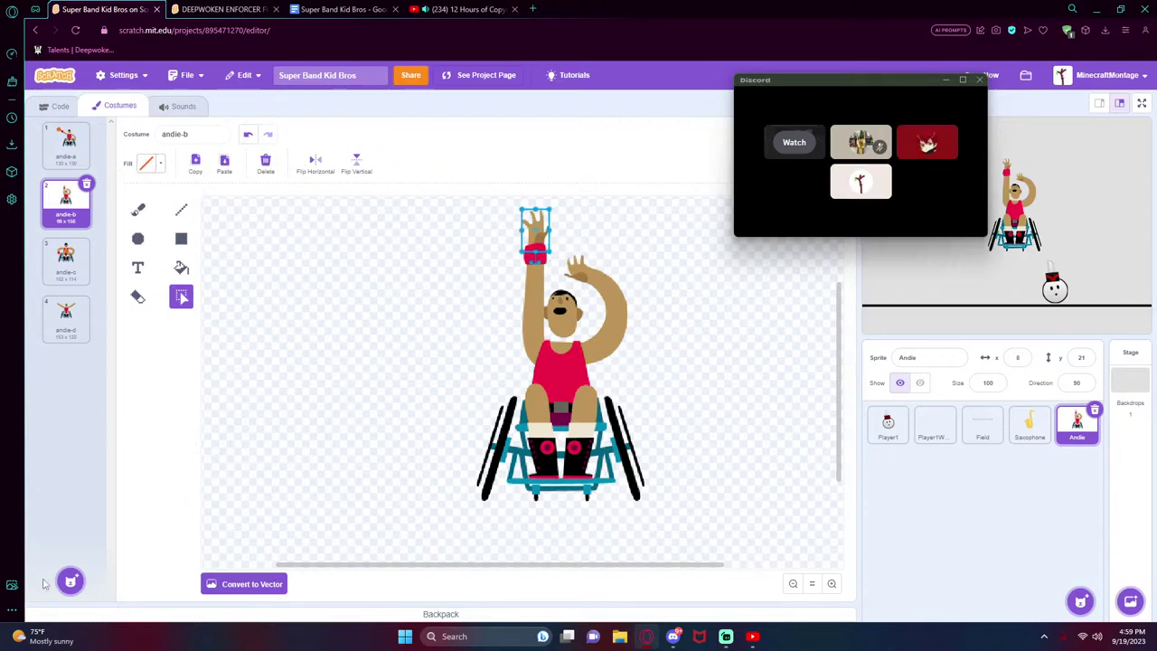
pyautogui.moveTo(541, 258); pyautogui.dragTo(374, 369)
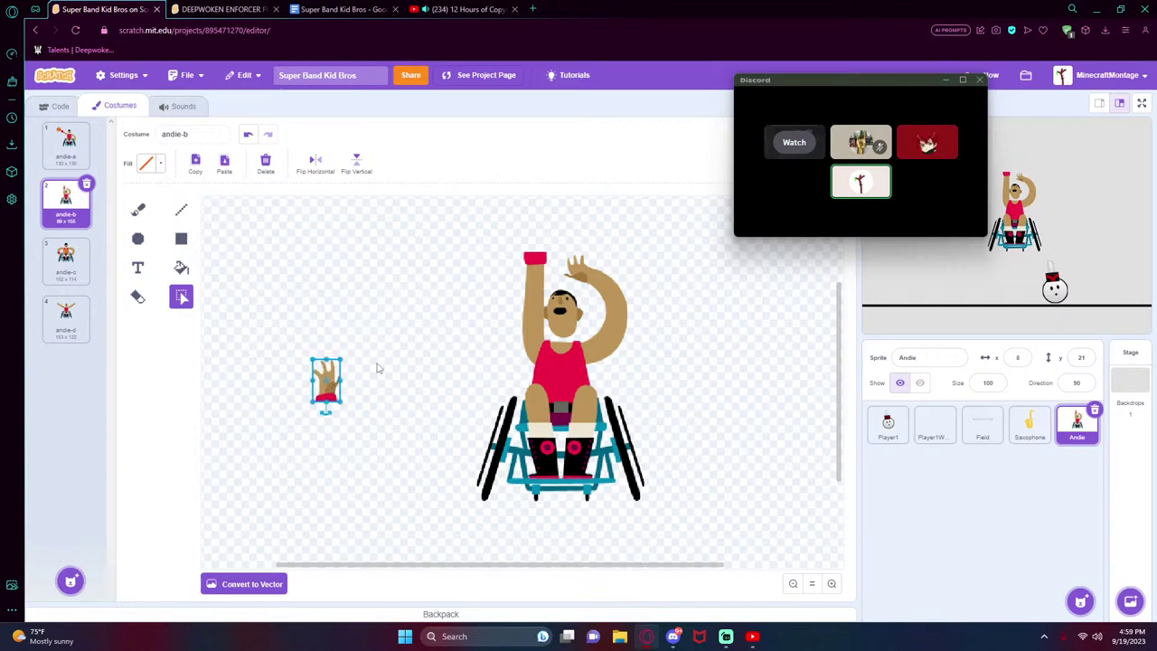
pyautogui.click(442, 305)
pyautogui.click(551, 380)
pyautogui.press('Delete')
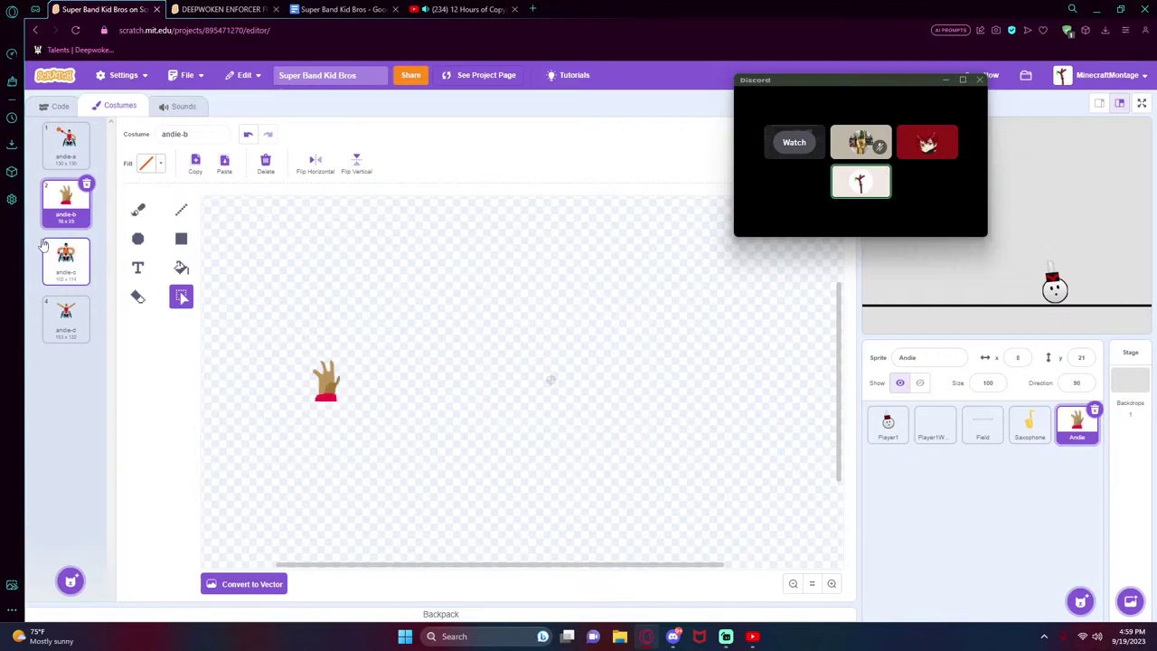
# - Convert the andie-b costume back to vector and move the hand closer to the costume's center, slightly below and left of it
pyautogui.click(267, 586)
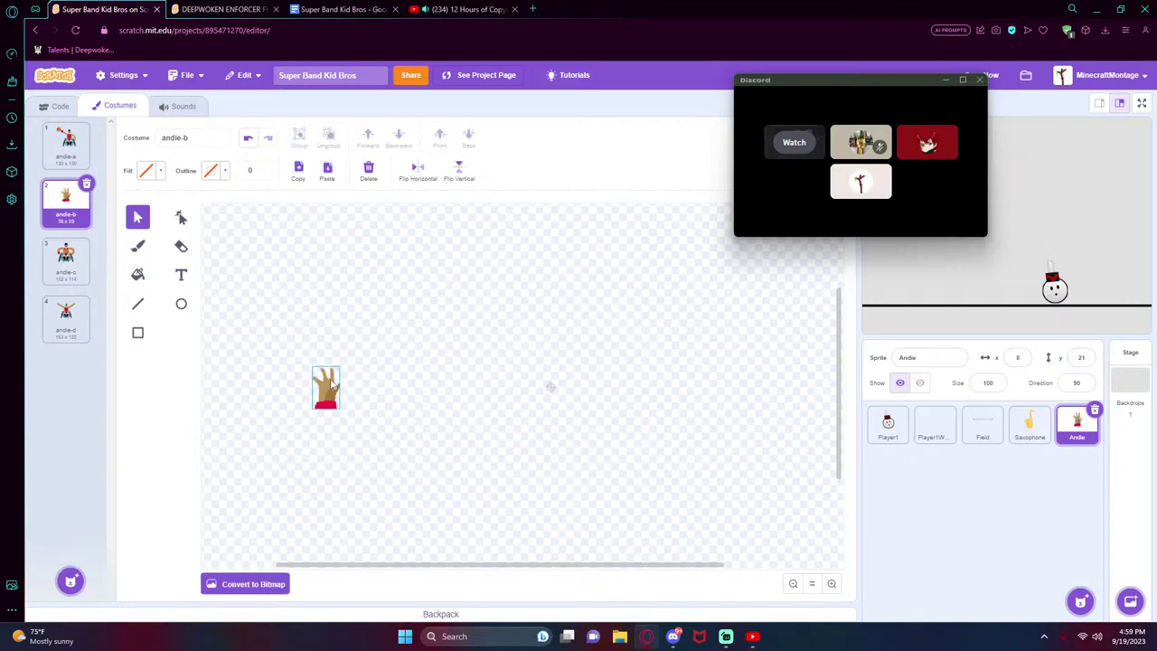
pyautogui.click(325, 393)
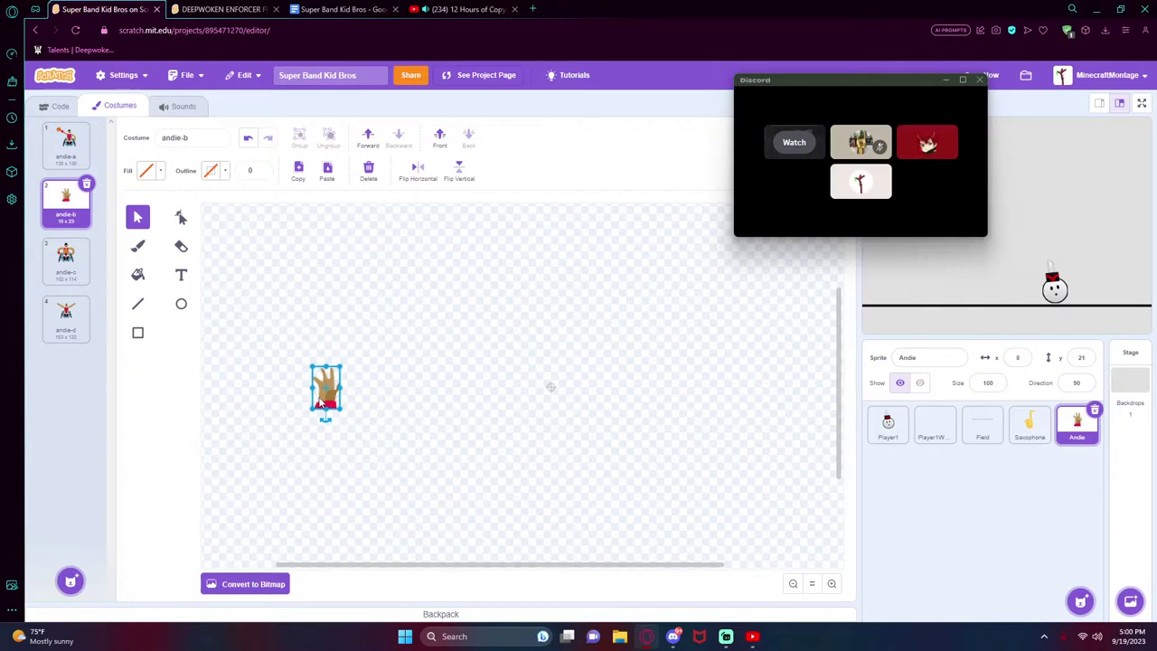
pyautogui.moveTo(318, 404)
pyautogui.mouseDown()
pyautogui.moveTo(380, 374)
pyautogui.moveTo(514, 388)
pyautogui.moveTo(506, 424)
pyautogui.moveTo(537, 395)
pyautogui.moveTo(477, 498)
pyautogui.mouseUp()
pyautogui.click(466, 515)
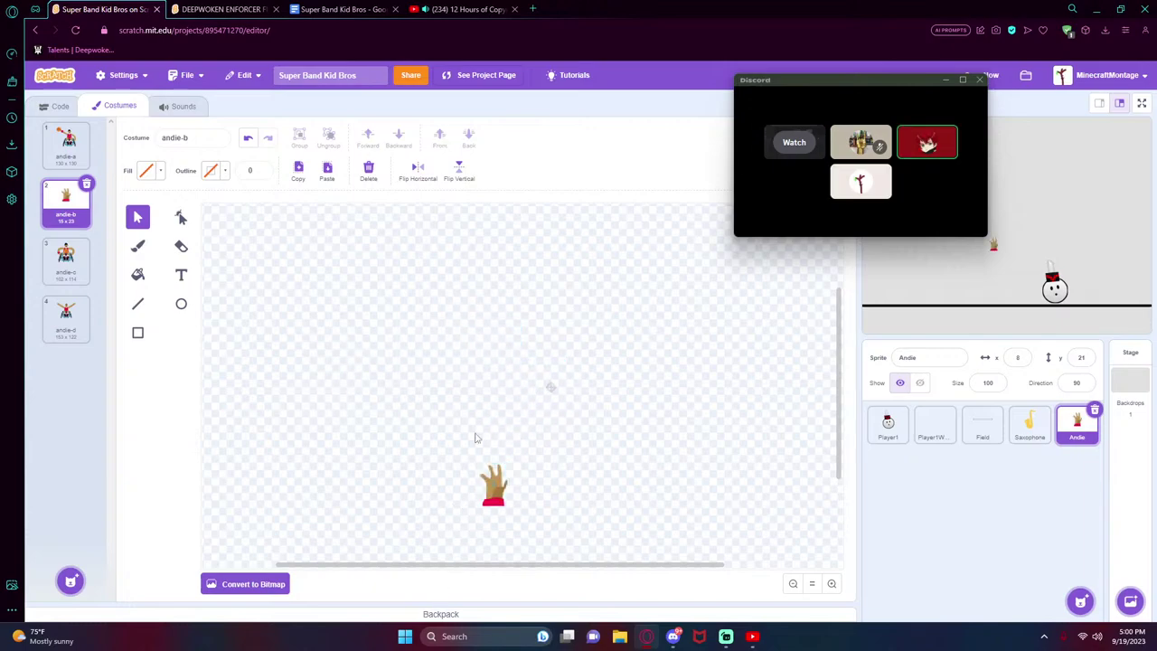
pyautogui.moveTo(486, 490); pyautogui.dragTo(484, 434)
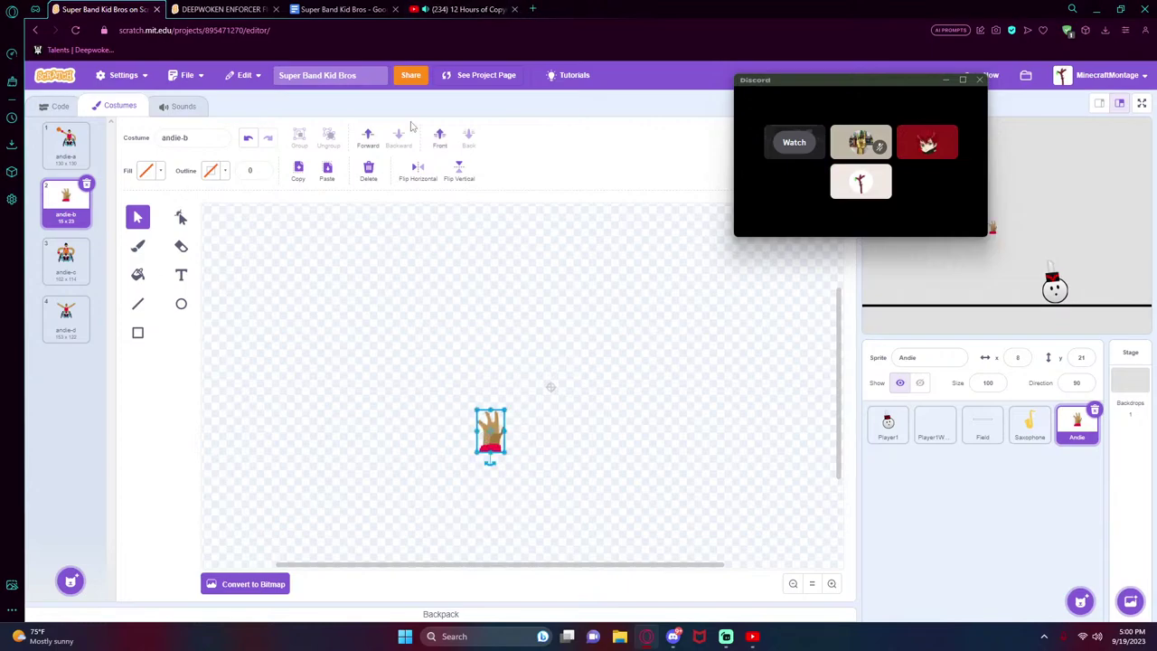
# - Delete Andie's andie-a, andie-b and andie-c costumes and remove the Andie sprite from the project
pyautogui.click(90, 137)
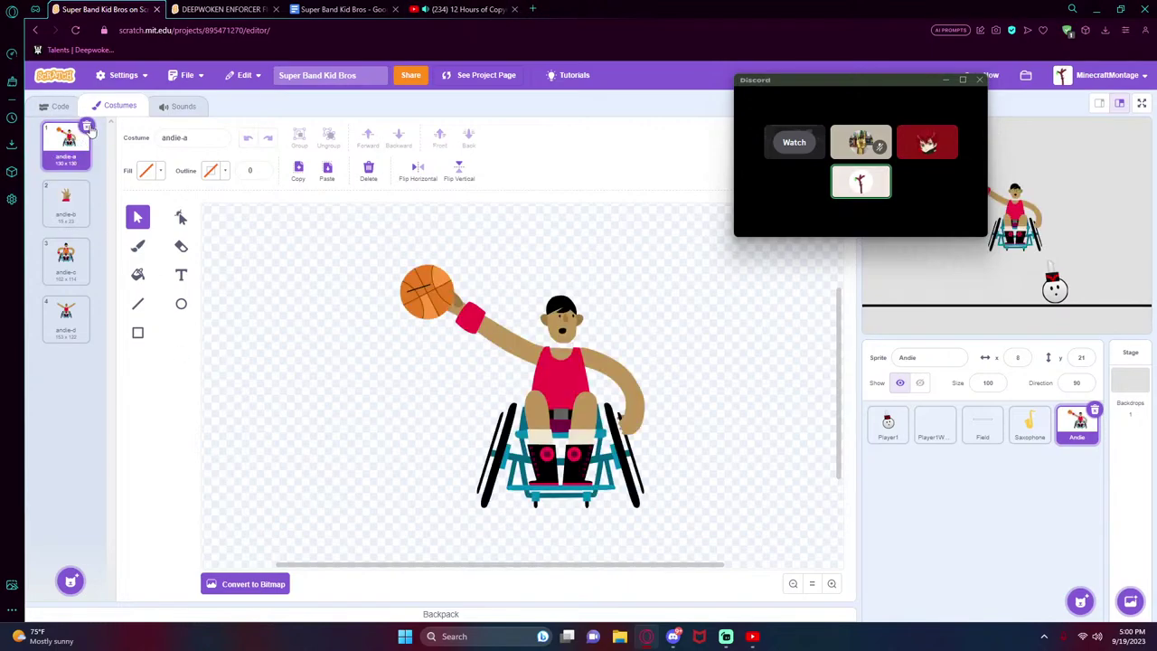
pyautogui.click(86, 127)
pyautogui.click(87, 127)
pyautogui.click(87, 127)
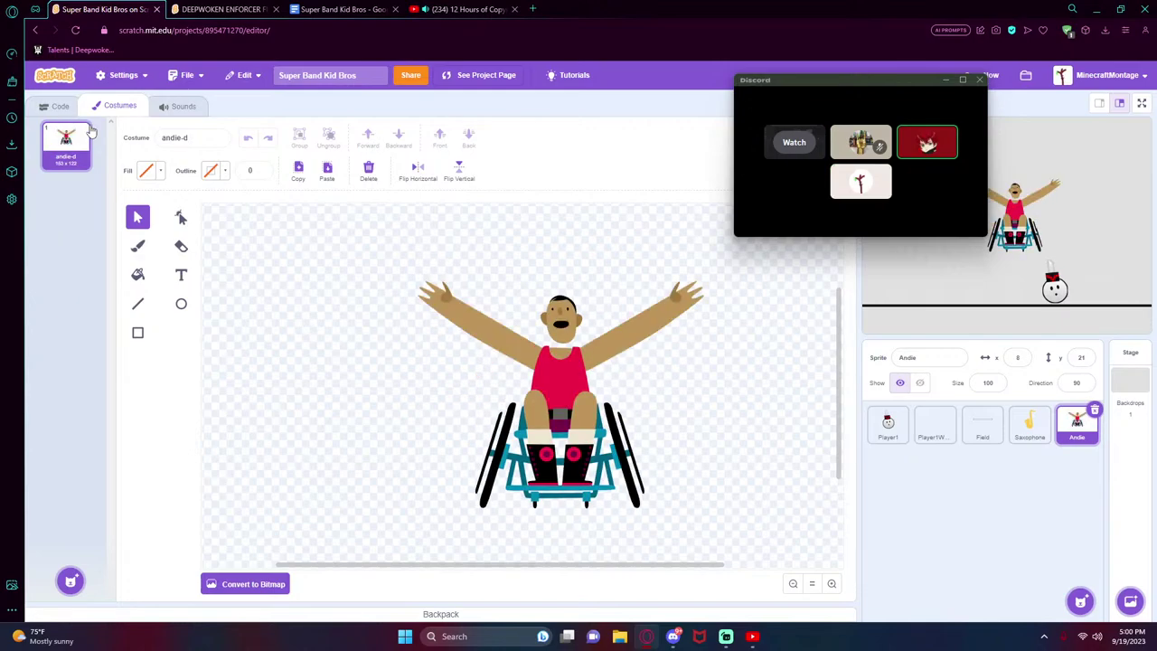
pyautogui.click(1094, 409)
# - Open the sprite library, search it for "glo" and clear the search
pyautogui.moveTo(1082, 578)
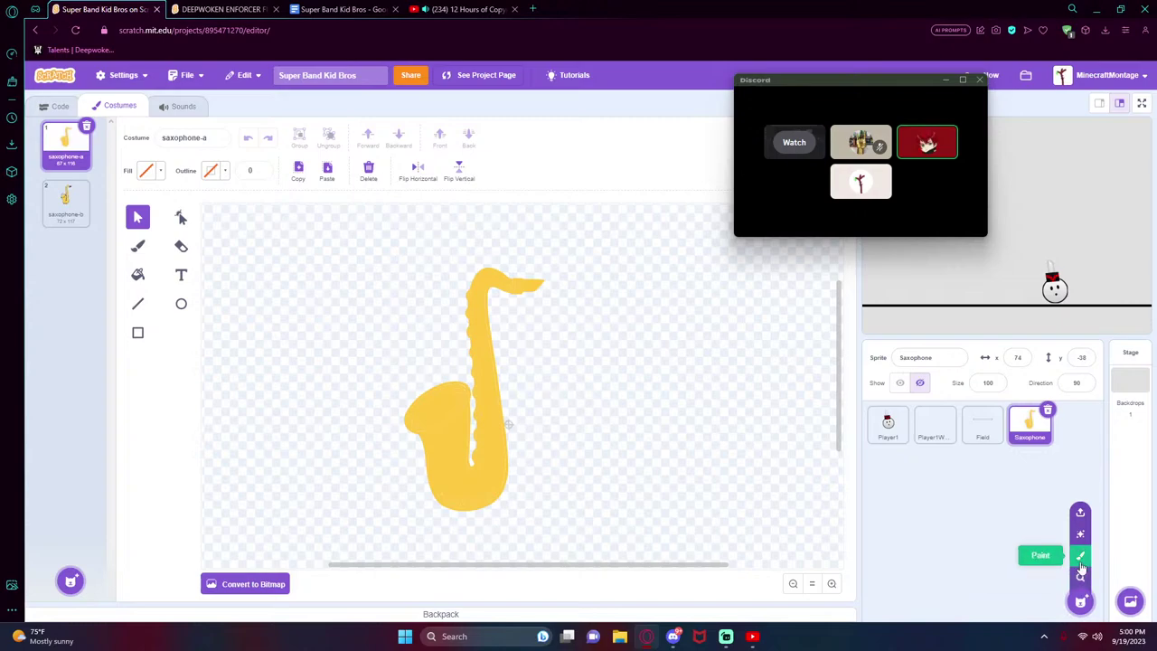
pyautogui.click(1082, 578)
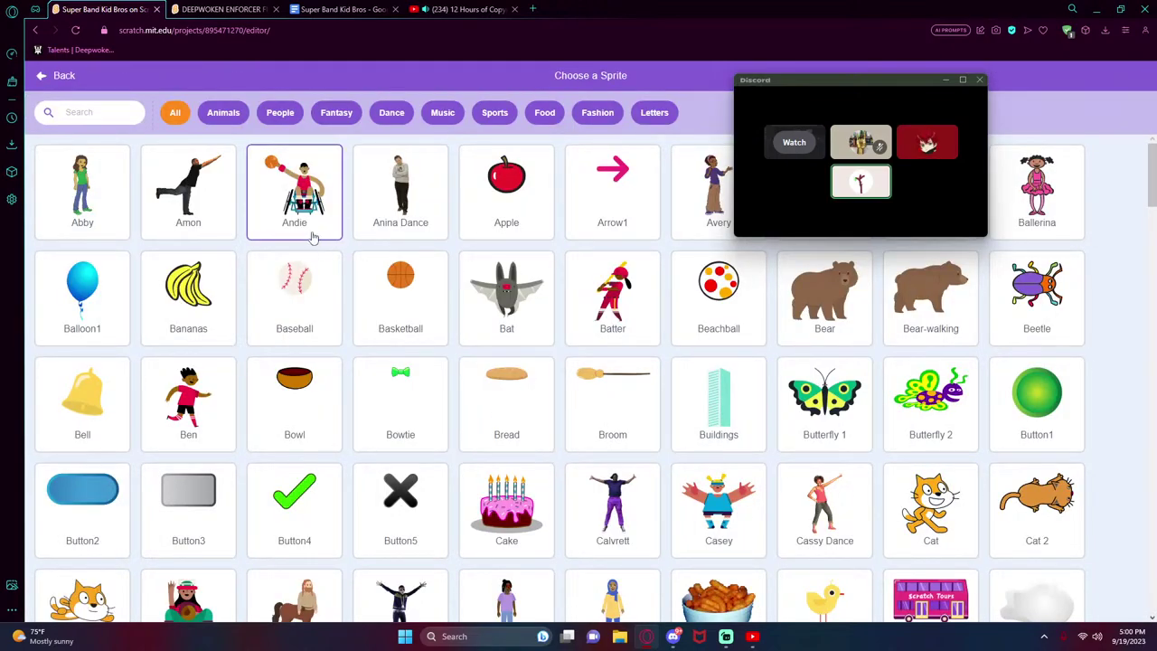
pyautogui.scroll(-2, 285, 208)
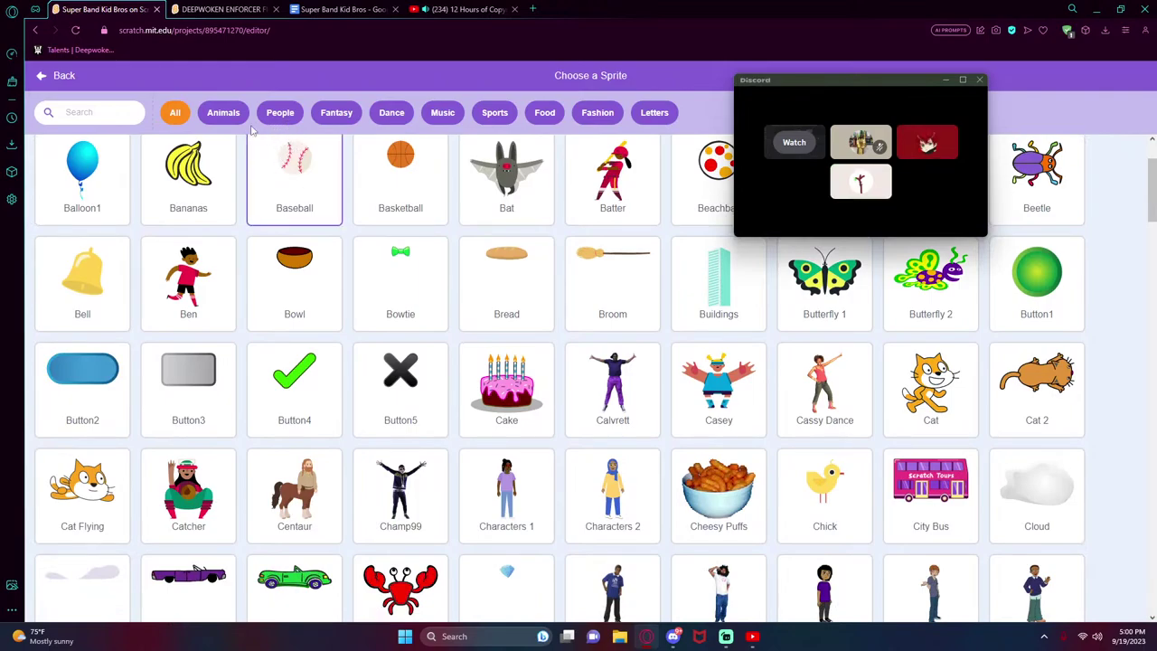
pyautogui.click(100, 110)
pyautogui.write('glo')
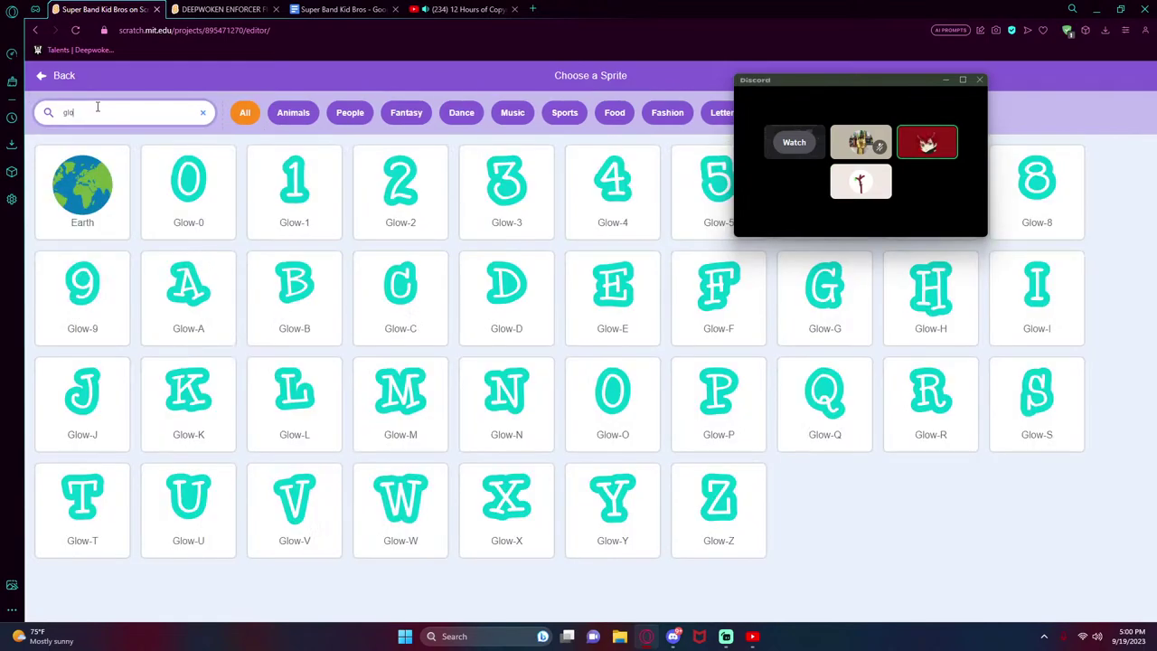
pyautogui.press('BackSpace')
pyautogui.press('BackSpace')
pyautogui.press('BackSpace')
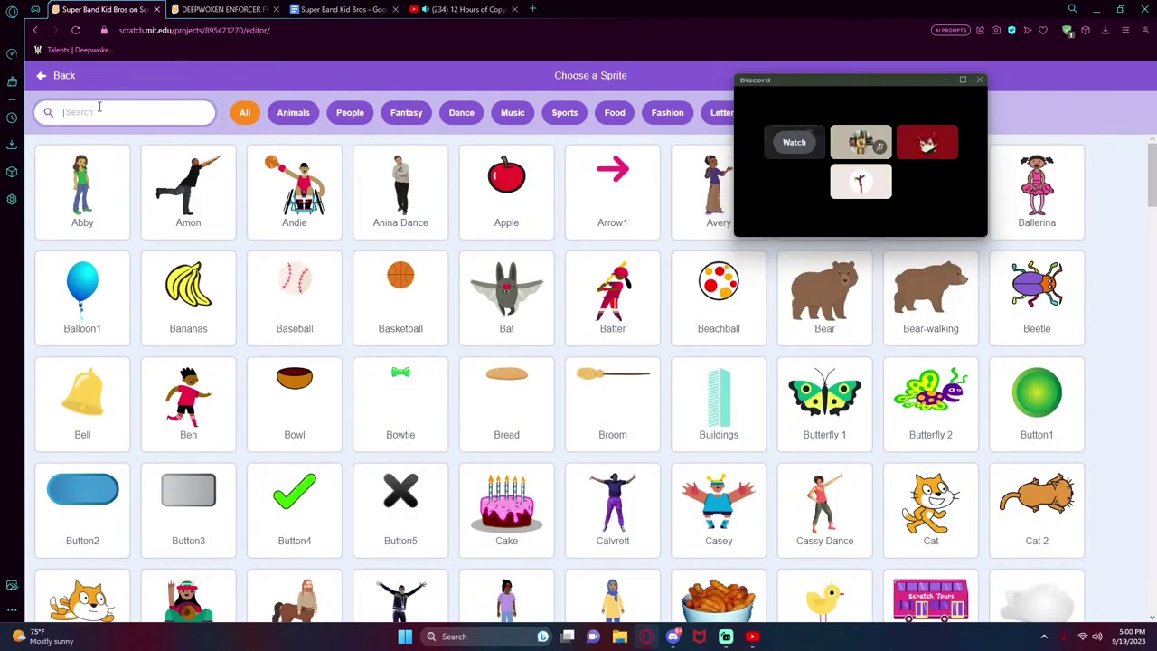
# - Filter the sprite library to the People category and look through its sprites for a usable hand
pyautogui.click(334, 119)
pyautogui.click(298, 110)
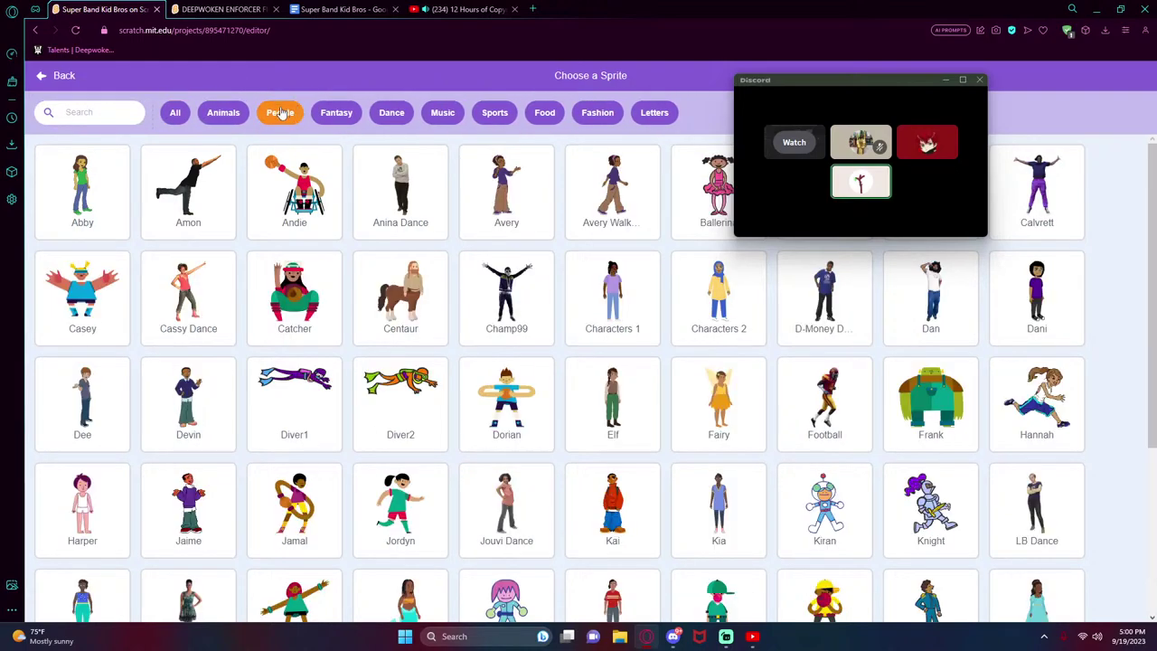
pyautogui.scroll(-1, 434, 227)
pyautogui.scroll(1, 413, 245)
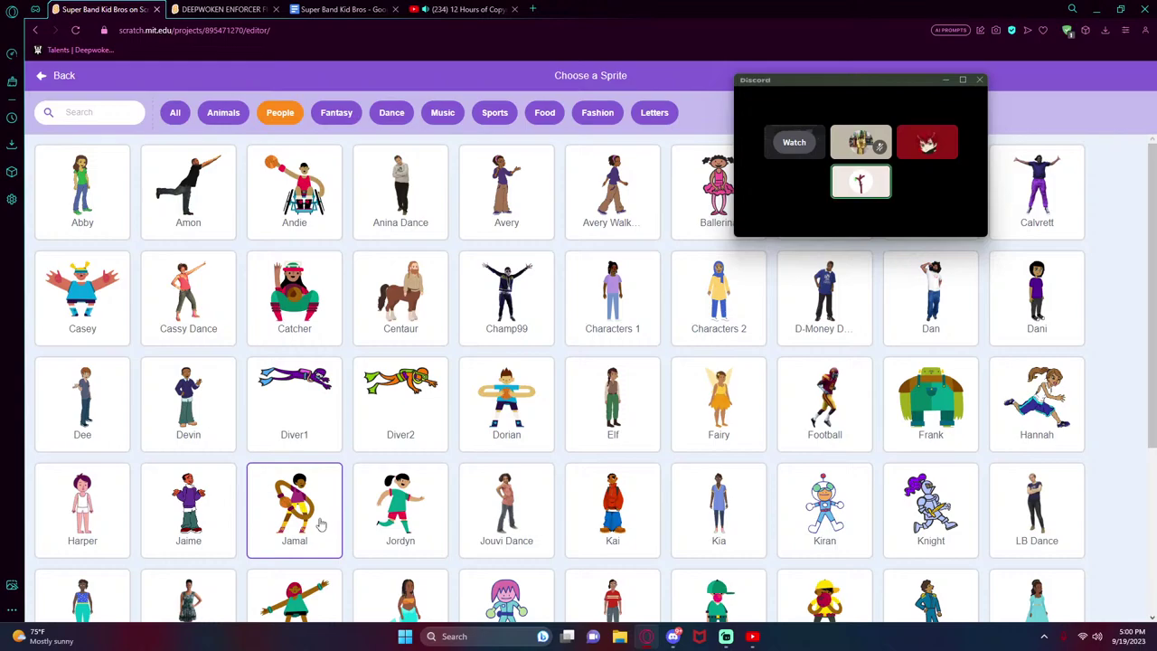
pyautogui.scroll(-2, 318, 523)
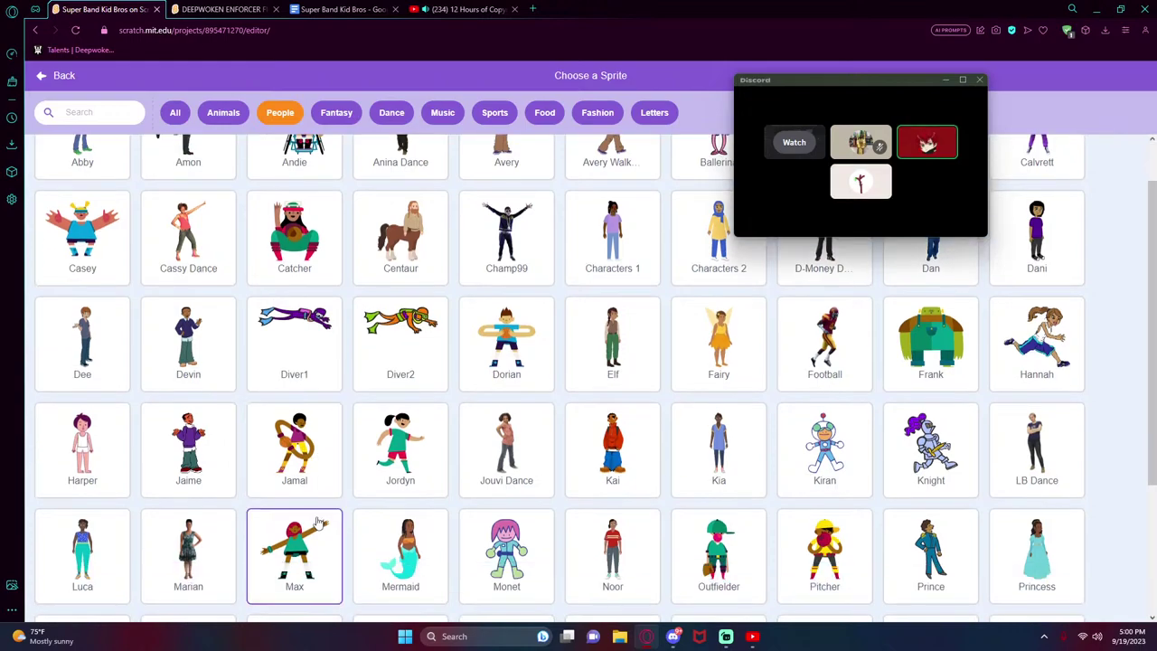
pyautogui.scroll(-3, 318, 522)
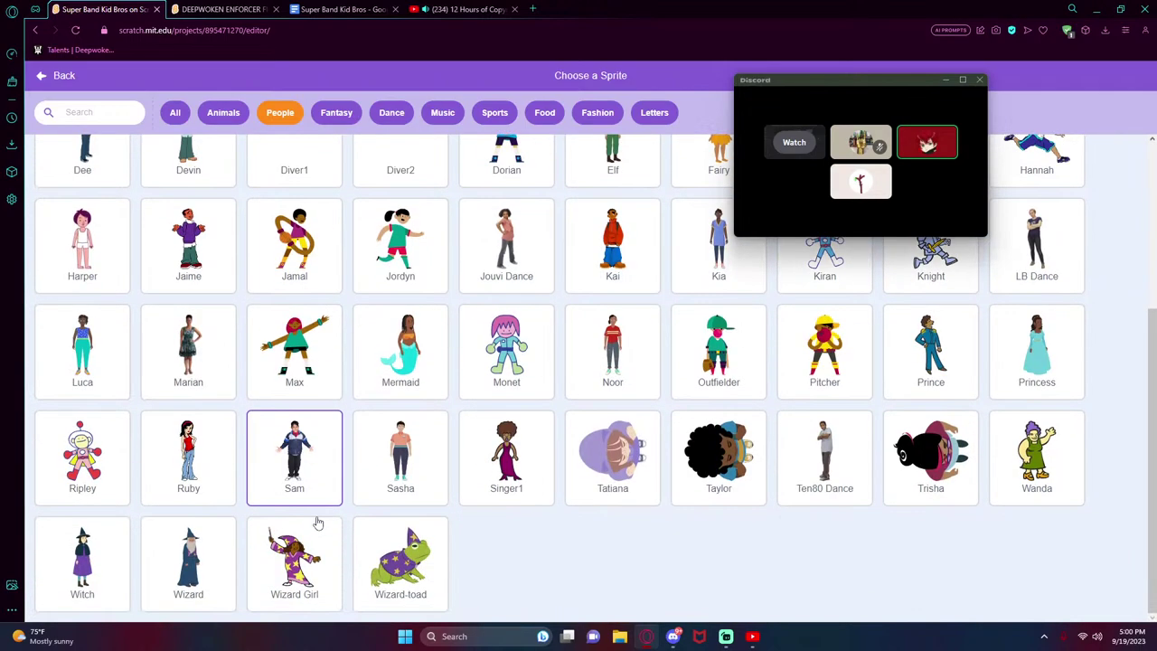
# - Switch to the Super Band Kid Bros document in Google Docs and review the Saxophone, Low Brass, Trumpet and Battery ability descriptions
pyautogui.click(343, 9)
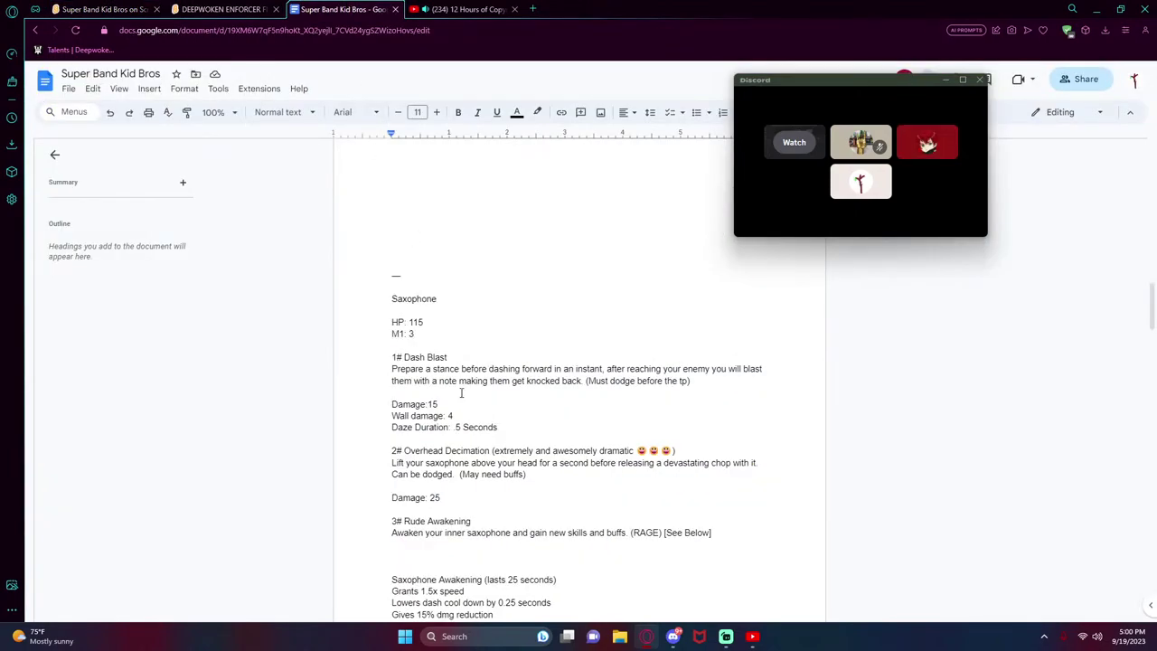
pyautogui.scroll(4, 461, 393)
pyautogui.scroll(-10, 461, 393)
pyautogui.scroll(-3, 461, 393)
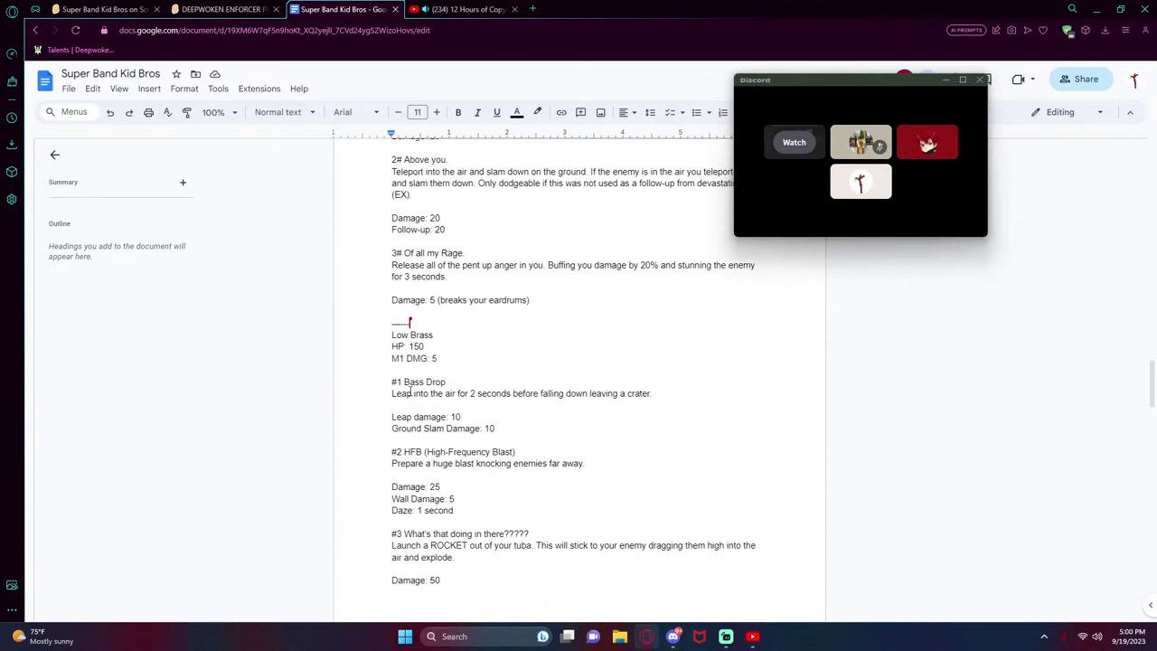
pyautogui.scroll(3, 411, 393)
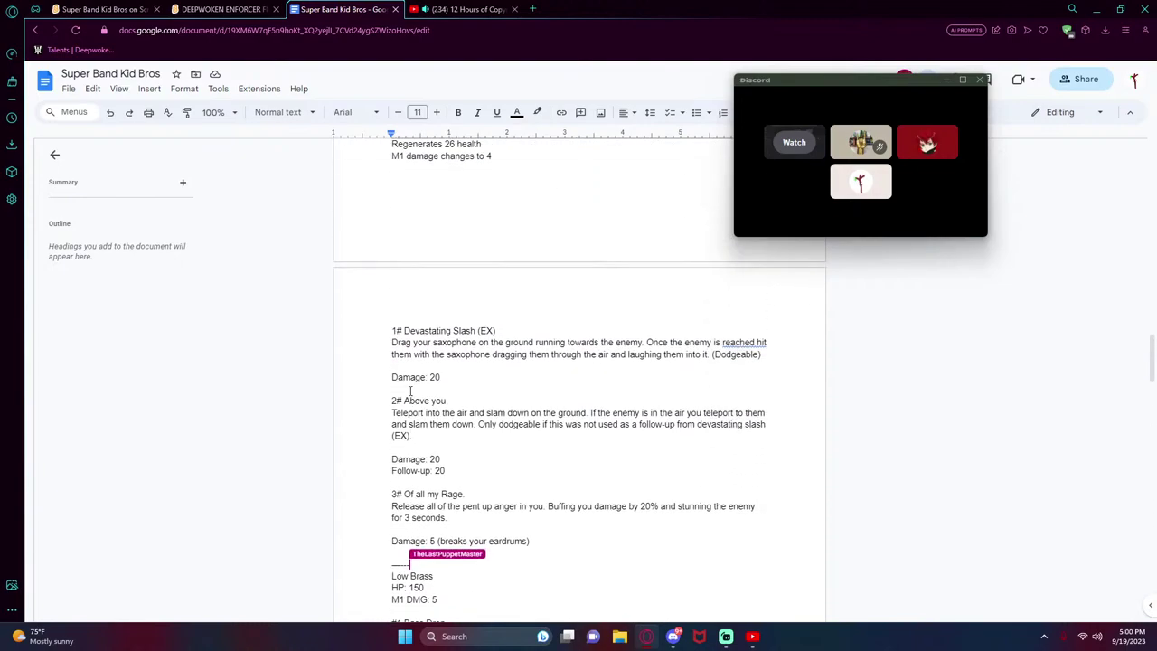
pyautogui.scroll(-2, 410, 391)
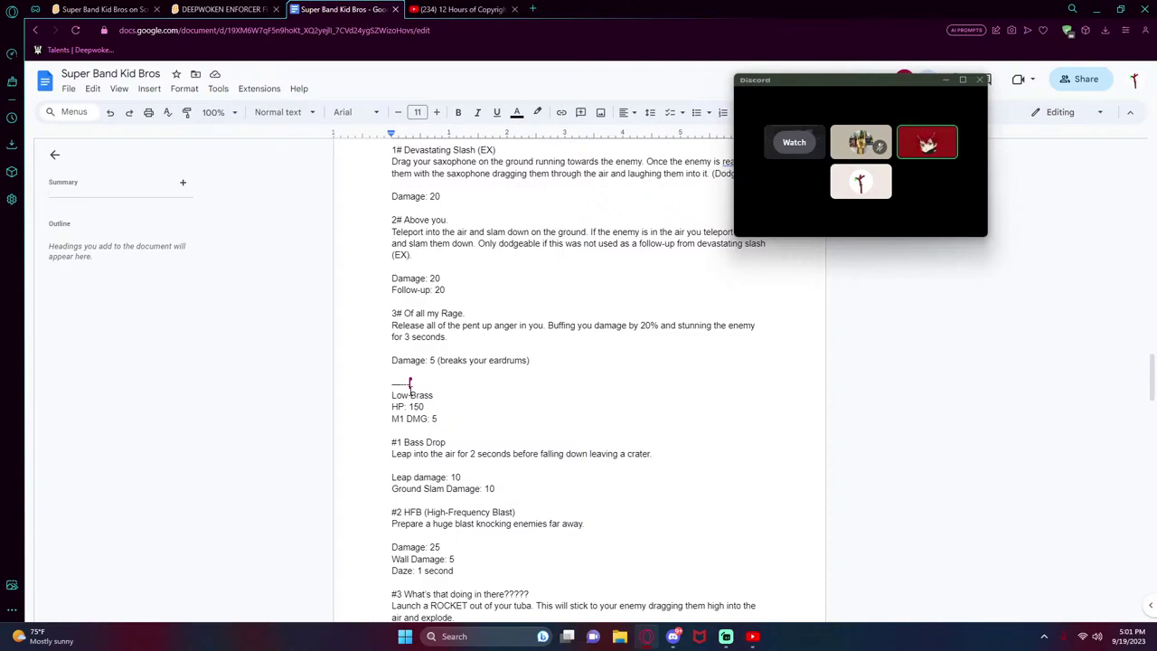
pyautogui.scroll(-5, 409, 383)
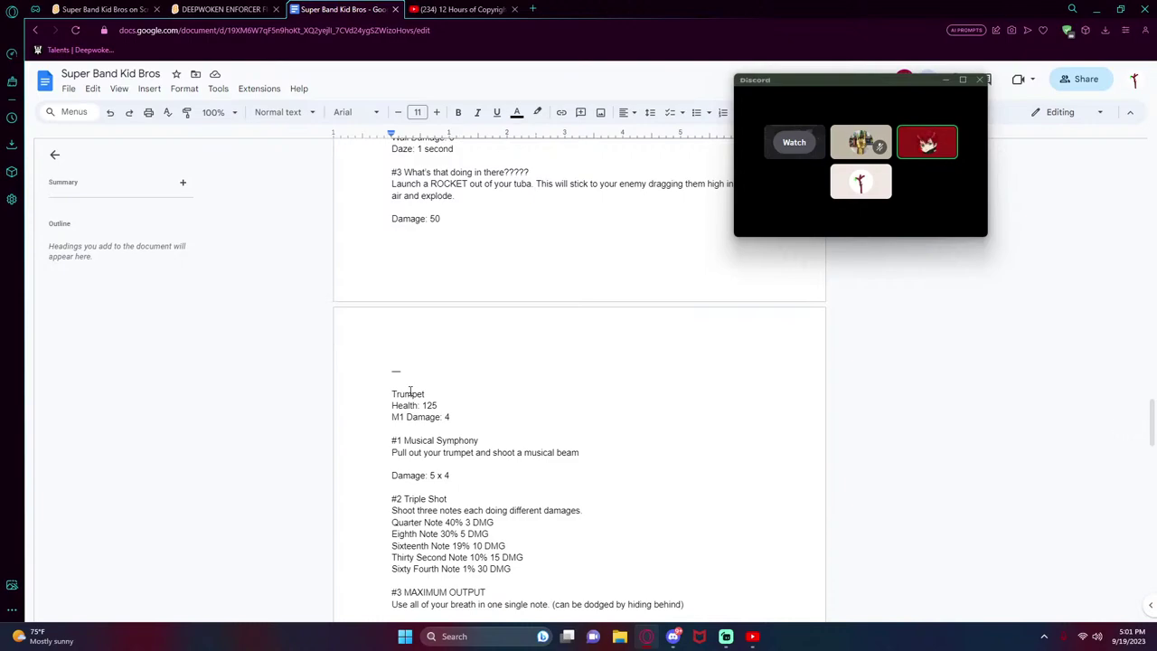
pyautogui.scroll(5, 410, 390)
pyautogui.scroll(4, 412, 391)
pyautogui.scroll(-4, 411, 391)
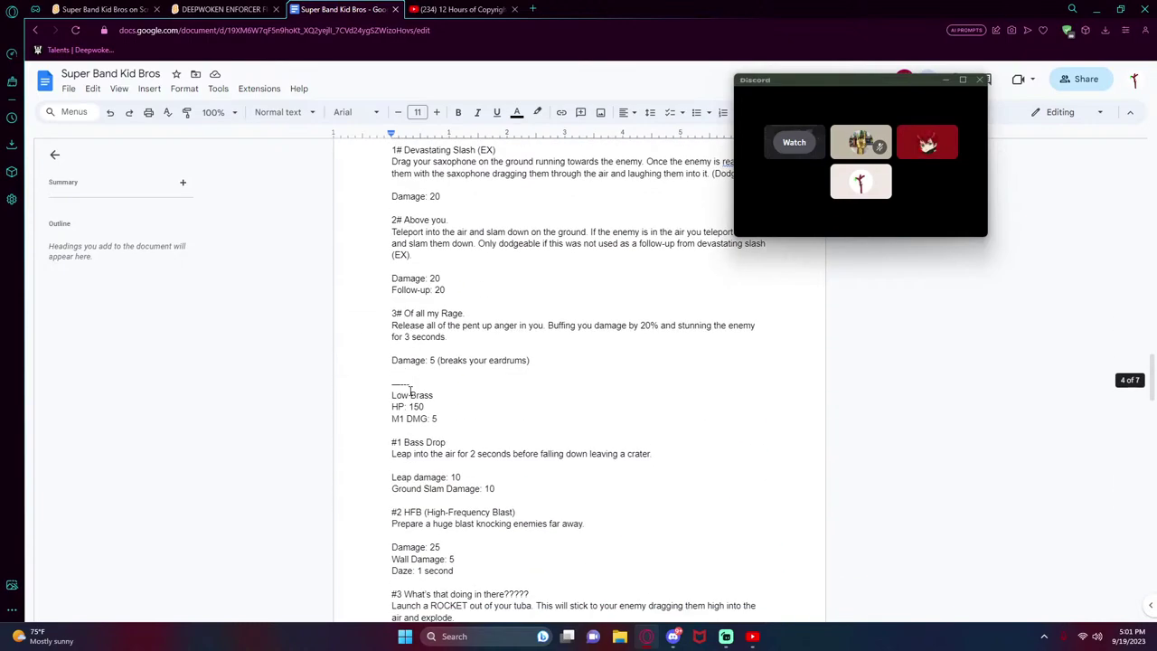
pyautogui.scroll(-5, 447, 370)
pyautogui.scroll(15, 447, 374)
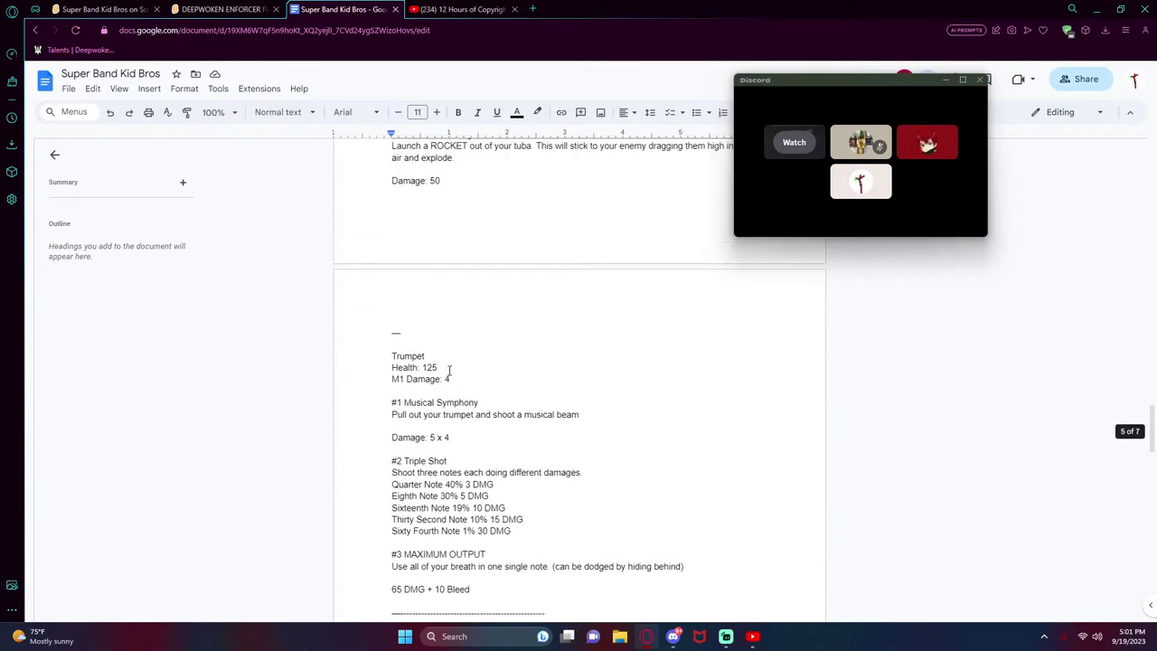
pyautogui.scroll(10, 406, 377)
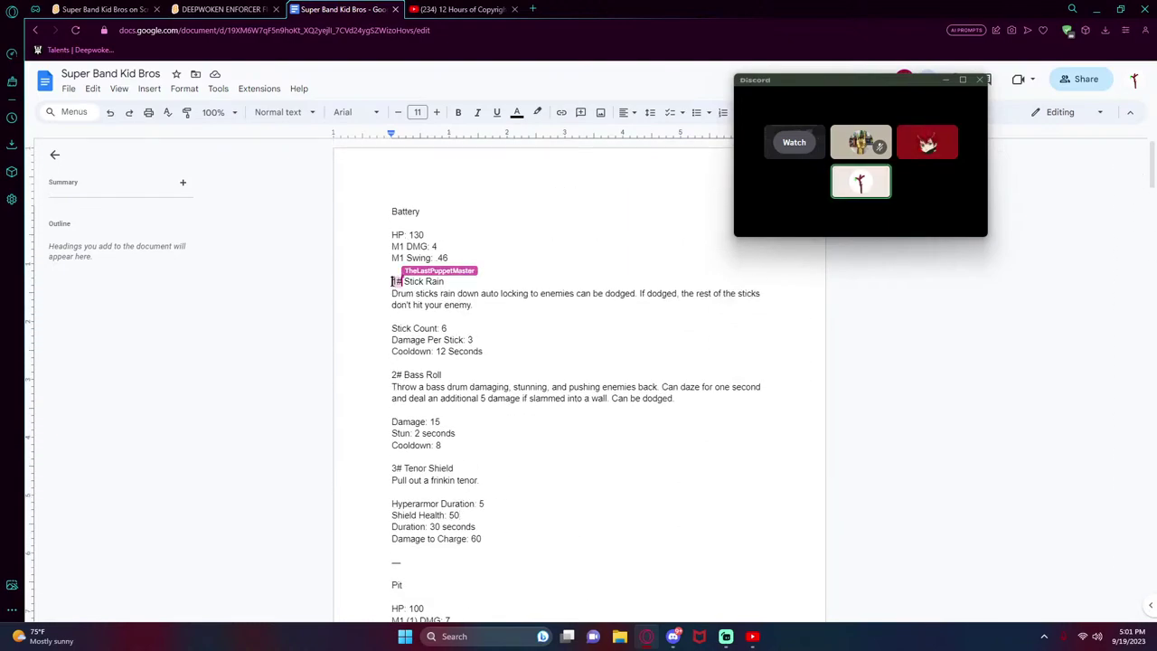
pyautogui.moveTo(393, 282); pyautogui.dragTo(403, 281)
pyautogui.click(406, 318)
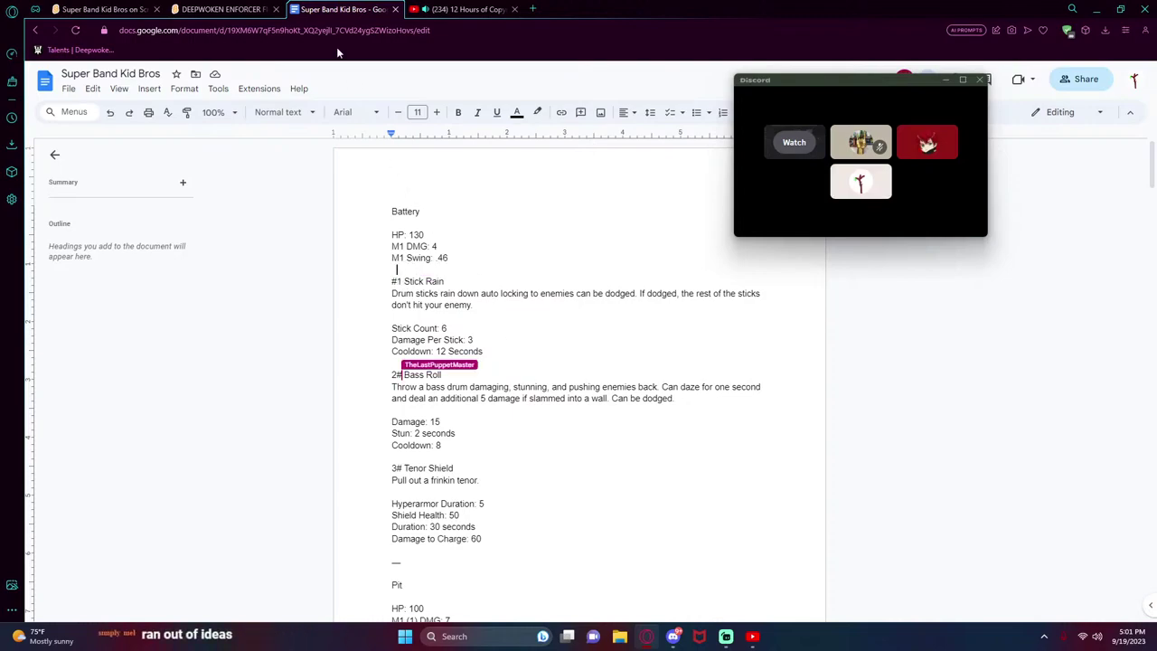
# - Return to the Scratch sprite library and look back through the People sprites up to the first row
pyautogui.click(461, 9)
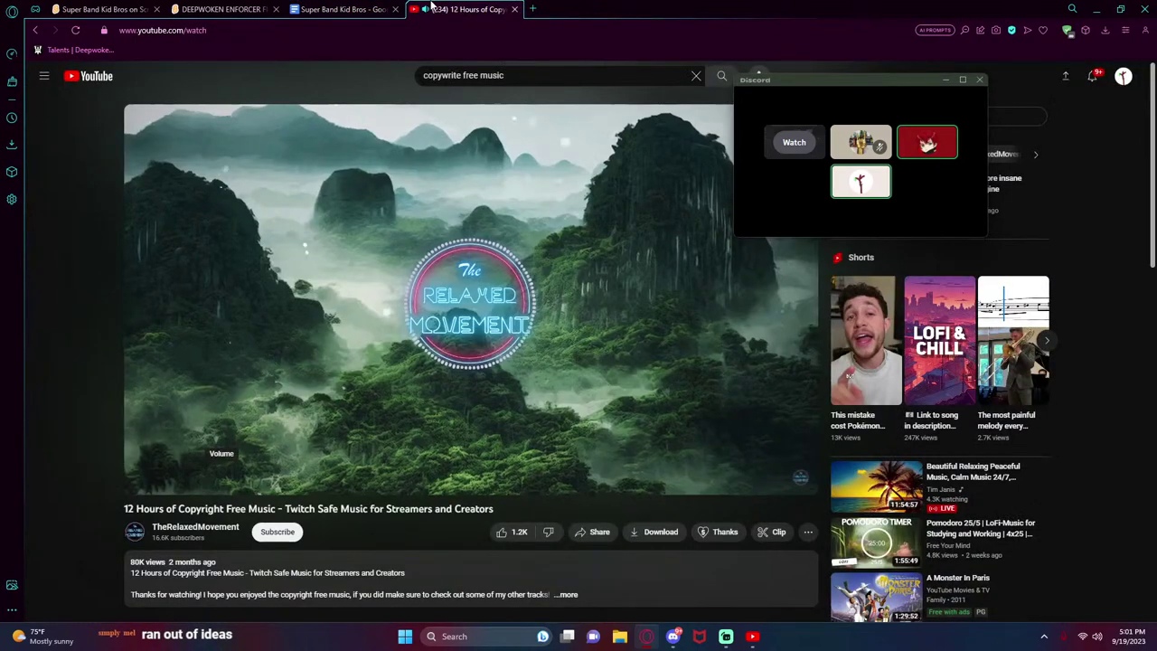
pyautogui.click(233, 7)
pyautogui.click(102, 9)
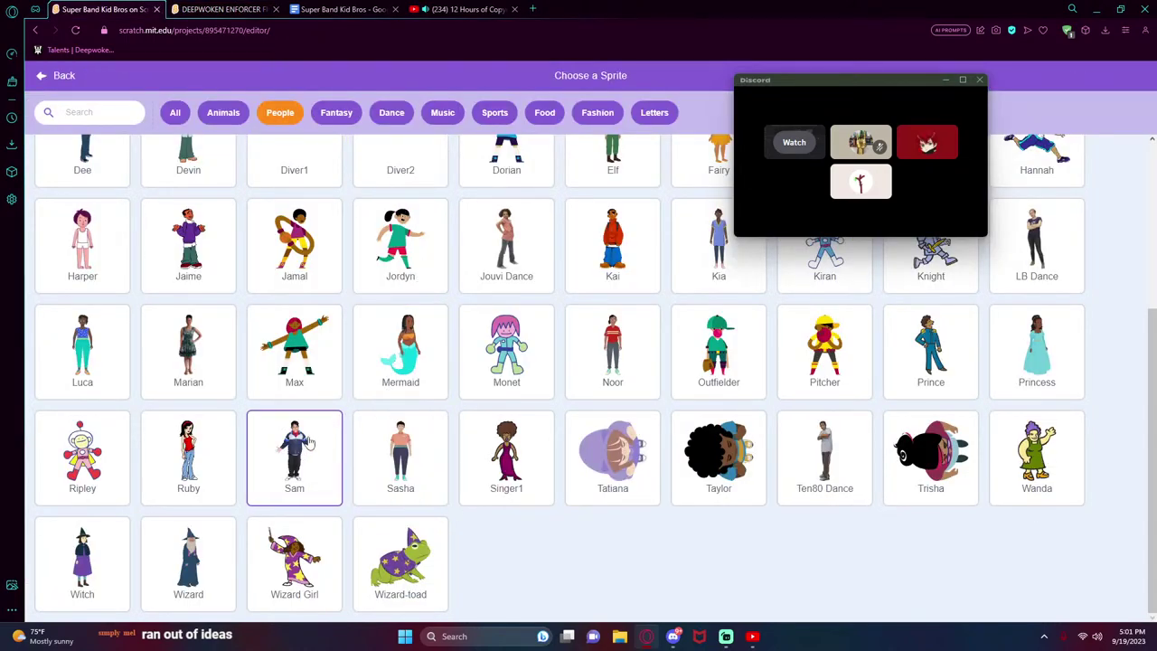
pyautogui.scroll(1, 687, 502)
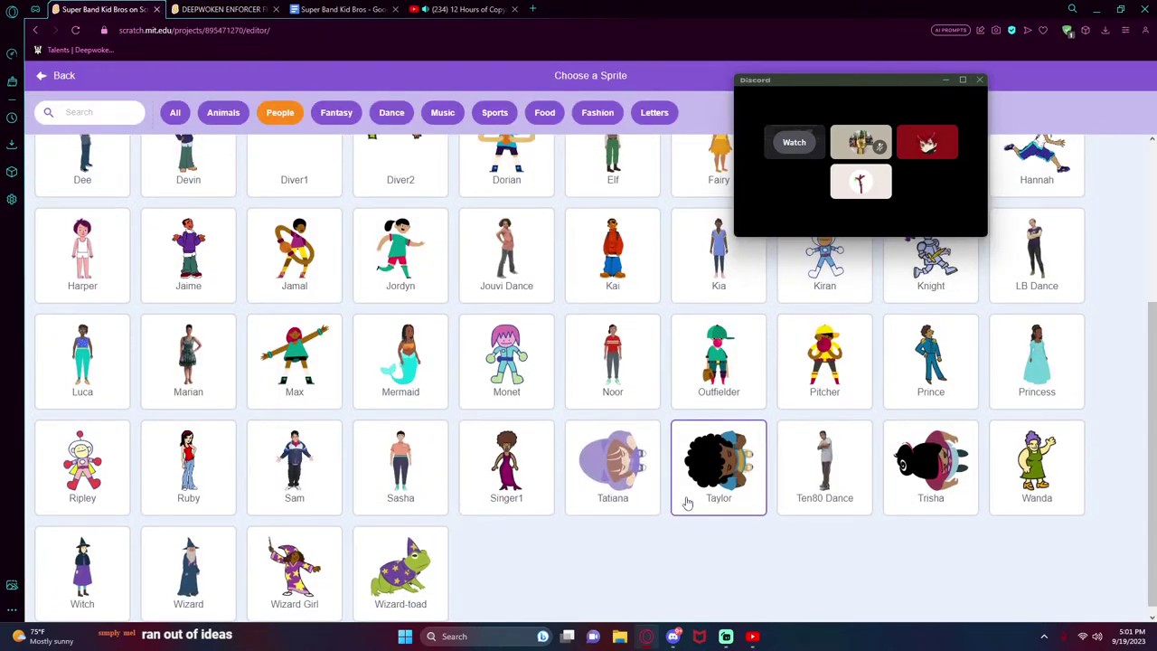
pyautogui.scroll(2, 687, 503)
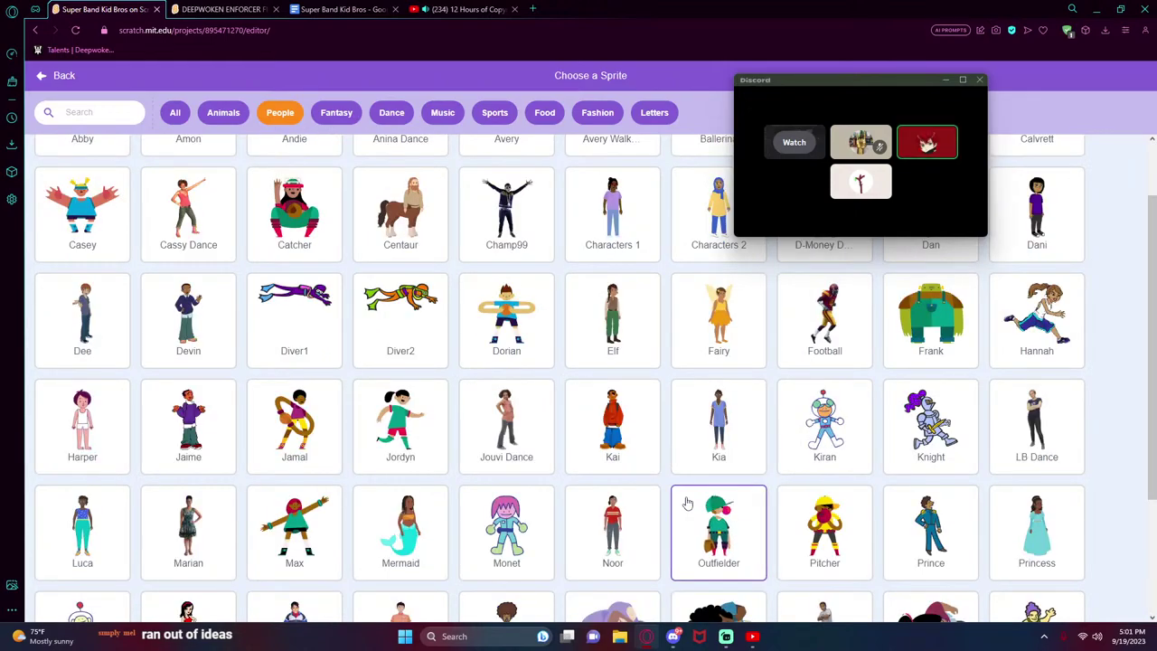
pyautogui.scroll(1, 687, 503)
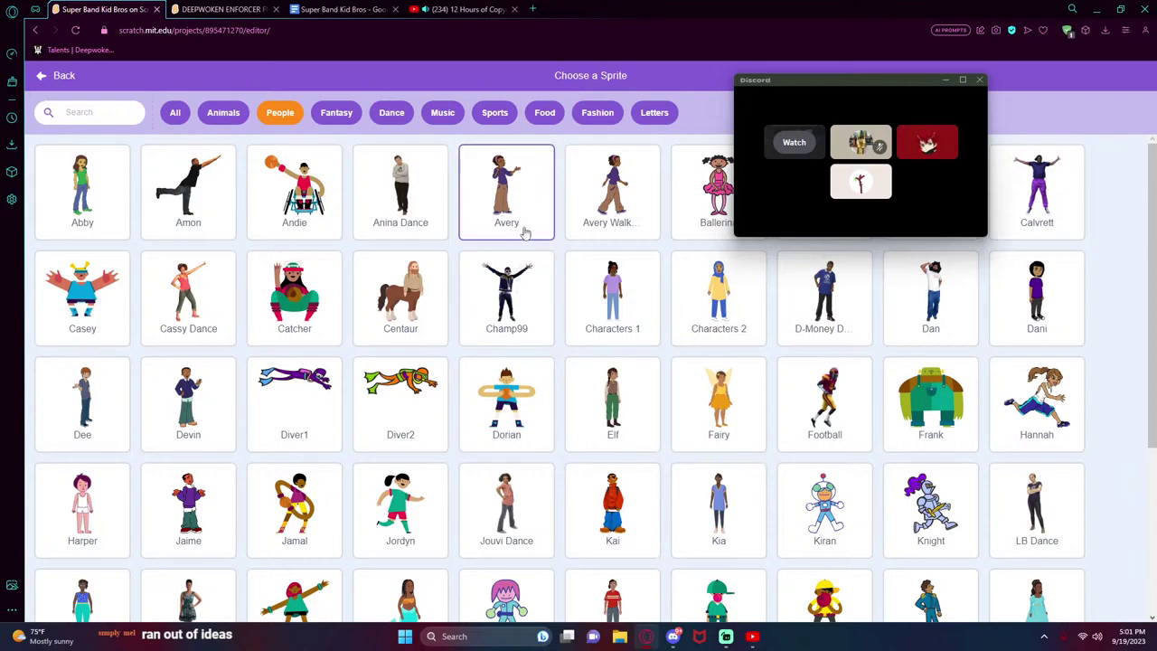